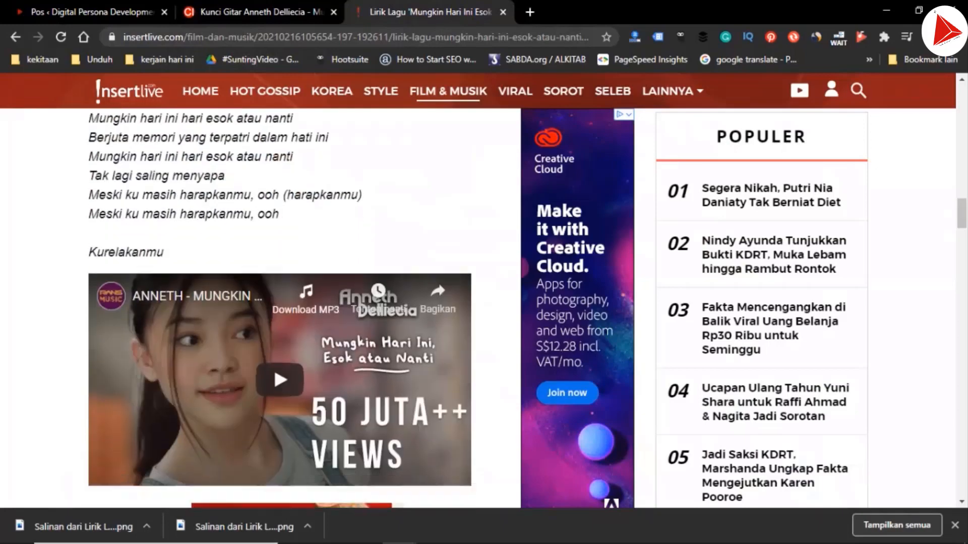
# Review the "Mungkin Hari Ini Esok atau Nanti" lyrics page and the published "Cinta Seperti Aku" chord posts in the post list
pyautogui.scroll(15, 397, 411)
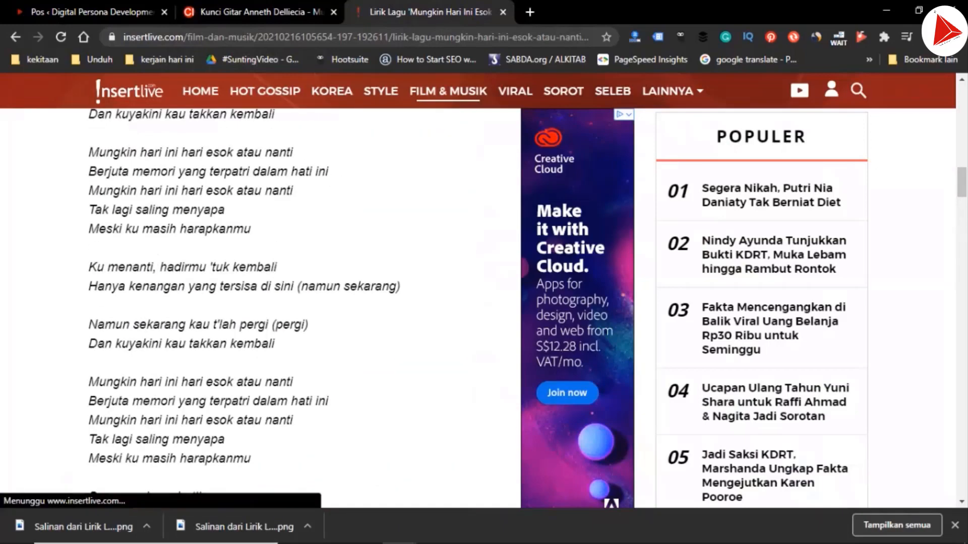
pyautogui.hotkey('ctrl', 'Tab')
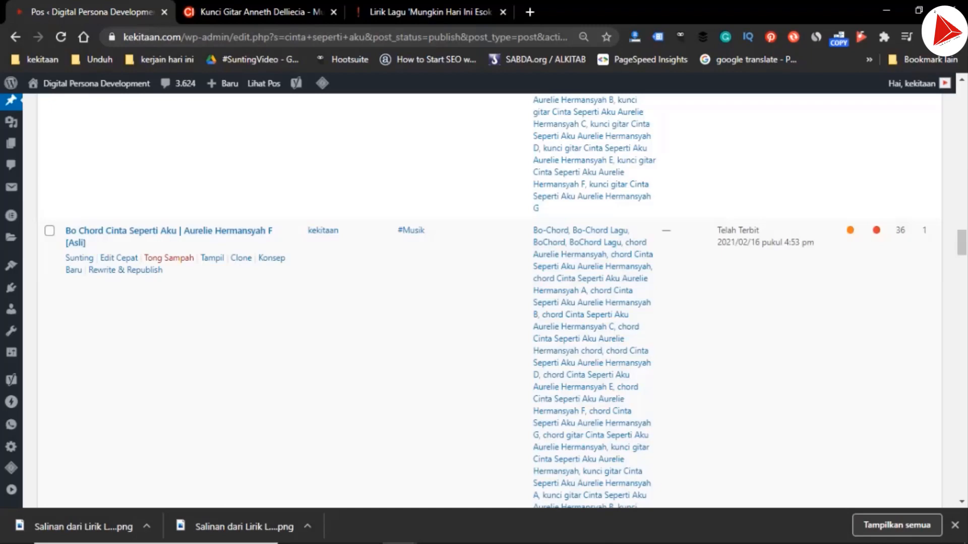
pyautogui.scroll(5, 484, 302)
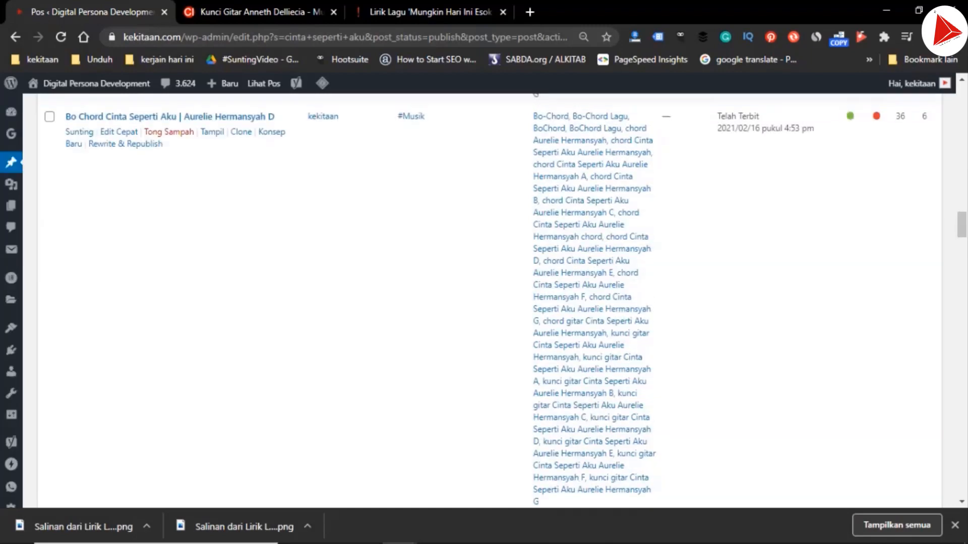
pyautogui.scroll(-5, 484, 272)
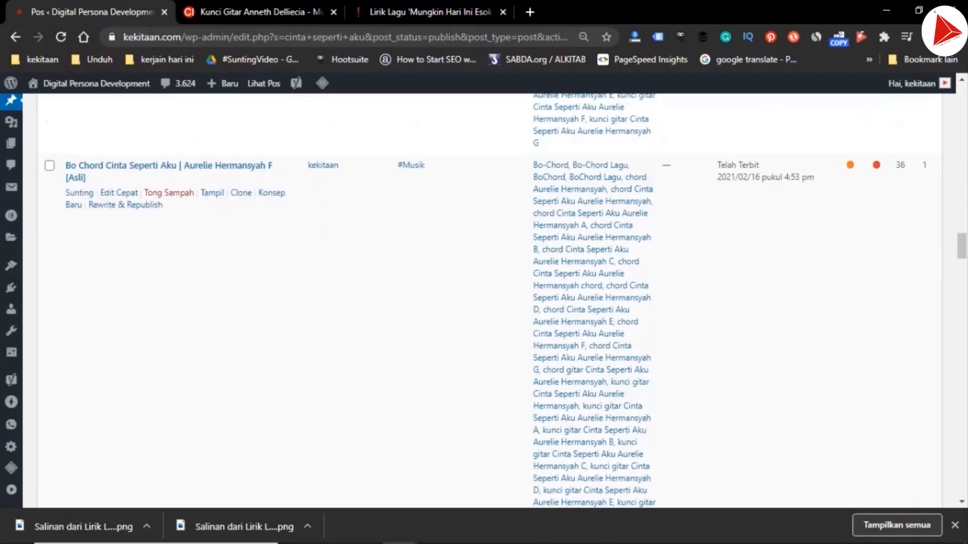
pyautogui.scroll(13, 484, 272)
pyautogui.scroll(-5, 484, 272)
pyautogui.hotkey('ctrl', 'Tab')
# Create new draft copies of the "Bo Chord Cinta Seperti Aku | Aurelie Hermansyah F [Asli]" and "Me Lirik Lagu Cinta Seperti Aku" posts in new browser tabs
pyautogui.hotkey('ctrl', 'Tab')
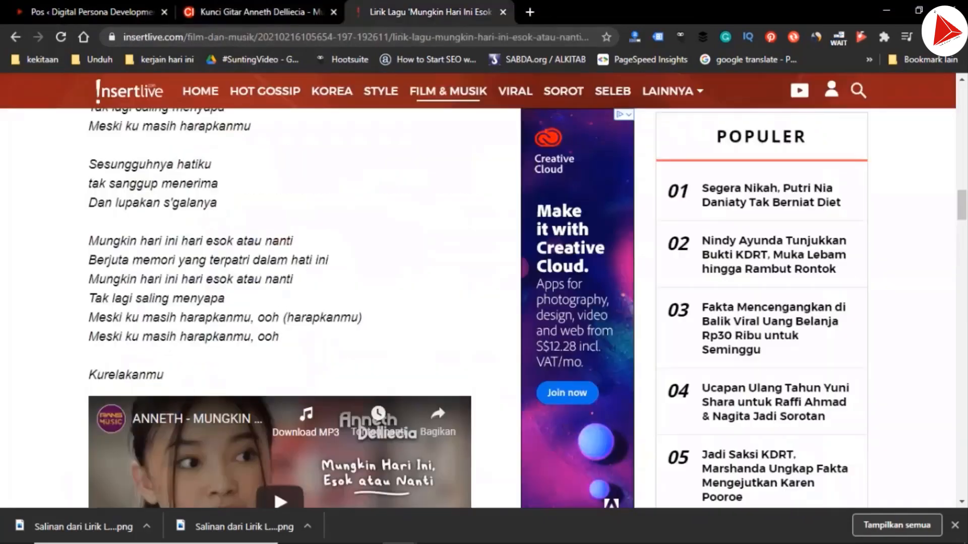
pyautogui.scroll(-3, 279, 303)
pyautogui.hotkey('ctrl', 'Tab')
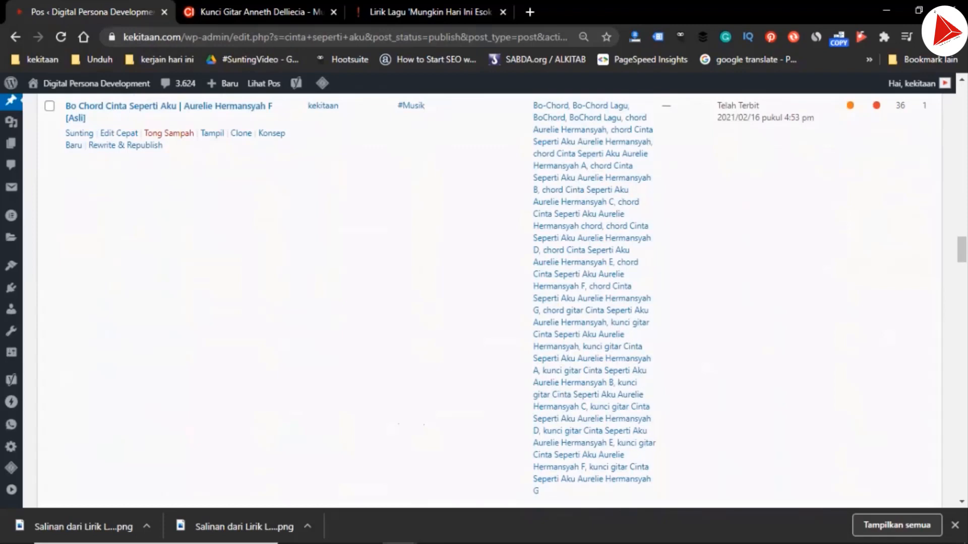
pyautogui.rightClick(266, 137)
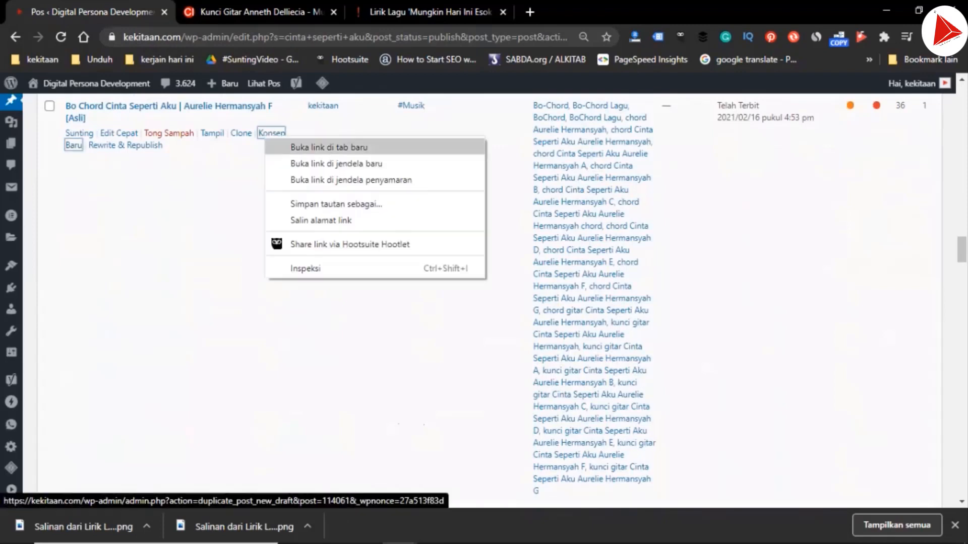
pyautogui.click(329, 147)
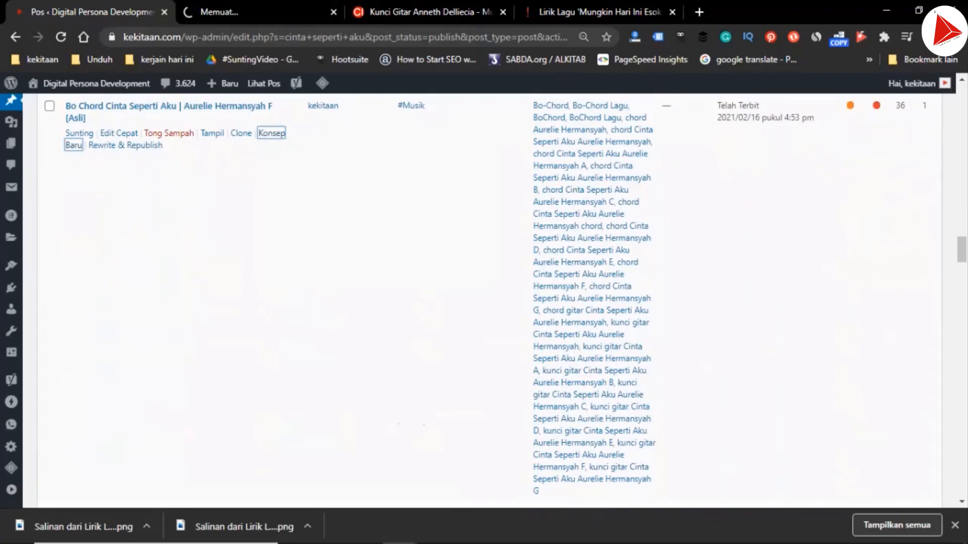
pyautogui.scroll(-1, 484, 302)
pyautogui.scroll(-2, 483, 302)
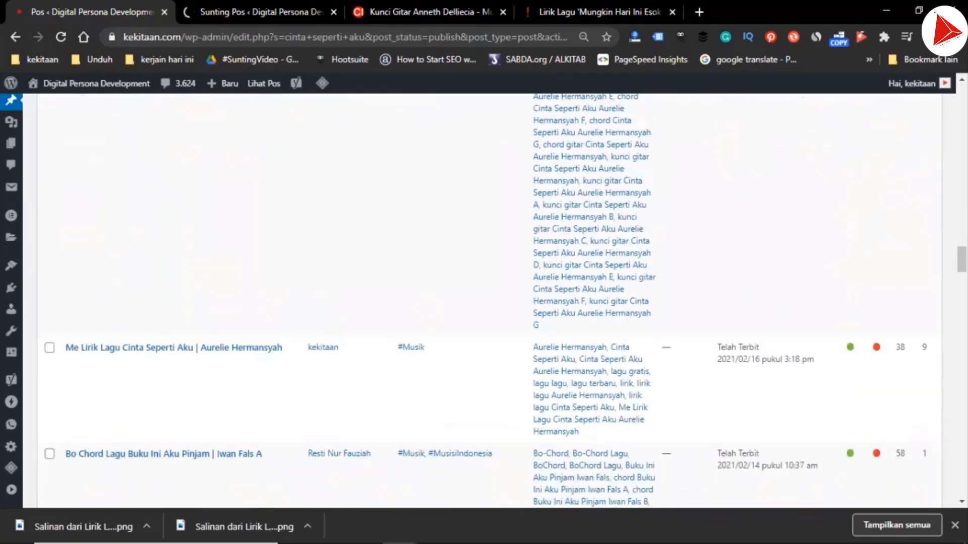
pyautogui.moveTo(272, 359)
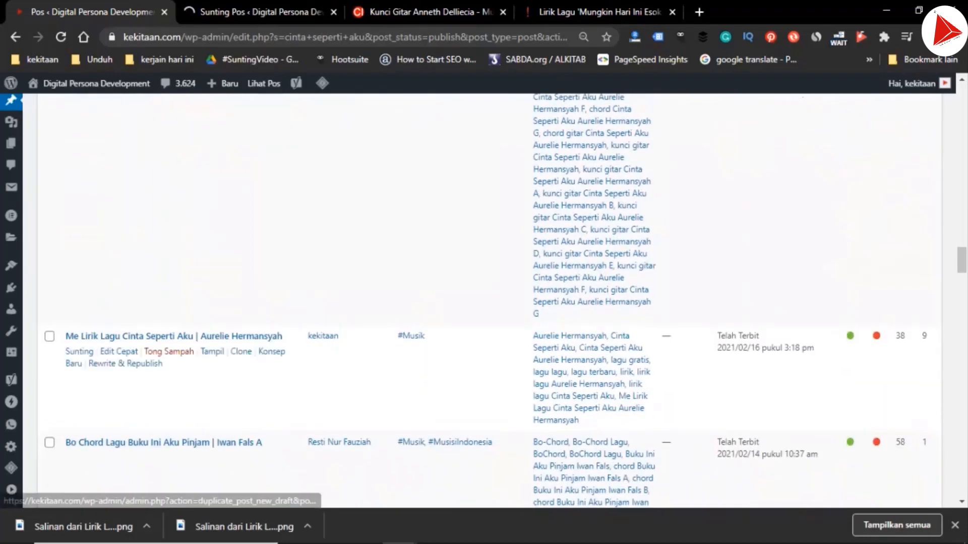
pyautogui.rightClick(270, 355)
pyautogui.click(335, 367)
# Remove the word "Salinan" from the title of the copied Bo Chord draft
pyautogui.click(252, 12)
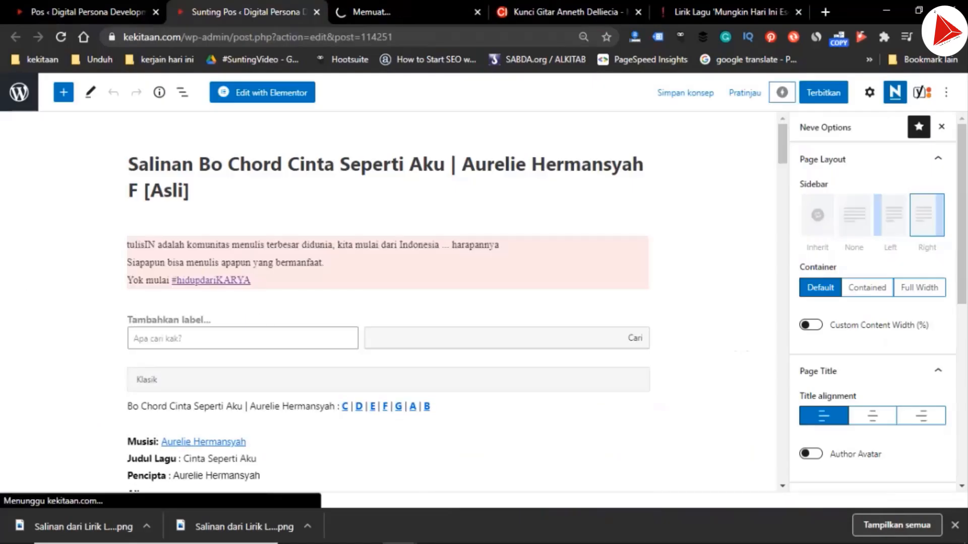
pyautogui.click(198, 164)
pyautogui.hotkey('shift', 'Home')
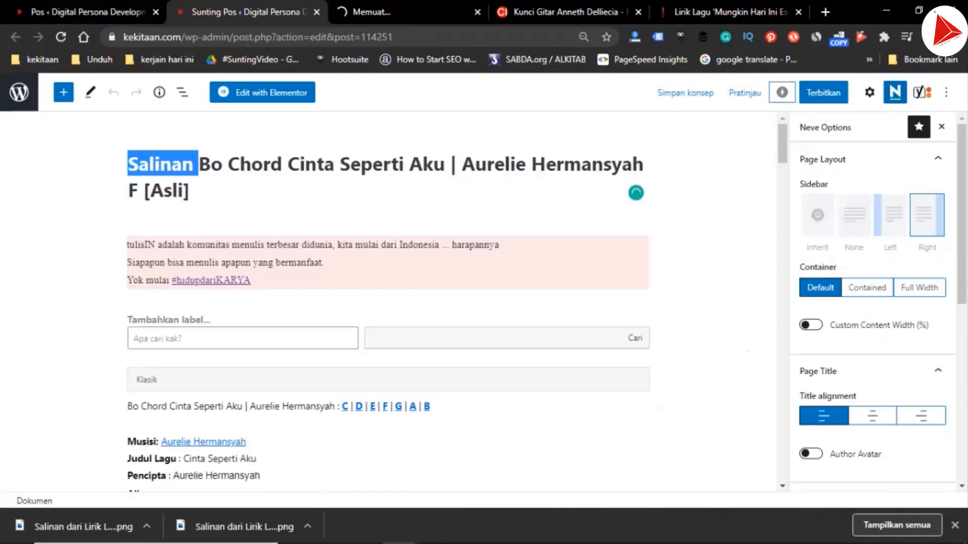
pyautogui.press('BackSpace')
pyautogui.hotkey('ctrl', 'Right')
pyautogui.hotkey('ctrl', 'Right')
pyautogui.hotkey('ctrl', 'Right')
pyautogui.hotkey('ctrl', 'Right')
pyautogui.hotkey('ctrl', 'Right')
pyautogui.hotkey('ctrl', 'Right')
pyautogui.hotkey('ctrl', 'Right')
pyautogui.hotkey('ctrl', 'Right')
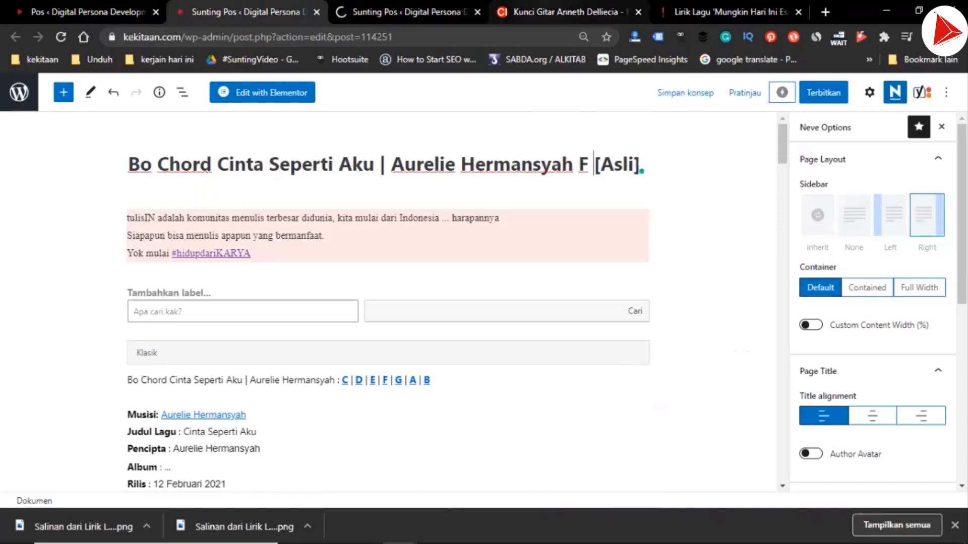
# Select the whole original-key chord sheet on the chordindonesia.com page, from the intro to "ku relakanmu..", and copy it
pyautogui.click(565, 12)
pyautogui.scroll(-15, 484, 289)
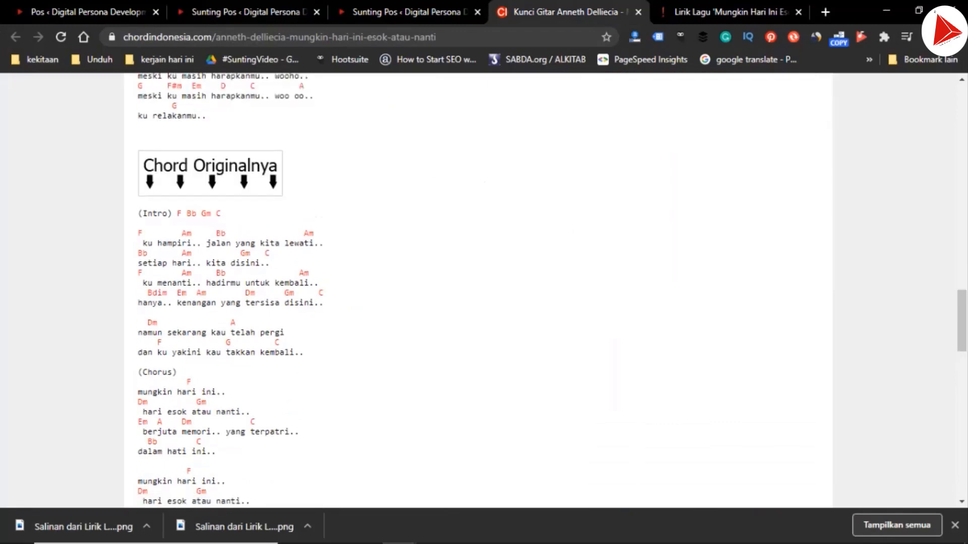
pyautogui.moveTo(138, 213); pyautogui.dragTo(155, 235)
pyautogui.scroll(-10, 276, 402)
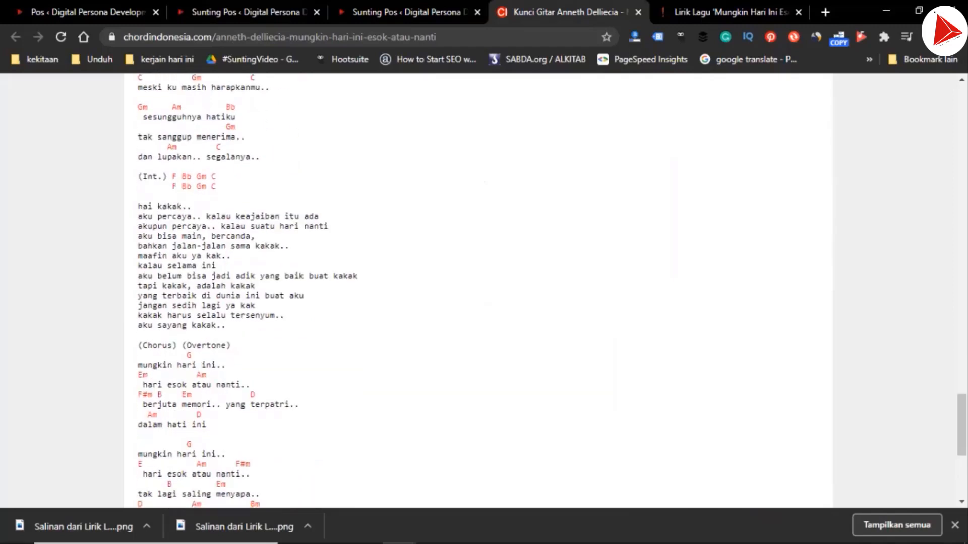
pyautogui.scroll(-5, 478, 290)
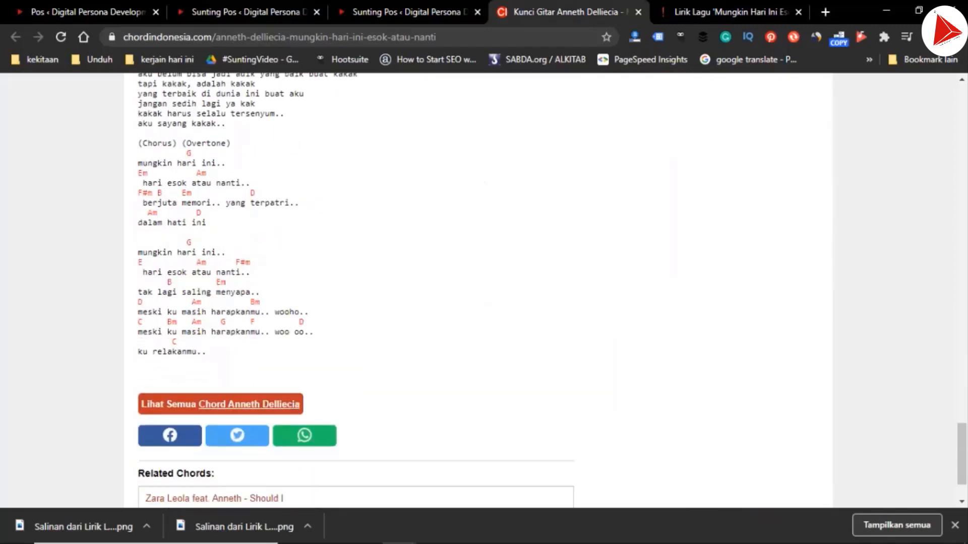
pyautogui.keyDown('shift'); pyautogui.click(207, 316); pyautogui.keyUp('shift')
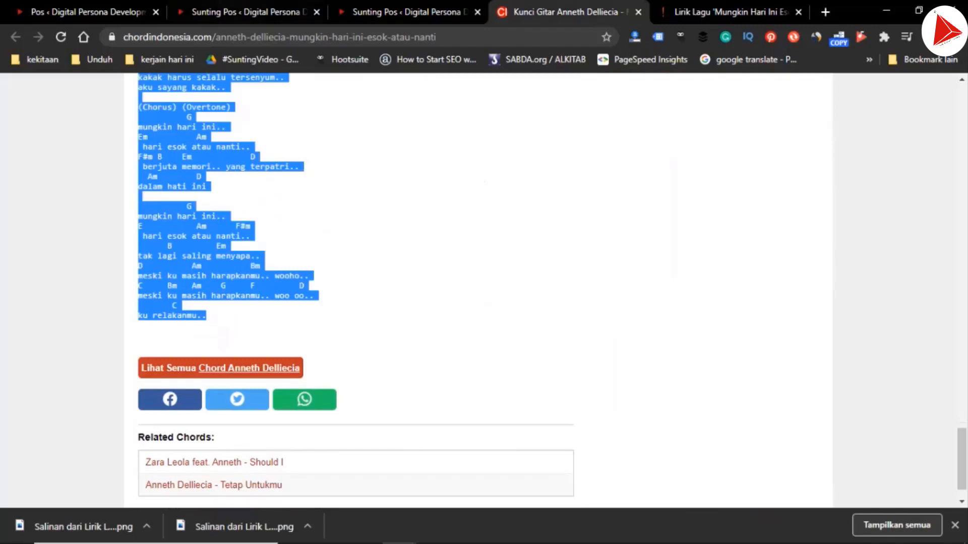
# Replace the old song's chords and lyrics in the Bo Chord draft with the copied chord sheet
pyautogui.click(247, 12)
pyautogui.scroll(-5, 388, 303)
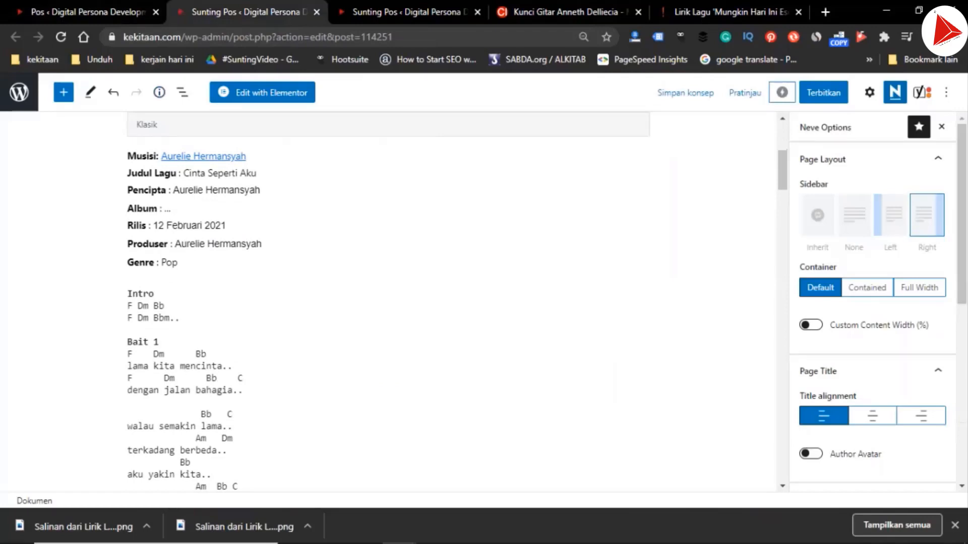
pyautogui.click(128, 306)
pyautogui.scroll(-15, 382, 302)
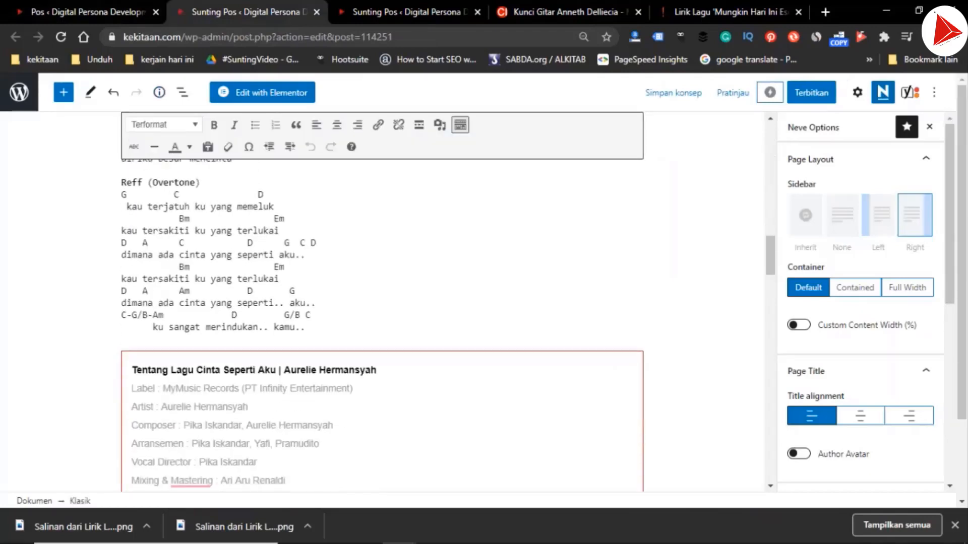
pyautogui.keyDown('shift'); pyautogui.click(306, 316); pyautogui.keyUp('shift')
pyautogui.hotkey('ctrl', 'v')
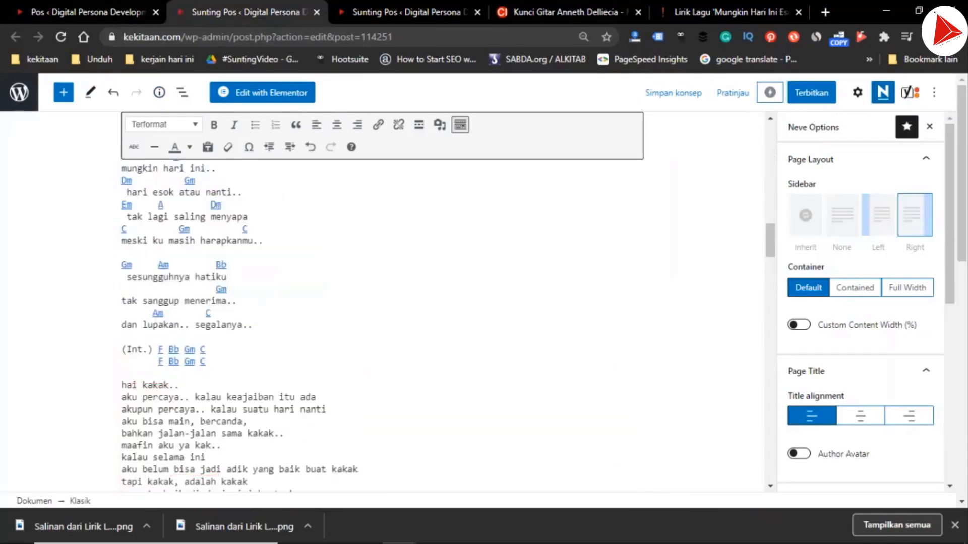
# Delete the spoken passage from "hai kakak.." to "aku sayang kakak.." in the pasted chord sheet
pyautogui.scroll(-3, 382, 302)
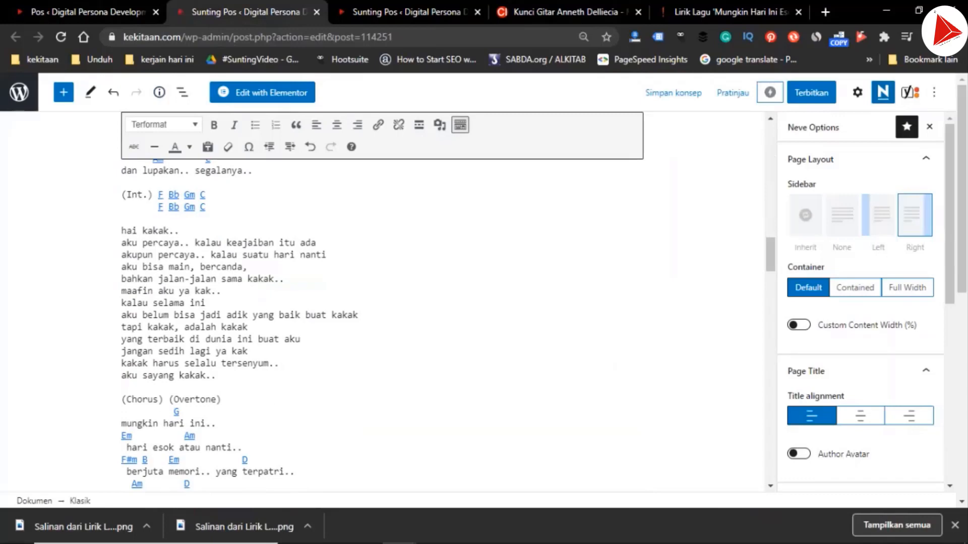
pyautogui.hotkey('shift', 'Down')
pyautogui.hotkey('shift', 'Down')
pyautogui.hotkey('shift', 'Down')
pyautogui.hotkey('shift', 'Down')
pyautogui.hotkey('shift', 'Down')
pyautogui.hotkey('shift', 'Down')
pyautogui.hotkey('shift', 'Down')
pyautogui.hotkey('shift', 'Down')
pyautogui.hotkey('shift', 'Down')
pyautogui.hotkey('shift', 'Down')
pyautogui.hotkey('shift', 'Down')
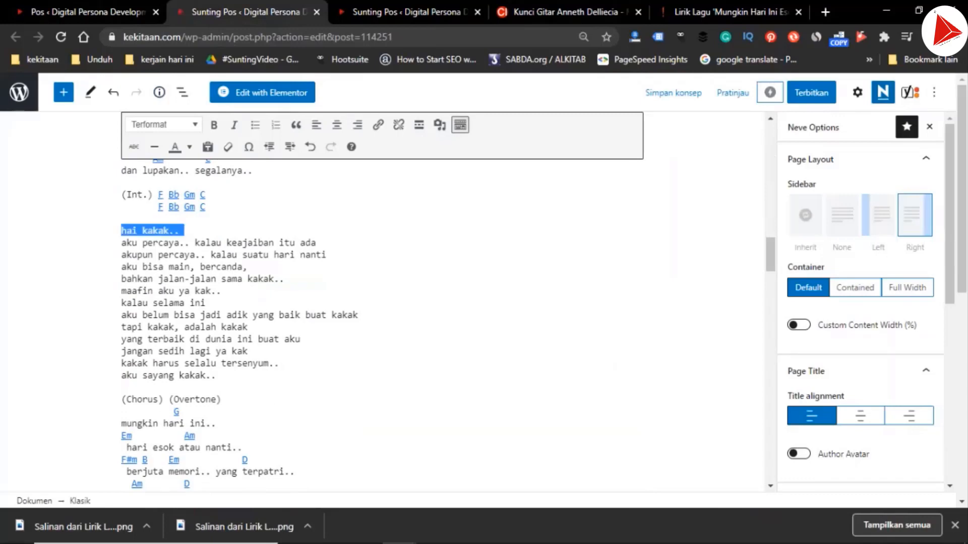
pyautogui.hotkey('shift', 'Down')
pyautogui.hotkey('shift', 'Down')
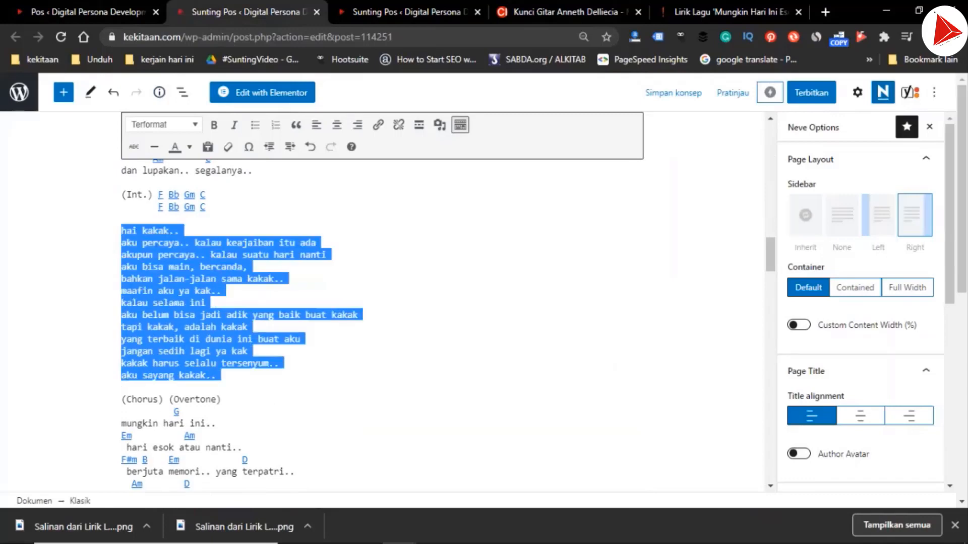
pyautogui.hotkey('shift', 'Left')
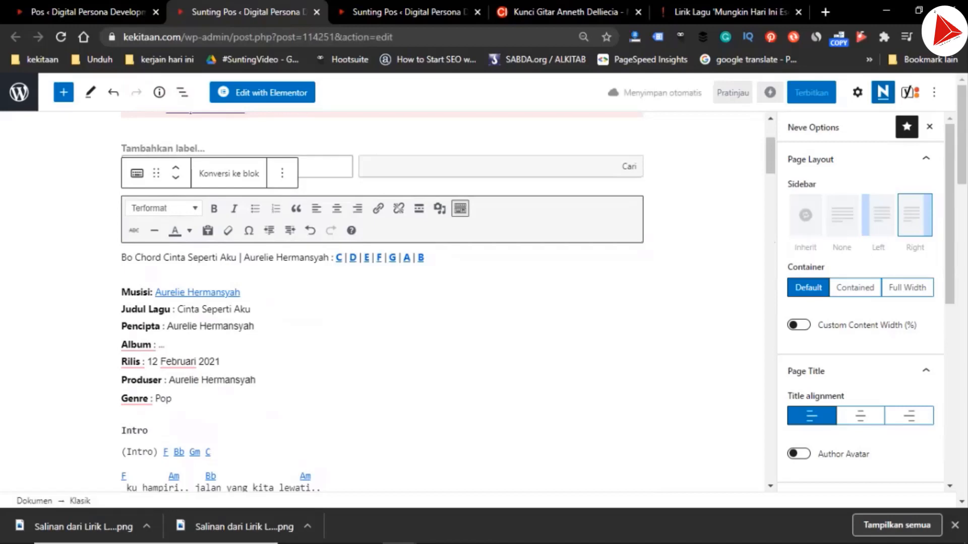
# Select the pasted chord sheet and remove the hyperlinks from its chords
pyautogui.hotkey('shift', 'Down')
pyautogui.hotkey('shift', 'Down')
pyautogui.hotkey('shift', 'Down')
pyautogui.hotkey('shift', 'Down')
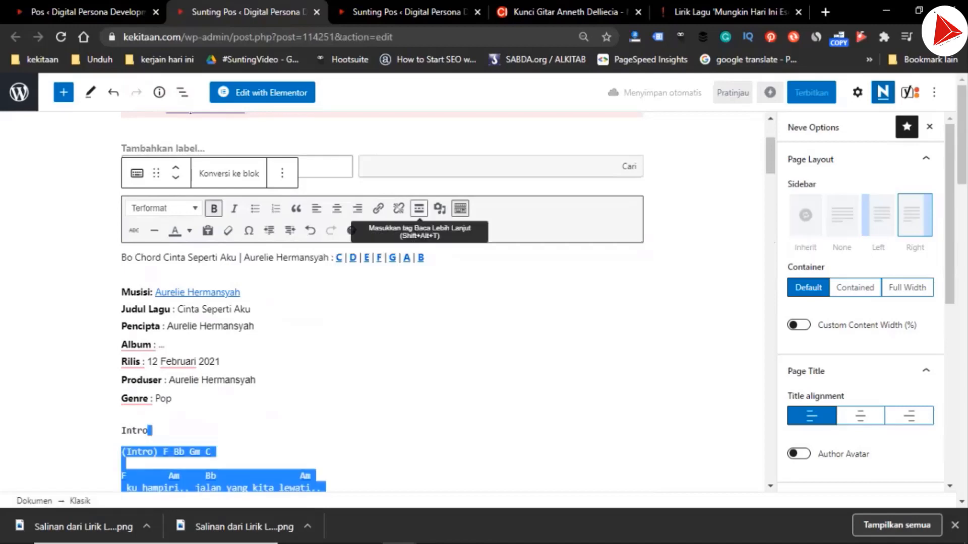
pyautogui.hotkey('shift', 'Down')
pyautogui.hotkey('shift', 'Down')
pyautogui.hotkey('shift', 'Down')
pyautogui.hotkey('shift', 'Down')
pyautogui.hotkey('shift', 'Down')
pyautogui.hotkey('shift', 'Down')
pyautogui.hotkey('shift', 'Down')
pyautogui.hotkey('shift', 'Down')
pyautogui.hotkey('shift', 'Down')
pyautogui.hotkey('shift', 'Down')
pyautogui.hotkey('shift', 'Down')
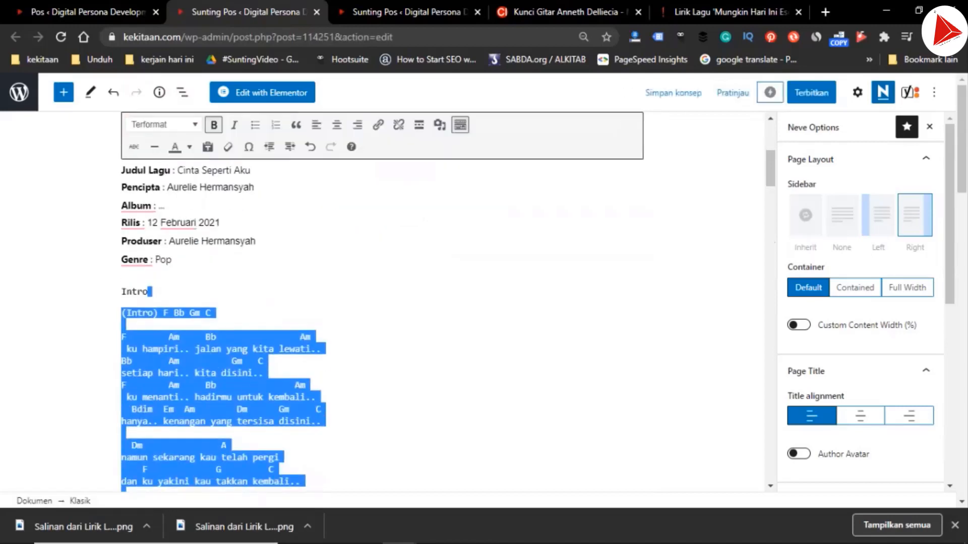
# Remove the duplicate "(Intro)" label and place the intro chords directly on the line below the Intro heading
pyautogui.press('Left')
pyautogui.press('Right')
pyautogui.hotkey('shift', 'Right')
pyautogui.hotkey('shift', 'Right')
pyautogui.hotkey('shift', 'Right')
pyautogui.hotkey('shift', 'Right')
pyautogui.hotkey('shift', 'Right')
pyautogui.hotkey('shift', 'Right')
pyautogui.hotkey('shift', 'Right')
pyautogui.hotkey('shift', 'Right')
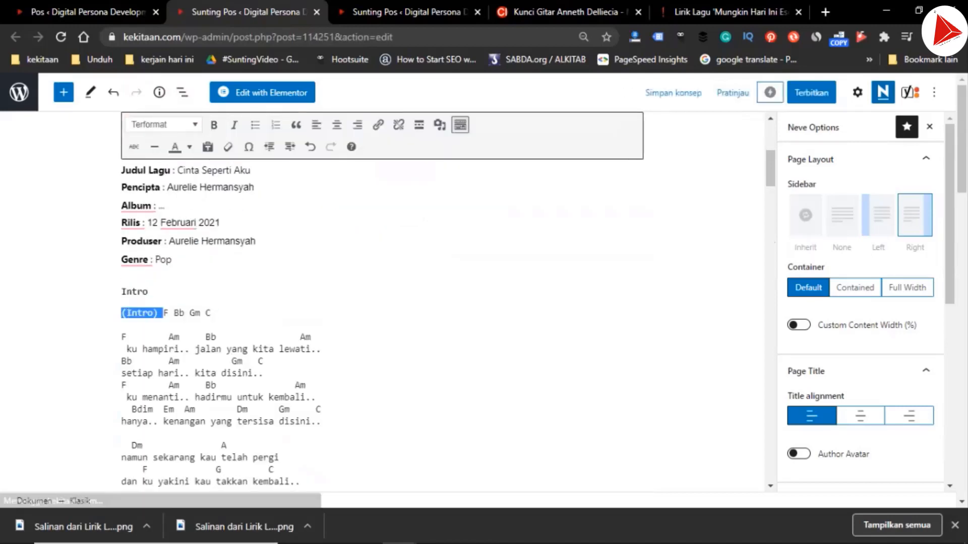
pyautogui.press('BackSpace')
pyautogui.press('BackSpace')
pyautogui.press('Return')
pyautogui.press('Left')
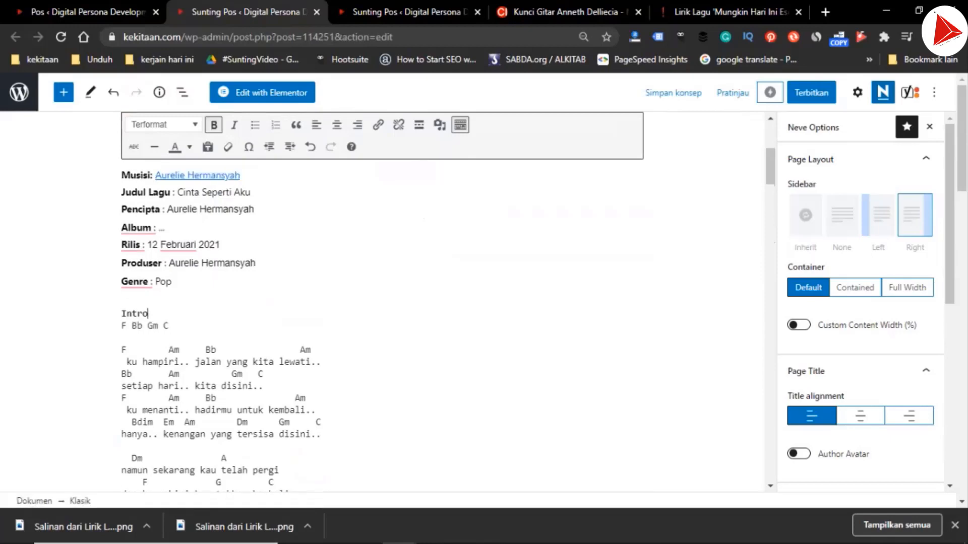
pyautogui.hotkey('shift', 'Home')
# Insert a bold "Bait 1" heading above the first verse
pyautogui.press('Down')
pyautogui.press('Down')
pyautogui.press('Return')
pyautogui.hotkey('ctrl', 'b')
pyautogui.write('Bait')
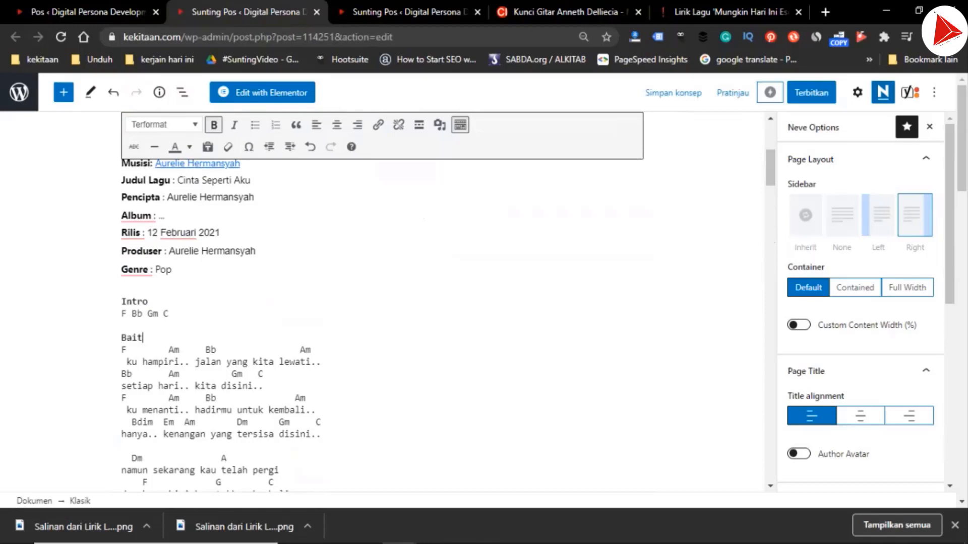
pyautogui.write(' 1')
pyautogui.scroll(-3, 383, 303)
pyautogui.hotkey('shift', 'Home')
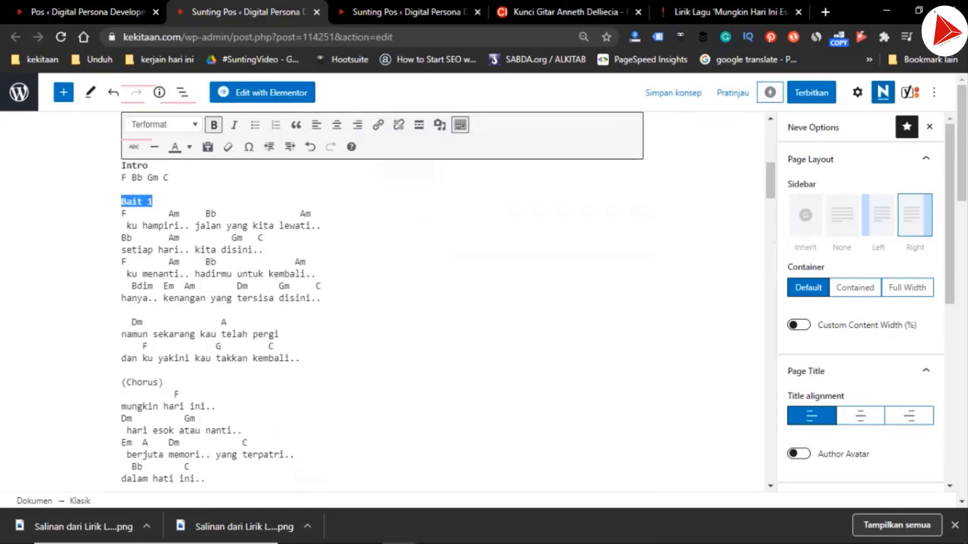
# Replace the first "(Chorus)" label with a bold "Reff" heading
pyautogui.click(164, 383)
pyautogui.hotkey('shift', 'Home')
pyautogui.write('Reff')
pyautogui.hotkey('shift', 'Home')
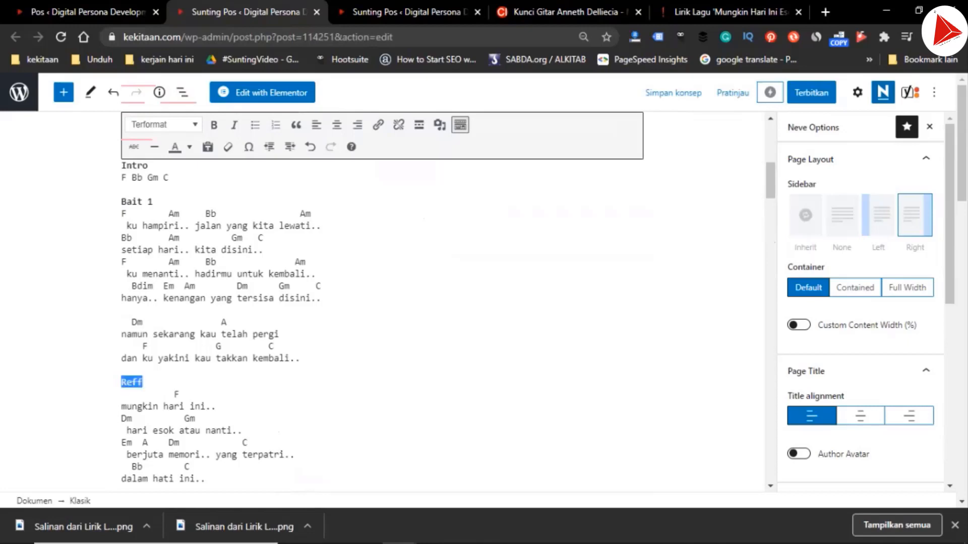
pyautogui.hotkey('ctrl', 'b')
# Replace the second "(Chorus)" label, after "dan ku yakini kau takkan kembali..", with a bold "Reff" heading
pyautogui.scroll(-4, 383, 302)
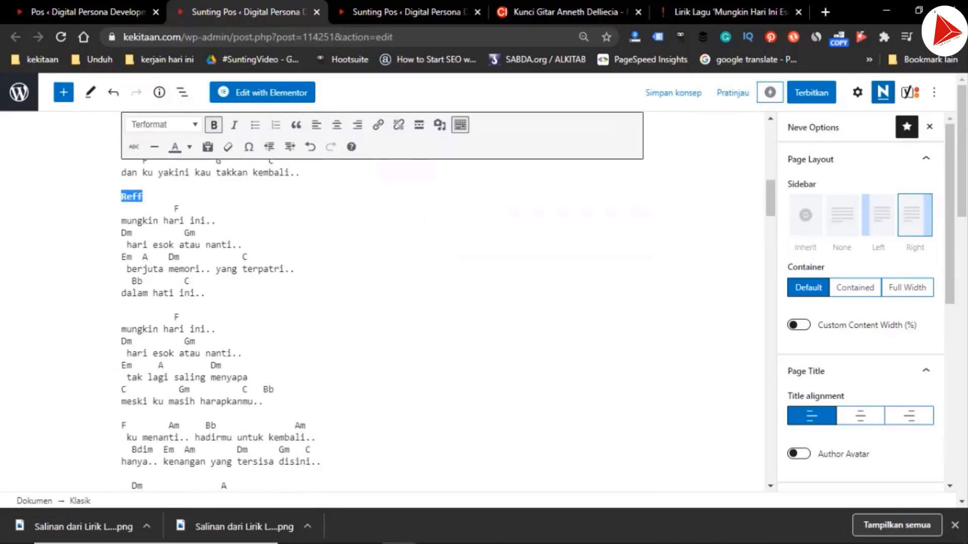
pyautogui.scroll(-2, 218, 325)
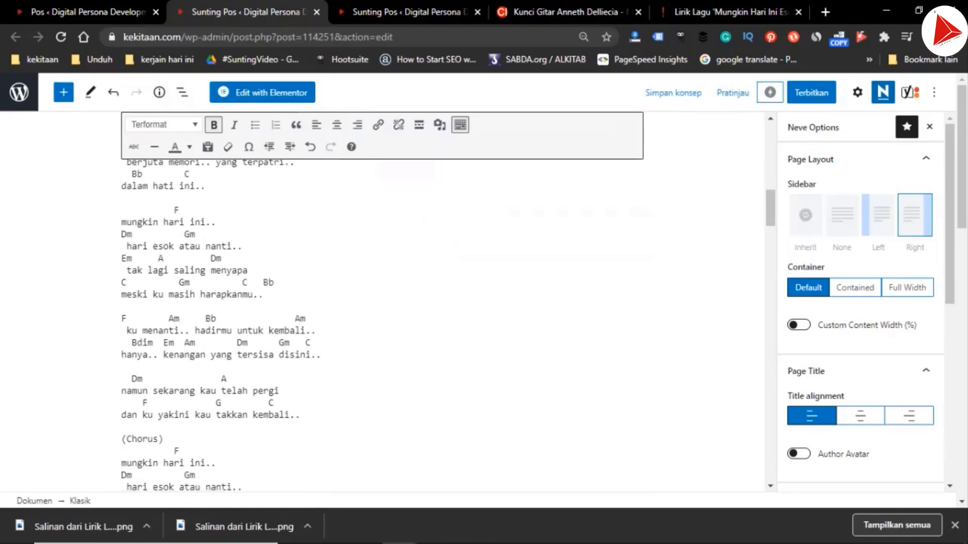
pyautogui.scroll(-1, 383, 302)
pyautogui.scroll(-1, 383, 325)
pyautogui.moveTo(164, 379); pyautogui.dragTo(121, 379)
pyautogui.write('Reff')
pyautogui.hotkey('shift', 'Home')
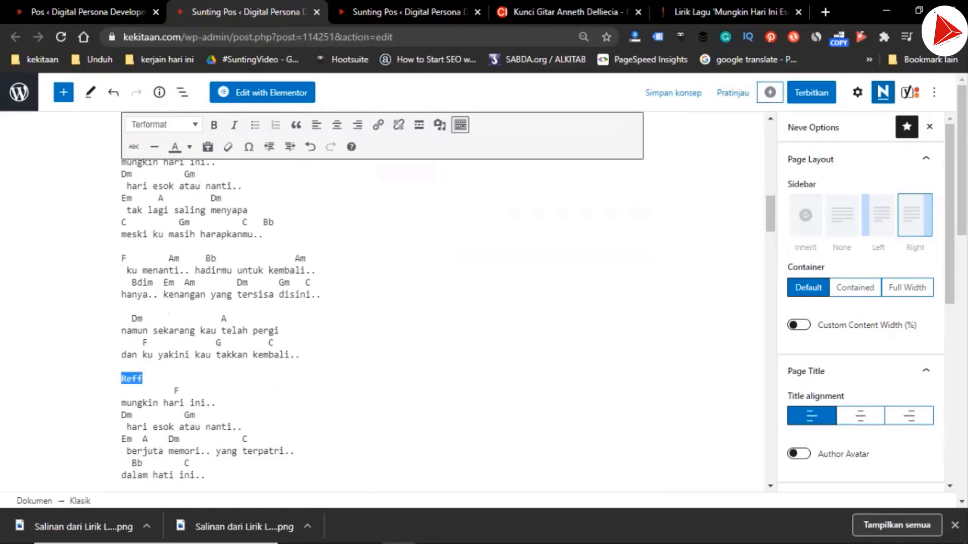
pyautogui.hotkey('ctrl', 'b')
pyautogui.scroll(-2, 383, 302)
pyautogui.scroll(-2, 383, 303)
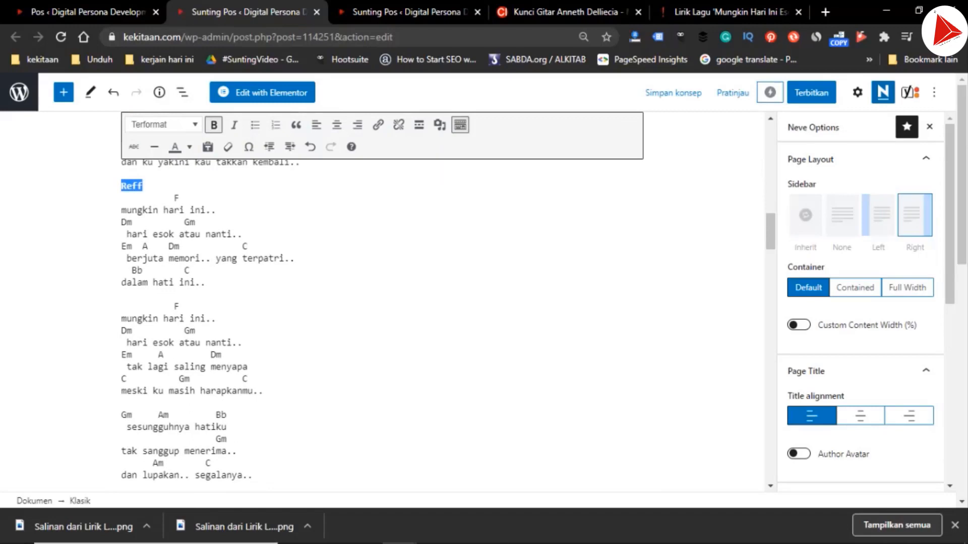
pyautogui.scroll(-5, 383, 303)
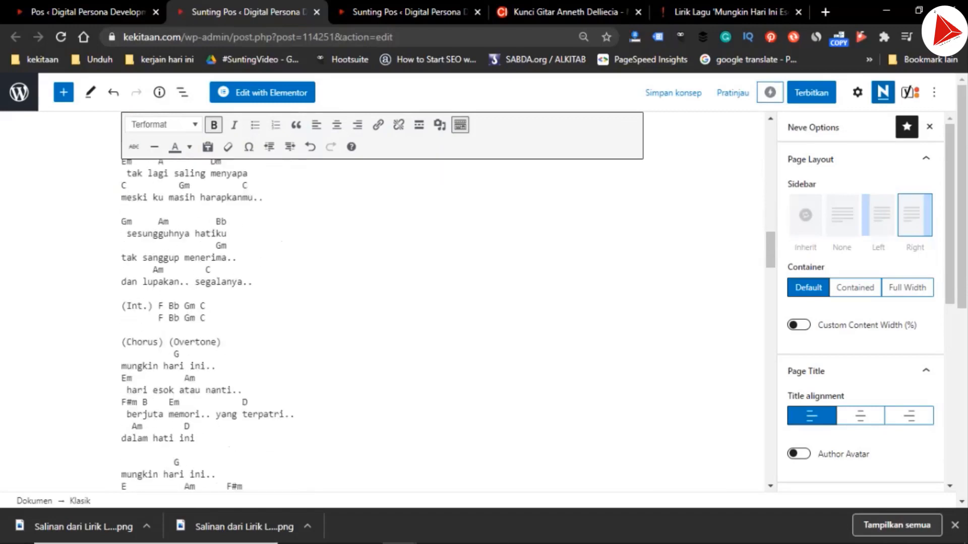
# Replace the third "(Chorus)" label, before "(Overtone)", with "Reff" and make the whole "Reff (Overtone)" heading bold
pyautogui.click(163, 264)
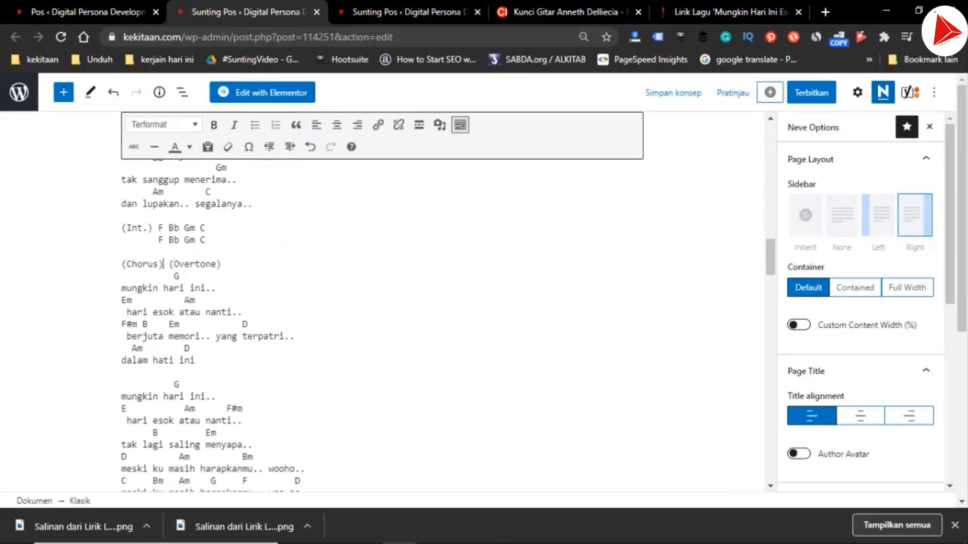
pyautogui.hotkey('ctrl', 'shift', 'Left')
pyautogui.hotkey('shift', 'Left')
pyautogui.write('Reff')
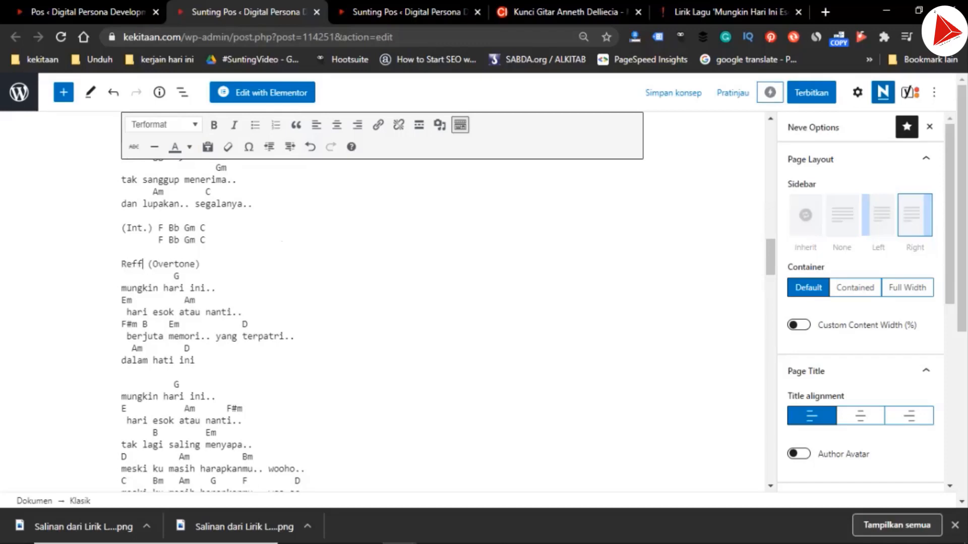
pyautogui.hotkey('ctrl', 'shift', 'Left')
pyautogui.hotkey('ctrl', 'b')
pyautogui.press('Right')
pyautogui.press('Right')
pyautogui.hotkey('shift', 'End')
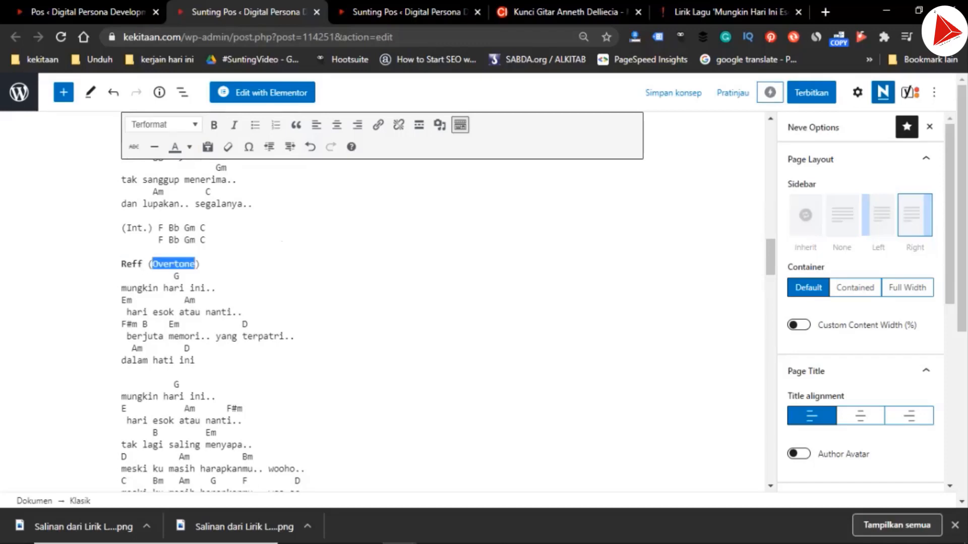
pyautogui.hotkey('ctrl', 'b')
# Change the "(Int.)" label above "Reff (Overtone)" to "Intro" and move its first chord row onto the line below
pyautogui.press('Up')
pyautogui.press('Up')
pyautogui.press('BackSpace')
pyautogui.press('BackSpace')
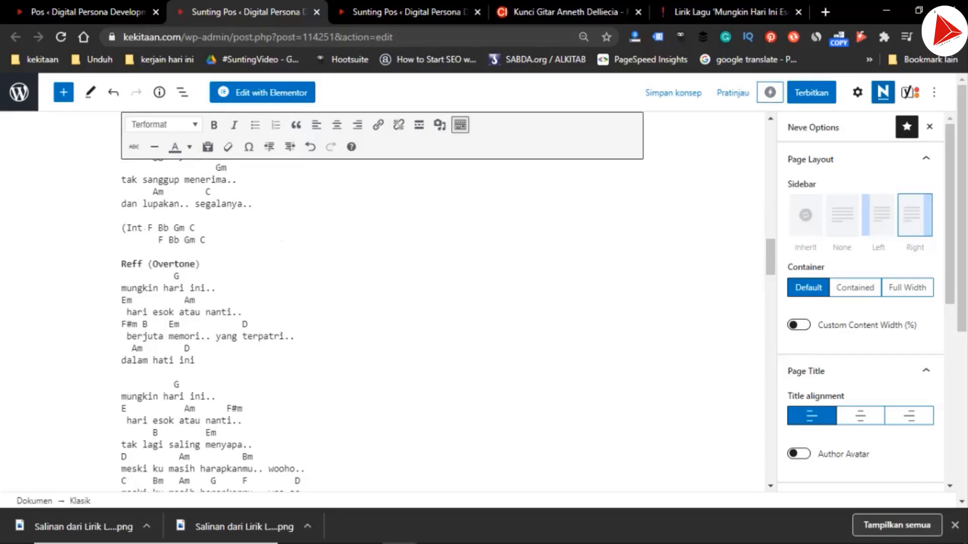
pyautogui.write('ro')
pyautogui.press('Home')
pyautogui.press('Delete')
pyautogui.hotkey('shift', 'Left')
pyautogui.press('Return')
# Remove the indentation of the second "F Bb Gm C" row and make the "Intro" heading above it bold
pyautogui.press('Down')
pyautogui.hotkey('shift', 'Right')
pyautogui.hotkey('shift', 'Right')
pyautogui.hotkey('shift', 'Right')
pyautogui.hotkey('shift', 'Right')
pyautogui.hotkey('shift', 'Right')
pyautogui.hotkey('shift', 'Right')
pyautogui.hotkey('shift', 'Right')
pyautogui.press('Delete')
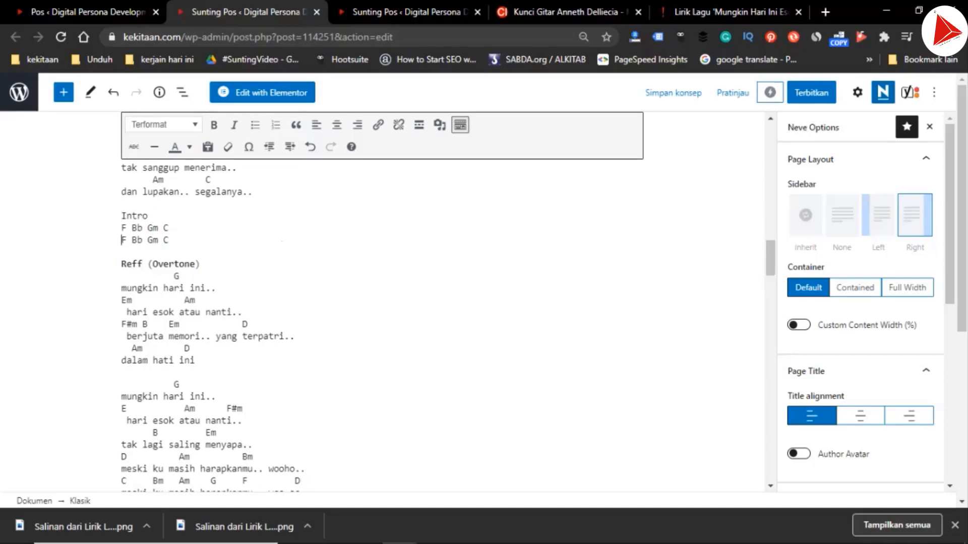
pyautogui.press('Up')
pyautogui.hotkey('shift', 'End')
pyautogui.hotkey('ctrl', 'b')
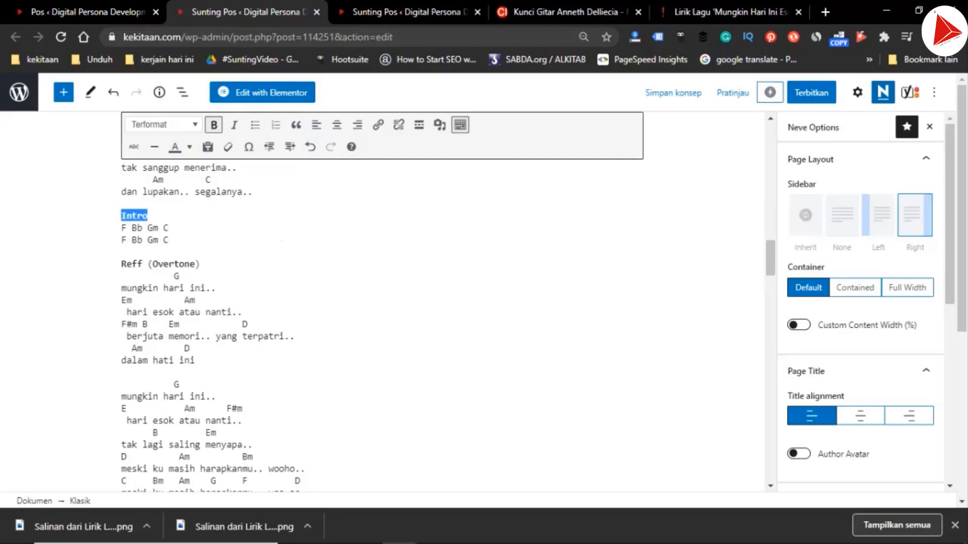
# Insert a bold "Bridge" heading above the first "namun sekarang kau telah pergi" passage
pyautogui.scroll(11, 382, 302)
pyautogui.click(122, 243)
pyautogui.press('Return')
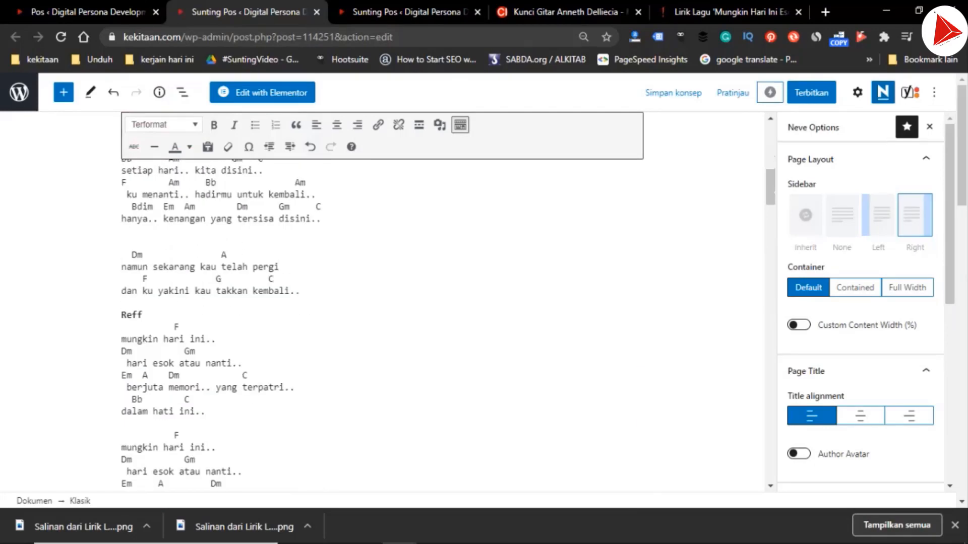
pyautogui.write('Bridge')
pyautogui.hotkey('shift', 'Home')
pyautogui.hotkey('ctrl', 'b')
pyautogui.scroll(-3, 383, 302)
pyautogui.scroll(-5, 382, 302)
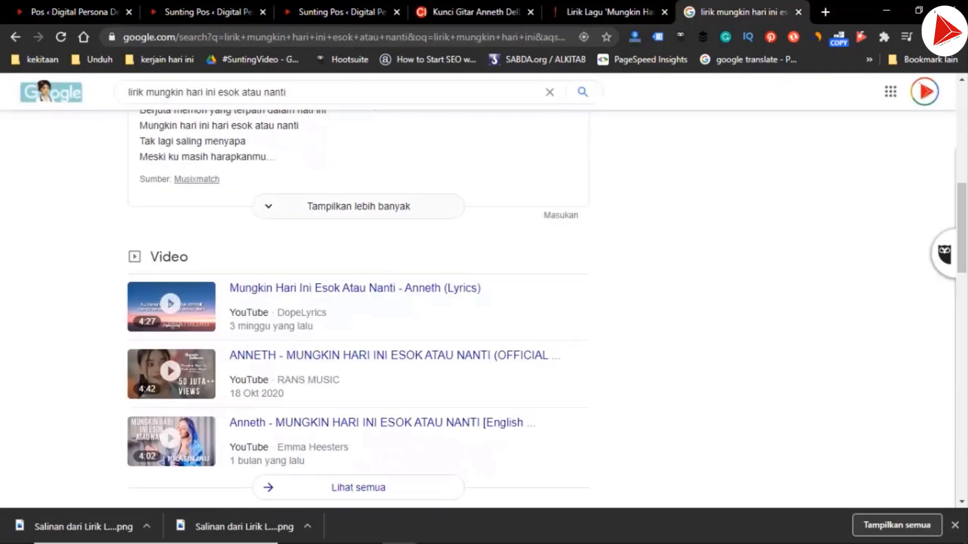
# Expand the full lyrics in the Google results and copy the songwriter name "Anneth Dellicia Nasution"
pyautogui.click(359, 207)
pyautogui.scroll(2, 353, 293)
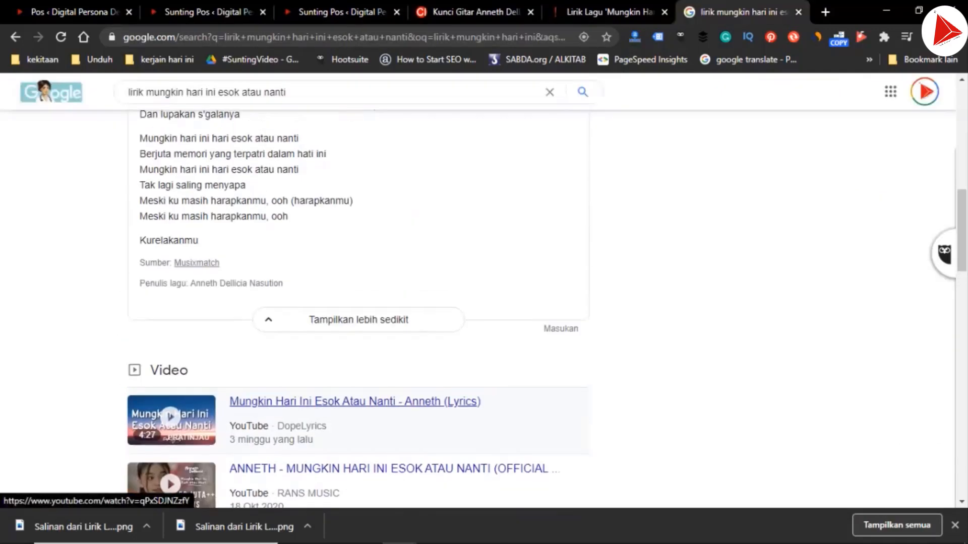
pyautogui.doubleClick(267, 286)
pyautogui.moveTo(282, 286); pyautogui.dragTo(190, 286)
pyautogui.hotkey('ctrl', 'c')
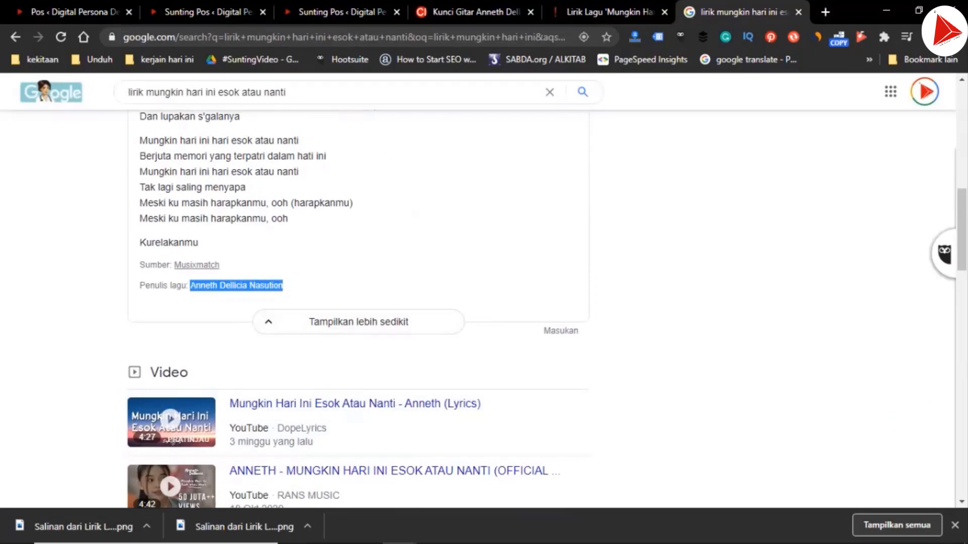
# Replace "Aurelie Hermansyah" in the "Bo Chord" post's title with "Anneth Dellicia Nasution"
pyautogui.hotkey('ctrl', '1')
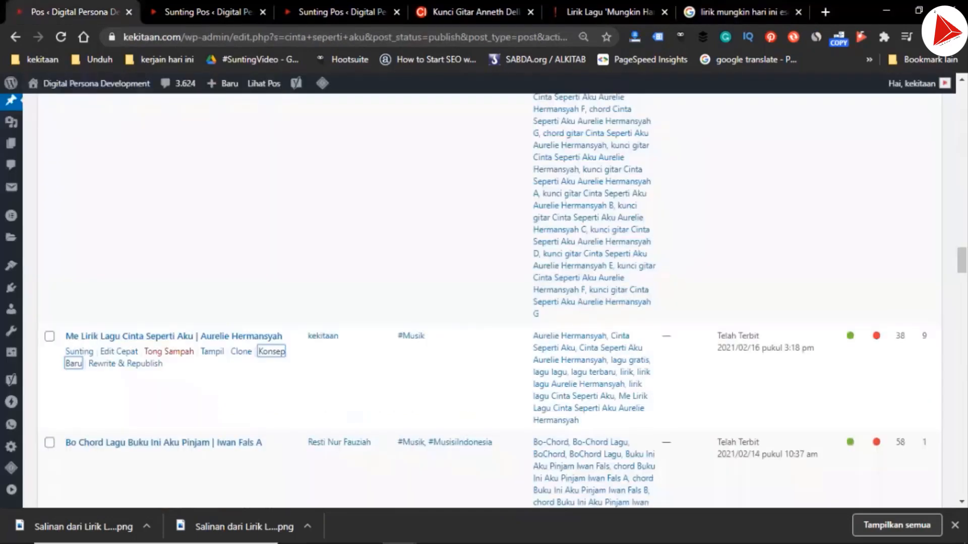
pyautogui.hotkey('ctrl', '2')
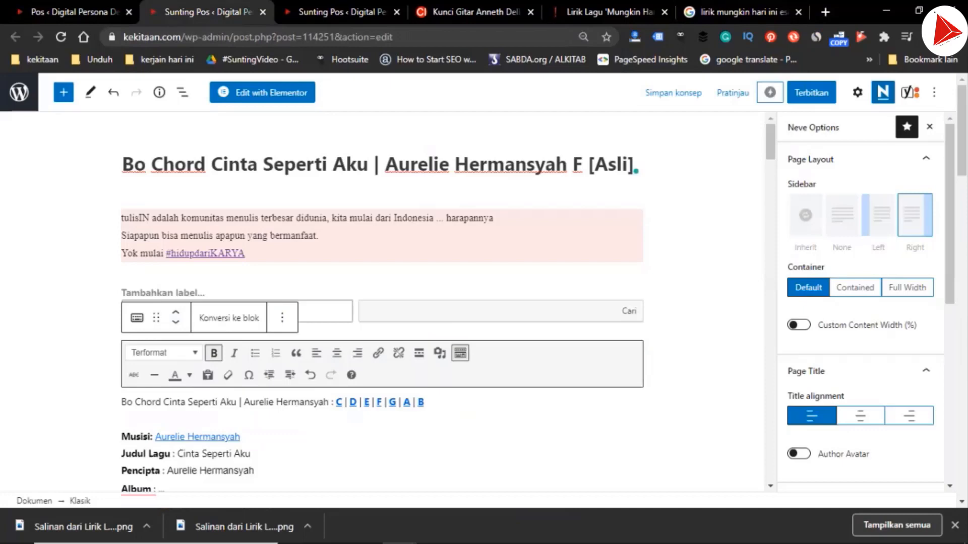
pyautogui.click(369, 164)
pyautogui.hotkey('ctrl', 'Right')
pyautogui.hotkey('ctrl', 'Right')
pyautogui.hotkey('ctrl', 'shift', 'Right')
pyautogui.hotkey('ctrl', 'shift', 'Right')
pyautogui.hotkey('ctrl', 'shift', 'Right')
pyautogui.hotkey('ctrl', 'shift', 'Left')
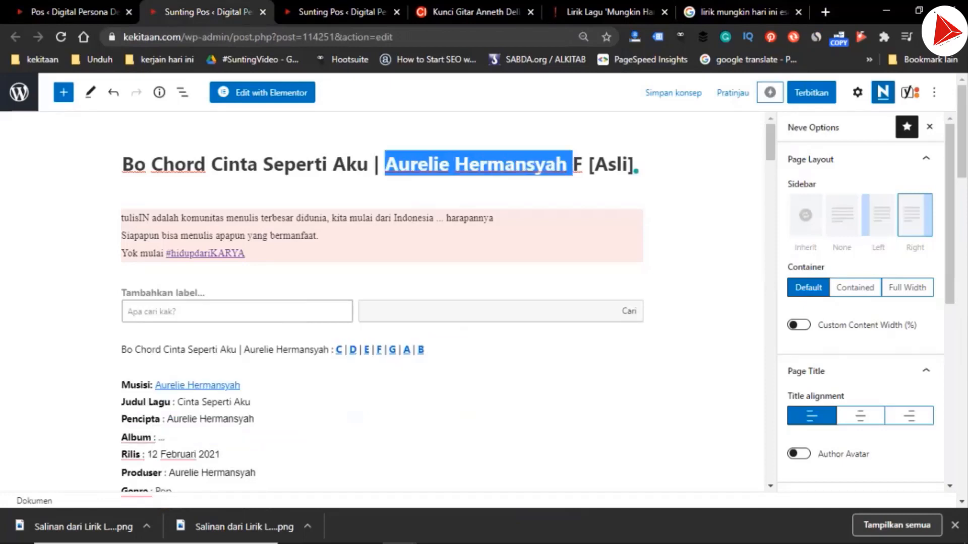
pyautogui.hotkey('ctrl', 'v')
# Copy the song name "mungkin hari ini esok atau nanti" from the Google search query
pyautogui.hotkey('ctrl', '6')
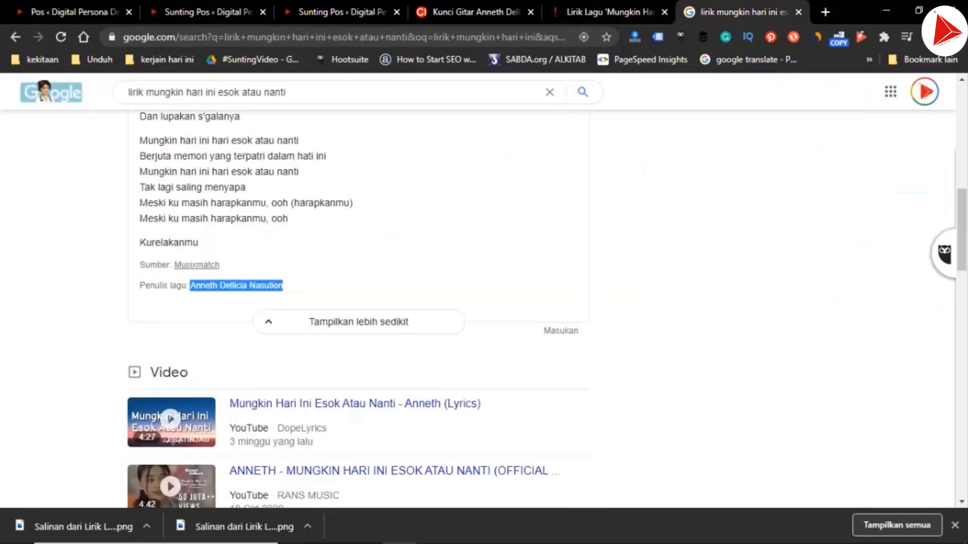
pyautogui.scroll(10, 484, 302)
pyautogui.click(148, 109)
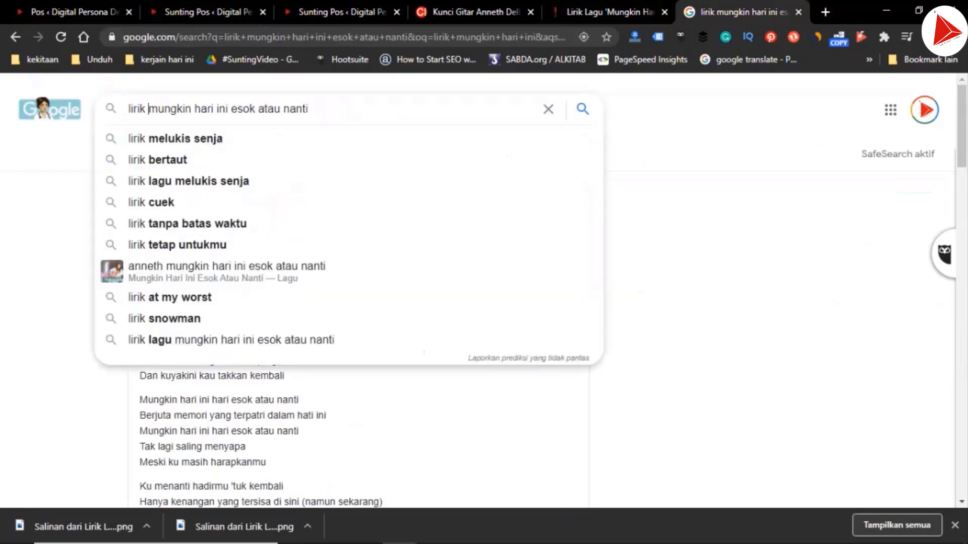
pyautogui.moveTo(149, 108); pyautogui.dragTo(307, 109)
pyautogui.hotkey('ctrl', 'c')
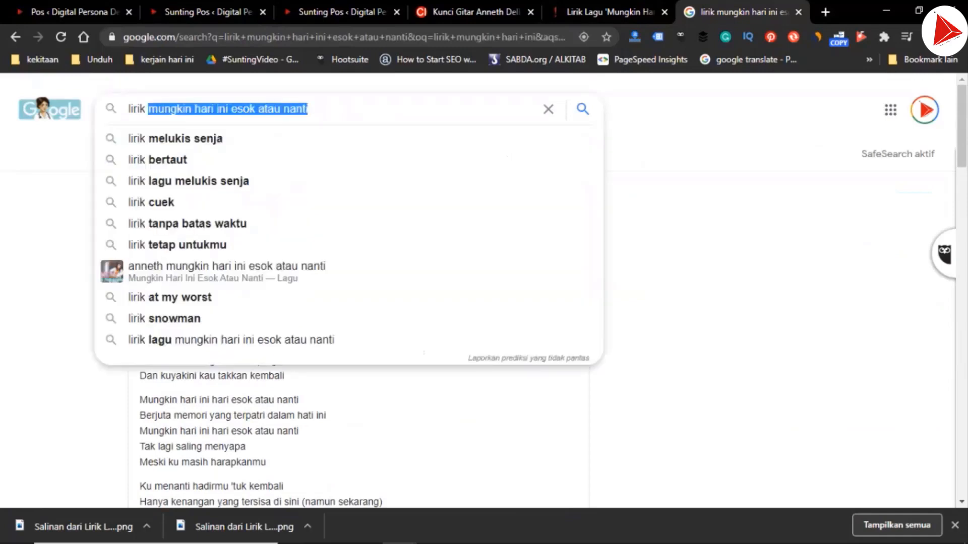
# Replace "Cinta Seperti Aku" in the "Bo Chord" post's title with the copied "mungkin hari ini esok atau nanti"
pyautogui.hotkey('ctrl', '2')
pyautogui.click(223, 164)
pyautogui.press('Left')
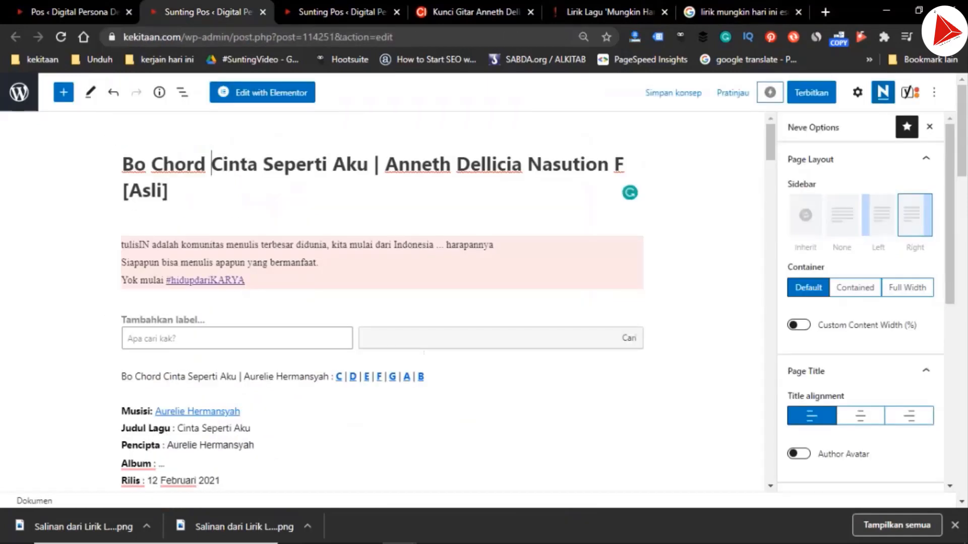
pyautogui.hotkey('ctrl', 'shift', 'Right')
pyautogui.hotkey('ctrl', 'shift', 'Right')
pyautogui.hotkey('ctrl', 'shift', 'Right')
pyautogui.hotkey('shift', 'Left')
pyautogui.hotkey('ctrl', 'v')
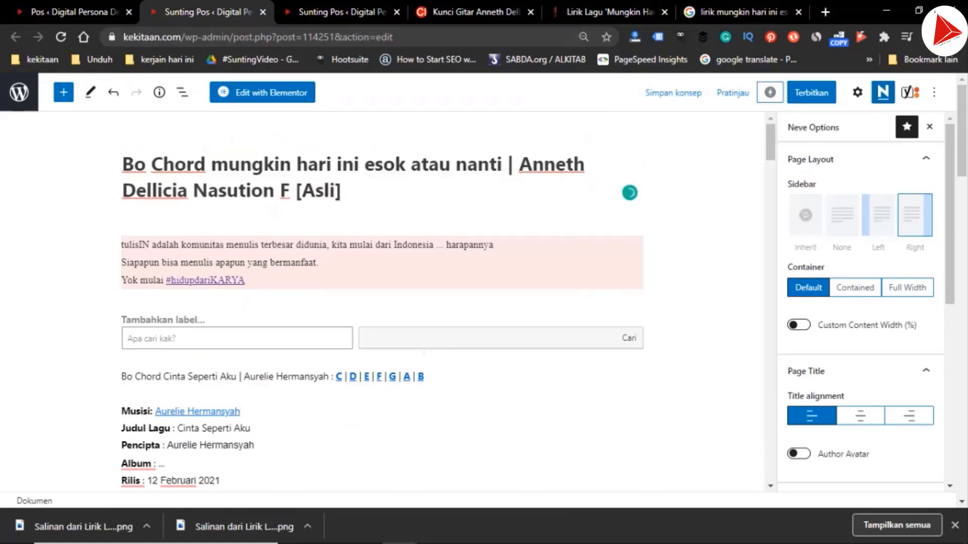
# Capitalize the first three words of the song name in the post title as "Mungkin Hari Ini"
pyautogui.hotkey('ctrl', 'Left')
pyautogui.hotkey('ctrl', 'Left')
pyautogui.hotkey('ctrl', 'Left')
pyautogui.hotkey('ctrl', 'Left')
pyautogui.hotkey('ctrl', 'Left')
pyautogui.hotkey('ctrl', 'Left')
pyautogui.hotkey('shift', 'Right')
pyautogui.write('M')
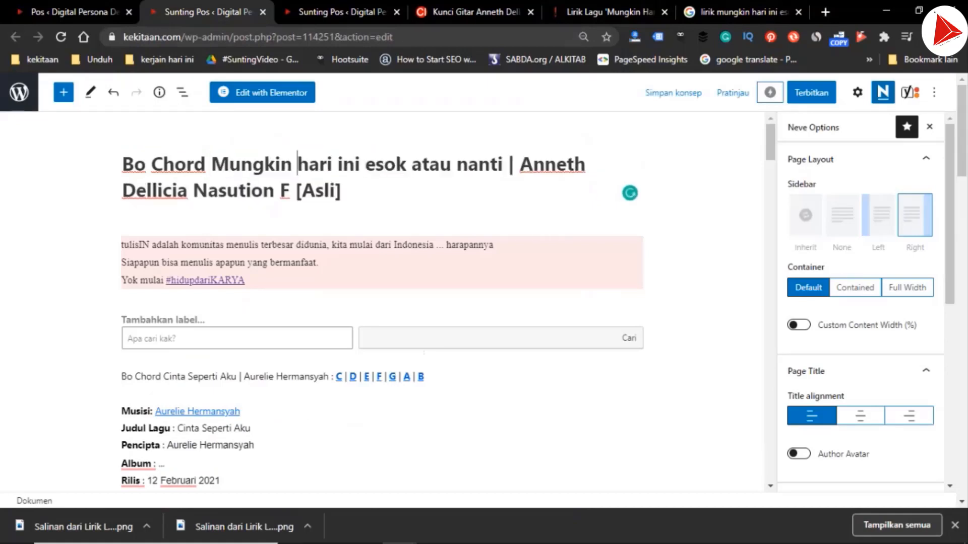
pyautogui.hotkey('ctrl', 'Right')
pyautogui.hotkey('shift', 'Right')
pyautogui.write('H')
pyautogui.hotkey('ctrl', 'Right')
pyautogui.hotkey('shift', 'Right')
pyautogui.write('I')
# Capitalize "Esok" and "Nanti" in the post title, with "atau" in lowercase
pyautogui.hotkey('ctrl', 'Right')
pyautogui.hotkey('shift', 'Right')
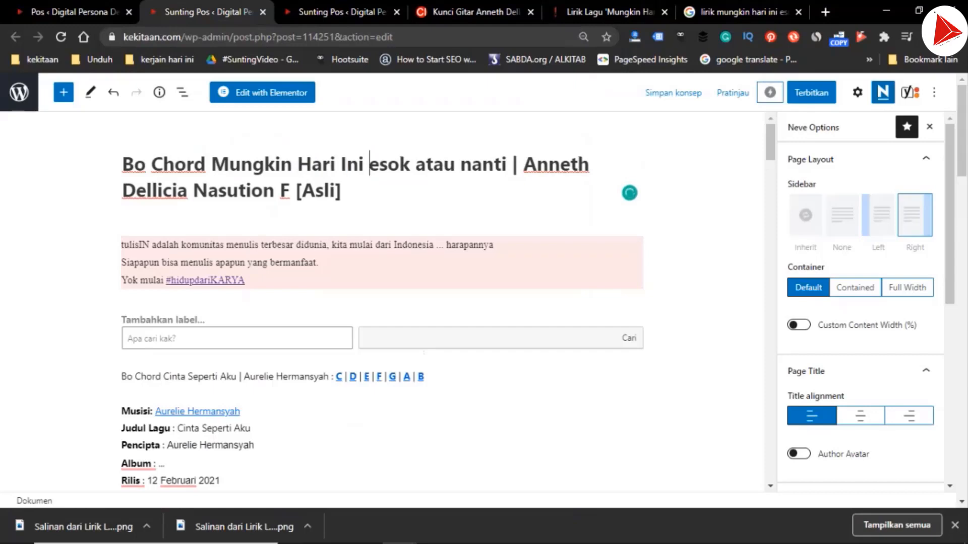
pyautogui.write('E')
pyautogui.hotkey('ctrl', 'Right')
pyautogui.hotkey('shift', 'Right')
pyautogui.write('A')
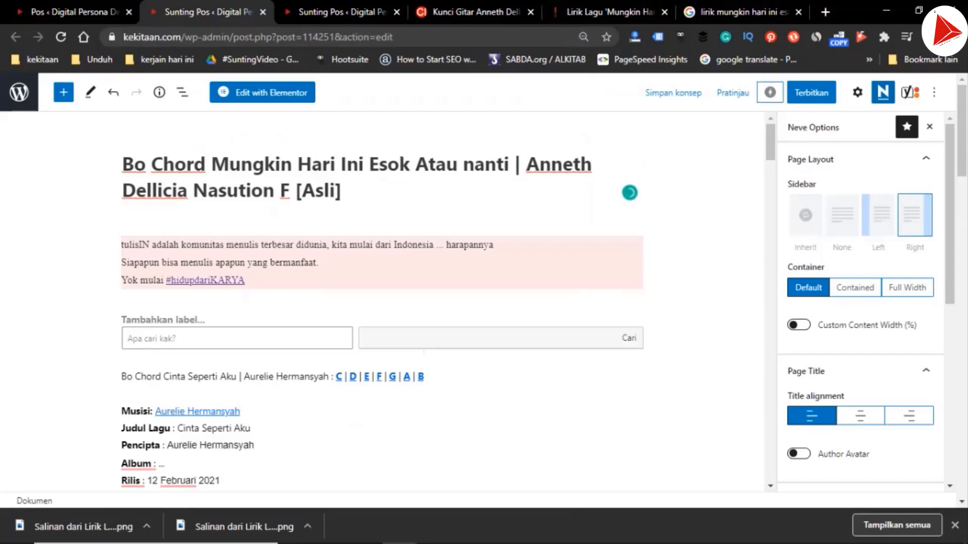
pyautogui.hotkey('shift', 'Left')
pyautogui.write('a')
pyautogui.hotkey('ctrl', 'Right')
pyautogui.hotkey('shift', 'Right')
pyautogui.write('N')
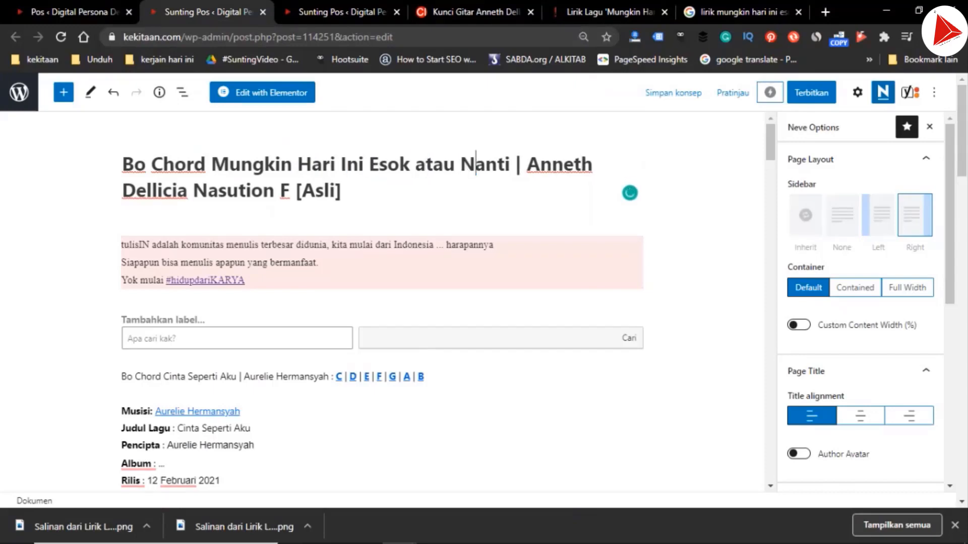
# Copy "Mungkin Hari Ini Esok atau Nanti | Anneth Dellicia Nasution" from the "Bo Chord" post's title
pyautogui.hotkey('ctrl', 'Left')
pyautogui.hotkey('ctrl', 'Left')
pyautogui.hotkey('ctrl', 'Left')
pyautogui.hotkey('ctrl', 'Left')
pyautogui.hotkey('ctrl', 'Left')
pyautogui.hotkey('ctrl', 'Left')
pyautogui.hotkey('ctrl', 'Left')
pyautogui.hotkey('ctrl', 'Right')
pyautogui.hotkey('ctrl', 'shift', 'Right')
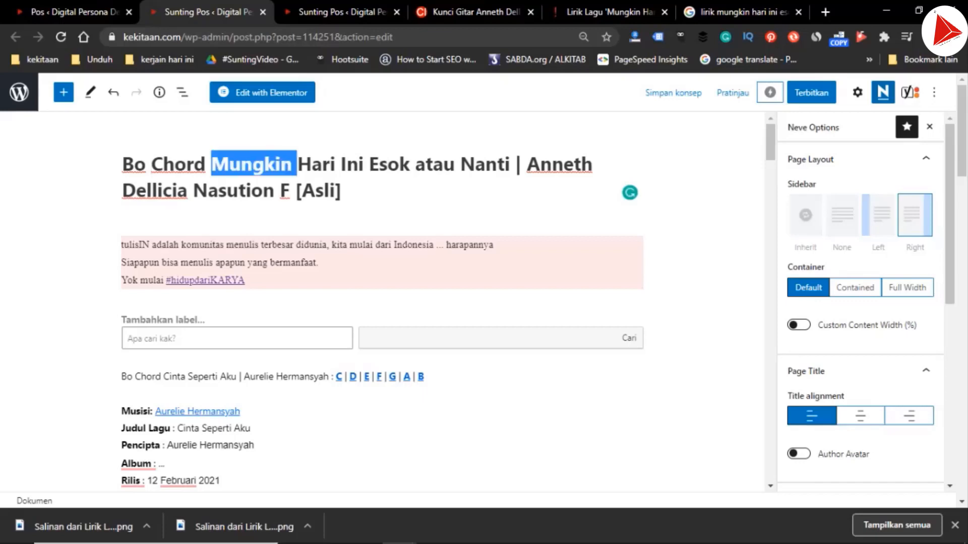
pyautogui.hotkey('ctrl', 'shift', 'Right')
pyautogui.hotkey('ctrl', 'shift', 'Right')
pyautogui.hotkey('ctrl', 'shift', 'Right')
pyautogui.hotkey('ctrl', 'shift', 'Right')
pyautogui.hotkey('ctrl', 'shift', 'Right')
pyautogui.hotkey('ctrl', 'shift', 'Right')
pyautogui.hotkey('ctrl', 'shift', 'Right')
pyautogui.hotkey('ctrl', 'shift', 'Right')
pyautogui.hotkey('ctrl', 'shift', 'Right')
pyautogui.hotkey('ctrl', 'c')
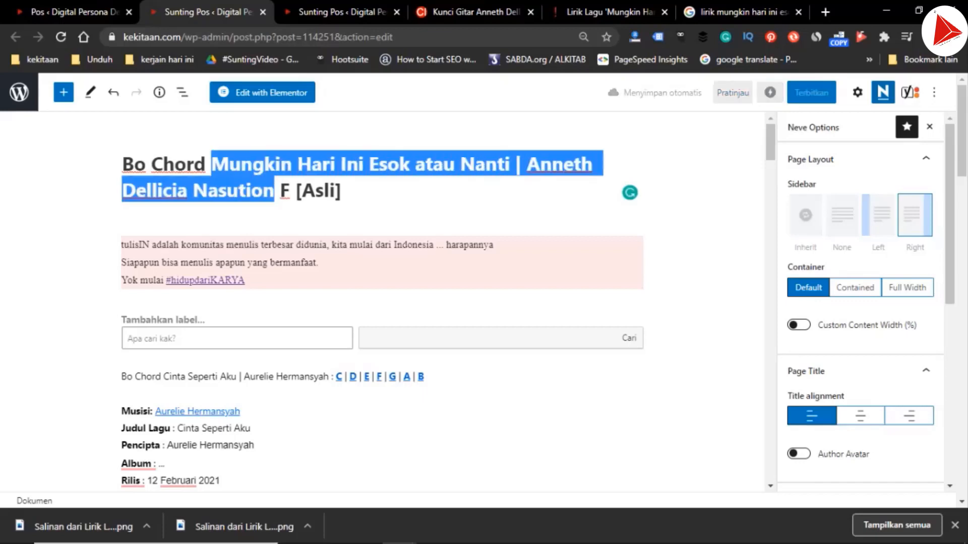
# Remove the word "Salinan" from the title of the duplicated "Me Lirik Lagu" post
pyautogui.hotkey('ctrl', 'Tab')
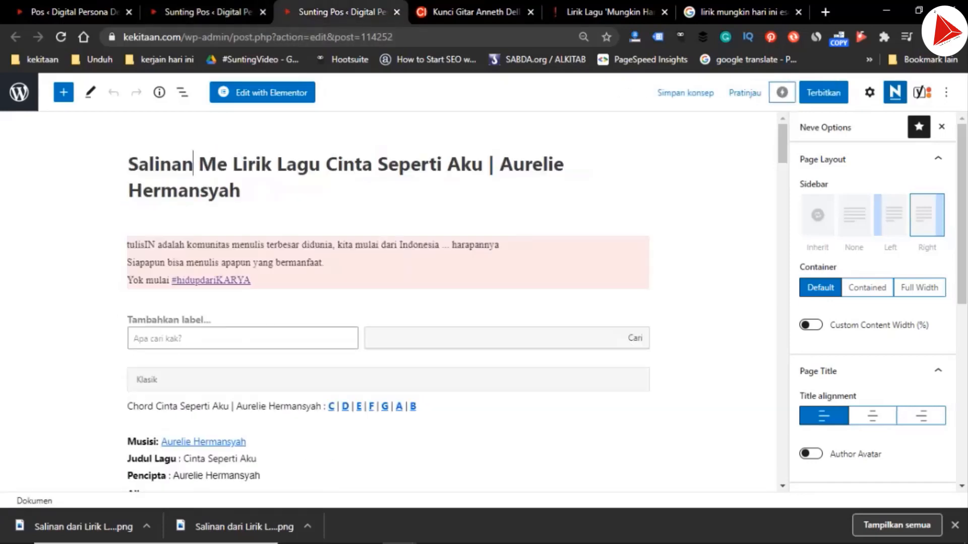
pyautogui.hotkey('ctrl', 'shift', 'Left')
pyautogui.press('Delete')
pyautogui.press('Delete')
# Replace the song and artist in the "Me Lirik Lagu" title with "Mungkin Hari Ini Esok atau Nanti | Anneth Dellicia Nasution"
pyautogui.hotkey('ctrl', 'Right')
pyautogui.hotkey('ctrl', 'Right')
pyautogui.hotkey('ctrl', 'Right')
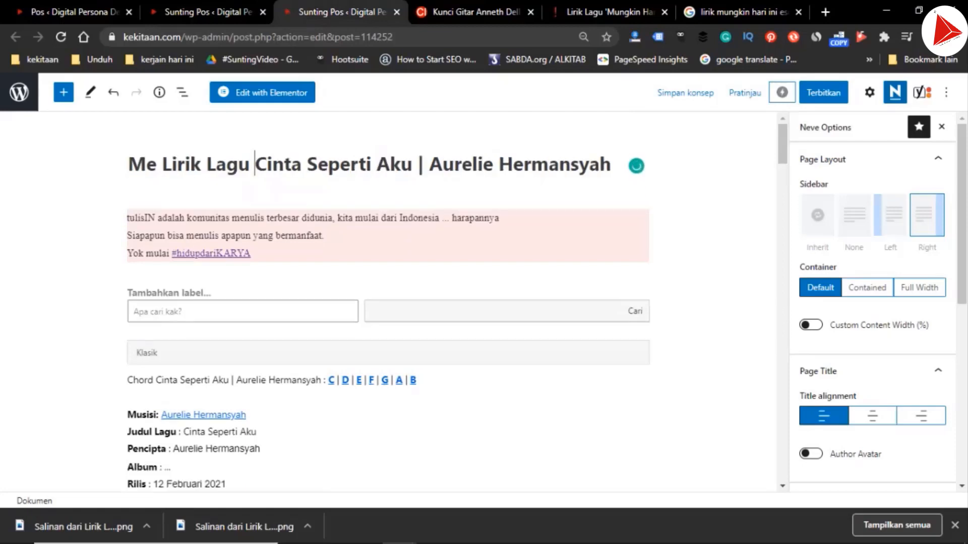
pyautogui.hotkey('ctrl', 'shift', 'Right')
pyautogui.hotkey('ctrl', 'shift', 'Right')
pyautogui.hotkey('ctrl', 'shift', 'Right')
pyautogui.hotkey('ctrl', 'shift', 'Right')
pyautogui.hotkey('ctrl', 'shift', 'Right')
pyautogui.hotkey('ctrl', 'shift', 'Right')
pyautogui.hotkey('ctrl', 'v')
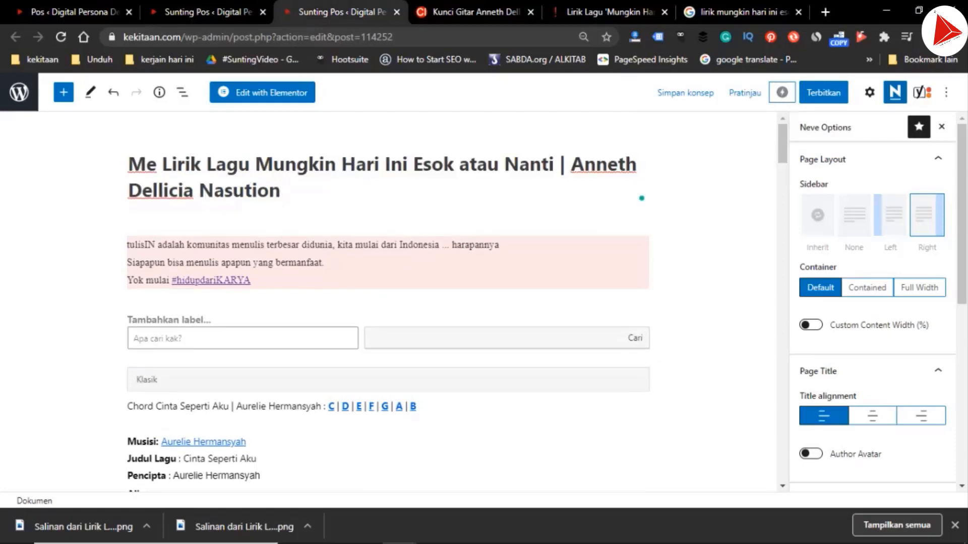
# In the "Bo Chord" post, replace the song and artist before the chord key links with "Mungkin Hari Ini Esok atau Nanti | Anneth Dellicia Nasution"
pyautogui.hotkey('ctrl', 'shift', 'Tab')
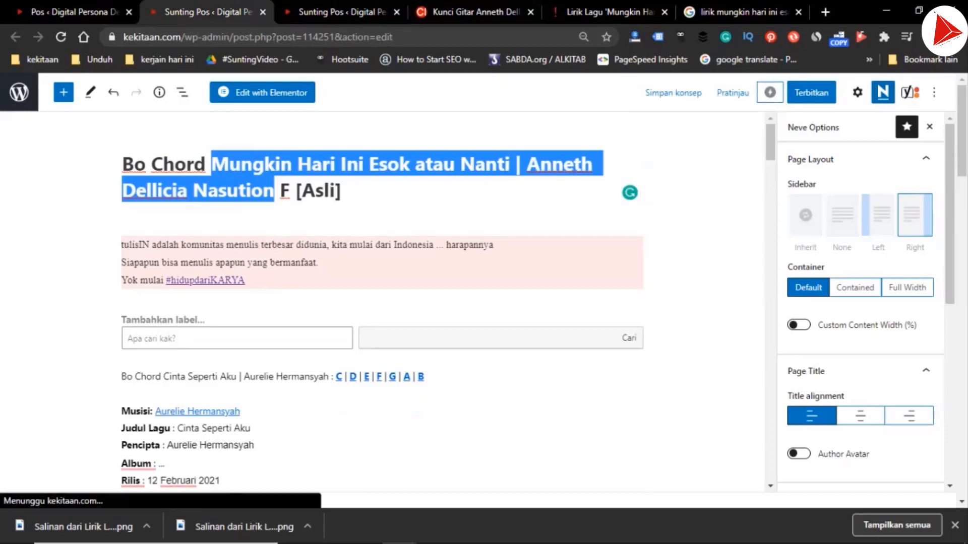
pyautogui.click(172, 377)
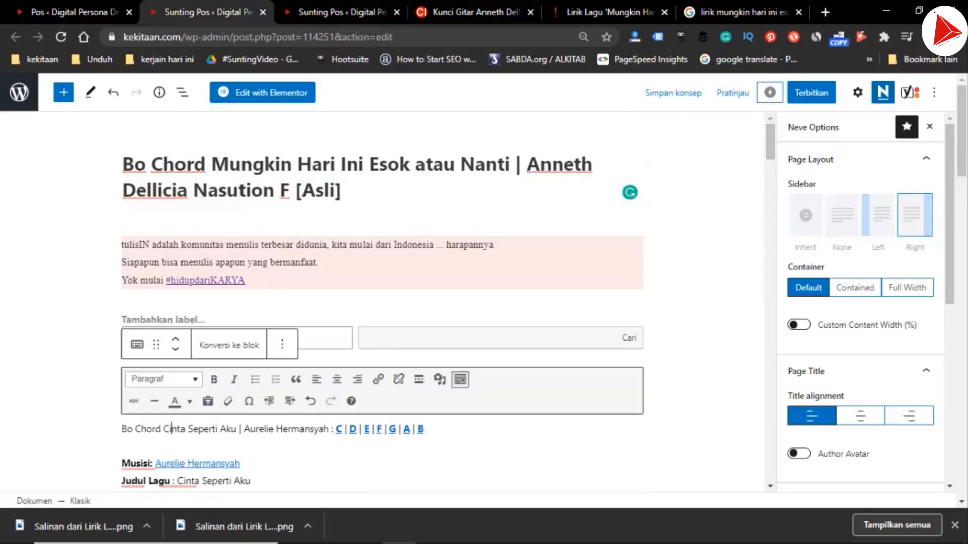
pyautogui.press('Left')
pyautogui.hotkey('ctrl', 'shift', 'Right')
pyautogui.press('Left')
pyautogui.press('Left')
pyautogui.hotkey('ctrl', 'shift', 'Right')
pyautogui.hotkey('ctrl', 'shift', 'Right')
pyautogui.hotkey('ctrl', 'shift', 'Right')
pyautogui.hotkey('ctrl', 'shift', 'Right')
pyautogui.hotkey('ctrl', 'shift', 'Right')
pyautogui.hotkey('ctrl', 'shift', 'Right')
pyautogui.hotkey('ctrl', 'shift', 'Right')
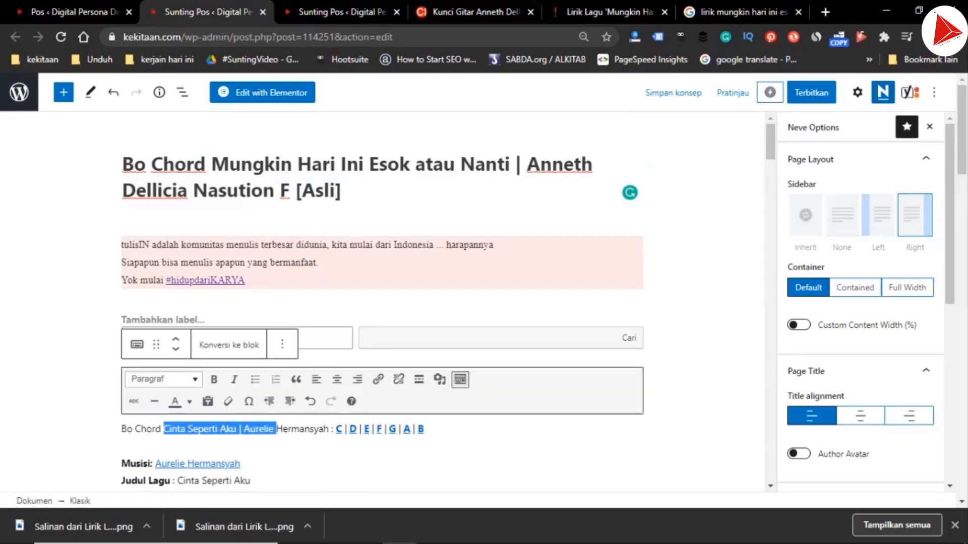
pyautogui.hotkey('shift', 'Left')
pyautogui.hotkey('shift', 'Left')
pyautogui.hotkey('shift', 'Left')
pyautogui.hotkey('ctrl', 'v')
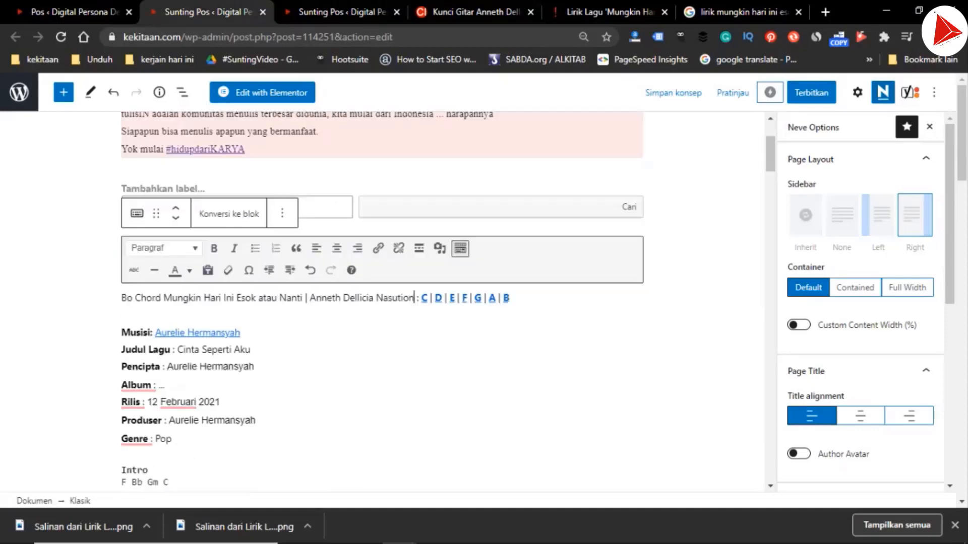
# In the lyrics post's key-links line, replace "Seperti Aku | Aurelie Hermansyah" with the copied song and artist, and return to the chord post
pyautogui.hotkey('ctrl', 'Tab')
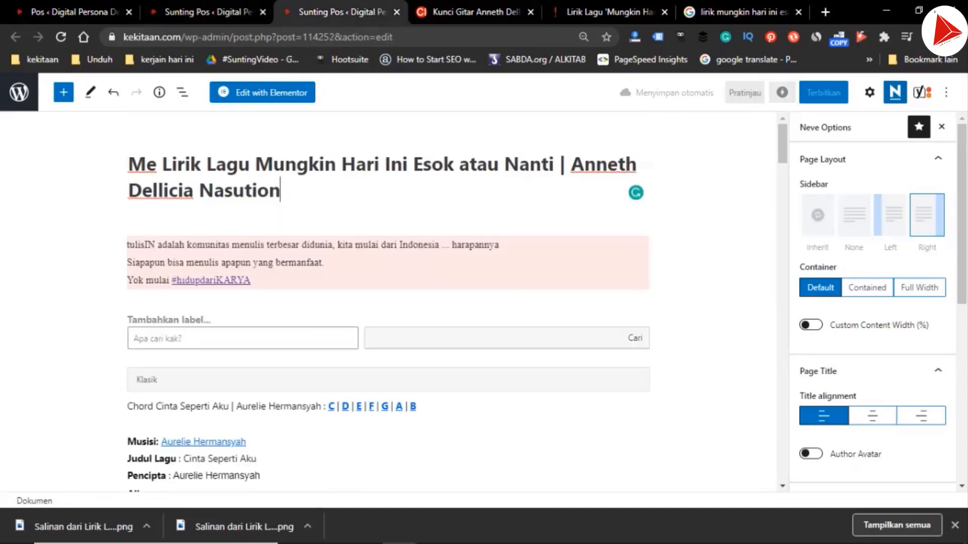
pyautogui.click(180, 407)
pyautogui.hotkey('ctrl', 'shift', 'Right')
pyautogui.hotkey('ctrl', 'shift', 'Right')
pyautogui.hotkey('ctrl', 'shift', 'Right')
pyautogui.hotkey('ctrl', 'shift', 'Right')
pyautogui.hotkey('ctrl', 'shift', 'Right')
pyautogui.hotkey('ctrl', 'shift', 'Right')
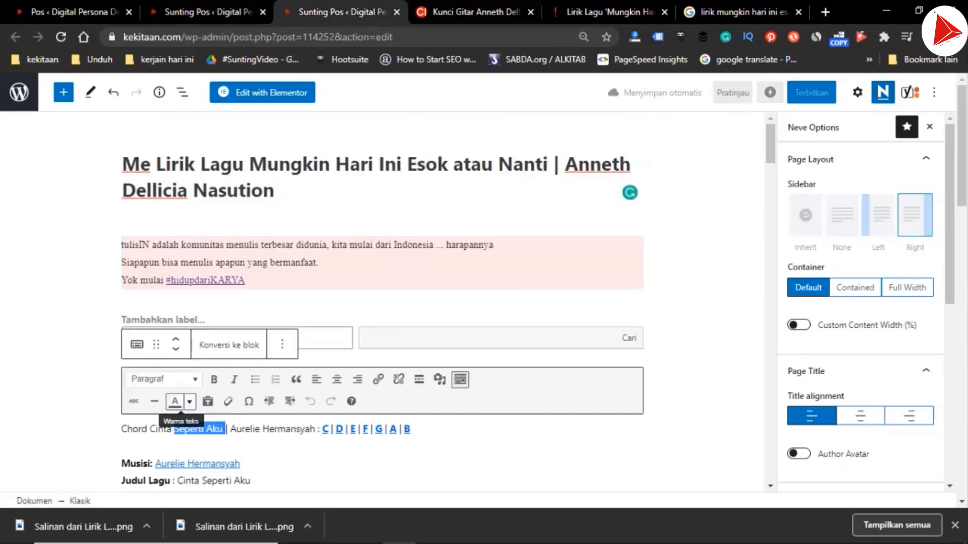
pyautogui.hotkey('shift', 'Left')
pyautogui.hotkey('shift', 'Left')
pyautogui.hotkey('shift', 'Left')
pyautogui.hotkey('ctrl', 'v')
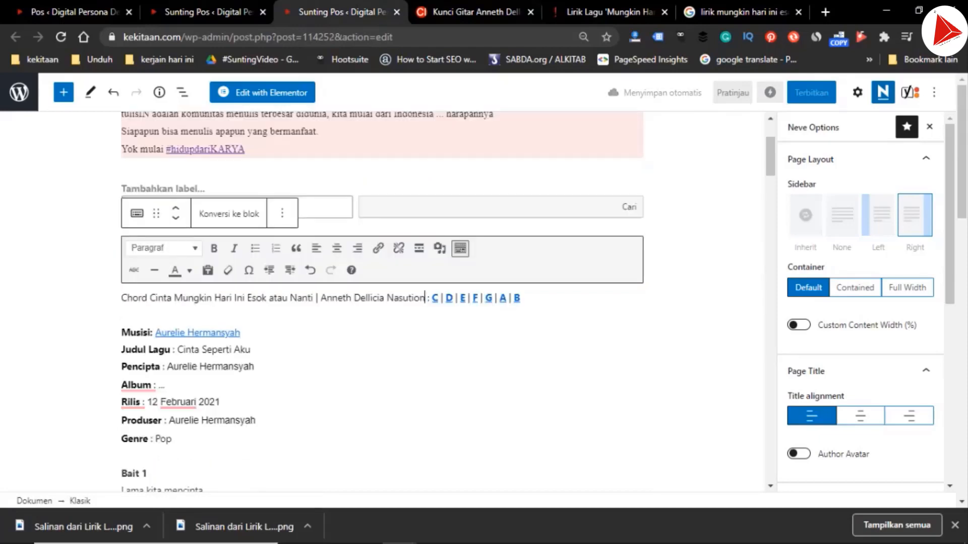
pyautogui.hotkey('ctrl', 'pageup')
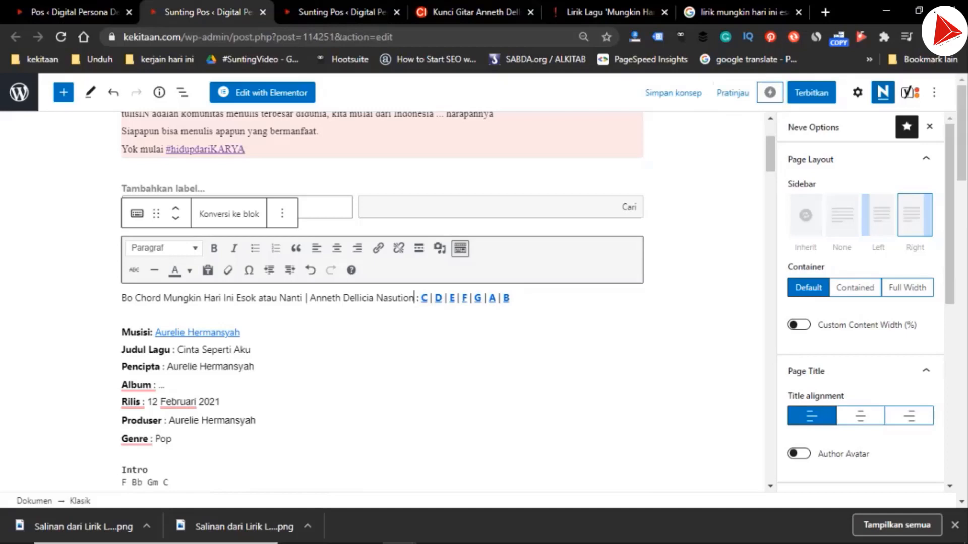
# In the C key link's URL, replace the song-artist part with the copied "Mungkin Hari Ini Esok atau Nanti | Anneth Dellicia Nasution"
pyautogui.click(424, 298)
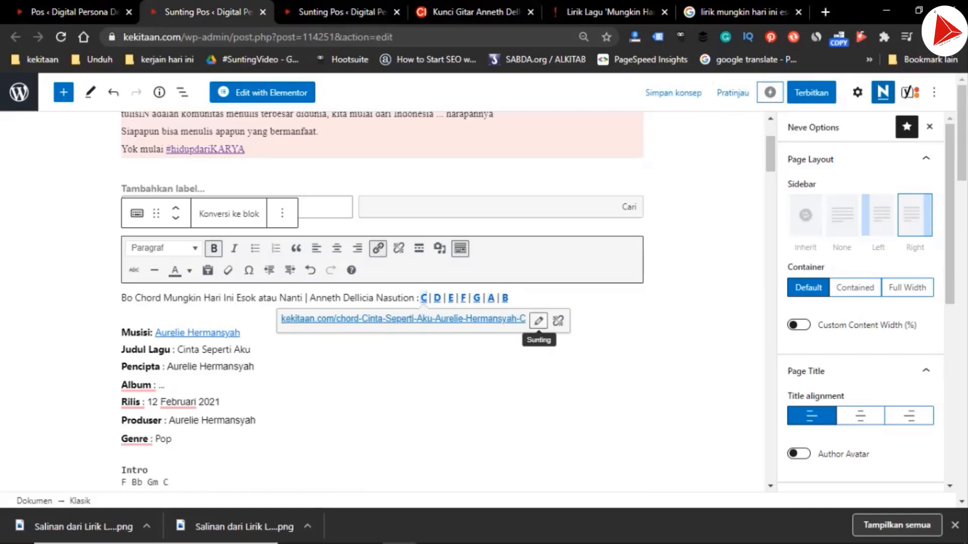
pyautogui.click(538, 321)
pyautogui.click(529, 321)
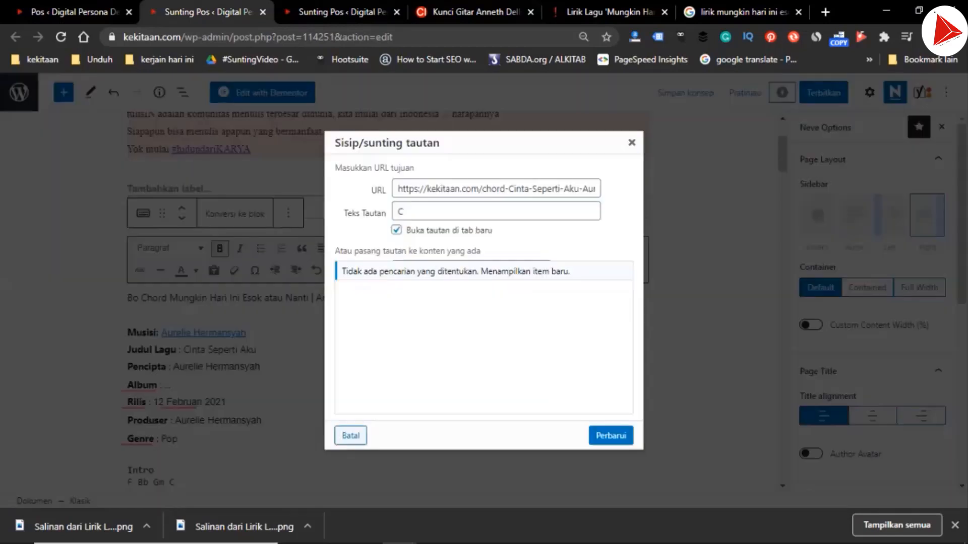
pyautogui.click(496, 189)
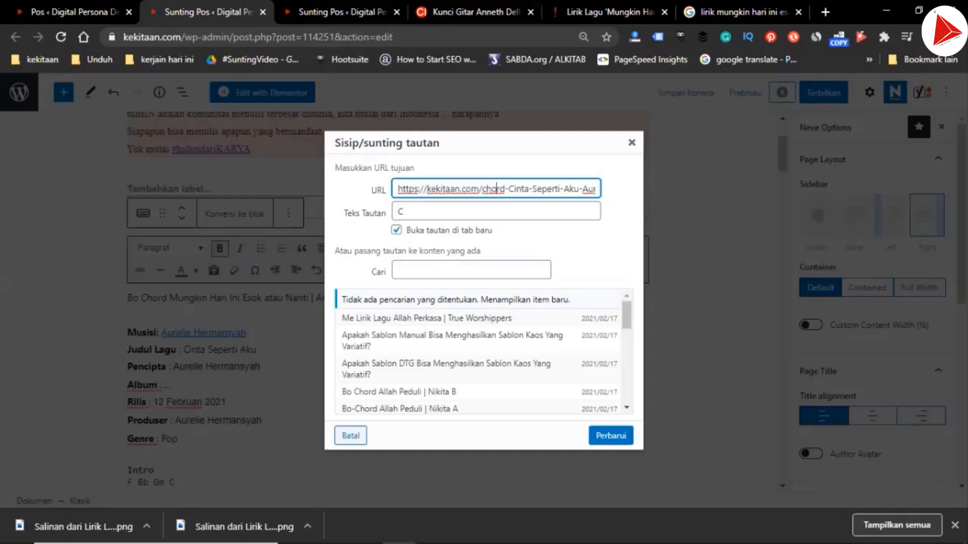
pyautogui.moveTo(508, 189); pyautogui.dragTo(581, 189)
pyautogui.write('Bo Chord Mungkin Hari Ini Esok atau Nanti | Anneth Dellicia Nasution')
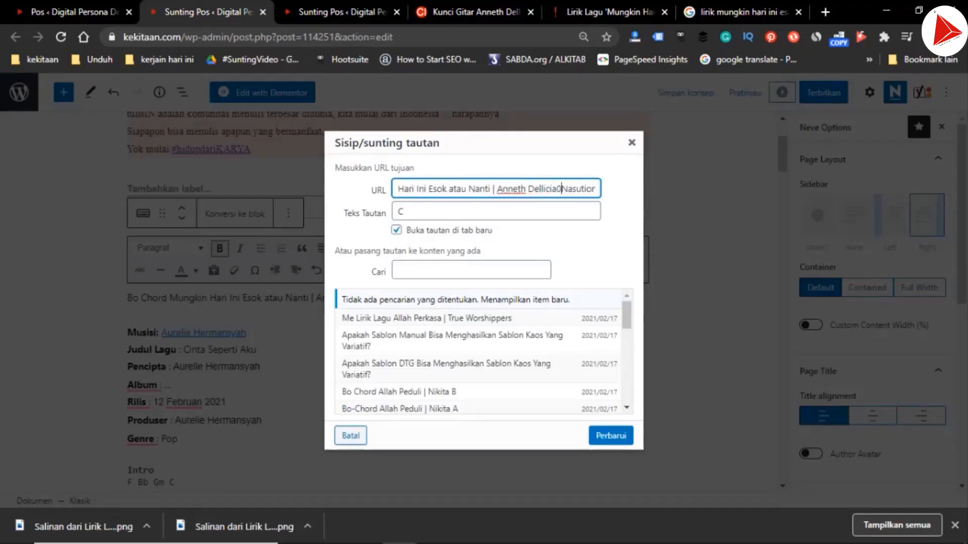
# Replace the spaces around the artist's name in the C link's URL with hyphens, giving "Anneth-Dellicia-Nasution"
pyautogui.write('-')
pyautogui.hotkey('ctrl', 'Left')
pyautogui.press('BackSpace')
pyautogui.write('-')
pyautogui.write('-')
pyautogui.hotkey('ctrl', 'Left')
pyautogui.hotkey('ctrl', 'Left')
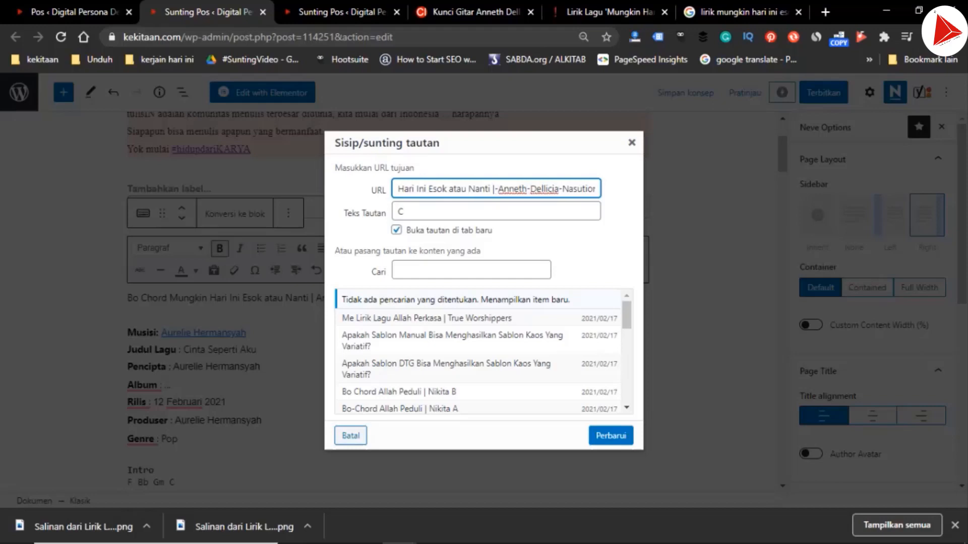
# Undo the last URL edit, remove the duplicated song and artist text before "Nanti-Anneth-Dellicia-Nasution-C", and update the C link
pyautogui.hotkey('ctrl', 'z')
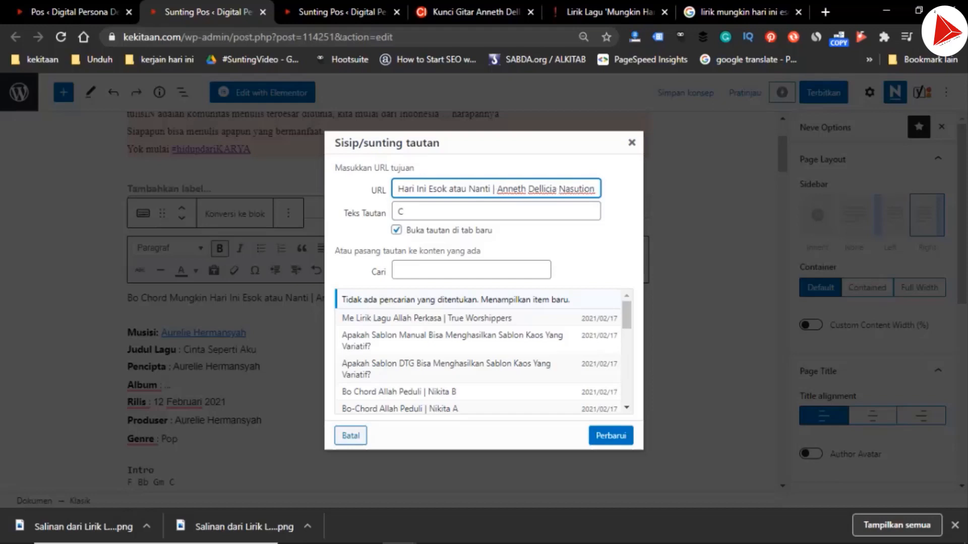
pyautogui.hotkey('ctrl', 'Right')
pyautogui.hotkey('ctrl', 'Right')
pyautogui.press('Left')
pyautogui.press('Left')
pyautogui.press('Left')
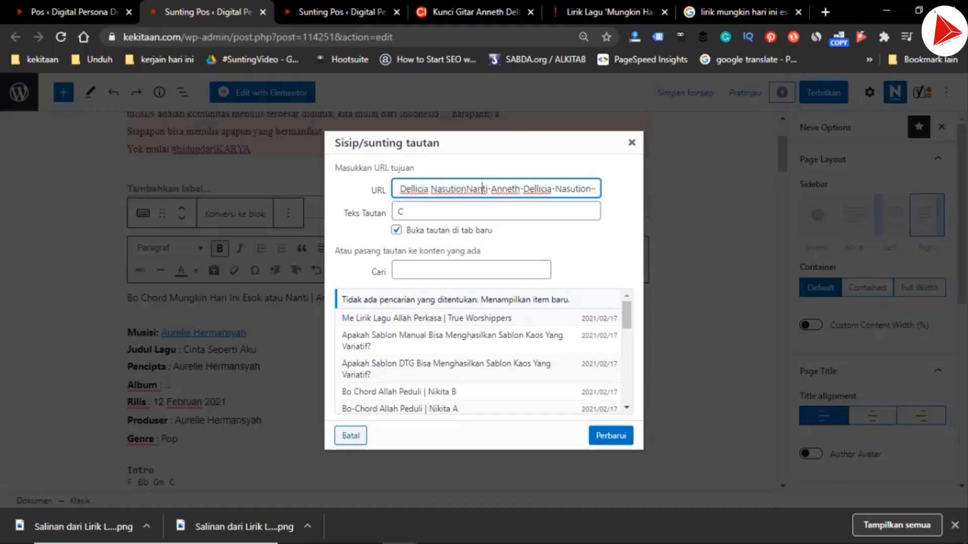
pyautogui.hotkey('ctrl', 'shift', 'Left')
pyautogui.hotkey('ctrl', 'shift', 'Left')
pyautogui.hotkey('ctrl', 'shift', 'Left')
pyautogui.hotkey('ctrl', 'shift', 'Left')
pyautogui.hotkey('ctrl', 'shift', 'Left')
pyautogui.hotkey('ctrl', 'shift', 'Left')
pyautogui.hotkey('ctrl', 'shift', 'Left')
pyautogui.hotkey('ctrl', 'shift', 'Left')
pyautogui.hotkey('ctrl', 'shift', 'Left')
pyautogui.hotkey('ctrl', 'shift', 'Left')
pyautogui.hotkey('ctrl', 'shift', 'Left')
pyautogui.hotkey('ctrl', 'shift', 'Left')
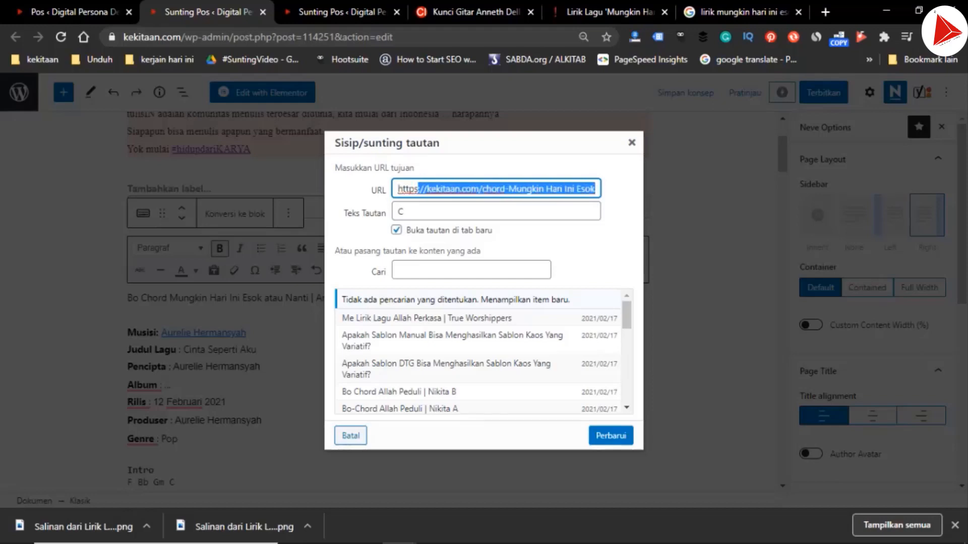
pyautogui.hotkey('ctrl', 'shift', 'Right')
pyautogui.hotkey('ctrl', 'shift', 'Right')
pyautogui.hotkey('ctrl', 'shift', 'Right')
pyautogui.hotkey('ctrl', 'shift', 'Right')
pyautogui.hotkey('ctrl', 'shift', 'Right')
pyautogui.hotkey('ctrl', 'shift', 'Right')
pyautogui.hotkey('ctrl', 'shift', 'Right')
pyautogui.hotkey('ctrl', 'shift', 'Right')
pyautogui.hotkey('ctrl', 'shift', 'Right')
pyautogui.hotkey('ctrl', 'shift', 'Right')
pyautogui.hotkey('ctrl', 'shift', 'Right')
pyautogui.hotkey('ctrl', 'shift', 'Right')
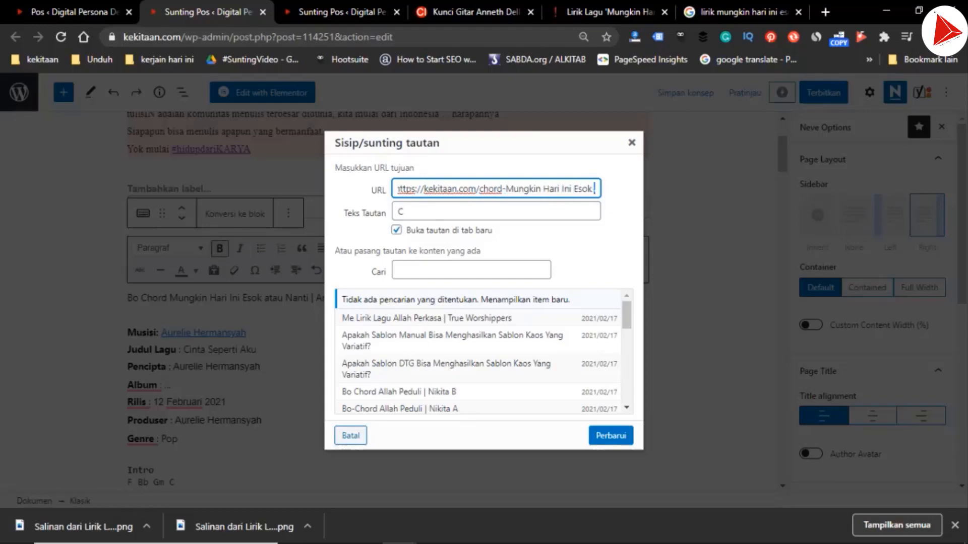
pyautogui.hotkey('ctrl', 'shift', 'Left')
pyautogui.hotkey('ctrl', 'shift', 'Left')
pyautogui.hotkey('ctrl', 'shift', 'Left')
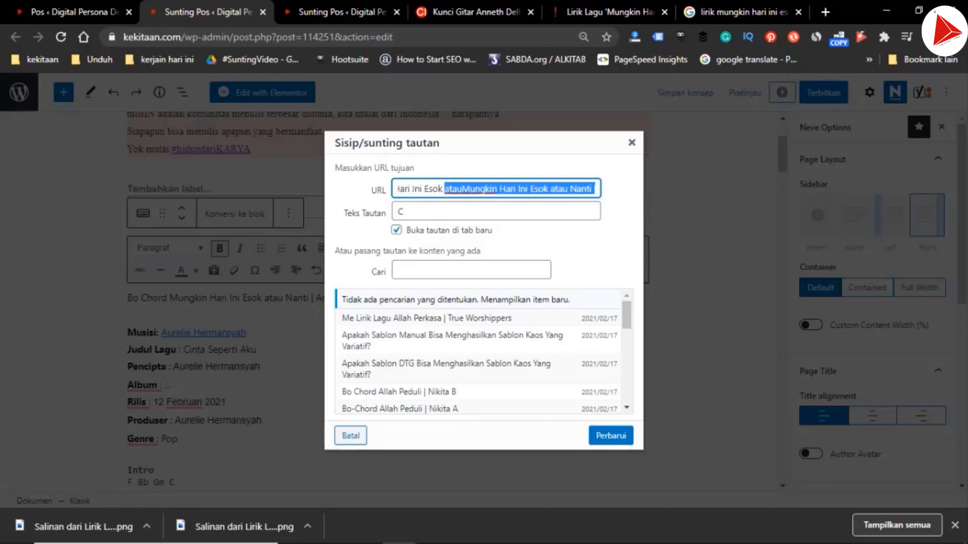
pyautogui.hotkey('ctrl', 'shift', 'Right')
pyautogui.hotkey('ctrl', 'shift', 'Left')
pyautogui.hotkey('ctrl', 'shift', 'Left')
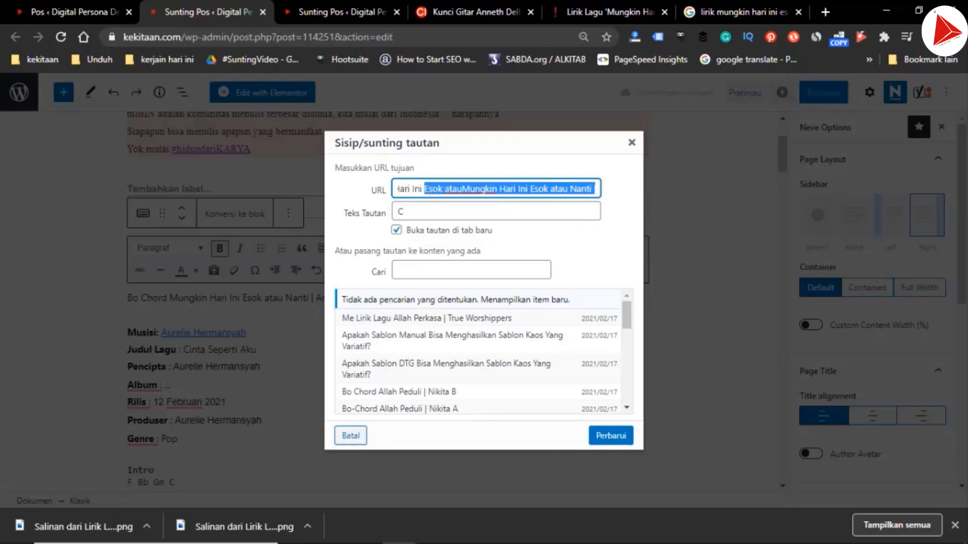
pyautogui.hotkey('ctrl', 'shift', 'Right')
pyautogui.hotkey('shift', 'Right')
pyautogui.hotkey('shift', 'Right')
pyautogui.hotkey('shift', 'Right')
pyautogui.hotkey('shift', 'Right')
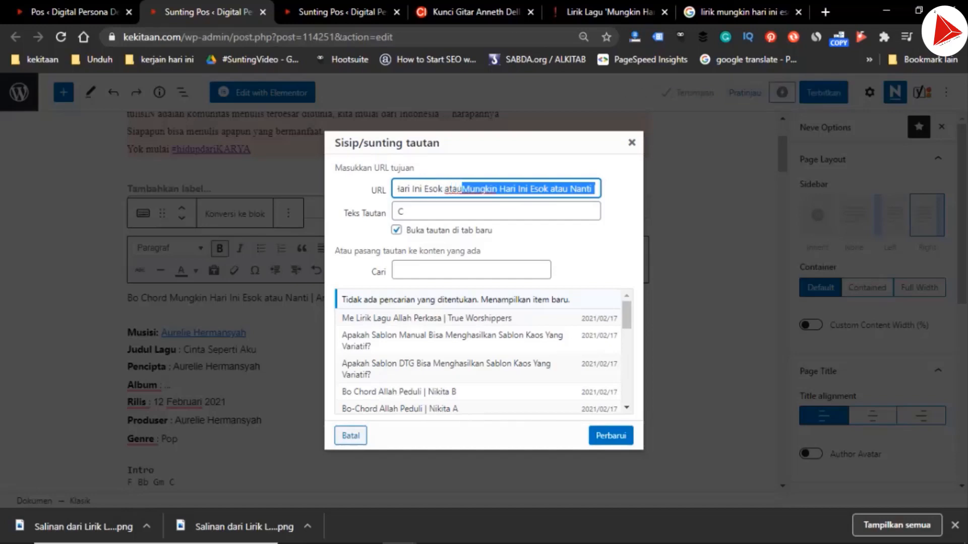
pyautogui.press('Delete')
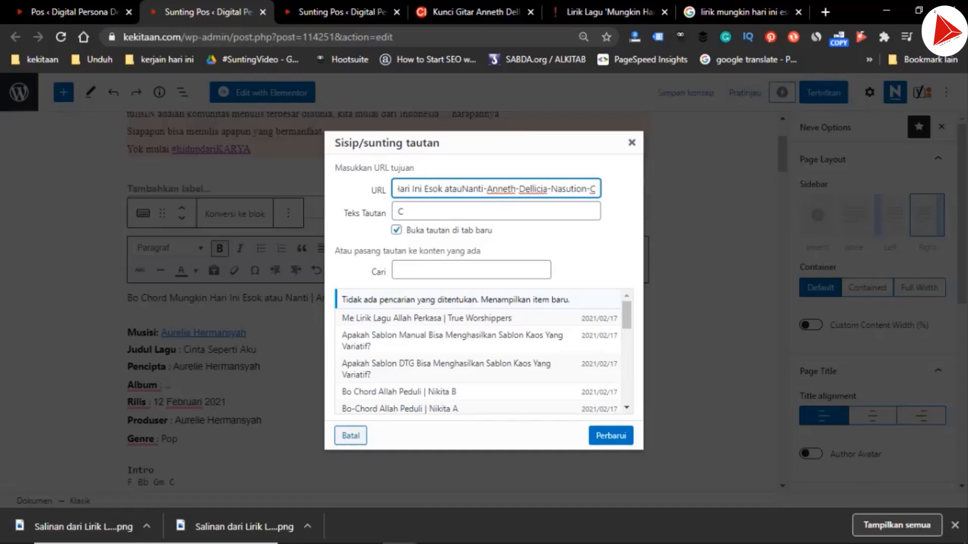
pyautogui.press('Return')
# In the D key link's URL, replace the song-artist part with "Mungkin-Hari-Ini-Esok-atau-Nanti-Anneth-Dellicia-Nasution" and apply it
pyautogui.click(440, 298)
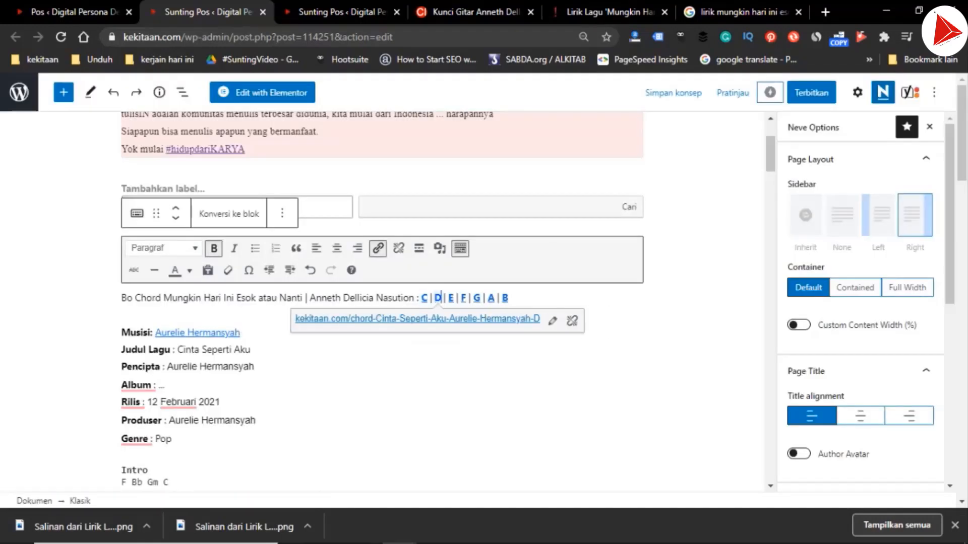
pyautogui.click(552, 321)
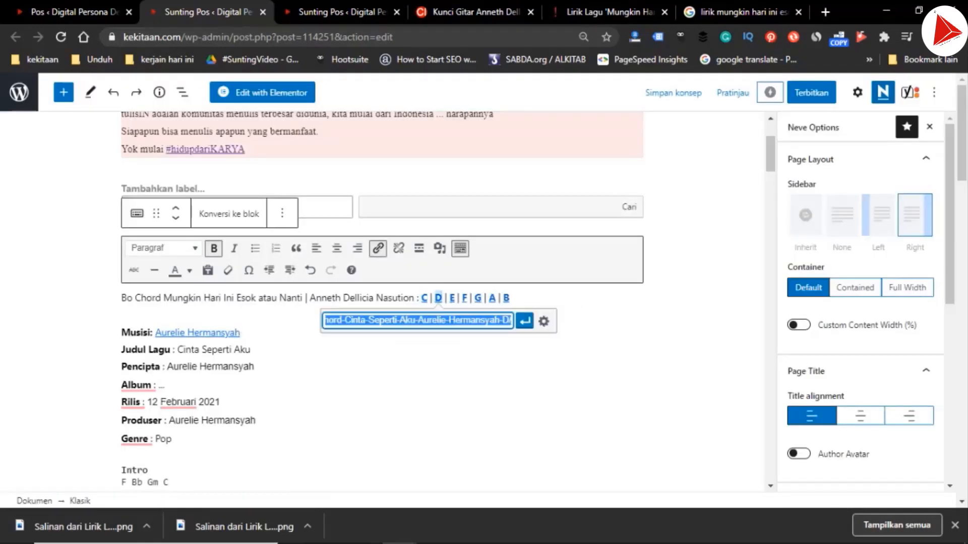
pyautogui.press('Right')
pyautogui.press('Left')
pyautogui.hotkey('ctrl', 'shift', 'Left')
pyautogui.hotkey('ctrl', 'shift', 'Left')
pyautogui.hotkey('ctrl', 'shift', 'Left')
pyautogui.hotkey('ctrl', 'shift', 'Left')
pyautogui.hotkey('ctrl', 'shift', 'Left')
pyautogui.hotkey('ctrl', 'shift', 'Left')
pyautogui.hotkey('ctrl', 'shift', 'Left')
pyautogui.hotkey('ctrl', 'shift', 'Left')
pyautogui.hotkey('ctrl', 'shift', 'Left')
pyautogui.hotkey('ctrl', 'shift', 'Left')
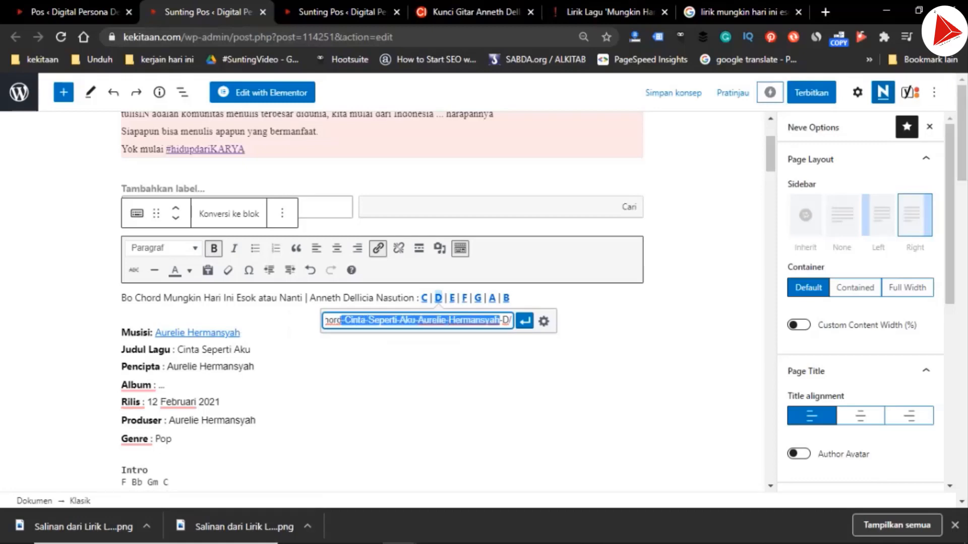
pyautogui.hotkey('shift', 'Right')
pyautogui.hotkey('ctrl', 'v')
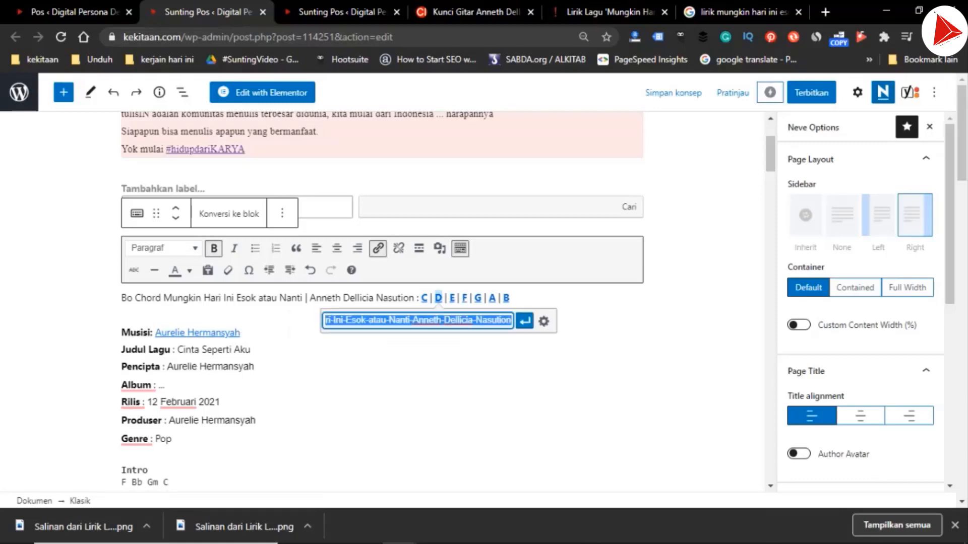
pyautogui.press('Return')
# Point the E key link to "kekitaan.com/chord-Mungkin-Hari-Ini-Esok-atau-Nanti-Anneth-Dellicia-Nasution-E" by replacing the song-artist part of its URL
pyautogui.click(454, 298)
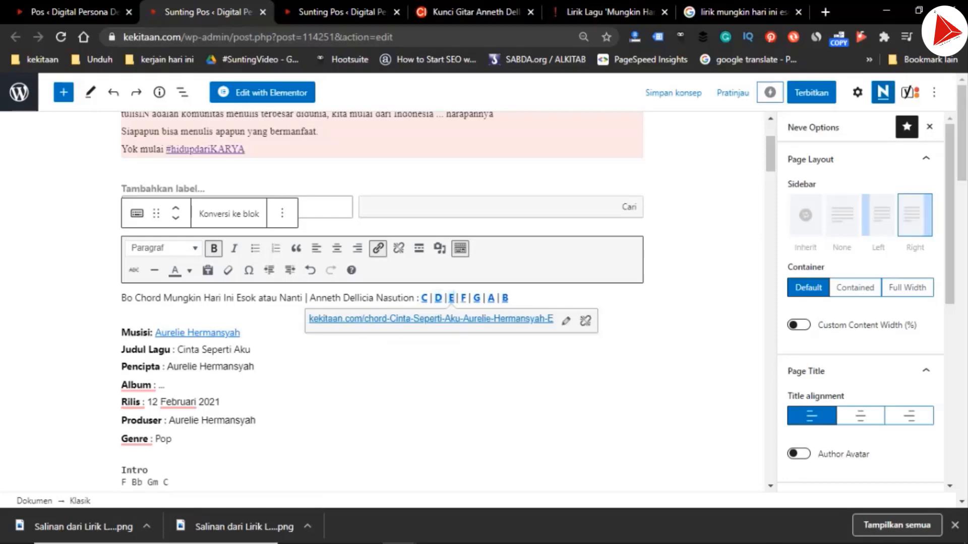
pyautogui.click(566, 321)
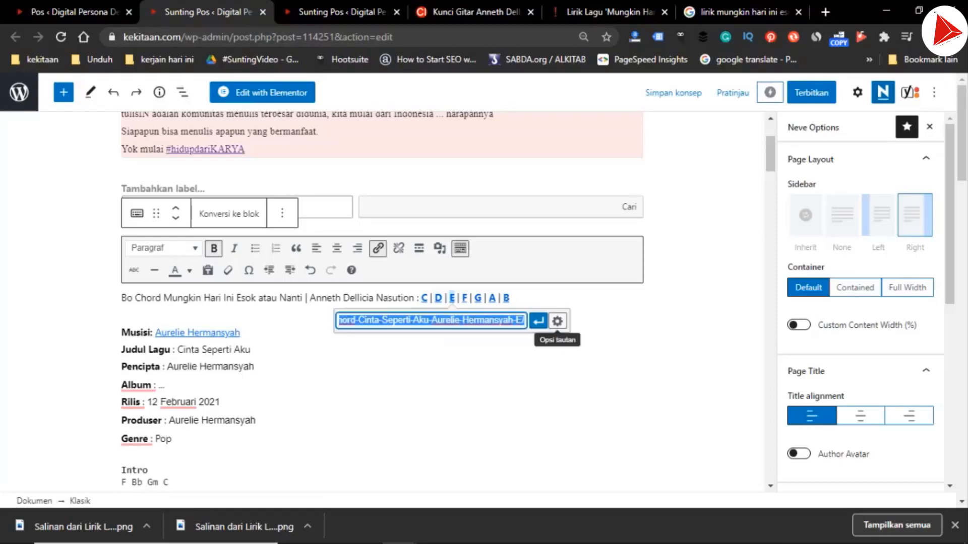
pyautogui.hotkey('ctrl', 'Left')
pyautogui.hotkey('ctrl', 'Left')
pyautogui.hotkey('ctrl', 'Left')
pyautogui.hotkey('ctrl', 'shift', 'Left')
pyautogui.hotkey('ctrl', 'shift', 'Left')
pyautogui.hotkey('ctrl', 'shift', 'Left')
pyautogui.hotkey('ctrl', 'shift', 'Left')
pyautogui.hotkey('ctrl', 'shift', 'Left')
pyautogui.hotkey('ctrl', 'shift', 'Left')
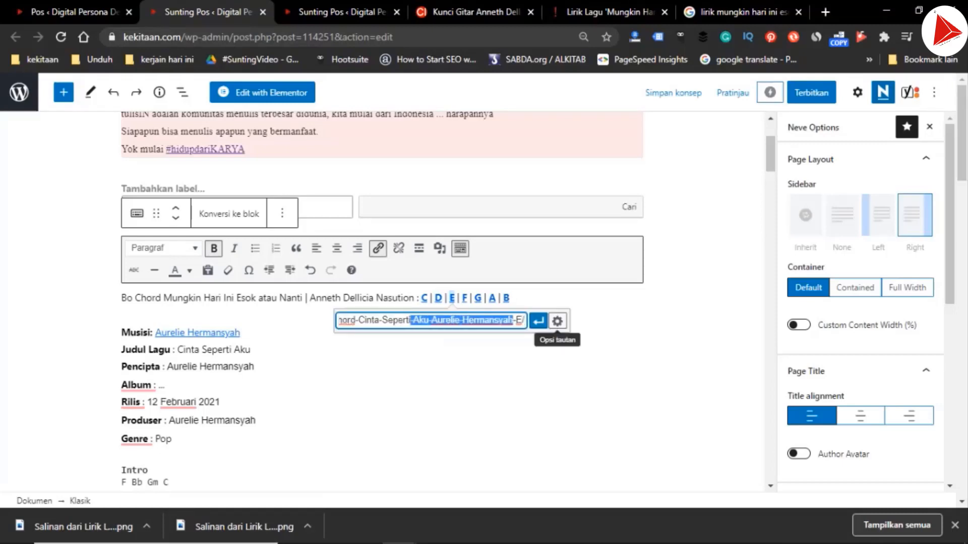
pyautogui.hotkey('ctrl', 'shift', 'Left')
pyautogui.hotkey('ctrl', 'shift', 'Left')
pyautogui.hotkey('ctrl', 'shift', 'Left')
pyautogui.write('Mungkin-Hari-Ini-Esok-atau-Nanti-Anneth-Dellicia-Nasution')
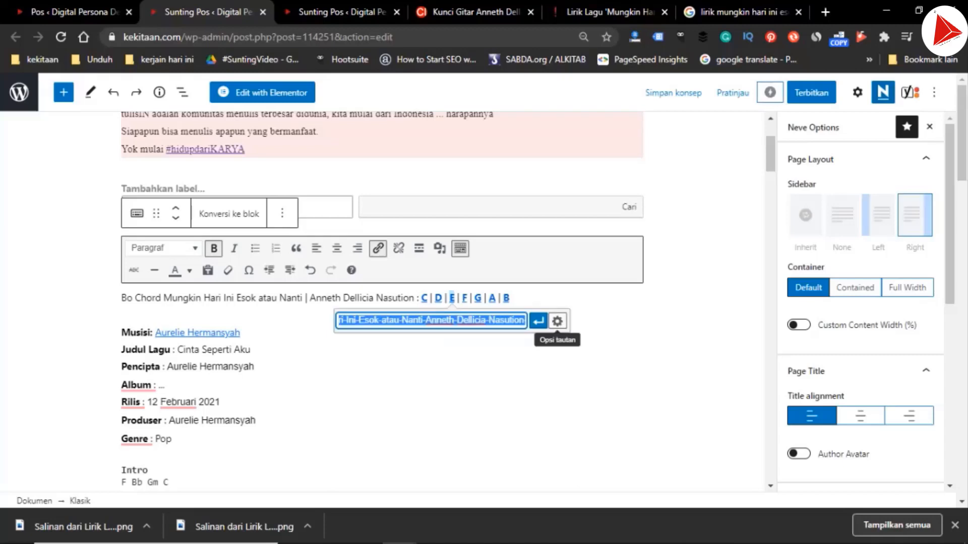
pyautogui.press('Return')
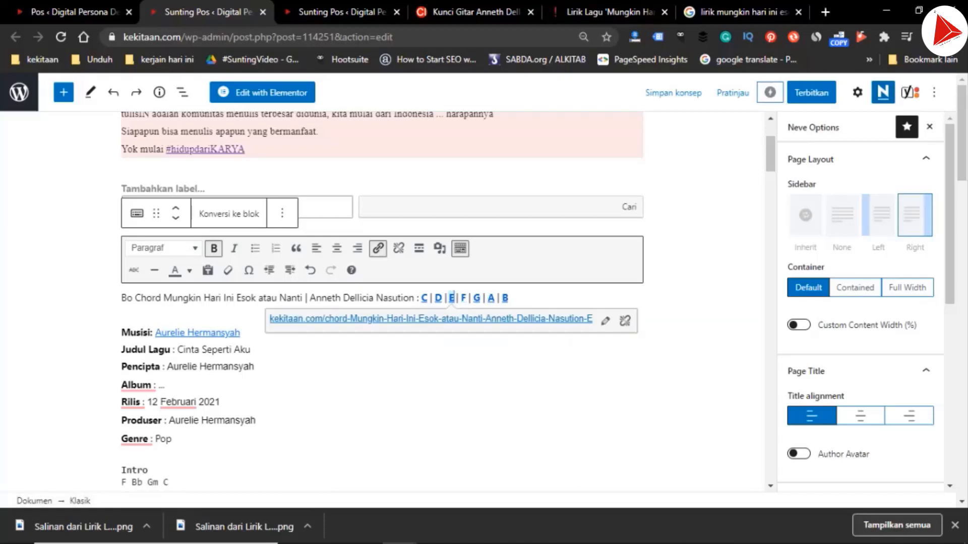
# Point the F key link to "kekitaan.com/chord-Mungkin-Hari-Ini-Esok-atau-Nanti-Anneth-Dellicia-Nasution-F" by replacing the song-artist part of its URL
pyautogui.click(466, 298)
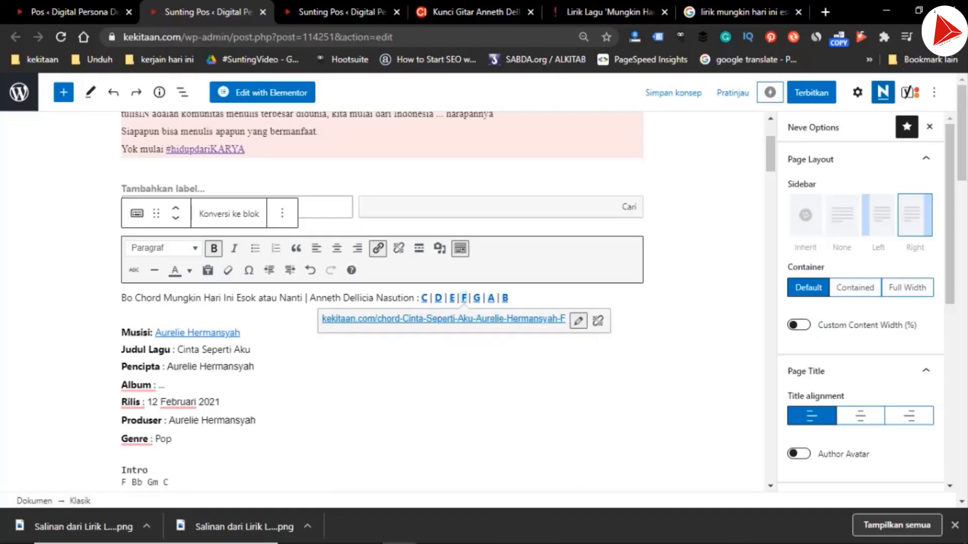
pyautogui.click(578, 321)
pyautogui.press('End')
pyautogui.hotkey('ctrl', 'Left')
pyautogui.hotkey('ctrl', 'Left')
pyautogui.hotkey('ctrl', 'shift', 'Left')
pyautogui.hotkey('ctrl', 'shift', 'Left')
pyautogui.hotkey('ctrl', 'shift', 'Left')
pyautogui.hotkey('ctrl', 'shift', 'Left')
pyautogui.hotkey('ctrl', 'shift', 'Left')
pyautogui.hotkey('ctrl', 'shift', 'Left')
pyautogui.hotkey('ctrl', 'shift', 'Left')
pyautogui.hotkey('ctrl', 'shift', 'Left')
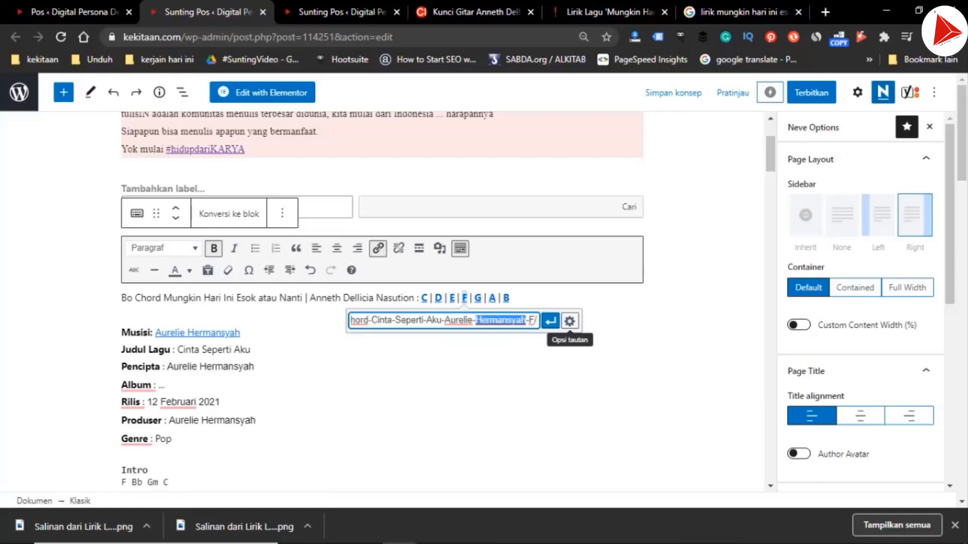
pyautogui.hotkey('ctrl', 'shift', 'Left')
pyautogui.write('Mungkin-Hari-Ini-Esok-atau-Nanti-Anneth-Dellicia-Nasution')
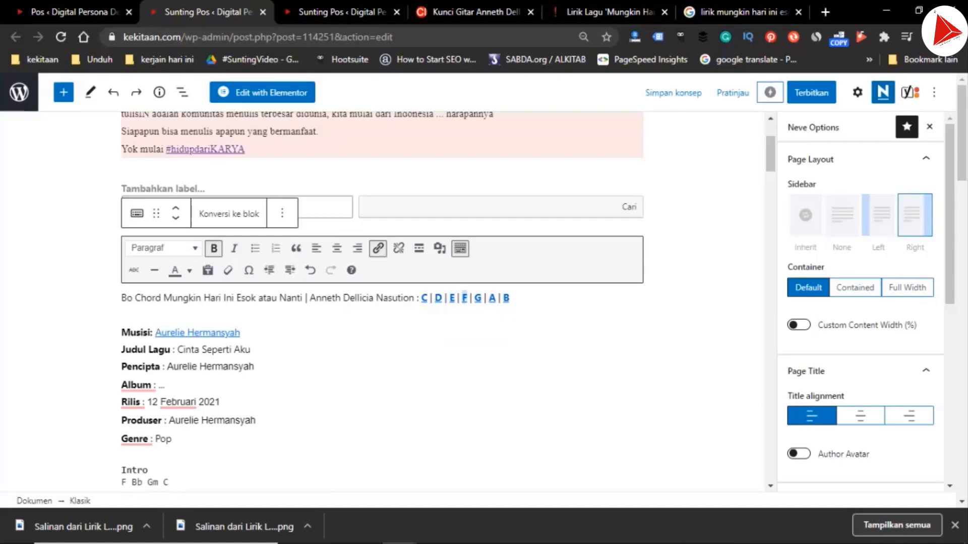
pyautogui.press('Return')
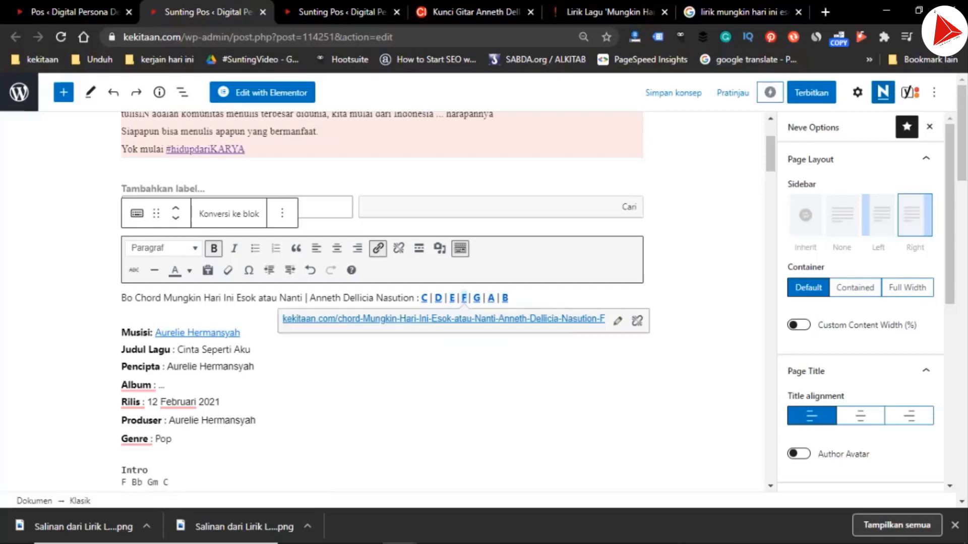
# Point the G key link to "kekitaan.com/chord-Mungkin-Hari-Ini-Esok-atau-Nanti-Anneth-Dellicia-Nasution-G" by replacing the song-artist part of its URL
pyautogui.click(478, 298)
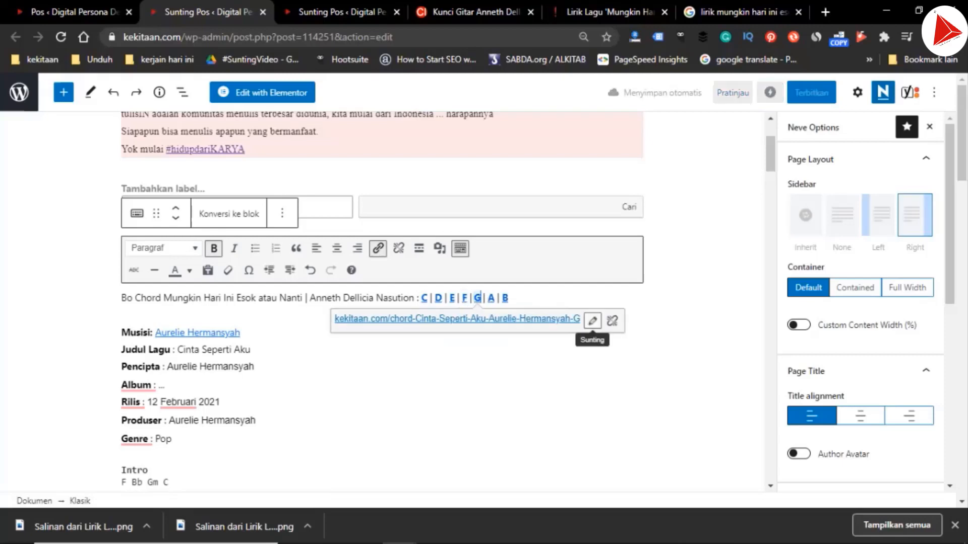
pyautogui.click(594, 320)
pyautogui.press('End')
pyautogui.press('Left')
pyautogui.press('Left')
pyautogui.press('Left')
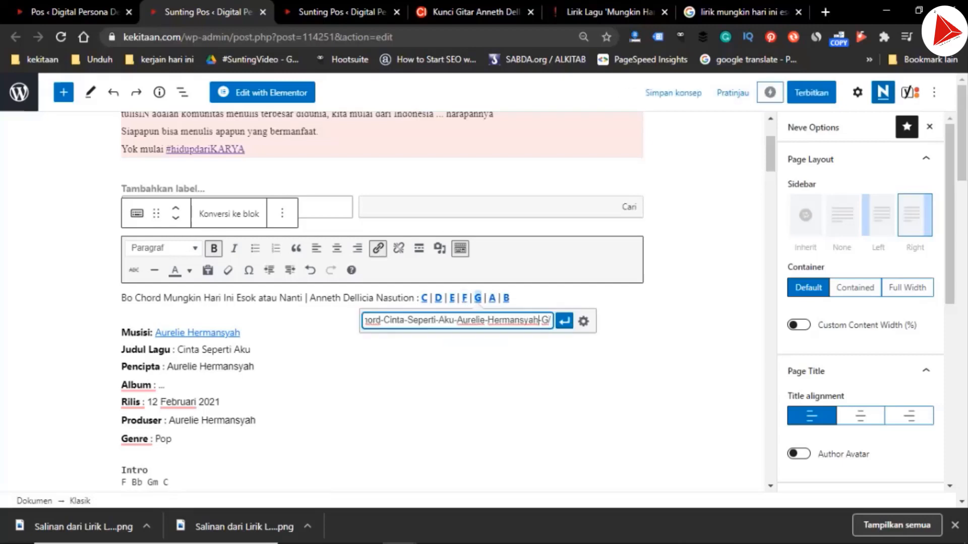
pyautogui.hotkey('ctrl', 'shift', 'Left')
pyautogui.hotkey('ctrl', 'shift', 'Left')
pyautogui.hotkey('ctrl', 'shift', 'Left')
pyautogui.hotkey('ctrl', 'shift', 'Left')
pyautogui.hotkey('ctrl', 'shift', 'Left')
pyautogui.hotkey('ctrl', 'shift', 'Left')
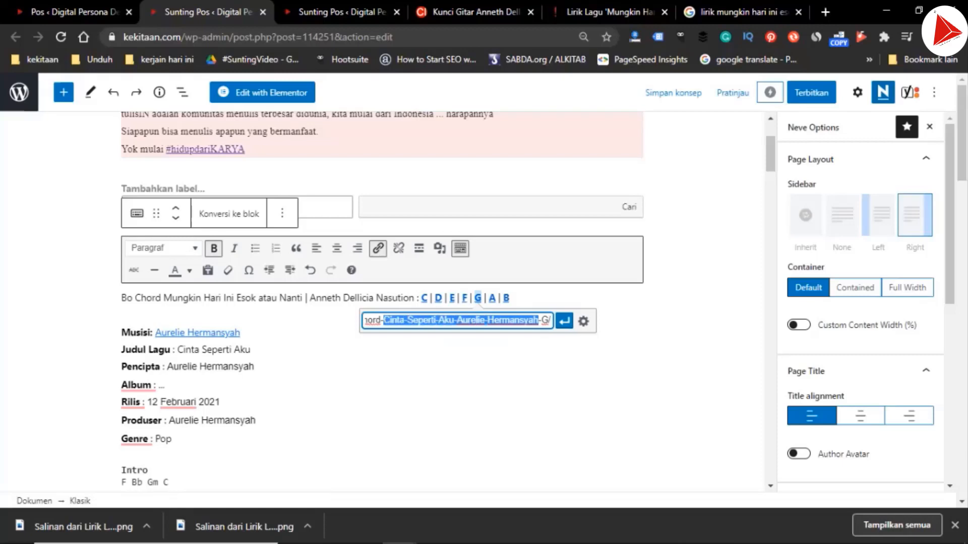
pyautogui.write('Mungkin-Hari-Ini-Esok-atau-Nanti-Anneth-Dellicia-Nasution')
pyautogui.hotkey('ctrl', 'a')
pyautogui.click(563, 320)
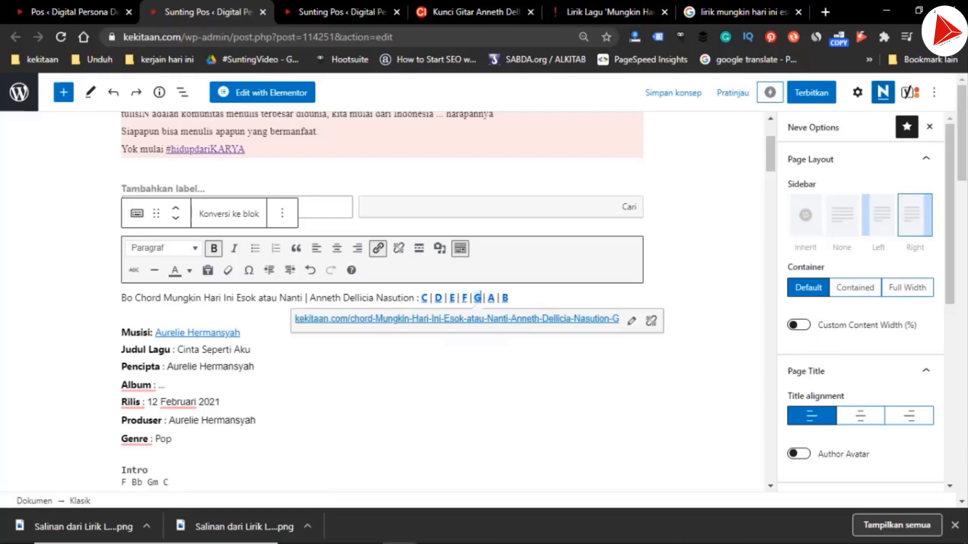
# In the A key link's URL, replace the song-artist part with "Mungkin-Hari-Ini-Esok-atau-Nanti-Anneth-Dellicia-Nasution" and apply it
pyautogui.click(604, 321)
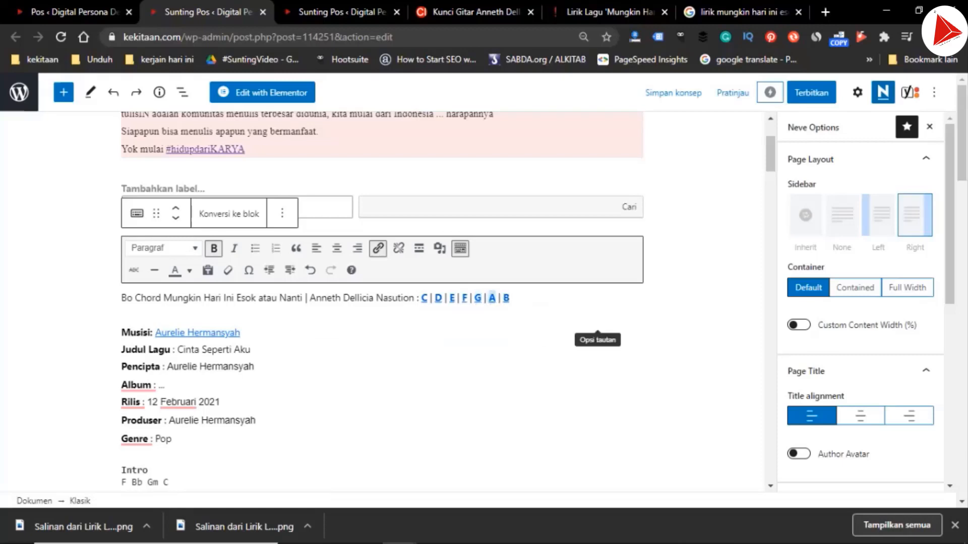
pyautogui.press('End')
pyautogui.hotkey('ctrl', 'shift', 'Left')
pyautogui.hotkey('ctrl', 'shift', 'Left')
pyautogui.hotkey('ctrl', 'shift', 'Left')
pyautogui.hotkey('ctrl', 'shift', 'Left')
pyautogui.hotkey('ctrl', 'shift', 'Left')
pyautogui.hotkey('ctrl', 'shift', 'Left')
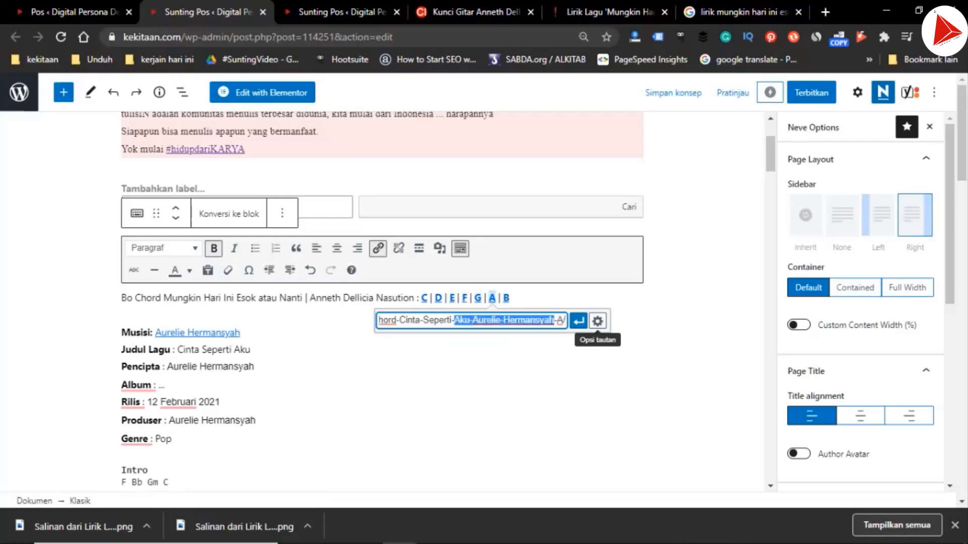
pyautogui.hotkey('ctrl', 'shift', 'Left')
pyautogui.write('Mungkin-Hari-Ini-Esok-atau-Nanti-Anneth-Dellicia-Nasution')
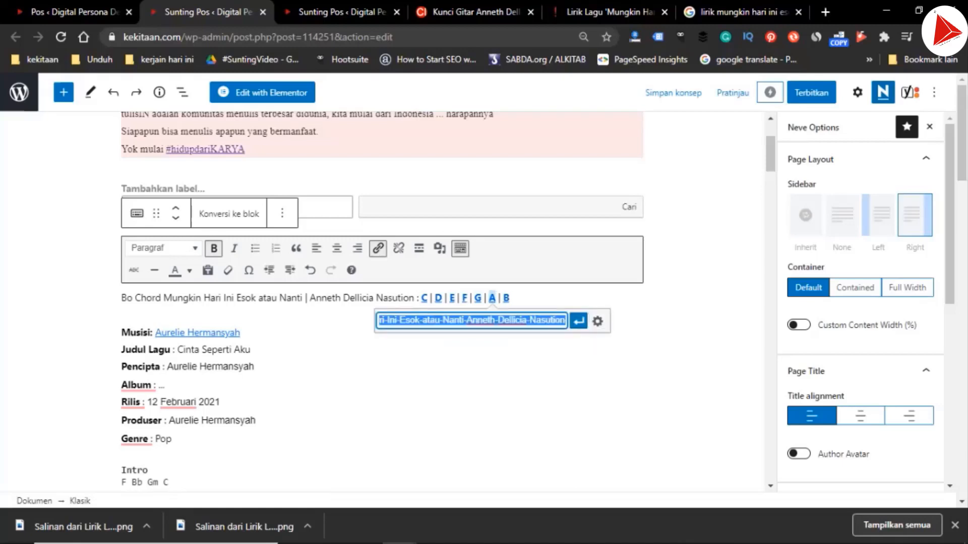
pyautogui.click(579, 321)
# Point the B key link to "kekitaan.com/chord-Mungkin-Hari-Ini-Esok-atau-Nanti-Anneth-Dellicia-Nasution-B" by replacing the song-artist part of its URL
pyautogui.click(505, 298)
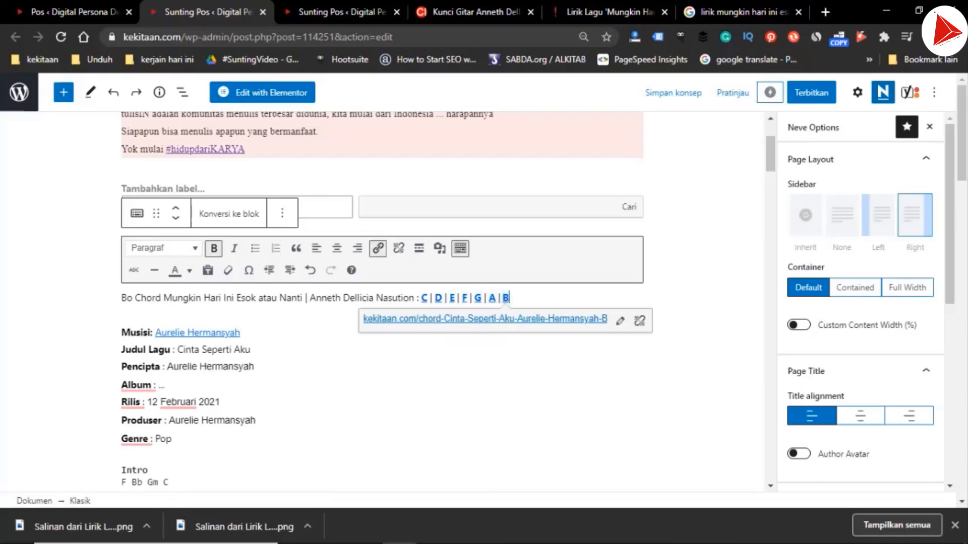
pyautogui.click(619, 321)
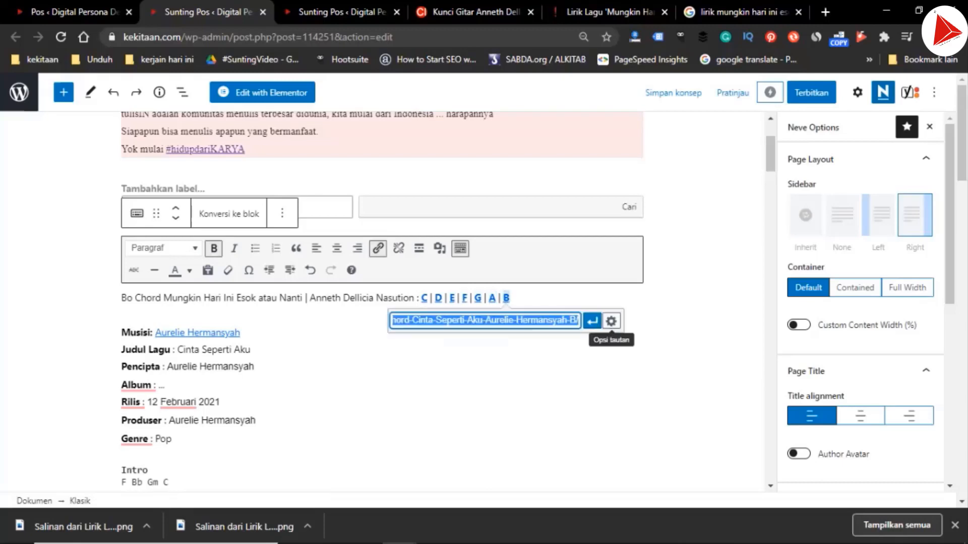
pyautogui.press('End')
pyautogui.press('Left')
pyautogui.press('Left')
pyautogui.press('Left')
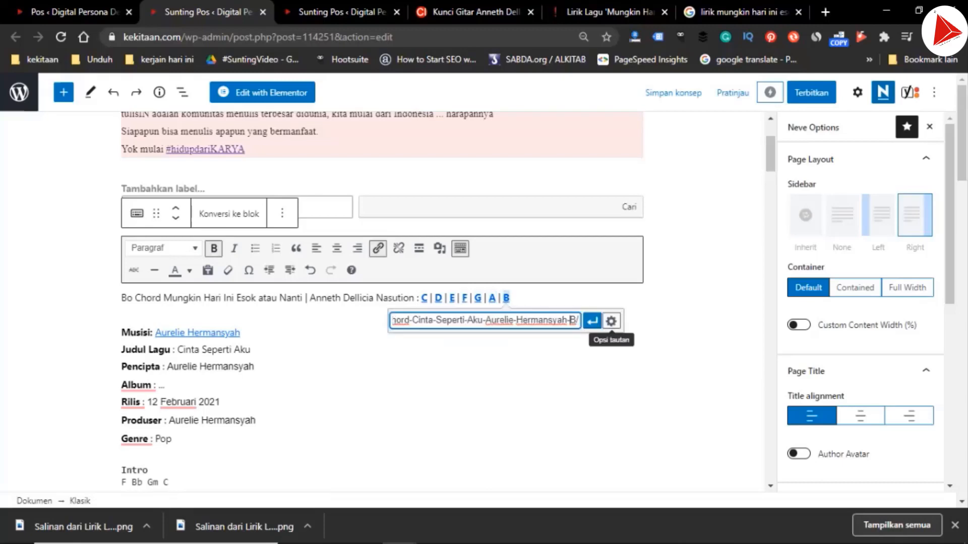
pyautogui.hotkey('ctrl', 'shift', 'Left')
pyautogui.hotkey('ctrl', 'shift', 'Left')
pyautogui.hotkey('ctrl', 'shift', 'Left')
pyautogui.hotkey('ctrl', 'shift', 'Left')
pyautogui.hotkey('ctrl', 'shift', 'Left')
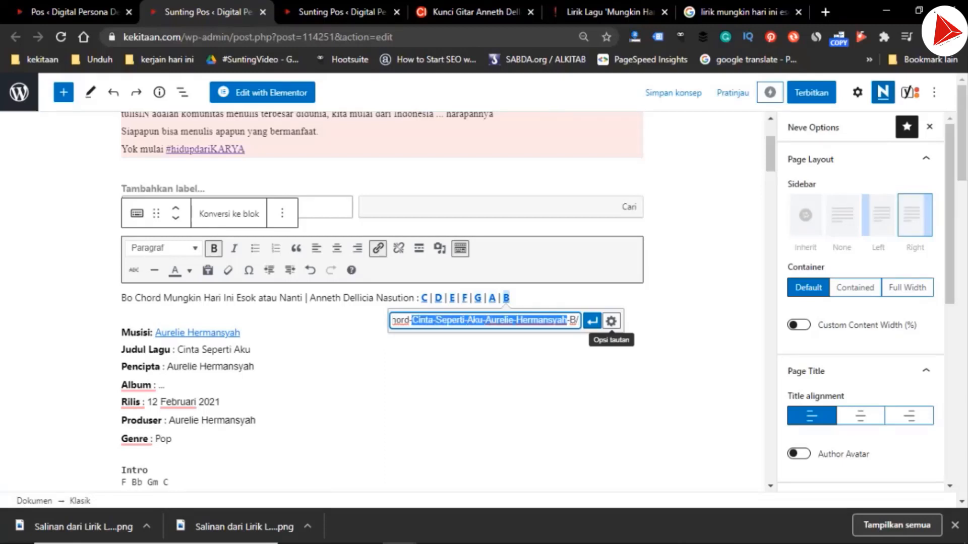
pyautogui.hotkey('ctrl', 'v')
pyautogui.click(593, 320)
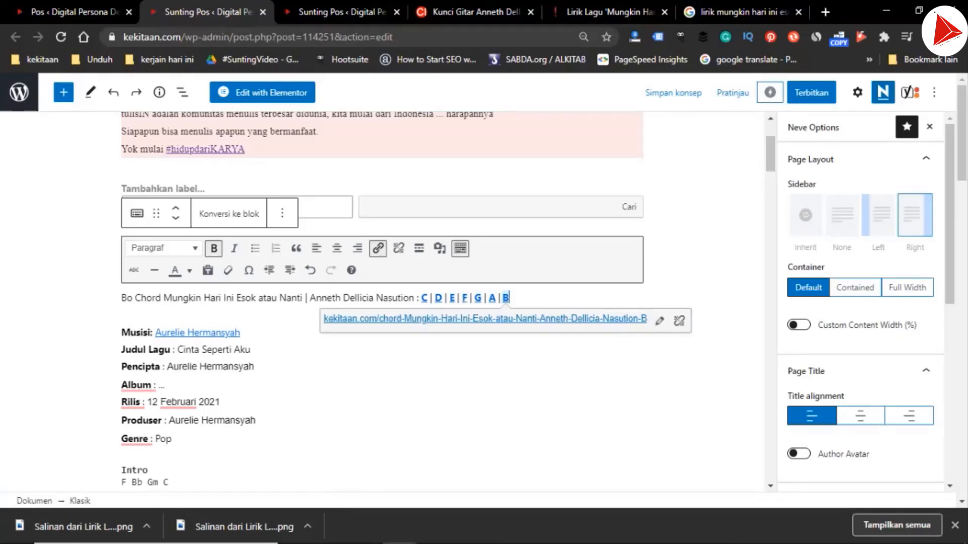
# In the Musisi link's URL, replace "Aurelie-Hermansyah" with the copied slug "Mungkin-Hari-Ini-Esok-atau-Nanti-Anneth-Dellicia-Nasution"
pyautogui.click(310, 298)
pyautogui.hotkey('ctrl', 'shift', 'Right')
pyautogui.hotkey('ctrl', 'shift', 'Right')
pyautogui.hotkey('ctrl', 'shift', 'Right')
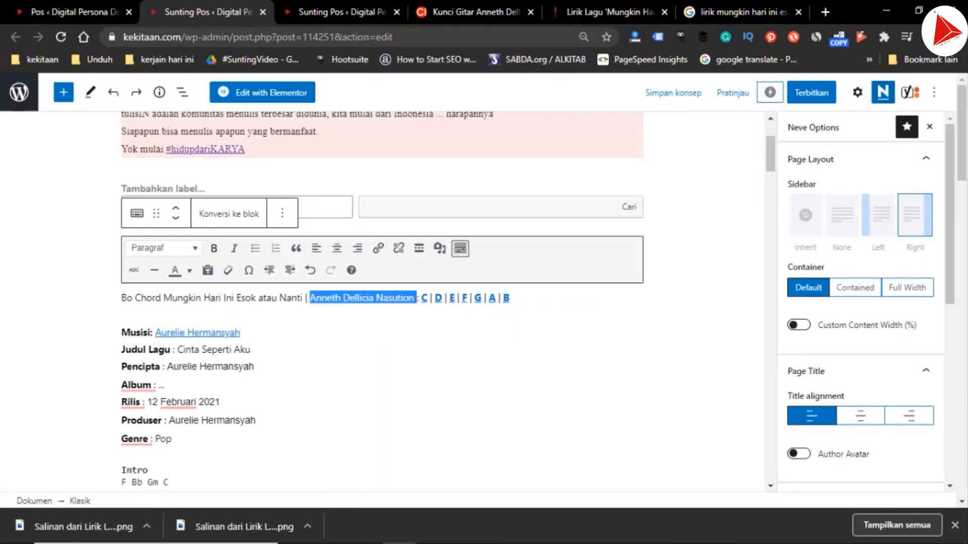
pyautogui.click(184, 333)
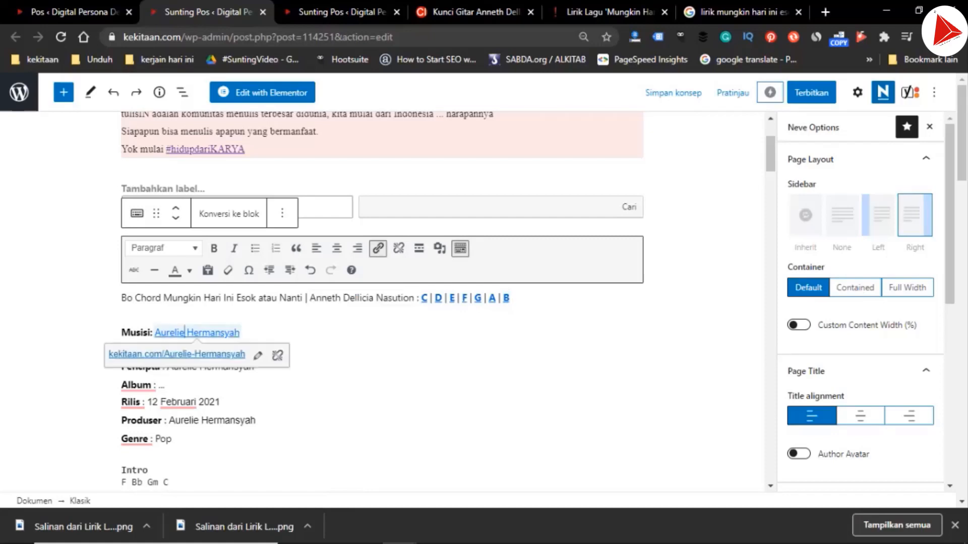
pyautogui.click(258, 356)
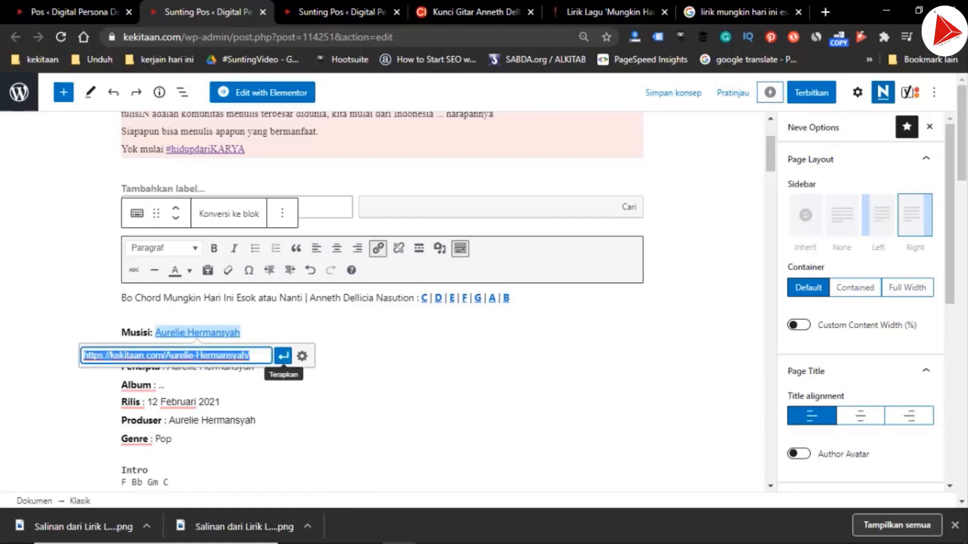
pyautogui.click(251, 356)
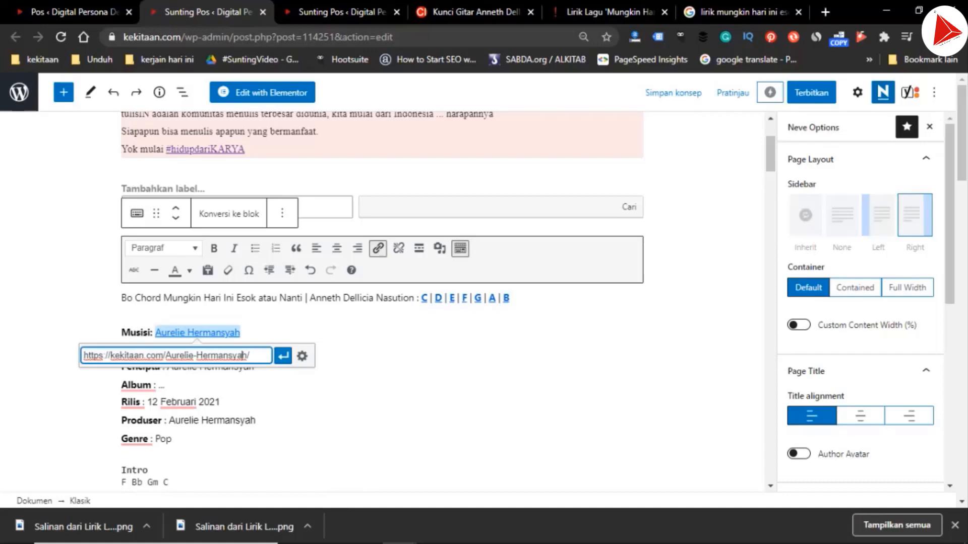
pyautogui.press('Right')
pyautogui.hotkey('ctrl', 'shift', 'Left')
pyautogui.hotkey('ctrl', 'shift', 'Left')
pyautogui.hotkey('ctrl', 'shift', 'Left')
pyautogui.hotkey('ctrl', 'v')
pyautogui.press('Return')
pyautogui.hotkey('ctrl', 'k')
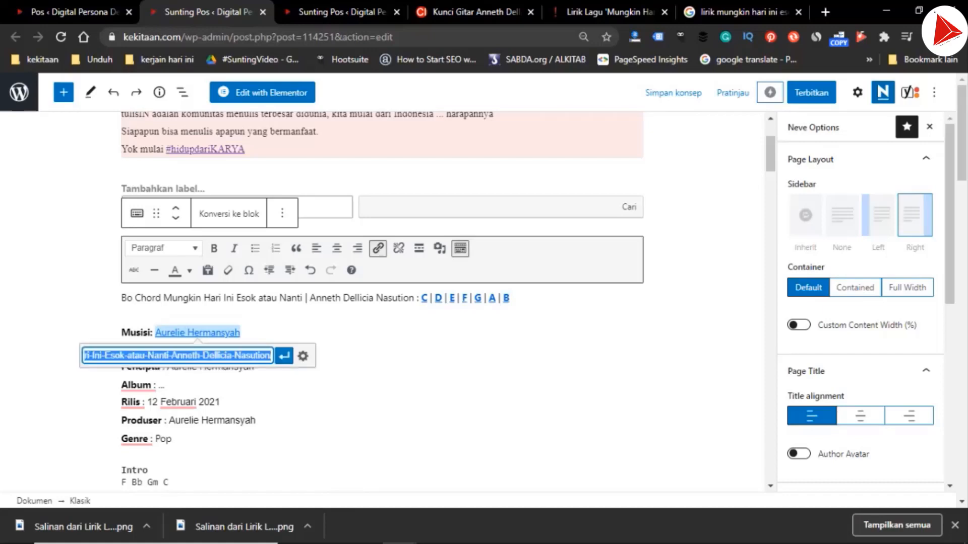
# Remove the song title from the Musisi link's URL so it points to "kekitaan.com/Anneth-Dellicia-Nasution", and apply it
pyautogui.click(153, 355)
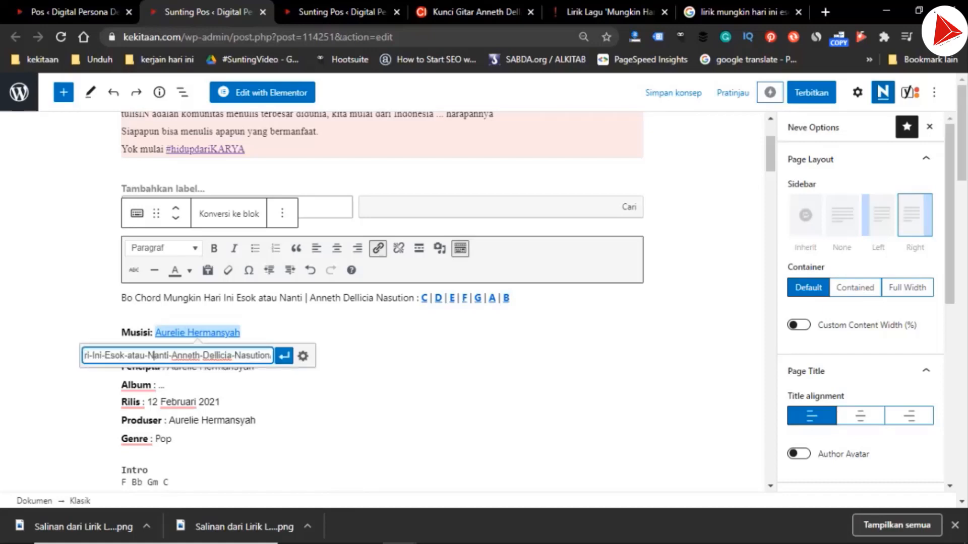
pyautogui.moveTo(171, 356); pyautogui.dragTo(92, 356)
pyautogui.press('BackSpace')
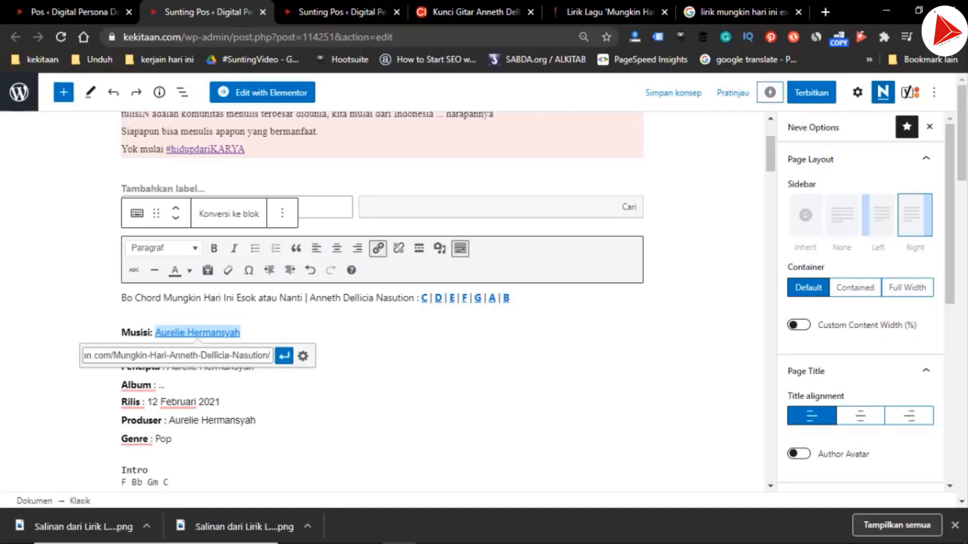
pyautogui.hotkey('ctrl', 'a')
pyautogui.click(199, 356)
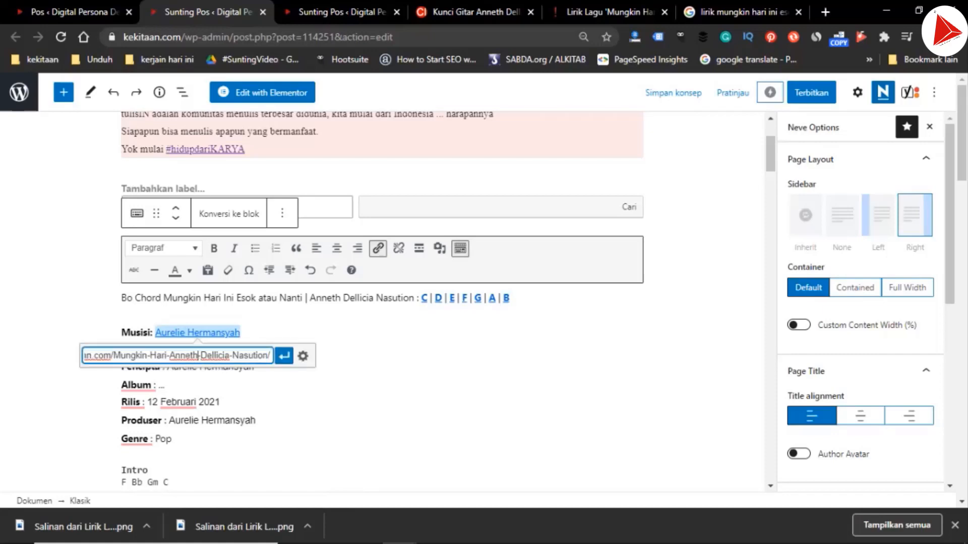
pyautogui.hotkey('ctrl', 'shift', 'Left')
pyautogui.hotkey('ctrl', 'shift', 'Left')
pyautogui.hotkey('ctrl', 'shift', 'Left')
pyautogui.hotkey('ctrl', 'shift', 'Left')
pyautogui.press('BackSpace')
pyautogui.press('Return')
pyautogui.hotkey('ctrl', 'k')
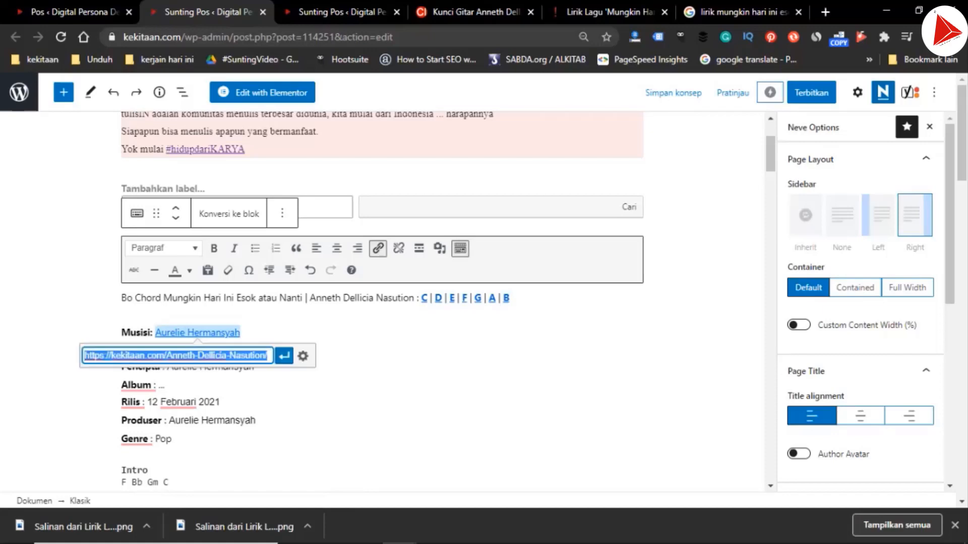
pyautogui.click(284, 356)
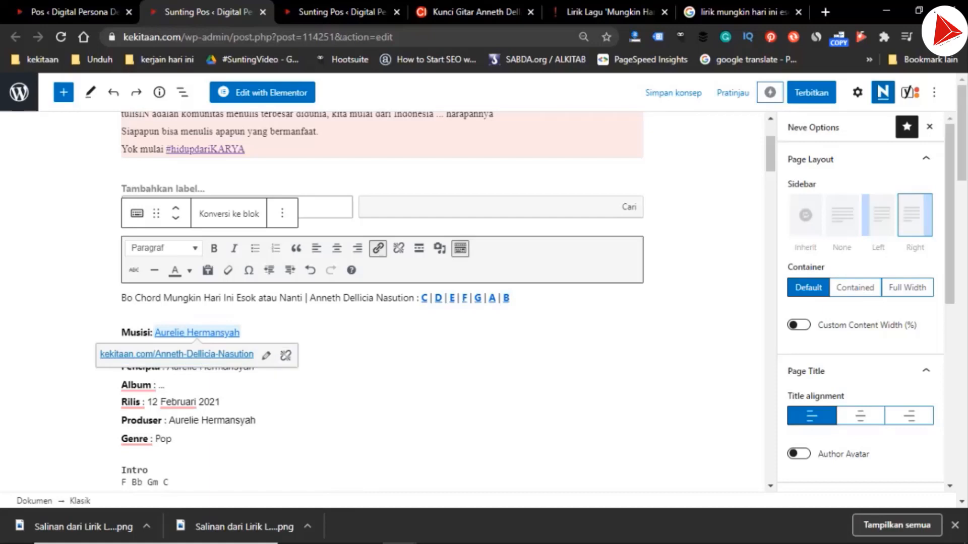
pyautogui.click(221, 402)
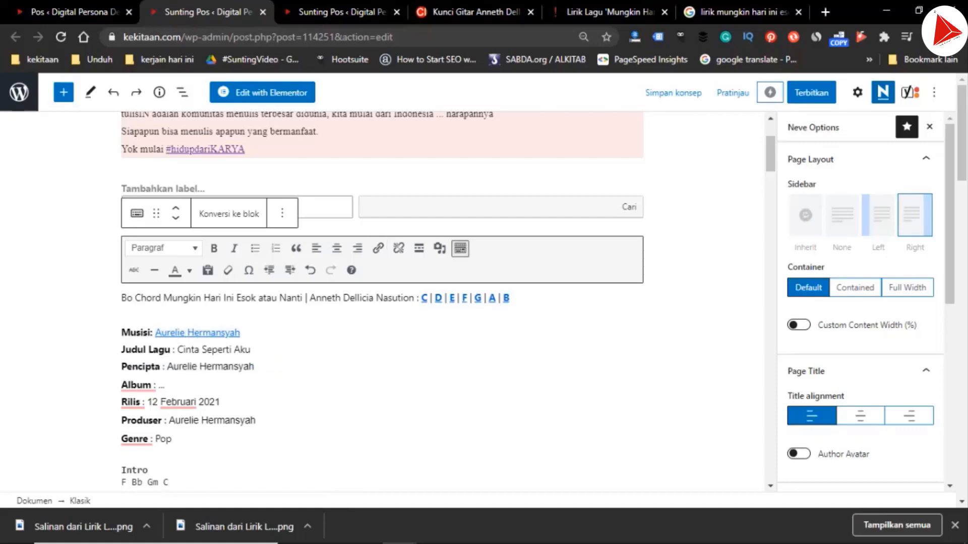
# Set Judul Lagu to "Mungkin Hari Ini Esok atau Nanti", copying the title from the chord line above
pyautogui.click(164, 298)
pyautogui.hotkey('ctrl', 'shift', 'Right')
pyautogui.hotkey('ctrl', 'shift', 'Right')
pyautogui.hotkey('ctrl', 'shift', 'Right')
pyautogui.hotkey('ctrl', 'shift', 'Right')
pyautogui.hotkey('ctrl', 'shift', 'Right')
pyautogui.hotkey('ctrl', 'shift', 'Right')
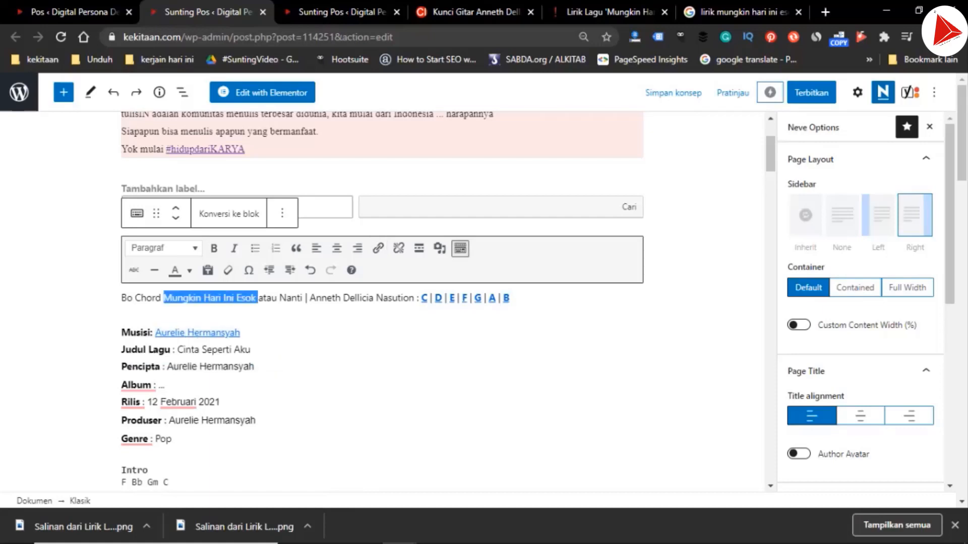
pyautogui.hotkey('shift', 'Left')
pyautogui.hotkey('ctrl', 'c')
pyautogui.press('Down')
pyautogui.press('Down')
pyautogui.press('Down')
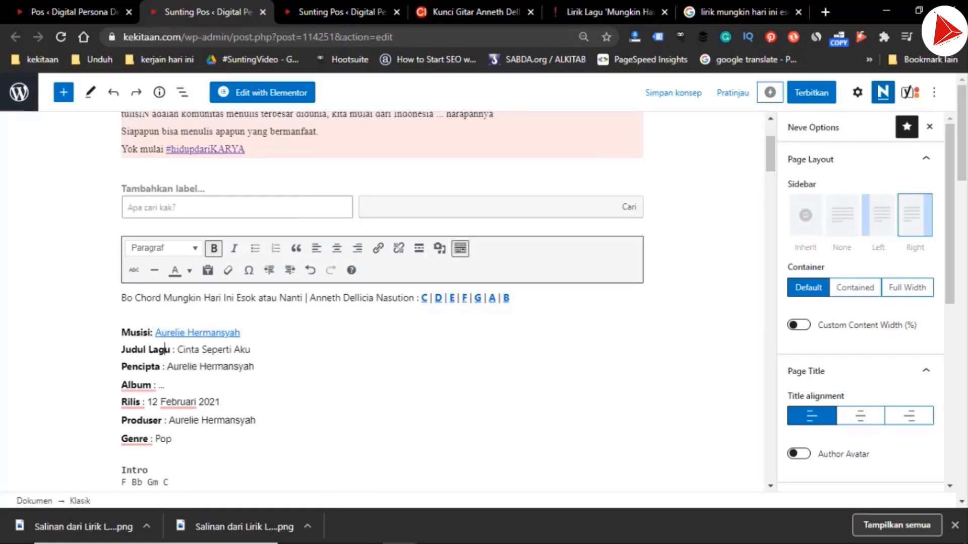
pyautogui.press('Up')
pyautogui.hotkey('ctrl', 'Right')
pyautogui.hotkey('ctrl', 'Right')
pyautogui.hotkey('ctrl', 'shift', 'Right')
pyautogui.hotkey('ctrl', 'shift', 'Right')
pyautogui.hotkey('ctrl', 'shift', 'Right')
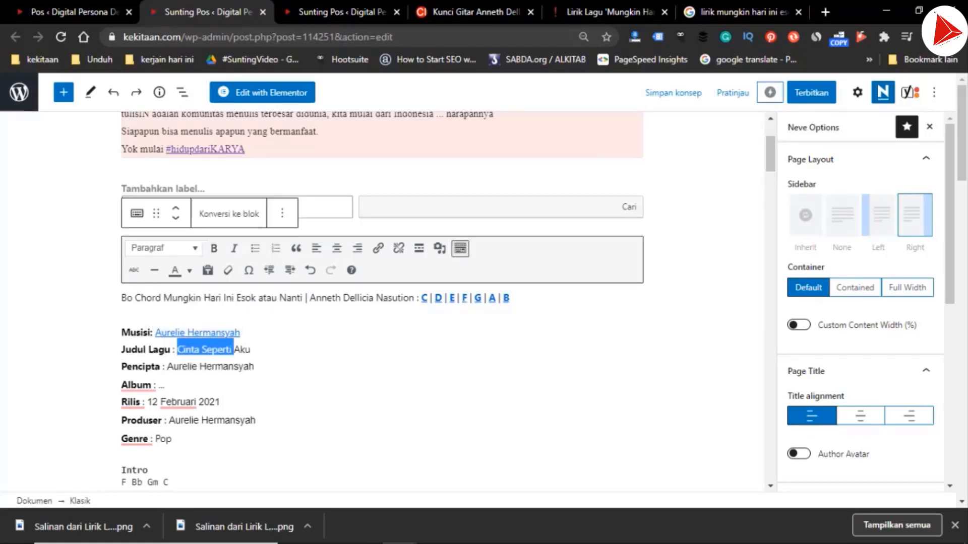
pyautogui.hotkey('ctrl', 'v')
pyautogui.press('Down')
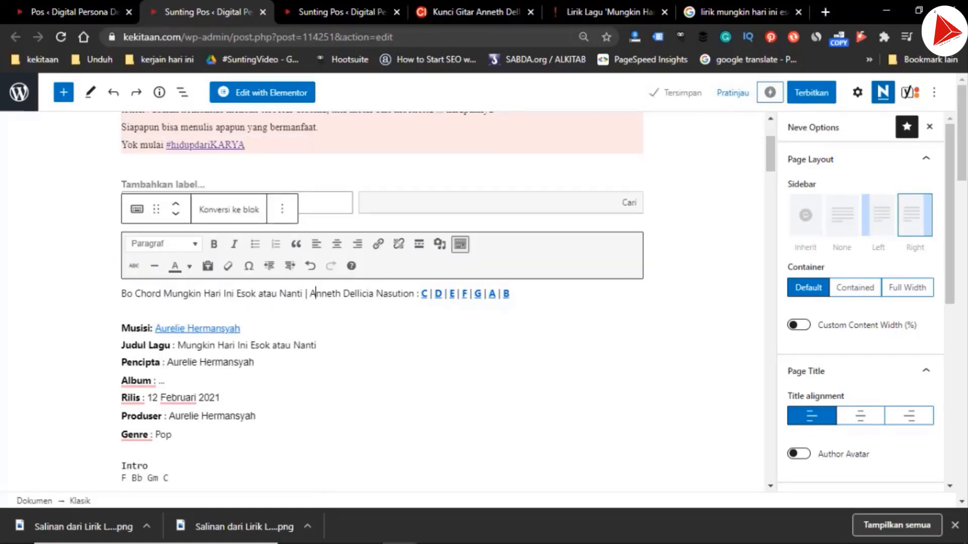
# Replace the Pencipta name with "Anneth Dellicia Nasution", copied from the chord line above
pyautogui.press('Left')
pyautogui.hotkey('ctrl', 'shift', 'Right')
pyautogui.hotkey('ctrl', 'shift', 'Right')
pyautogui.hotkey('ctrl', 'shift', 'Right')
pyautogui.hotkey('shift', 'Left')
pyautogui.hotkey('ctrl', 'c')
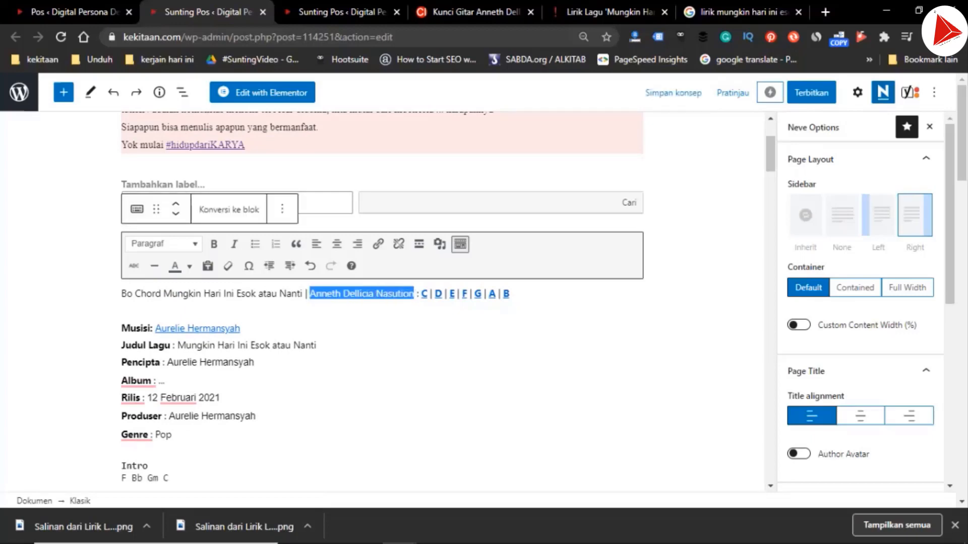
pyautogui.press('Down')
pyautogui.press('Down')
pyautogui.press('Down')
pyautogui.press('End')
pyautogui.hotkey('ctrl', 'shift', 'Left')
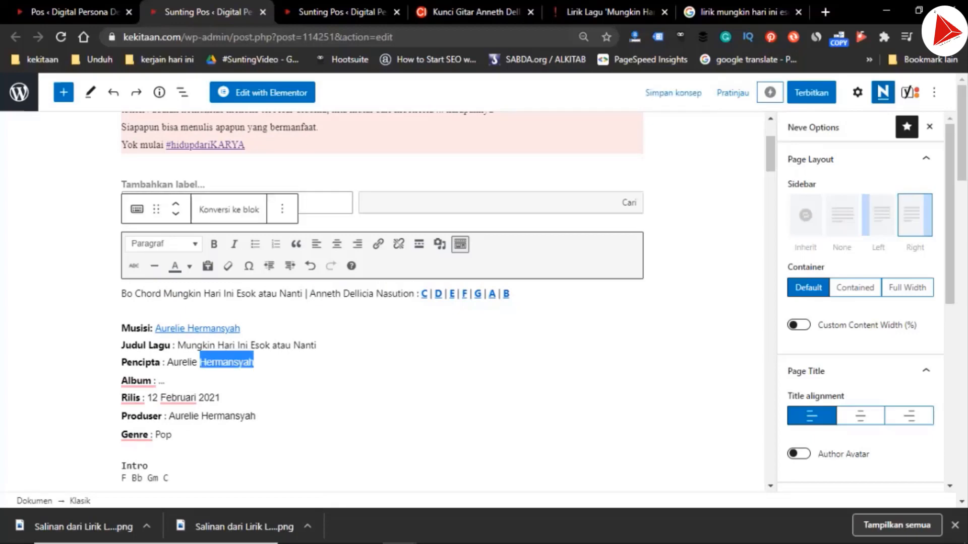
pyautogui.hotkey('ctrl', 'shift', 'Left')
pyautogui.hotkey('ctrl', 'v')
pyautogui.press('Down')
# Switch to the Insertlive lyrics article and get the YouTube link of its embedded Anneth music video
pyautogui.hotkey('ctrl', 'Tab')
pyautogui.hotkey('ctrl', 'Tab')
pyautogui.hotkey('ctrl', 'Tab')
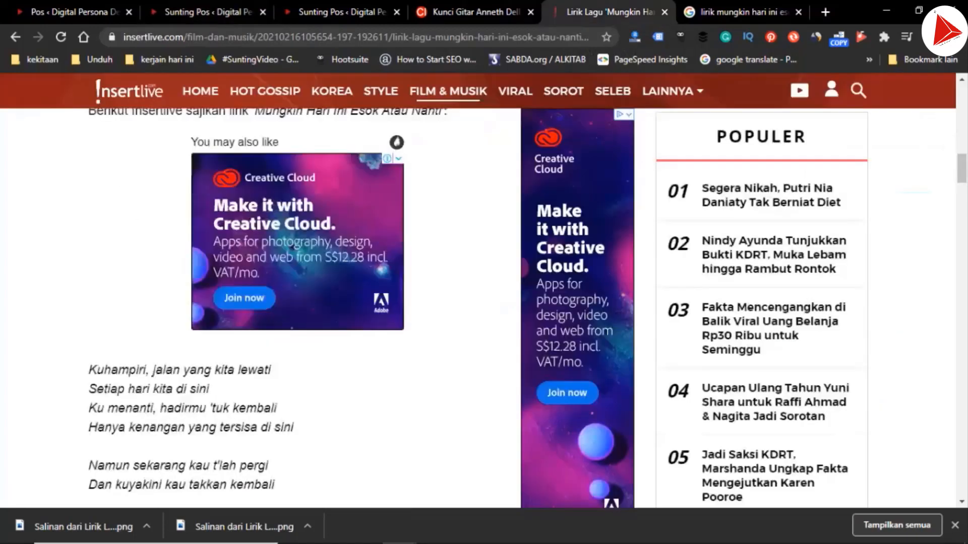
pyautogui.scroll(-15, 280, 307)
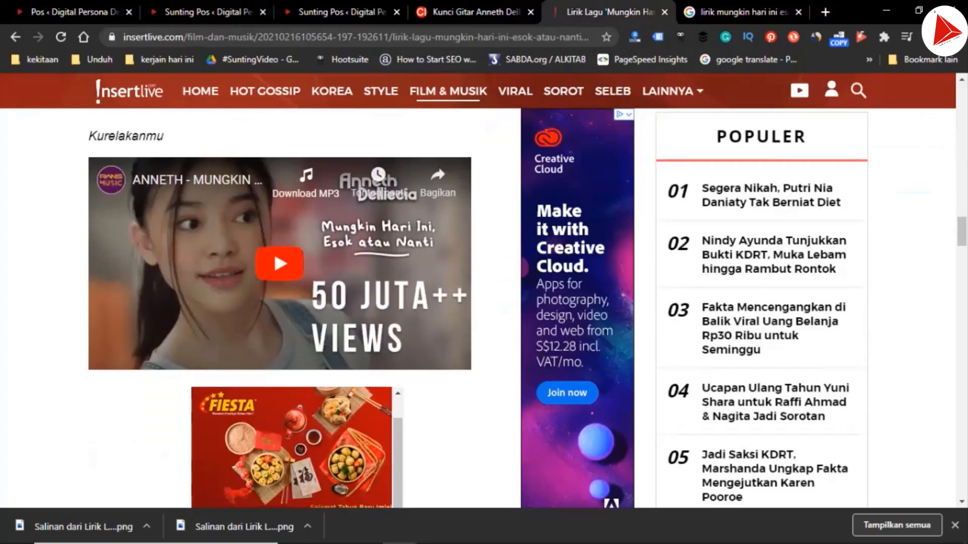
pyautogui.rightClick(202, 161)
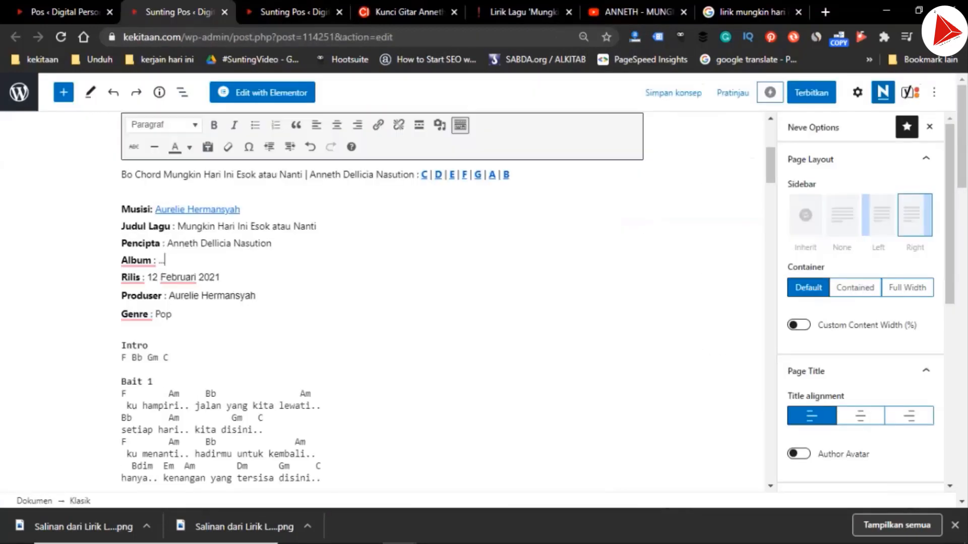
# Replace the "Cinta Seperti Aku" YouTube embed in the chord post with Anneth's "Mungkin Hari Ini Esok atau Nanti" music video
pyautogui.scroll(-15, 388, 302)
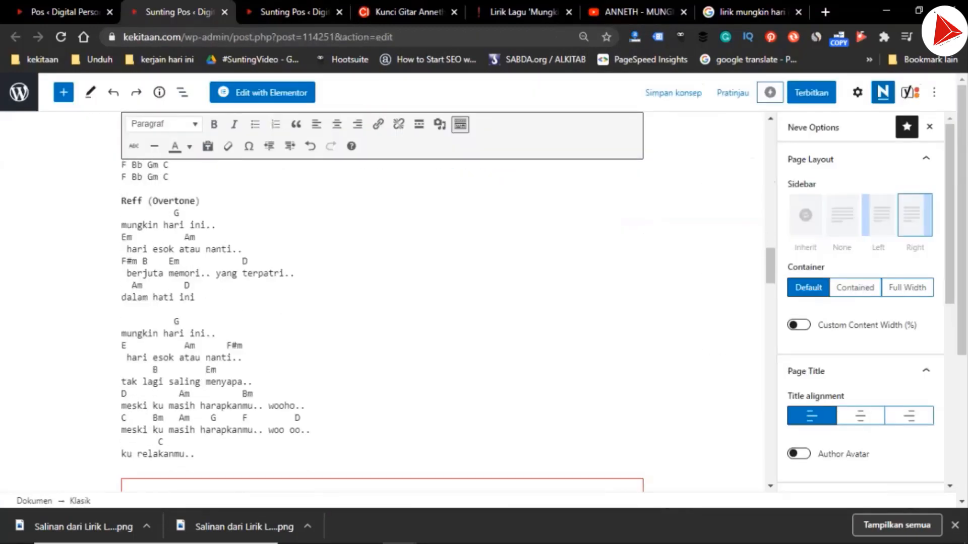
pyautogui.click(323, 312)
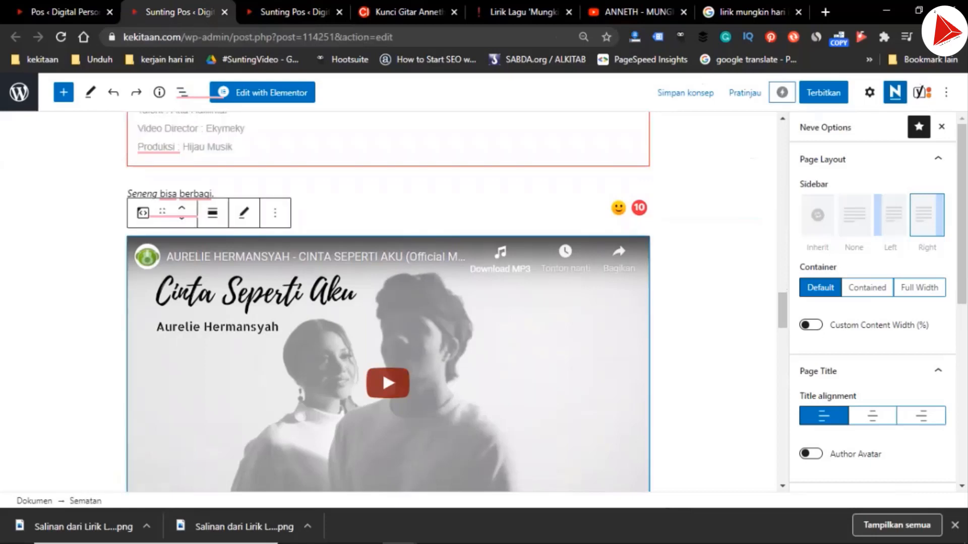
pyautogui.click(244, 213)
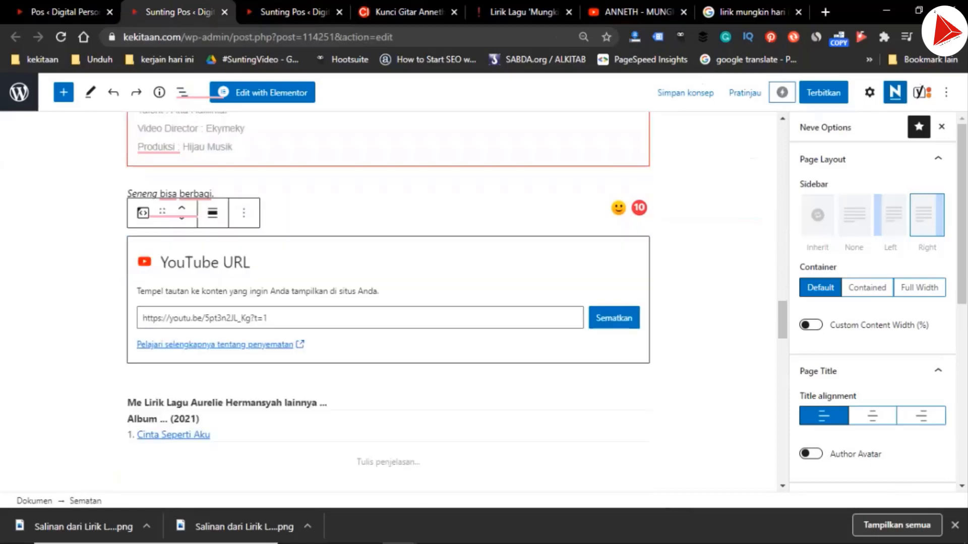
pyautogui.hotkey('ctrl', 'a')
pyautogui.hotkey('ctrl', 'v')
pyautogui.press('Return')
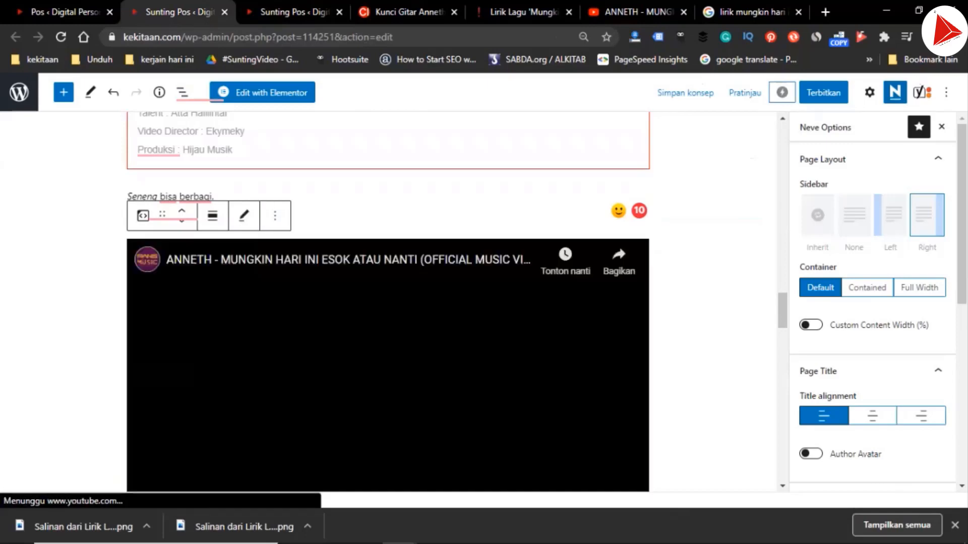
# Switch to the lyrics post and select its "Cinta Seperti Aku" video embed
pyautogui.click(294, 12)
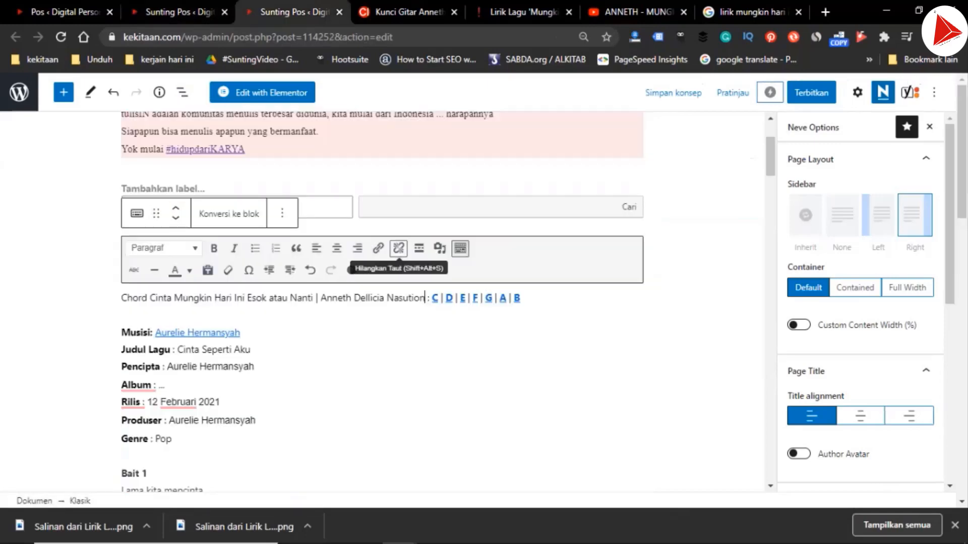
pyautogui.scroll(-18, 398, 250)
pyautogui.scroll(-2, 398, 250)
pyautogui.click(368, 232)
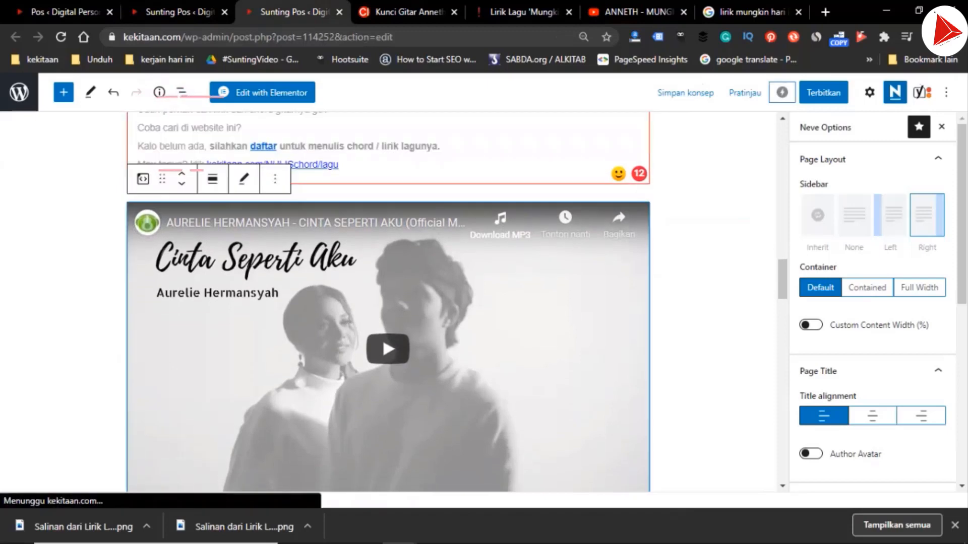
# Copy the music production credits, from "Song & Lyrics by" through "Mastered by", from the music video's YouTube description
pyautogui.click(638, 12)
pyautogui.scroll(-1, 495, 315)
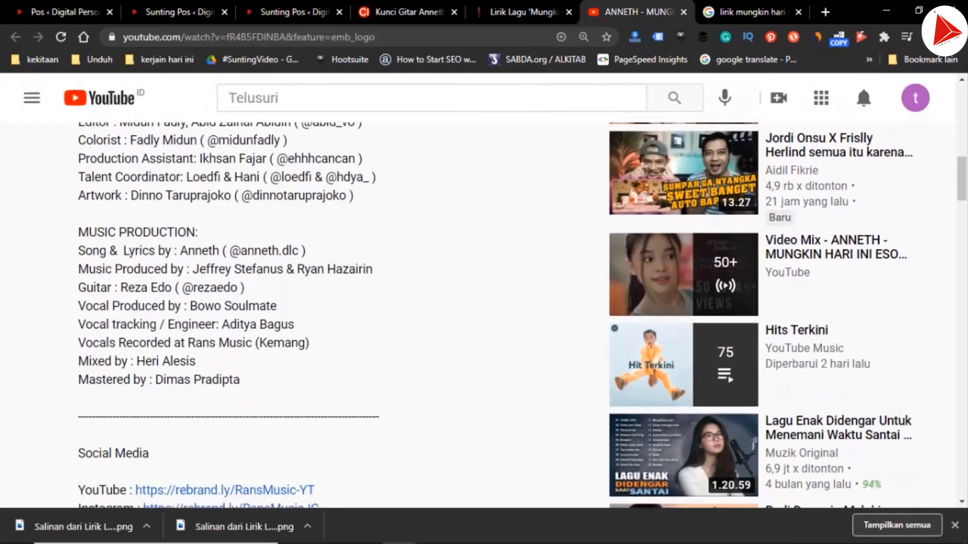
pyautogui.moveTo(78, 251); pyautogui.dragTo(242, 325)
pyautogui.hotkey('ctrl', 'c')
# In the chord post's "Tentang Lagu" box, replace the credits below the Label line with the copied music production credits
pyautogui.click(294, 12)
pyautogui.click(179, 12)
pyautogui.scroll(4, 388, 302)
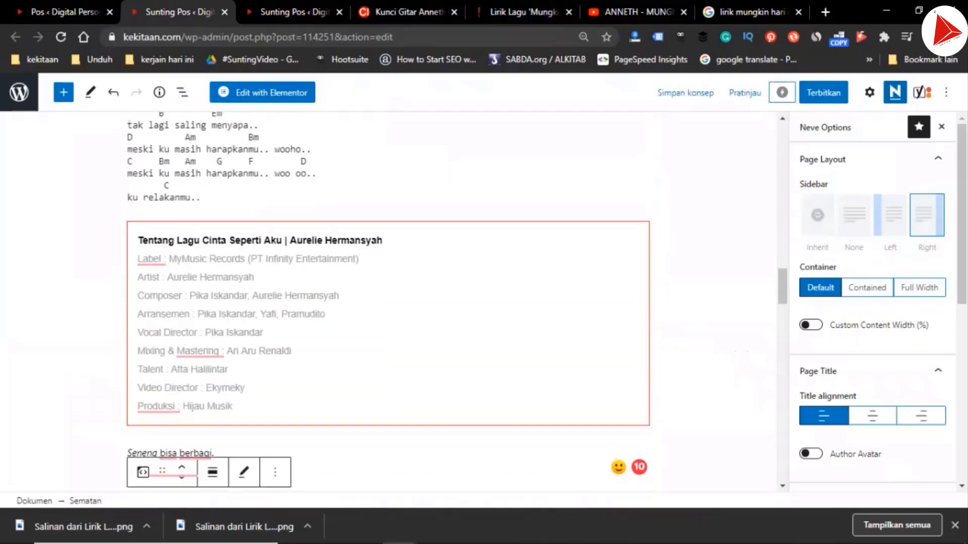
pyautogui.click(177, 259)
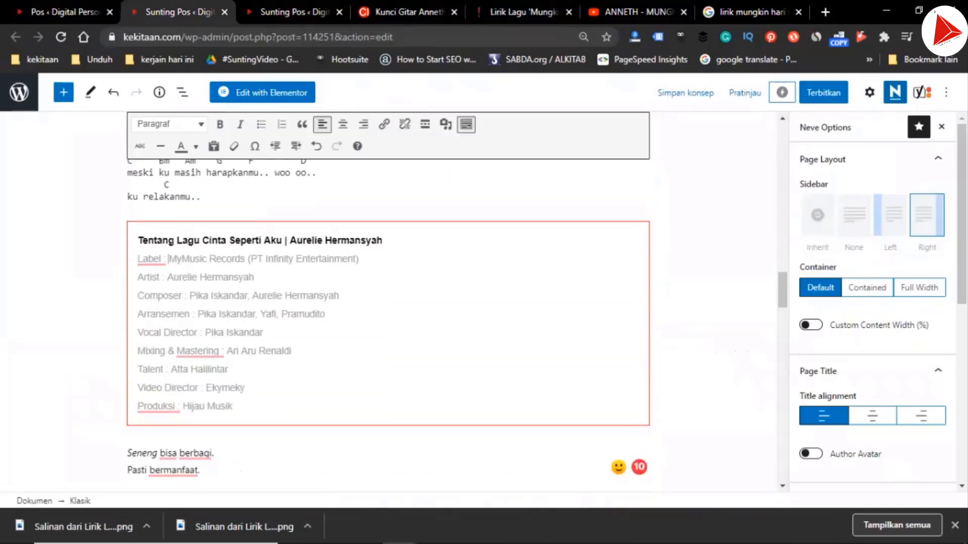
pyautogui.moveTo(168, 259); pyautogui.dragTo(228, 406)
pyautogui.click(166, 278)
pyautogui.hotkey('ctrl', 'v')
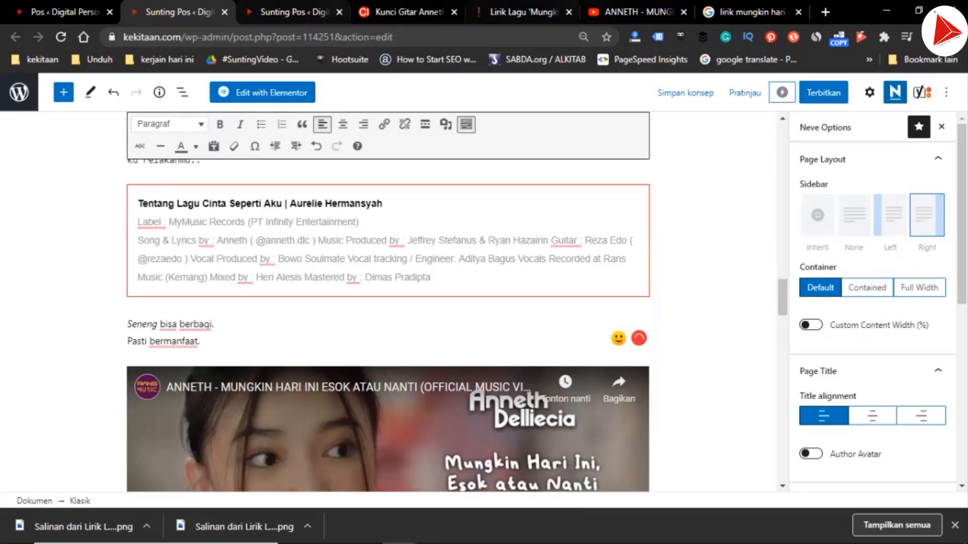
# Copy "RANS MUSIC" from the music video's YouTube description and use it to replace the label name in the chord post's "Tentang Lagu" box
pyautogui.click(636, 11)
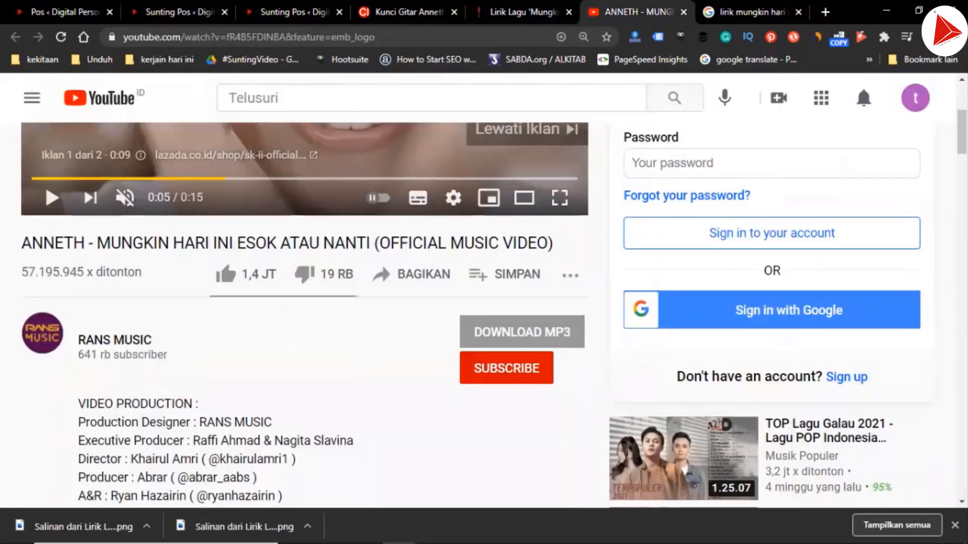
pyautogui.scroll(-3, 476, 316)
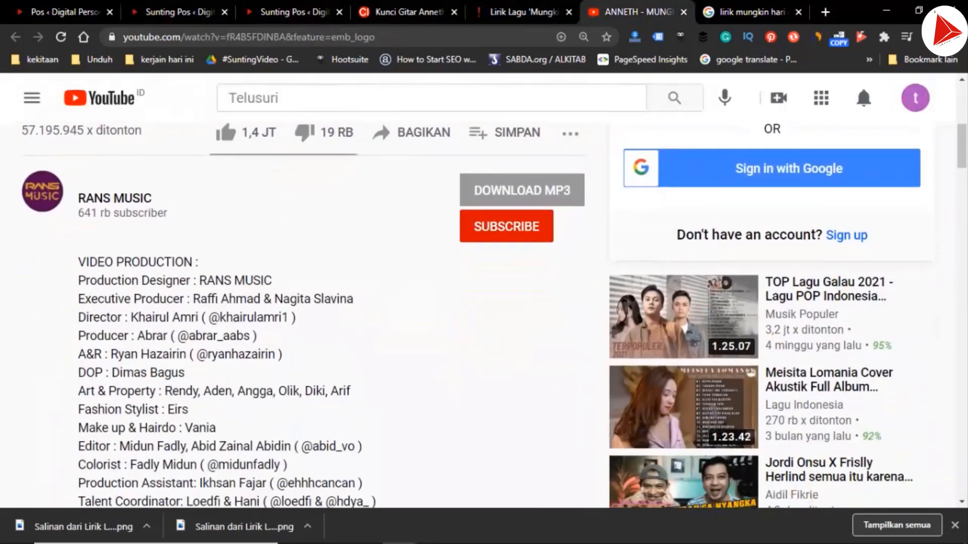
pyautogui.moveTo(199, 280); pyautogui.dragTo(272, 280)
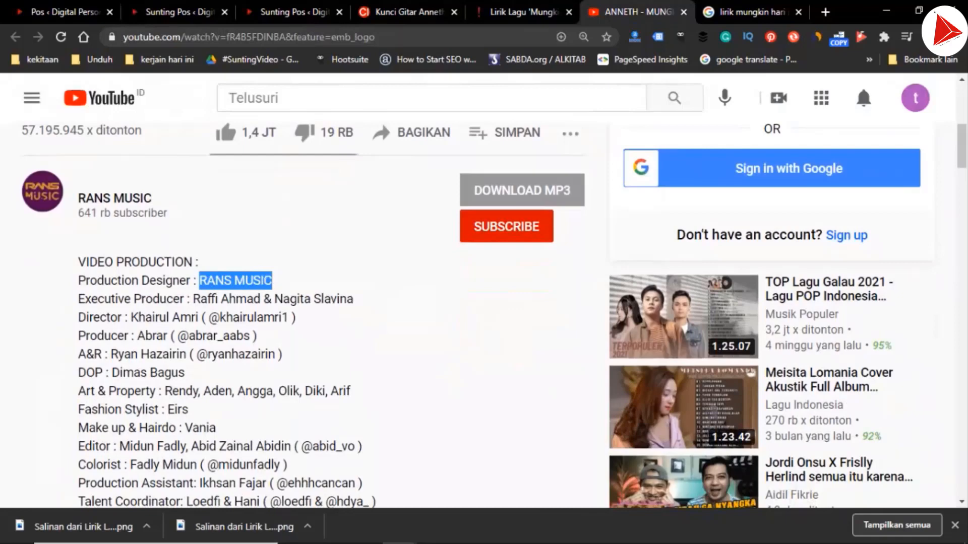
pyautogui.click(184, 13)
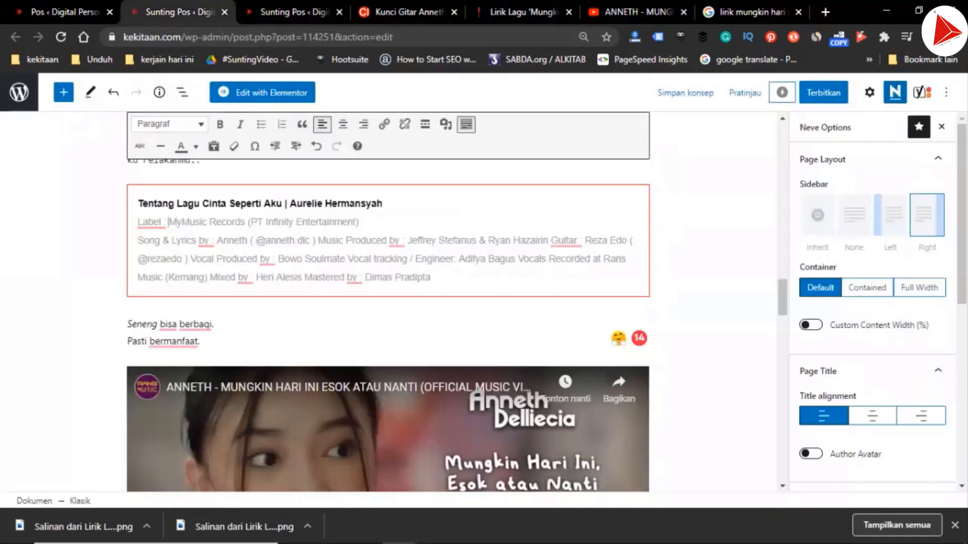
pyautogui.moveTo(168, 222); pyautogui.dragTo(247, 222)
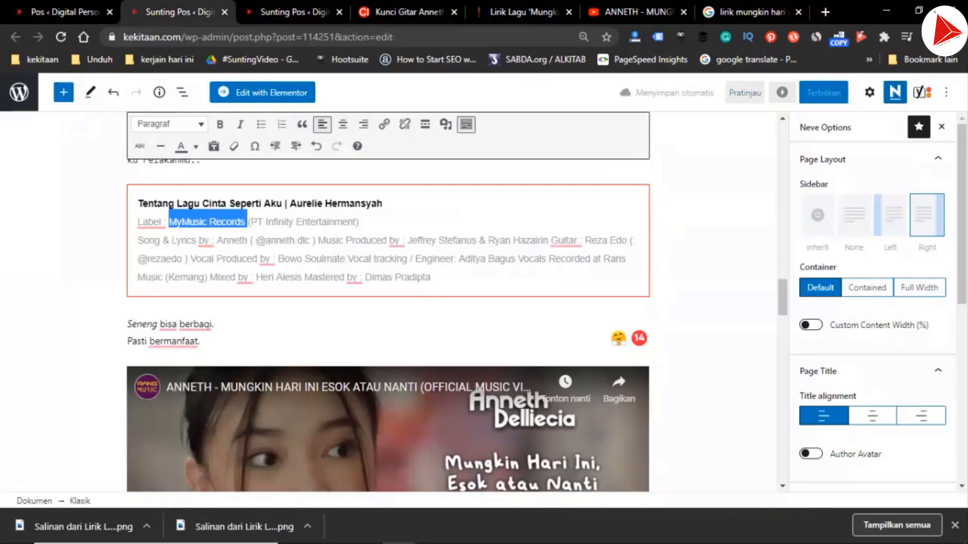
pyautogui.hotkey('ctrl', 'shift', 'Right')
pyautogui.hotkey('ctrl', 'shift', 'Right')
pyautogui.hotkey('ctrl', 'shift', 'Right')
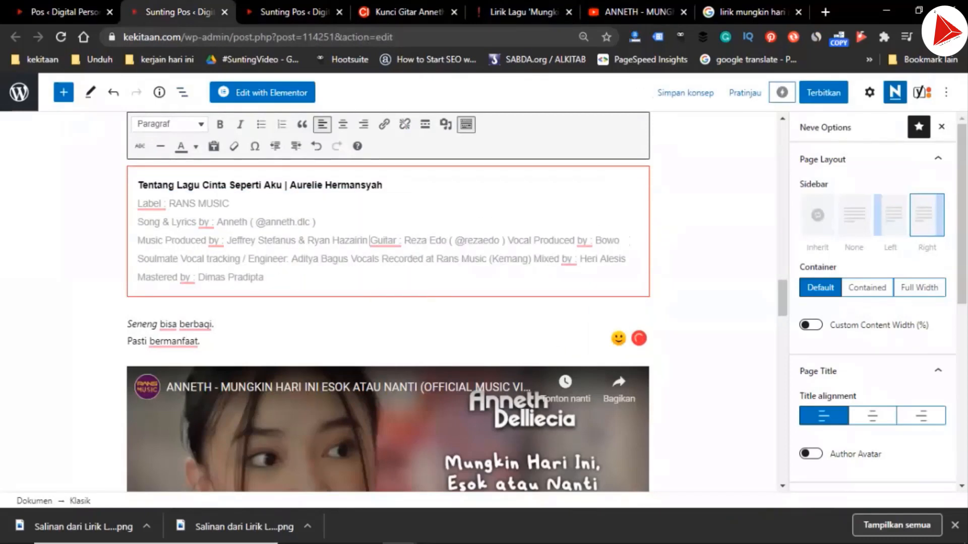
# Break the pasted credits so the Music Produced, Guitar, Vocal Produced and Vocal tracking entries each start on their own line
pyautogui.press('Return')
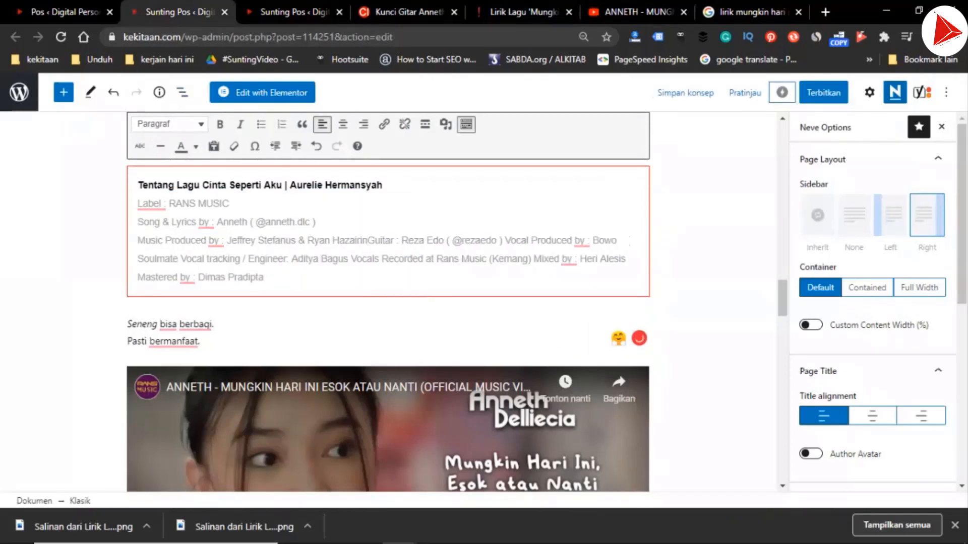
pyautogui.hotkey('ctrl', 'Right')
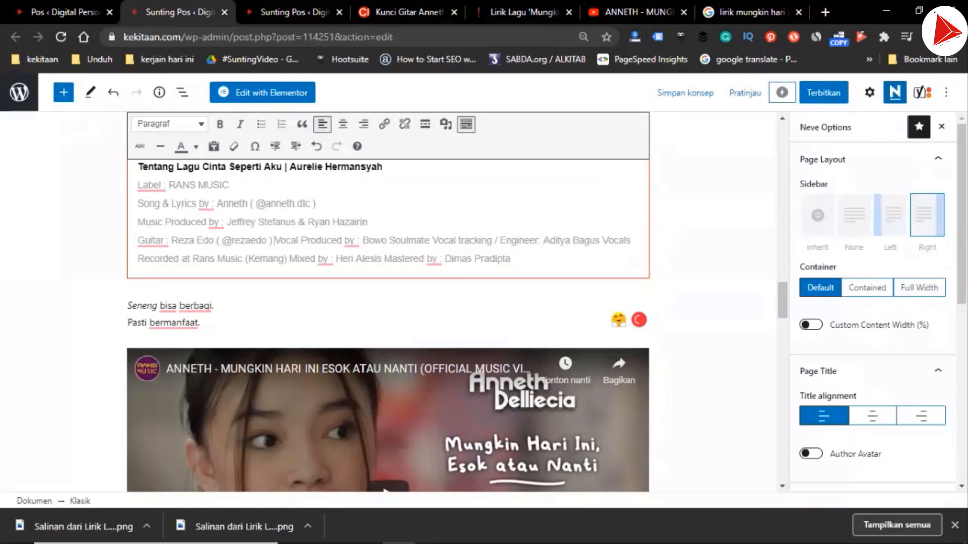
pyautogui.press('Return')
pyautogui.hotkey('ctrl', 'Right')
pyautogui.hotkey('ctrl', 'Right')
pyautogui.hotkey('ctrl', 'Right')
pyautogui.hotkey('ctrl', 'Right')
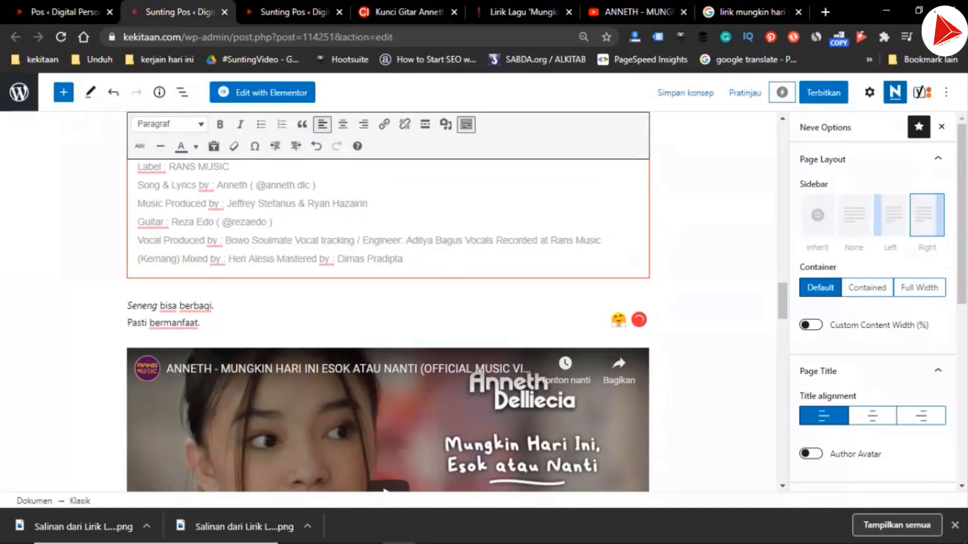
pyautogui.hotkey('ctrl', 'Right')
pyautogui.hotkey('ctrl', 'Right')
pyautogui.press('BackSpace')
pyautogui.press('Return')
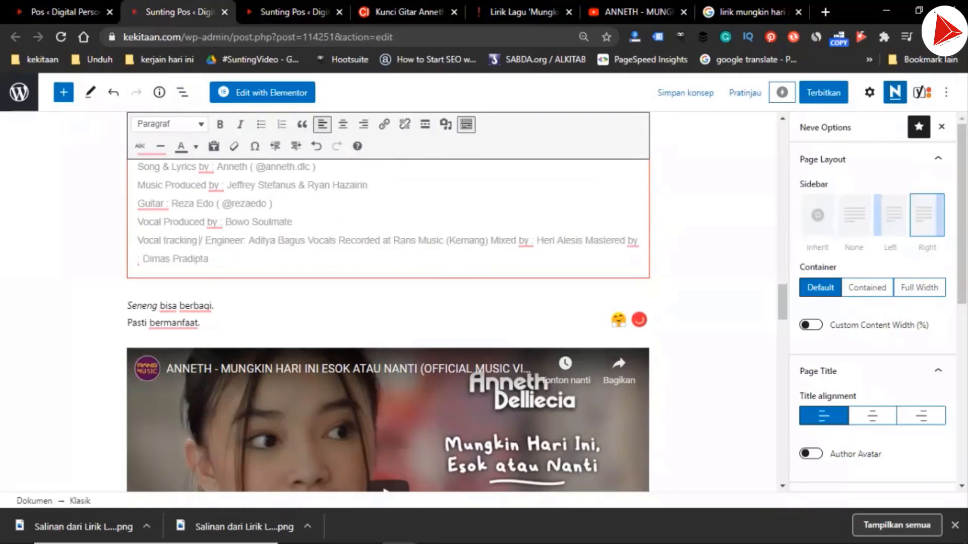
# Put the "Vocals Recorded at" and "Mixed by" credits on separate lines
pyautogui.hotkey('ctrl', 'Right')
pyautogui.hotkey('ctrl', 'Right')
pyautogui.hotkey('ctrl', 'Right')
pyautogui.press('BackSpace')
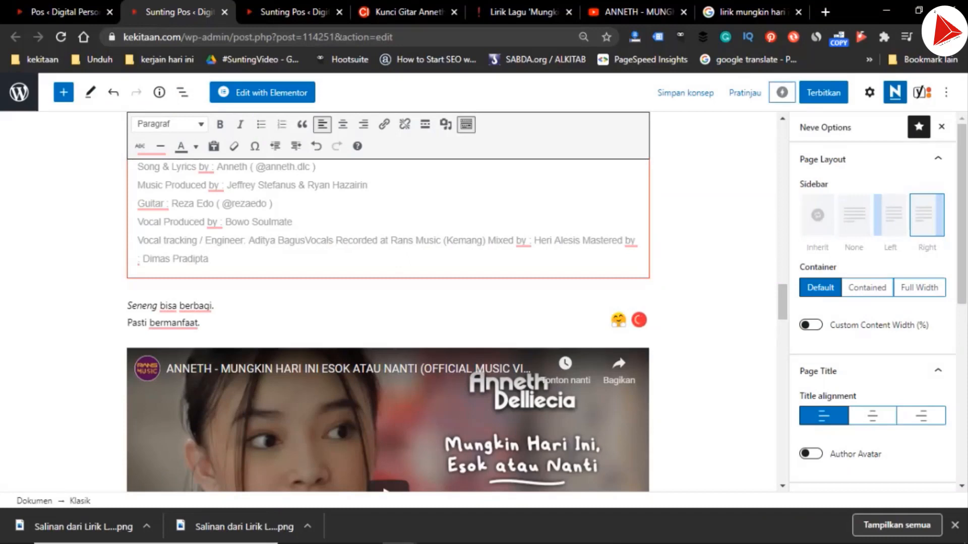
pyautogui.press('Return')
pyautogui.hotkey('ctrl', 'Right')
pyautogui.hotkey('ctrl', 'Right')
pyautogui.hotkey('ctrl', 'Right')
pyautogui.hotkey('ctrl', 'Right')
pyautogui.hotkey('ctrl', 'Right')
pyautogui.hotkey('ctrl', 'Right')
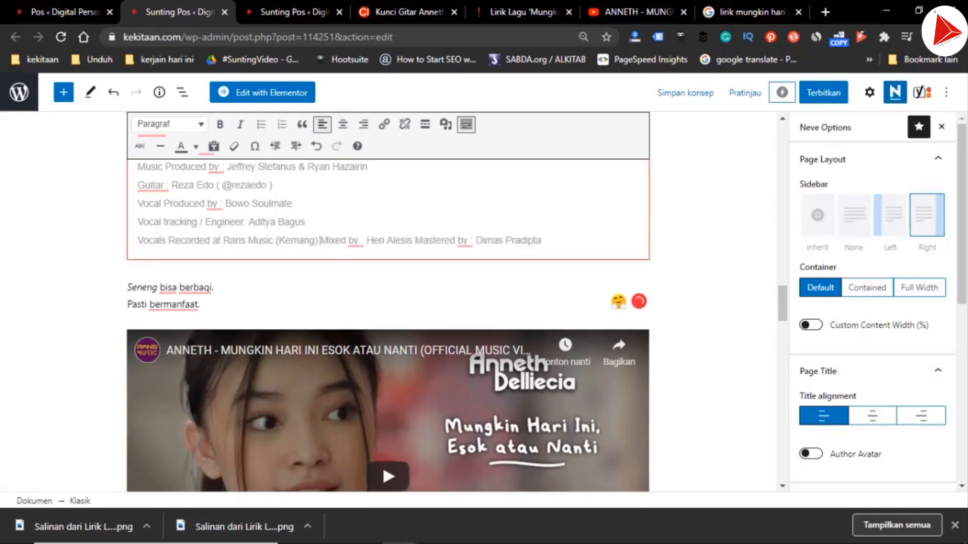
pyautogui.hotkey('ctrl', 'Right')
pyautogui.hotkey('ctrl', 'Right')
pyautogui.press('Return')
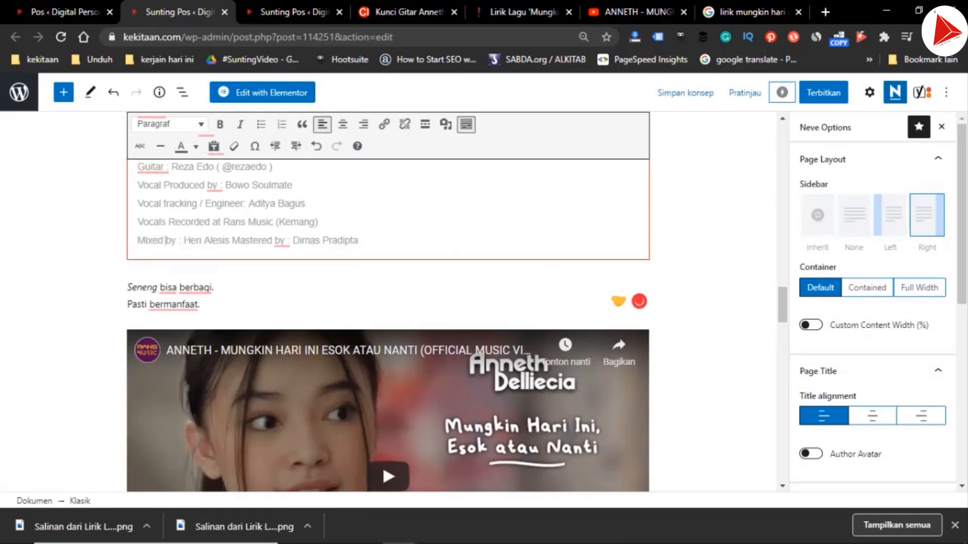
# Move the "Mastered by" credit onto its own line, removing the extra space before it
pyautogui.hotkey('ctrl', 'Right')
pyautogui.hotkey('ctrl', 'Right')
pyautogui.hotkey('ctrl', 'Right')
pyautogui.hotkey('ctrl', 'Right')
pyautogui.hotkey('ctrl', 'Right')
pyautogui.press('BackSpace')
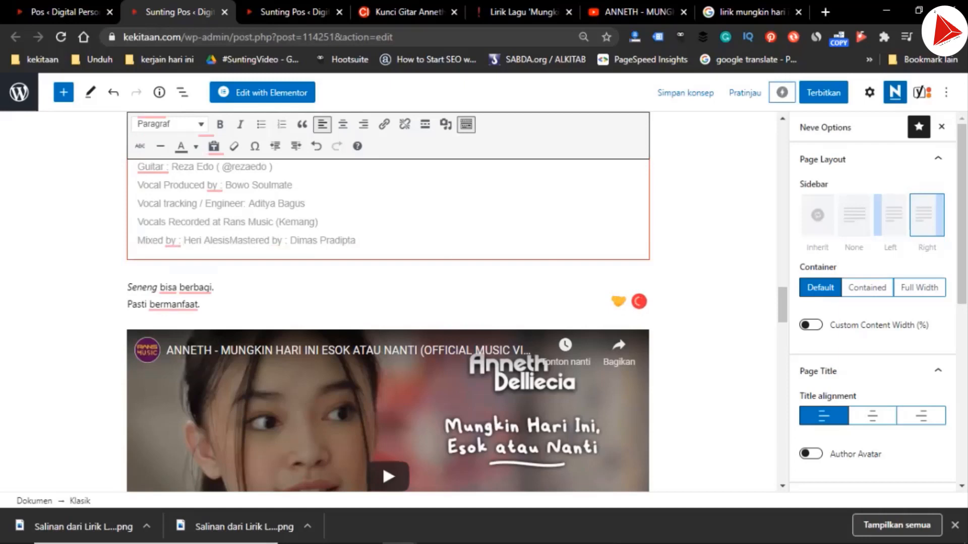
pyautogui.press('Return')
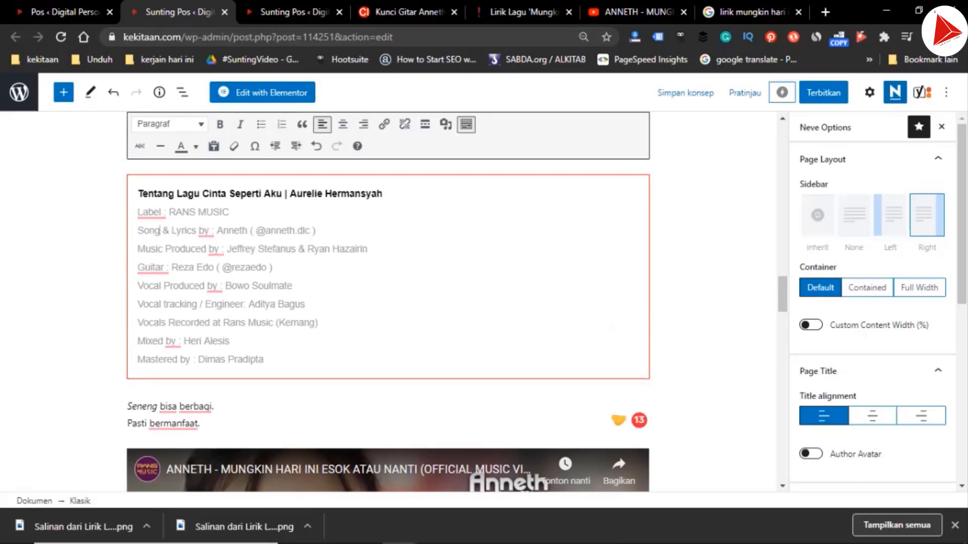
# Change the credit label "Song & Lyrics by" to "Lagu & Lirik"
pyautogui.doubleClick(149, 230)
pyautogui.write('Lagu')
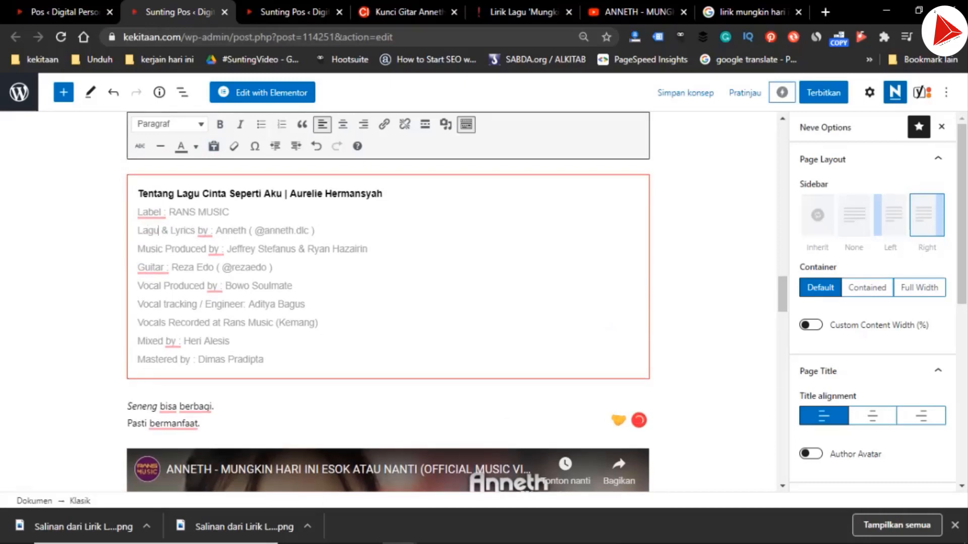
pyautogui.moveTo(174, 230); pyautogui.dragTo(205, 230)
pyautogui.write('i')
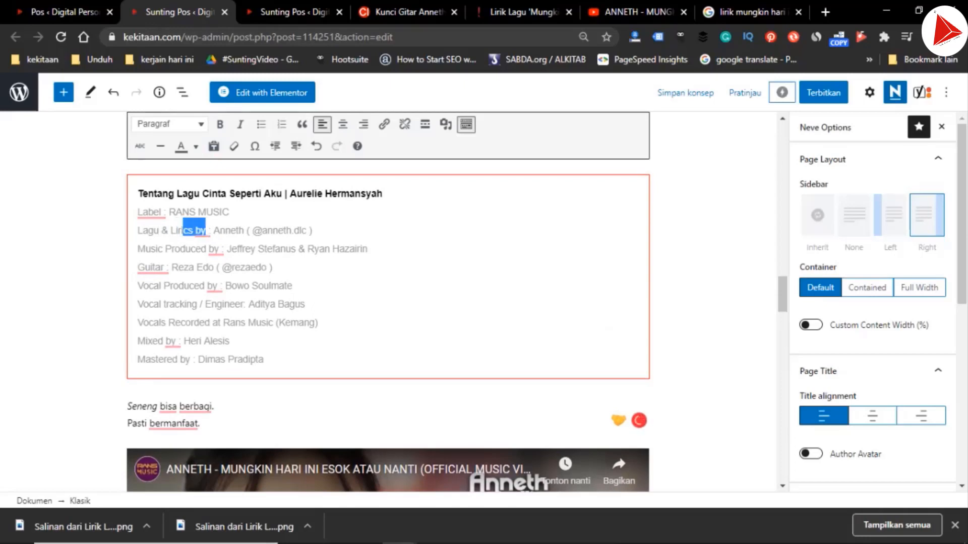
pyautogui.write('k')
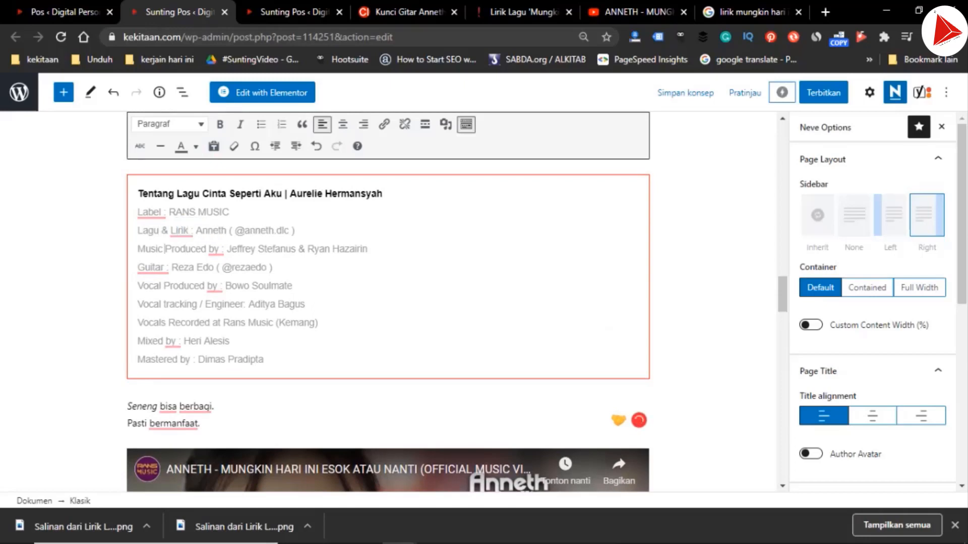
# Change the credit label "Music Produced by" to "Produser Musik"
pyautogui.click(164, 249)
pyautogui.moveTo(164, 249); pyautogui.dragTo(201, 249)
pyautogui.press('BackSpace')
pyautogui.press('BackSpace')
pyautogui.write('serMusick')
# Change the credit label "Guitar" to "Gitar" and "Vocal Produced by" to "Produksi Vocal"
pyautogui.press('Down')
pyautogui.hotkey('ctrl', 'Left')
pyautogui.hotkey('ctrl', 'Left')
pyautogui.hotkey('ctrl', 'Left')
pyautogui.hotkey('ctrl', 'Left')
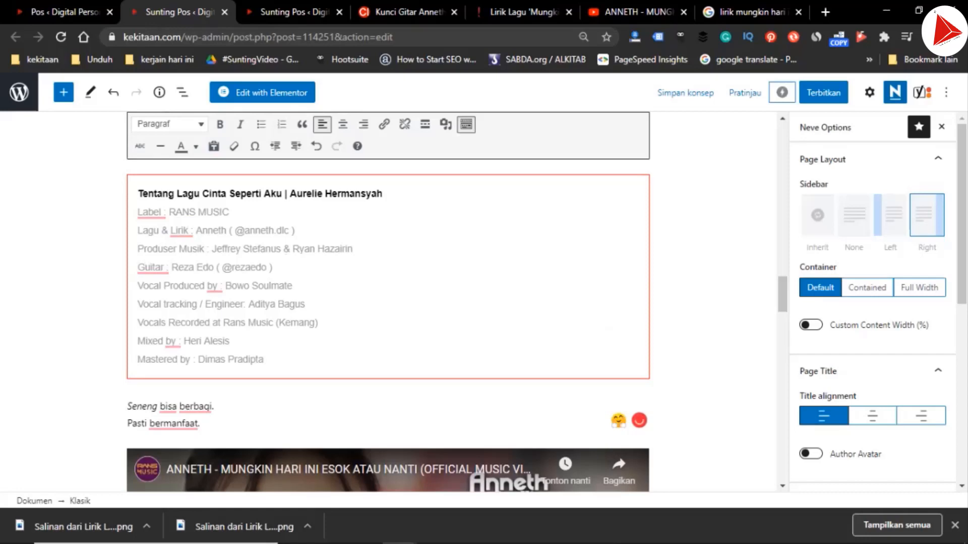
pyautogui.press('BackSpace')
pyautogui.press('Down')
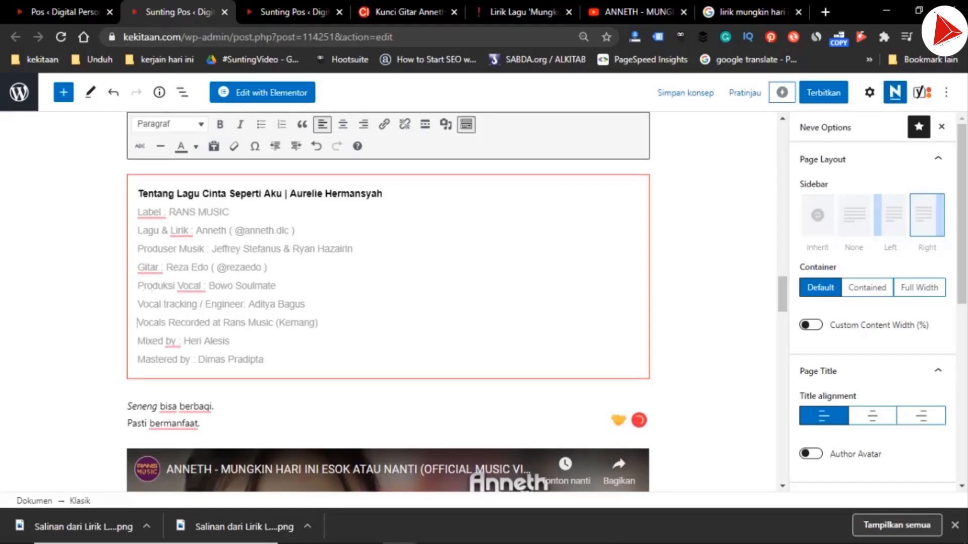
# Change the "Vocals Recorded" wording in the recording credit to "Rekaman Vokal"
pyautogui.hotkey('ctrl', 'shift', 'Right')
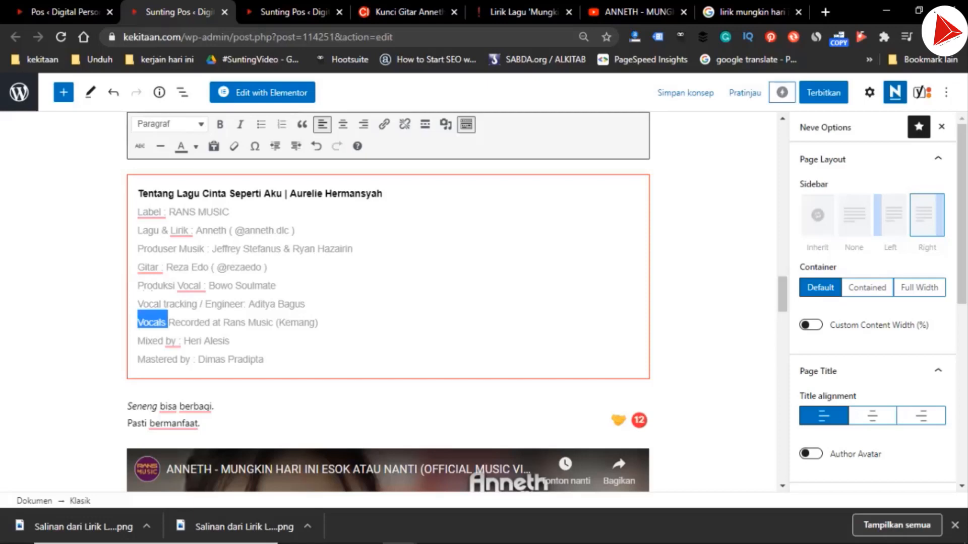
pyautogui.press('BackSpace')
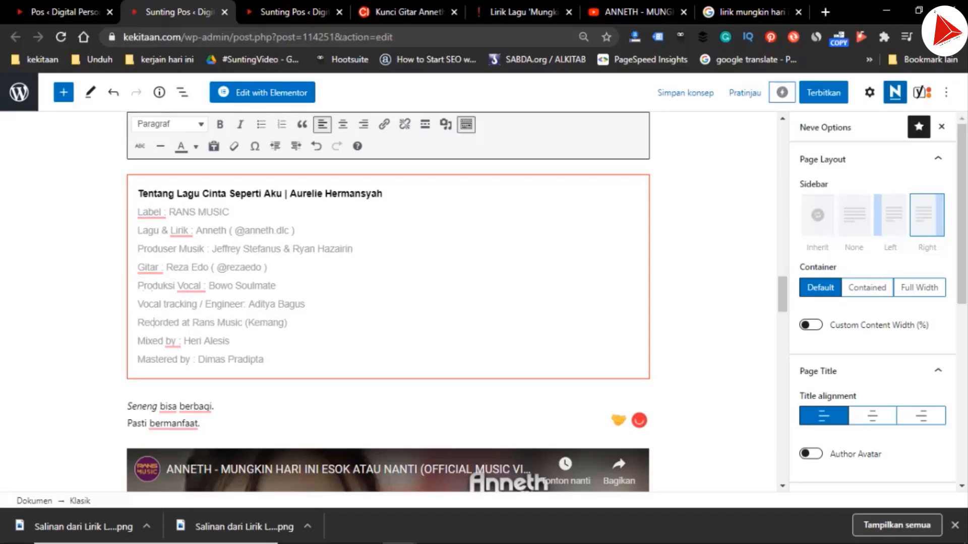
pyautogui.moveTo(151, 323); pyautogui.dragTo(179, 323)
pyautogui.write('kaman Vocals')
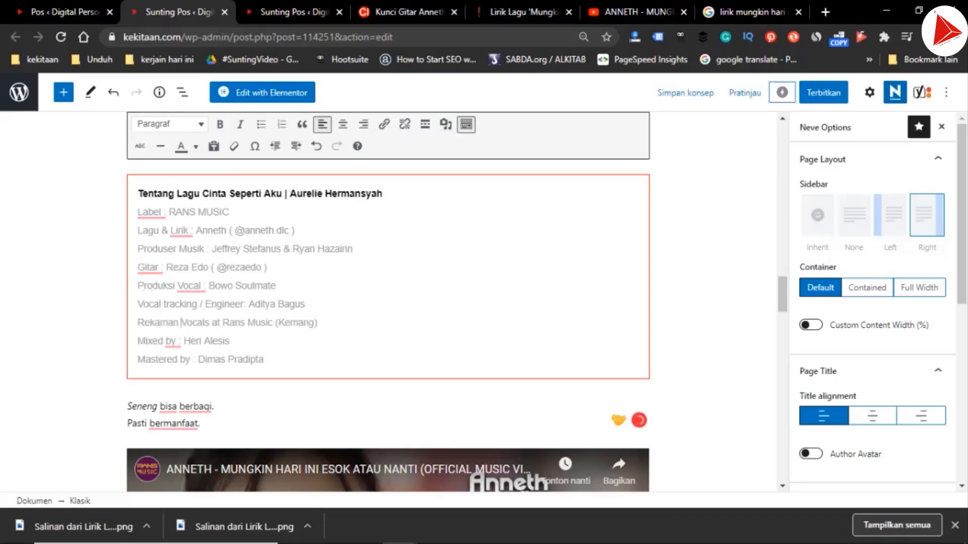
pyautogui.doubleClick(181, 322)
pyautogui.click(180, 323)
pyautogui.hotkey('shift', 'Right')
pyautogui.write('k')
pyautogui.press('Right')
pyautogui.press('BackSpace')
# Shorten the credit label "Mixed by" to "Mixing" and "Mastered by" to "Master"
pyautogui.press('Down')
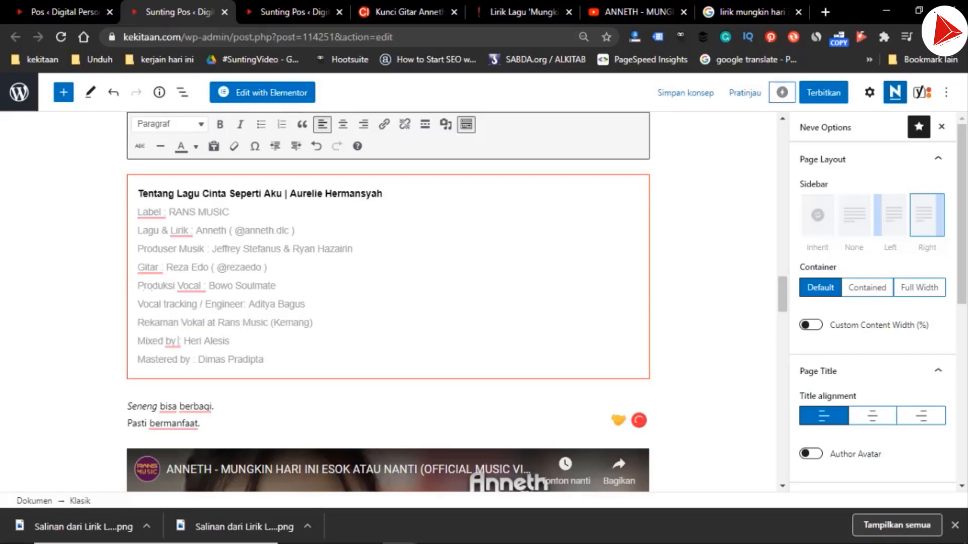
pyautogui.hotkey('shift', 'Left')
pyautogui.hotkey('shift', 'Left')
pyautogui.hotkey('shift', 'Left')
pyautogui.hotkey('shift', 'Left')
pyautogui.hotkey('shift', 'Left')
pyautogui.write('ing')
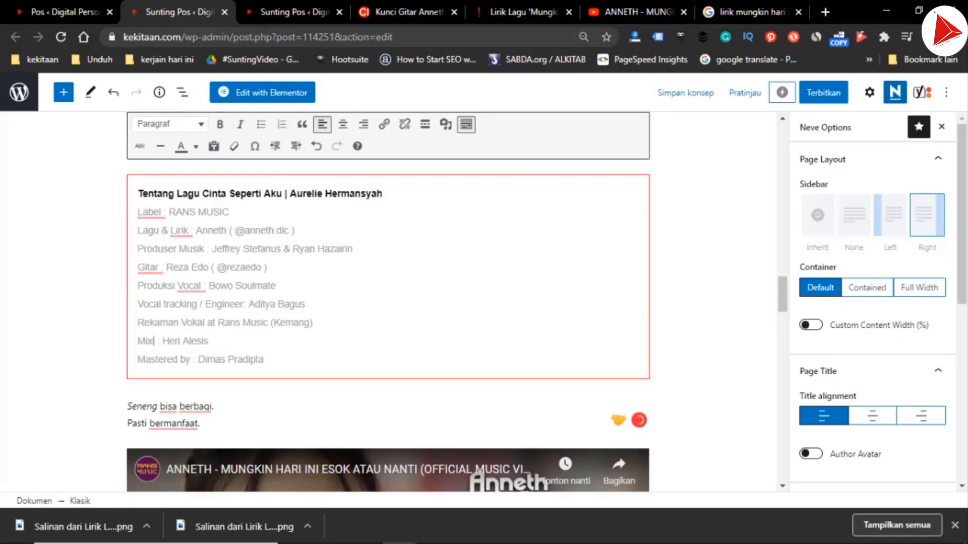
pyautogui.hotkey('shift', 'Right')
pyautogui.hotkey('shift', 'Right')
pyautogui.hotkey('shift', 'Right')
pyautogui.hotkey('shift', 'Right')
pyautogui.hotkey('shift', 'Right')
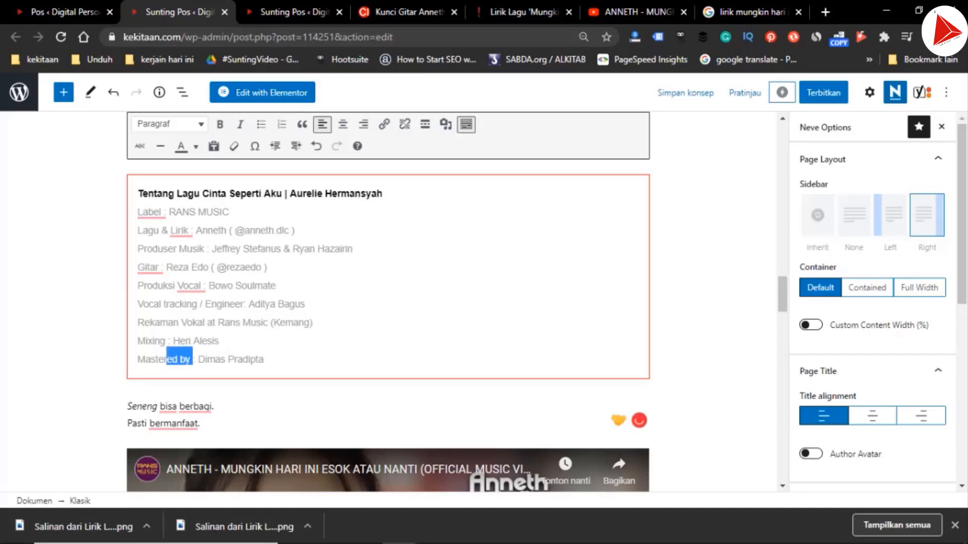
pyautogui.press('BackSpace')
# Copy "Mungkin Hari Ini esok atau nanti | Anneth Dellicia Nasution" from the post title over the old song and artist in the "Tentang Lagu" heading
pyautogui.hotkey('ctrl', 'Home')
pyautogui.click(211, 166)
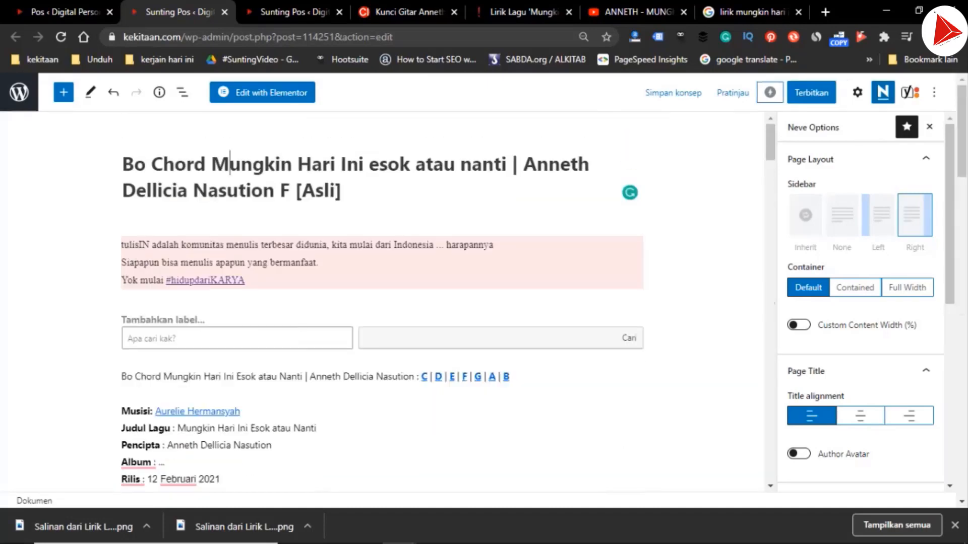
pyautogui.scroll(-15, 217, 169)
pyautogui.scroll(-10, 217, 169)
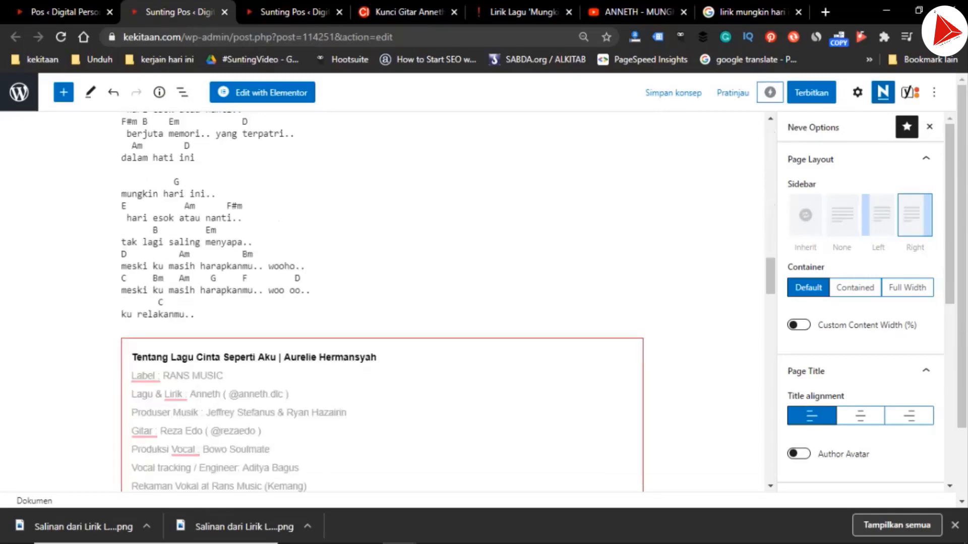
pyautogui.click(206, 230)
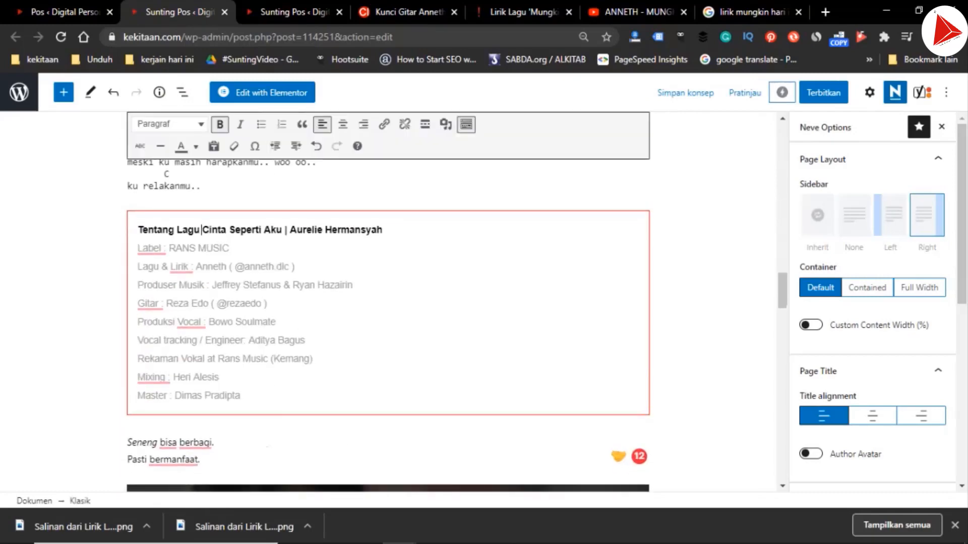
pyautogui.hotkey('ctrl', 'shift', 'Right')
pyautogui.hotkey('ctrl', 'shift', 'Right')
pyautogui.hotkey('ctrl', 'shift', 'Right')
# Replace the first "Cinta Seperti Aku Aurelie Hermansyah" in the "Kata kunci lain" box with "Mungkin Hari Ini esok atau nanti Anneth Dellicia Nasution", without the separator bar
pyautogui.scroll(-14, 206, 230)
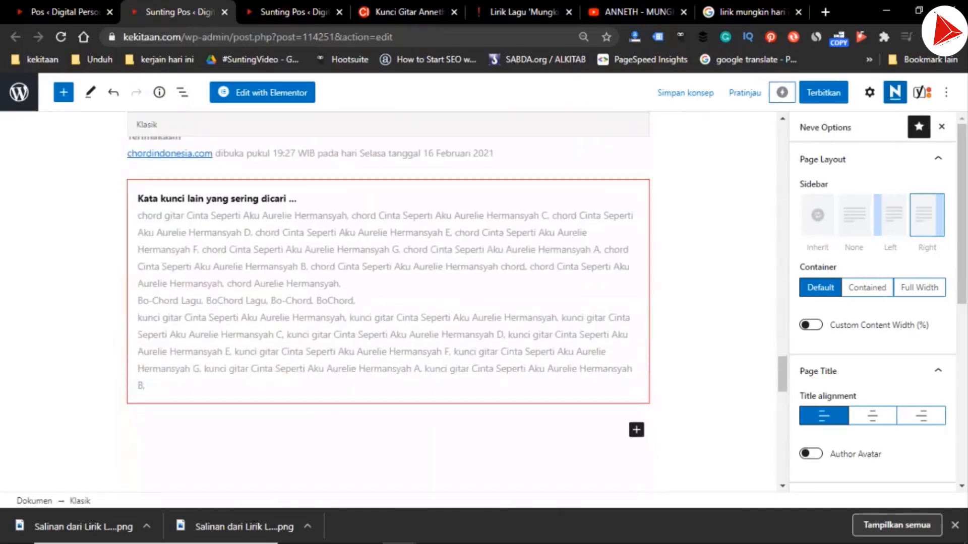
pyautogui.scroll(1, 388, 303)
pyautogui.click(201, 275)
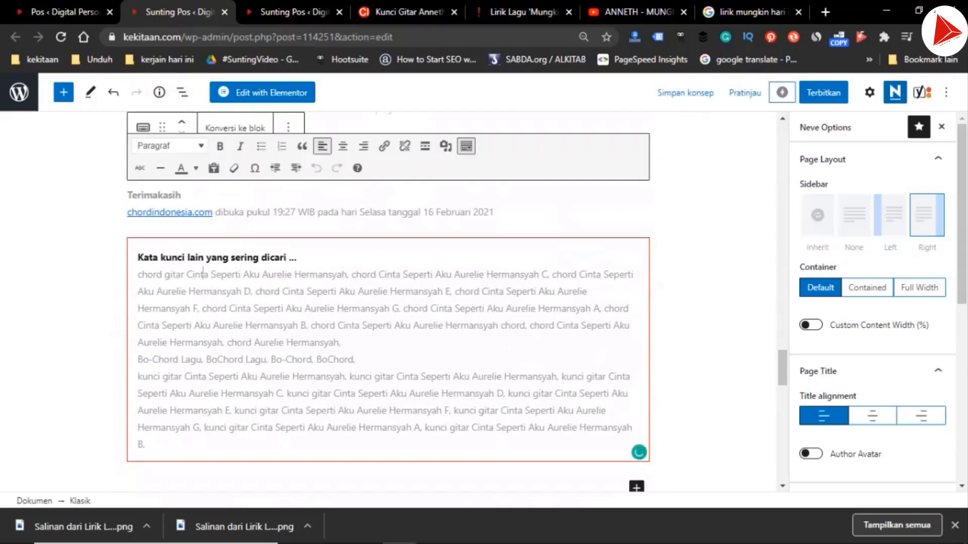
pyautogui.press('Left')
pyautogui.press('Left')
pyautogui.press('Left')
pyautogui.hotkey('ctrl', 'shift', 'Right')
pyautogui.hotkey('ctrl', 'shift', 'Right')
pyautogui.hotkey('ctrl', 'shift', 'Right')
pyautogui.hotkey('ctrl', 'shift', 'Right')
pyautogui.hotkey('ctrl', 'shift', 'Right')
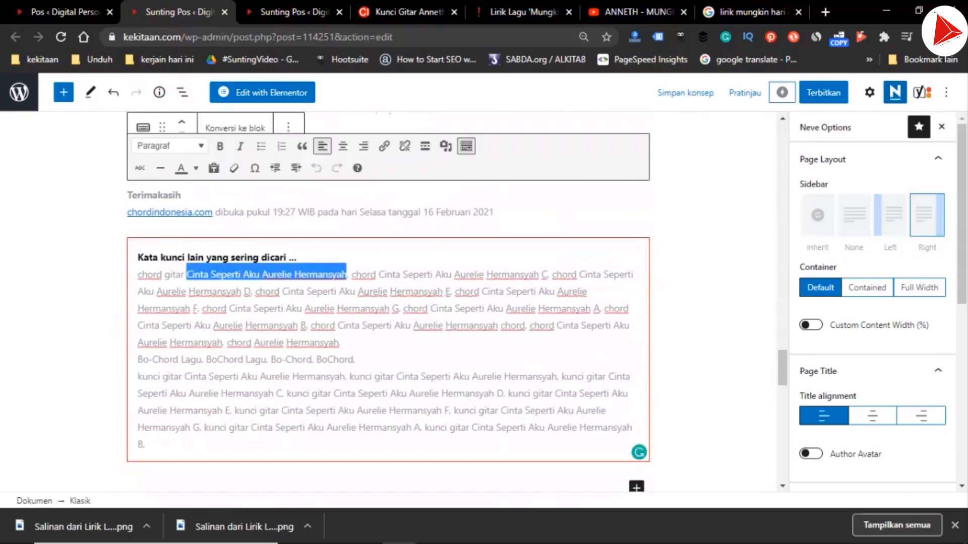
pyautogui.write('Mungkin Hari Ini esok atau nanti Anneth Dellicia Nasution')
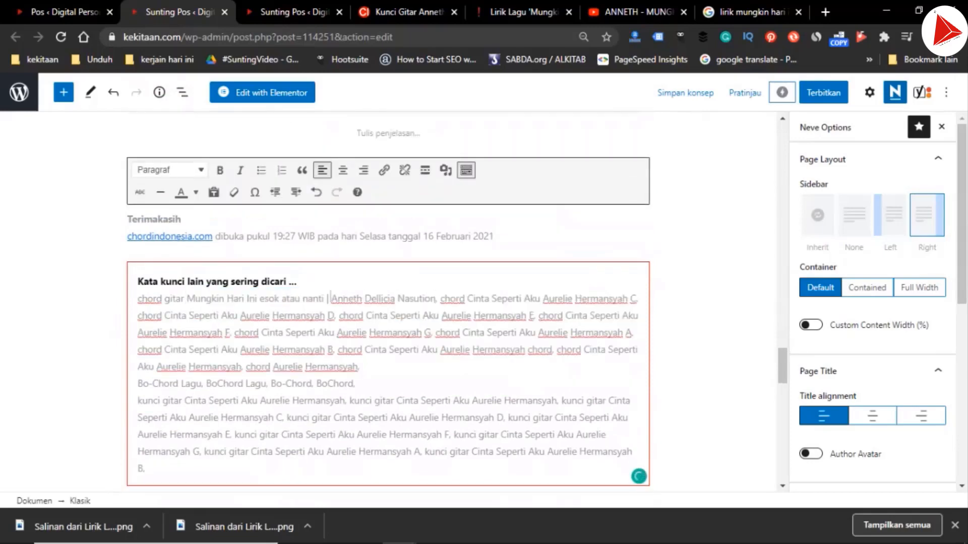
pyautogui.hotkey('shift', 'Left')
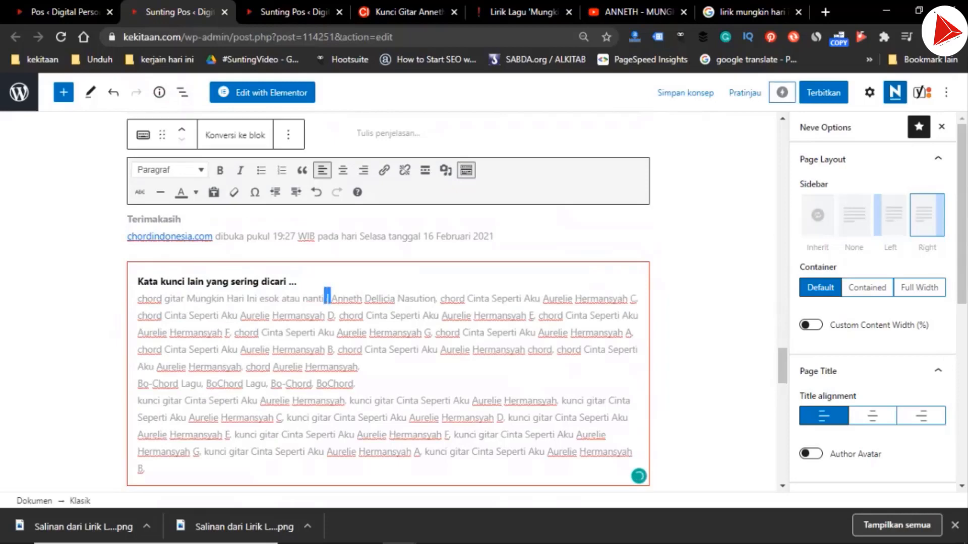
pyautogui.press('BackSpace')
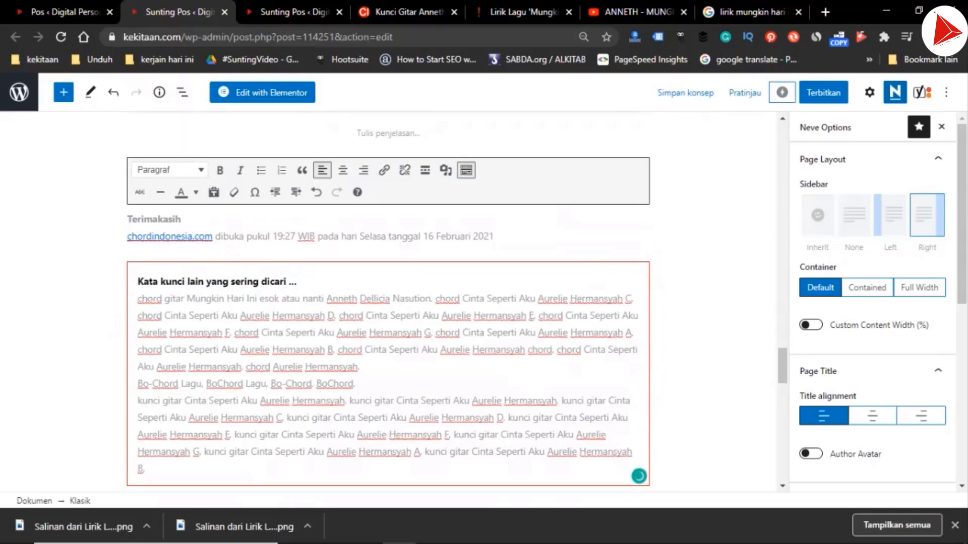
# Copy "Mungkin Hari Ini esok atau nanti Anneth Dellicia Nasution" from the first keyword over the old song and artist in the "chord" keyword ending in C
pyautogui.hotkey('ctrl', 'Left')
pyautogui.hotkey('ctrl', 'shift', 'Right')
pyautogui.hotkey('ctrl', 'shift', 'Right')
pyautogui.hotkey('ctrl', 'shift', 'Right')
pyautogui.hotkey('ctrl', 'shift', 'Right')
pyautogui.hotkey('ctrl', 'shift', 'Right')
pyautogui.hotkey('ctrl', 'shift', 'Right')
pyautogui.hotkey('ctrl', 'shift', 'Right')
pyautogui.hotkey('ctrl', 'shift', 'Right')
pyautogui.hotkey('ctrl', 'shift', 'Right')
pyautogui.hotkey('ctrl', 'c')
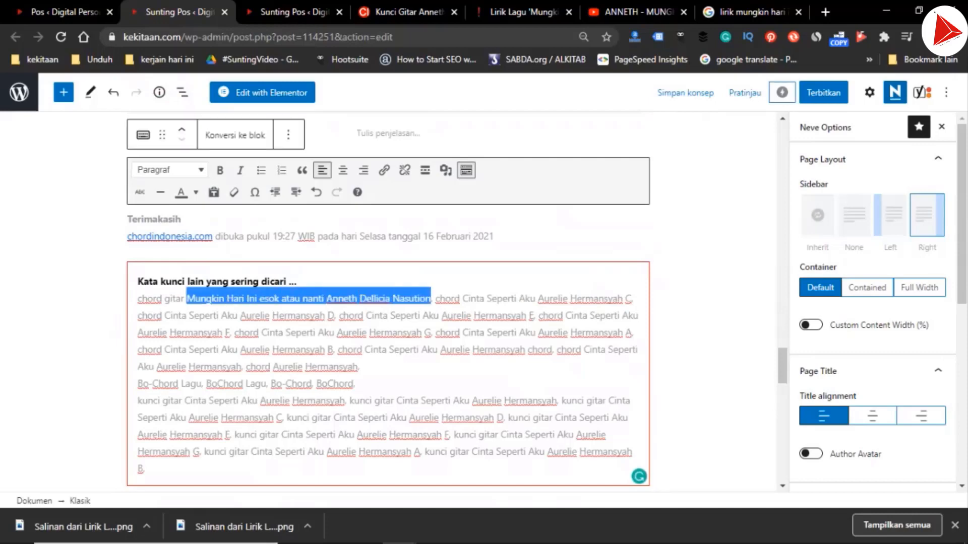
pyautogui.hotkey('ctrl', 'Right')
pyautogui.hotkey('ctrl', 'Right')
pyautogui.hotkey('ctrl', 'shift', 'Right')
pyautogui.hotkey('ctrl', 'shift', 'Right')
pyautogui.hotkey('ctrl', 'shift', 'Right')
pyautogui.hotkey('ctrl', 'shift', 'Right')
pyautogui.hotkey('ctrl', 'shift', 'Right')
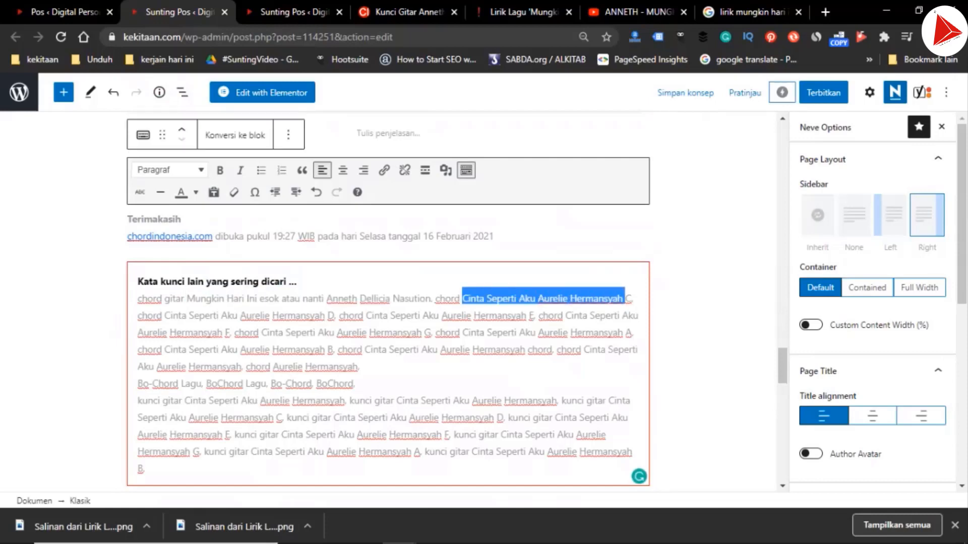
pyautogui.hotkey('shift', 'Left')
pyautogui.hotkey('ctrl', 'v')
# Replace the old song and artist with "Mungkin Hari Ini esok atau nanti Anneth Dellicia Nasution" in the "chord" keywords ending in D and E
pyautogui.hotkey('ctrl', 'shift', 'Right')
pyautogui.hotkey('ctrl', 'shift', 'Right')
pyautogui.hotkey('ctrl', 'shift', 'Right')
pyautogui.hotkey('ctrl', 'shift', 'Right')
pyautogui.hotkey('ctrl', 'shift', 'Right')
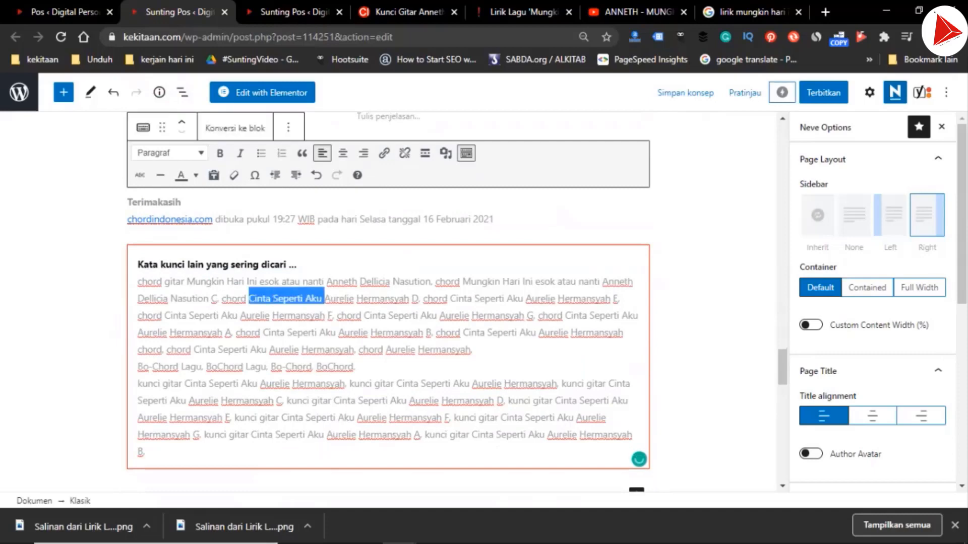
pyautogui.hotkey('shift', 'Left')
pyautogui.hotkey('ctrl', 'v')
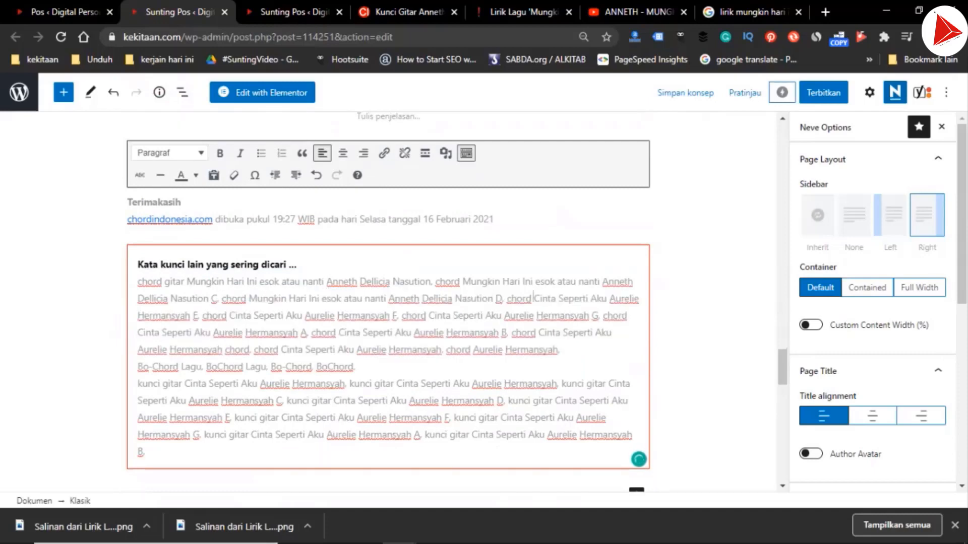
pyautogui.hotkey('ctrl', 'shift', 'Right')
pyautogui.hotkey('ctrl', 'shift', 'Right')
pyautogui.hotkey('ctrl', 'shift', 'Right')
pyautogui.hotkey('ctrl', 'shift', 'Right')
pyautogui.hotkey('ctrl', 'shift', 'Right')
pyautogui.hotkey('shift', 'Left')
pyautogui.hotkey('ctrl', 'v')
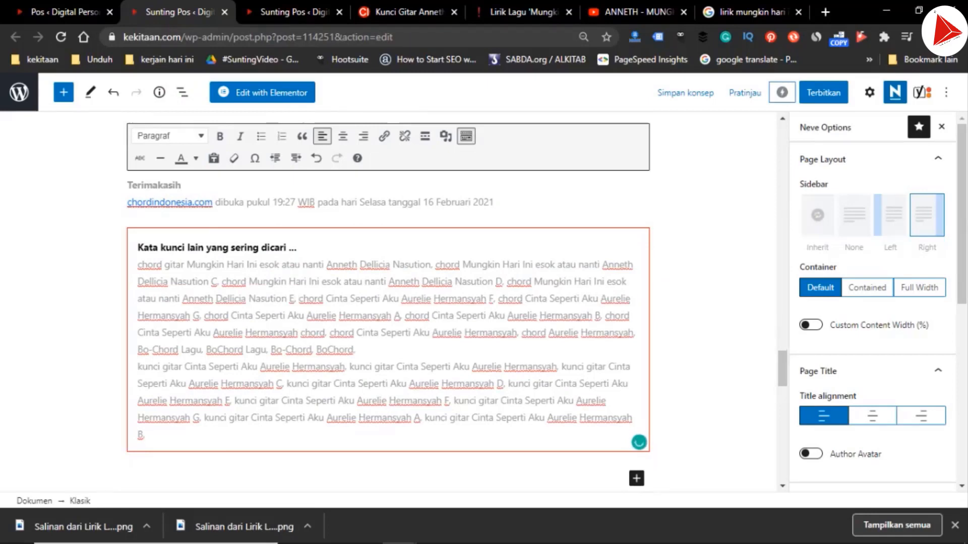
# Paste "Mungkin Hari Ini esok atau nanti Anneth Dellicia Nasution" over "Cinta Seperti Aku Aurelie Hermansyah" in the "chord" keywords for F and G
pyautogui.hotkey('ctrl', 'shift', 'Right')
pyautogui.hotkey('ctrl', 'shift', 'Right')
pyautogui.hotkey('ctrl', 'shift', 'Right')
pyautogui.hotkey('ctrl', 'shift', 'Right')
pyautogui.hotkey('ctrl', 'shift', 'Right')
pyautogui.hotkey('shift', 'Left')
pyautogui.hotkey('ctrl', 'v')
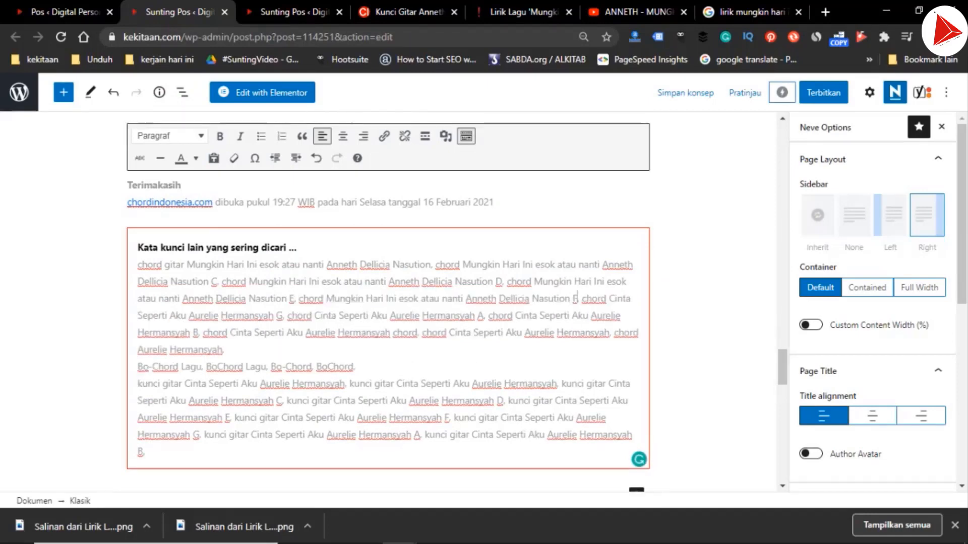
pyautogui.hotkey('ctrl', 'Right')
pyautogui.hotkey('ctrl', 'Right')
pyautogui.hotkey('ctrl', 'shift', 'Right')
pyautogui.hotkey('ctrl', 'shift', 'Right')
pyautogui.hotkey('ctrl', 'shift', 'Right')
pyautogui.hotkey('ctrl', 'shift', 'Right')
pyautogui.hotkey('ctrl', 'shift', 'Right')
pyautogui.hotkey('shift', 'Left')
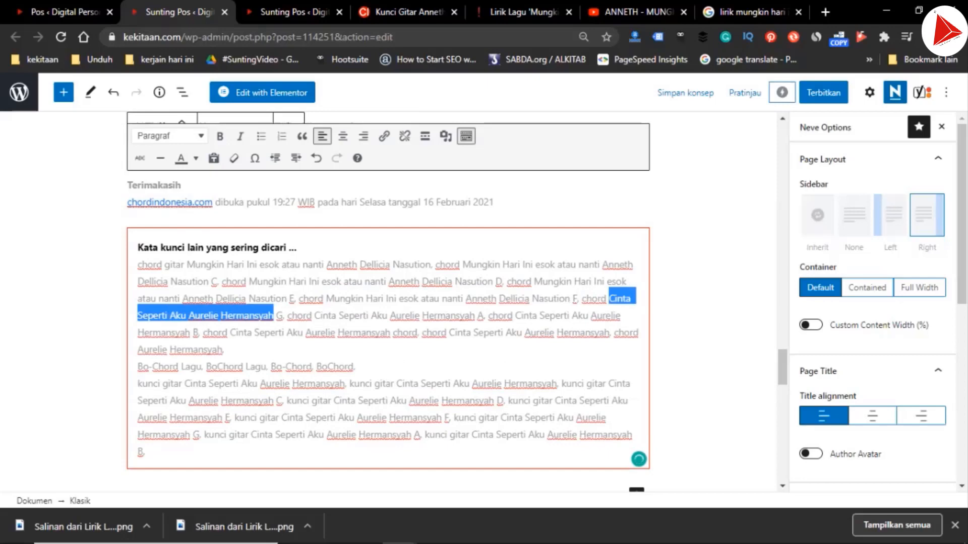
pyautogui.hotkey('ctrl', 'v')
# Replace "Cinta Seperti Aku Aurelie Hermansyah" with the copied new song and artist in the "chord" keywords ending in A and B
pyautogui.hotkey('ctrl', 'shift', 'Right')
pyautogui.hotkey('ctrl', 'shift', 'Right')
pyautogui.hotkey('ctrl', 'shift', 'Right')
pyautogui.hotkey('ctrl', 'shift', 'Right')
pyautogui.hotkey('ctrl', 'shift', 'Right')
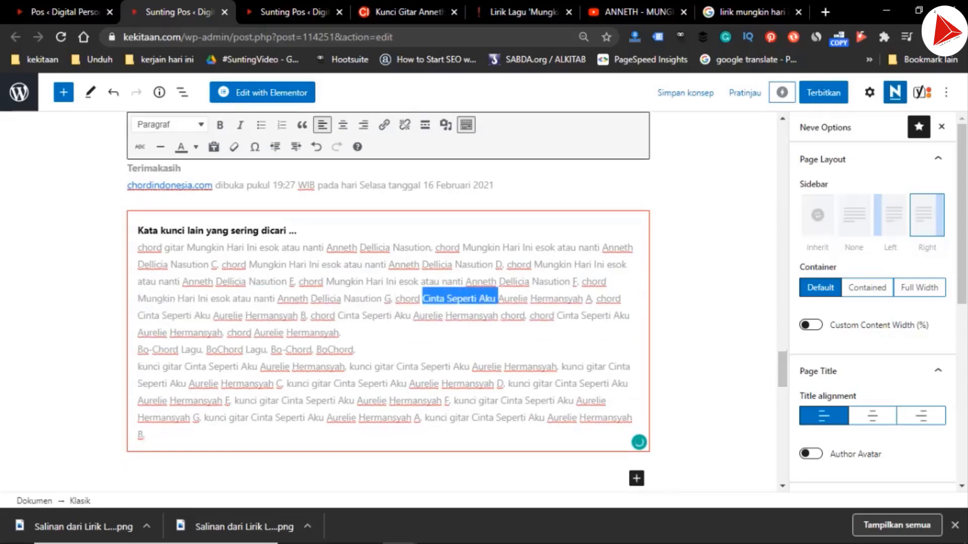
pyautogui.hotkey('shift', 'Left')
pyautogui.hotkey('ctrl', 'v')
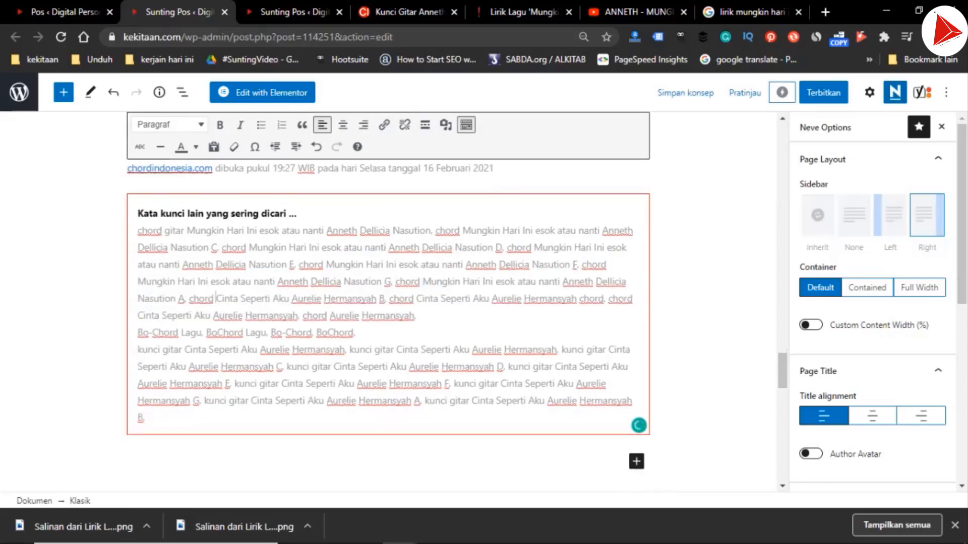
pyautogui.hotkey('ctrl', 'shift', 'Right')
pyautogui.hotkey('ctrl', 'shift', 'Right')
pyautogui.hotkey('ctrl', 'shift', 'Right')
pyautogui.hotkey('ctrl', 'shift', 'Right')
pyautogui.hotkey('ctrl', 'shift', 'Right')
pyautogui.hotkey('shift', 'Left')
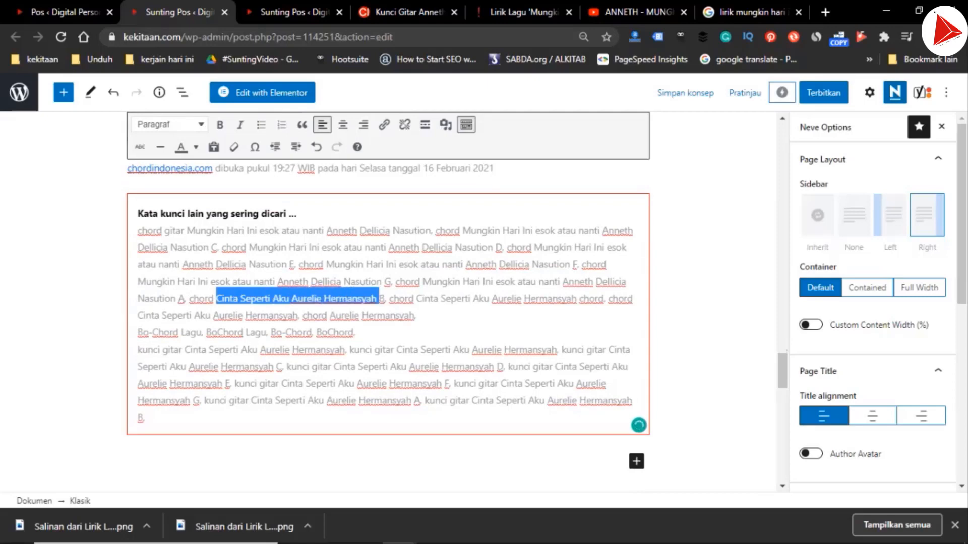
pyautogui.hotkey('ctrl', 'v')
# Paste the new song and artist over "Cinta Seperti Aku Aurelie Hermansyah" in the keyword ending in "chord" and the "chord" keyword following it
pyautogui.hotkey('ctrl', 'shift', 'Right')
pyautogui.hotkey('ctrl', 'shift', 'Right')
pyautogui.hotkey('ctrl', 'shift', 'Right')
pyautogui.hotkey('ctrl', 'shift', 'Right')
pyautogui.hotkey('ctrl', 'shift', 'Right')
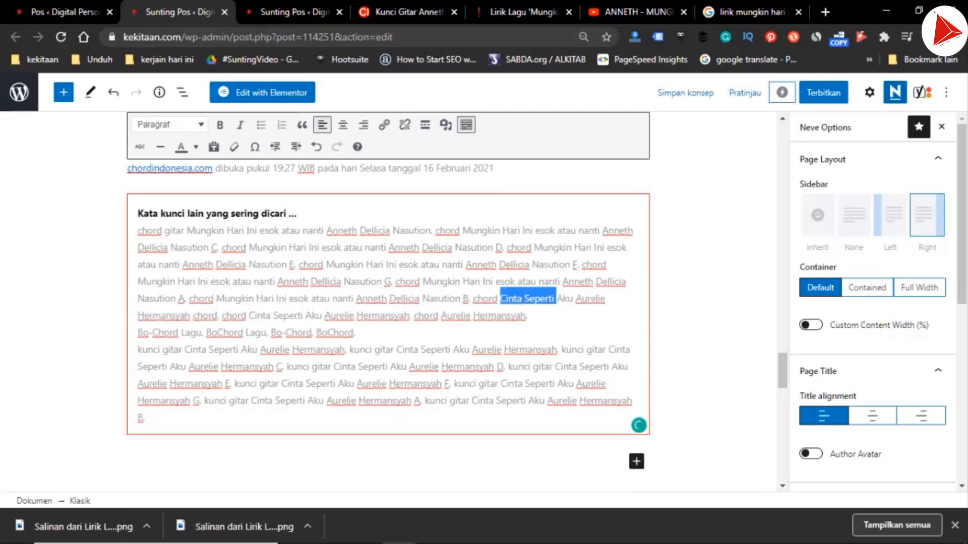
pyautogui.hotkey('shift', 'Left')
pyautogui.hotkey('ctrl', 'v')
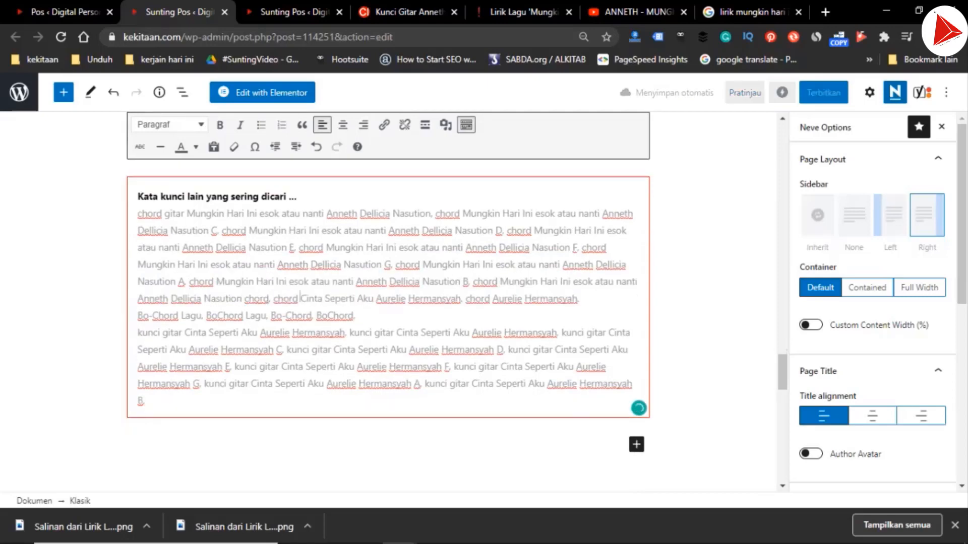
pyautogui.hotkey('ctrl', 'Right')
pyautogui.hotkey('ctrl', 'Right')
pyautogui.hotkey('ctrl', 'Right')
pyautogui.hotkey('ctrl', 'shift', 'Right')
pyautogui.hotkey('ctrl', 'shift', 'Right')
pyautogui.hotkey('ctrl', 'shift', 'Right')
pyautogui.hotkey('ctrl', 'shift', 'Right')
pyautogui.hotkey('ctrl', 'shift', 'Right')
pyautogui.hotkey('ctrl', 'v')
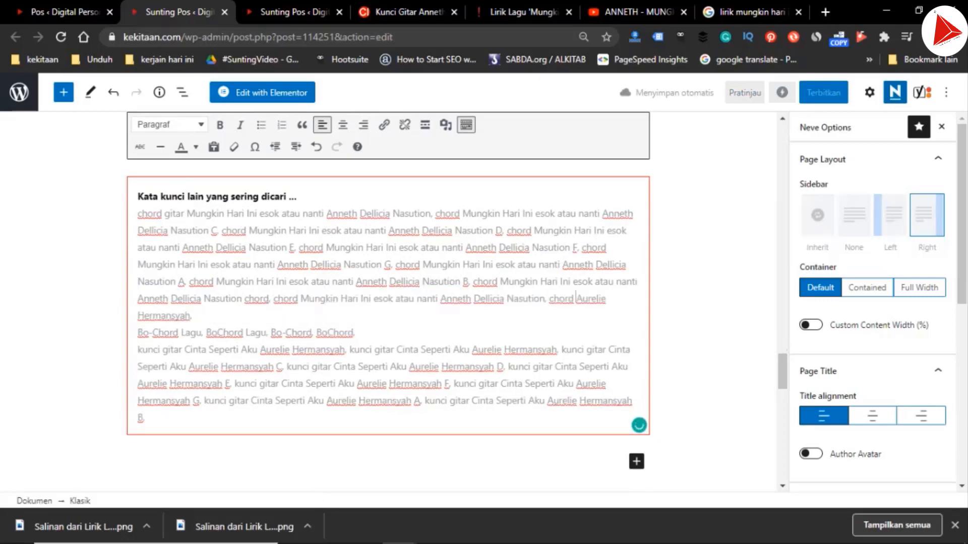
# Replace "Aurelie Hermansyah" in the last artist-only "chord" keyword with "Anneth Dellicia Nasution", without the song title
pyautogui.hotkey('ctrl', 'Right')
pyautogui.hotkey('ctrl', 'Right')
pyautogui.hotkey('ctrl', 'shift', 'Right')
pyautogui.hotkey('ctrl', 'shift', 'Right')
pyautogui.hotkey('ctrl', 'v')
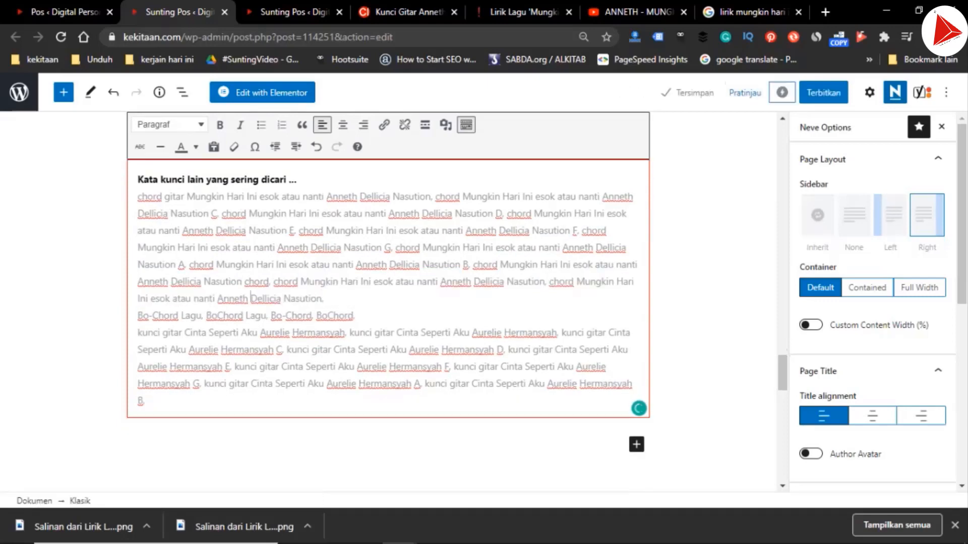
pyautogui.hotkey('ctrl', 'shift', 'Left')
pyautogui.hotkey('ctrl', 'shift', 'Left')
pyautogui.hotkey('ctrl', 'shift', 'Left')
pyautogui.hotkey('ctrl', 'shift', 'Left')
pyautogui.hotkey('ctrl', 'shift', 'Left')
pyautogui.hotkey('ctrl', 'shift', 'Left')
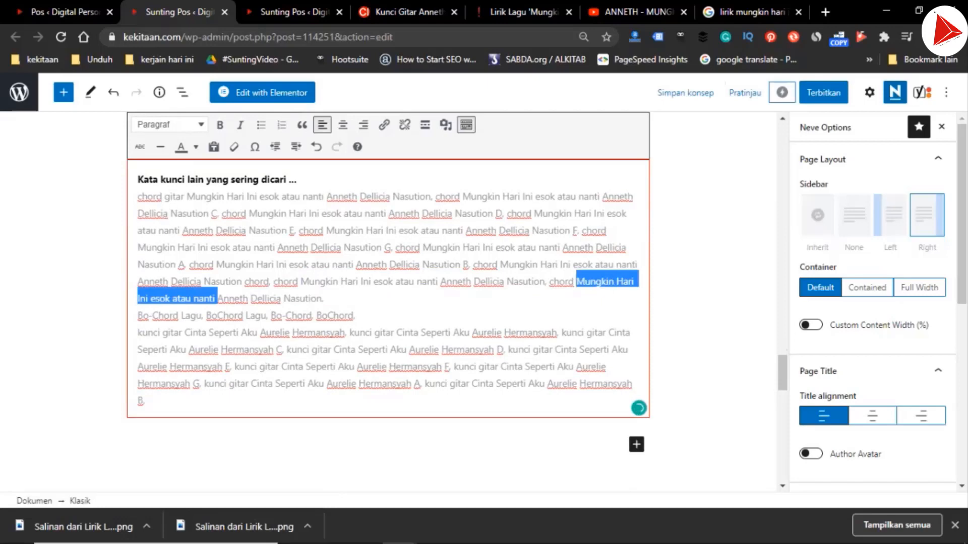
pyautogui.press('BackSpace')
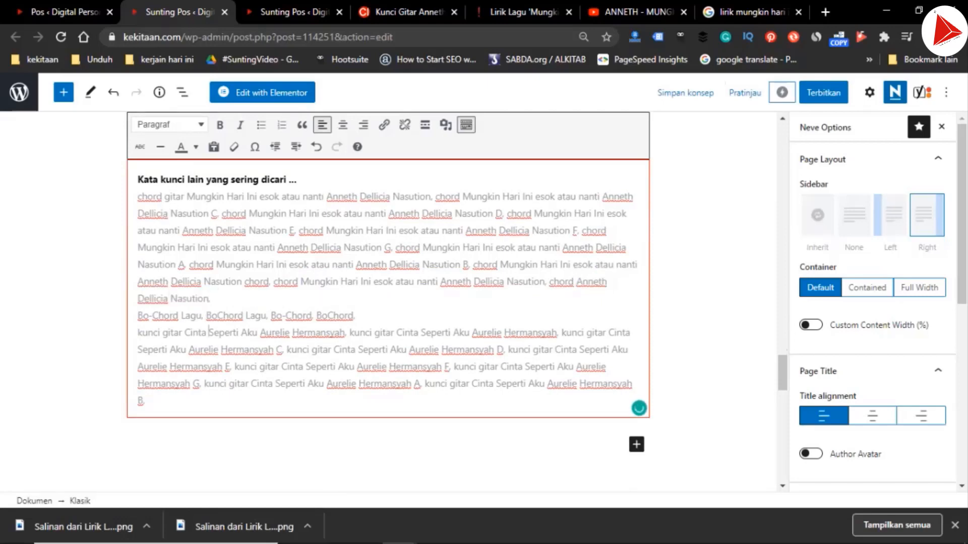
# Replace the old song and artist with "Mungkin Hari Ini esok atau nanti Anneth Dellicia Nasution" in the first two "kunci gitar" keywords
pyautogui.hotkey('ctrl', 'shift', 'Right')
pyautogui.hotkey('ctrl', 'shift', 'Right')
pyautogui.hotkey('ctrl', 'shift', 'Right')
pyautogui.hotkey('ctrl', 'shift', 'Right')
pyautogui.hotkey('ctrl', 'shift', 'Right')
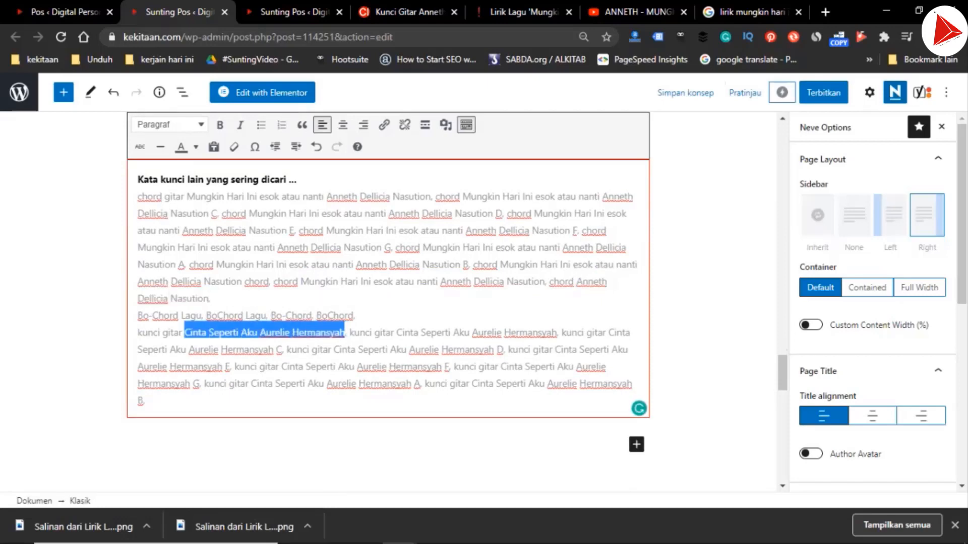
pyautogui.hotkey('ctrl', 'v')
pyautogui.hotkey('ctrl', 'shift', 'Right')
pyautogui.hotkey('ctrl', 'shift', 'Right')
pyautogui.hotkey('ctrl', 'shift', 'Right')
pyautogui.hotkey('ctrl', 'shift', 'Right')
pyautogui.hotkey('ctrl', 'shift', 'Right')
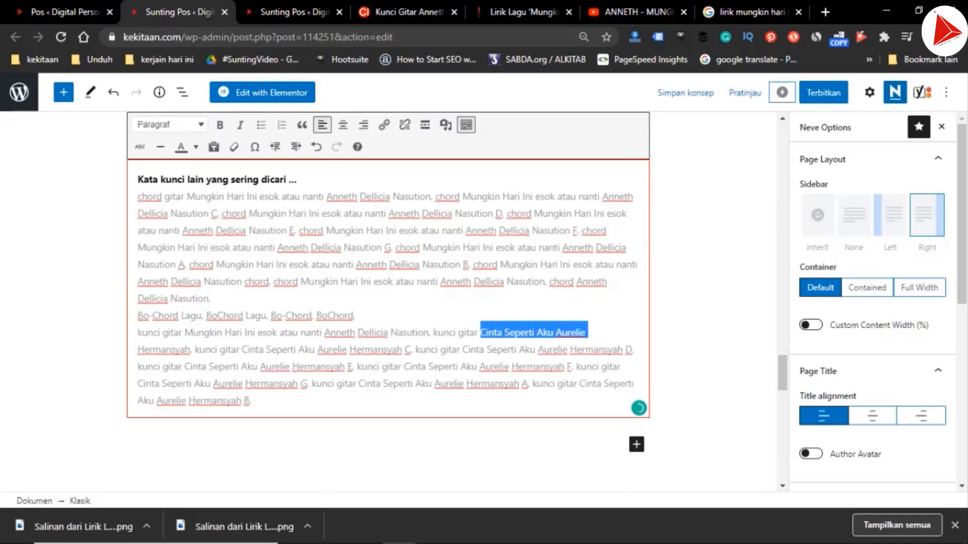
pyautogui.hotkey('ctrl', 'v')
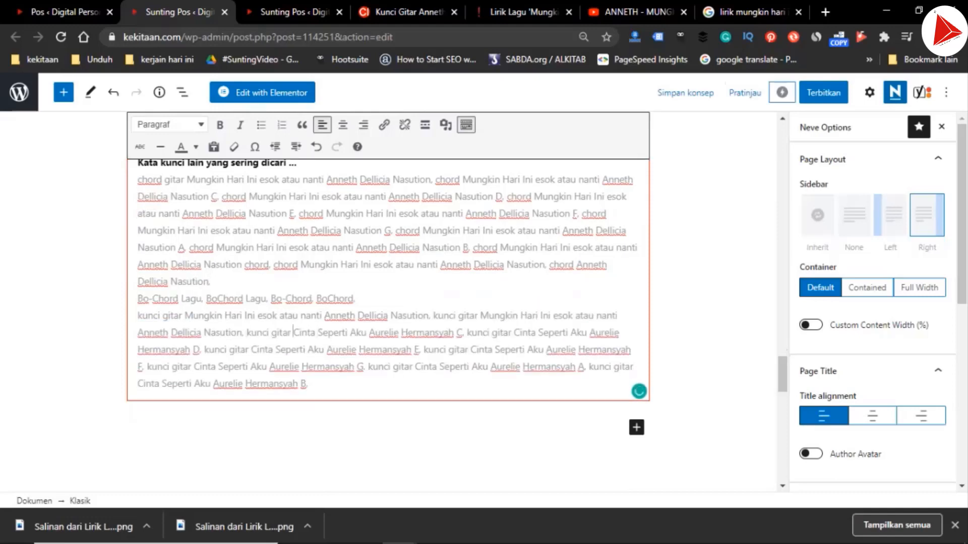
# Paste the new song and artist over "Cinta Seperti Aku Aurelie Hermansyah" in the "kunci gitar" keywords ending in C and D
pyautogui.hotkey('ctrl', 'shift', 'Right')
pyautogui.hotkey('ctrl', 'shift', 'Right')
pyautogui.hotkey('ctrl', 'shift', 'Right')
pyautogui.hotkey('ctrl', 'shift', 'Right')
pyautogui.hotkey('ctrl', 'shift', 'Right')
pyautogui.hotkey('ctrl', 'v')
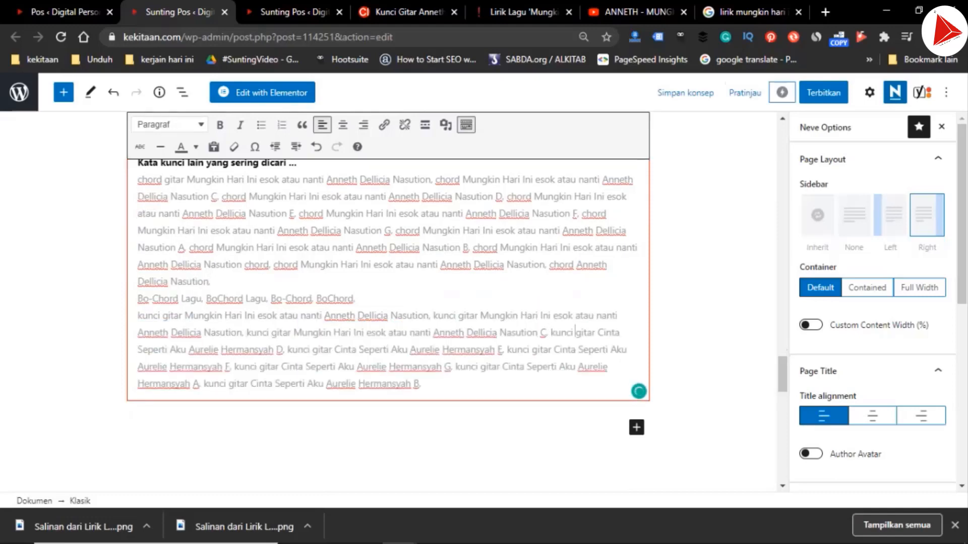
pyautogui.hotkey('ctrl', 'shift', 'Right')
pyautogui.hotkey('ctrl', 'shift', 'Right')
pyautogui.hotkey('ctrl', 'shift', 'Right')
pyautogui.hotkey('ctrl', 'shift', 'Right')
pyautogui.hotkey('ctrl', 'shift', 'Right')
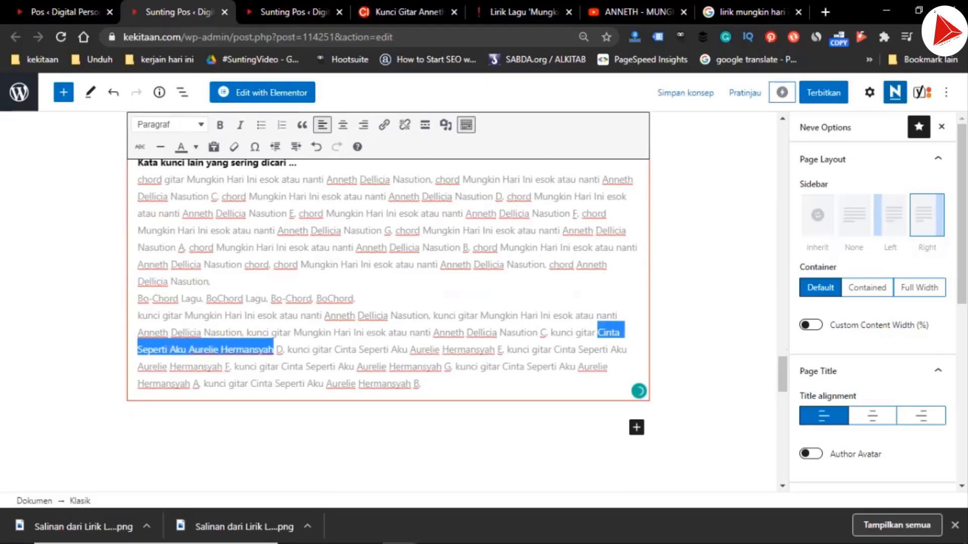
pyautogui.hotkey('ctrl', 'v')
# Replace "Cinta Seperti Aku Aurelie Hermansyah" with the new song and artist in the "kunci gitar" keyword ending in E
pyautogui.hotkey('ctrl', 'Right')
pyautogui.hotkey('ctrl', 'Right')
pyautogui.hotkey('ctrl', 'shift', 'Right')
pyautogui.hotkey('ctrl', 'shift', 'Right')
pyautogui.hotkey('ctrl', 'shift', 'Right')
pyautogui.hotkey('ctrl', 'shift', 'Right')
pyautogui.hotkey('ctrl', 'shift', 'Right')
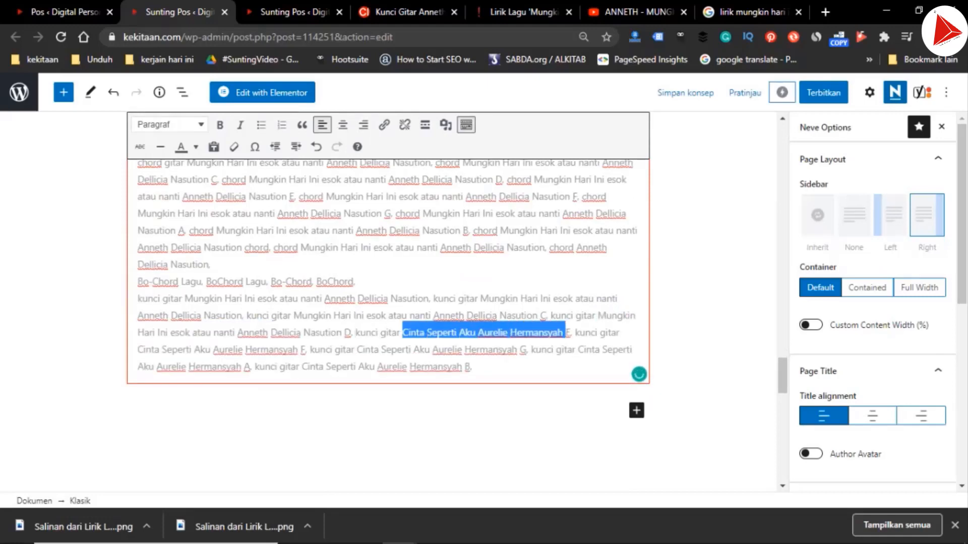
pyautogui.hotkey('shift', 'Left')
pyautogui.hotkey('ctrl', 'v')
# Replace the old song and artist with "Mungkin Hari Ini esok atau nanti Anneth Dellicia Nasution" in the "kunci gitar" keyword ending in F
pyautogui.hotkey('ctrl', 'Right')
pyautogui.hotkey('ctrl', 'Right')
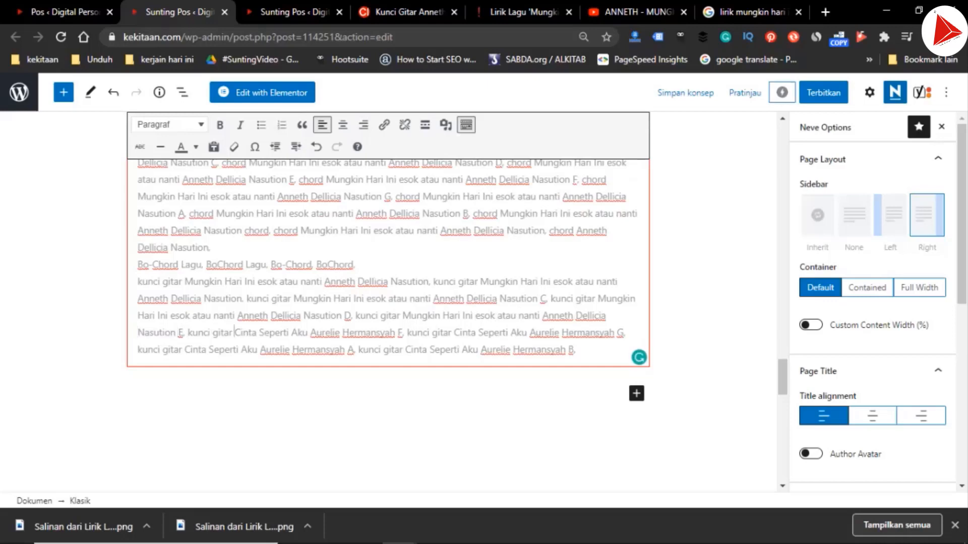
pyautogui.hotkey('ctrl', 'shift', 'Right')
pyautogui.hotkey('ctrl', 'shift', 'Right')
pyautogui.hotkey('ctrl', 'shift', 'Right')
pyautogui.hotkey('ctrl', 'shift', 'Right')
pyautogui.hotkey('ctrl', 'shift', 'Right')
pyautogui.hotkey('shift', 'Left')
pyautogui.hotkey('ctrl', 'v')
# Paste the new song and artist over "Cinta Seperti Aku Aurelie Hermansyah" in the "kunci gitar" keyword ending in G
pyautogui.hotkey('ctrl', 'Right')
pyautogui.hotkey('ctrl', 'Right')
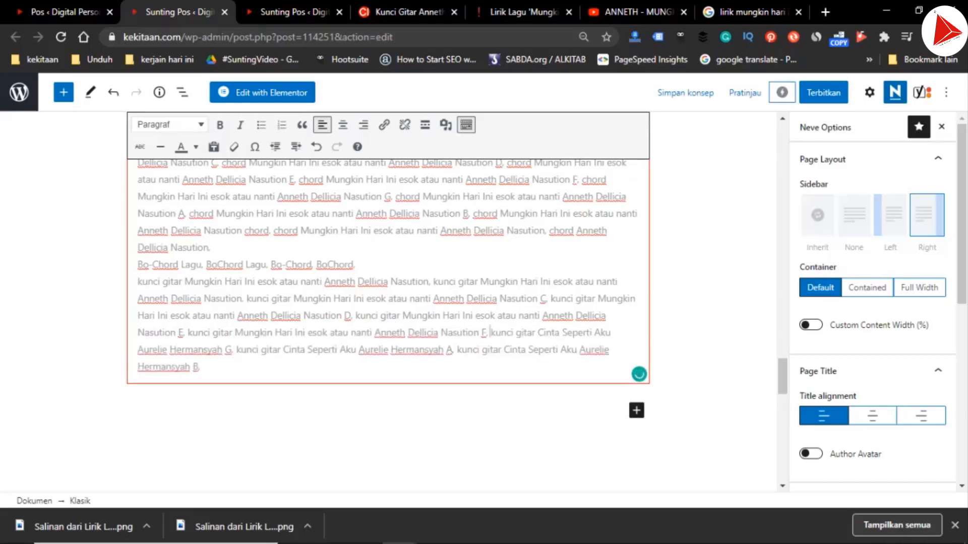
pyautogui.hotkey('ctrl', 'shift', 'Right')
pyautogui.hotkey('ctrl', 'shift', 'Right')
pyautogui.hotkey('ctrl', 'shift', 'Right')
pyautogui.hotkey('ctrl', 'shift', 'Right')
pyautogui.hotkey('ctrl', 'shift', 'Right')
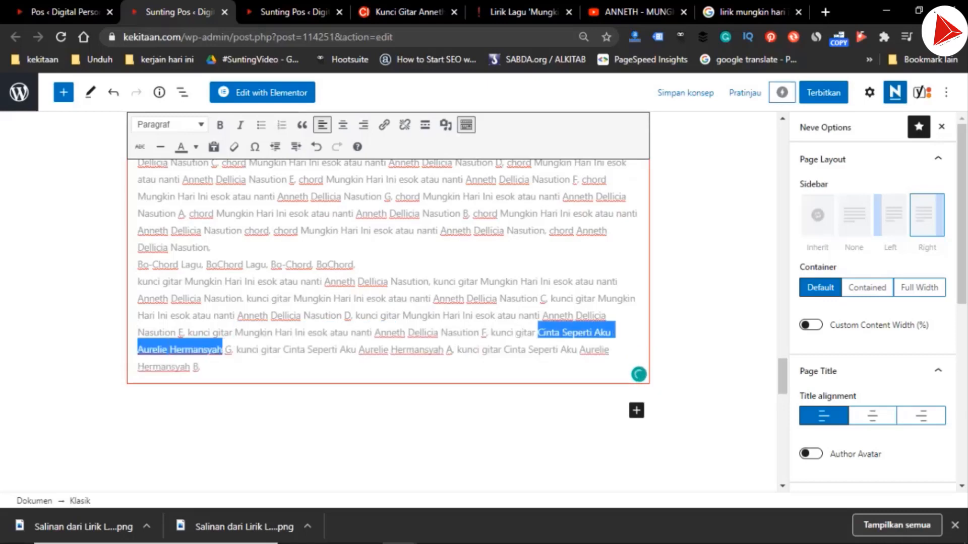
pyautogui.hotkey('ctrl', 'v')
# Update the "kunci gitar" keyword ending in A with "Mungkin Hari Ini esok atau nanti Anneth Dellicia Nasution" in place of the old song and artist
pyautogui.hotkey('ctrl', 'Right')
pyautogui.hotkey('ctrl', 'Right')
pyautogui.hotkey('ctrl', 'shift', 'Right')
pyautogui.hotkey('ctrl', 'shift', 'Right')
pyautogui.hotkey('ctrl', 'shift', 'Right')
pyautogui.hotkey('ctrl', 'shift', 'Right')
pyautogui.hotkey('ctrl', 'shift', 'Right')
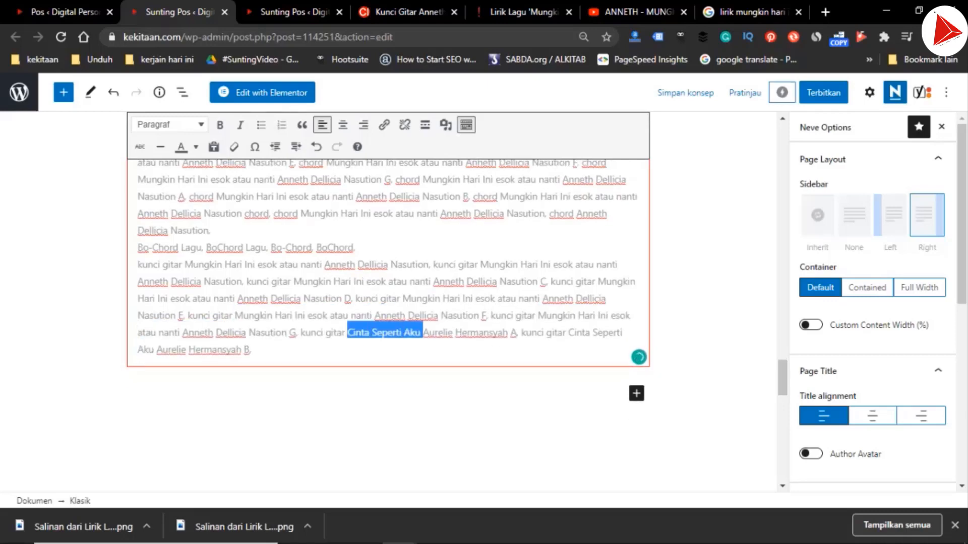
pyautogui.hotkey('shift', 'Left')
pyautogui.hotkey('ctrl', 'v')
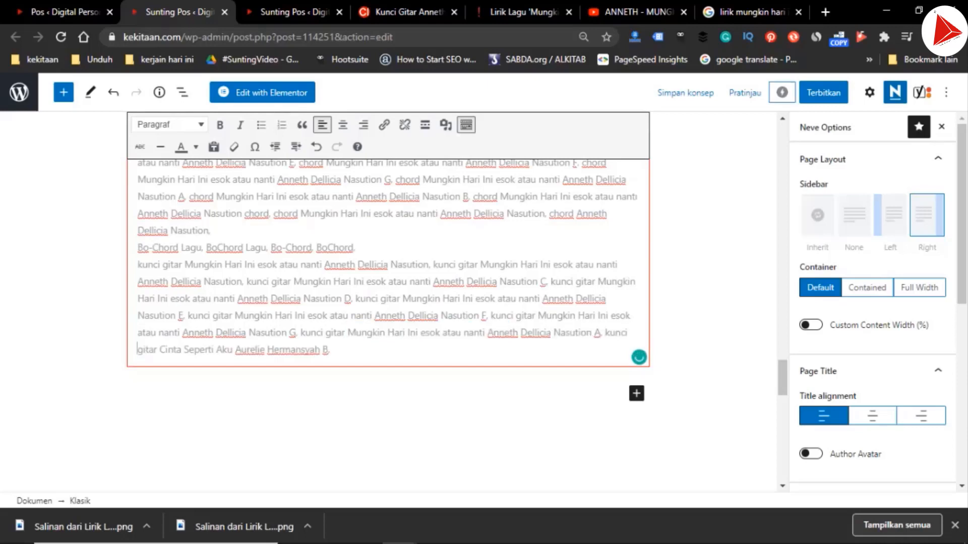
# Replace "Cinta Seperti Aku Aurelie Hermansyah" with the new song and artist in the final "kunci gitar" keyword, ending in B
pyautogui.hotkey('ctrl', 'Right')
pyautogui.hotkey('ctrl', 'shift', 'Right')
pyautogui.hotkey('ctrl', 'shift', 'Right')
pyautogui.hotkey('ctrl', 'shift', 'Right')
pyautogui.hotkey('ctrl', 'shift', 'Right')
pyautogui.hotkey('ctrl', 'shift', 'Right')
pyautogui.hotkey('shift', 'Left')
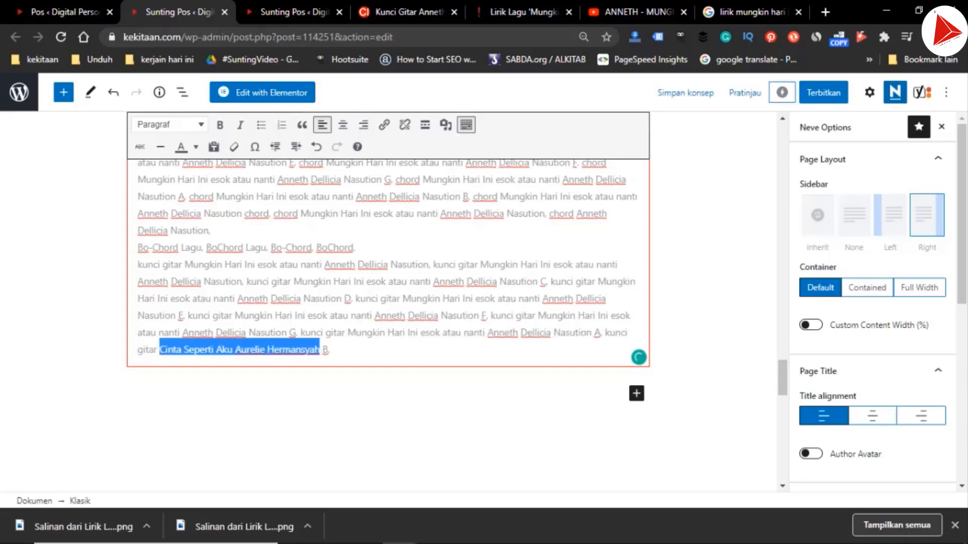
pyautogui.write('Mungkin Hari Ini esok atau nanti Anneth Dellicia Nasution')
pyautogui.press('Down')
pyautogui.press('Down')
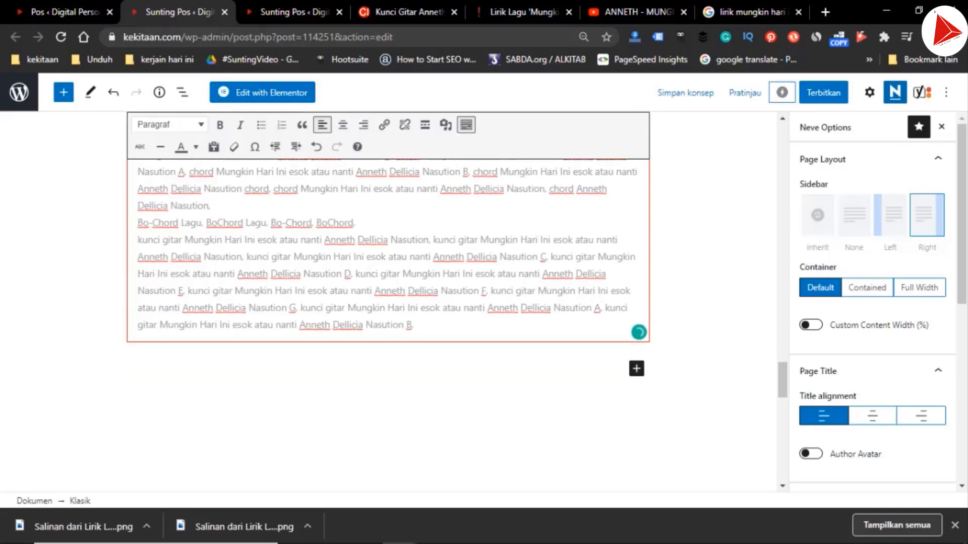
# Set the Yoast SEO main keyphrase to "Chord Mungkin Hari Ini esok atau nanti Anneth Dellicia Nasution F"
pyautogui.scroll(-4, 388, 303)
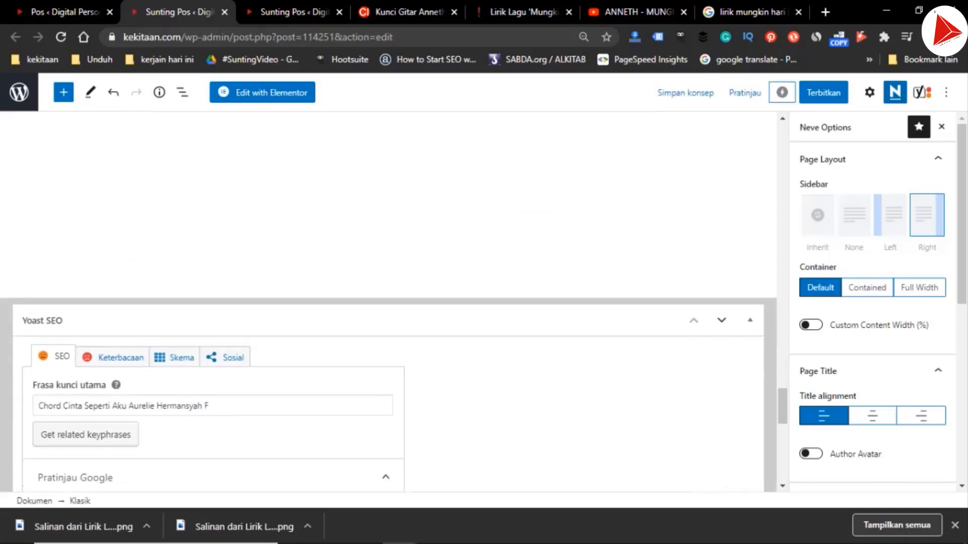
pyautogui.moveTo(63, 406); pyautogui.dragTo(204, 405)
pyautogui.write('Mungkin Hari Ini esok atau nanti Anneth Dellicia Nasution')
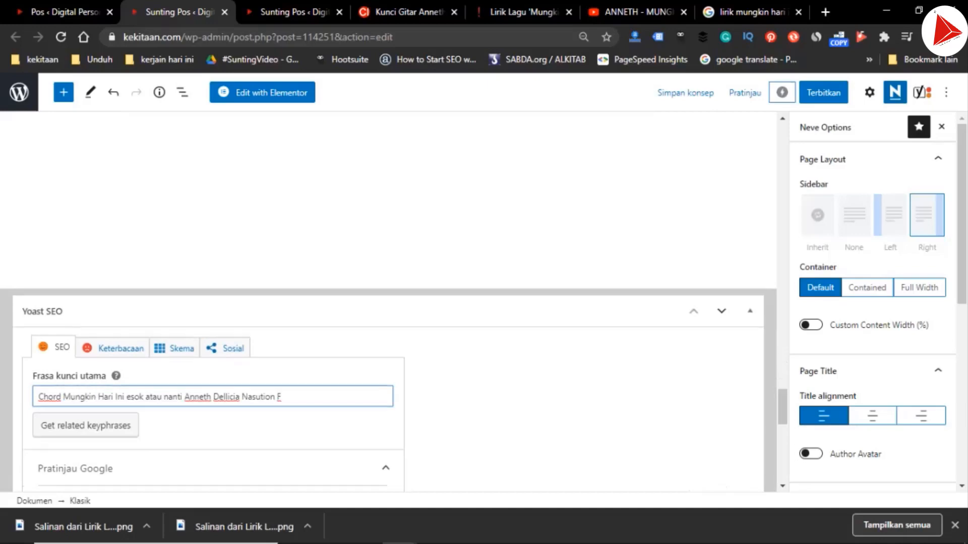
# Change the post's slug to "chord Mungkin Hari Ini esok atau nanti Anneth Dellicia Nasution f", dropping the "-2" ending
pyautogui.scroll(-3, 389, 302)
pyautogui.scroll(-6, 388, 303)
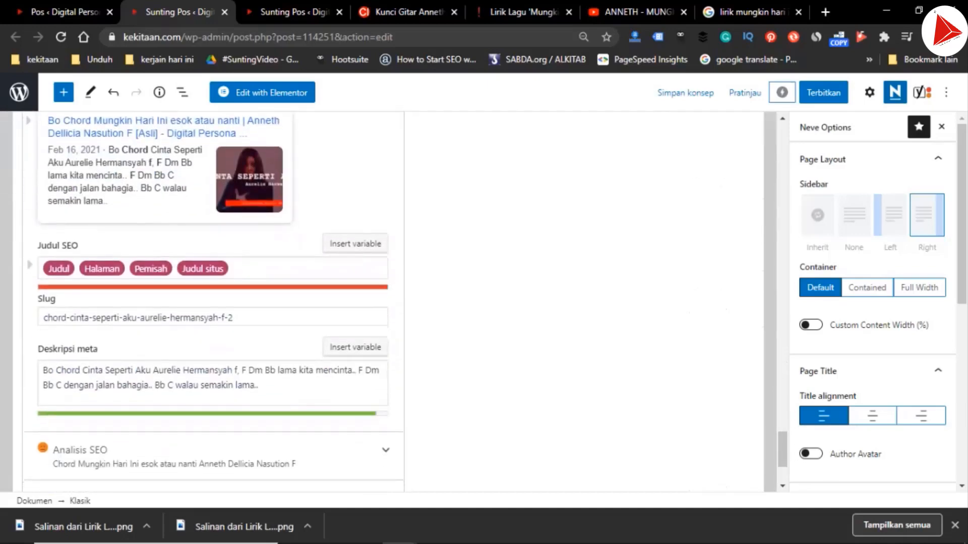
pyautogui.tripleClick(75, 318)
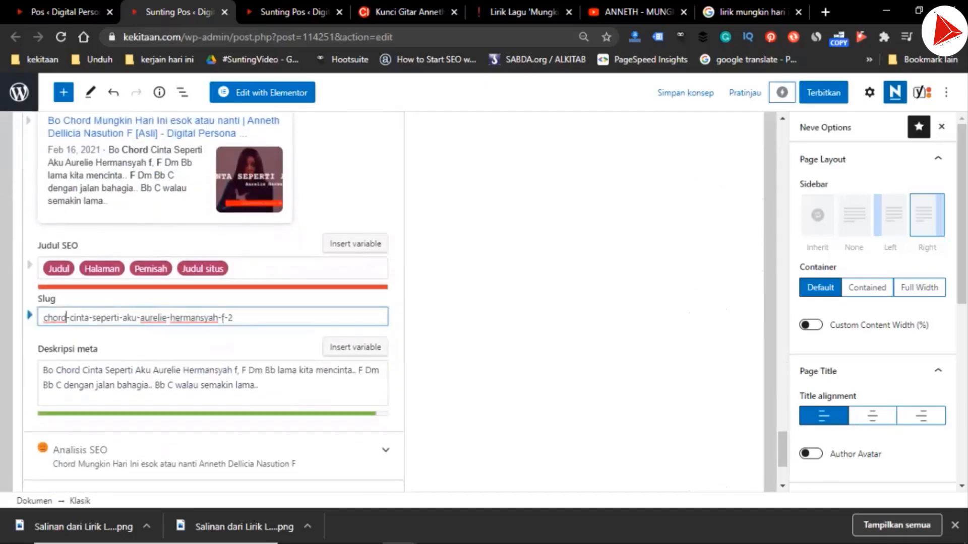
pyautogui.write('chord Mungkin Hari Ini esok atau nanti Anneth Dellicia Nasution f')
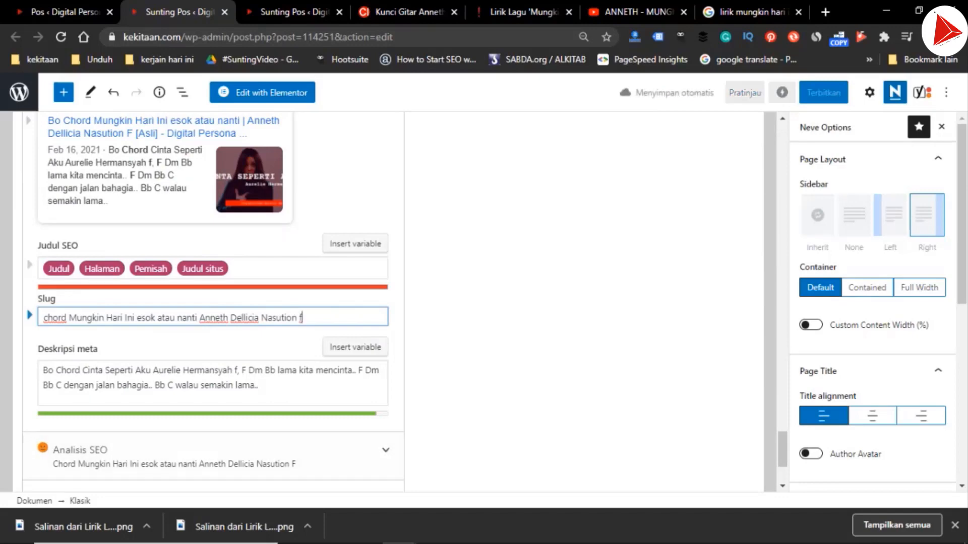
# Replace the old song and artist in the meta description with "Mungkin Hari Ini esok atau nanti Anneth Dellicia Nasution"
pyautogui.click(82, 370)
pyautogui.moveTo(82, 370); pyautogui.dragTo(234, 370)
pyautogui.write('Mungkin Hari Ini esok atau nanti Anneth Dellicia Nasution')
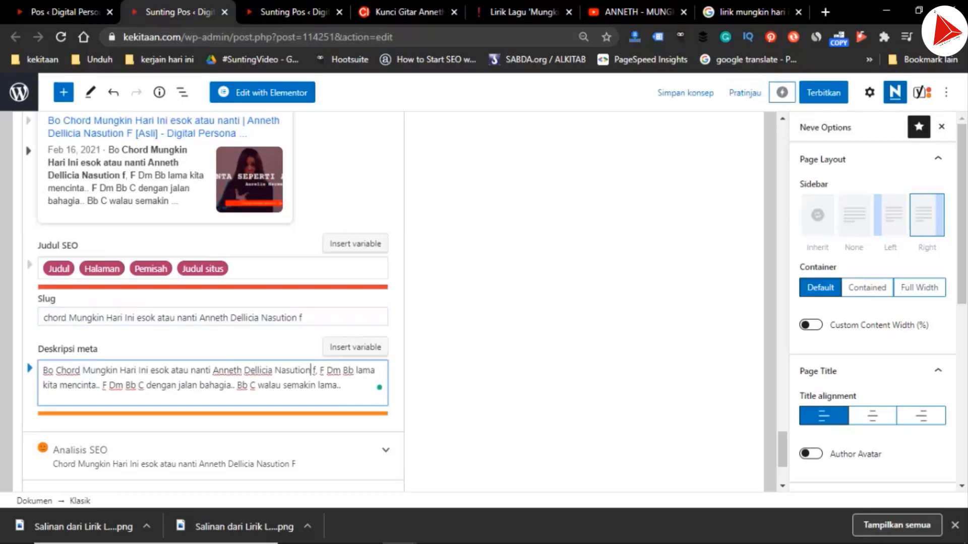
# Copy the first four chord and lyric lines of Bait 1, from "F Am Bb Am" to "setiap hari.. kita disini.."
pyautogui.scroll(15, 393, 302)
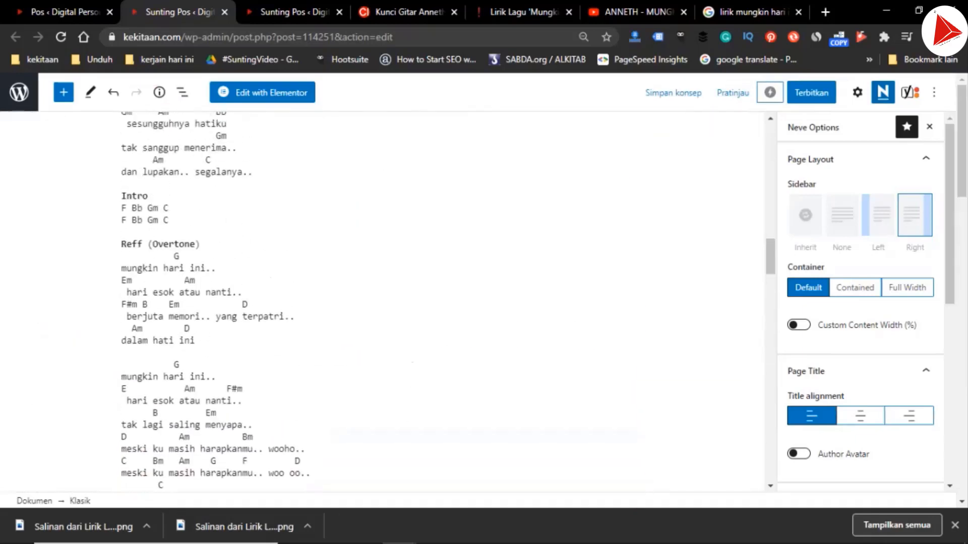
pyautogui.scroll(6, 393, 303)
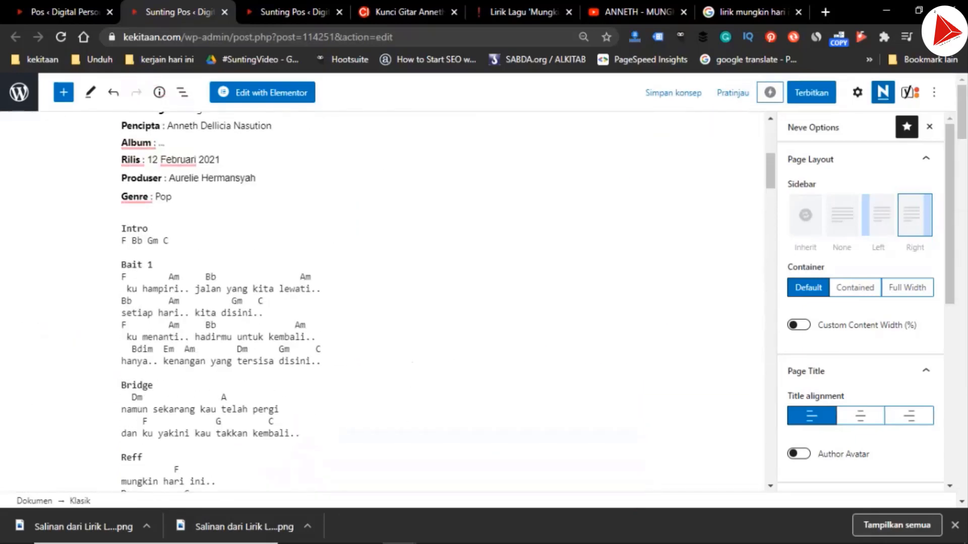
pyautogui.click(127, 277)
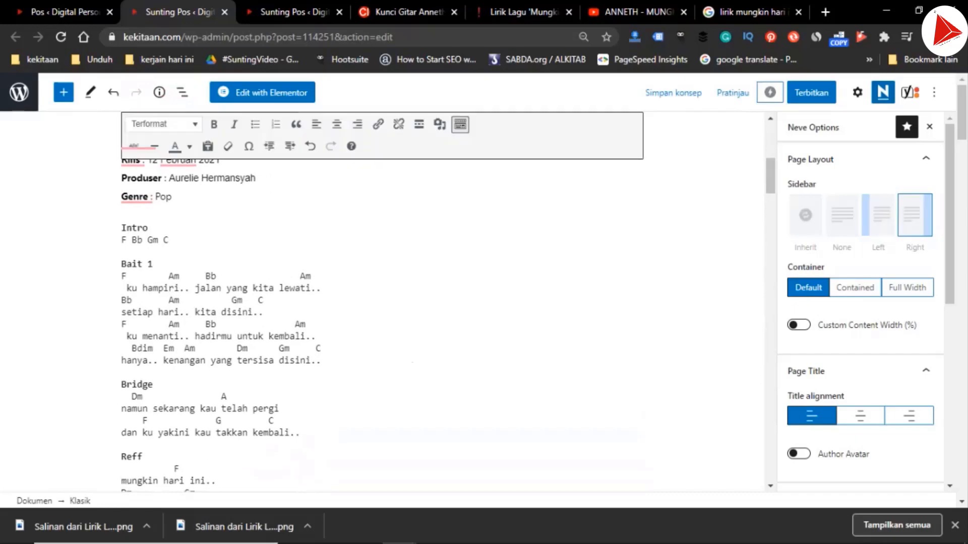
pyautogui.hotkey('shift', 'Down')
pyautogui.hotkey('shift', 'Down')
pyautogui.hotkey('shift', 'Down')
pyautogui.hotkey('shift', 'Down')
pyautogui.hotkey('shift', 'Left')
pyautogui.hotkey('ctrl', 'c')
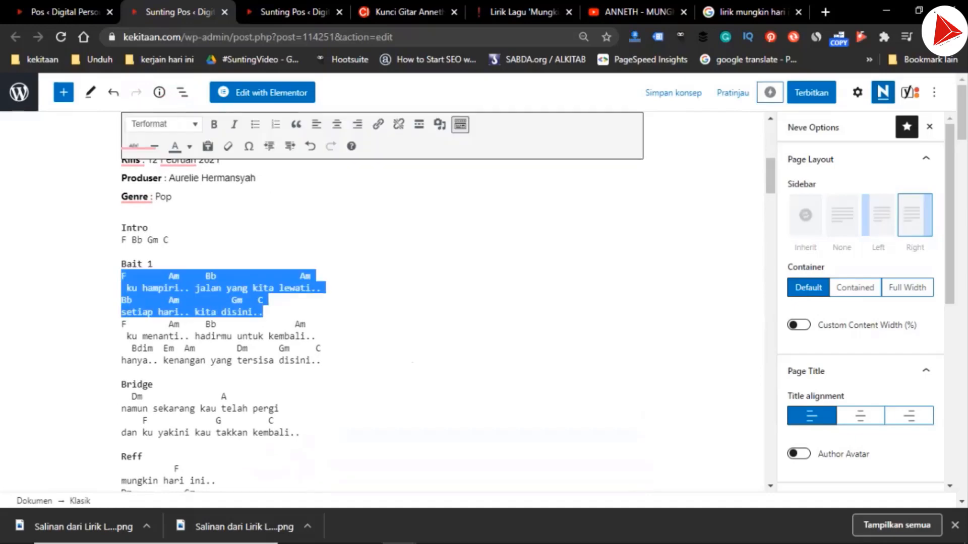
# Replace the old chords and lyrics after the song title in the meta description with the copied Bait 1 lines
pyautogui.scroll(-20, 383, 302)
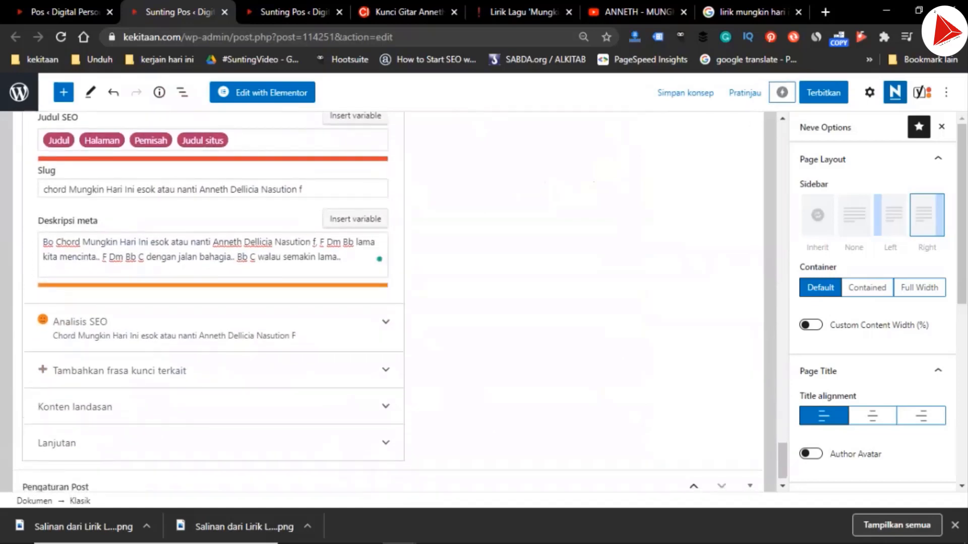
pyautogui.click(320, 242)
pyautogui.hotkey('ctrl', 'shift', 'End')
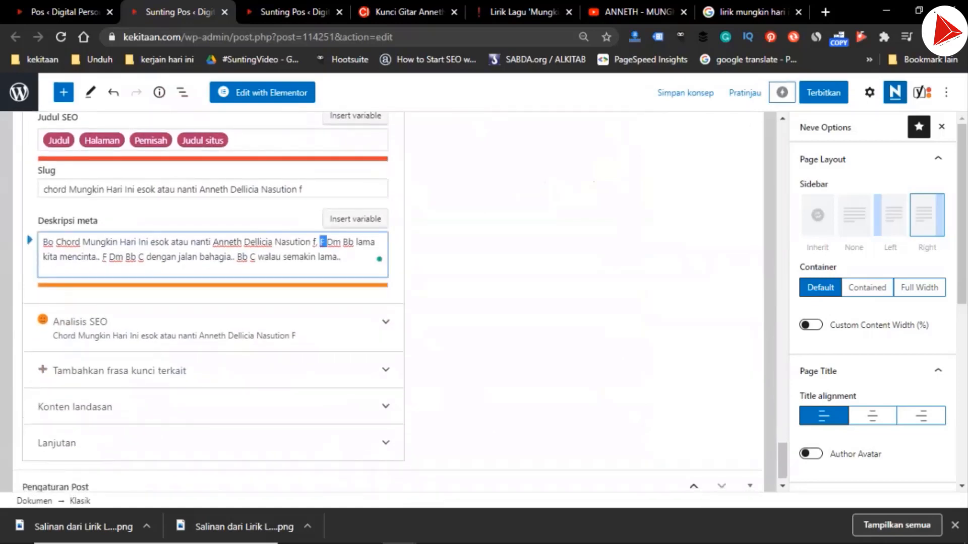
pyautogui.hotkey('ctrl', 'v')
# Shorten the meta description by deleting "hari.. kita disini.." from its end, leaving "Bb Am Gm C setiap" as the ending
pyautogui.hotkey('ctrl', 'shift', 'Left')
pyautogui.hotkey('ctrl', 'shift', 'Left')
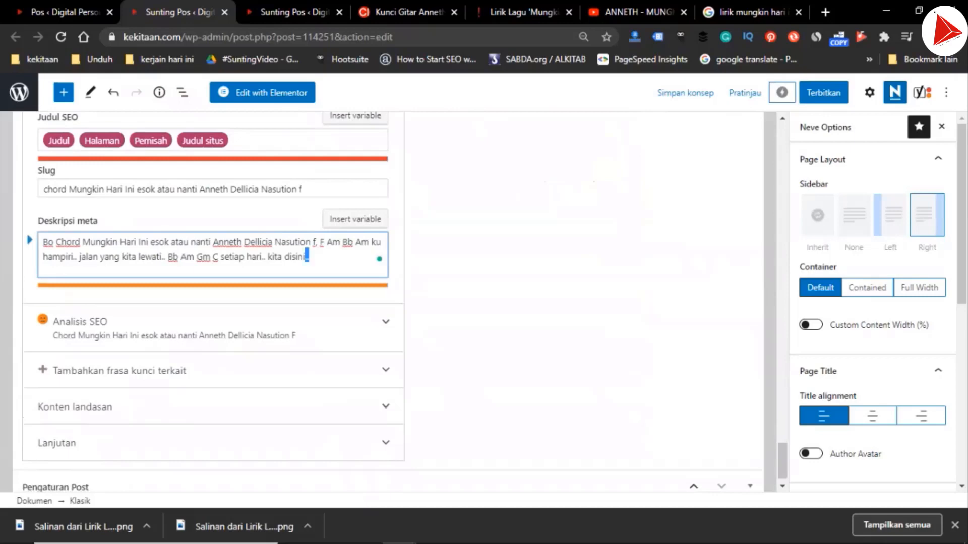
pyautogui.press('BackSpace')
pyautogui.hotkey('ctrl', 'shift', 'Left')
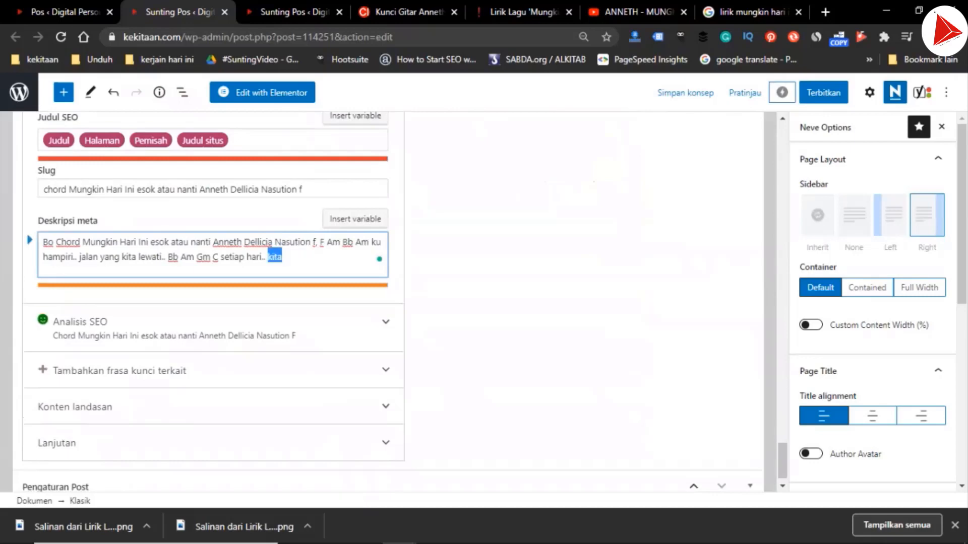
pyautogui.press('BackSpace')
pyautogui.hotkey('shift', 'Left')
pyautogui.hotkey('shift', 'Left')
pyautogui.hotkey('shift', 'Left')
pyautogui.hotkey('shift', 'Left')
pyautogui.hotkey('shift', 'Left')
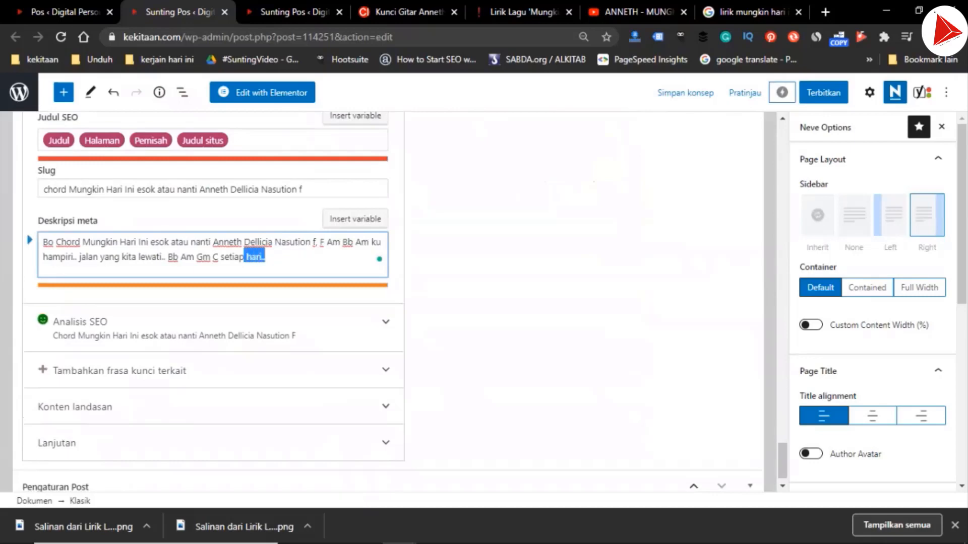
pyautogui.press('BackSpace')
# Switch to the song's YouTube video page and select the producer's name and handle in the video credits
pyautogui.hotkey('ctrl', '6')
pyautogui.moveTo(243, 336); pyautogui.dragTo(258, 336)
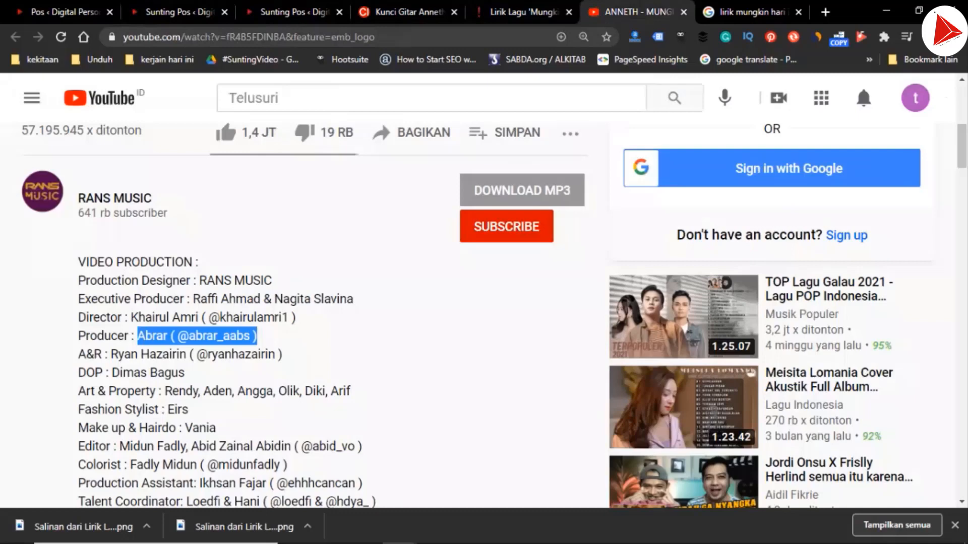
# Replace the Produser value in the chord post's credits with the producer's name and handle copied from the video credits
pyautogui.click(178, 12)
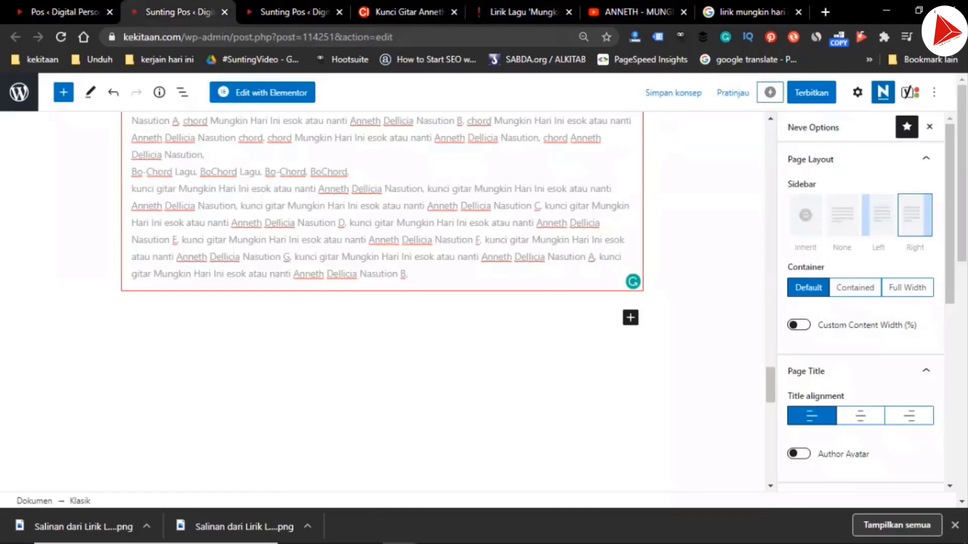
pyautogui.scroll(20, 382, 303)
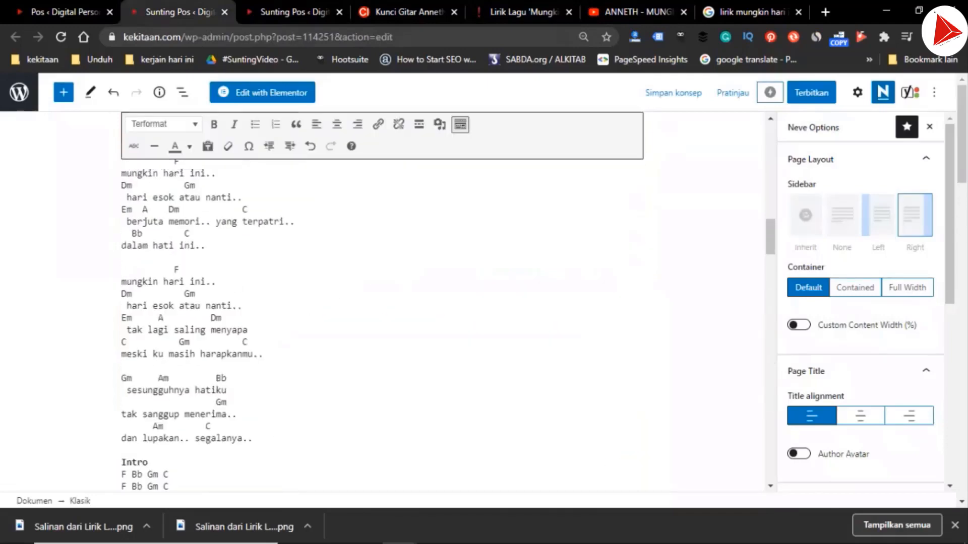
pyautogui.scroll(5, 382, 303)
pyautogui.scroll(-5, 381, 302)
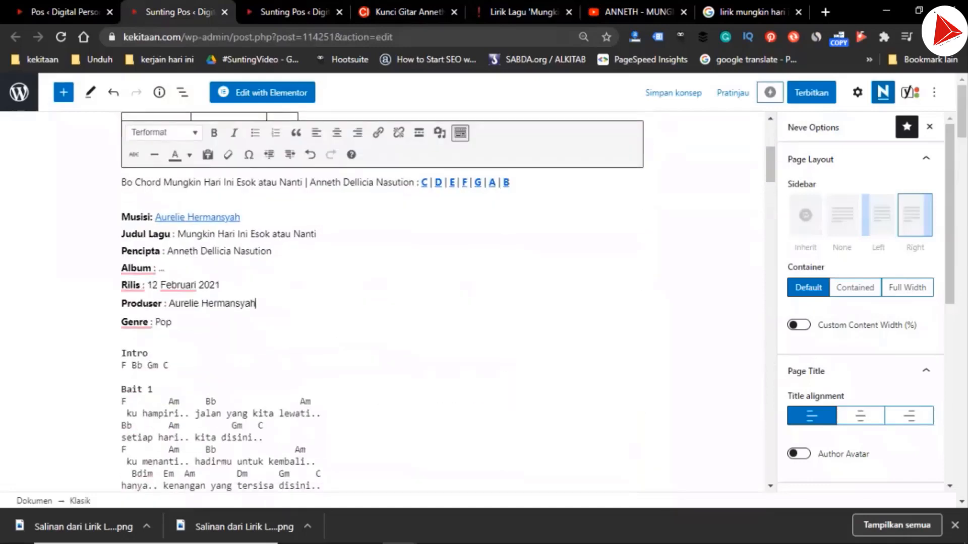
pyautogui.hotkey('ctrl', 'shift', 'Left')
pyautogui.hotkey('ctrl', 'shift', 'Left')
pyautogui.write('Abrar ( @abrar_aabs )')
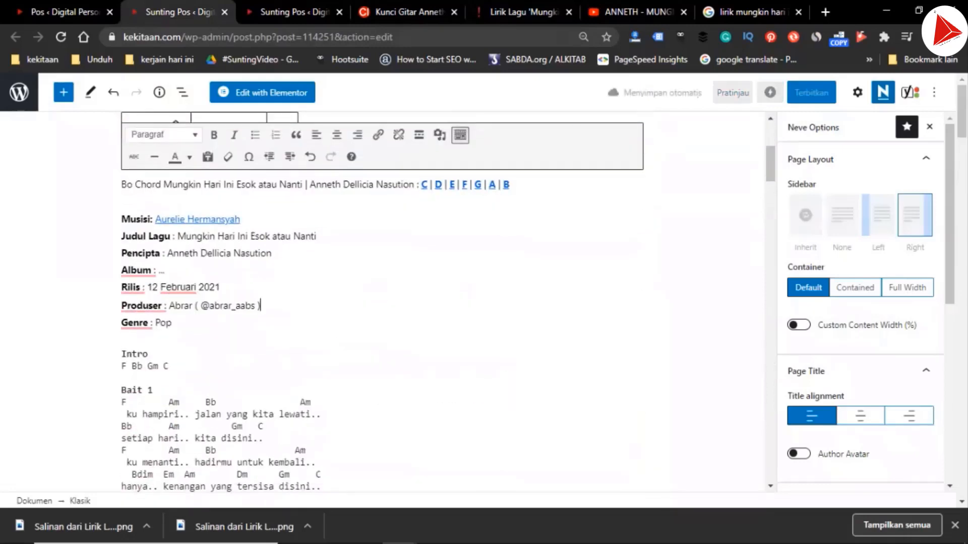
# Copy the chord key links and song credits through "Genre : Pop" from the chord post over the old ones in the lyrics post
pyautogui.moveTo(135, 185); pyautogui.dragTo(172, 323)
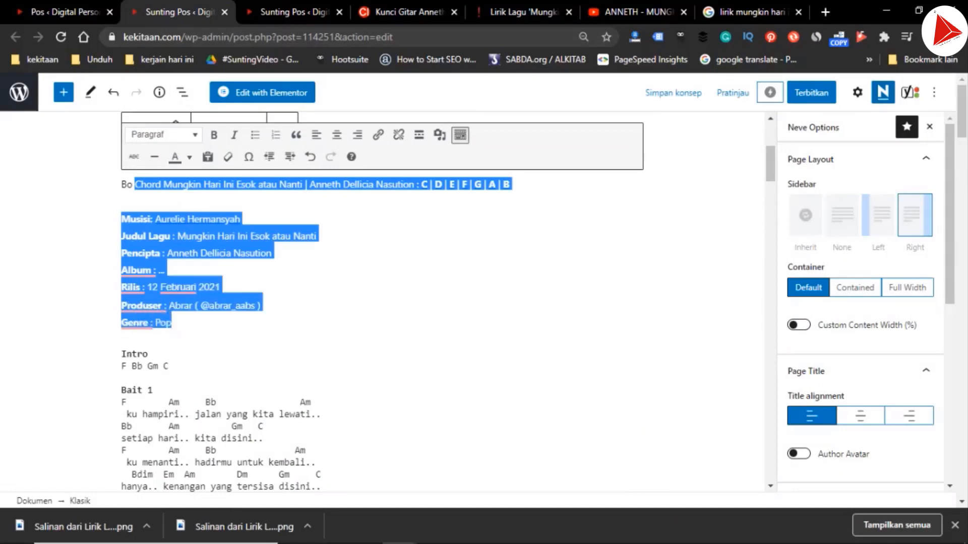
pyautogui.click(295, 12)
pyautogui.scroll(20, 382, 303)
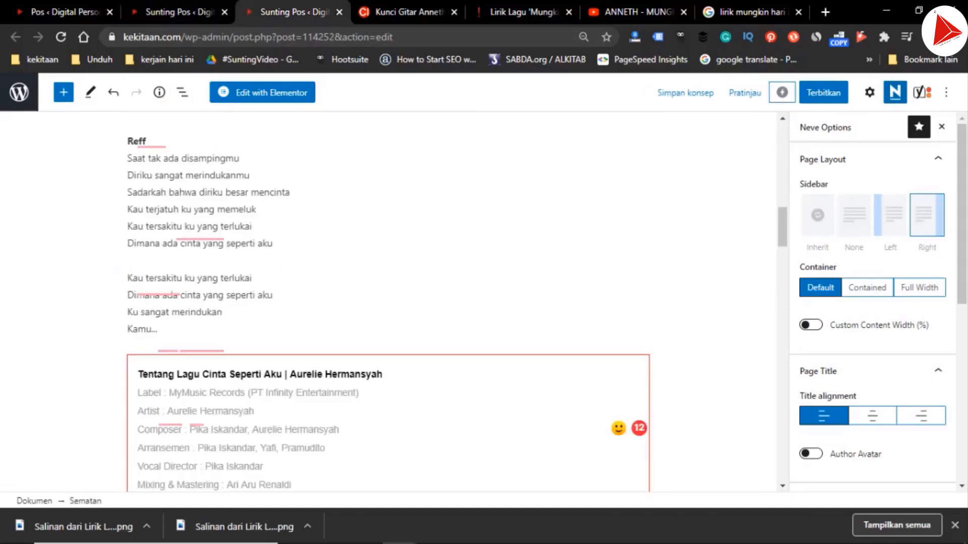
pyautogui.scroll(-5, 382, 302)
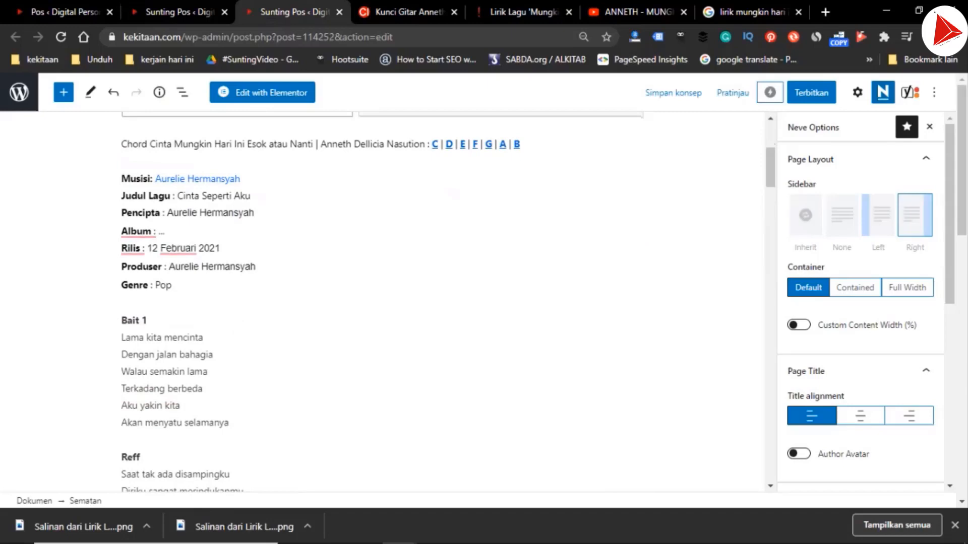
pyautogui.click(150, 144)
pyautogui.moveTo(150, 196); pyautogui.dragTo(172, 337)
pyautogui.hotkey('ctrl', 'v')
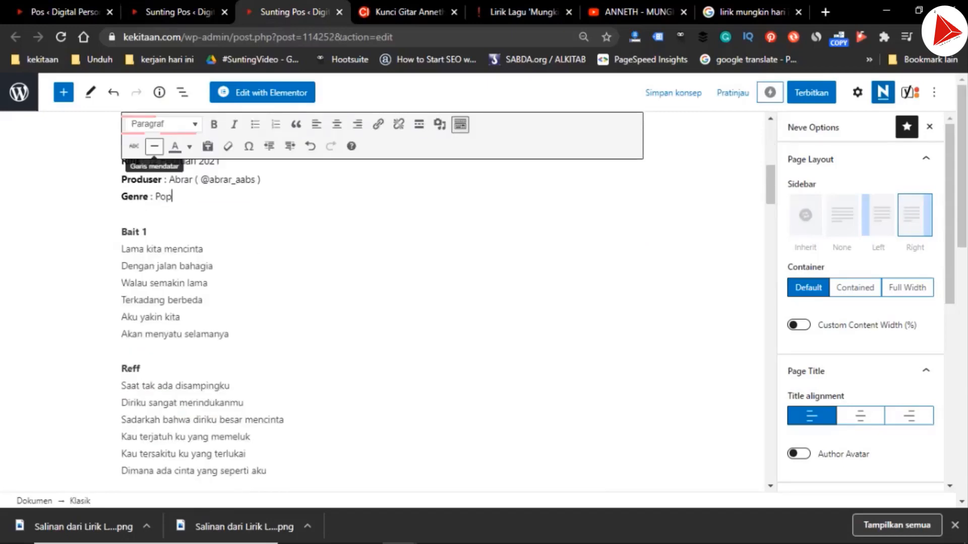
# Delete the leftover "Chord" line above the chord key links in the lyrics post
pyautogui.scroll(5, 382, 302)
pyautogui.scroll(-1, 381, 303)
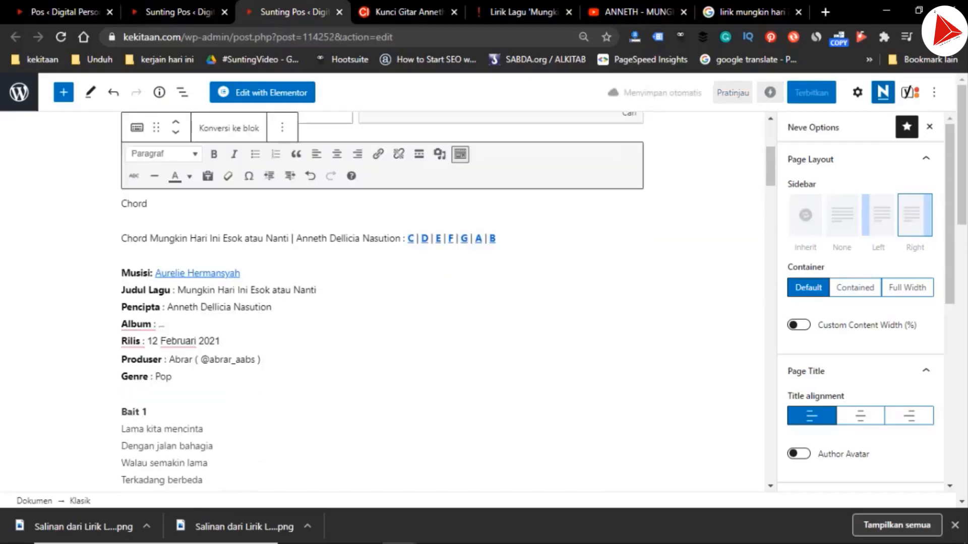
pyautogui.doubleClick(141, 203)
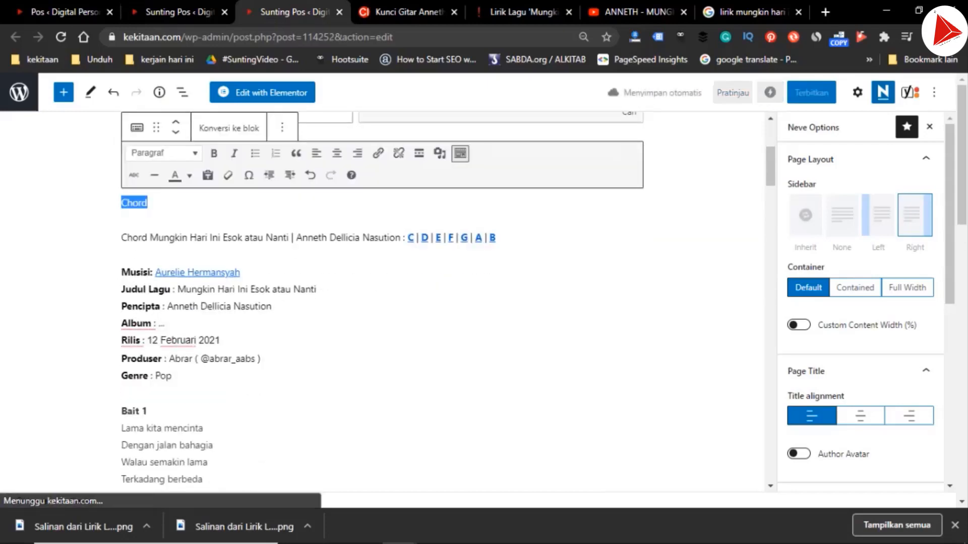
pyautogui.press('BackSpace')
pyautogui.press('Delete')
# Create a table with 1 column and 2 rows below the "Cinta Seperti Aku" list in the chord post
pyautogui.click(179, 12)
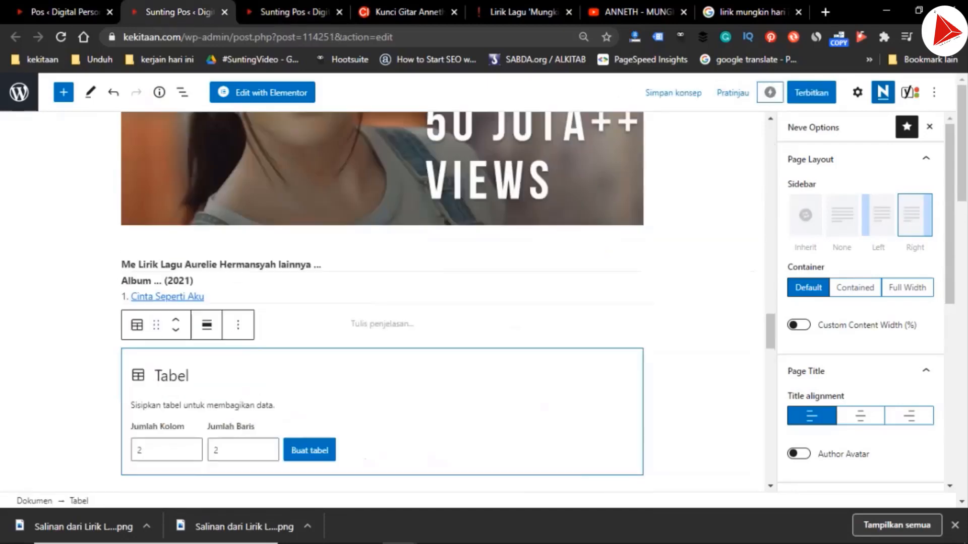
pyautogui.click(191, 454)
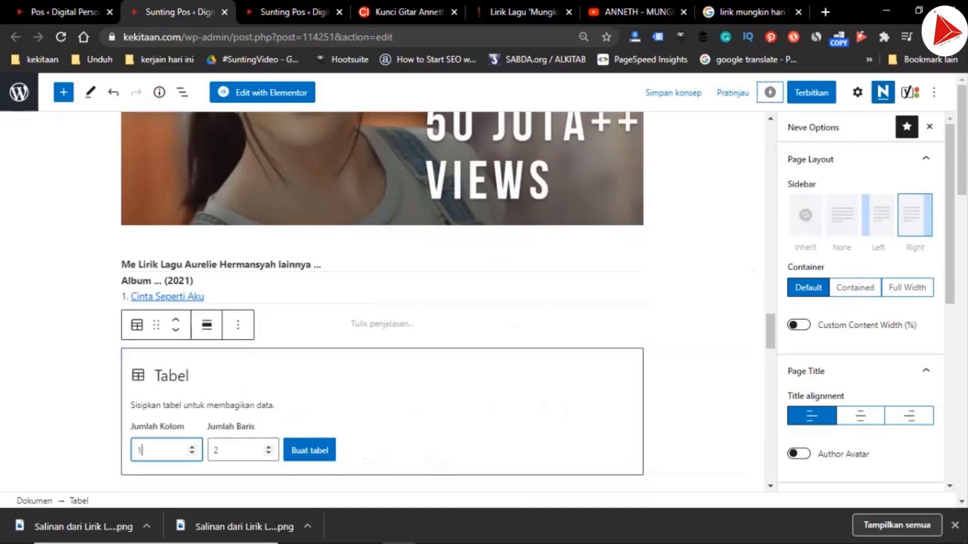
pyautogui.click(309, 450)
pyautogui.scroll(-2, 383, 303)
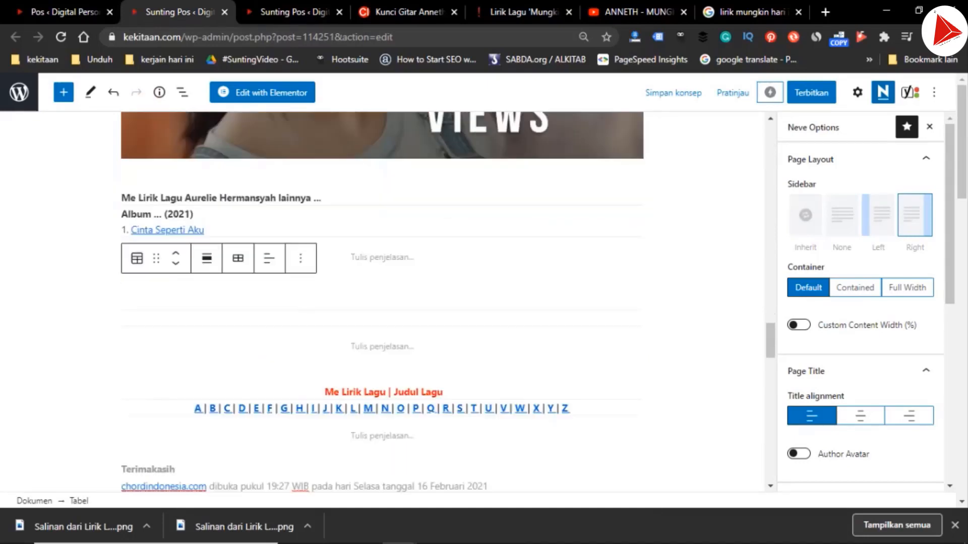
# Enter "Me Lirik Lagu Aure" in the new table's first row, with "Me" in bold
pyautogui.click(129, 261)
pyautogui.write('Me')
pyautogui.hotkey('ctrl', 'a')
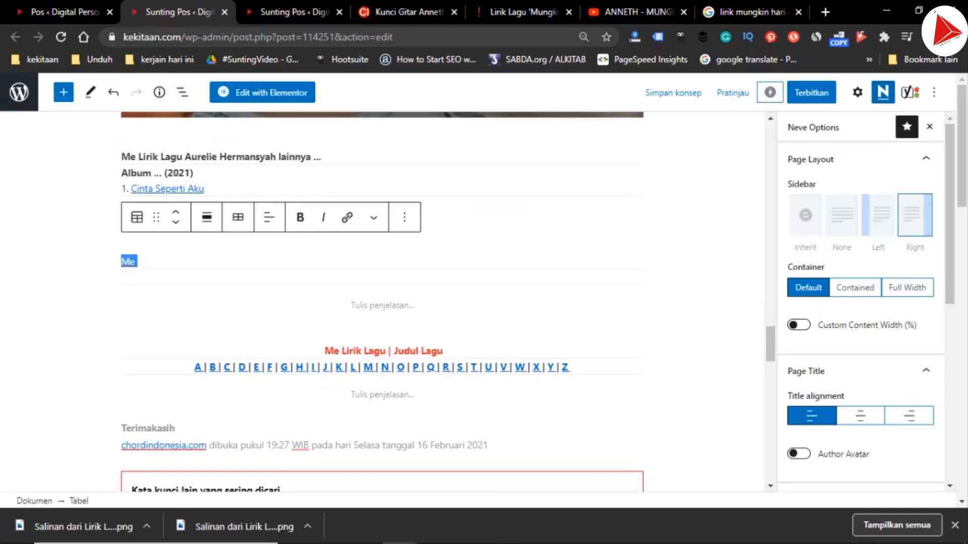
pyautogui.hotkey('ctrl', 'b')
pyautogui.press('End')
pyautogui.write('Lirik')
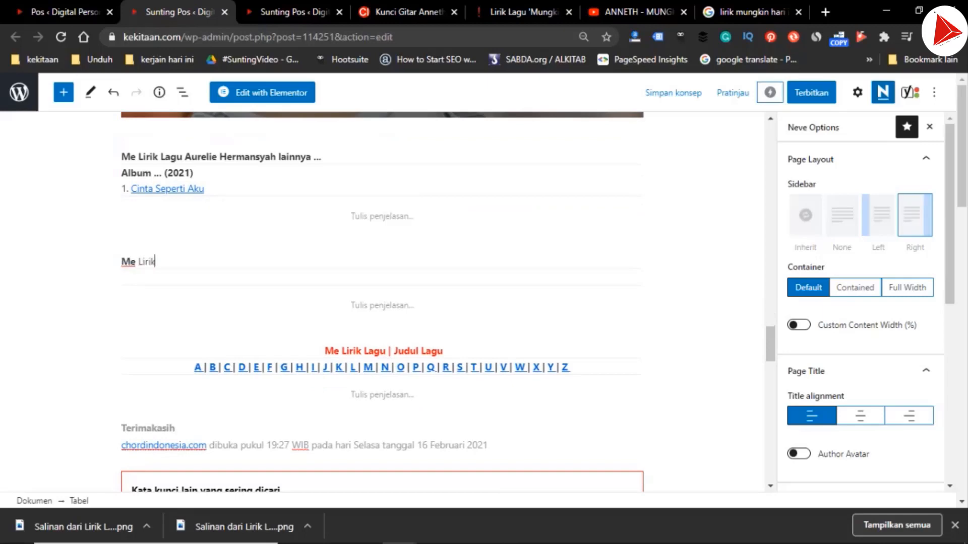
pyautogui.write(' Lagu Aure')
pyautogui.hotkey('ctrl', 'shift', 'Left')
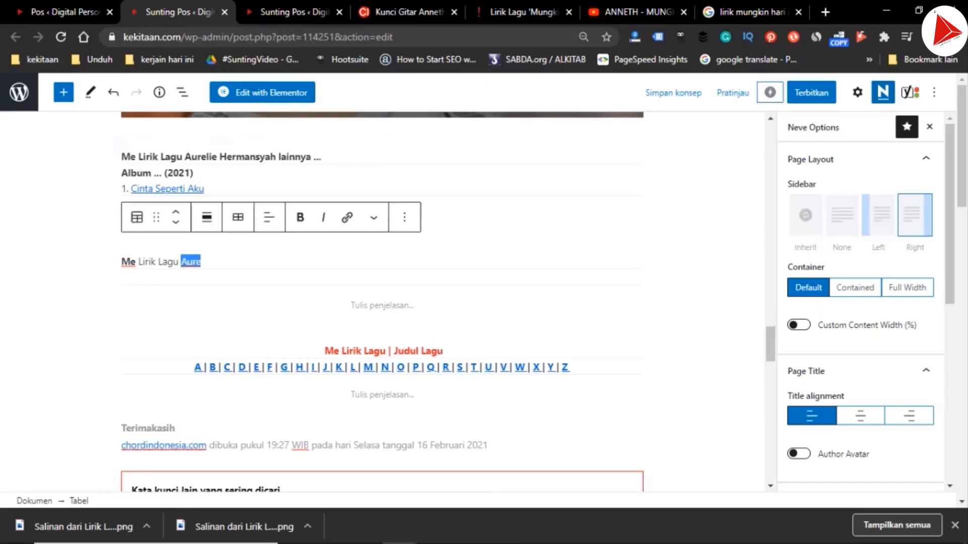
# Replace "Aure" in the table heading with "Anneth Dellicia Nasution" copied from the post title
pyautogui.scroll(13, 382, 301)
pyautogui.scroll(15, 382, 301)
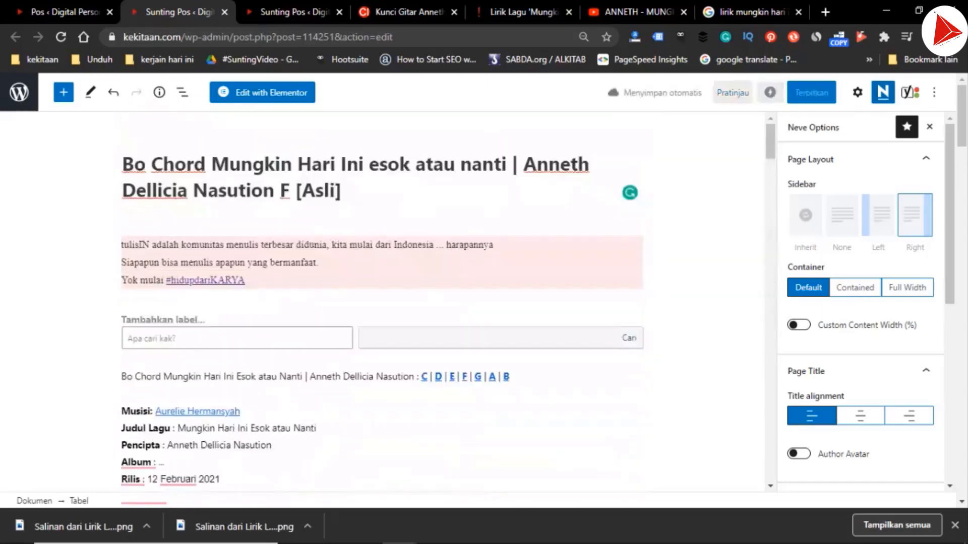
pyautogui.moveTo(524, 164); pyautogui.dragTo(280, 190)
pyautogui.hotkey('ctrl', 'c')
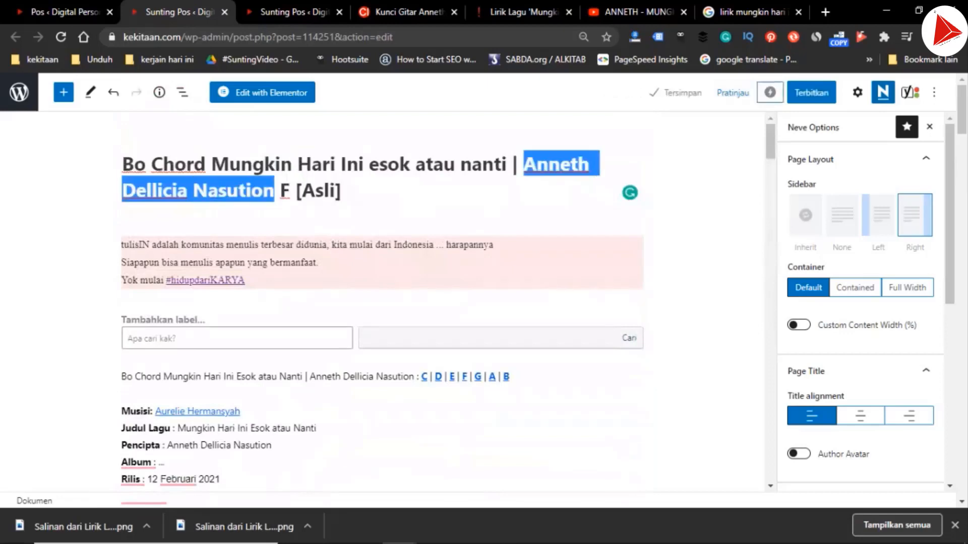
pyautogui.scroll(-20, 382, 301)
pyautogui.scroll(-9, 382, 301)
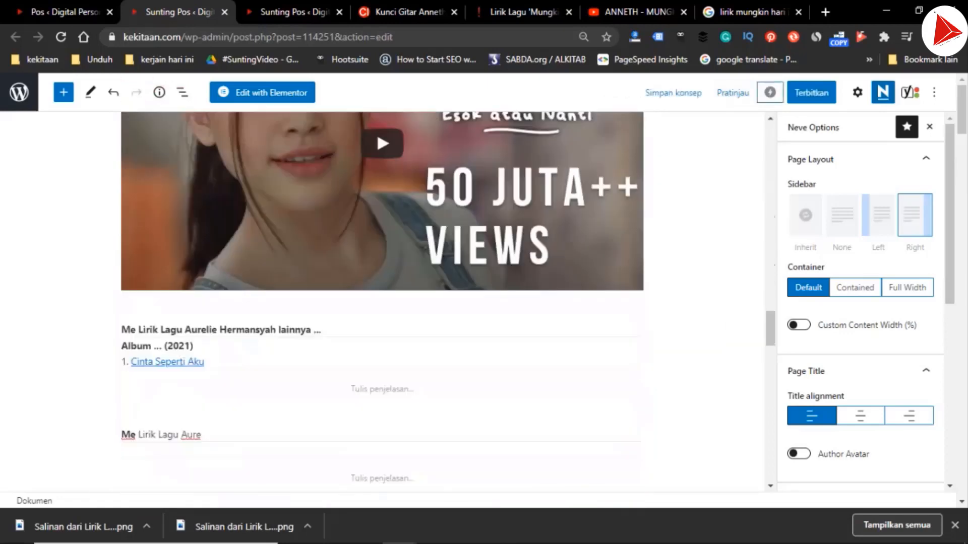
pyautogui.click(185, 247)
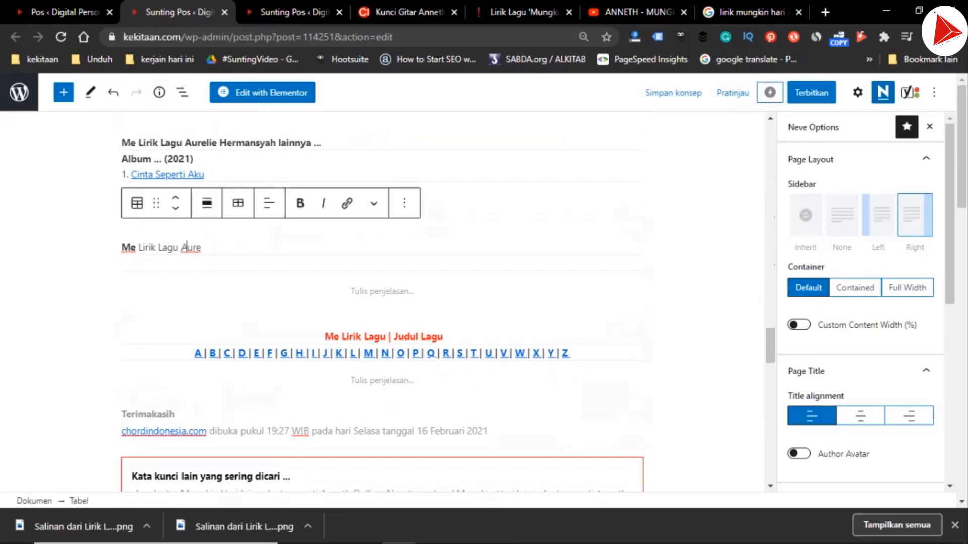
pyautogui.press('Right')
pyautogui.press('Right')
pyautogui.press('Right')
pyautogui.hotkey('ctrl', 'shift', 'Left')
pyautogui.hotkey('ctrl', 'shift', 'Left')
pyautogui.hotkey('ctrl', 'shift', 'Left')
pyautogui.hotkey('ctrl', 'shift', 'Right')
pyautogui.hotkey('ctrl', 'shift', 'Right')
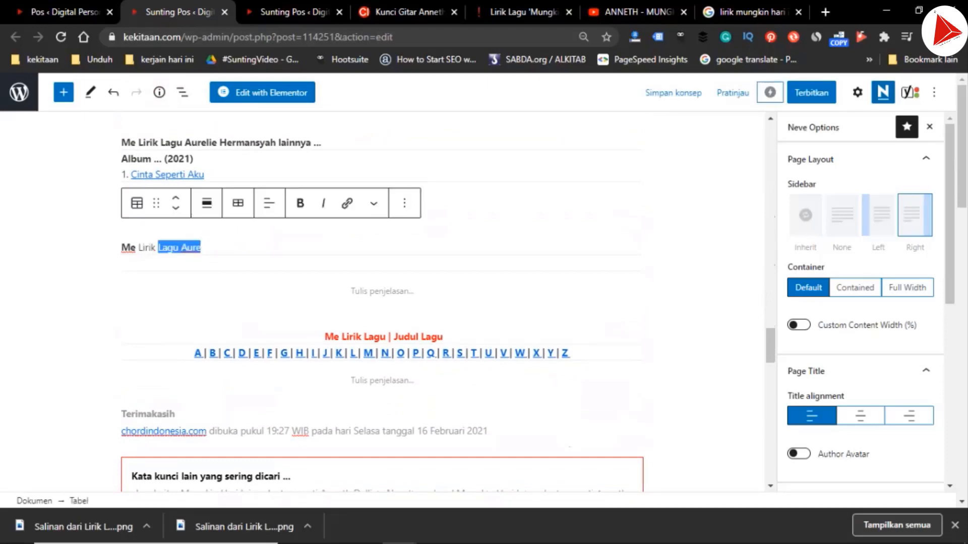
pyautogui.hotkey('ctrl', 'v')
# Make "Lirik Lagu Anneth Dellicia Nasution" in the table heading bold
pyautogui.hotkey('ctrl', 'shift', 'Left')
pyautogui.hotkey('ctrl', 'shift', 'Left')
pyautogui.hotkey('ctrl', 'shift', 'Left')
pyautogui.hotkey('ctrl', 'shift', 'Left')
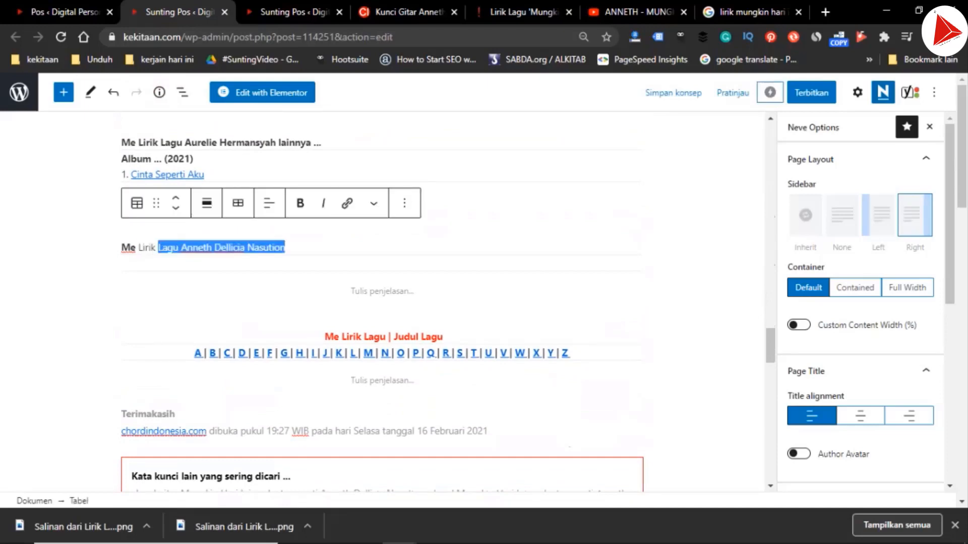
pyautogui.hotkey('ctrl', 'shift', 'Left')
pyautogui.hotkey('ctrl', 'b')
pyautogui.press('Down')
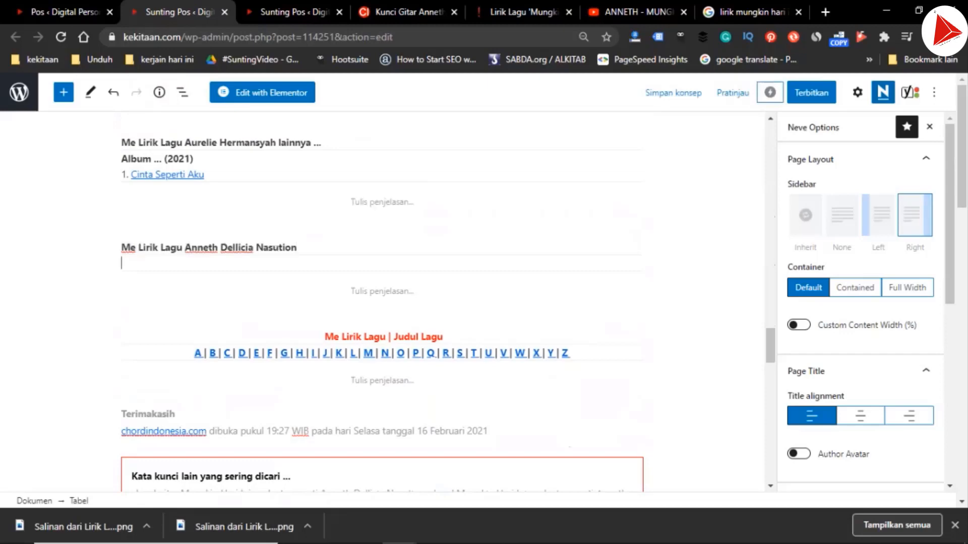
# Enter "Album ... (2020)" in the table's second row and start a numbered line "1." beneath it
pyautogui.write('um ... (2020)')
pyautogui.press('Return')
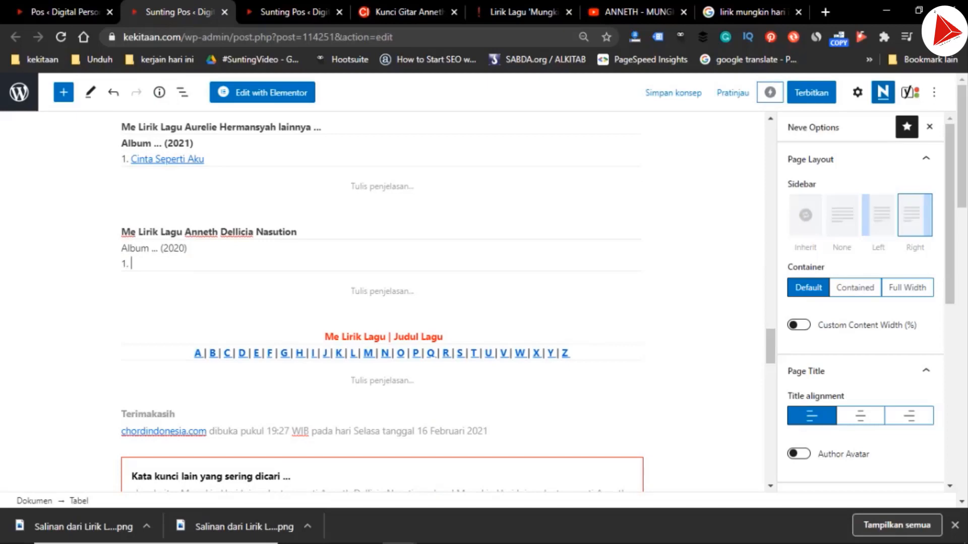
# Copy the linked "B" from the chord key links and paste it after "1." in the new table
pyautogui.scroll(20, 382, 303)
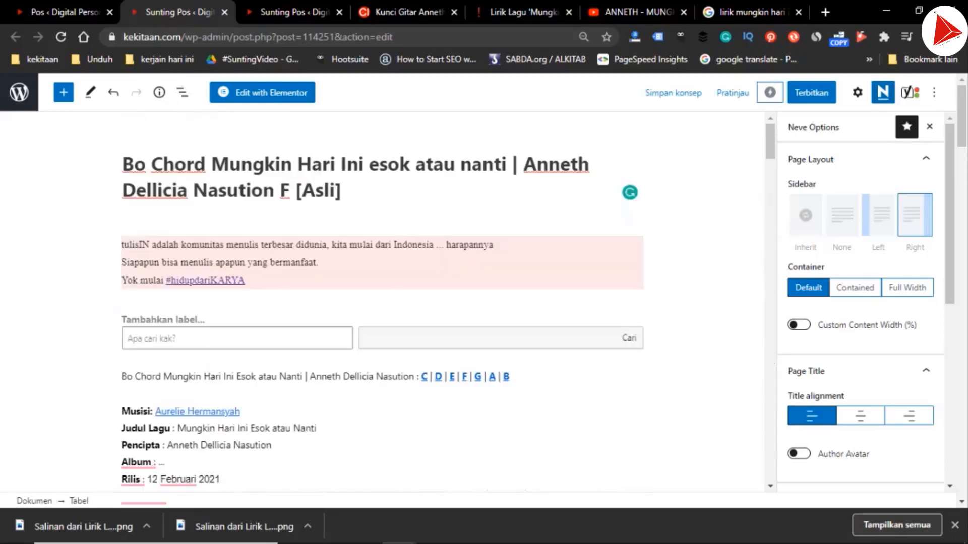
pyautogui.click(509, 377)
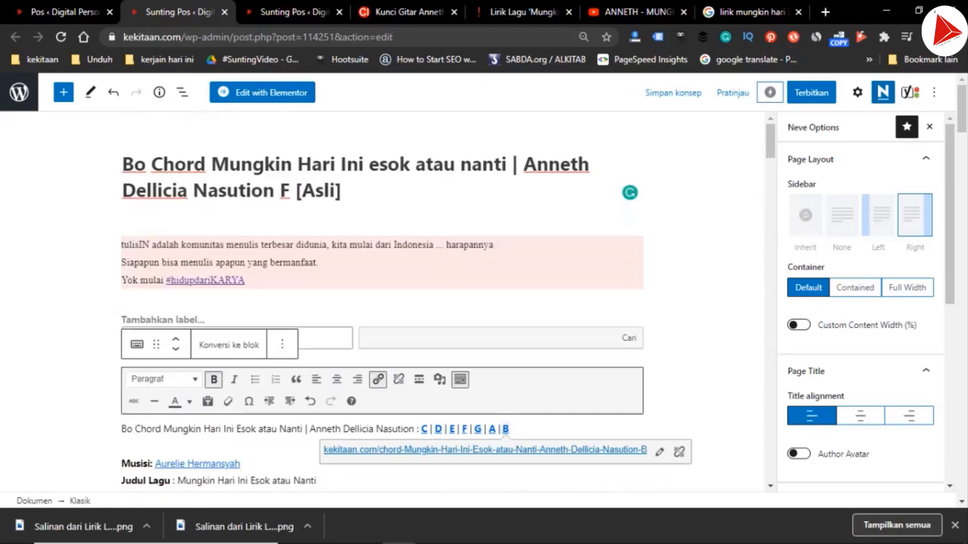
pyautogui.scroll(-20, 382, 302)
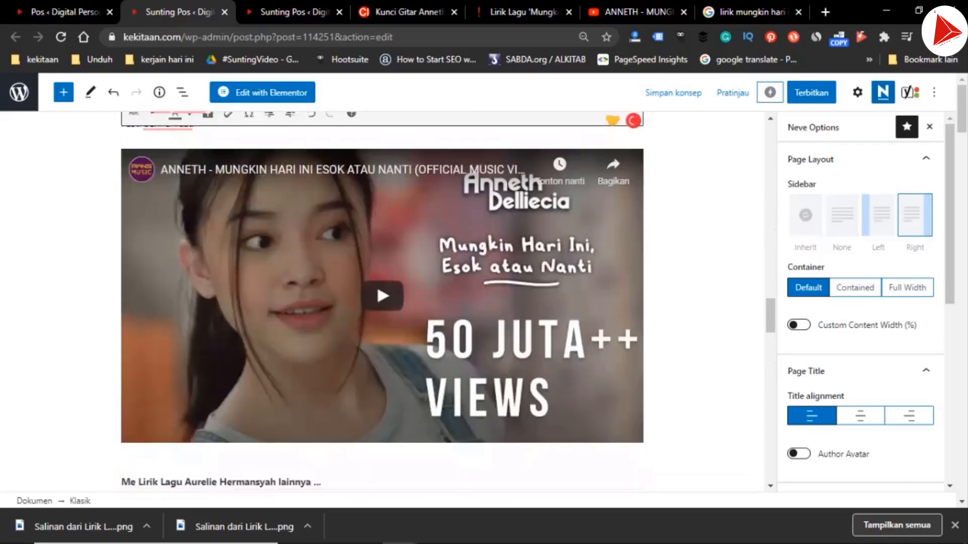
pyautogui.scroll(1, 382, 303)
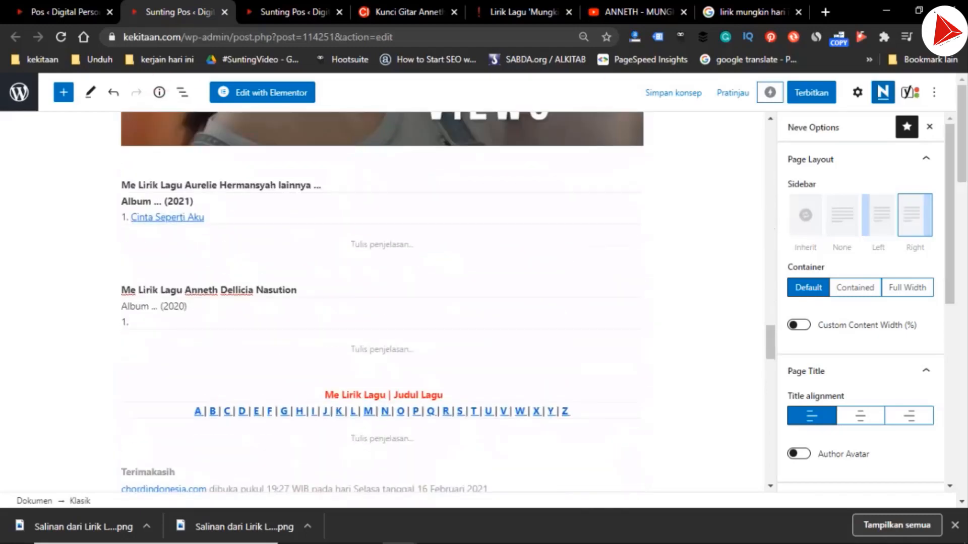
pyautogui.click(133, 323)
pyautogui.write('B')
# Copy "Mungkin Hari Ini esok atau nanti" from the post title and paste it beside the linked "B" in the table
pyautogui.scroll(10, 382, 302)
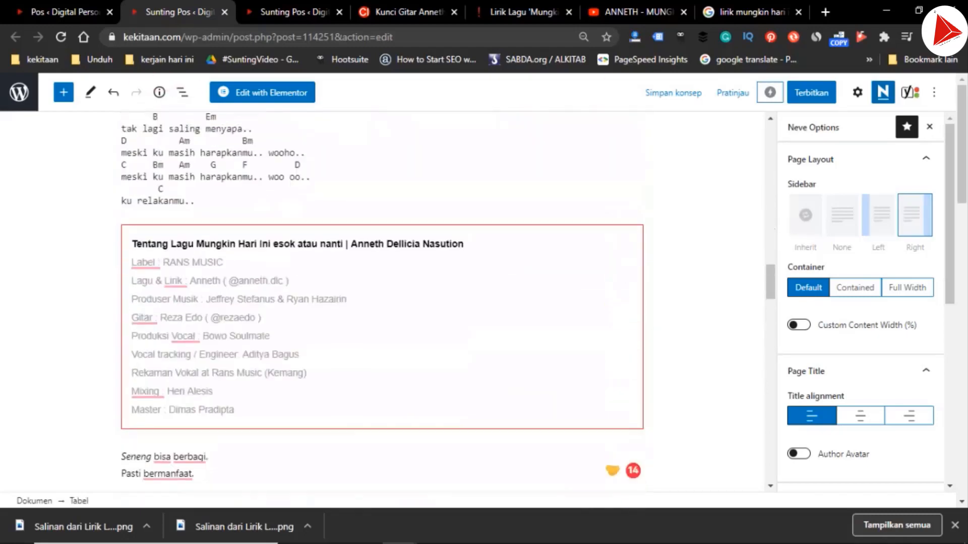
pyautogui.scroll(12, 382, 302)
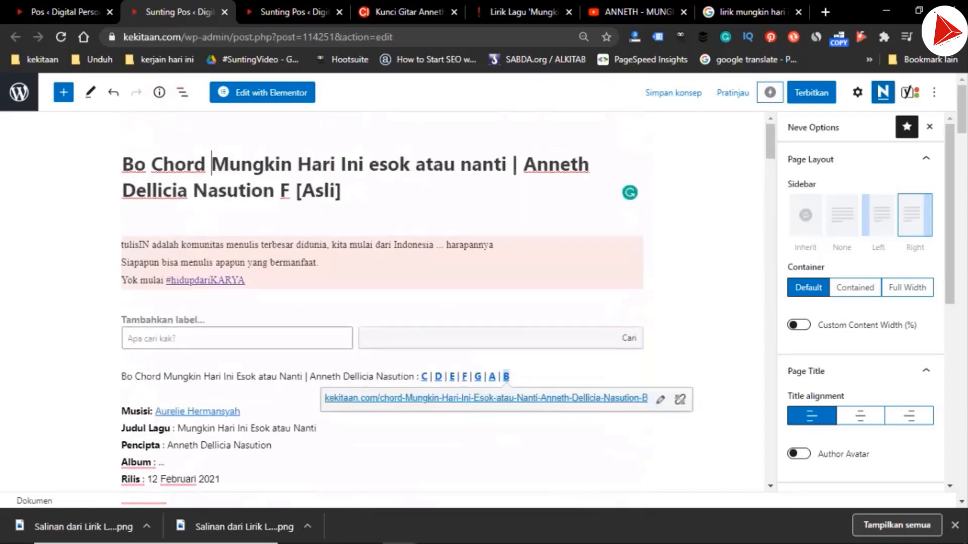
pyautogui.moveTo(211, 164); pyautogui.dragTo(507, 164)
pyautogui.hotkey('ctrl', 'c')
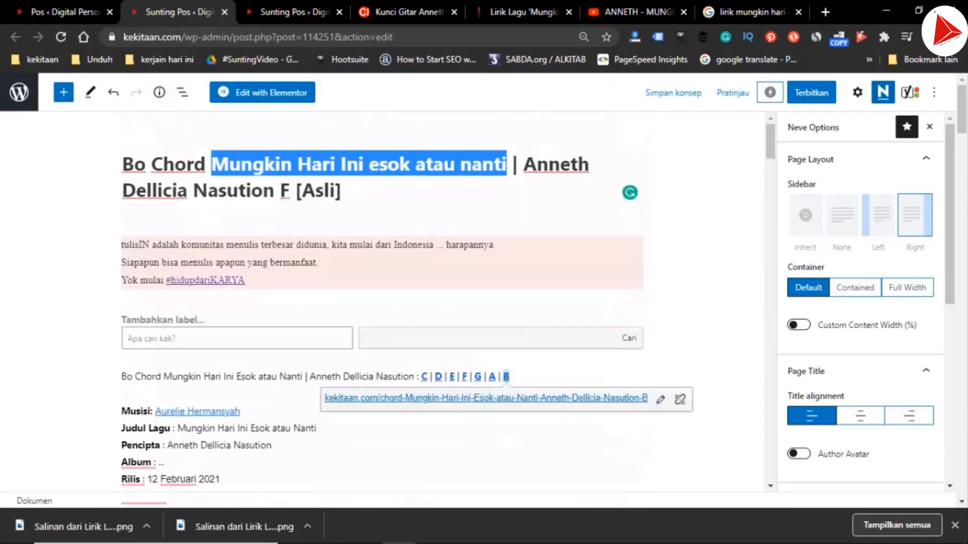
pyautogui.scroll(-20, 382, 303)
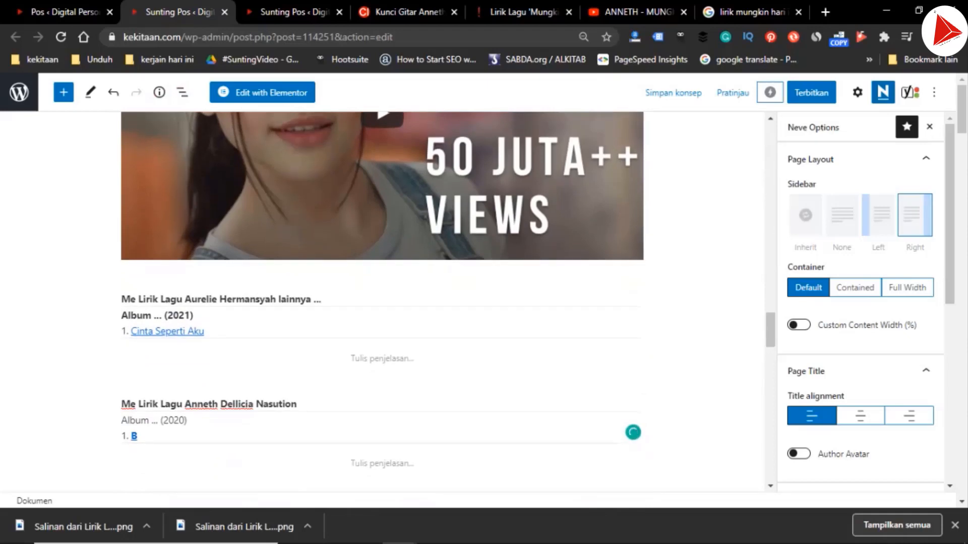
pyautogui.scroll(-2, 382, 303)
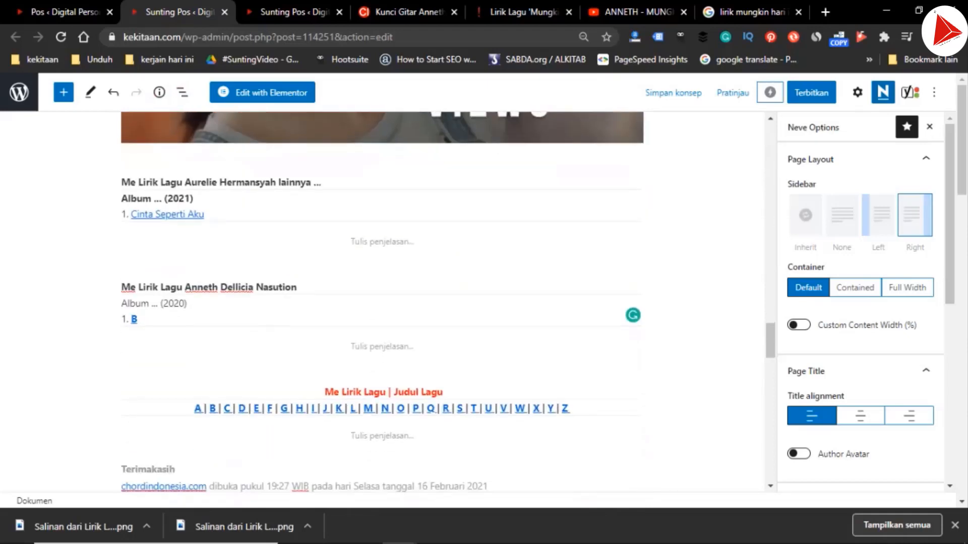
pyautogui.click(137, 319)
pyautogui.press('Left')
pyautogui.hotkey('ctrl', 'v')
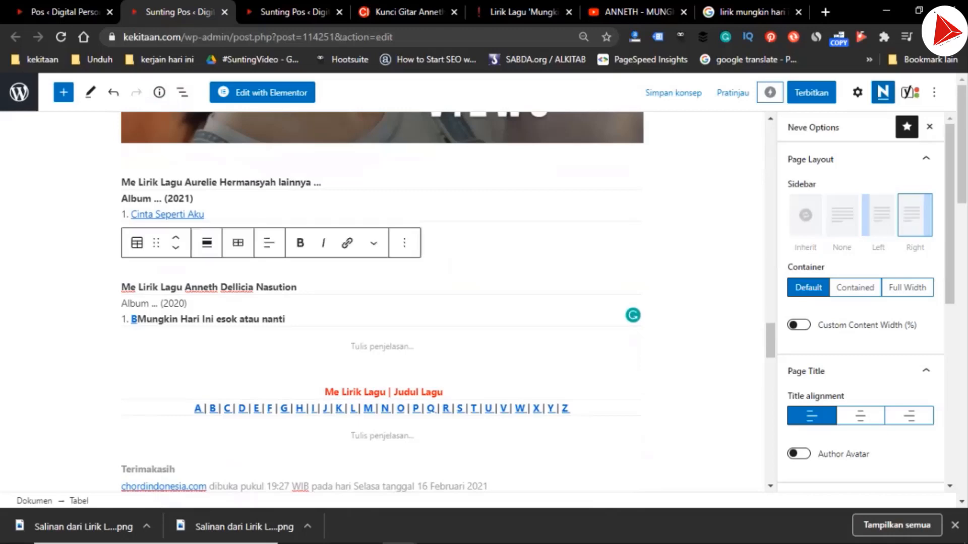
# Replace the linked "B" and the plain title beside it with a single linked "Mungkin Hari Ini esok atau nanti" in the song table
pyautogui.click(131, 319)
pyautogui.hotkey('shift', 'End')
pyautogui.hotkey('ctrl', 'c')
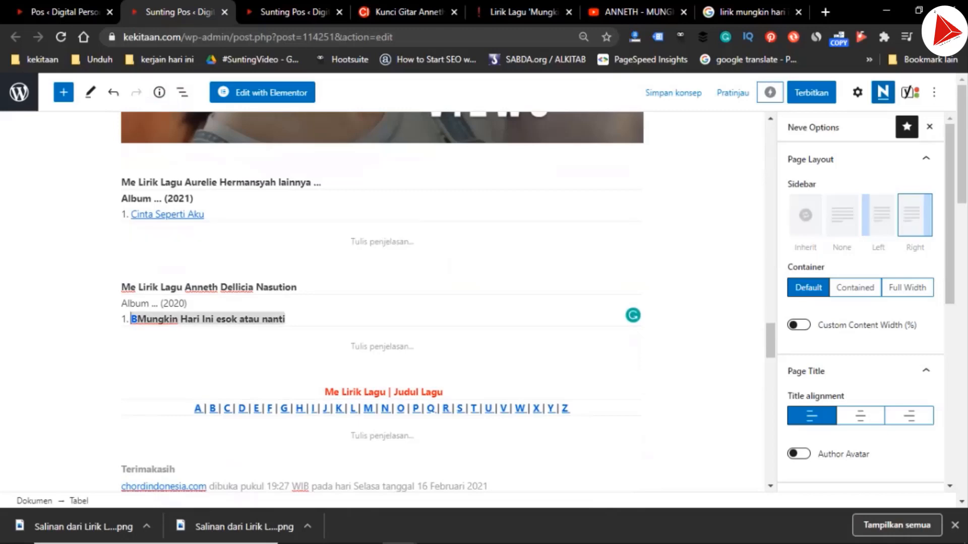
pyautogui.write('sasas')
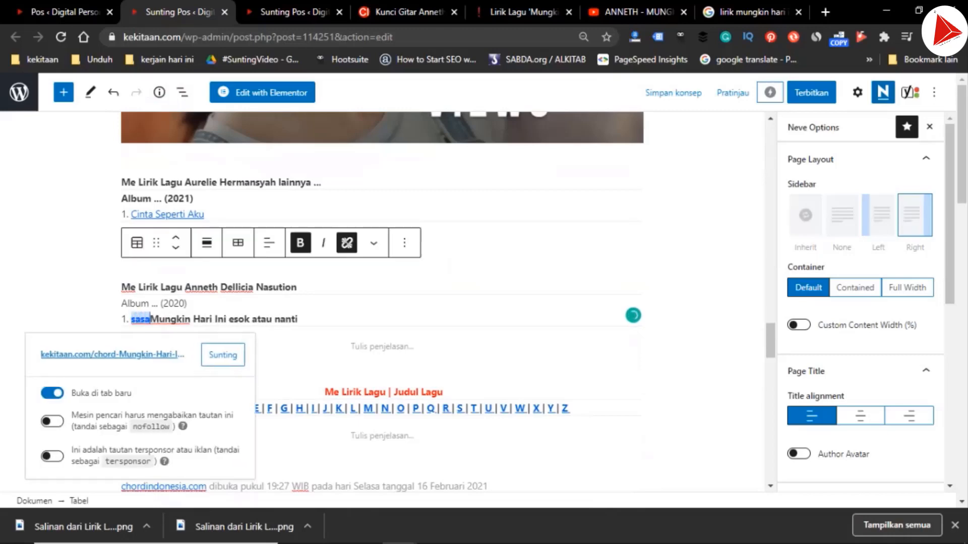
pyautogui.hotkey('ctrl', 'v')
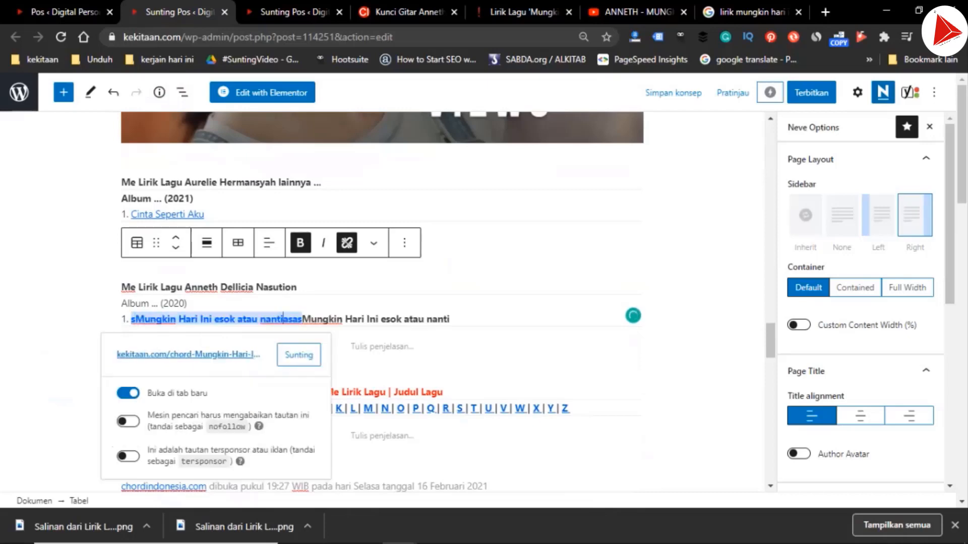
pyautogui.hotkey('ctrl', 'shift', 'Right')
pyautogui.hotkey('ctrl', 'shift', 'Right')
pyautogui.hotkey('ctrl', 'shift', 'Right')
pyautogui.hotkey('ctrl', 'shift', 'Right')
pyautogui.hotkey('ctrl', 'shift', 'Right')
pyautogui.hotkey('ctrl', 'shift', 'Right')
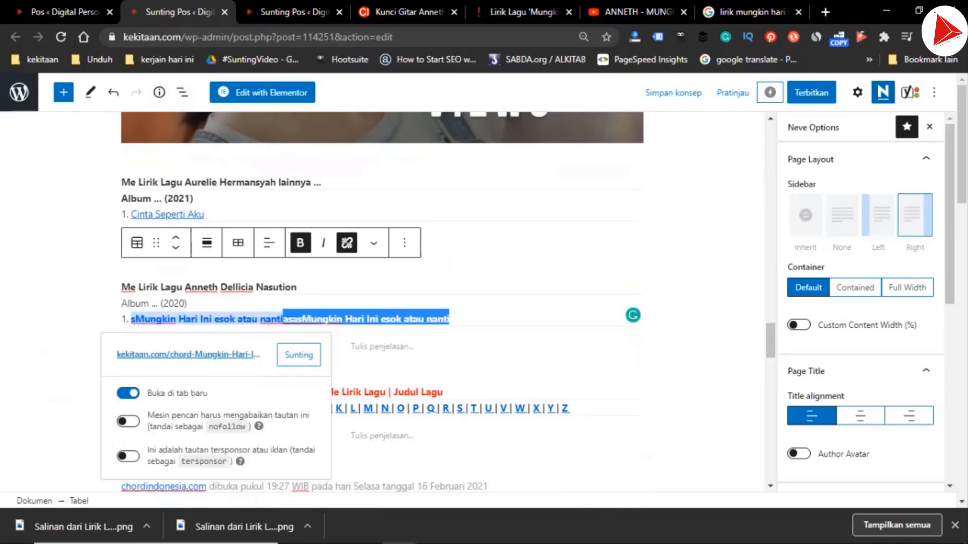
pyautogui.press('Delete')
# Capitalize "Nanti" and "Esok" in the linked song title and remove the stray "s" before "Mungkin"
pyautogui.hotkey('shift', 'Right')
pyautogui.write('N')
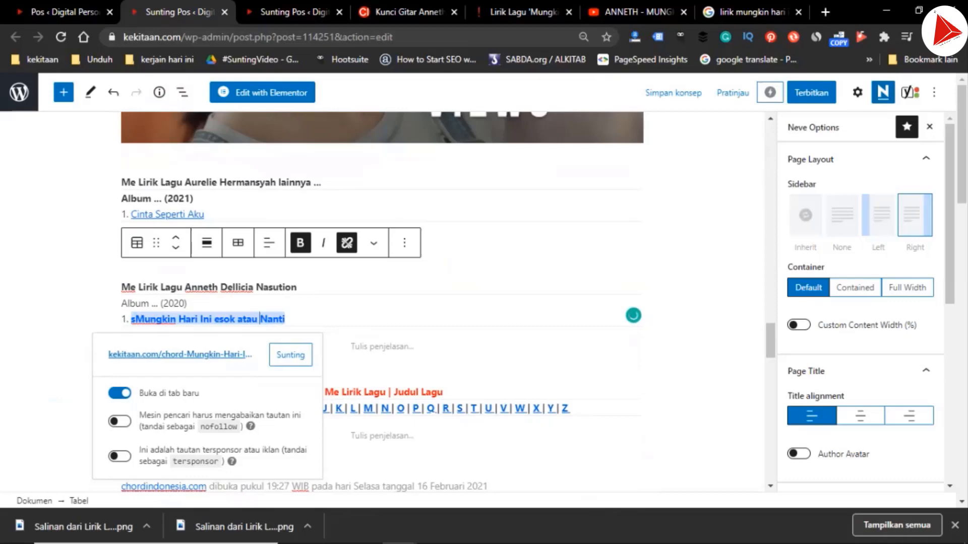
pyautogui.hotkey('shift', 'Right')
pyautogui.write('E')
pyautogui.press('Home')
pyautogui.press('Delete')
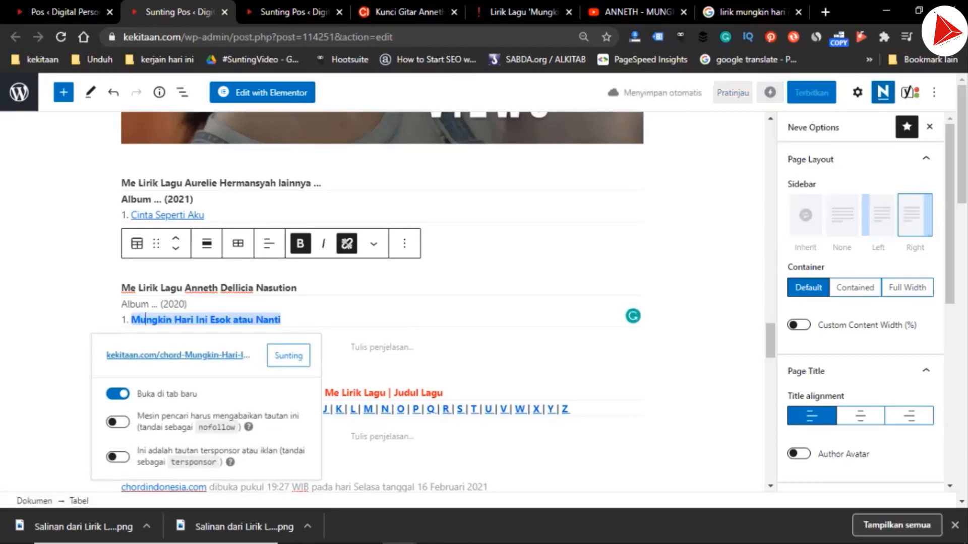
# Edit the song title's link URL, replacing "chord" with "lirik-lagu" at the start of the slug
pyautogui.click(288, 356)
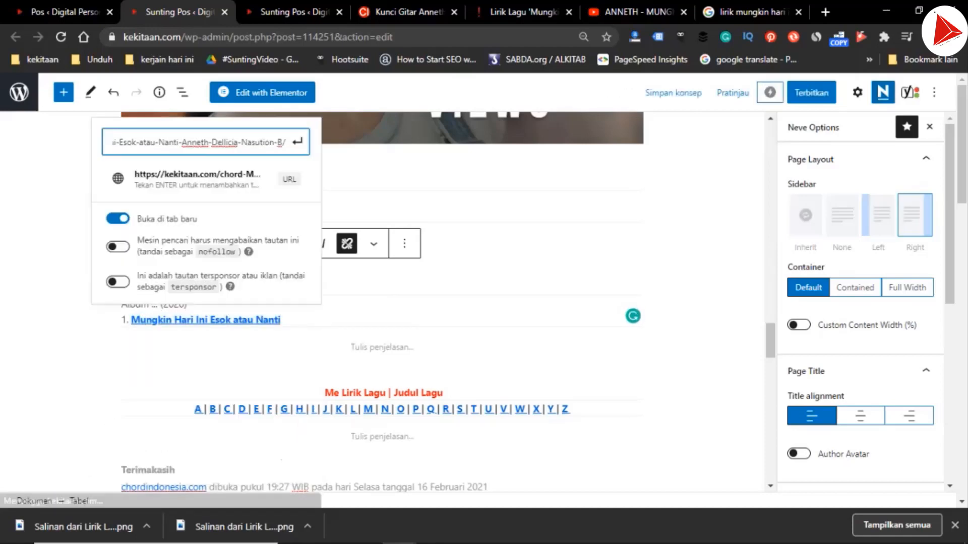
pyautogui.press('Left')
pyautogui.press('Left')
pyautogui.press('Left')
pyautogui.press('Left')
pyautogui.press('Left')
pyautogui.press('Left')
pyautogui.press('Left')
pyautogui.press('Left')
pyautogui.press('Left')
pyautogui.press('Left')
pyautogui.press('Left')
pyautogui.press('Left')
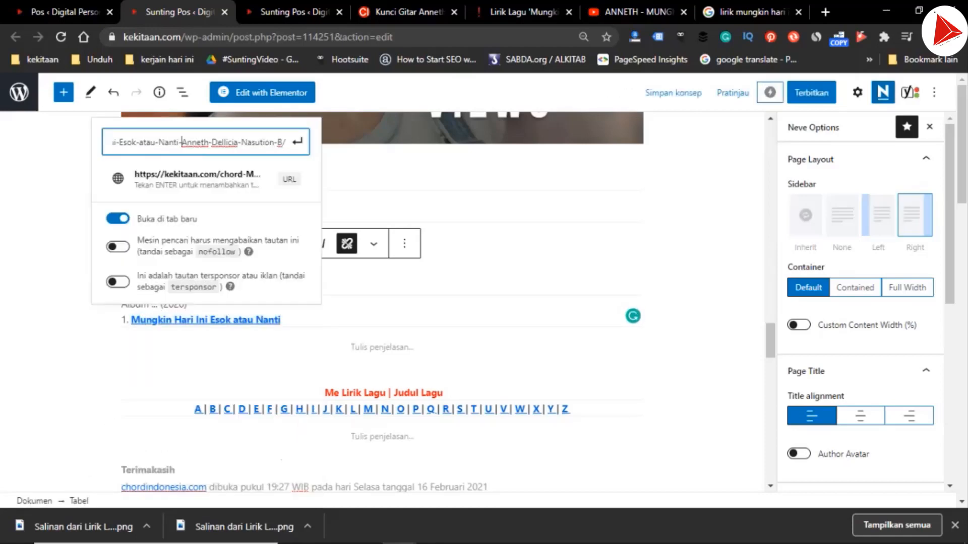
pyautogui.press('Left')
pyautogui.press('Left')
pyautogui.press('Left')
pyautogui.press('Left')
pyautogui.press('Left')
pyautogui.press('Left')
pyautogui.press('Left')
pyautogui.press('Left')
pyautogui.press('Left')
pyautogui.press('Left')
pyautogui.press('Left')
pyautogui.press('Left')
pyautogui.press('Left')
pyautogui.press('Left')
pyautogui.press('Left')
pyautogui.press('Left')
pyautogui.press('Left')
pyautogui.press('Left')
pyautogui.press('Left')
pyautogui.press('Left')
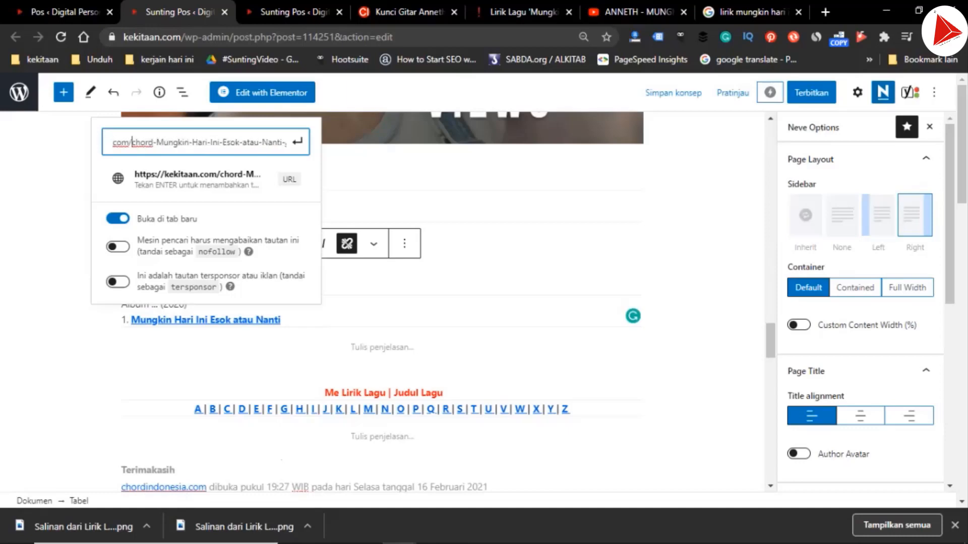
pyautogui.hotkey('shift', 'Right')
pyautogui.hotkey('shift', 'Right')
pyautogui.hotkey('shift', 'Right')
pyautogui.hotkey('shift', 'Right')
pyautogui.hotkey('shift', 'Right')
pyautogui.write('lirik-la')
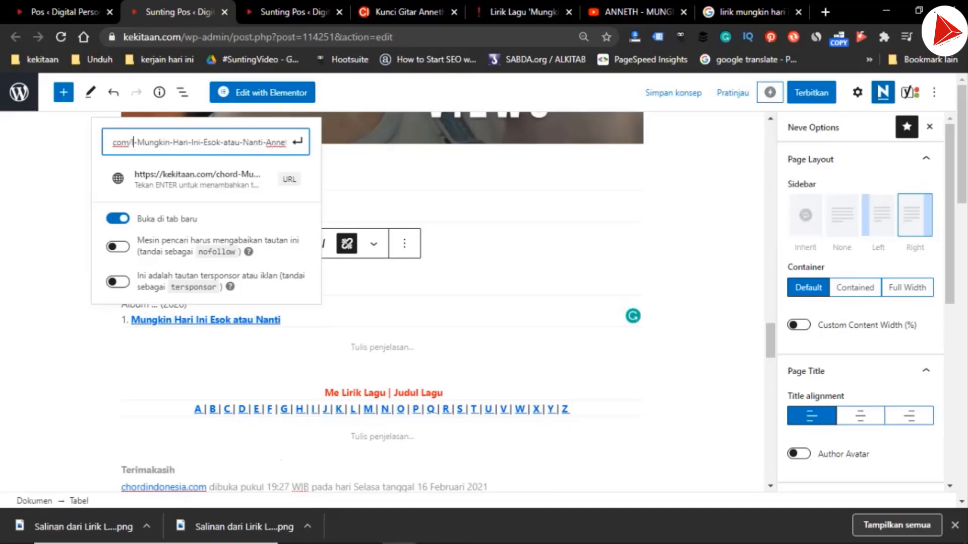
pyautogui.write('gu')
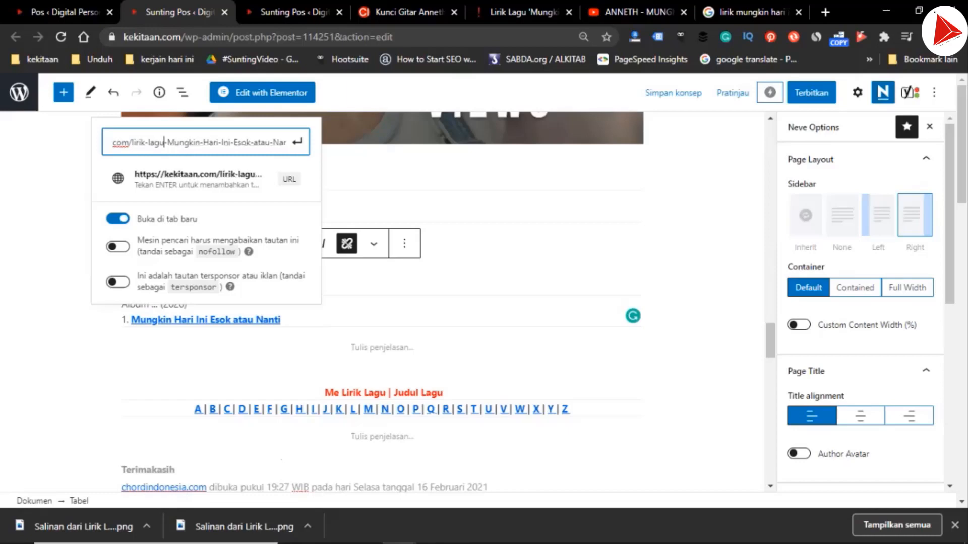
# Remove the "-B" suffix from the end of the song link's URL and apply the link
pyautogui.press('End')
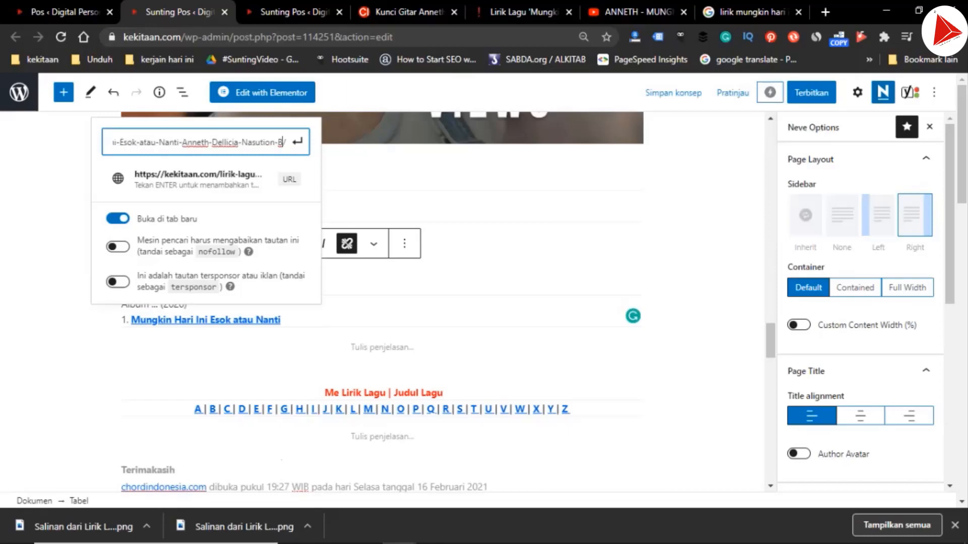
pyautogui.press('BackSpace')
pyautogui.press('BackSpace')
pyautogui.press('Return')
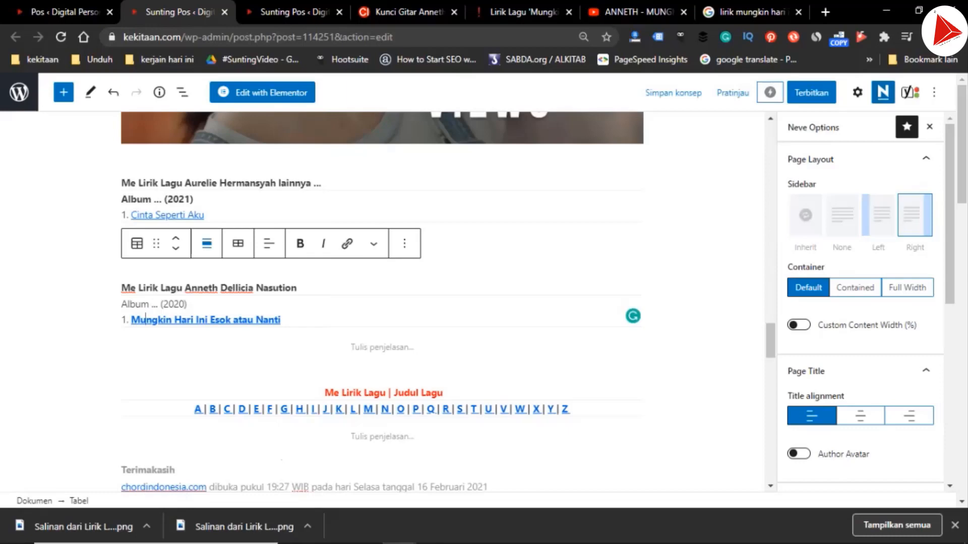
# Save the new song table as a reusable block named "Anneth Dellicia Nasution" and remove the Aurelie Hermansyah block from the post
pyautogui.click(185, 288)
pyautogui.moveTo(185, 288); pyautogui.dragTo(297, 287)
pyautogui.hotkey('ctrl', 'c')
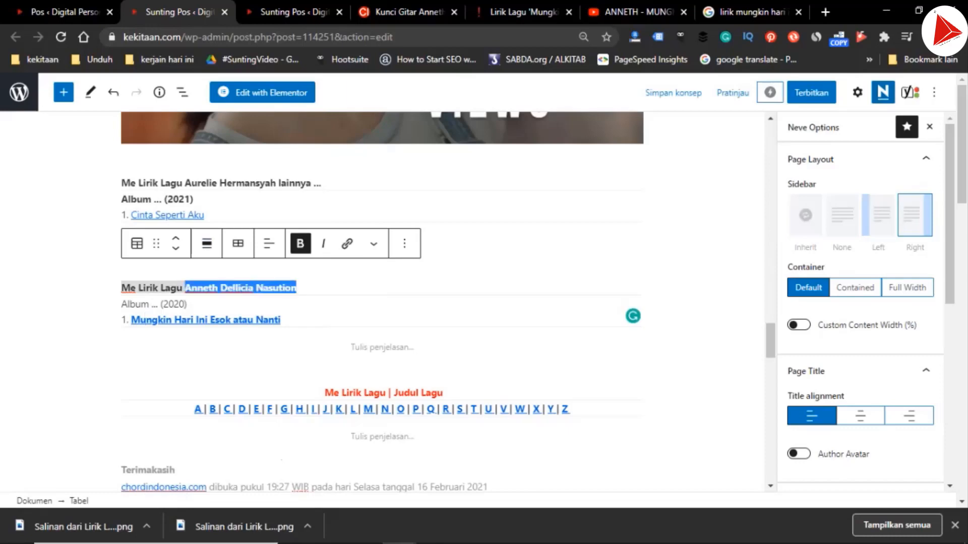
pyautogui.click(404, 244)
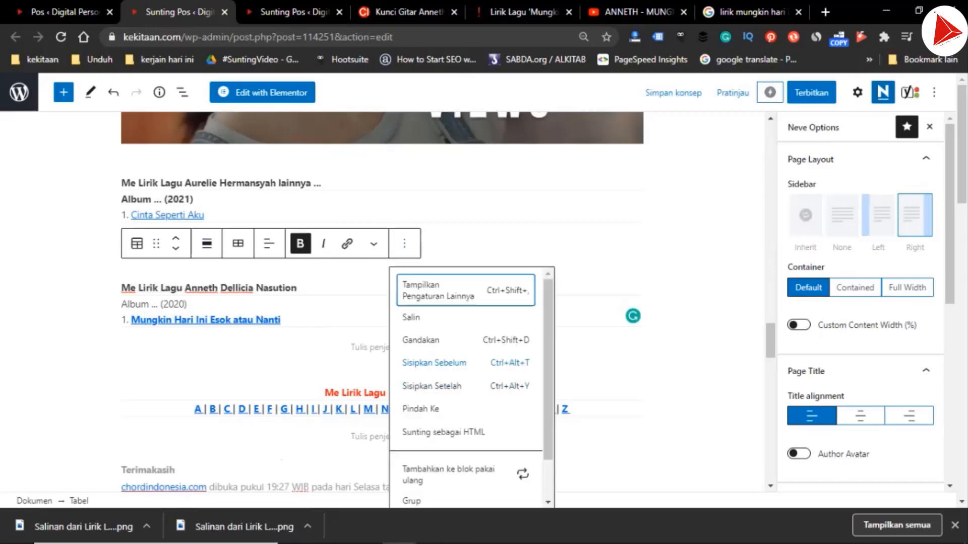
pyautogui.click(448, 475)
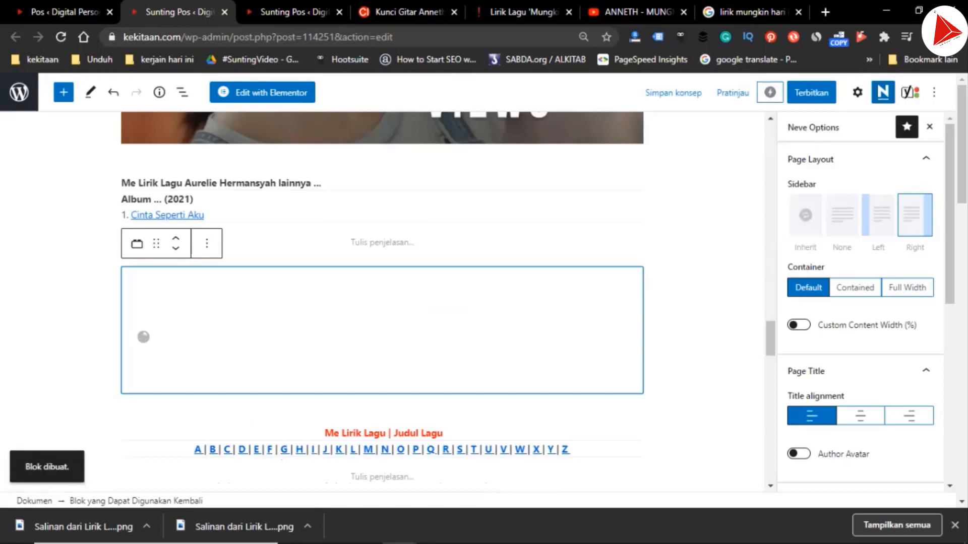
pyautogui.hotkey('ctrl', 'v')
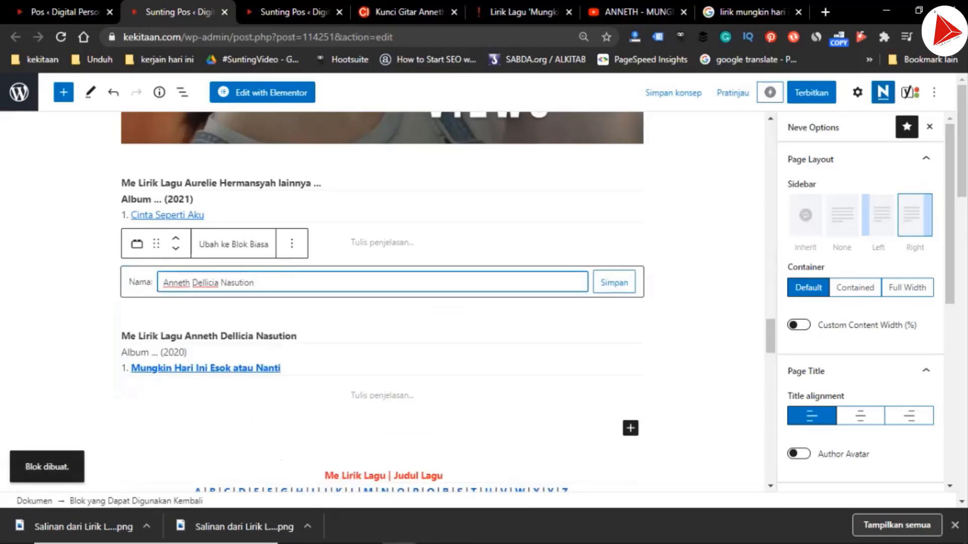
pyautogui.press('Return')
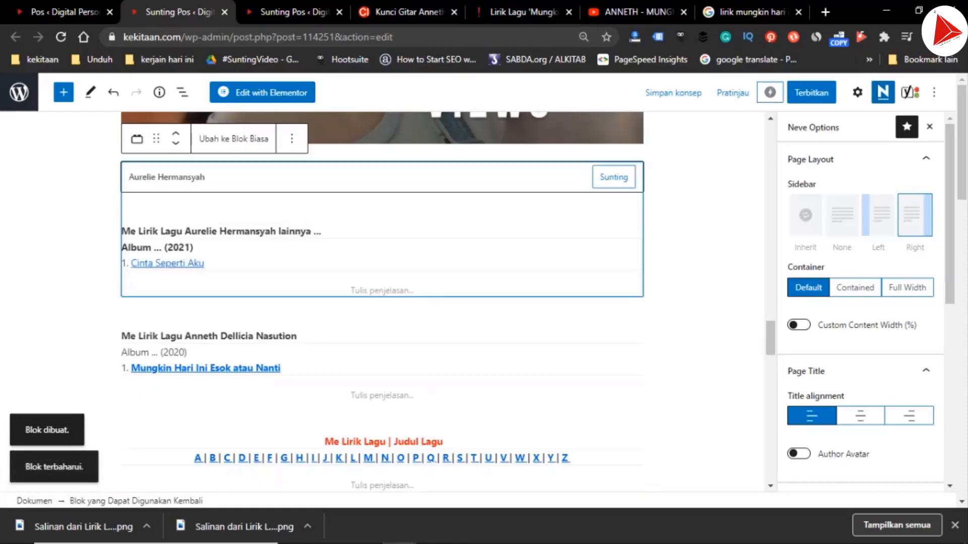
pyautogui.click(291, 138)
pyautogui.click(323, 405)
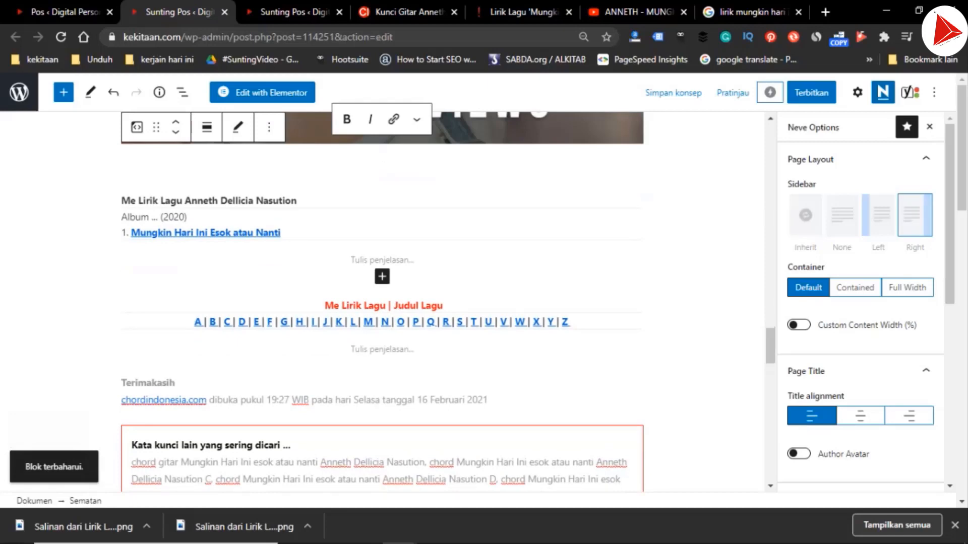
# Copy the URL of the Kunci Gitar Anneth Delliecia page and set it as the link of "chordindonesia.com" under "Terimakasih"
pyautogui.scroll(-2, 381, 300)
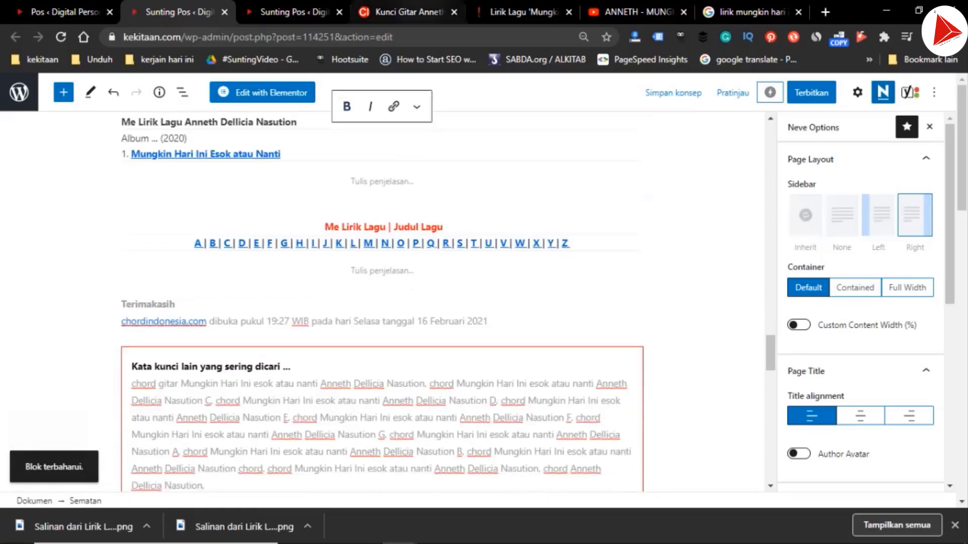
pyautogui.click(403, 12)
pyautogui.click(394, 37)
pyautogui.hotkey('ctrl', 'x')
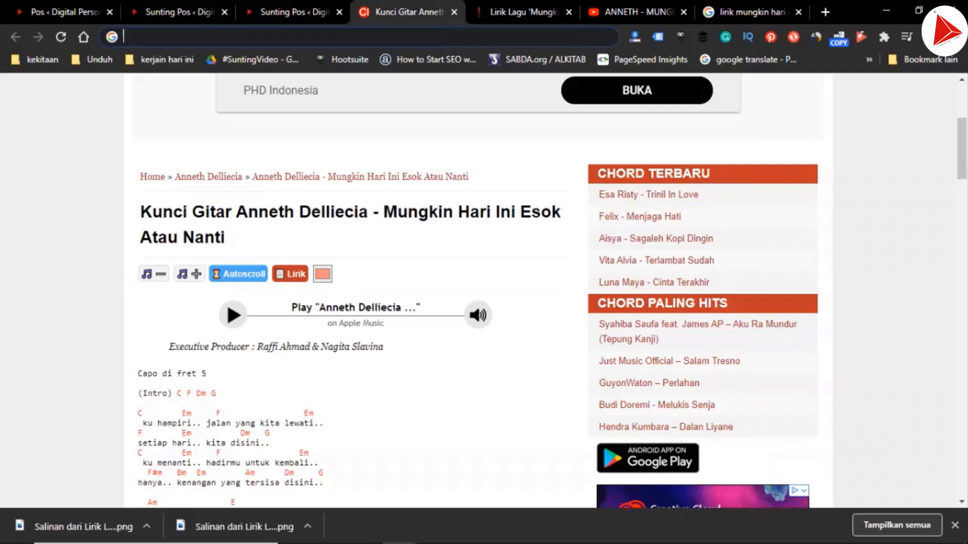
pyautogui.click(180, 12)
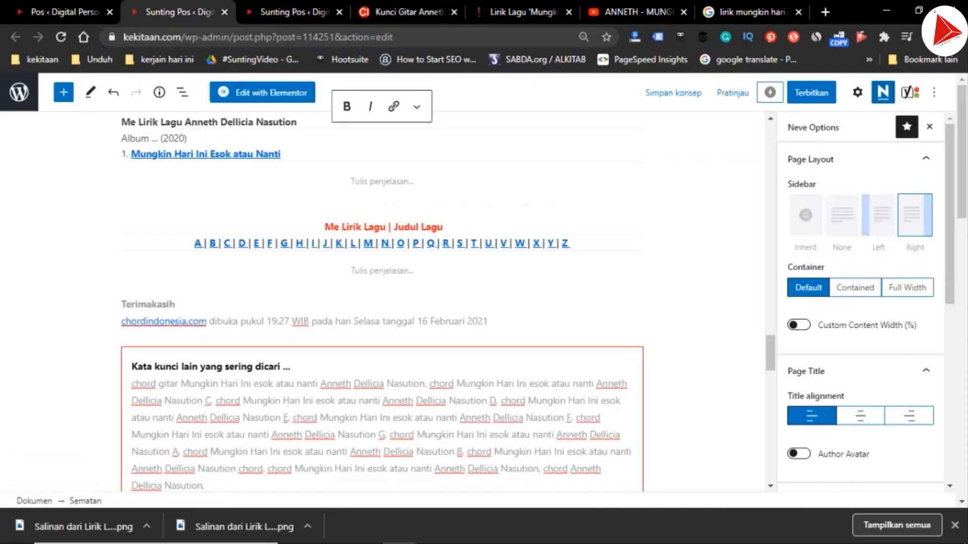
pyautogui.click(176, 321)
pyautogui.click(271, 396)
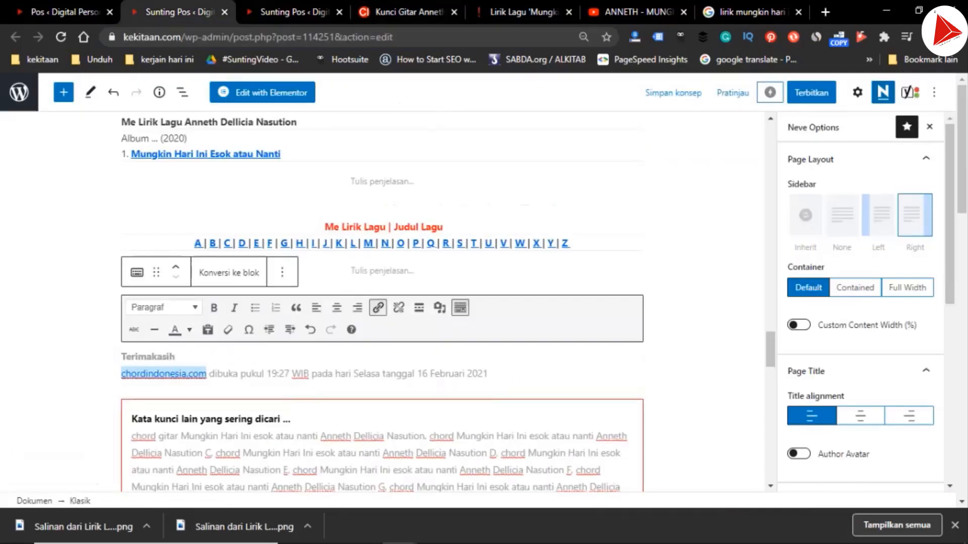
pyautogui.hotkey('ctrl', 'v')
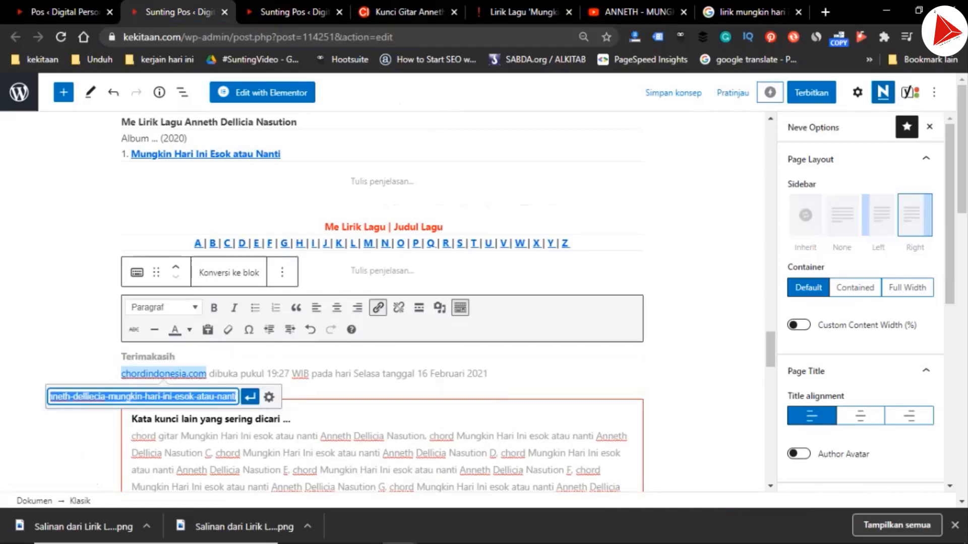
pyautogui.press('Return')
# Update the source access note to read "17:03 WIB pada hari Rabu tanggal 17 Februari 2021"
pyautogui.click(276, 374)
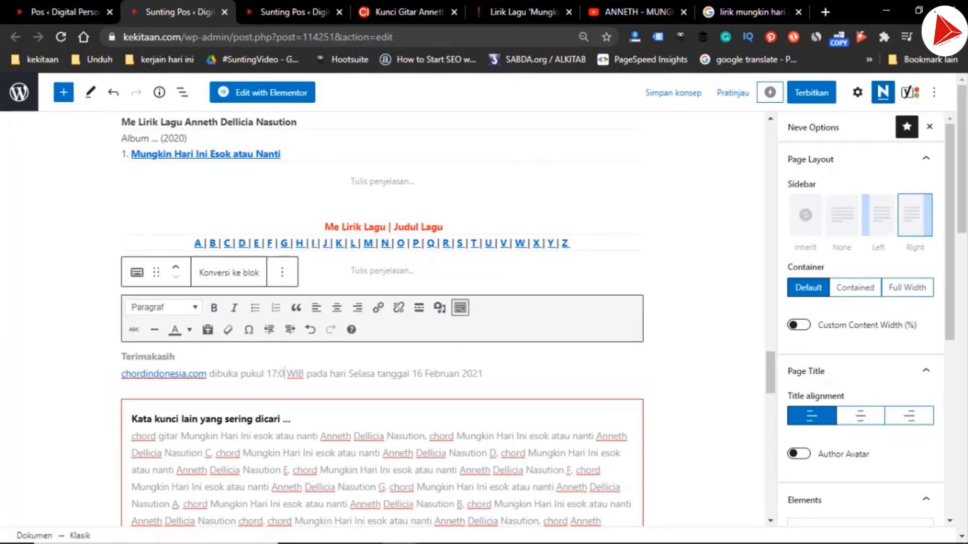
pyautogui.write('3')
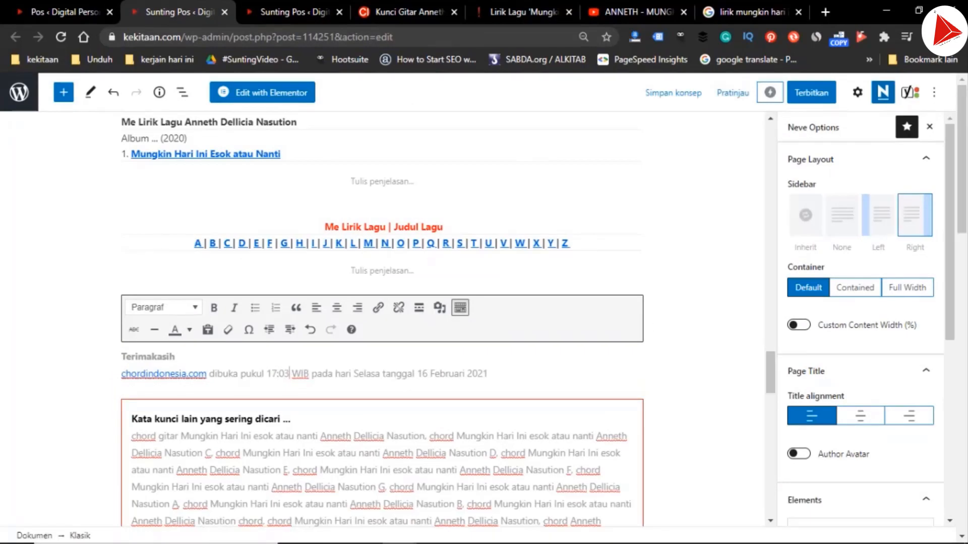
pyautogui.hotkey('shift', 'Left')
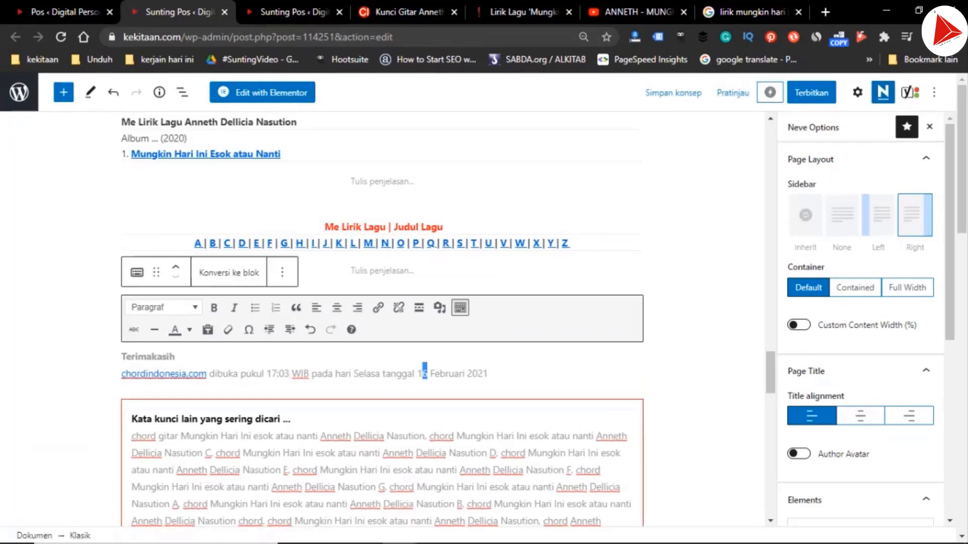
pyautogui.write('7')
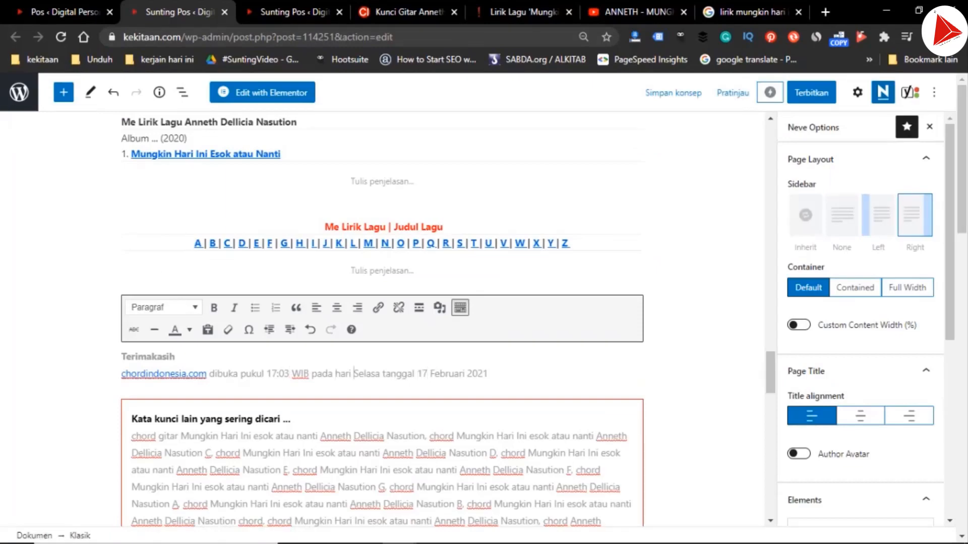
pyautogui.hotkey('ctrl', 'shift', 'Right')
pyautogui.write('Rabu')
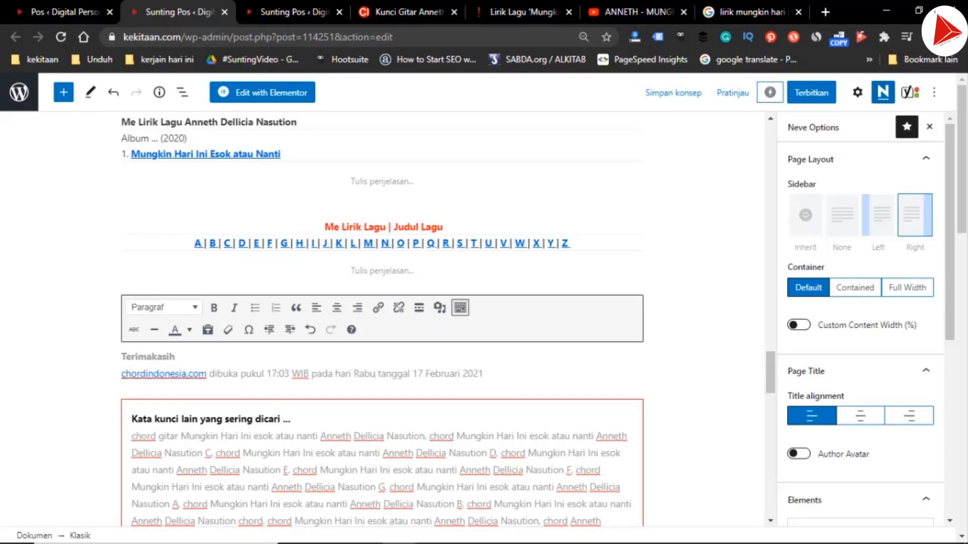
# Copy the "Terimakasih" credit into the lyrics post in place of its old one, with "insertlive.com" as the link text
pyautogui.press('Up')
pyautogui.hotkey('shift', 'Home')
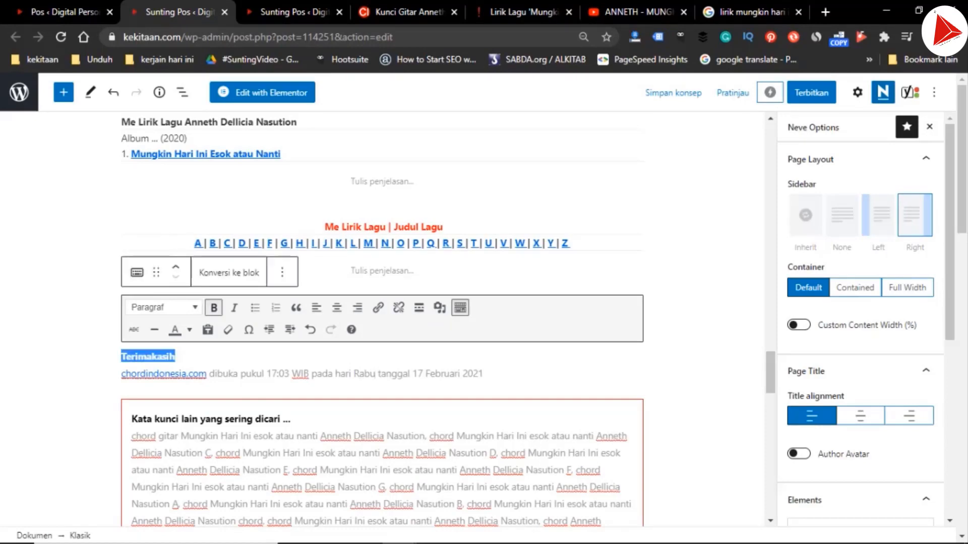
pyautogui.hotkey('shift', 'Down')
pyautogui.hotkey('ctrl', 'Tab')
pyautogui.hotkey('ctrl', 'End')
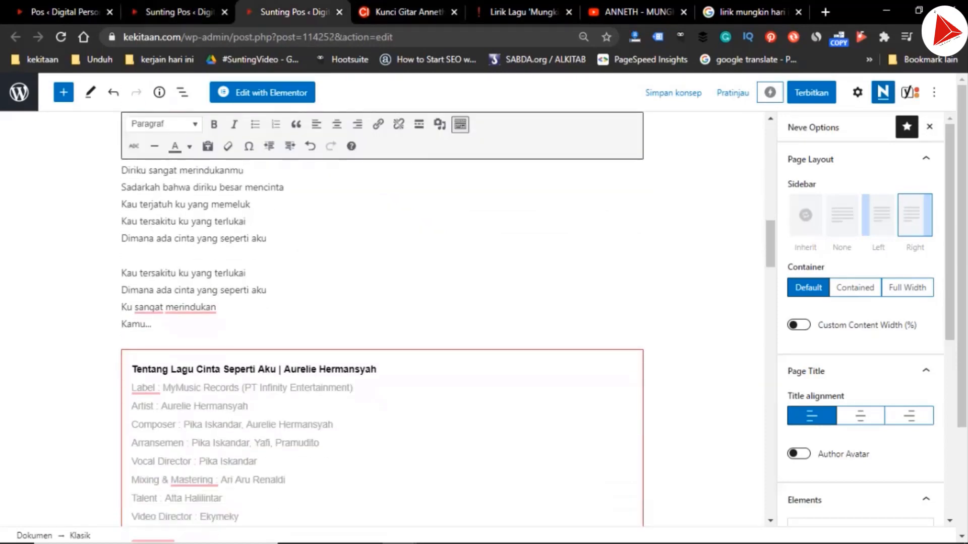
pyautogui.scroll(-18, 382, 319)
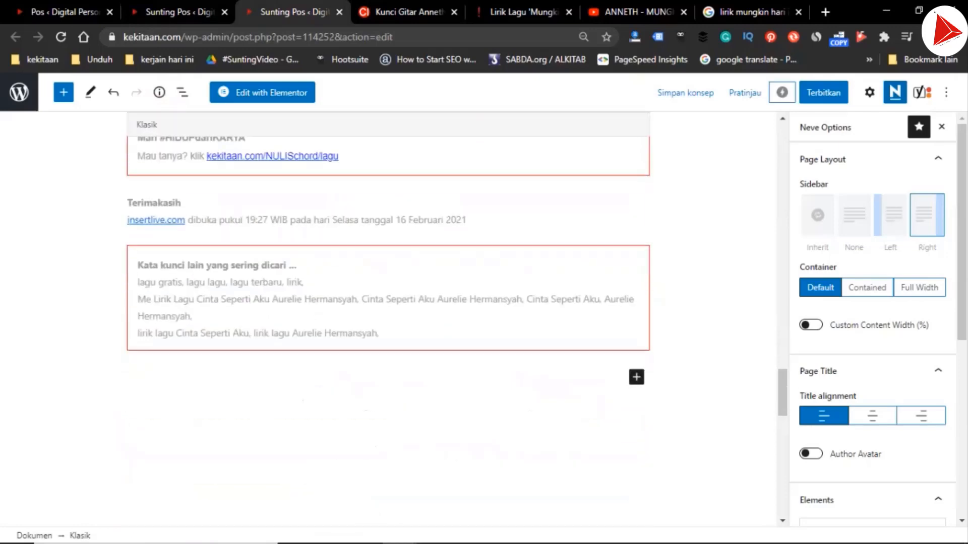
pyautogui.click(128, 203)
pyautogui.moveTo(127, 204); pyautogui.dragTo(467, 220)
pyautogui.hotkey('ctrl', 'v')
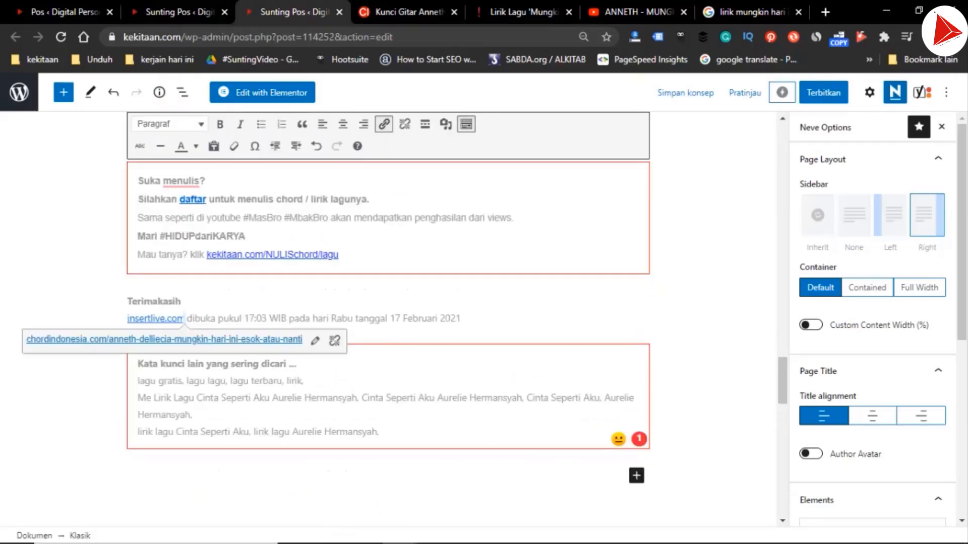
# In the lyrics post's keyword box, replace the first two "Cinta Seperti Aku Aurelie Hermansyah" phrases with "Mungkin Hari Ini esok atau nanti Anneth Dellicia Nasution"
pyautogui.click(152, 414)
pyautogui.hotkey('ctrl', 'shift', 'Right')
pyautogui.hotkey('ctrl', 'shift', 'Right')
pyautogui.hotkey('ctrl', 'shift', 'Right')
pyautogui.hotkey('ctrl', 'shift', 'Right')
pyautogui.hotkey('ctrl', 'shift', 'Right')
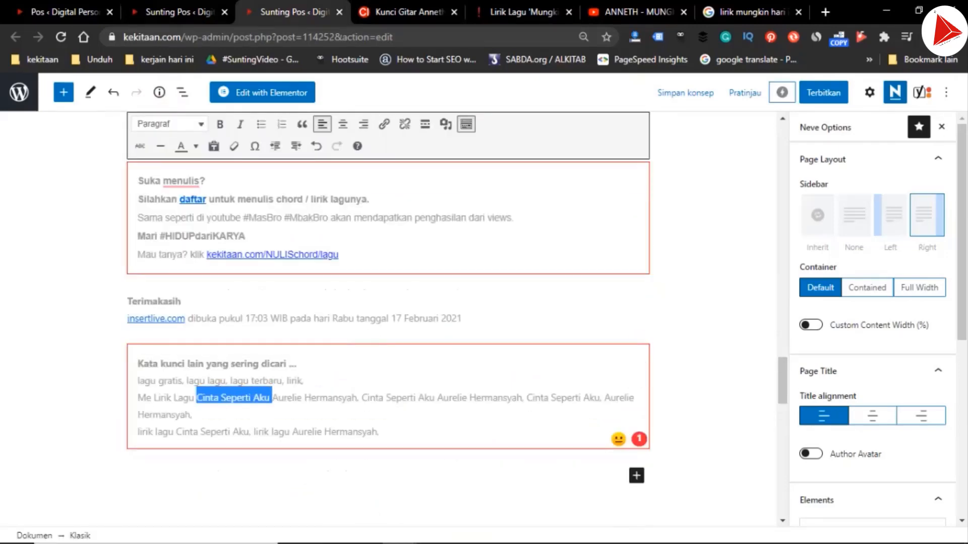
pyautogui.hotkey('ctrl', 'v')
pyautogui.hotkey('ctrl', 'shift', 'Right')
pyautogui.hotkey('ctrl', 'shift', 'Right')
pyautogui.hotkey('ctrl', 'shift', 'Right')
pyautogui.hotkey('ctrl', 'shift', 'Right')
pyautogui.hotkey('ctrl', 'shift', 'Right')
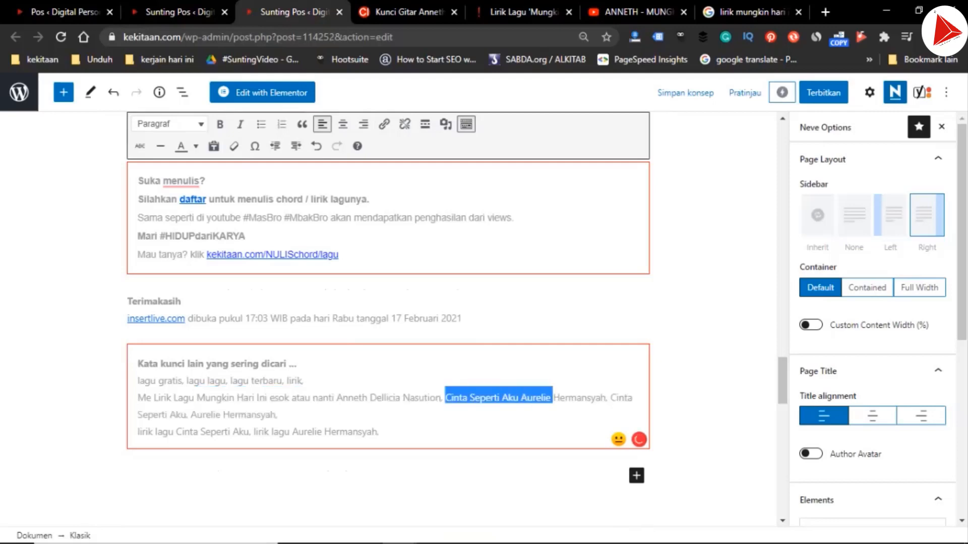
pyautogui.hotkey('ctrl', 'v')
pyautogui.hotkey('ctrl', 'Right')
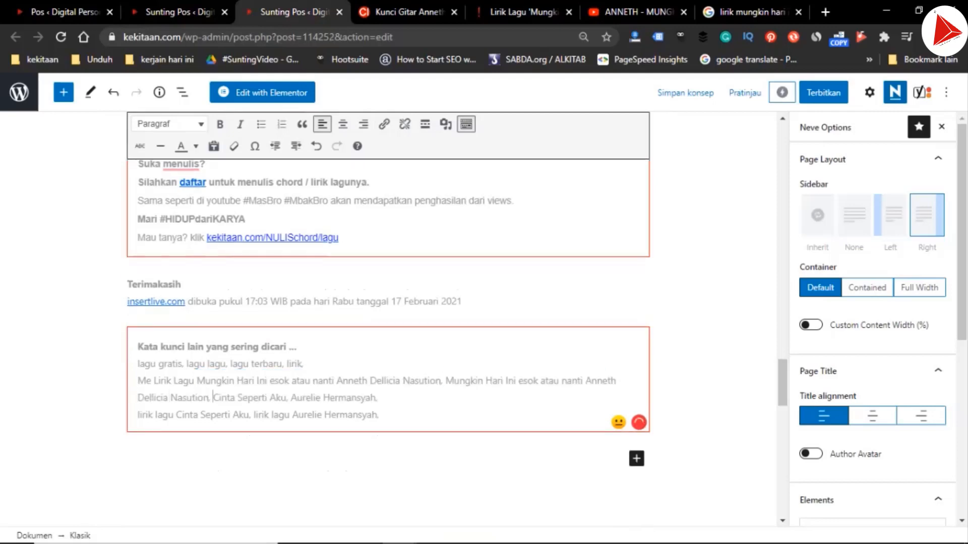
# Replace the separate third title and artist keywords with "Mungkin Hari Ini esok atau nanti, Anneth Dellicia Nasution"
pyautogui.hotkey('ctrl', 'shift', 'Right')
pyautogui.hotkey('ctrl', 'shift', 'Right')
pyautogui.hotkey('ctrl', 'shift', 'Right')
pyautogui.hotkey('ctrl', 'shift', 'Right')
pyautogui.hotkey('ctrl', 'shift', 'Right')
pyautogui.hotkey('ctrl', 'v')
pyautogui.hotkey('ctrl', 'Left')
pyautogui.hotkey('ctrl', 'Left')
pyautogui.hotkey('ctrl', 'Left')
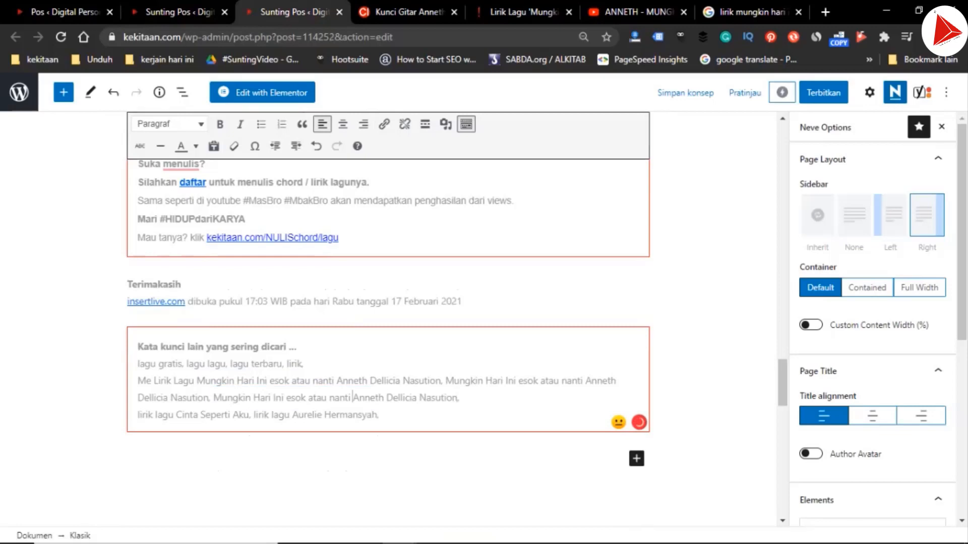
pyautogui.write(',')
# Change the artist keyword at the end of the last keyword line to "lirik lagu Anneth Dellicia Nasution"
pyautogui.hotkey('ctrl', 'shift', 'Left')
pyautogui.hotkey('ctrl', 'shift', 'Left')
pyautogui.hotkey('ctrl', 'shift', 'Left')
pyautogui.hotkey('ctrl', 'shift', 'Left')
pyautogui.hotkey('ctrl', 'shift', 'Right')
pyautogui.hotkey('ctrl', 'shift', 'Right')
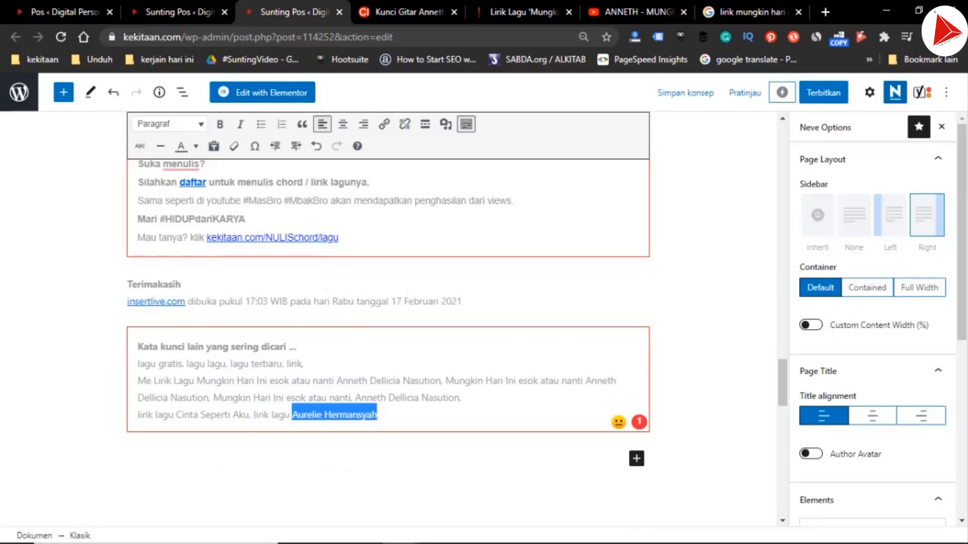
pyautogui.hotkey('ctrl', 'v')
pyautogui.hotkey('ctrl', 'Left')
pyautogui.hotkey('ctrl', 'Left')
pyautogui.hotkey('ctrl', 'Left')
pyautogui.hotkey('ctrl', 'shift', 'Left')
pyautogui.hotkey('ctrl', 'shift', 'Left')
pyautogui.hotkey('ctrl', 'shift', 'Left')
pyautogui.hotkey('ctrl', 'shift', 'Left')
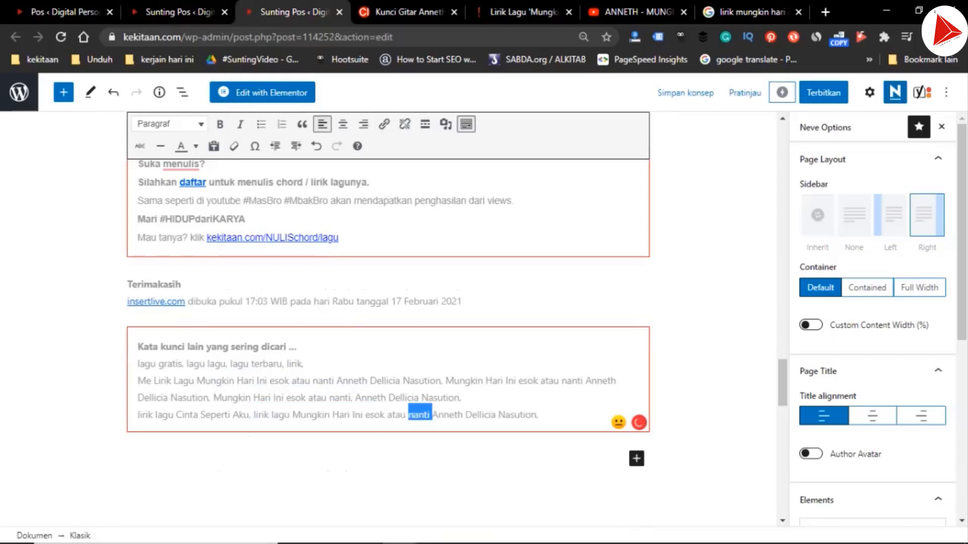
pyautogui.hotkey('ctrl', 'shift', 'Left')
pyautogui.hotkey('ctrl', 'shift', 'Left')
pyautogui.press('BackSpace')
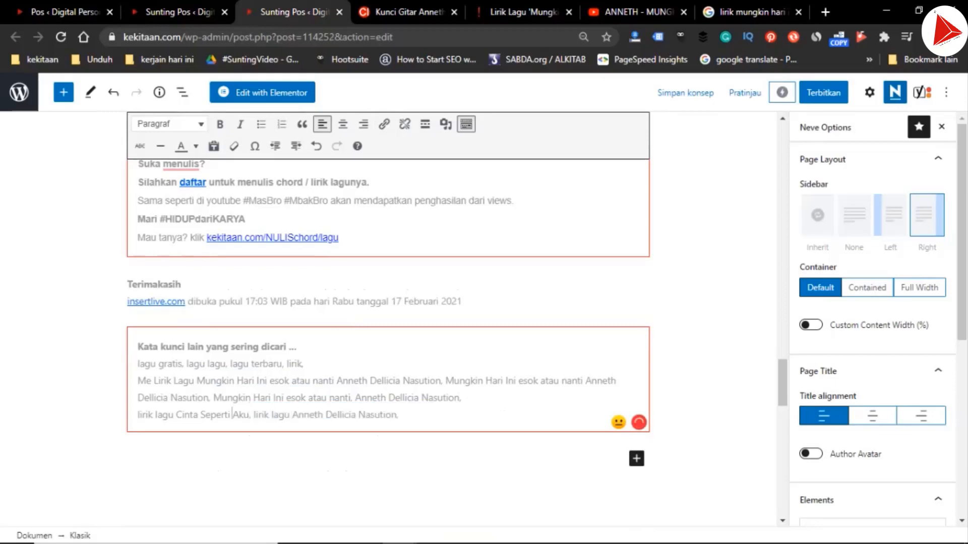
# Change the title keyword in the last keyword line to "lirik lagu Mungkin Hari Ini esok atau nanti"
pyautogui.hotkey('ctrl', 'shift', 'Left')
pyautogui.hotkey('ctrl', 'shift', 'Left')
pyautogui.hotkey('ctrl', 'shift', 'Left')
pyautogui.hotkey('ctrl', 'shift', 'Left')
pyautogui.hotkey('ctrl', 'shift', 'Right')
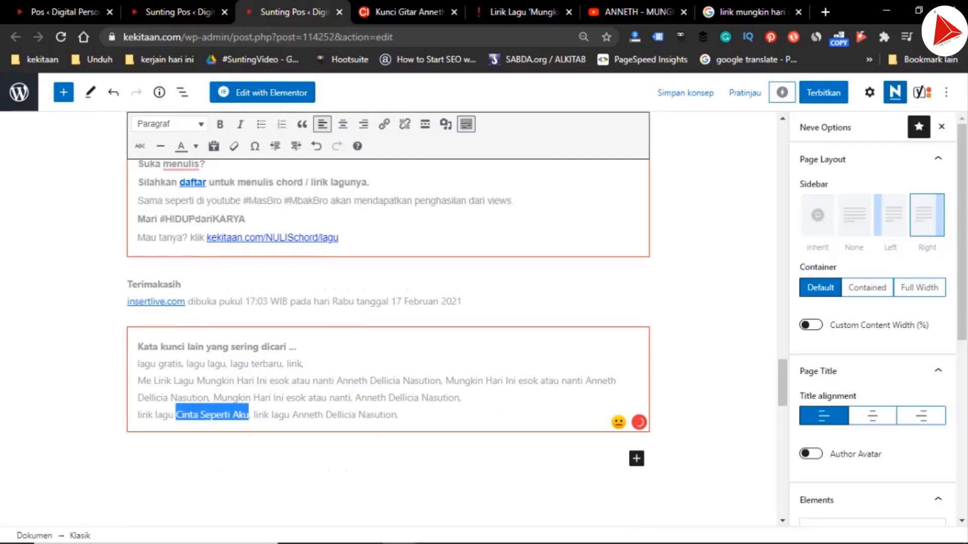
pyautogui.hotkey('ctrl', 'v')
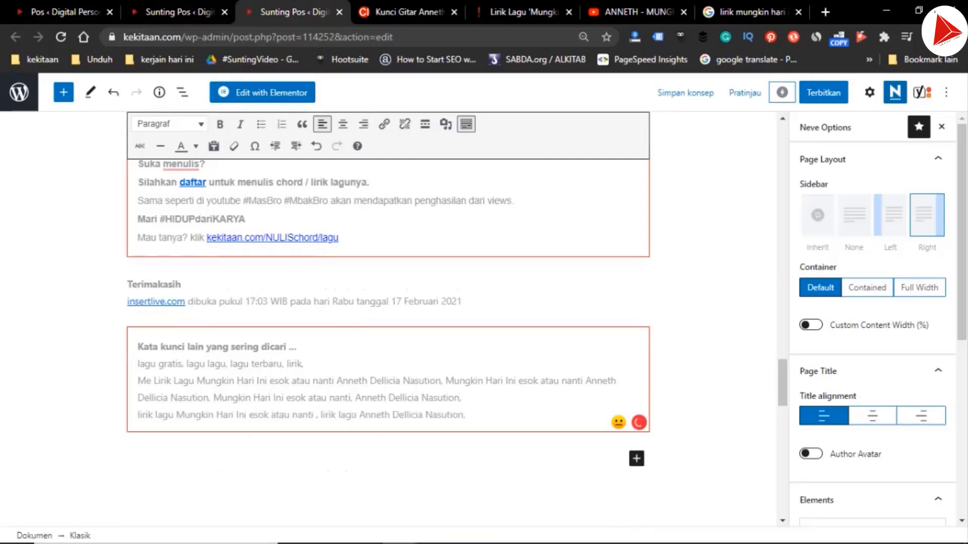
# Copy the full song and artist phrase and set the Yoast focus keyphrase to "Lirik Lagu Mungkin Hari Ini esok atau nanti Anneth Dellicia Nasution"
pyautogui.hotkey('ctrl', 'Right')
pyautogui.hotkey('ctrl', 'Right')
pyautogui.hotkey('ctrl', 'Right')
pyautogui.hotkey('ctrl', 'shift', 'Right')
pyautogui.hotkey('ctrl', 'shift', 'Right')
pyautogui.hotkey('ctrl', 'shift', 'Right')
pyautogui.hotkey('ctrl', 'shift', 'Right')
pyautogui.hotkey('ctrl', 'shift', 'Right')
pyautogui.hotkey('ctrl', 'shift', 'Right')
pyautogui.hotkey('ctrl', 'shift', 'Right')
pyautogui.hotkey('ctrl', 'shift', 'Right')
pyautogui.hotkey('ctrl', 'shift', 'Right')
pyautogui.hotkey('ctrl', 'shift', 'Right')
pyautogui.hotkey('ctrl', 'shift', 'Left')
pyautogui.hotkey('shift', 'Left')
pyautogui.hotkey('shift', 'Left')
pyautogui.hotkey('ctrl', 'c')
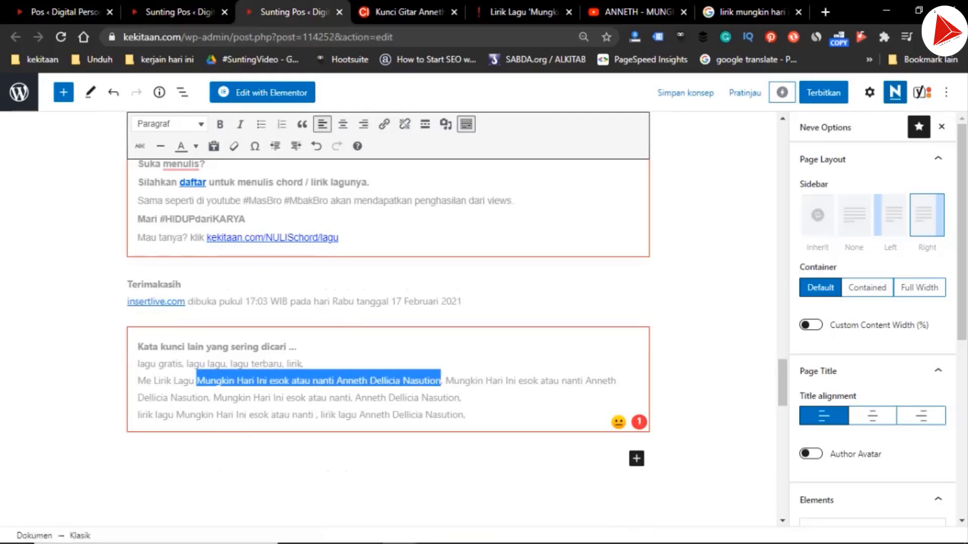
pyautogui.scroll(-7, 389, 302)
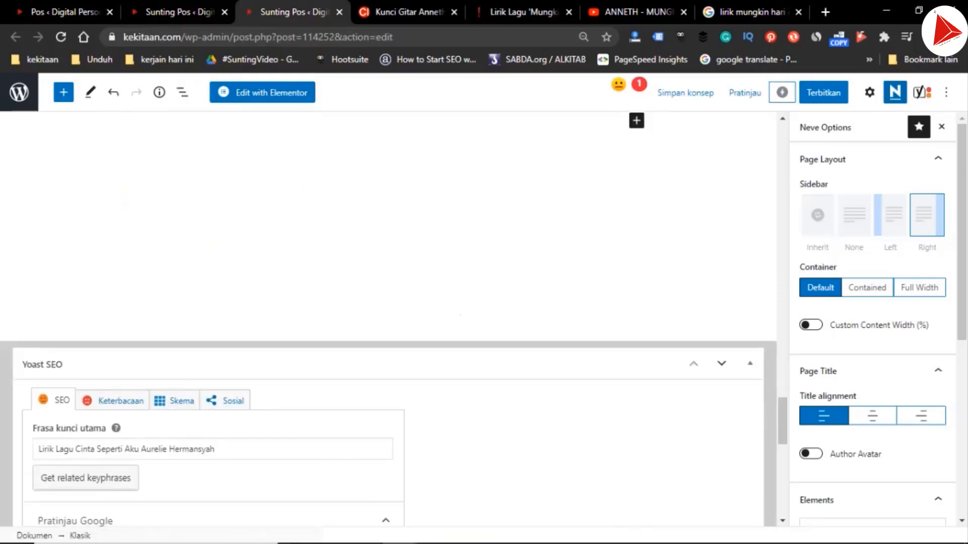
pyautogui.click(216, 449)
pyautogui.hotkey('ctrl', 'shift', 'Left')
pyautogui.hotkey('ctrl', 'shift', 'Left')
pyautogui.hotkey('ctrl', 'shift', 'Left')
pyautogui.hotkey('ctrl', 'shift', 'Left')
pyautogui.hotkey('ctrl', 'shift', 'Left')
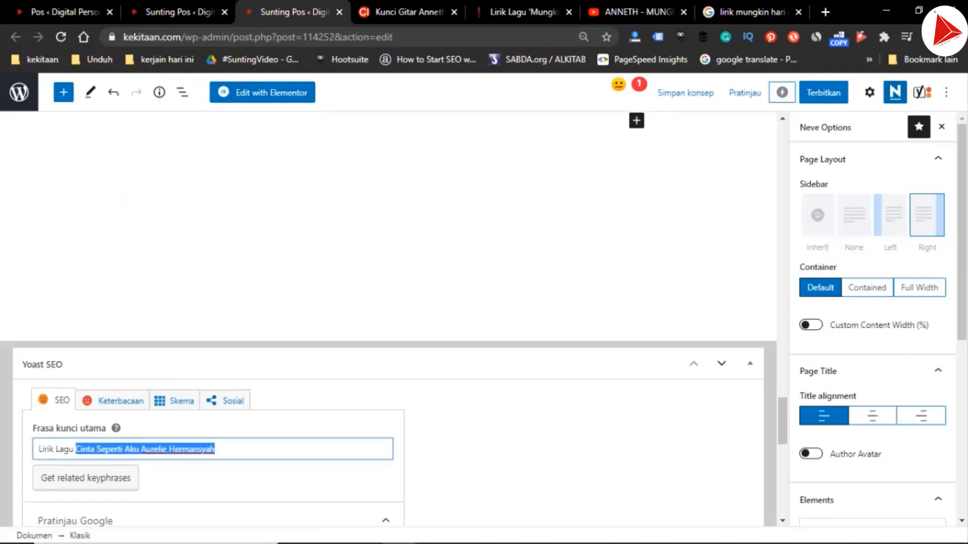
pyautogui.hotkey('ctrl', 'v')
# Set the lyrics post's slug to "lirik lagu Mungkin Hari Ini esok atau nanti Anneth Dellicia Nasution", with spaces instead of hyphens
pyautogui.scroll(-7, 388, 318)
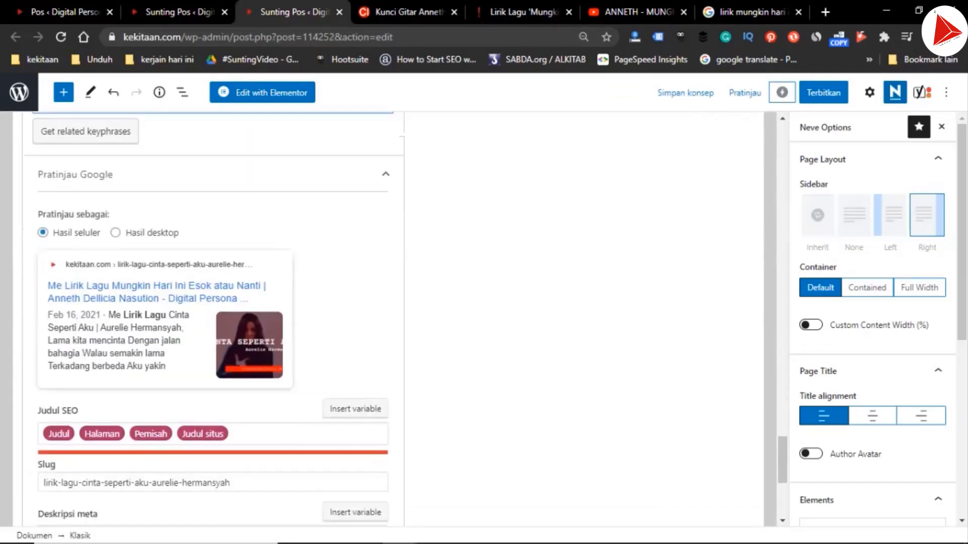
pyautogui.scroll(-1, 212, 317)
pyautogui.click(303, 443)
pyautogui.hotkey('ctrl', 'shift', 'Left')
pyautogui.hotkey('ctrl', 'shift', 'Left')
pyautogui.hotkey('ctrl', 'shift', 'Left')
pyautogui.hotkey('ctrl', 'shift', 'Left')
pyautogui.hotkey('ctrl', 'shift', 'Left')
pyautogui.hotkey('ctrl', 'shift', 'Left')
pyautogui.hotkey('ctrl', 'shift', 'Left')
pyautogui.hotkey('ctrl', 'shift', 'Left')
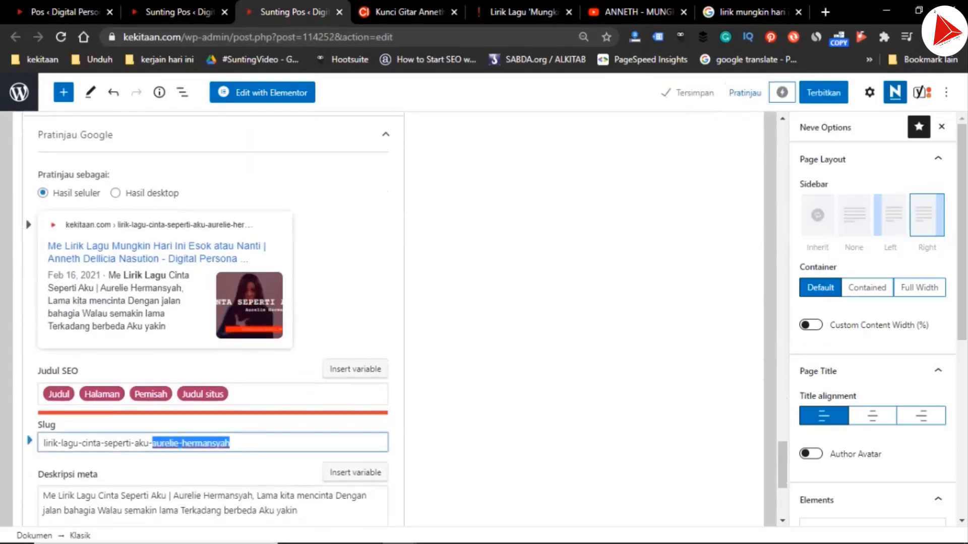
pyautogui.hotkey('ctrl', 'shift', 'Left')
pyautogui.hotkey('ctrl', 'v')
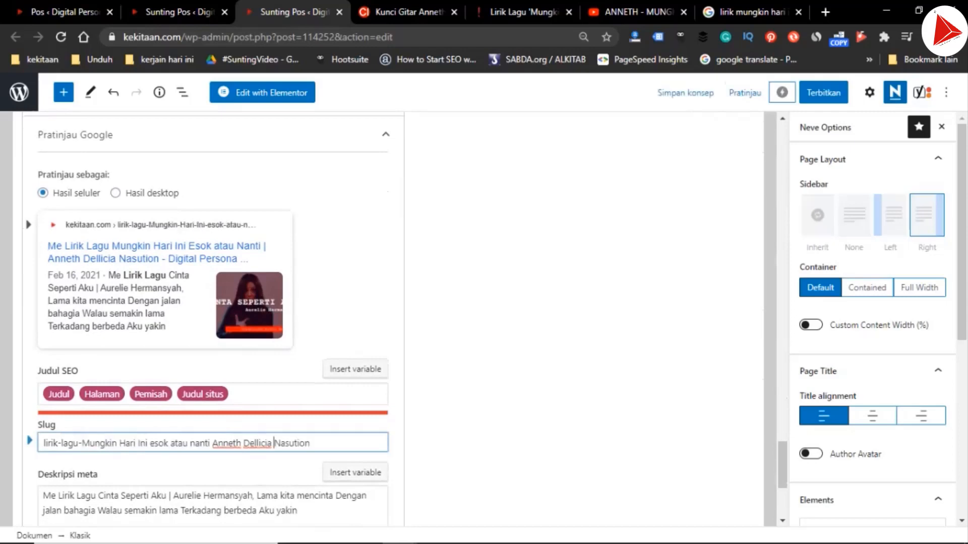
pyautogui.hotkey('ctrl', 'Left')
pyautogui.hotkey('ctrl', 'Left')
pyautogui.hotkey('ctrl', 'Left')
pyautogui.hotkey('ctrl', 'Left')
pyautogui.hotkey('shift', 'Left')
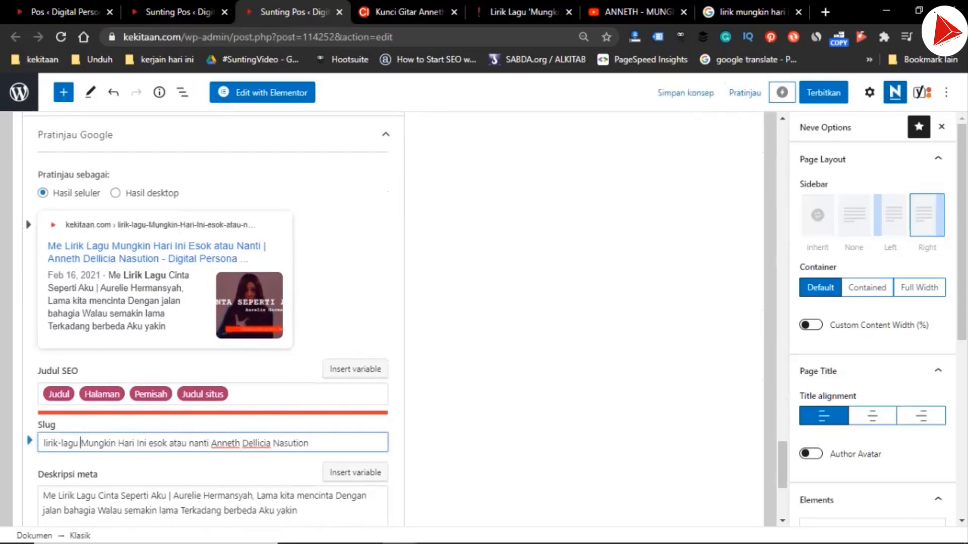
pyautogui.hotkey('ctrl', 'Left')
pyautogui.hotkey('shift', 'Left')
# Replace the old song and artist in the meta description with "Mungkin Hari Ini esok atau nanti Anneth Dellicia Nasution"
pyautogui.scroll(-5, 211, 318)
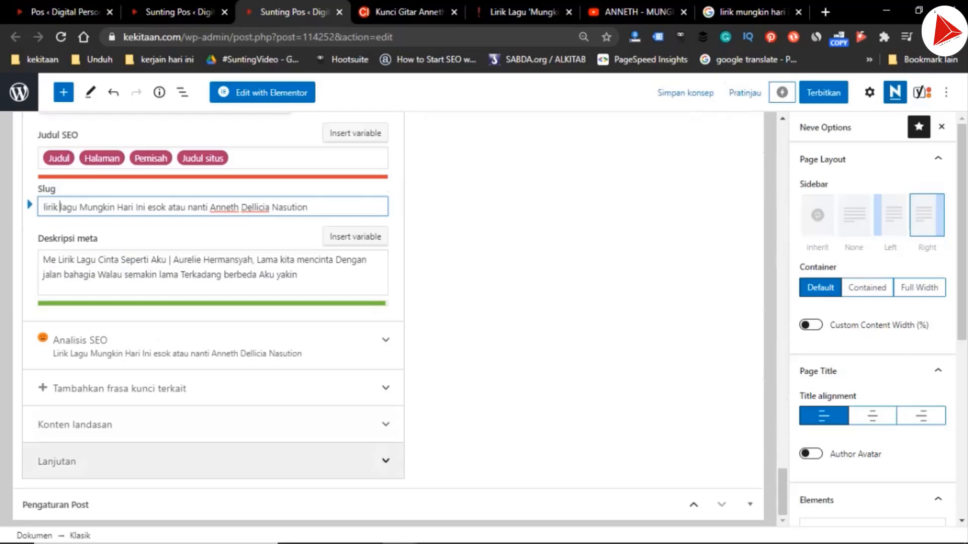
pyautogui.click(98, 260)
pyautogui.hotkey('ctrl', 'shift', 'Right')
pyautogui.hotkey('ctrl', 'shift', 'Right')
pyautogui.hotkey('ctrl', 'shift', 'Right')
pyautogui.hotkey('ctrl', 'shift', 'Right')
pyautogui.hotkey('ctrl', 'shift', 'Right')
pyautogui.hotkey('ctrl', 'shift', 'Right')
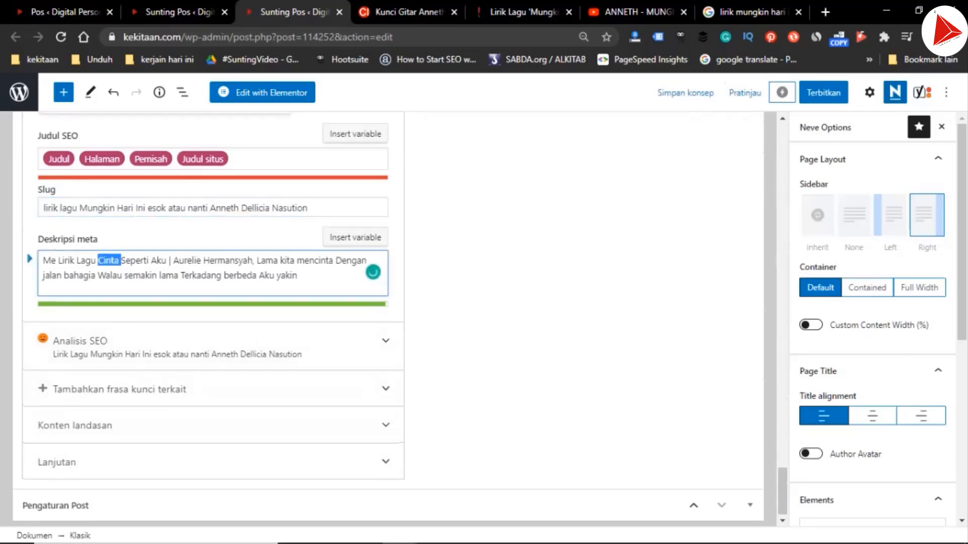
pyautogui.hotkey('ctrl', 'v')
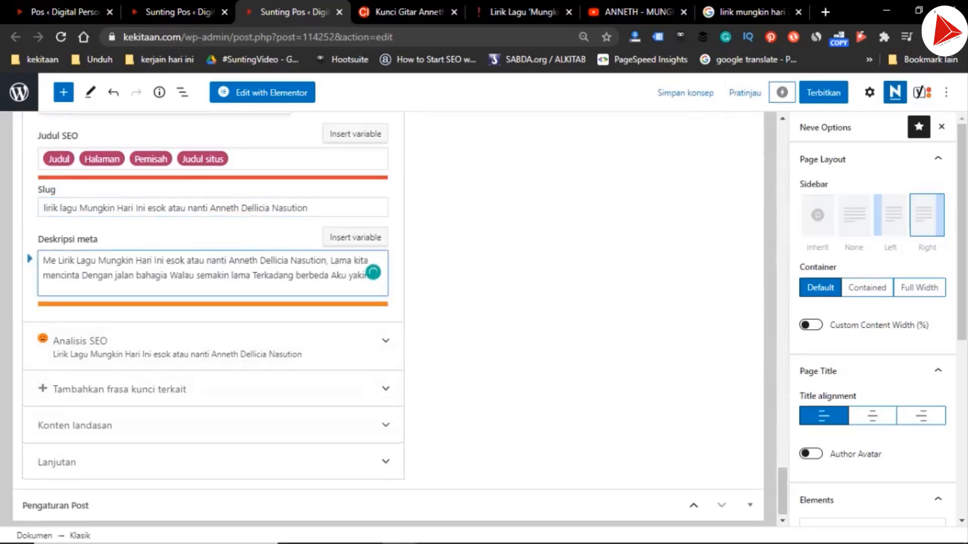
pyautogui.hotkey('ctrl', 'pageup')
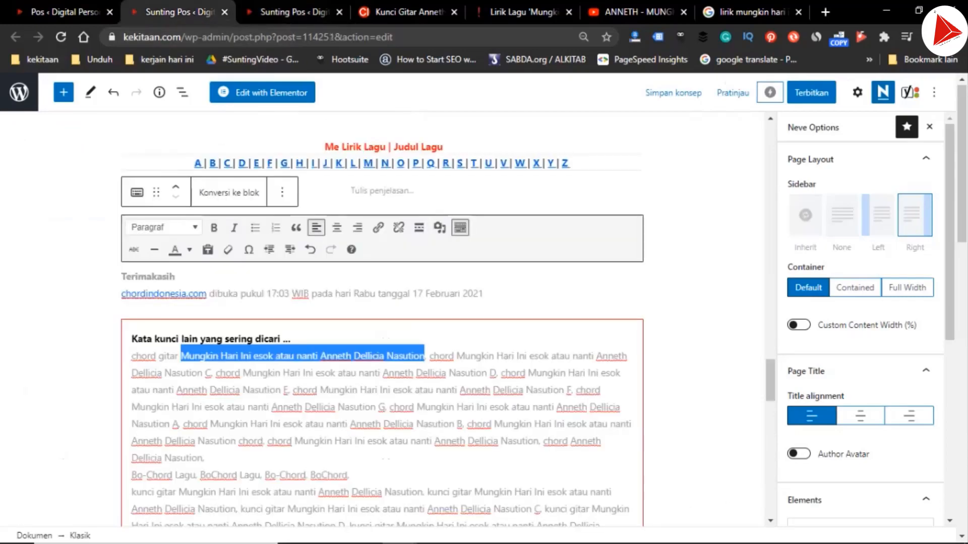
pyautogui.scroll(15, 382, 323)
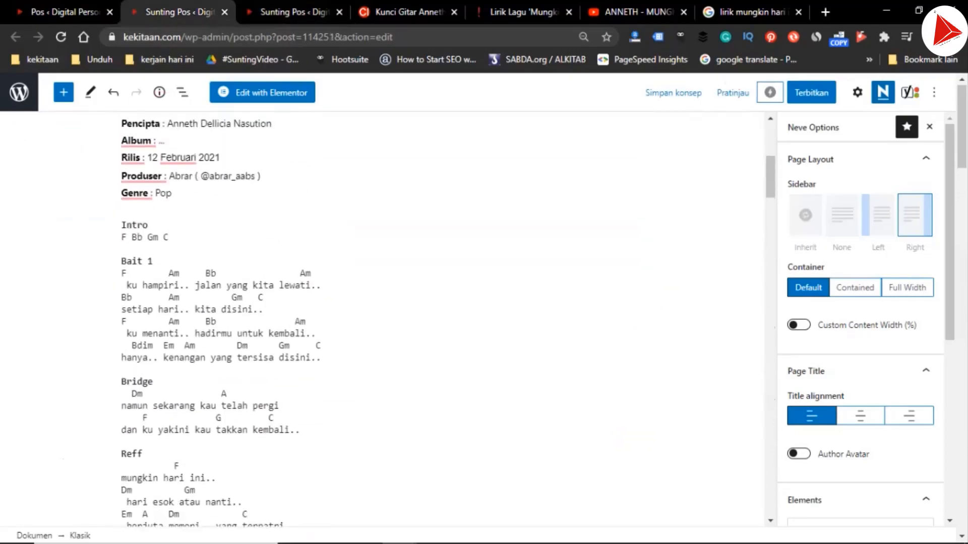
pyautogui.click(522, 12)
pyautogui.scroll(8, 383, 313)
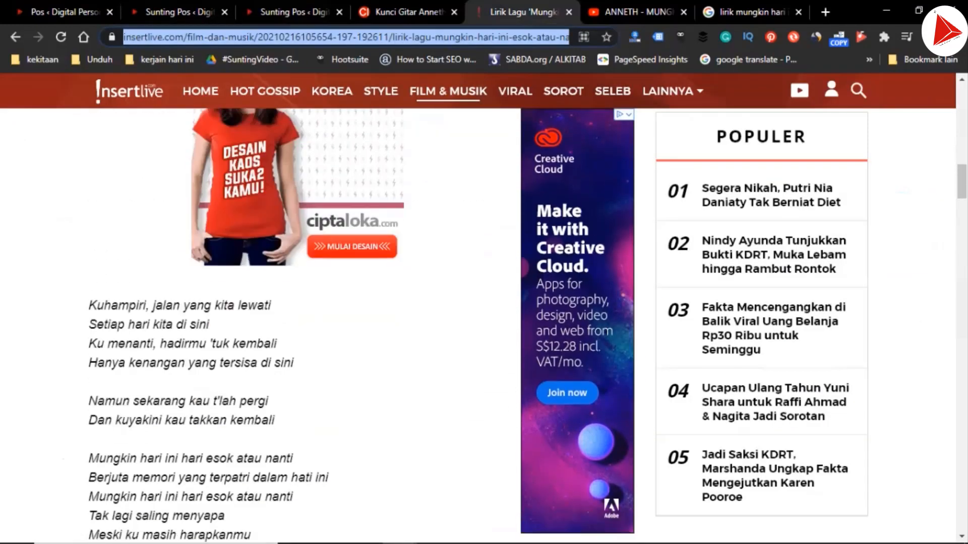
pyautogui.click(179, 13)
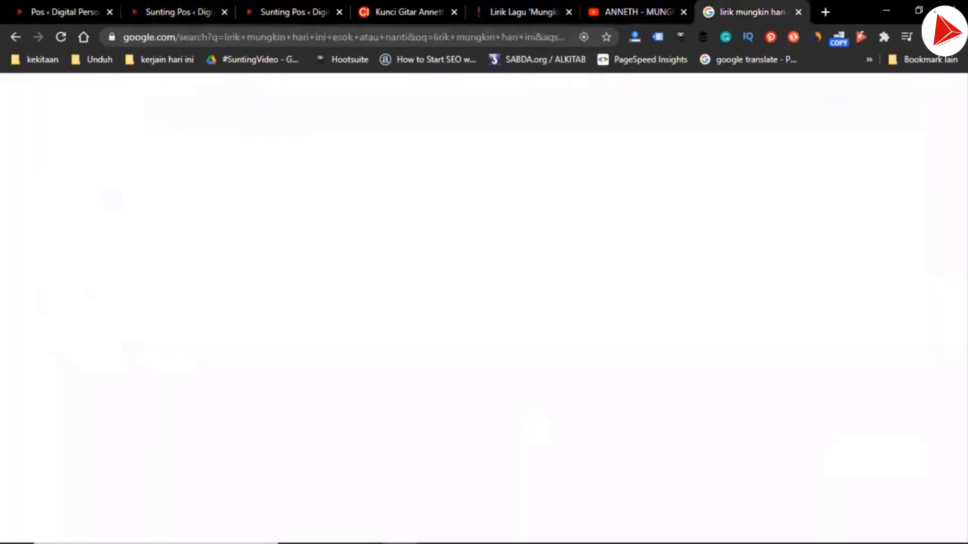
# Switch to the browser page with the Google lyrics search and open canva.com there
pyautogui.moveTo(149, 109); pyautogui.dragTo(308, 109)
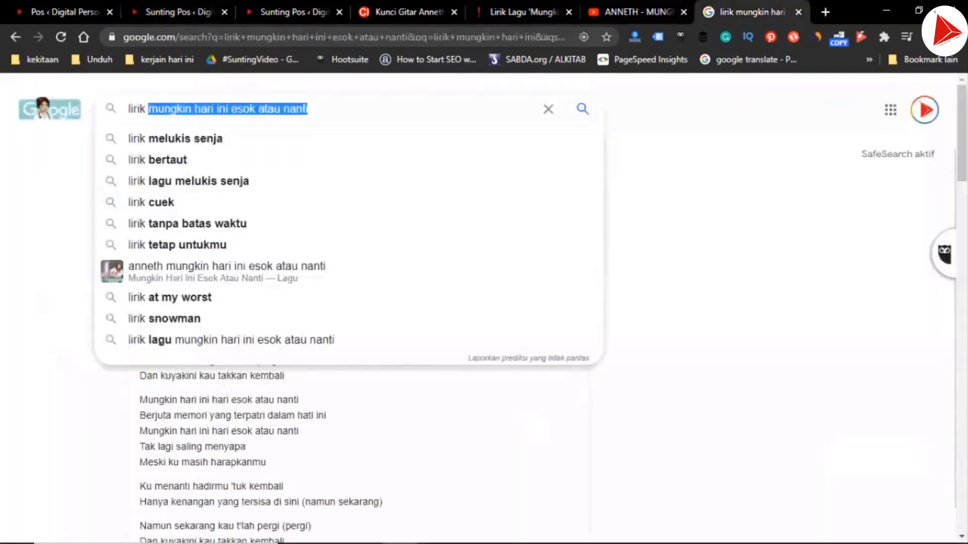
pyautogui.click(335, 37)
pyautogui.write('canva.com')
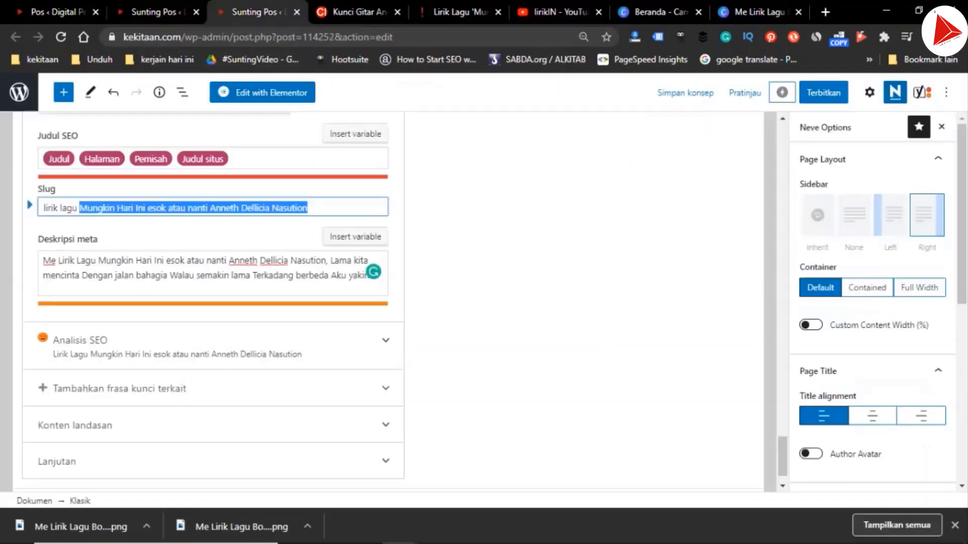
# Replace the lyrics post's featured image with the "Mungkin Hari Ini Esok atau Nanti" picture from the media library
pyautogui.scroll(-5, 872, 303)
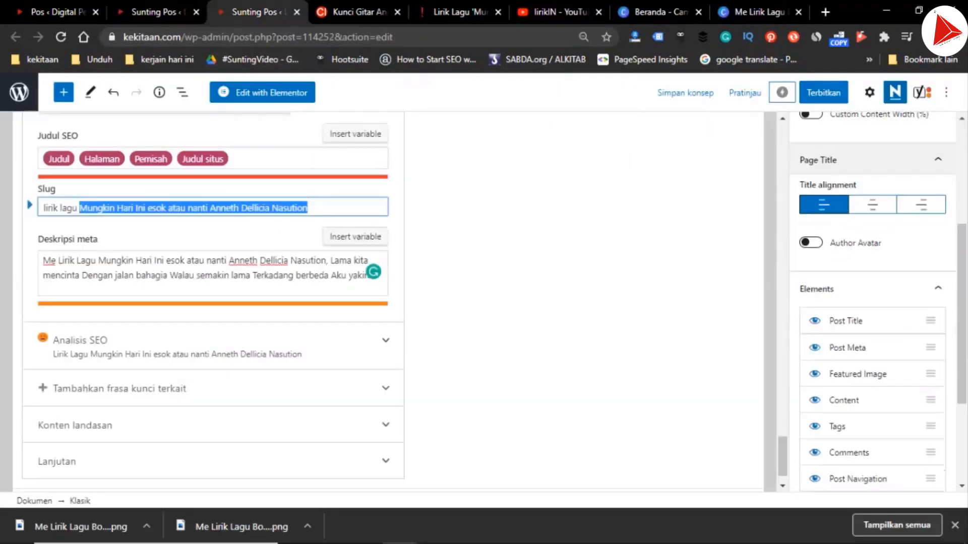
pyautogui.click(870, 92)
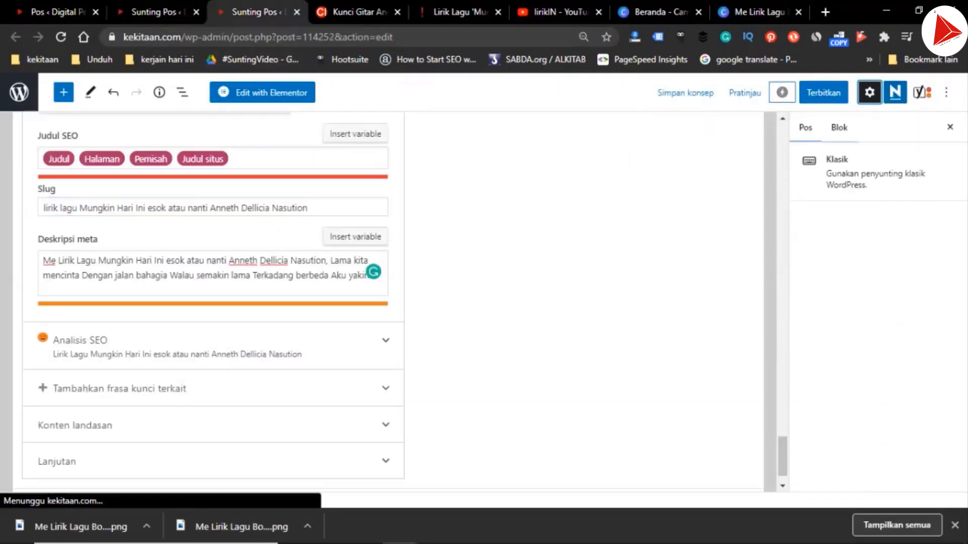
pyautogui.click(806, 126)
pyautogui.scroll(-5, 847, 302)
pyautogui.scroll(-5, 857, 310)
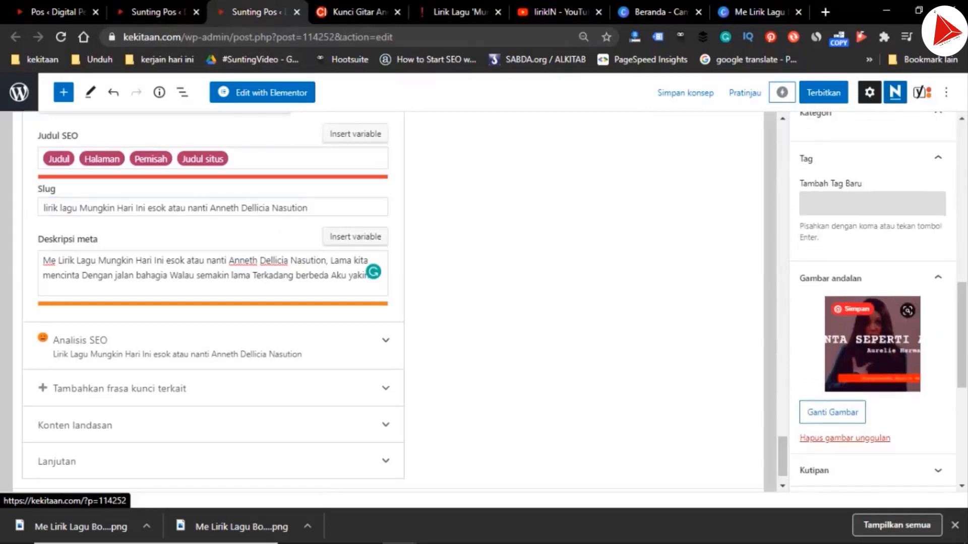
pyautogui.click(832, 412)
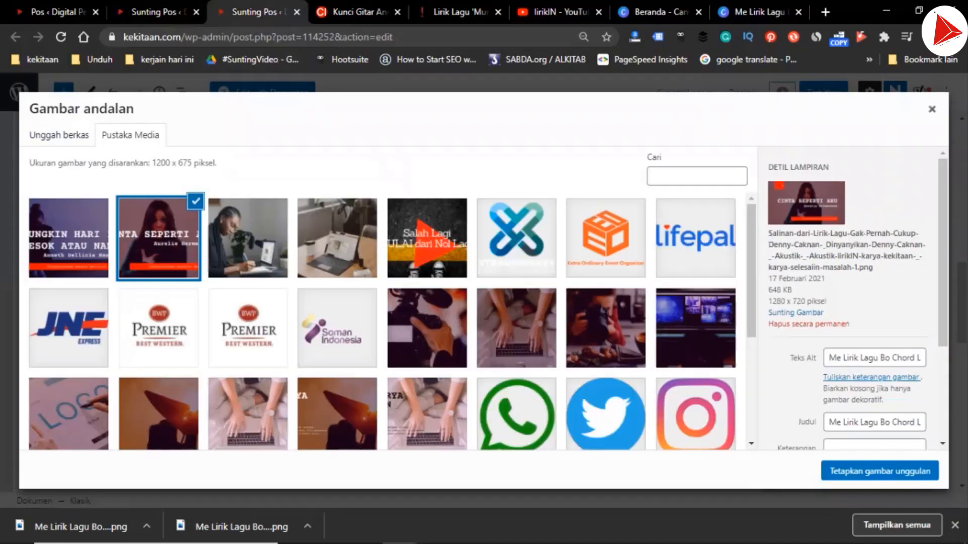
pyautogui.click(69, 238)
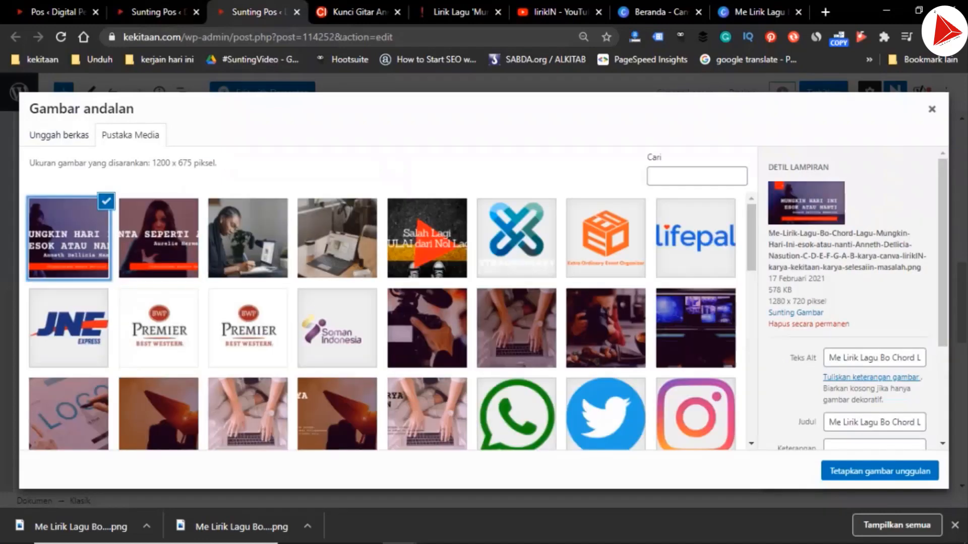
pyautogui.click(880, 471)
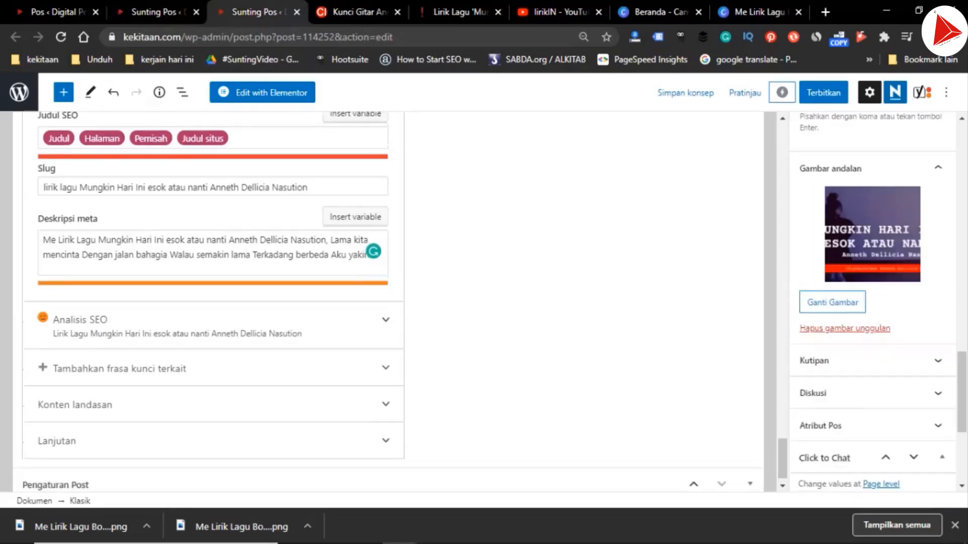
# Remove all old "Cinta Seperti Aku" and Aurelie Hermansyah tags from the chord post, keeping the four Bo-Chord and BoChord tags
pyautogui.hotkey('ctrl', 'pageup')
pyautogui.scroll(-7, 383, 303)
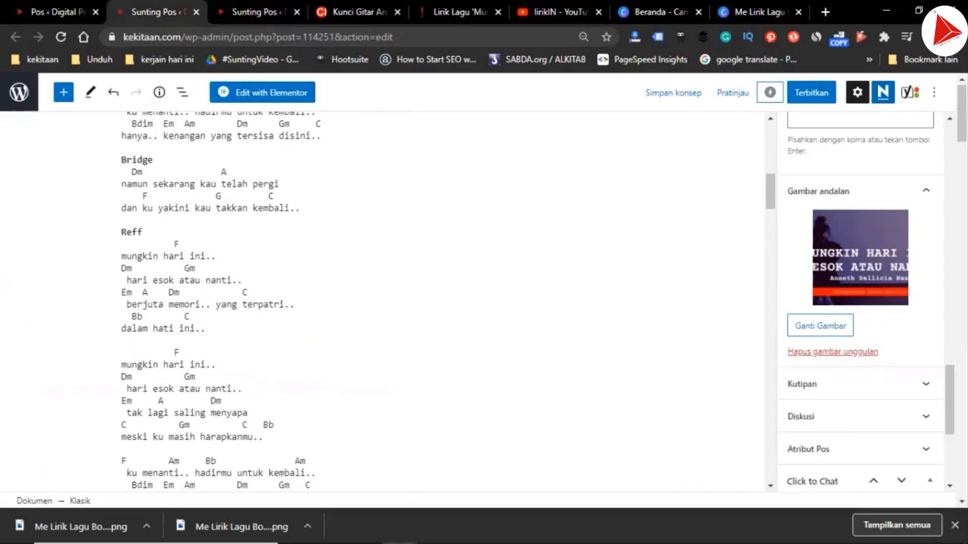
pyautogui.scroll(-5, 383, 302)
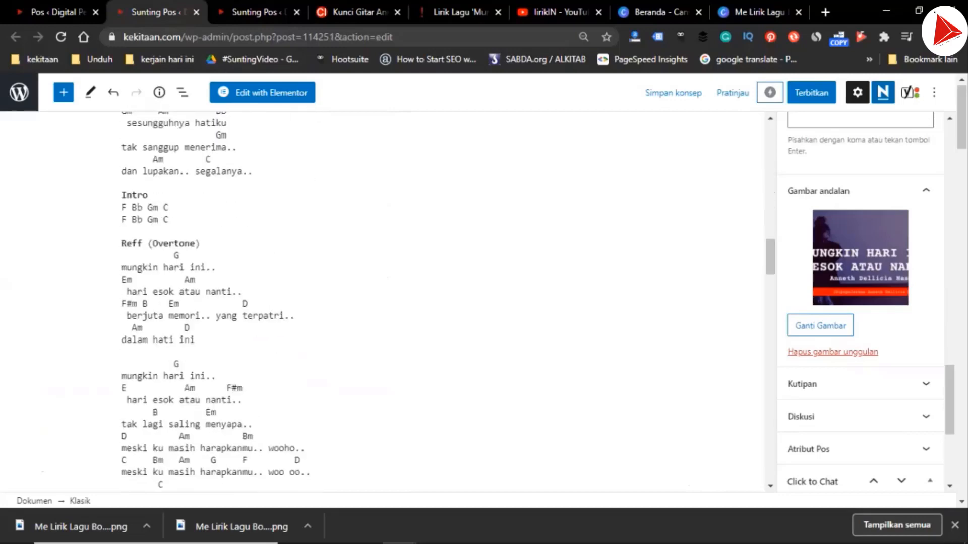
pyautogui.scroll(5, 860, 262)
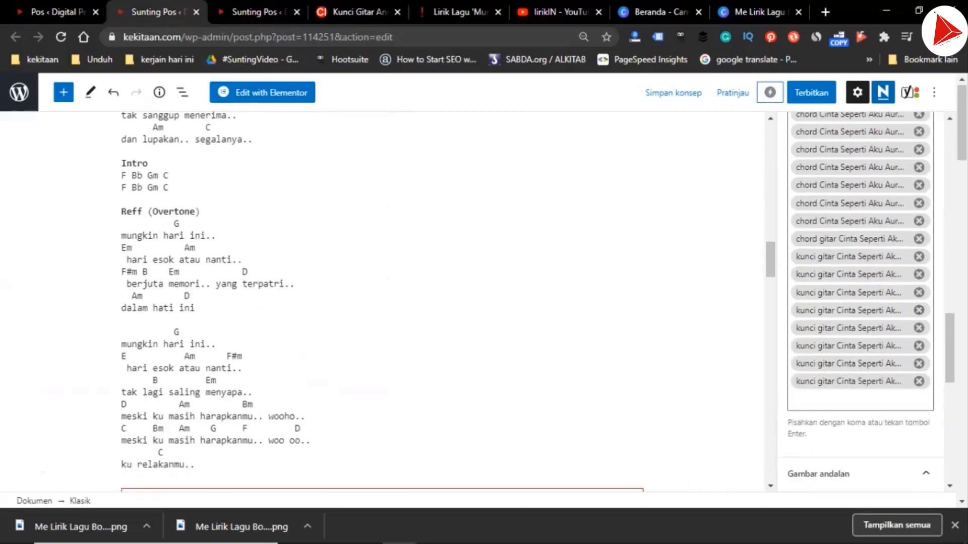
pyautogui.scroll(3, 860, 302)
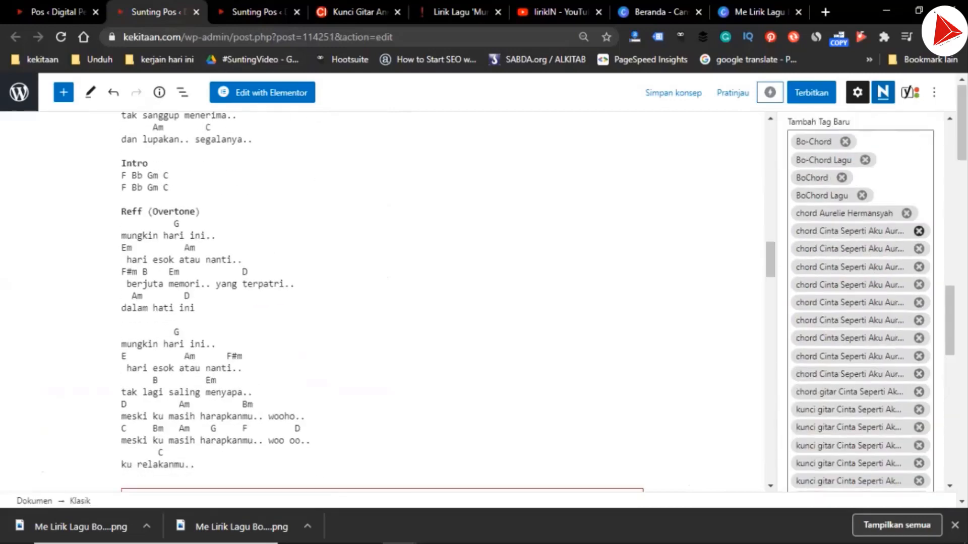
pyautogui.click(908, 213)
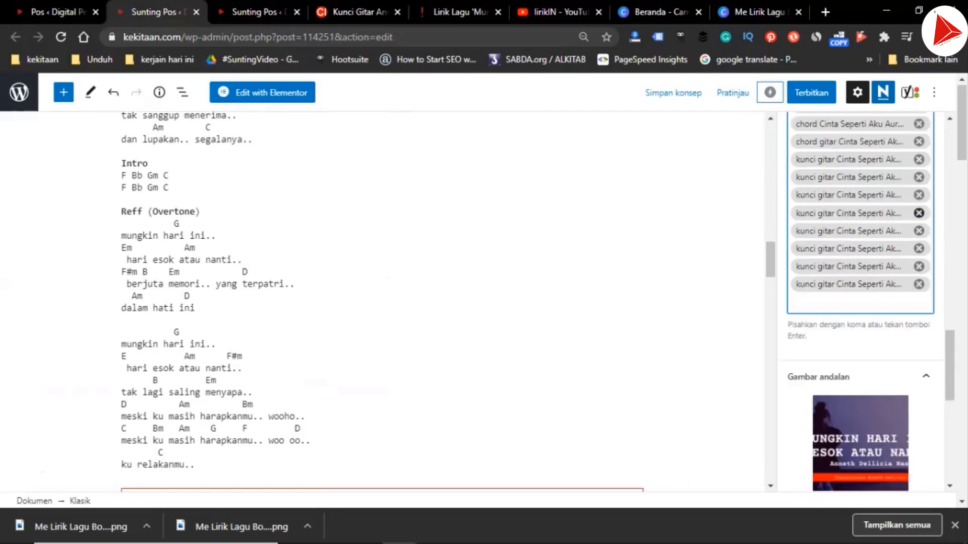
pyautogui.scroll(2, 919, 249)
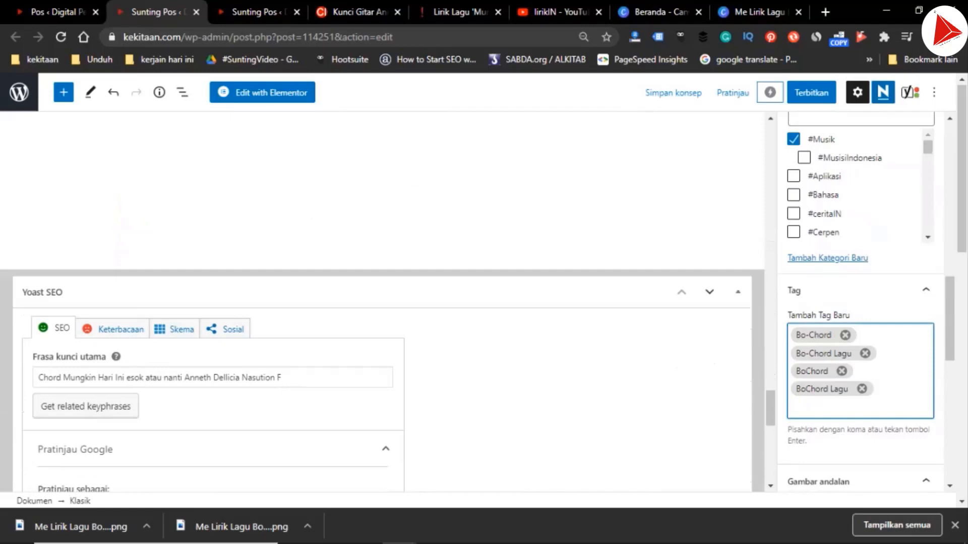
pyautogui.scroll(8, 382, 302)
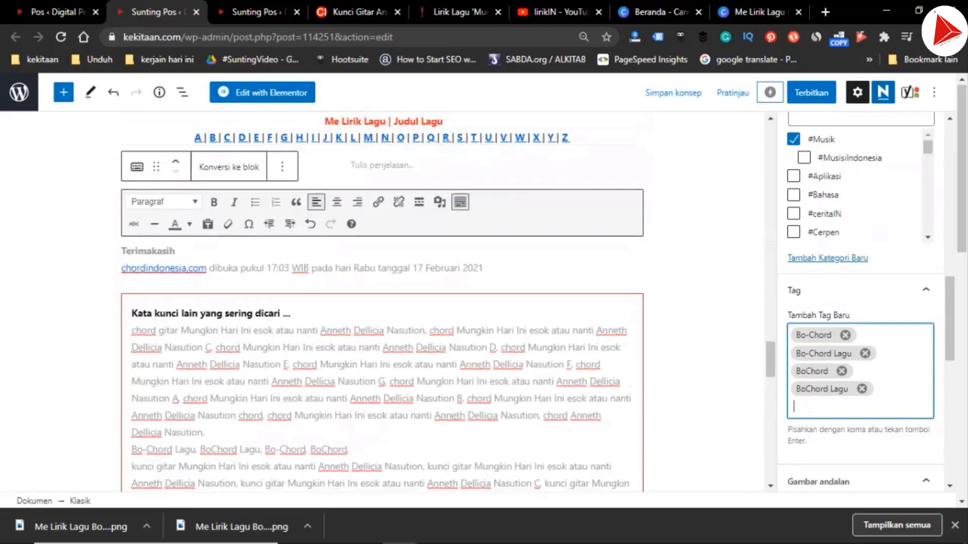
# Add the chord post's keyword list under "Kata kunci lain yang sering dicari" as its tags
pyautogui.click(292, 321)
pyautogui.press('Right')
pyautogui.hotkey('shift', 'Down')
pyautogui.hotkey('shift', 'Down')
pyautogui.hotkey('shift', 'Down')
pyautogui.hotkey('shift', 'Down')
pyautogui.hotkey('shift', 'Down')
pyautogui.hotkey('shift', 'Down')
pyautogui.hotkey('shift', 'Down')
pyautogui.hotkey('shift', 'Down')
pyautogui.hotkey('shift', 'Down')
pyautogui.hotkey('shift', 'Down')
pyautogui.hotkey('shift', 'Down')
pyautogui.hotkey('shift', 'Down')
pyautogui.hotkey('shift', 'Down')
pyautogui.hotkey('ctrl', 'c')
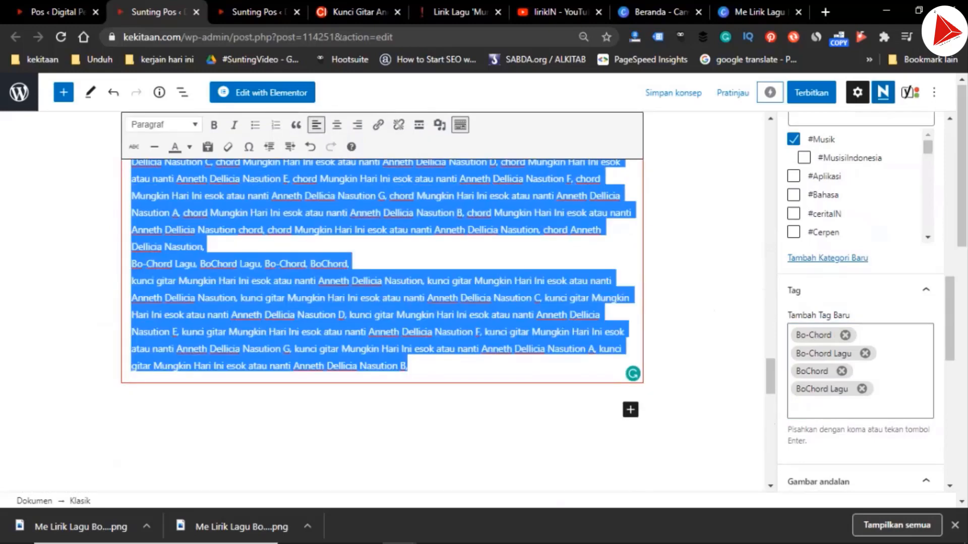
pyautogui.click(832, 406)
pyautogui.hotkey('ctrl', 'v')
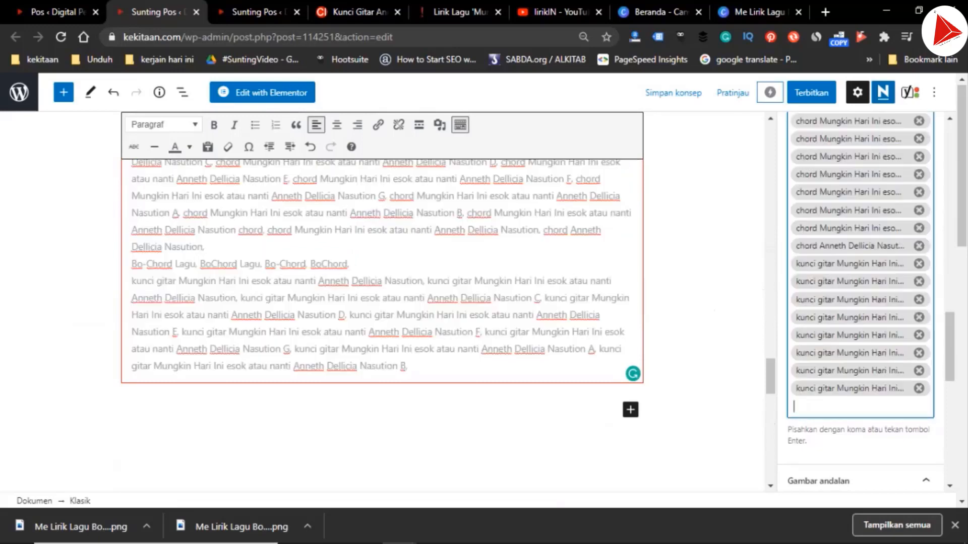
pyautogui.scroll(3, 382, 302)
pyautogui.scroll(7, 861, 302)
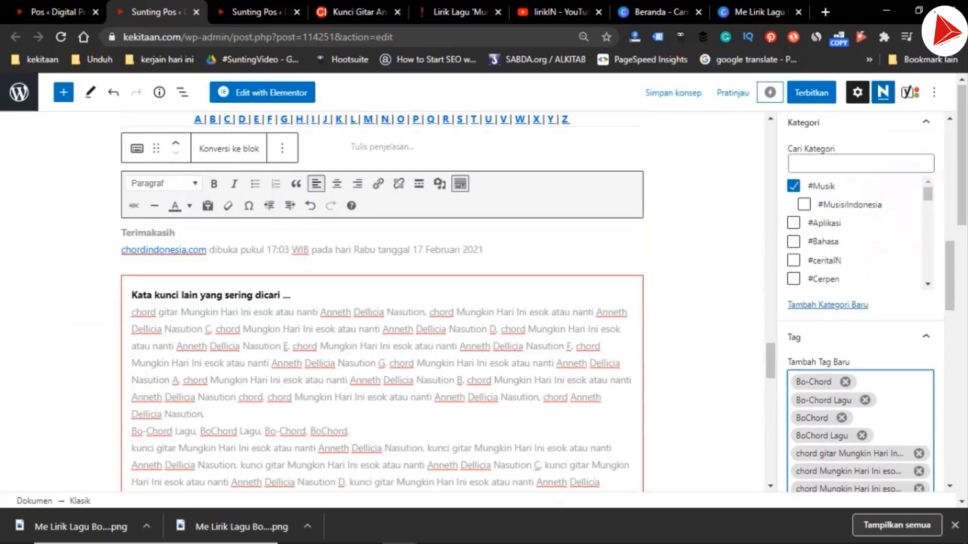
# Publish the chord post and confirm the pre-publish check
pyautogui.scroll(10, 861, 303)
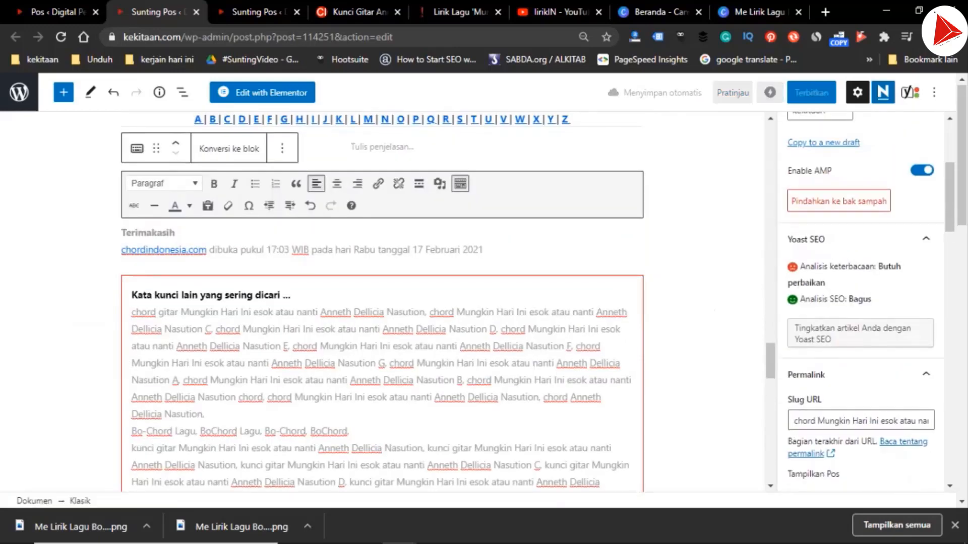
pyautogui.scroll(2, 860, 303)
pyautogui.scroll(-15, 382, 302)
pyautogui.scroll(7, 383, 302)
pyautogui.scroll(-8, 382, 303)
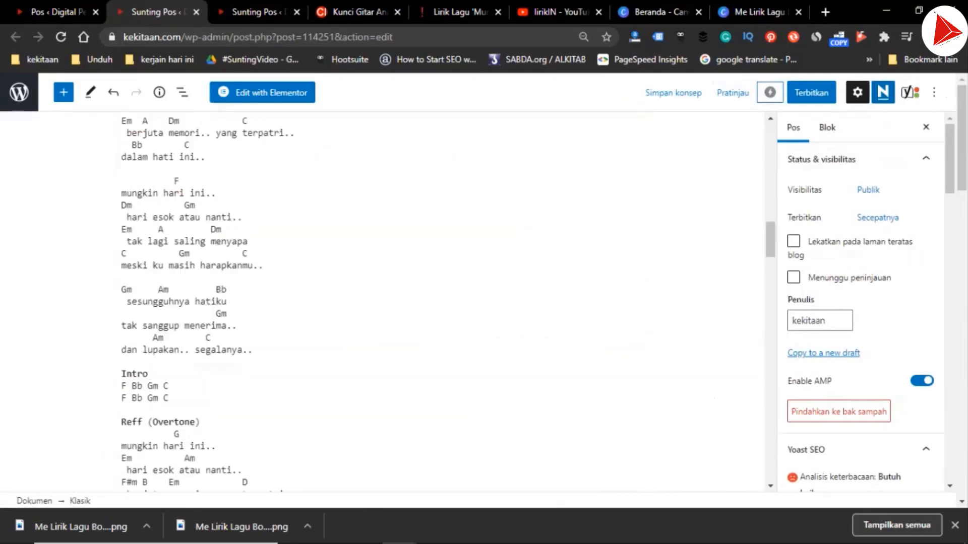
pyautogui.click(811, 92)
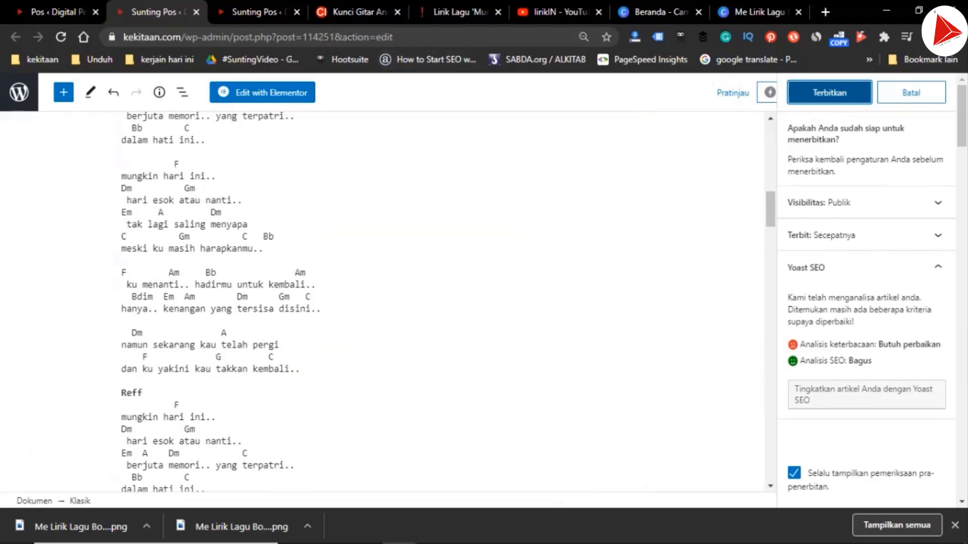
pyautogui.click(831, 92)
# In the lyrics post, copy the keyword list under "Kata kunci lain yang sering dicari"
pyautogui.hotkey('ctrl', 'Tab')
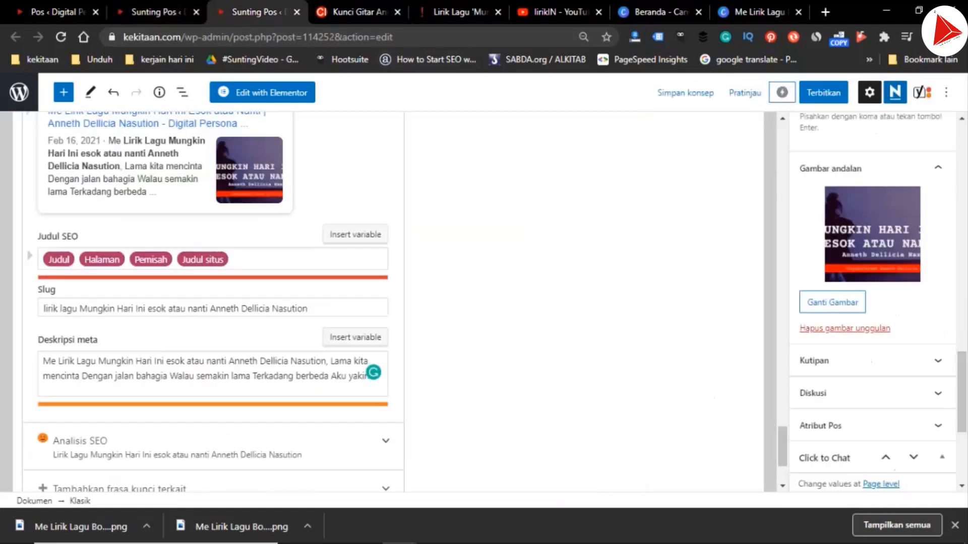
pyautogui.scroll(1, 872, 302)
pyautogui.scroll(9, 484, 303)
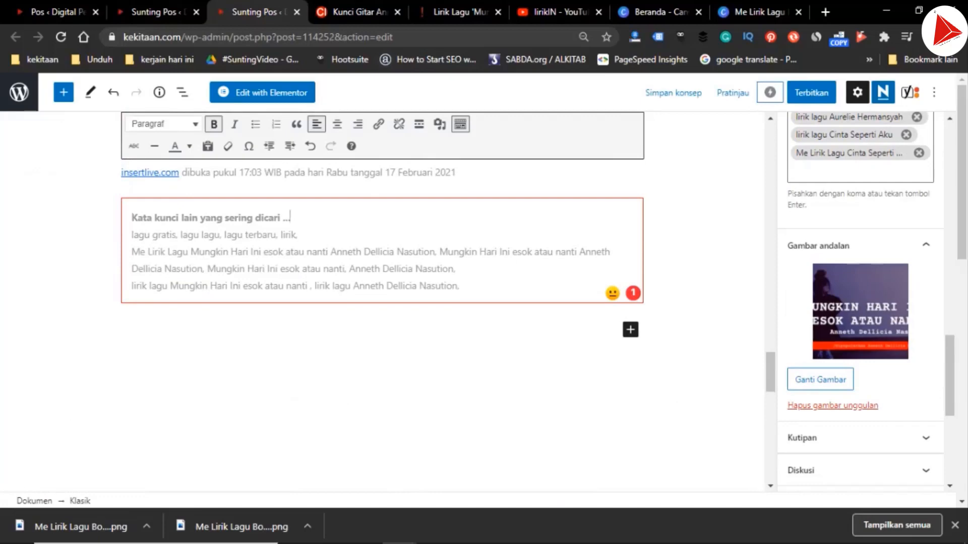
pyautogui.moveTo(131, 235); pyautogui.dragTo(459, 286)
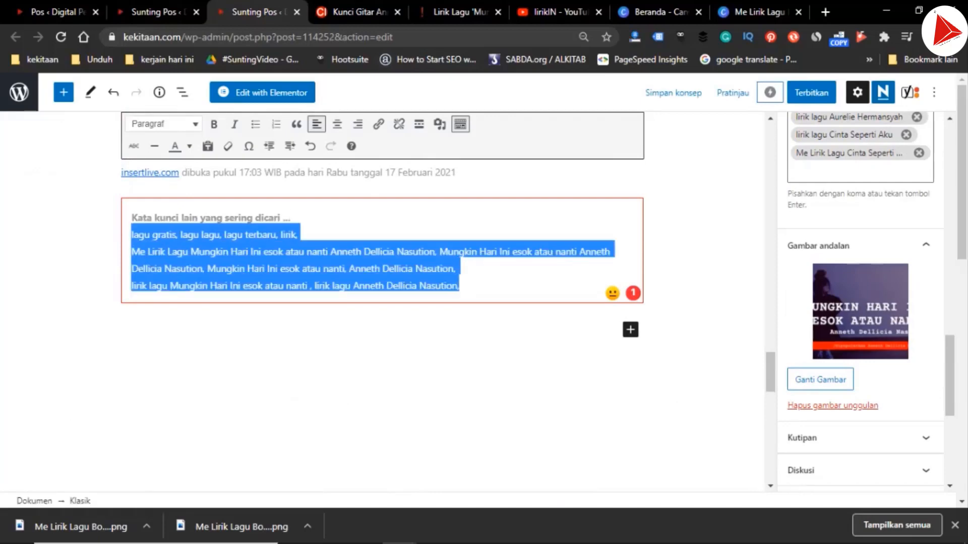
# Remove the lyrics post's old "Cinta Seperti Aku" and Aurelie Hermansyah tags and add the copied keywords as tags
pyautogui.scroll(3, 867, 262)
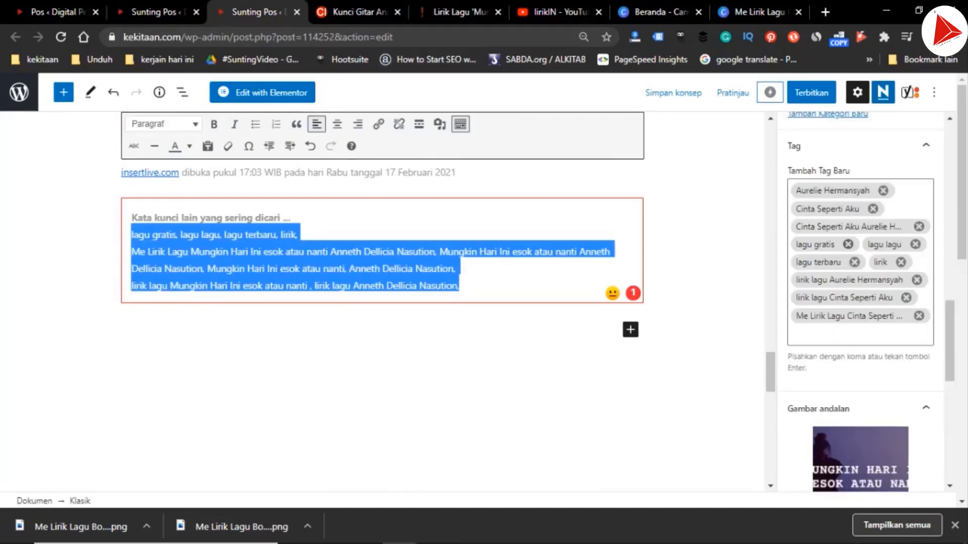
pyautogui.click(884, 193)
pyautogui.click(872, 212)
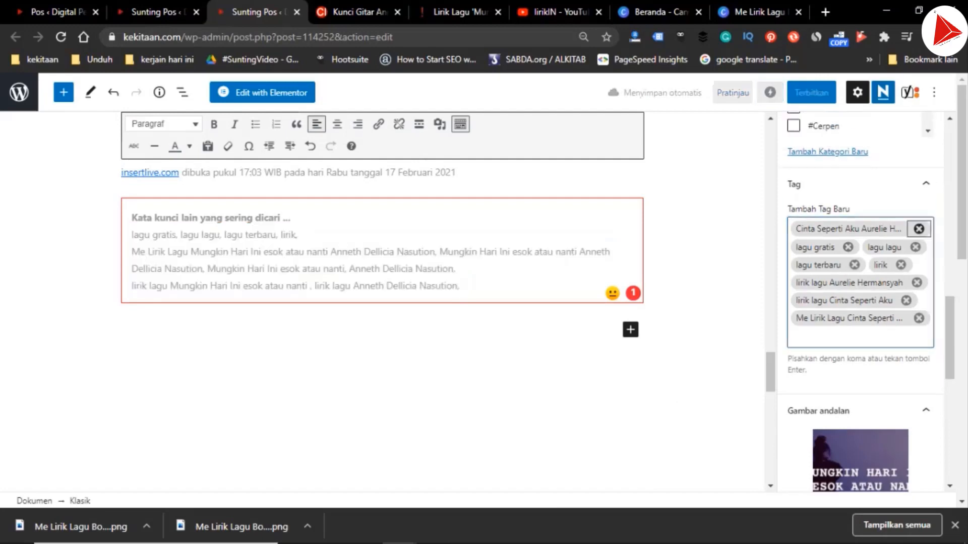
pyautogui.click(919, 229)
pyautogui.click(917, 283)
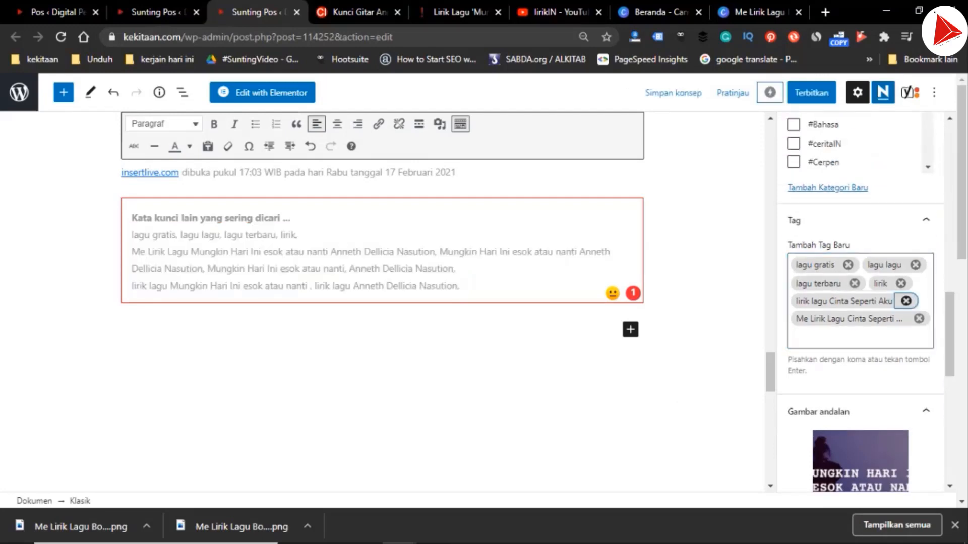
pyautogui.click(906, 301)
pyautogui.click(918, 318)
pyautogui.write('Me Lirik Lagu Mungkin Hari Ini esok atau nanti Anneth Dellicia Nasution, Mungkin Hari Ini esok atau nanti Anneth Dellicia Nasution, Mungkin Hari Ini esok atau nanti, Anneth Dellicia Nasution, lirik lagu Mungkin Hari Ini esok atau nanti , lirik lagu Anneth Dellicia Nasution,')
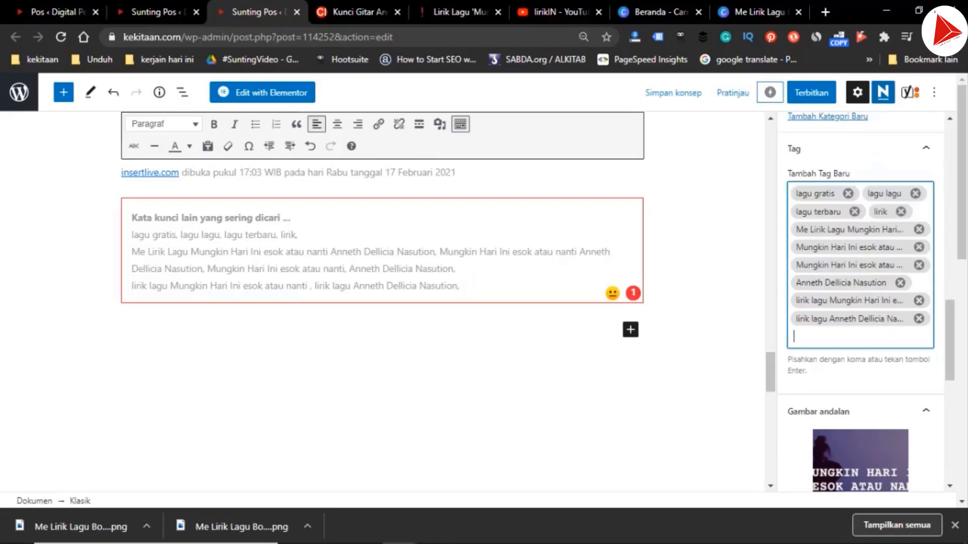
# Replace the old song title in the "Me Lirik Lagu" heading above the alphabetical song index with the new song's title
pyautogui.scroll(6, 382, 303)
pyautogui.click(221, 190)
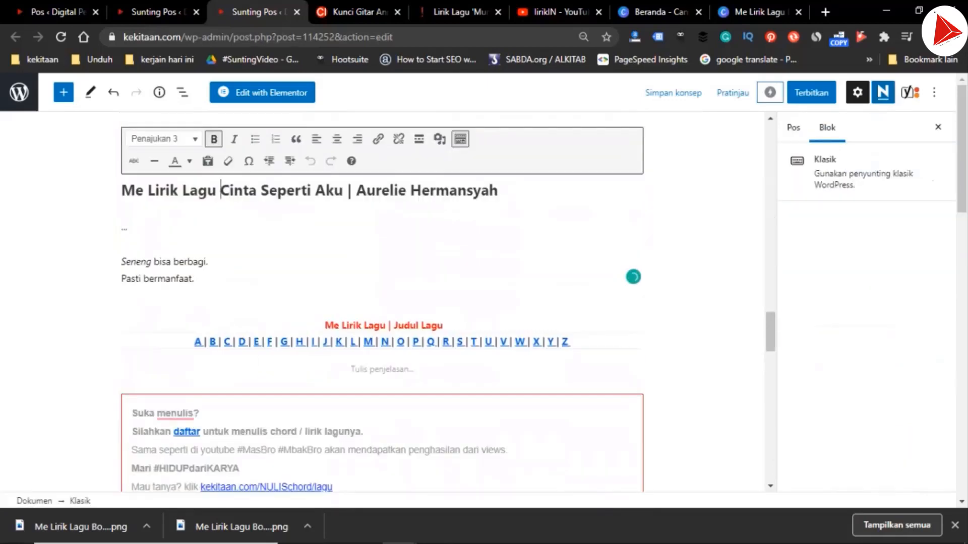
pyautogui.hotkey('ctrl', 'shift', 'Right')
pyautogui.hotkey('ctrl', 'shift', 'Right')
pyautogui.hotkey('ctrl', 'shift', 'Right')
pyautogui.hotkey('ctrl', 'shift', 'Right')
pyautogui.hotkey('ctrl', 'shift', 'Right')
pyautogui.hotkey('ctrl', 'shift', 'Right')
pyautogui.write('Mungkin Hari Ini Esok atau Nanti | Anneth Dellicia Nasution')
# Change the song and artist in the "Tentang Lagu" heading to "Mungkin Hari Ini Esok atau Nanti | Anneth Dellicia Nasution"
pyautogui.scroll(6, 383, 302)
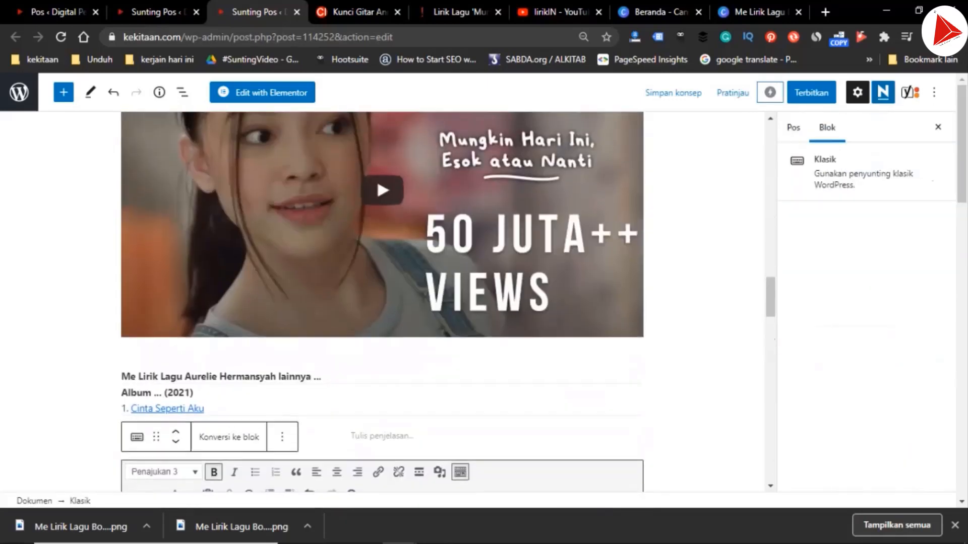
pyautogui.scroll(-6, 382, 302)
pyautogui.scroll(1, 382, 302)
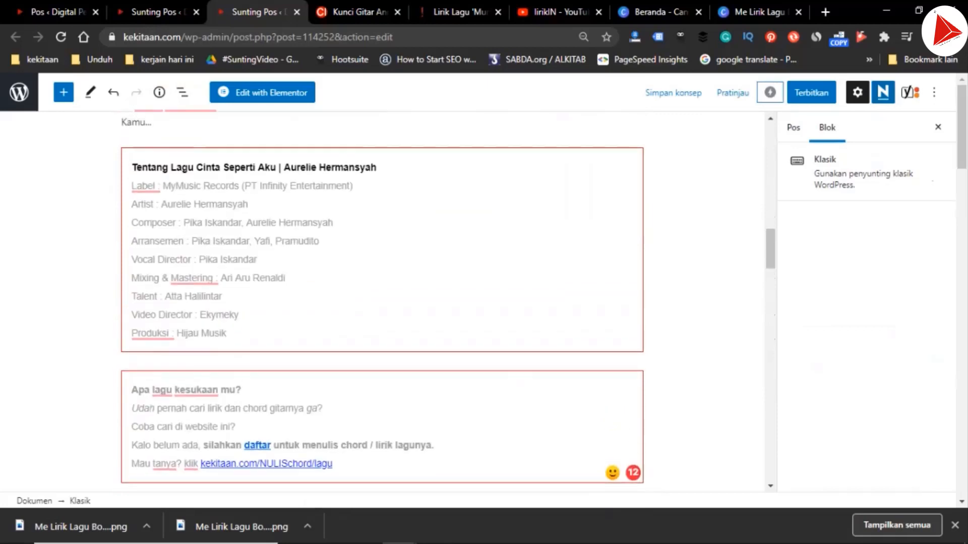
pyautogui.click(218, 167)
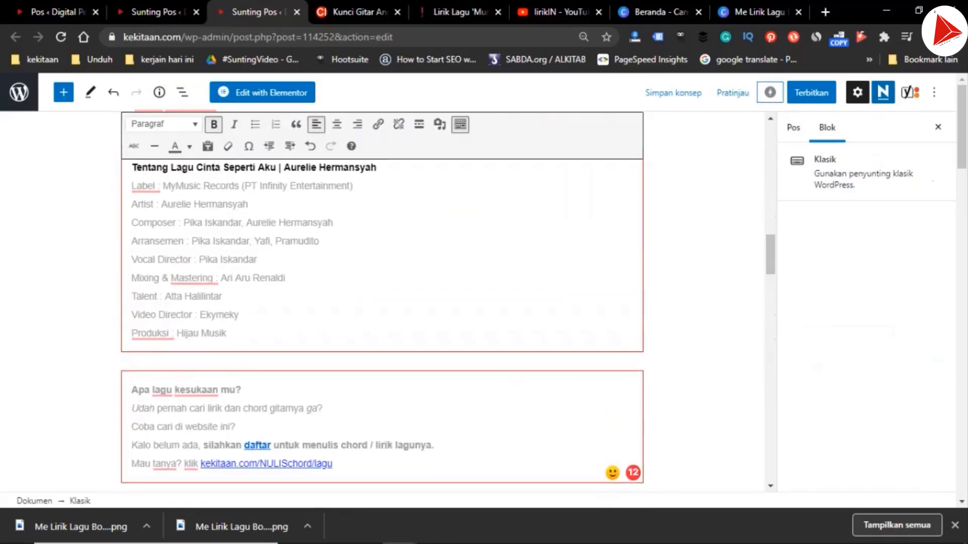
pyautogui.moveTo(195, 167); pyautogui.dragTo(376, 167)
pyautogui.write('Mungkin Hari Ini Esok atau Nanti | Anneth Dellicia Nasution')
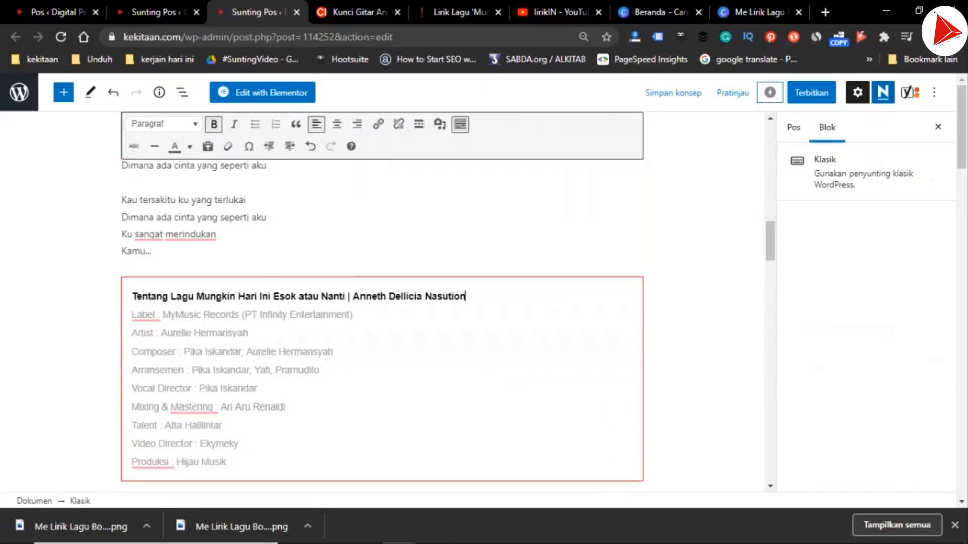
# In the chord post, copy the song credits in the "Tentang Lagu" box, from the Label line through the Master line
pyautogui.click(158, 13)
pyautogui.scroll(-10, 383, 302)
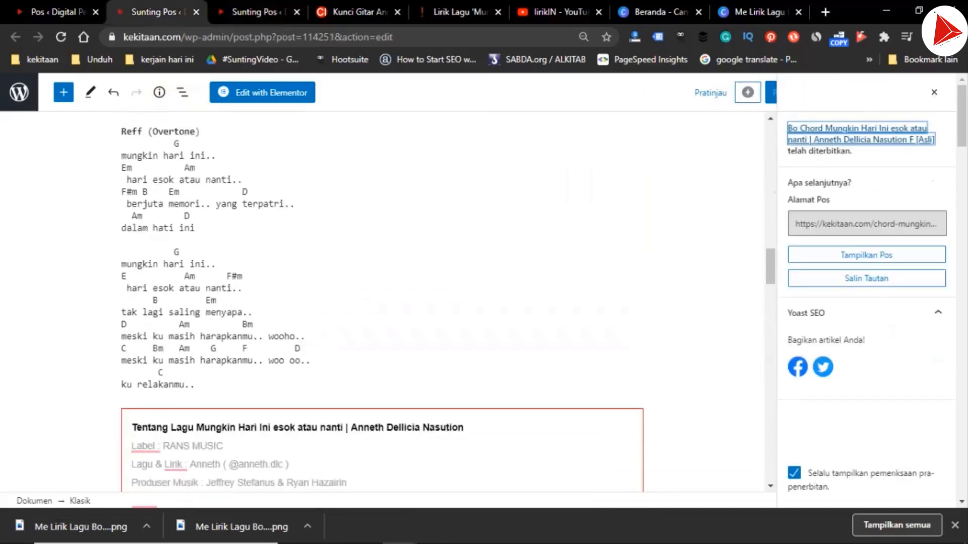
pyautogui.moveTo(132, 226); pyautogui.dragTo(129, 419)
pyautogui.hotkey('shift', 'Left')
pyautogui.hotkey('shift', 'Left')
pyautogui.hotkey('shift', 'Left')
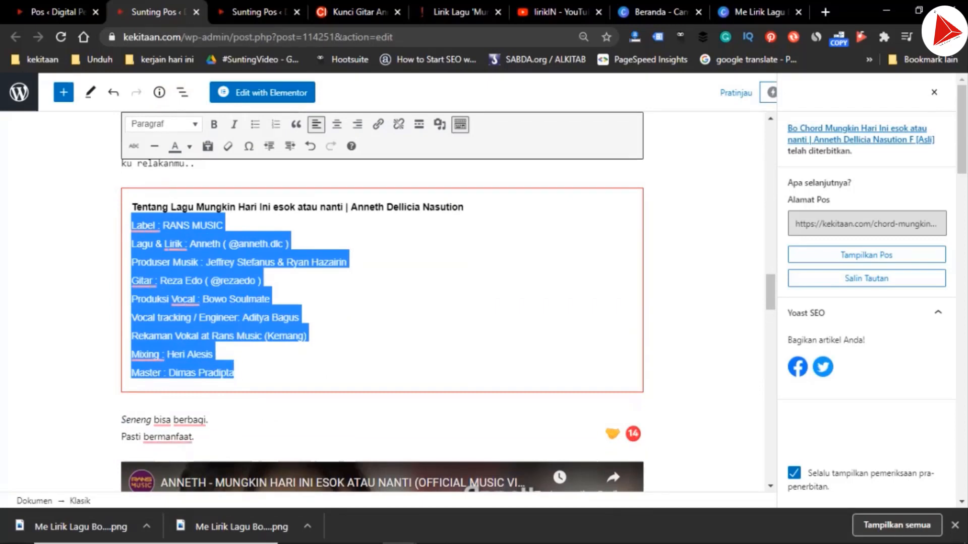
# Replace the old credits in the lyrics post's "Tentang Lagu" box, from Label through Produksi, with the copied credits
pyautogui.hotkey('ctrl', 'Tab')
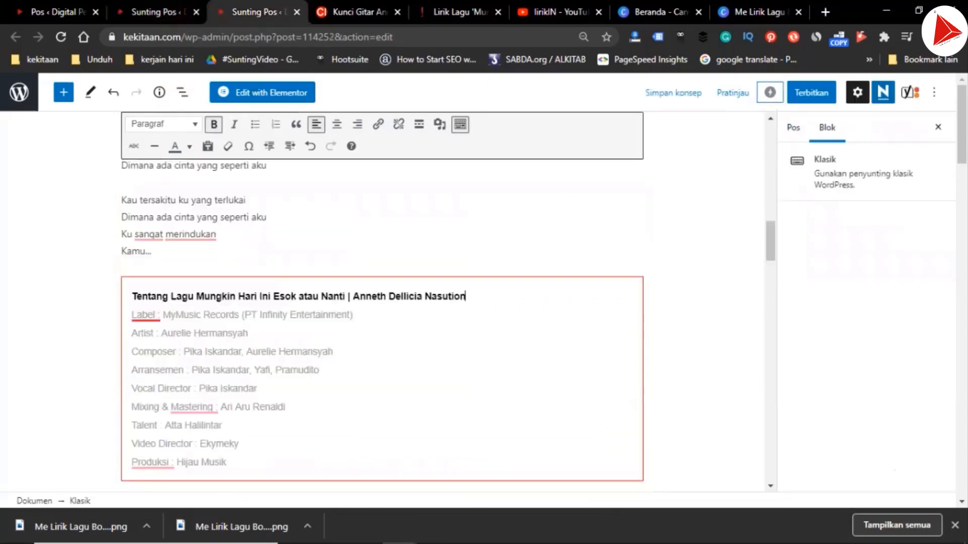
pyautogui.click(132, 315)
pyautogui.hotkey('shift', 'Down')
pyautogui.hotkey('shift', 'Down')
pyautogui.hotkey('shift', 'Down')
pyautogui.hotkey('shift', 'Down')
pyautogui.hotkey('shift', 'Down')
pyautogui.hotkey('shift', 'Down')
pyautogui.hotkey('shift', 'Down')
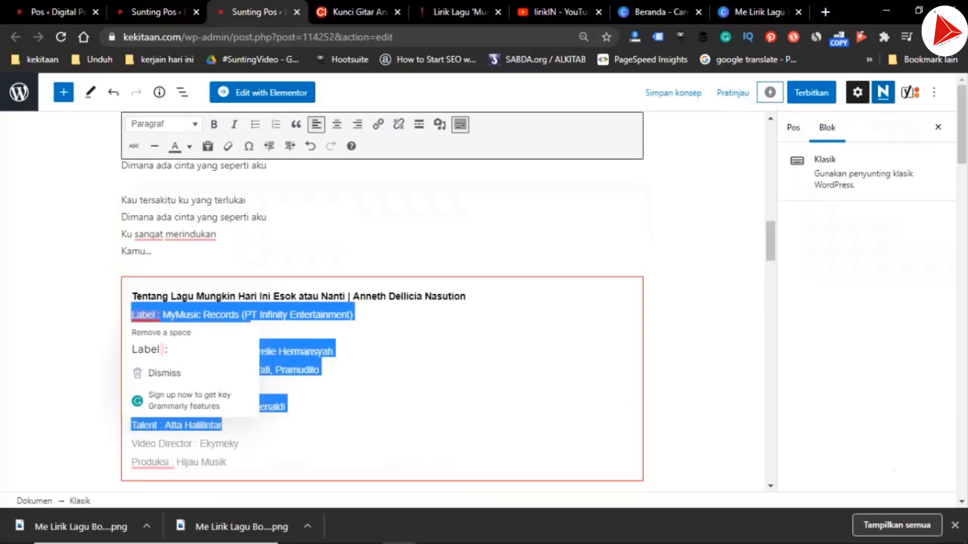
pyautogui.hotkey('shift', 'Down')
pyautogui.hotkey('shift', 'Down')
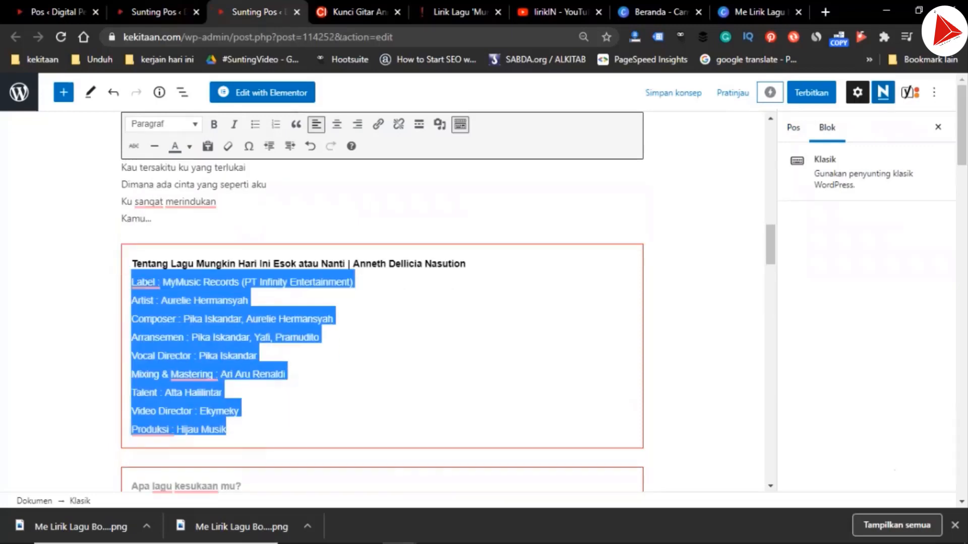
pyautogui.hotkey('ctrl', 'v')
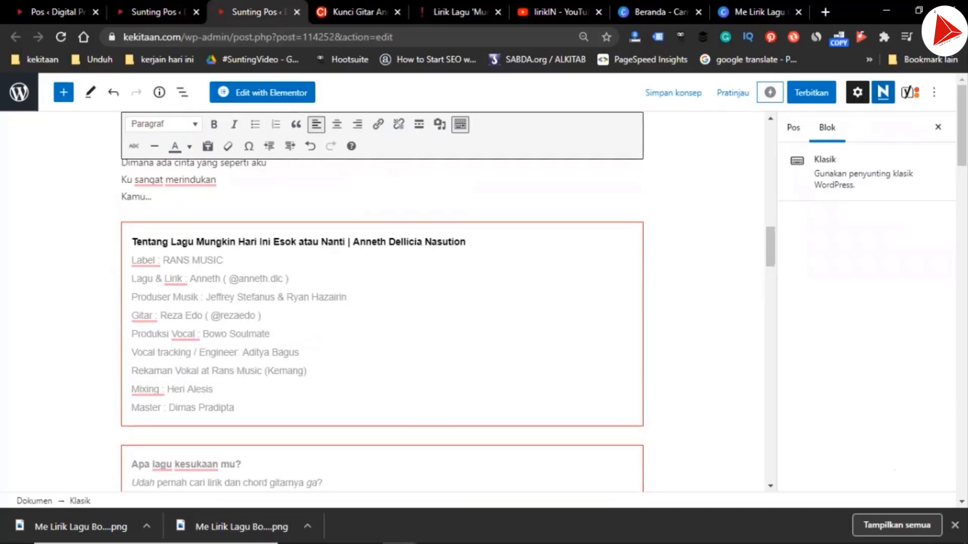
# Return to the chord post and open its published page
pyautogui.scroll(7, 382, 303)
pyautogui.click(157, 12)
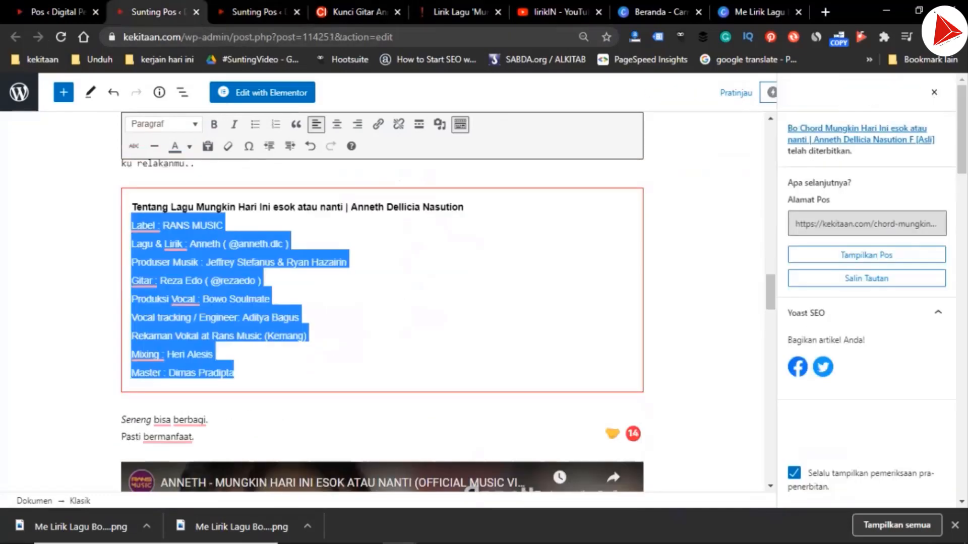
pyautogui.click(866, 255)
# Delete the old song's six lyric lines under "Bait 1" in the lyrics post
pyautogui.click(259, 12)
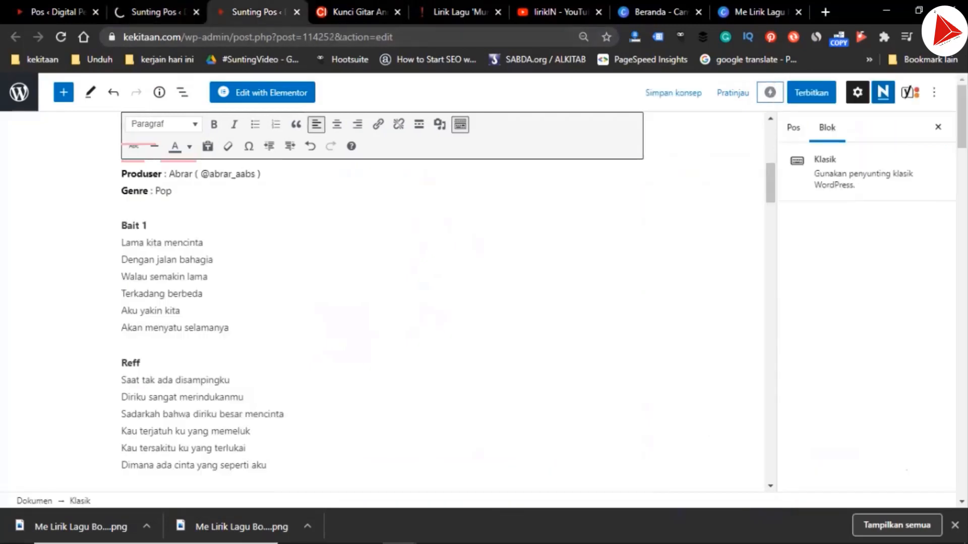
pyautogui.moveTo(121, 243); pyautogui.dragTo(231, 328)
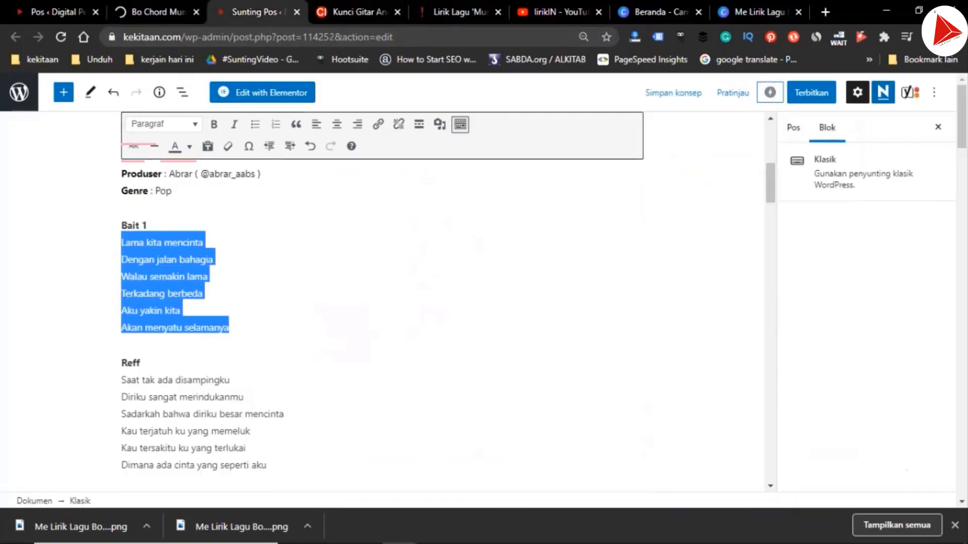
pyautogui.press('BackSpace')
pyautogui.press('Down')
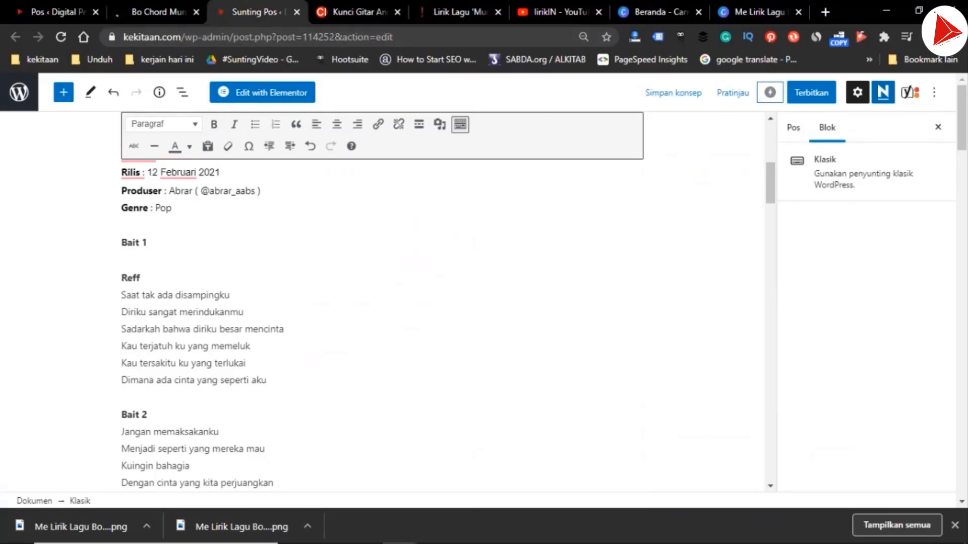
# Replace the old song's lyrics from below the first "Reff" heading through "Kamu..." with the copied lyrics of the new song
pyautogui.hotkey('shift', 'Down')
pyautogui.hotkey('shift', 'Down')
pyautogui.hotkey('shift', 'Down')
pyautogui.scroll(-6, 383, 302)
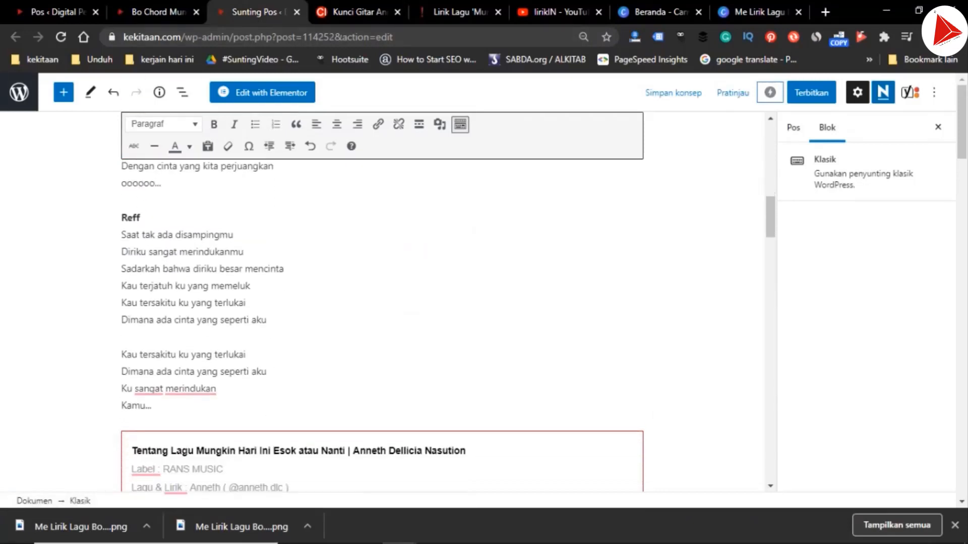
pyautogui.keyDown('shift'); pyautogui.click(153, 406); pyautogui.keyUp('shift')
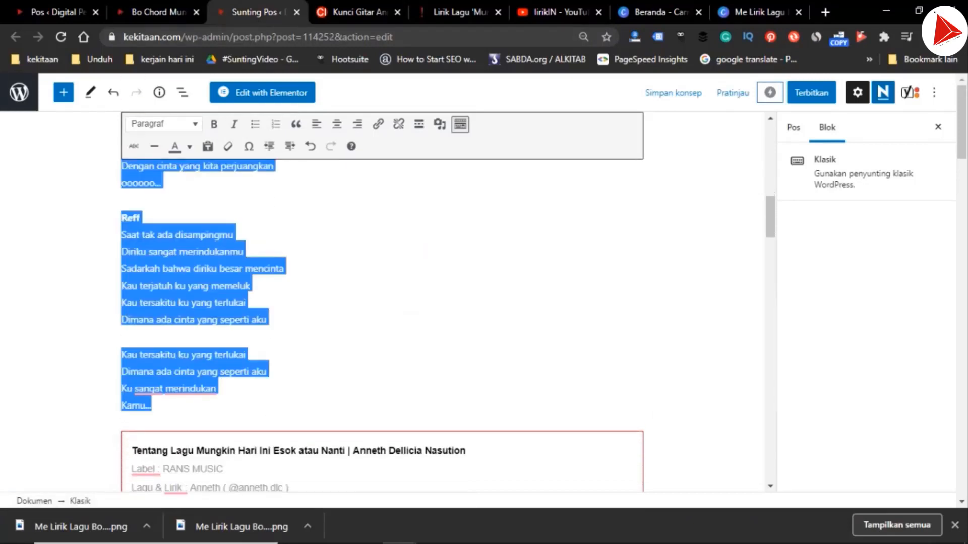
pyautogui.hotkey('ctrl', 'v')
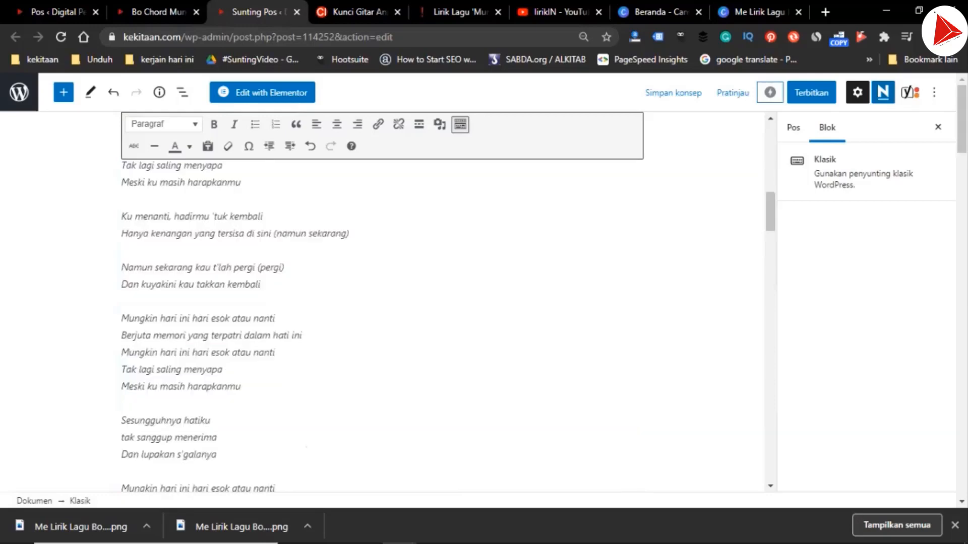
# Set the text colour of all the newly pasted lyrics to black and remove their italics
pyautogui.scroll(-5, 383, 302)
pyautogui.scroll(15, 383, 302)
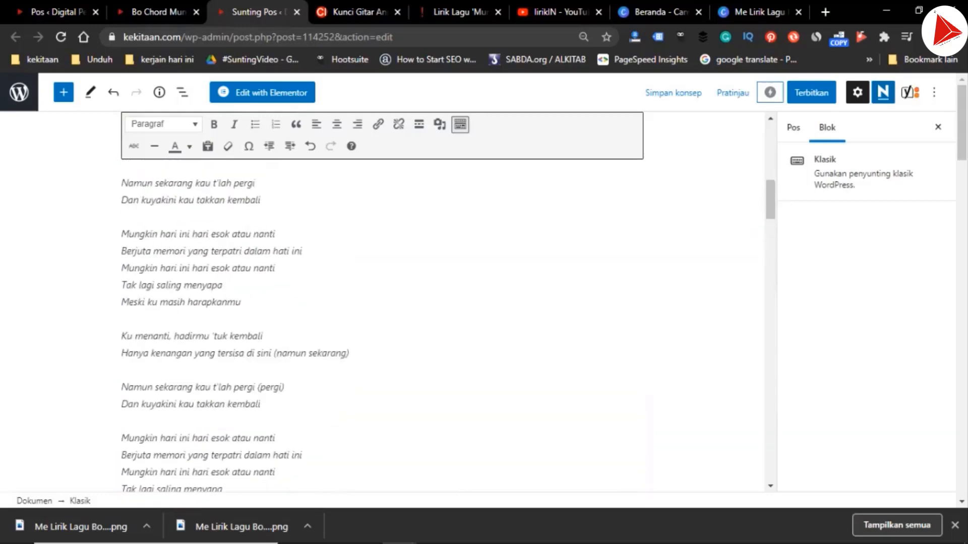
pyautogui.scroll(1, 383, 302)
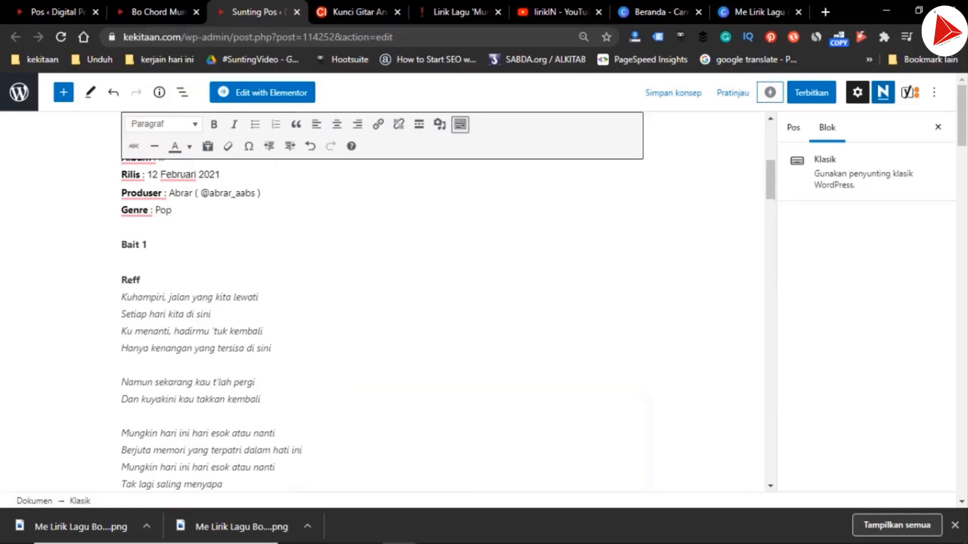
pyautogui.moveTo(142, 280); pyautogui.dragTo(242, 489)
pyautogui.click(190, 146)
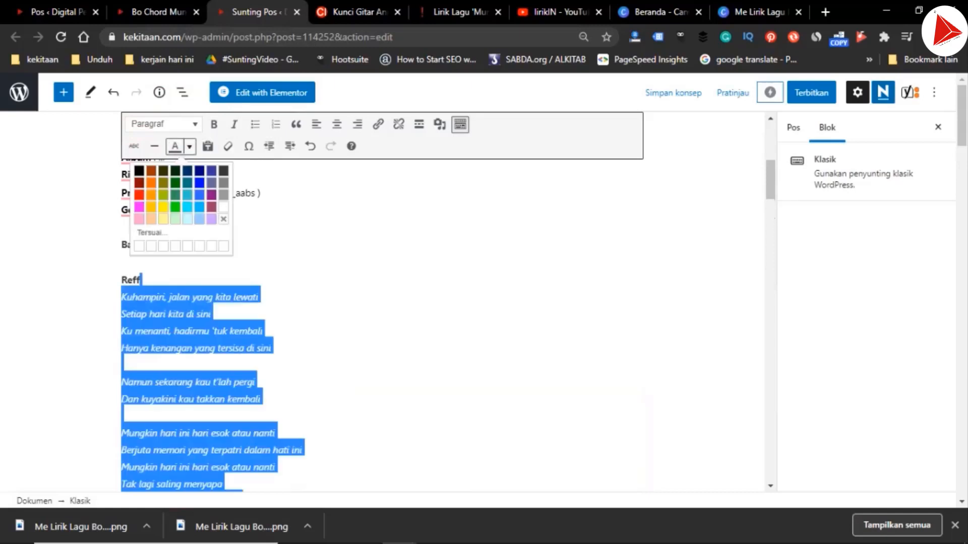
pyautogui.click(139, 171)
pyautogui.click(234, 124)
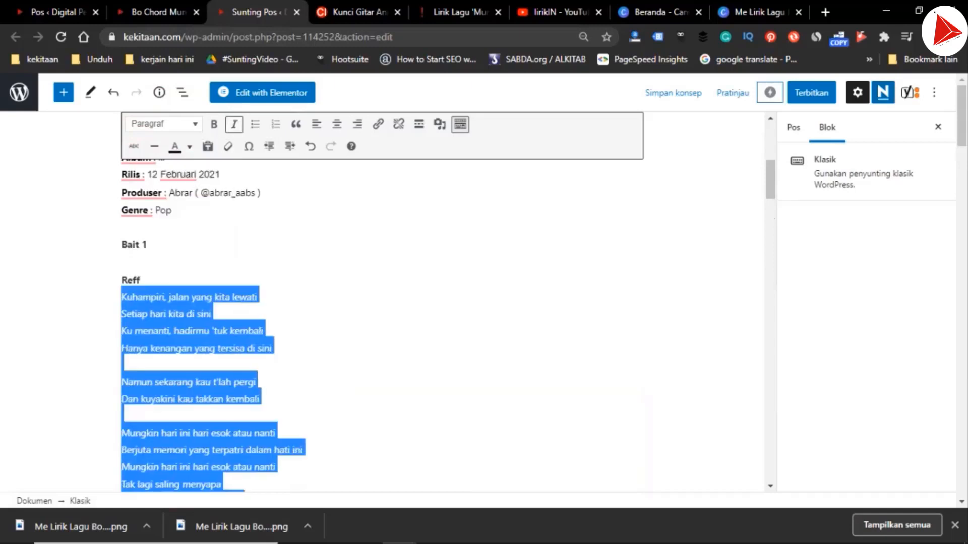
# Move the "Bait 1" heading directly above "Kuhampiri, jalan yang kita lewati" and remove the old "Reff" heading and extra blank lines
pyautogui.click(147, 245)
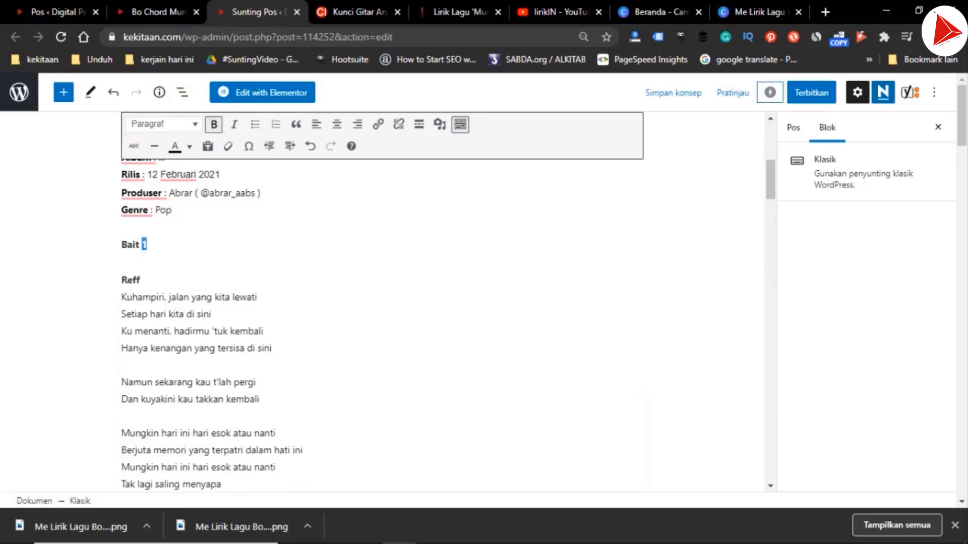
pyautogui.hotkey('shift', 'Home')
pyautogui.hotkey('ctrl', 'c')
pyautogui.press('BackSpace')
pyautogui.press('Return')
pyautogui.hotkey('ctrl', 'v')
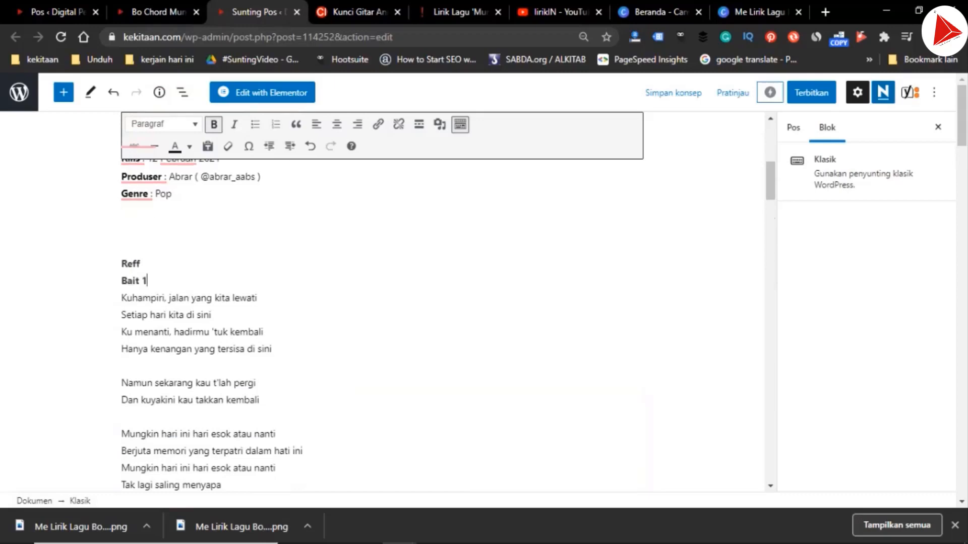
pyautogui.hotkey('shift', 'Home')
pyautogui.hotkey('ctrl', 'c')
pyautogui.press('BackSpace')
pyautogui.press('BackSpace')
pyautogui.press('Delete')
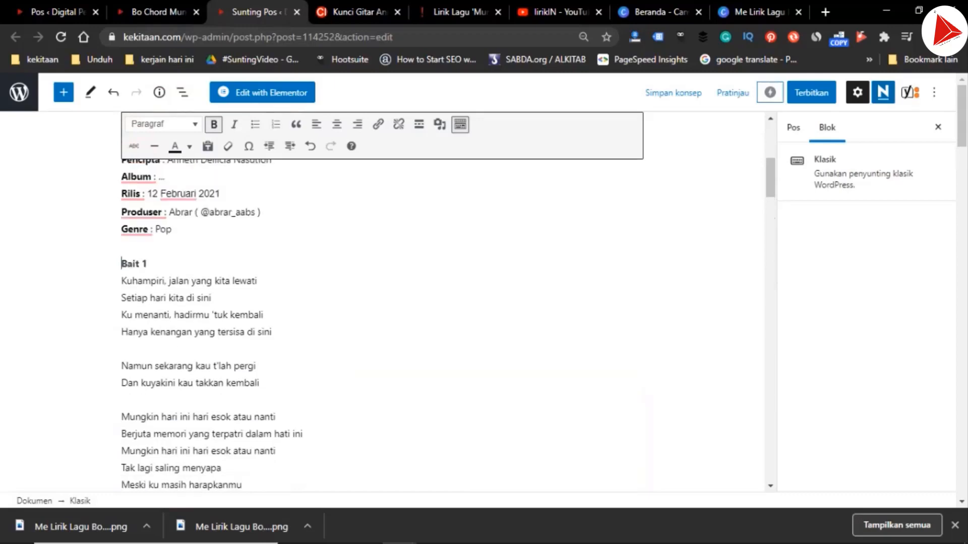
# Add bold "Reff" headings above the first "Mungkin hari ini hari esok atau nanti" verse and above "Namun sekarang kau t'lah pergi (pergi)"
pyautogui.press('Down')
pyautogui.press('Down')
pyautogui.write('Reff')
pyautogui.scroll(-4, 383, 303)
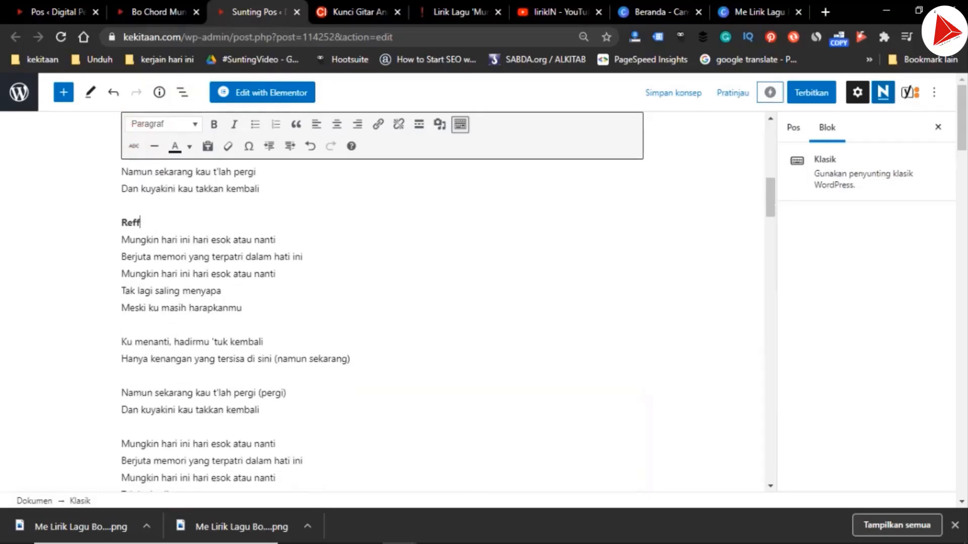
pyautogui.press('Return')
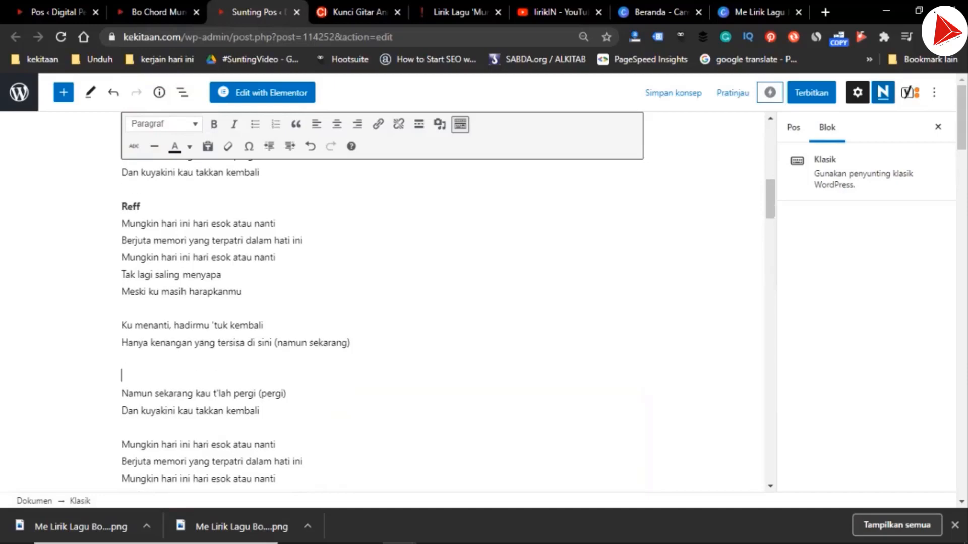
pyautogui.hotkey('ctrl', 'v')
# Add a bold "Bridge" heading above the line "Ku menanti, hadirmu 'tuk kembali" that follows the first chorus
pyautogui.press('Return')
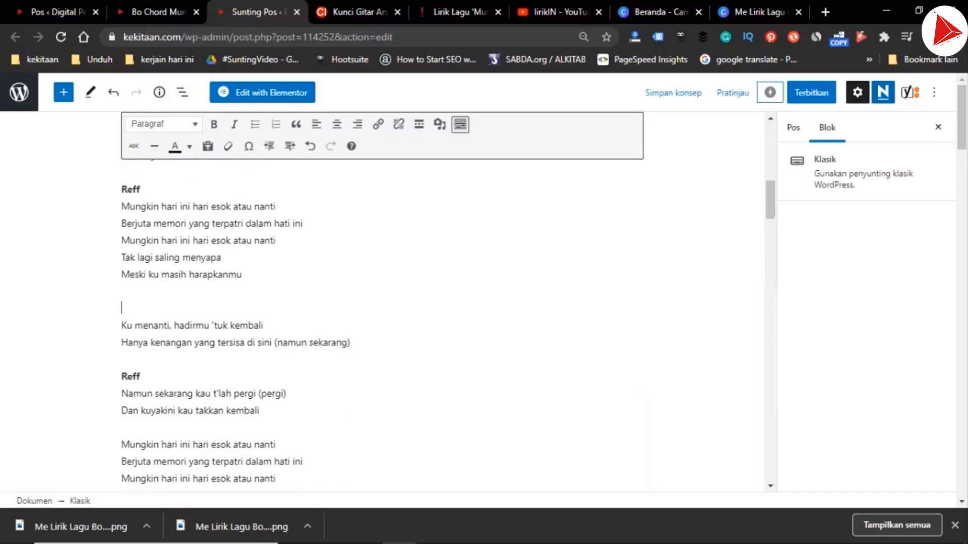
pyautogui.write('Bridge')
pyautogui.hotkey('shift', 'Home')
pyautogui.hotkey('ctrl', 'b')
pyautogui.scroll(-2, 383, 302)
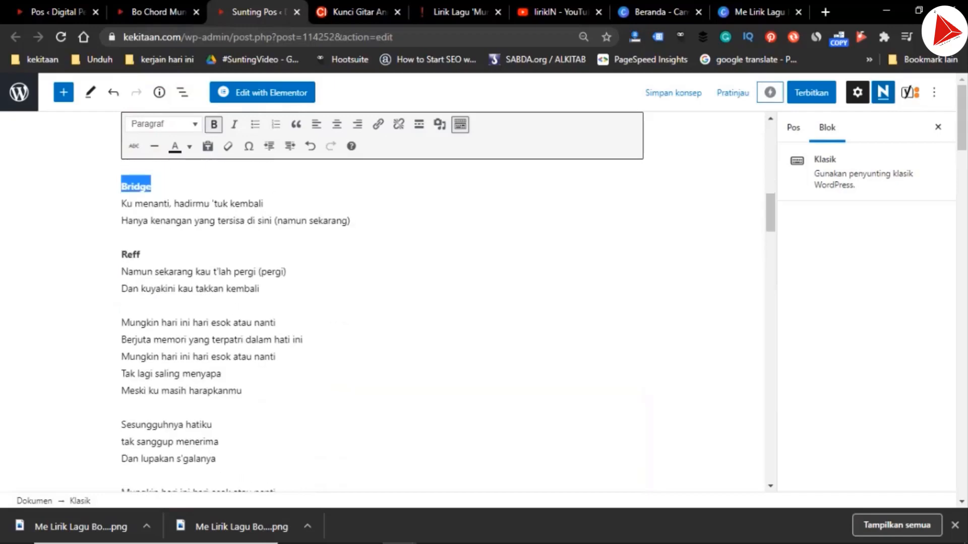
# Insert a "Reff" heading above the second "Mungkin hari ini hari esok atau nanti" verse
pyautogui.click(135, 323)
pyautogui.press('Return')
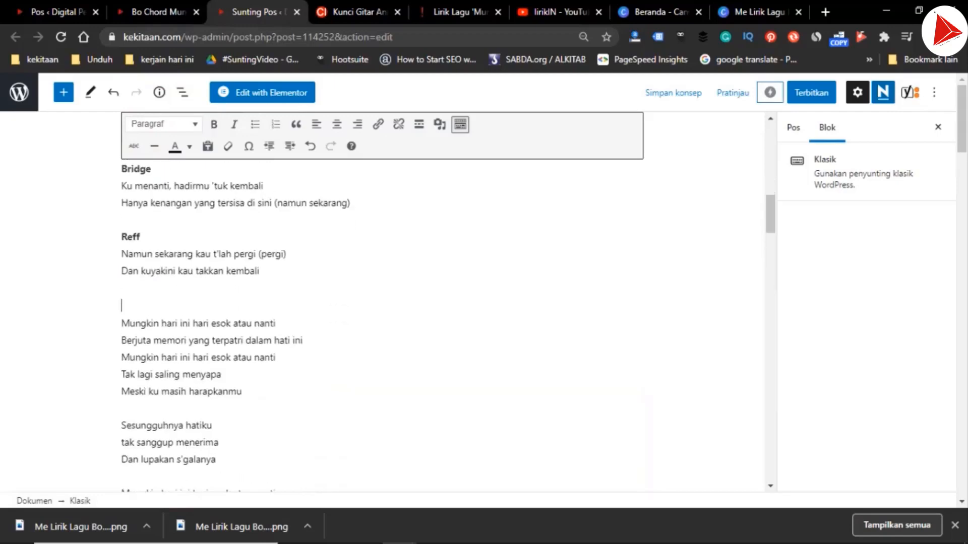
pyautogui.hotkey('ctrl', 'v')
pyautogui.press('Up')
pyautogui.press('Up')
pyautogui.press('Up')
pyautogui.press('Up')
pyautogui.press('Up')
pyautogui.press('Up')
pyautogui.press('Up')
pyautogui.press('Up')
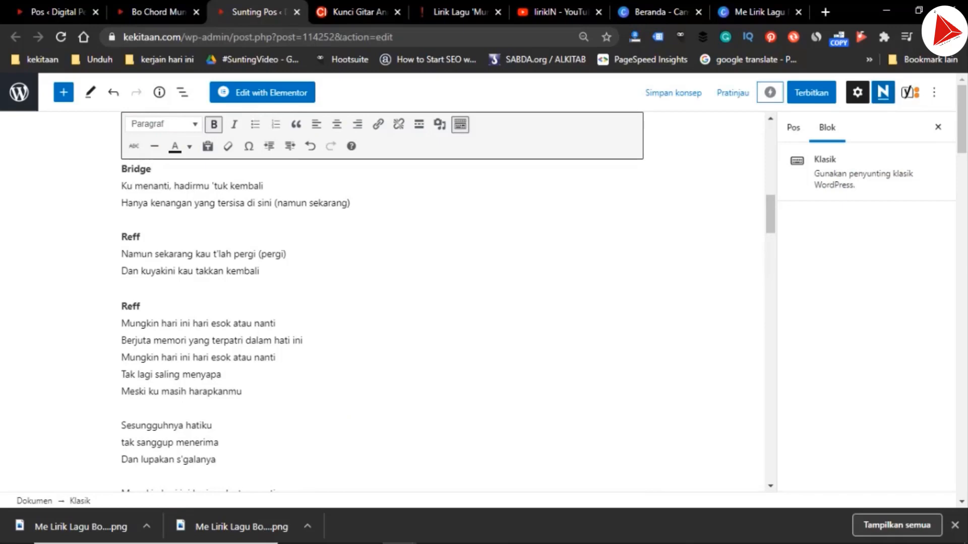
# Remove the misplaced "Reff" heading above "Namun sekarang kau t'lah pergi (pergi)"
pyautogui.hotkey('shift', 'Home')
pyautogui.hotkey('ctrl', 'c')
pyautogui.press('Down')
pyautogui.press('Down')
pyautogui.press('Down')
pyautogui.hotkey('shift', 'End')
pyautogui.press('BackSpace')
pyautogui.press('BackSpace')
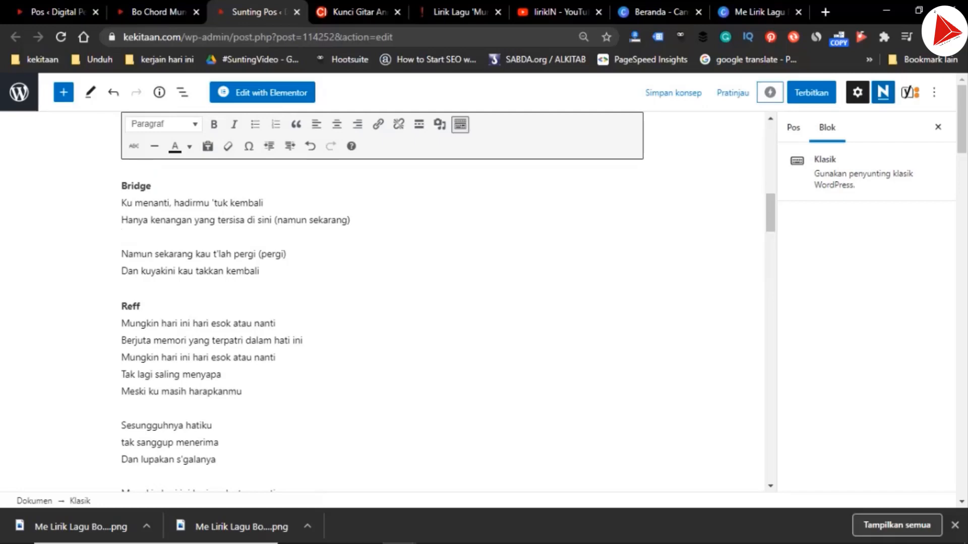
# Insert a "Bridge" heading above the last "Mungkin hari ini hari esok atau nanti" verse
pyautogui.scroll(-1, 382, 323)
pyautogui.scroll(-3, 383, 323)
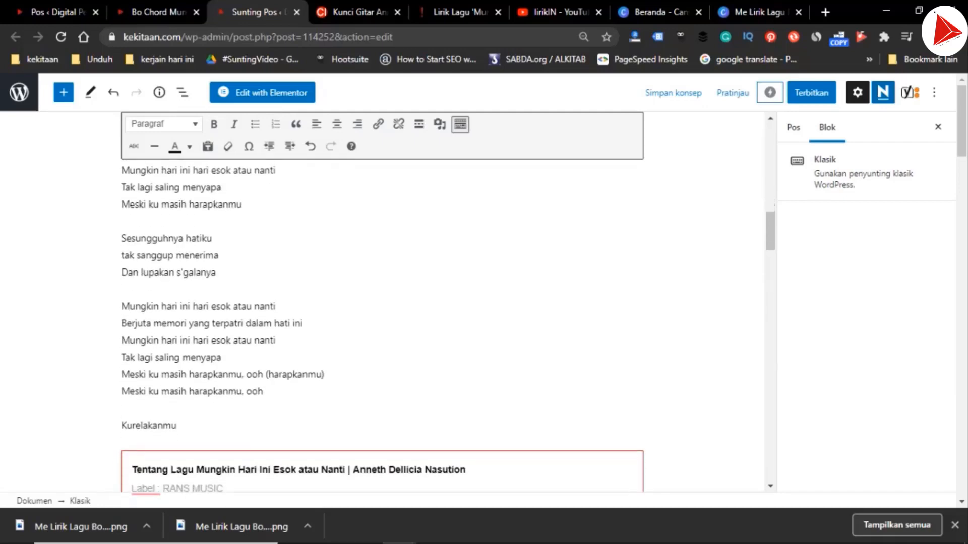
pyautogui.hotkey('ctrl', 'v')
pyautogui.scroll(5, 383, 323)
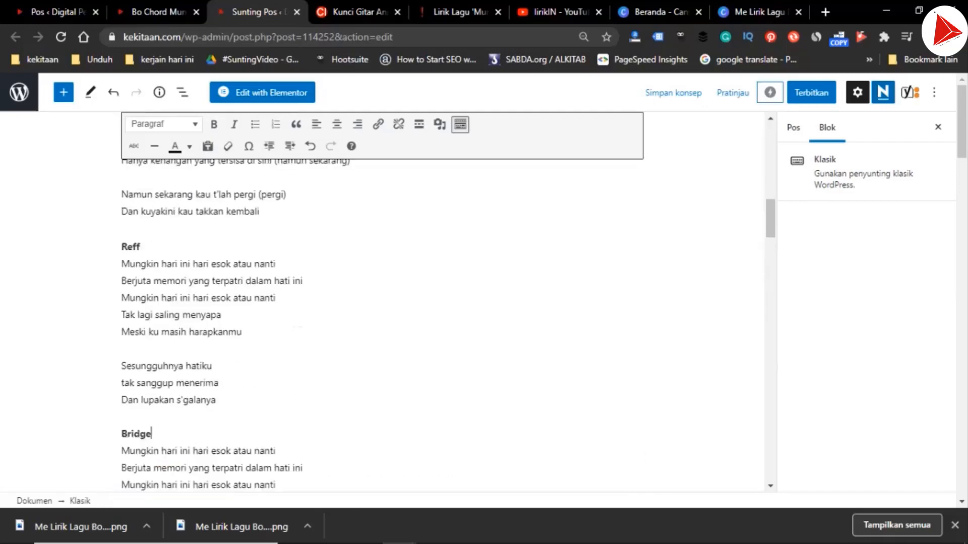
# Replace the old lyrics in the meta description with "Kuhampiri, jalan yang kita lewati Setiap hari kita di siniKu menanti"
pyautogui.moveTo(770, 194); pyautogui.dragTo(771, 462)
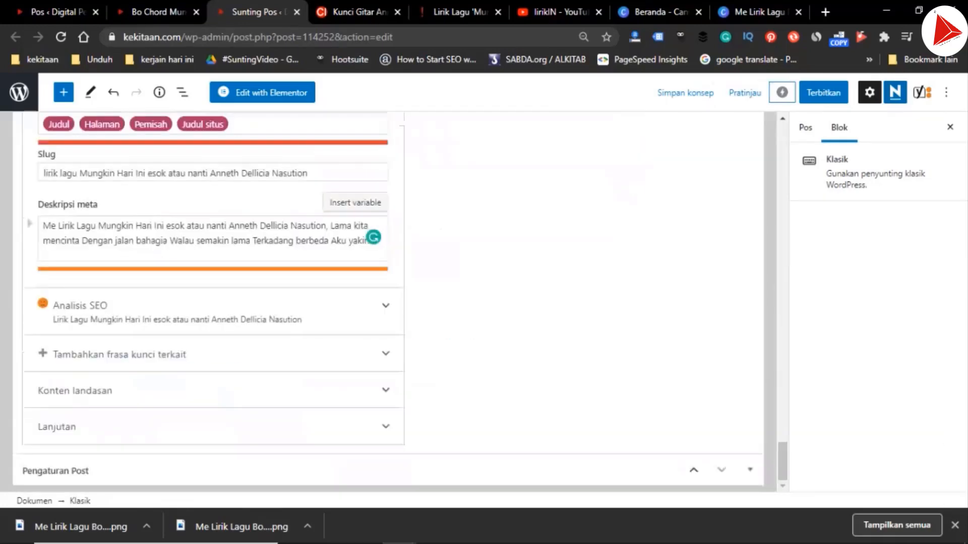
pyautogui.click(369, 241)
pyautogui.moveTo(369, 241); pyautogui.dragTo(330, 226)
pyautogui.write("Kuhampiri, jalan yang kita lewatiSetiap hari kita di siniKu menanti, hadirmu 'tuk kembaliHanya kenangan yang tersisa di sini")
pyautogui.moveTo(156, 256); pyautogui.dragTo(294, 241)
pyautogui.press('BackSpace')
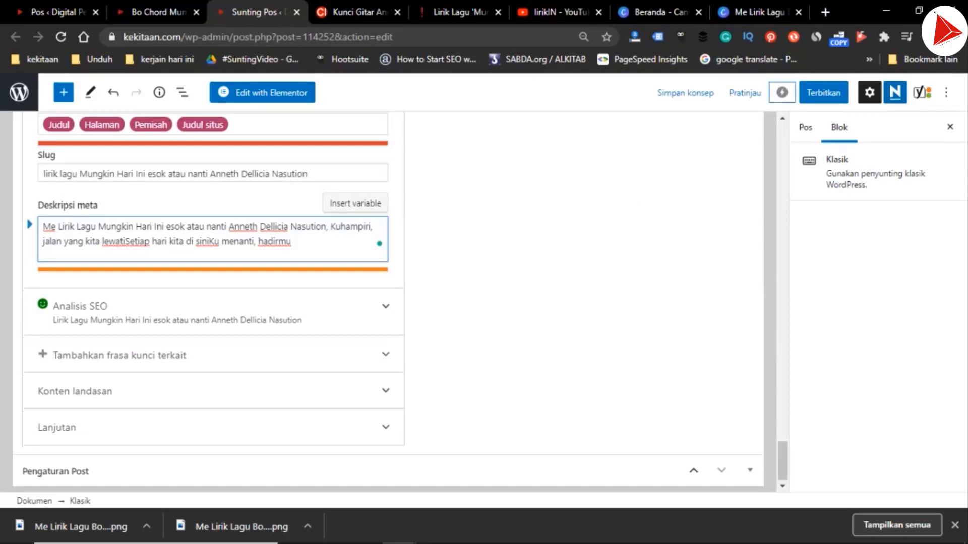
pyautogui.press('BackSpace')
pyautogui.press('BackSpace')
pyautogui.press('BackSpace')
pyautogui.press('BackSpace')
pyautogui.press('BackSpace')
pyautogui.press('BackSpace')
pyautogui.press('BackSpace')
pyautogui.press('BackSpace')
pyautogui.press('BackSpace')
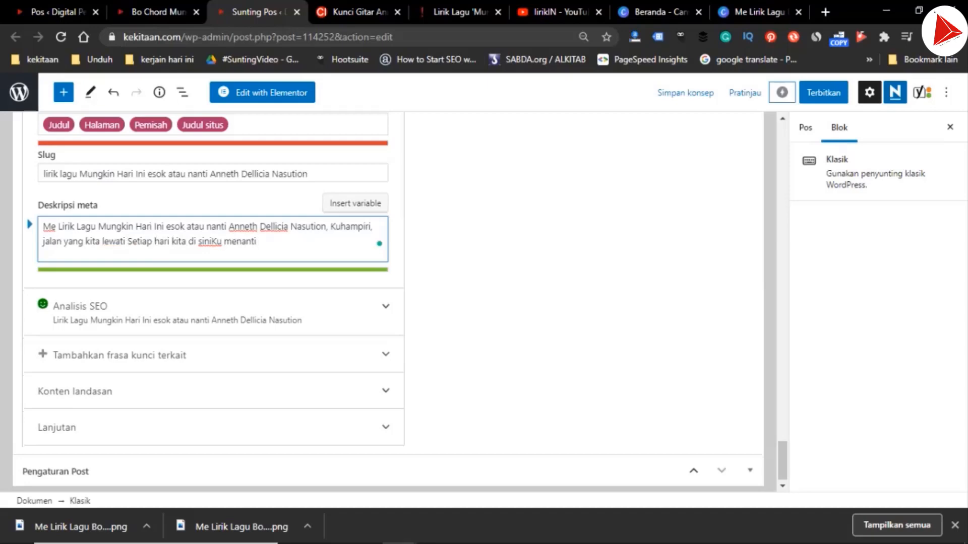
# Check the lyrics post's tags, category and content, publish it, and open its published page
pyautogui.click(805, 128)
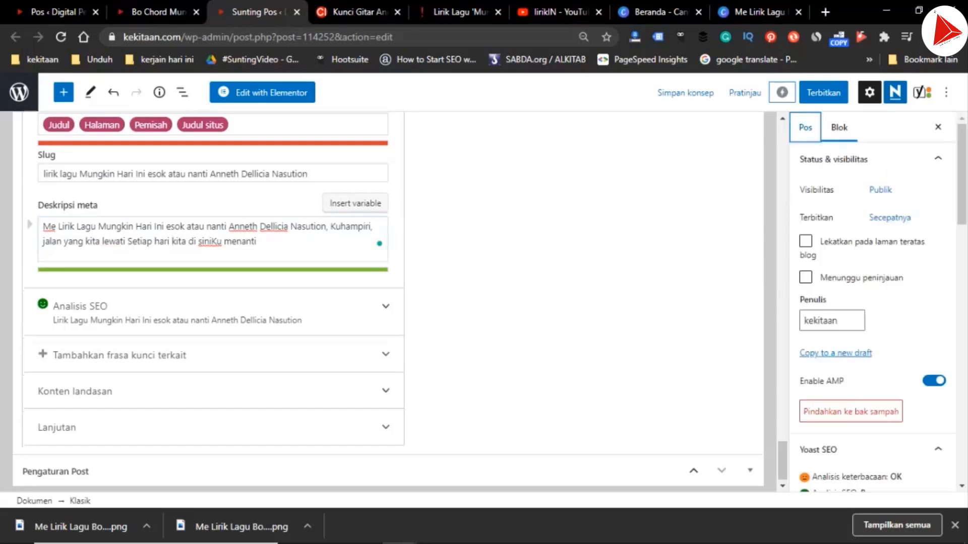
pyautogui.scroll(-10, 873, 302)
pyautogui.scroll(3, 873, 303)
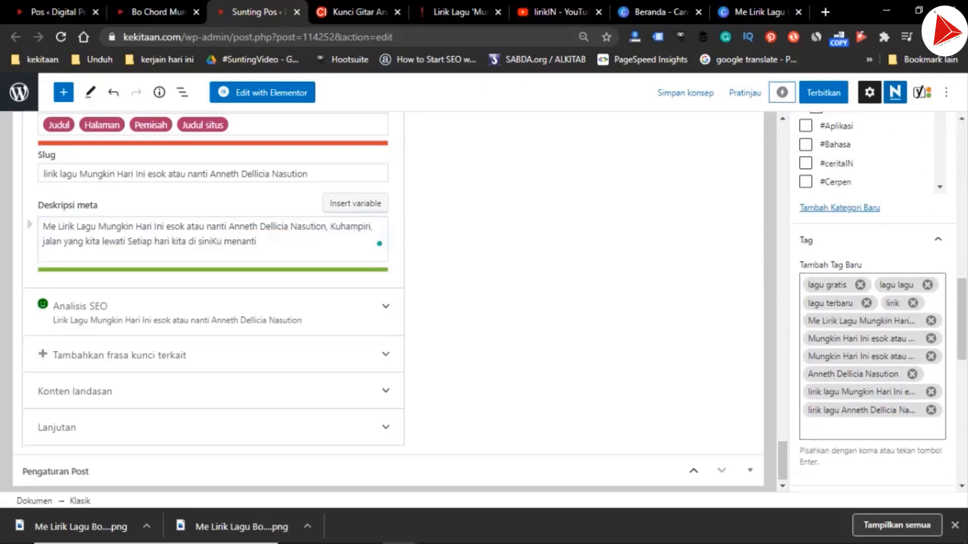
pyautogui.scroll(15, 383, 302)
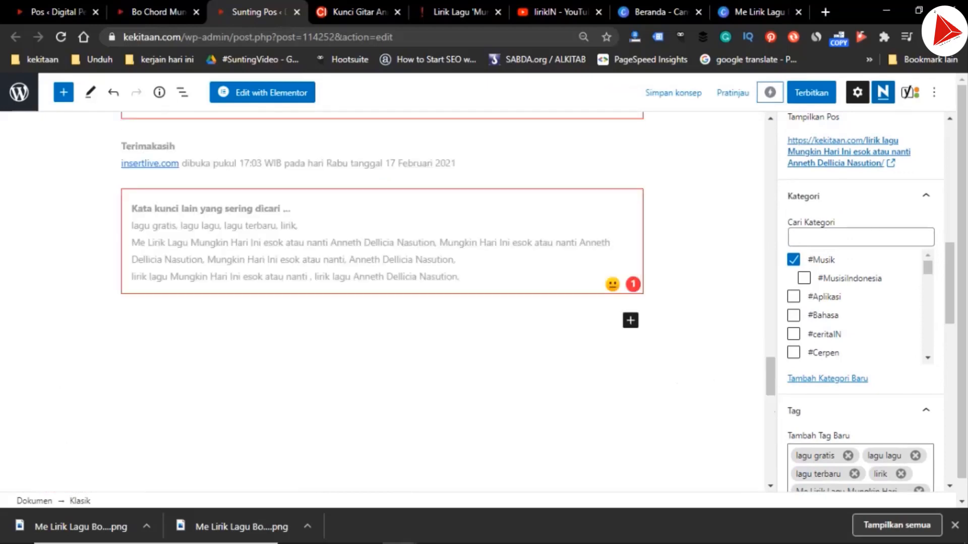
pyautogui.scroll(2, 384, 302)
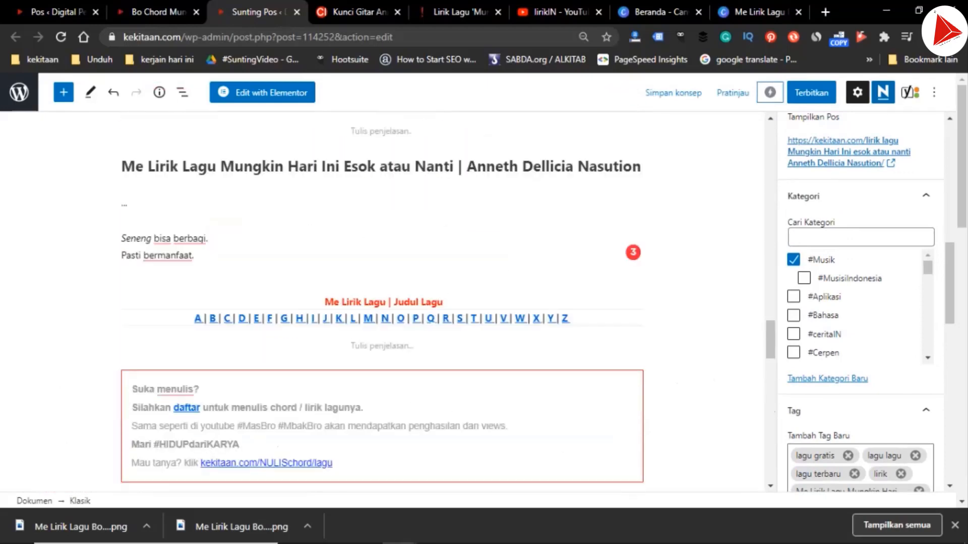
pyautogui.scroll(6, 383, 303)
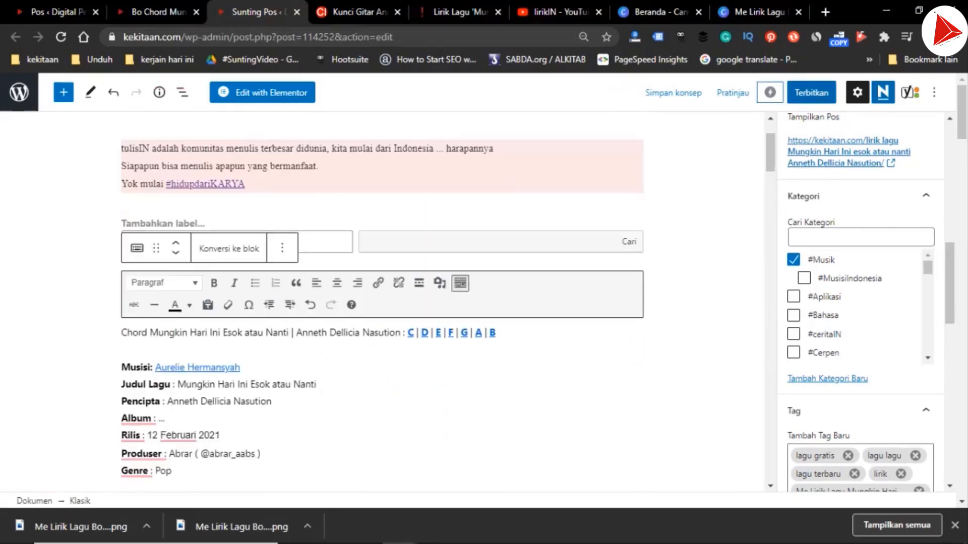
pyautogui.click(811, 92)
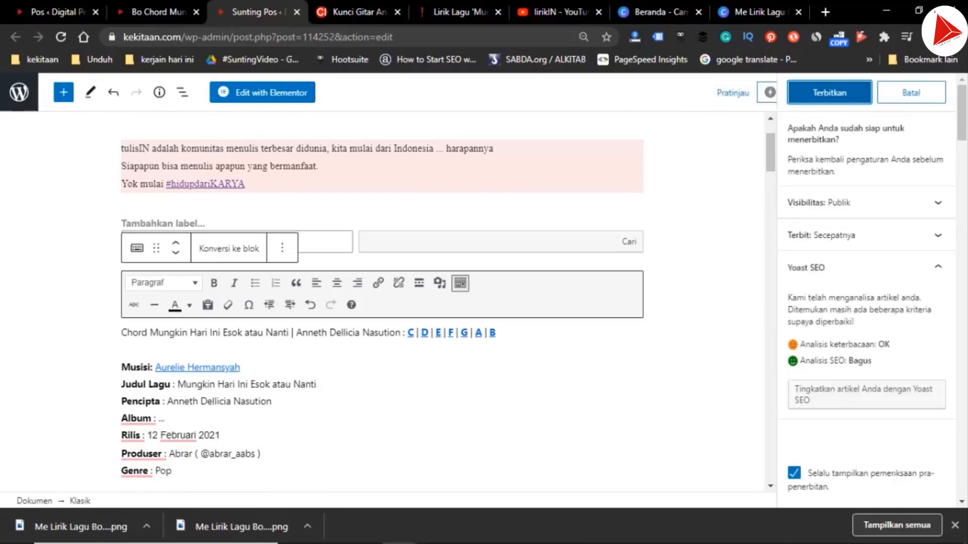
pyautogui.click(829, 93)
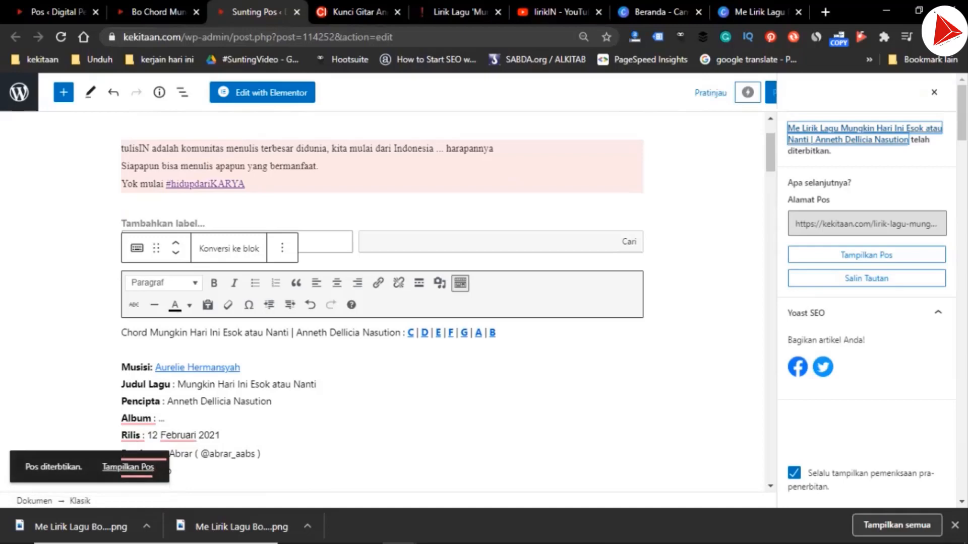
pyautogui.click(128, 467)
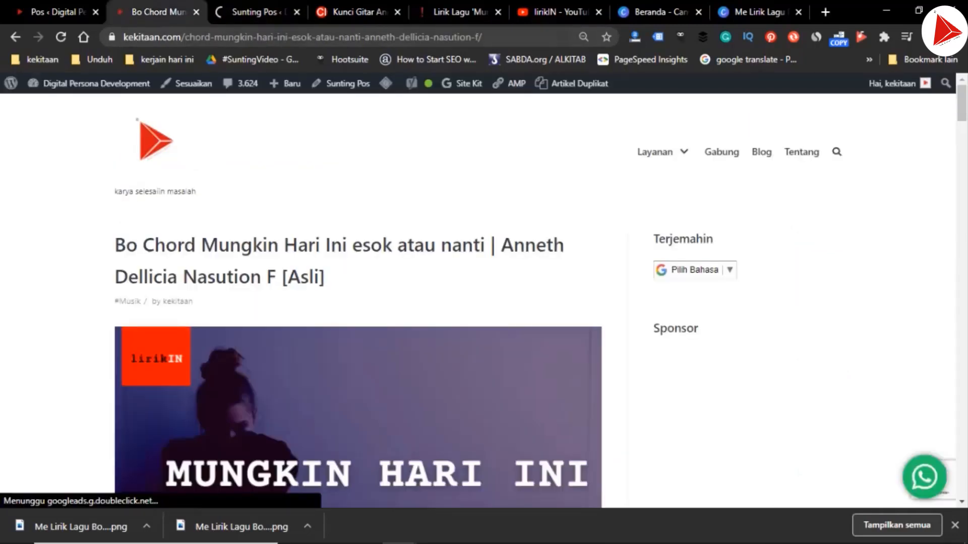
# Review the published chord page from its title image through the chords and credits to the embedded video
pyautogui.scroll(-3, 478, 301)
pyautogui.scroll(3, 478, 301)
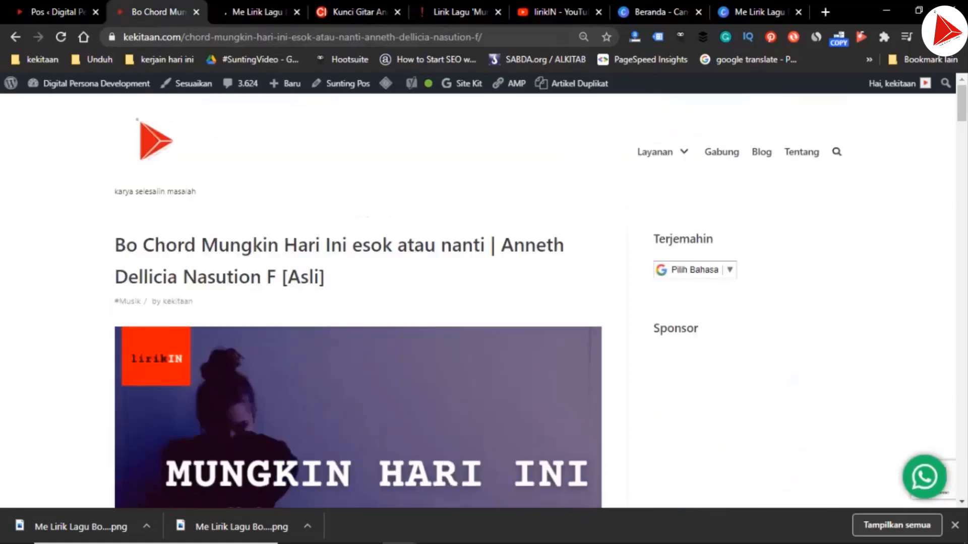
pyautogui.scroll(-5, 478, 301)
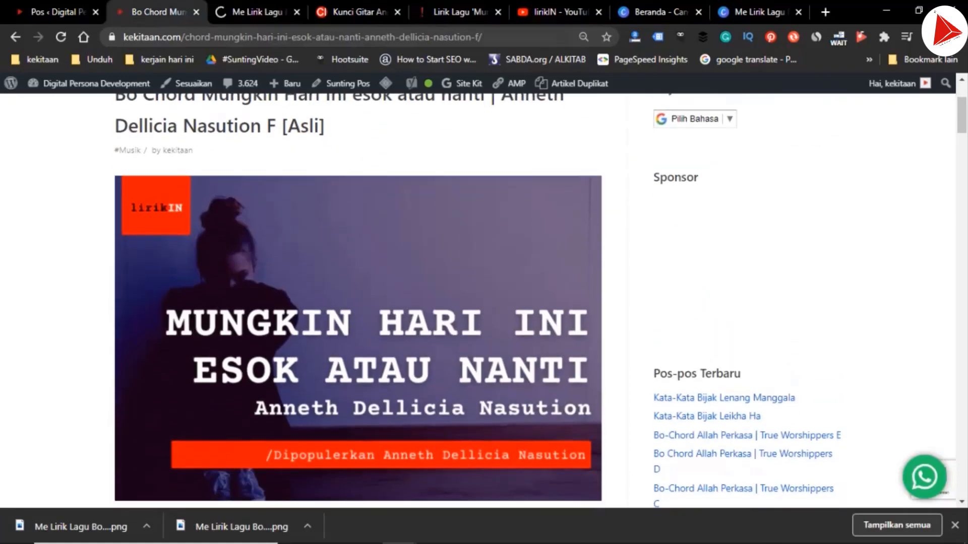
pyautogui.scroll(-20, 478, 301)
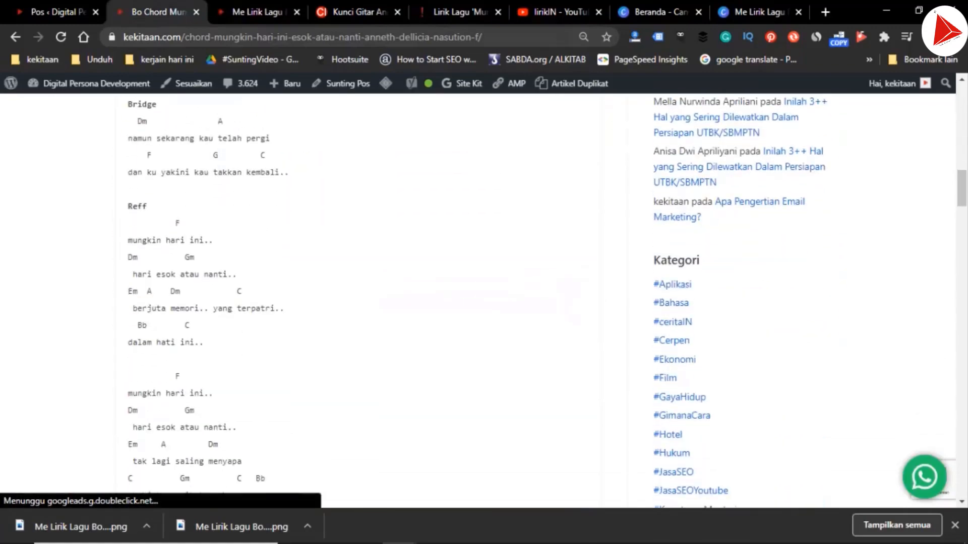
pyautogui.scroll(-20, 478, 301)
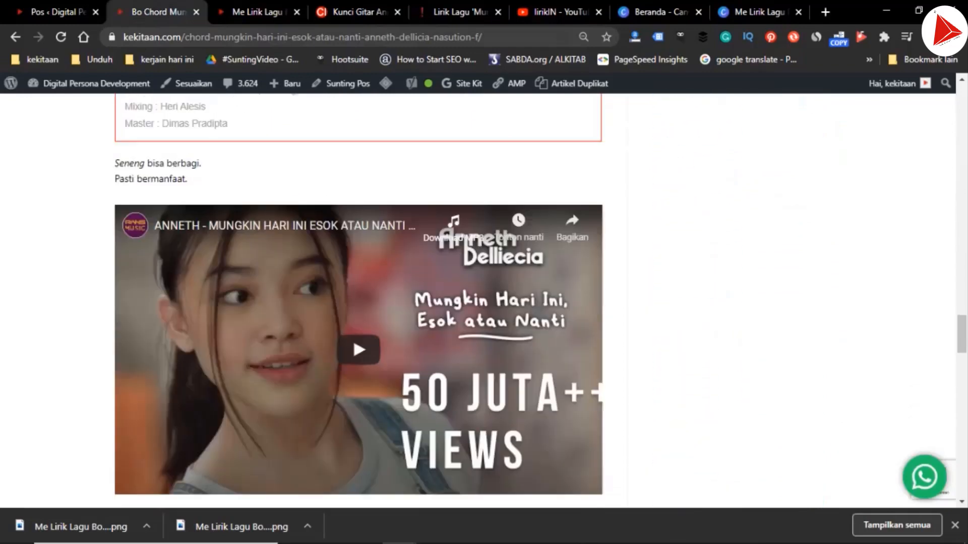
pyautogui.press('Home')
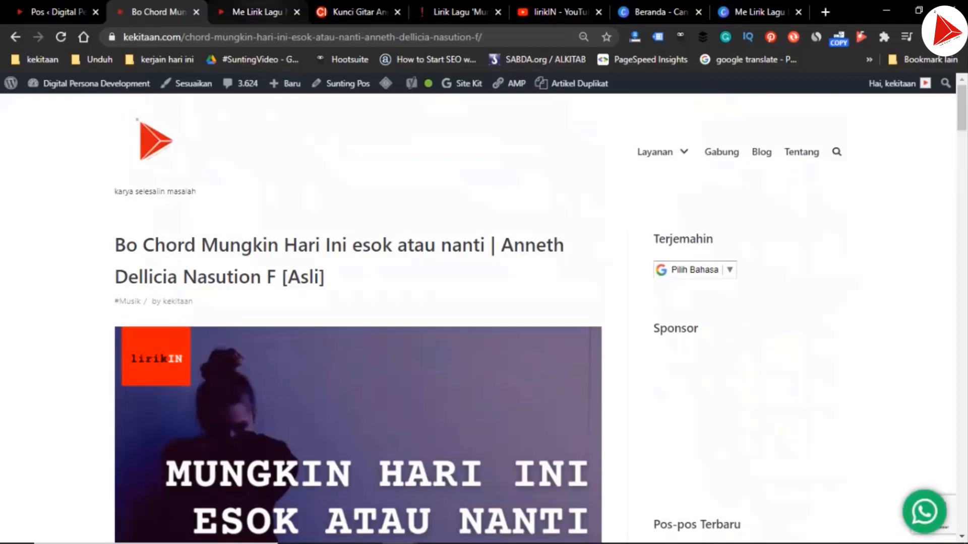
# Return to the WordPress post list and show all published posts without the "cinta seperti aku" search filter
pyautogui.hotkey('ctrl', 'Tab')
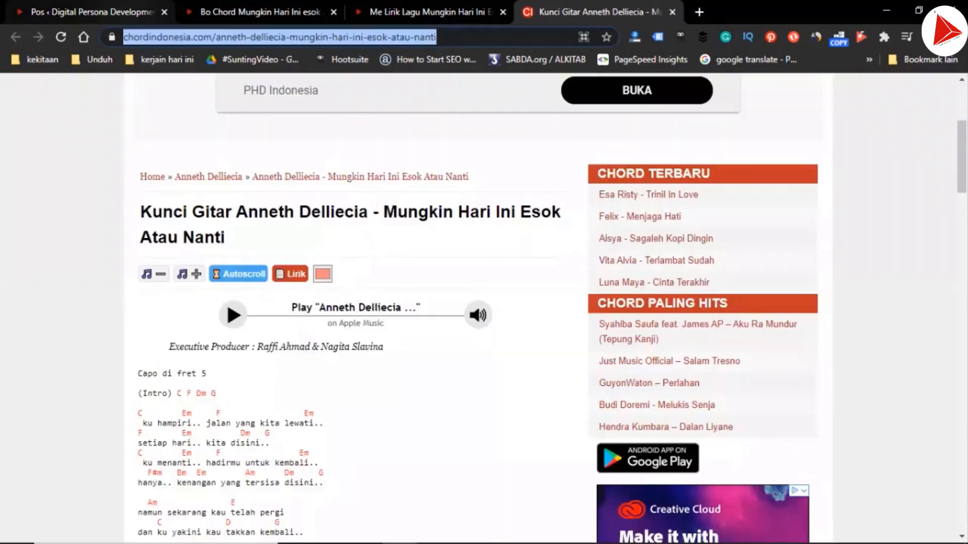
pyautogui.click(92, 12)
pyautogui.scroll(20, 484, 312)
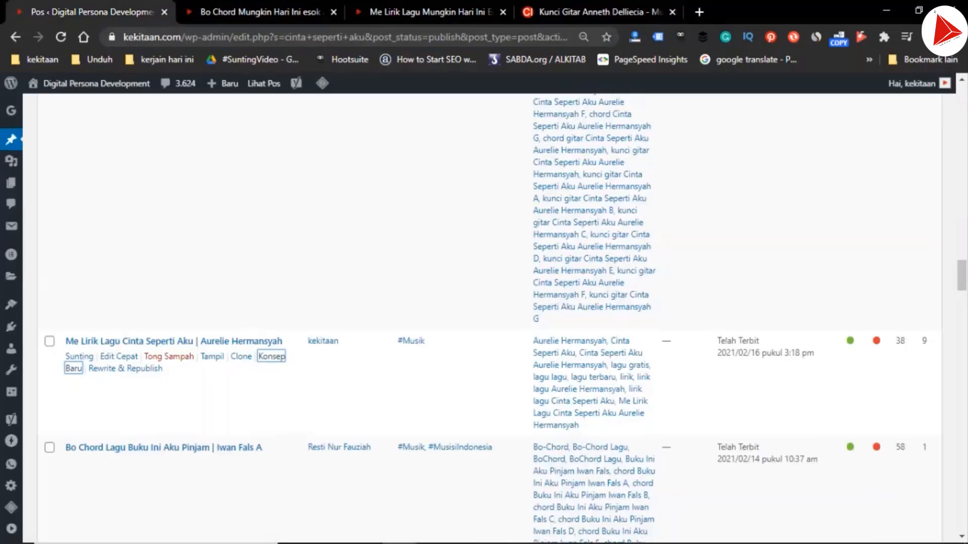
pyautogui.scroll(5, 484, 313)
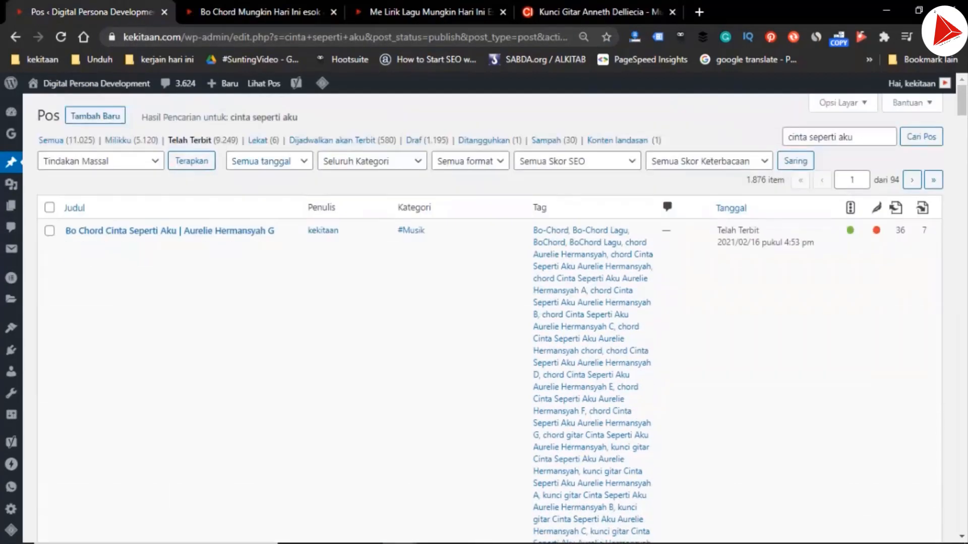
pyautogui.click(190, 141)
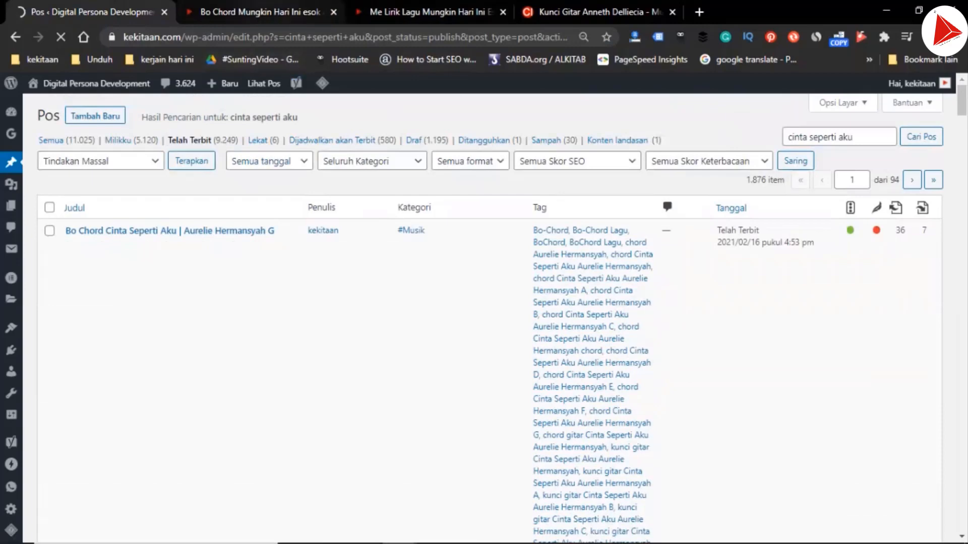
pyautogui.click(257, 13)
pyautogui.scroll(-3, 358, 303)
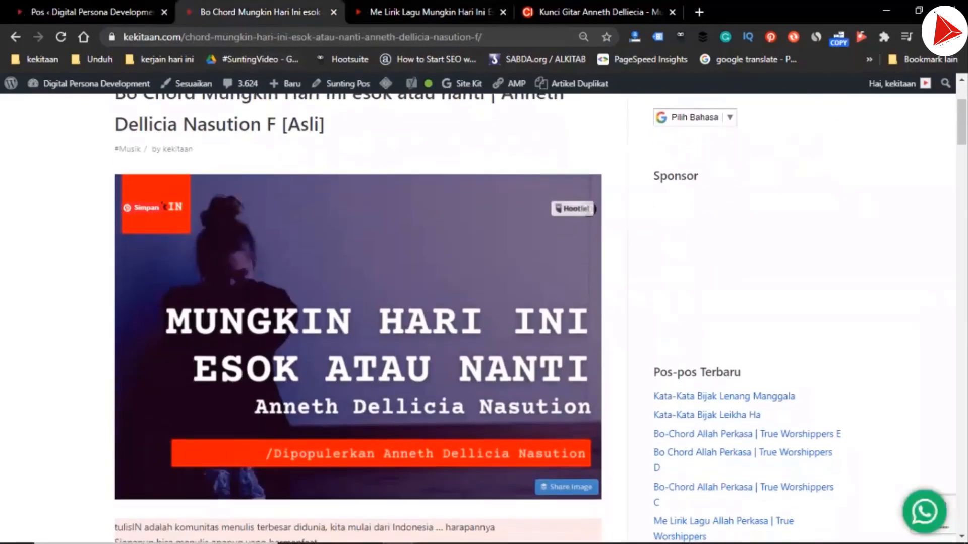
pyautogui.click(106, 12)
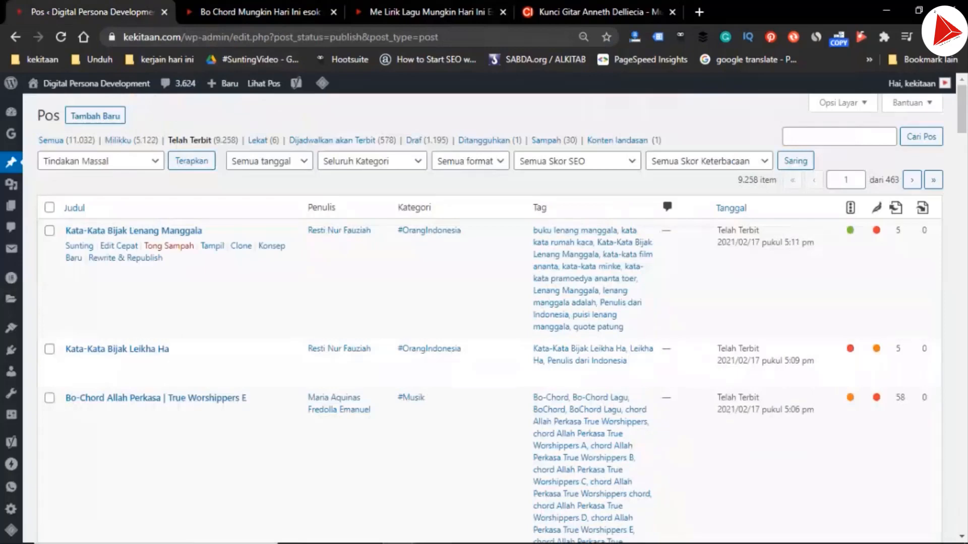
pyautogui.scroll(-15, 484, 318)
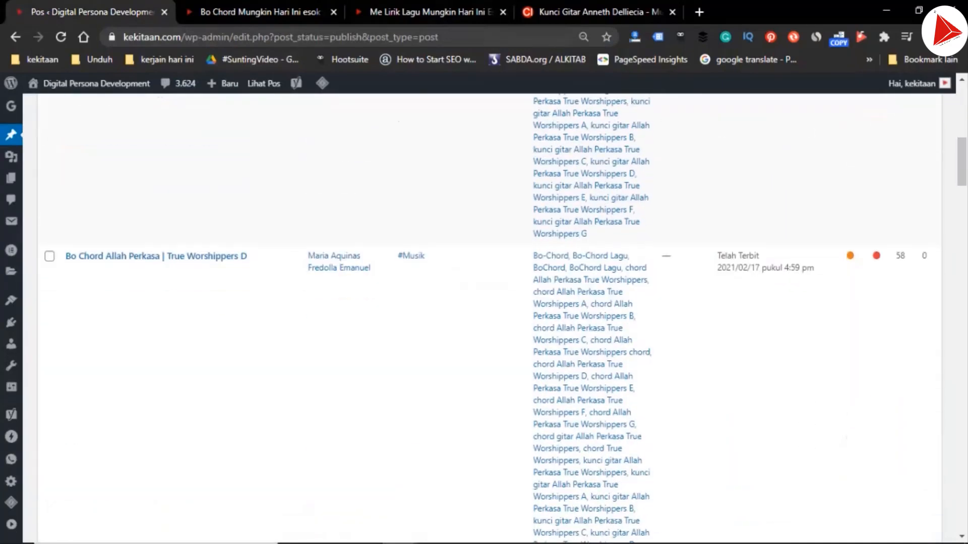
pyautogui.scroll(15, 484, 318)
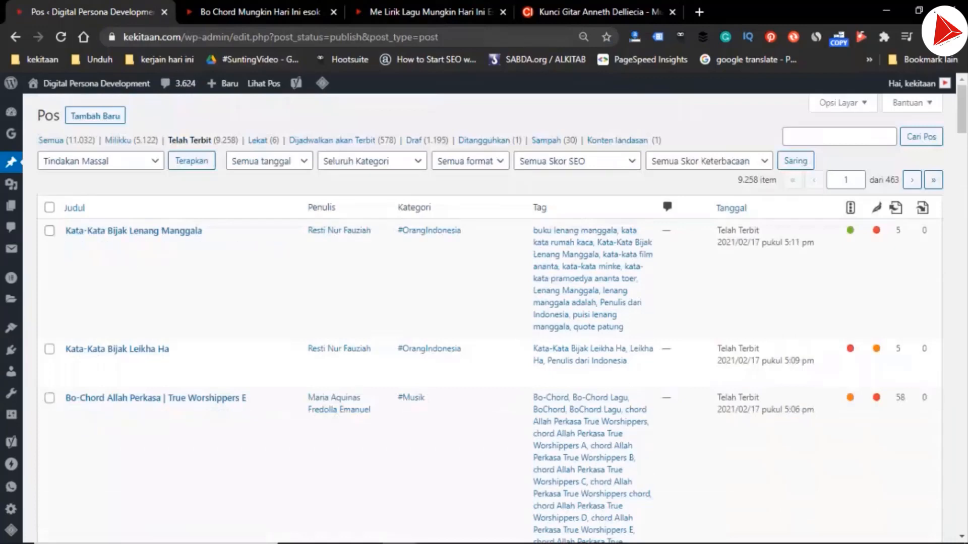
# Search the published posts for "mungkin hari ini"
pyautogui.doubleClick(839, 136)
pyautogui.write('mungkin hari ini')
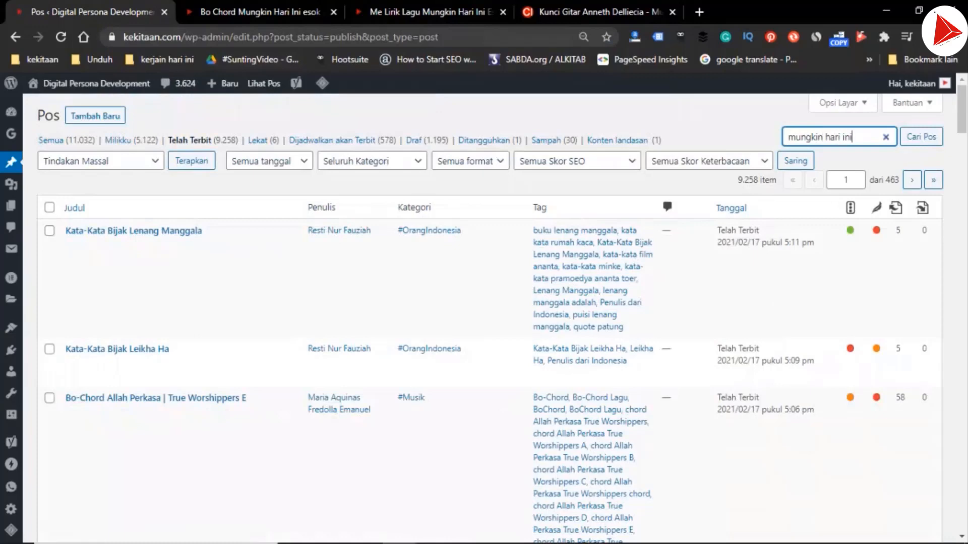
pyautogui.press('Return')
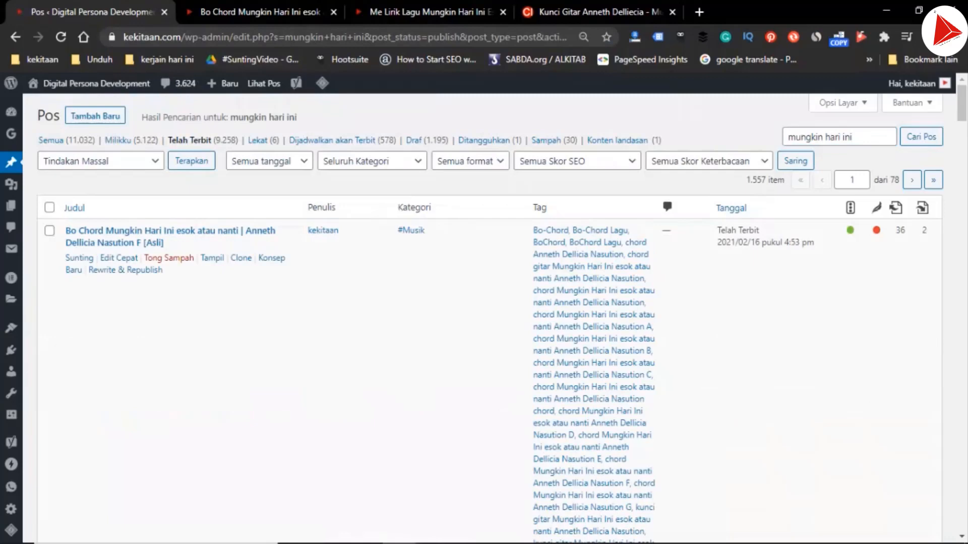
# Duplicate the "Bo Chord Mungkin Hari Ini esok atau nanti" F [Asli] post into six new drafts, each in its own browser tab
pyautogui.rightClick(270, 258)
pyautogui.click(302, 267)
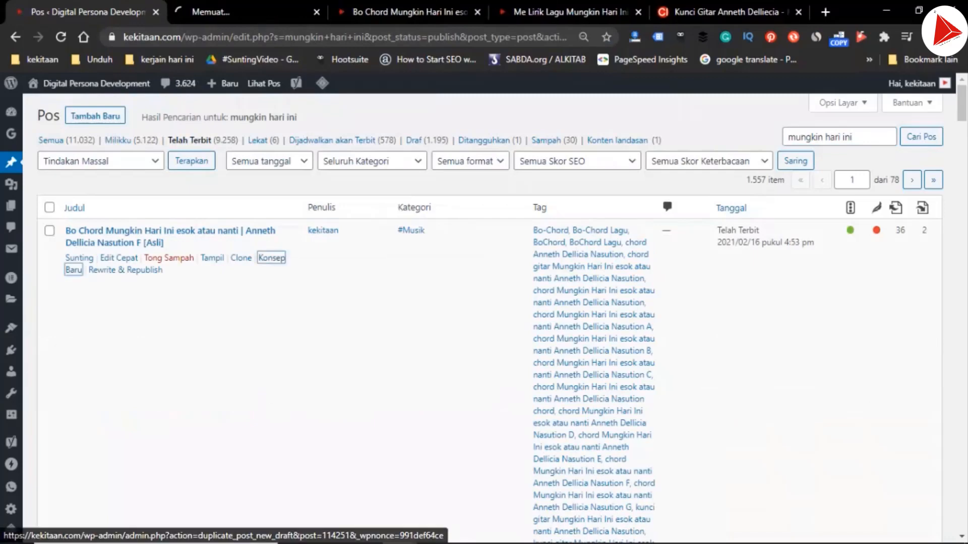
pyautogui.rightClick(271, 258)
pyautogui.click(302, 268)
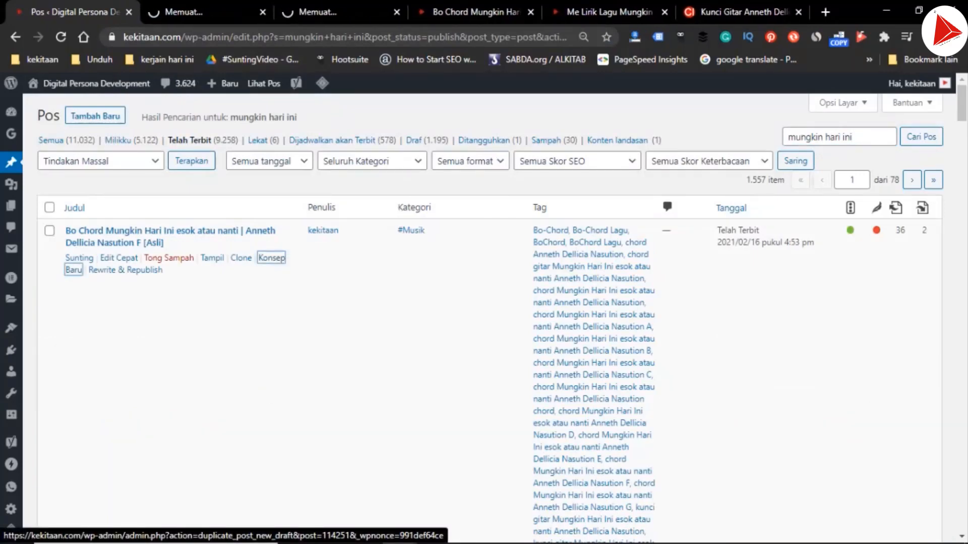
pyautogui.rightClick(270, 258)
pyautogui.click(302, 268)
pyautogui.rightClick(270, 258)
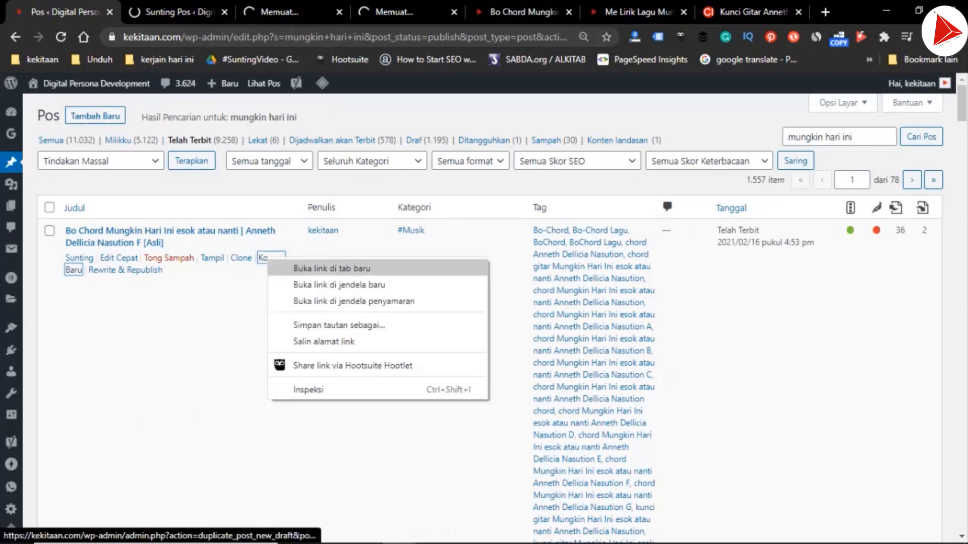
pyautogui.click(302, 268)
pyautogui.rightClick(270, 258)
pyautogui.click(303, 268)
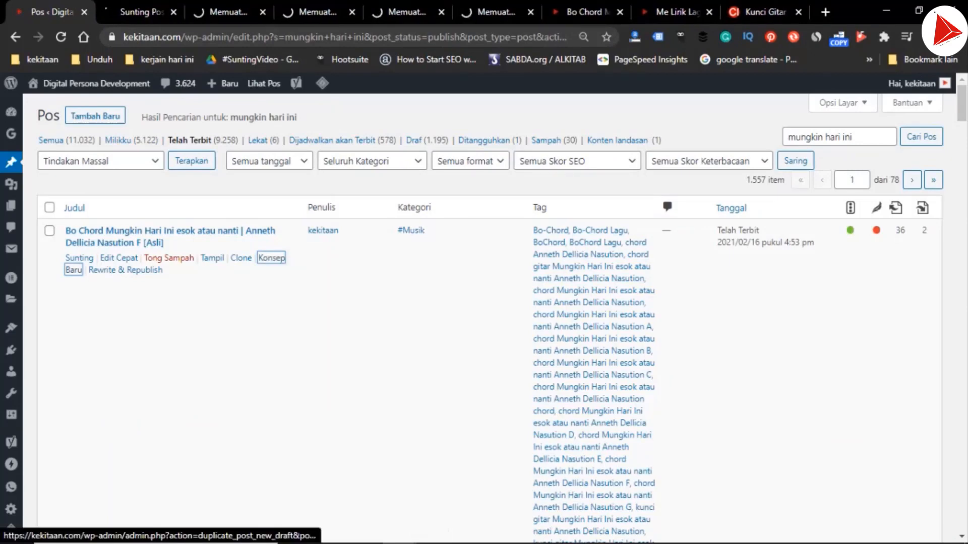
pyautogui.rightClick(267, 257)
pyautogui.click(302, 267)
# Move the chordindonesia.com guitar chord page's browser tab directly after the post list tab
pyautogui.click(605, 12)
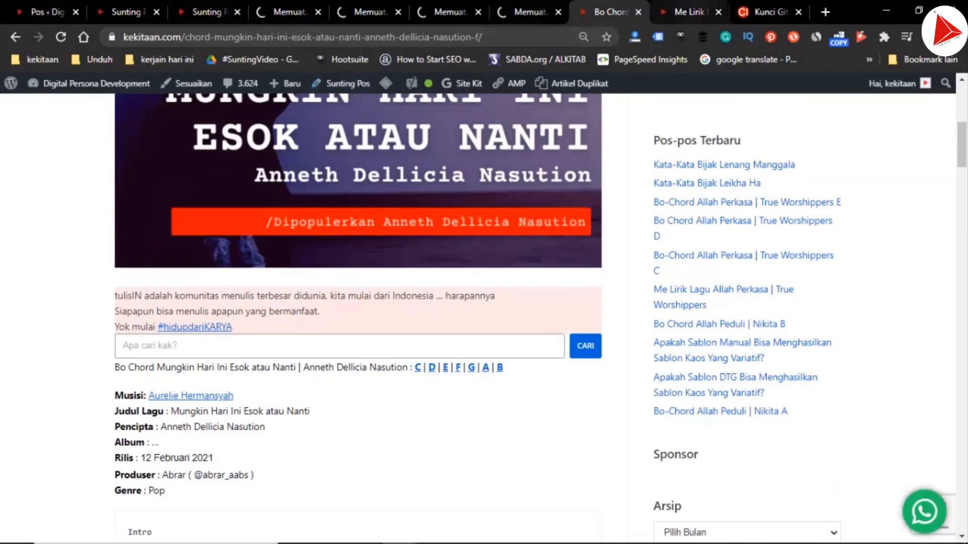
pyautogui.hotkey('ctrl', 'Tab')
pyautogui.hotkey('ctrl', 'Tab')
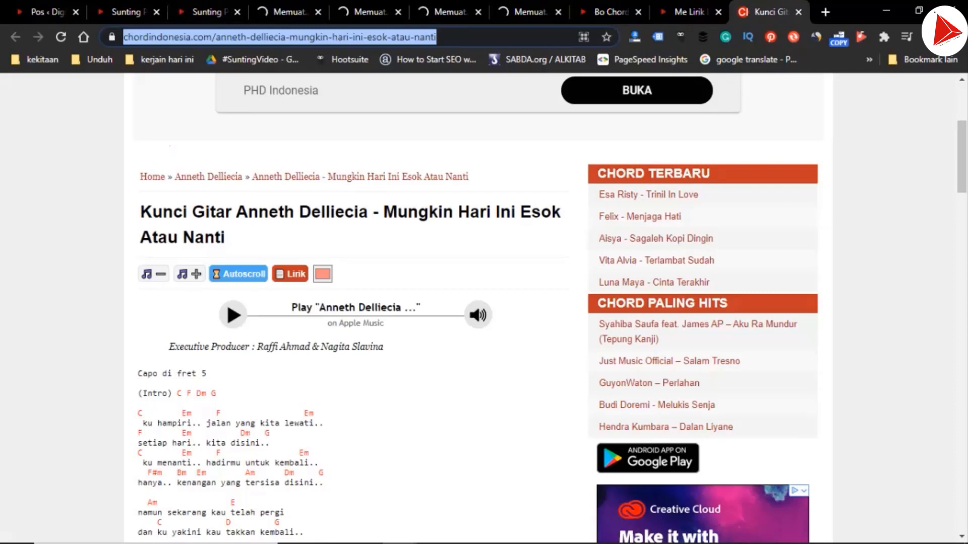
pyautogui.moveTo(771, 12); pyautogui.dragTo(142, 12)
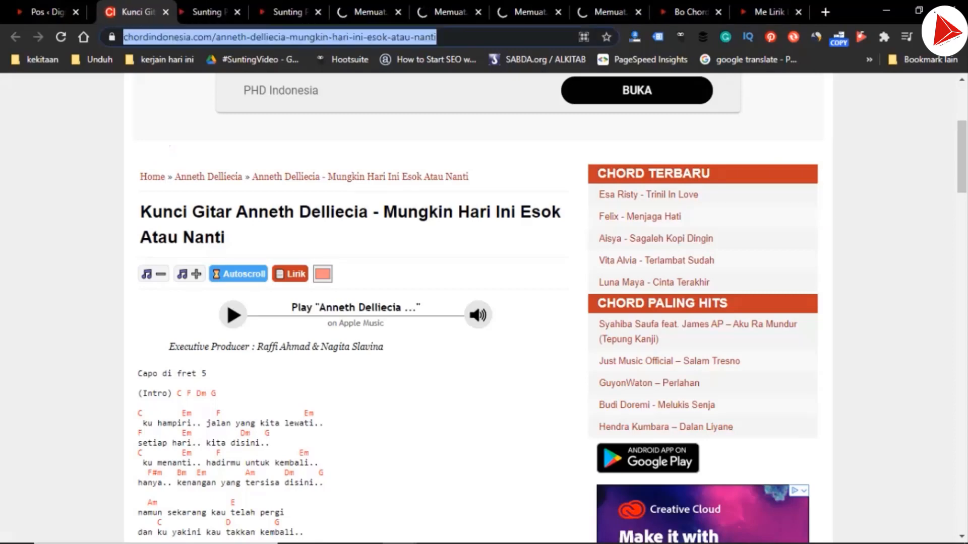
# In the first duplicated draft, remove "Salinan" from the title and replace the ending "F [Asli]" with "C"
pyautogui.hotkey('ctrl', 'Tab')
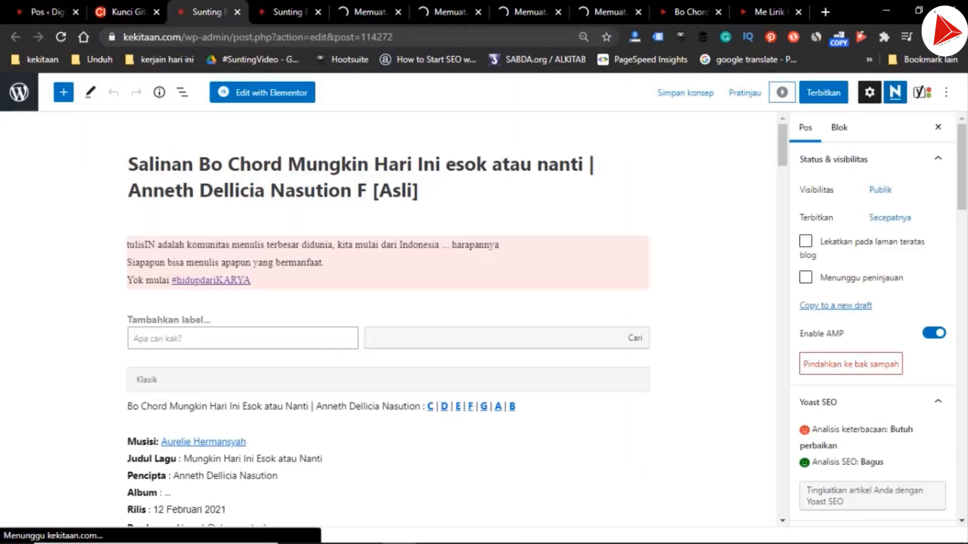
pyautogui.hotkey('shift', 'Home')
pyautogui.press('BackSpace')
pyautogui.press('Delete')
pyautogui.hotkey('ctrl', 'Right')
pyautogui.hotkey('ctrl', 'Right')
pyautogui.hotkey('ctrl', 'Right')
pyautogui.hotkey('ctrl', 'Right')
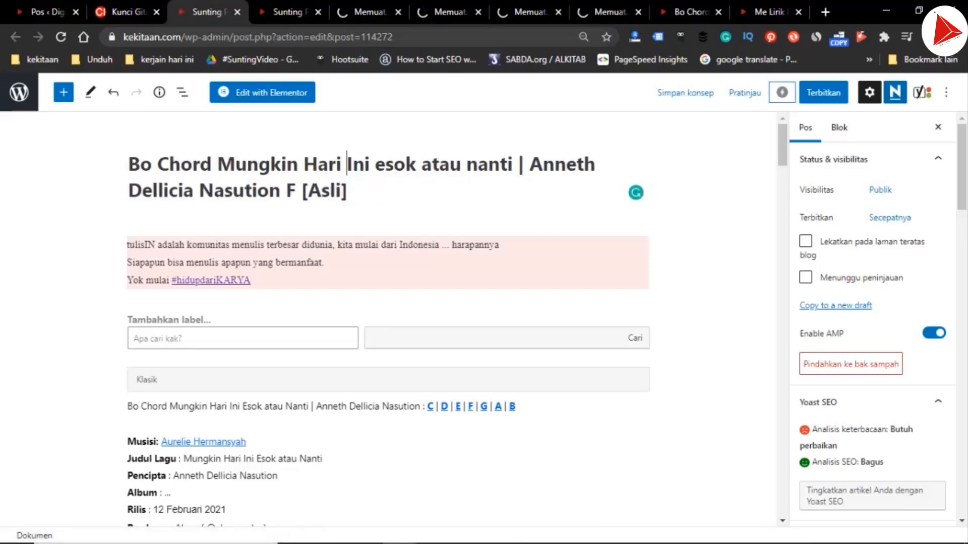
pyautogui.hotkey('ctrl', 'Right')
pyautogui.hotkey('ctrl', 'Right')
pyautogui.hotkey('ctrl', 'Right')
pyautogui.hotkey('ctrl', 'Right')
pyautogui.hotkey('ctrl', 'Right')
pyautogui.hotkey('ctrl', 'Right')
pyautogui.hotkey('ctrl', 'Right')
pyautogui.hotkey('ctrl', 'Right')
pyautogui.hotkey('ctrl', 'shift', 'Right')
pyautogui.hotkey('ctrl', 'shift', 'Right')
pyautogui.hotkey('ctrl', 'shift', 'Right')
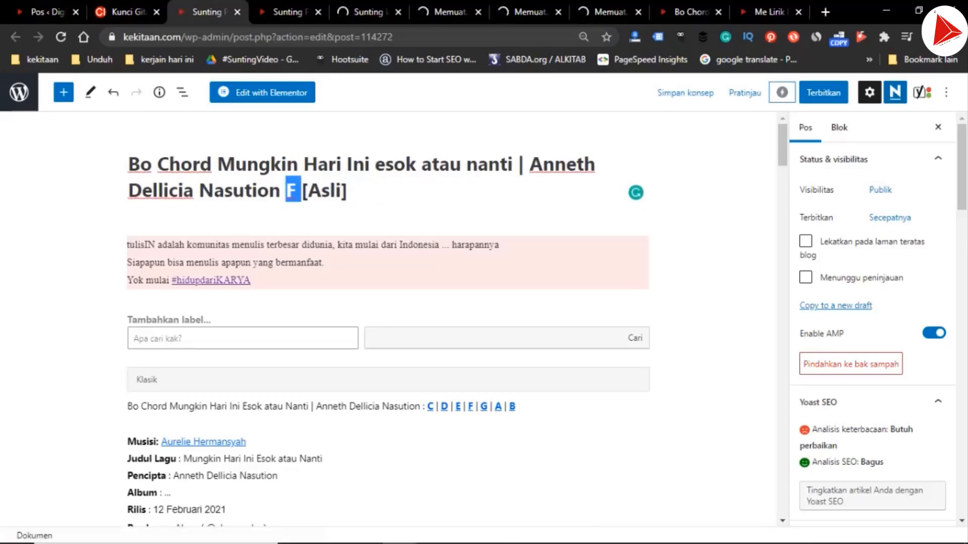
pyautogui.hotkey('ctrl', 'shift', 'Right')
pyautogui.write('C')
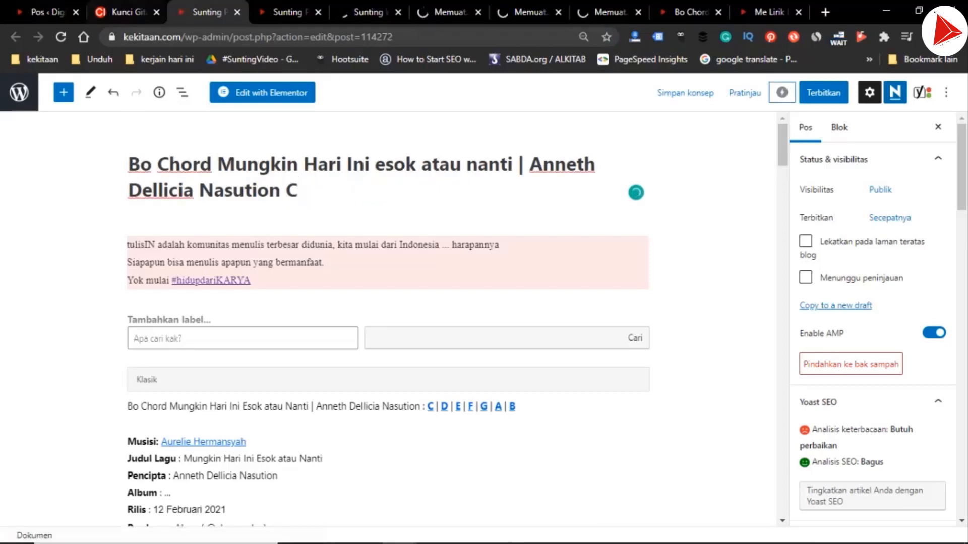
# In the second duplicated draft, remove "Salinan" from the title and replace the ending "F [Asli]" with "D"
pyautogui.hotkey('ctrl', 'Tab')
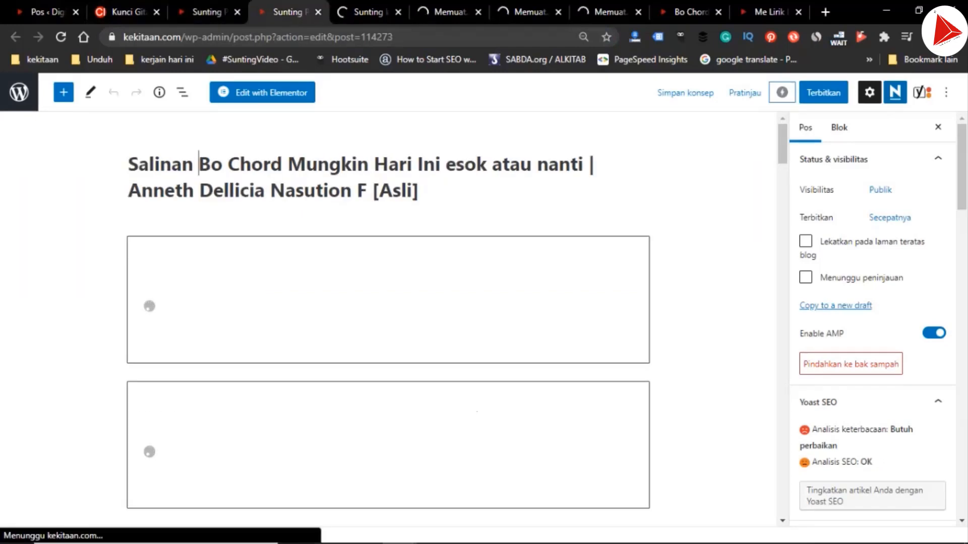
pyautogui.hotkey('ctrl', 'shift', 'Left')
pyautogui.press('BackSpace')
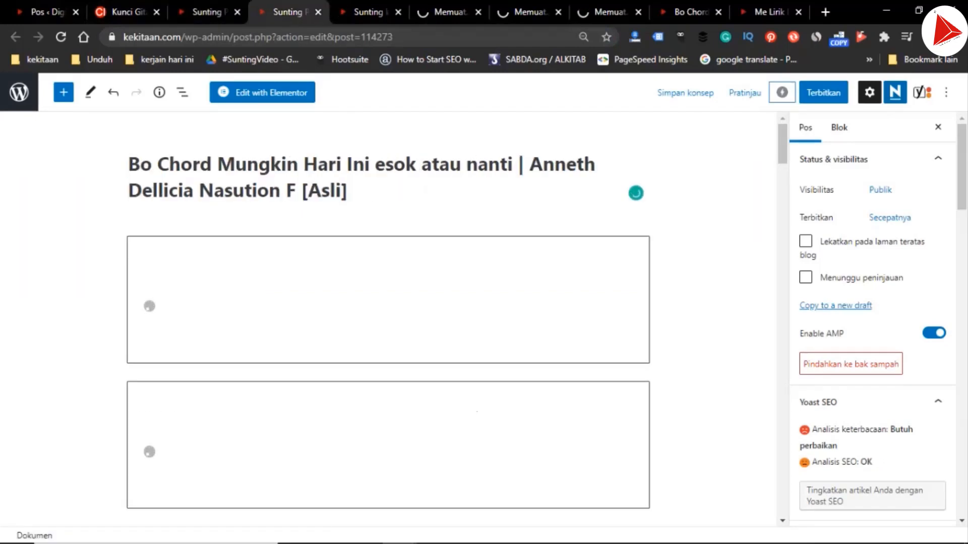
pyautogui.press('End')
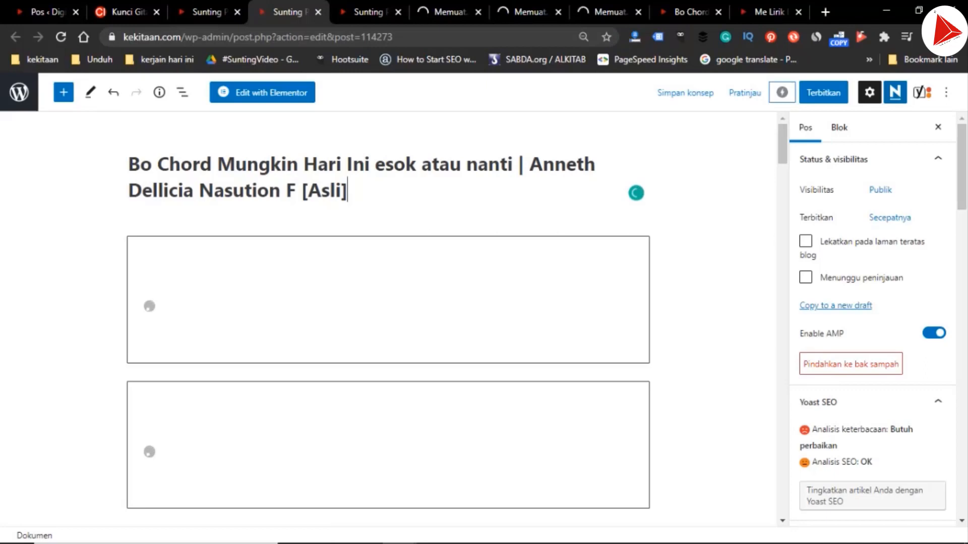
pyautogui.hotkey('ctrl', 'shift', 'Left')
pyautogui.hotkey('ctrl', 'shift', 'Left')
pyautogui.hotkey('ctrl', 'shift', 'Left')
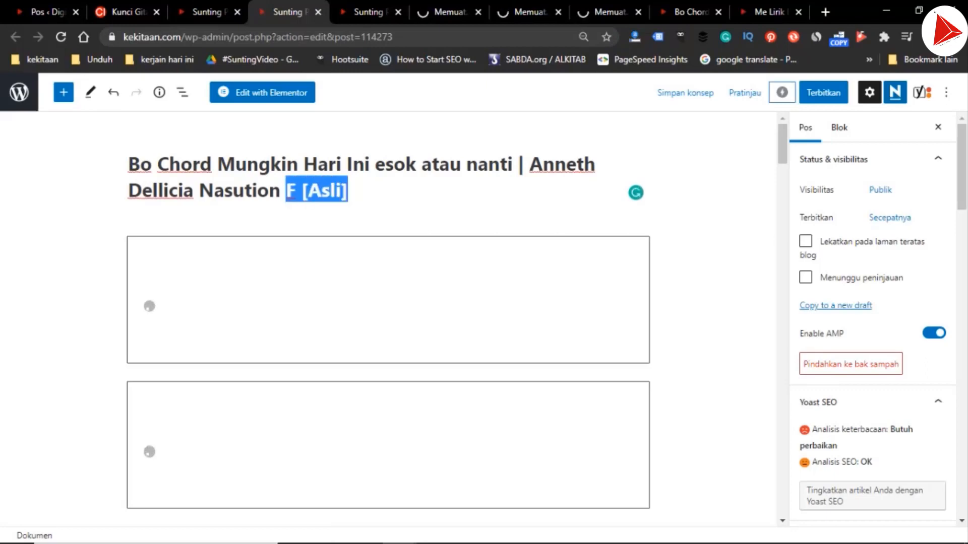
pyautogui.write('D')
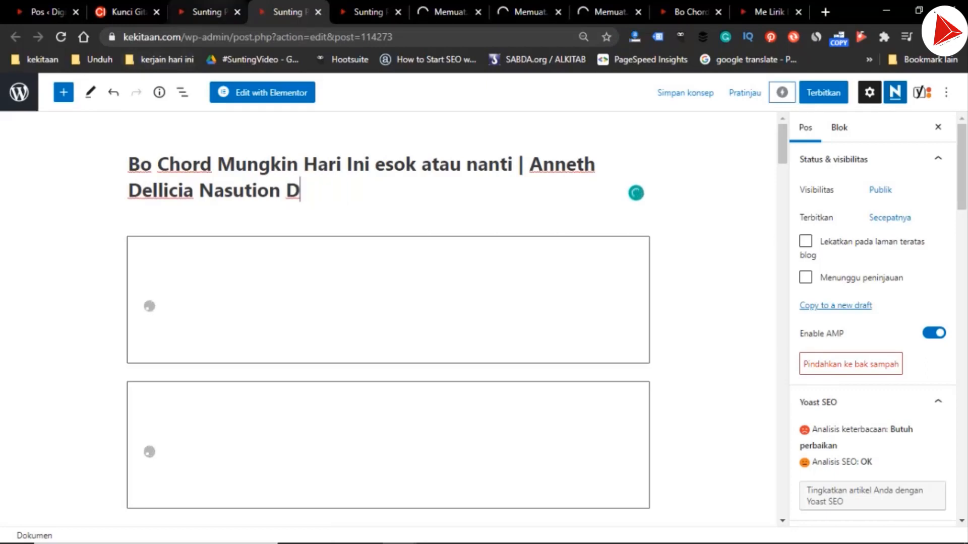
# In the third duplicated draft, replace the title's ending "F [Asli]" with "E" and remove the leading "Salinan"
pyautogui.click(207, 12)
pyautogui.click(288, 12)
pyautogui.click(369, 13)
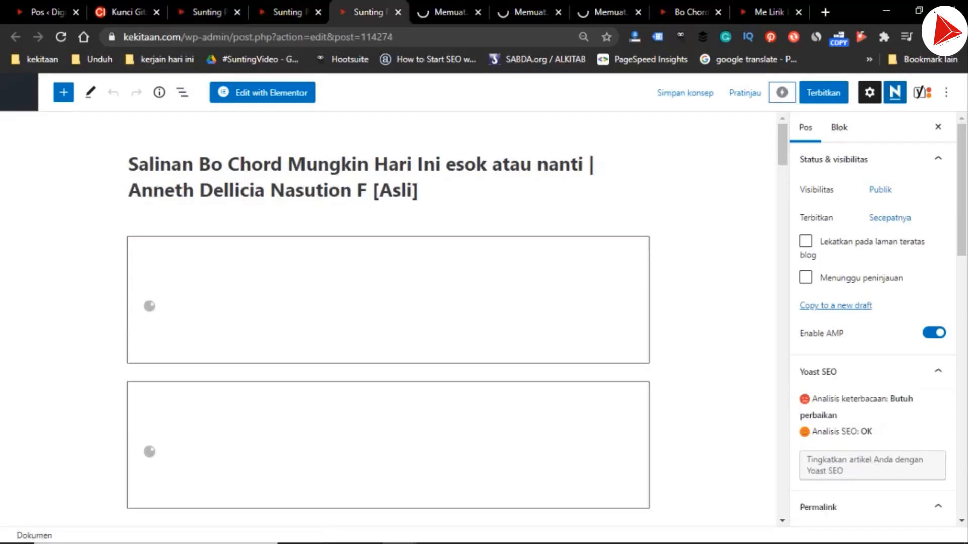
pyautogui.hotkey('ctrl', 'shift', 'Left')
pyautogui.hotkey('ctrl', 'shift', 'Left')
pyautogui.hotkey('ctrl', 'shift', 'Left')
pyautogui.hotkey('ctrl', 'shift', 'Left')
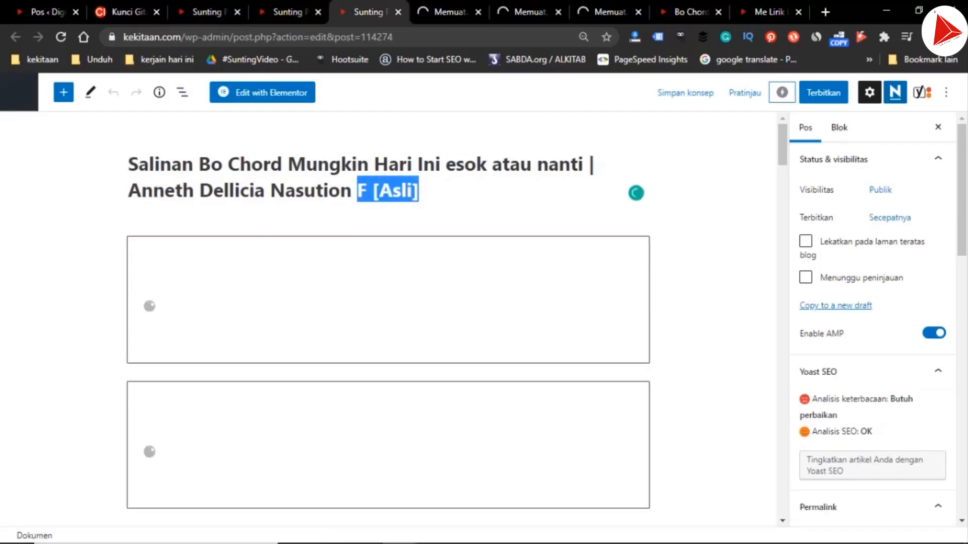
pyautogui.write('E')
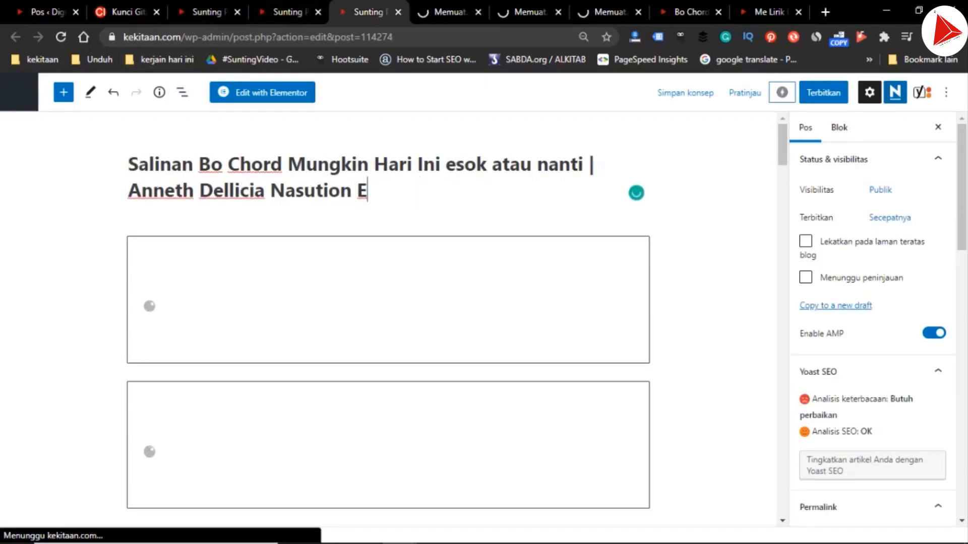
pyautogui.hotkey('ctrl', 'Home')
pyautogui.hotkey('ctrl', 'shift', 'Right')
pyautogui.press('BackSpace')
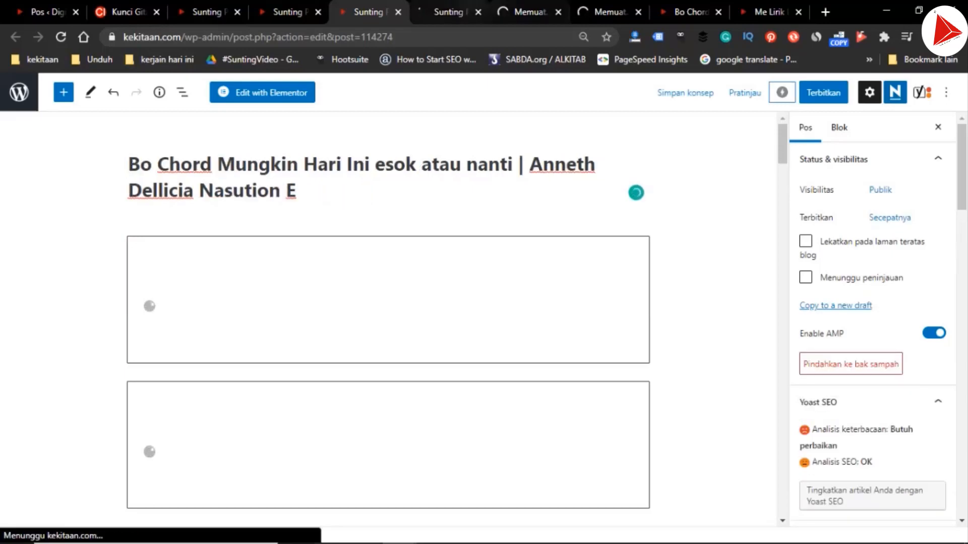
# In the fourth duplicated draft, remove "Salinan" from the title, replace the ending "F [Asli]" with "G", and compare it with the E draft
pyautogui.click(446, 12)
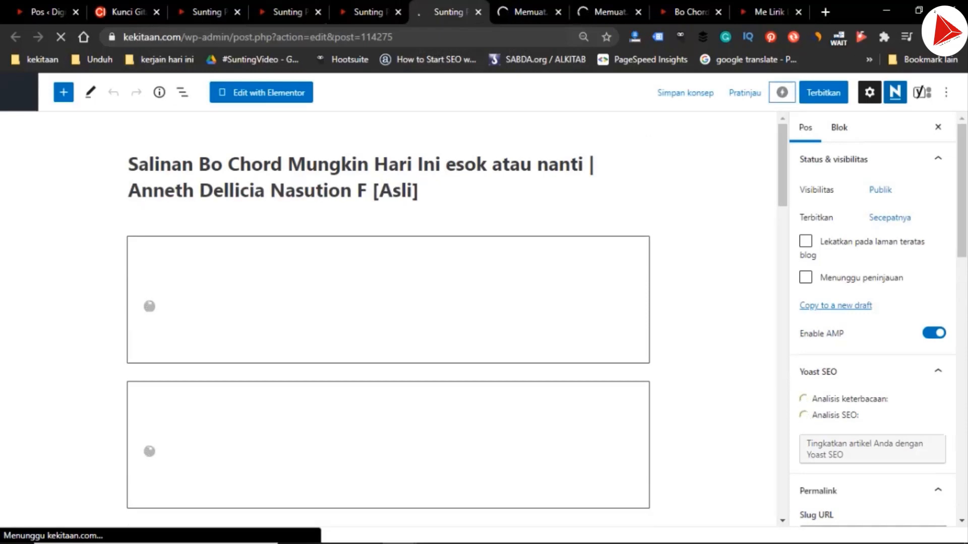
pyautogui.doubleClick(195, 164)
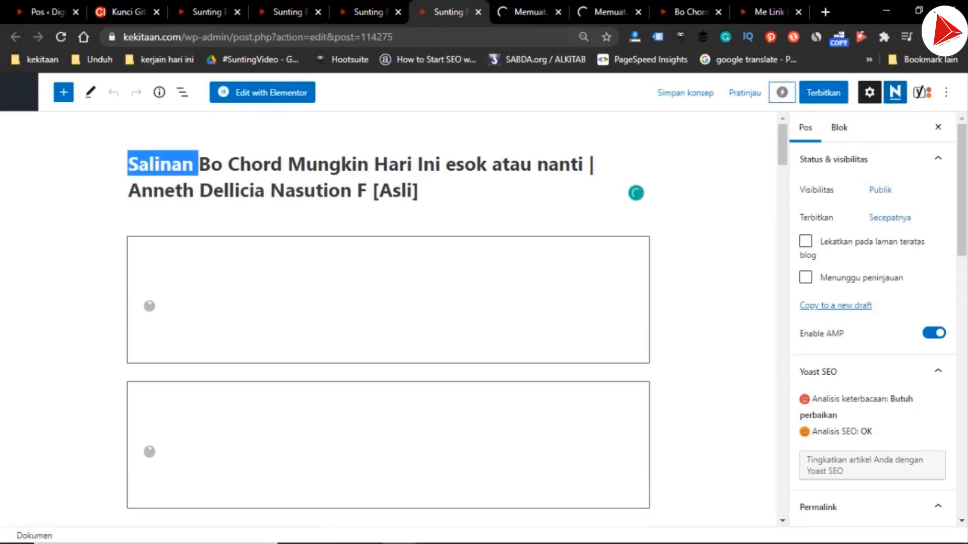
pyautogui.press('BackSpace')
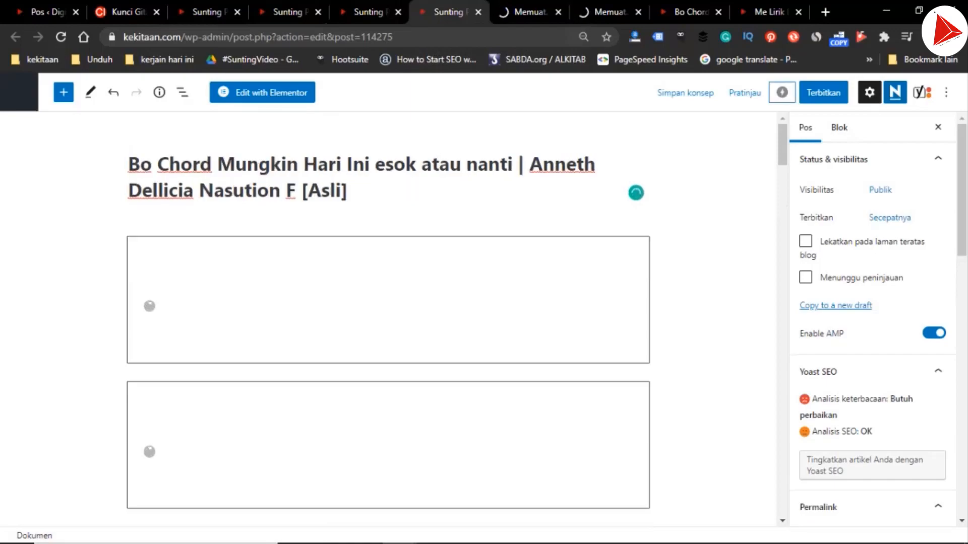
pyautogui.hotkey('ctrl', 'shift', 'Left')
pyautogui.hotkey('ctrl', 'shift', 'Left')
pyautogui.write('G')
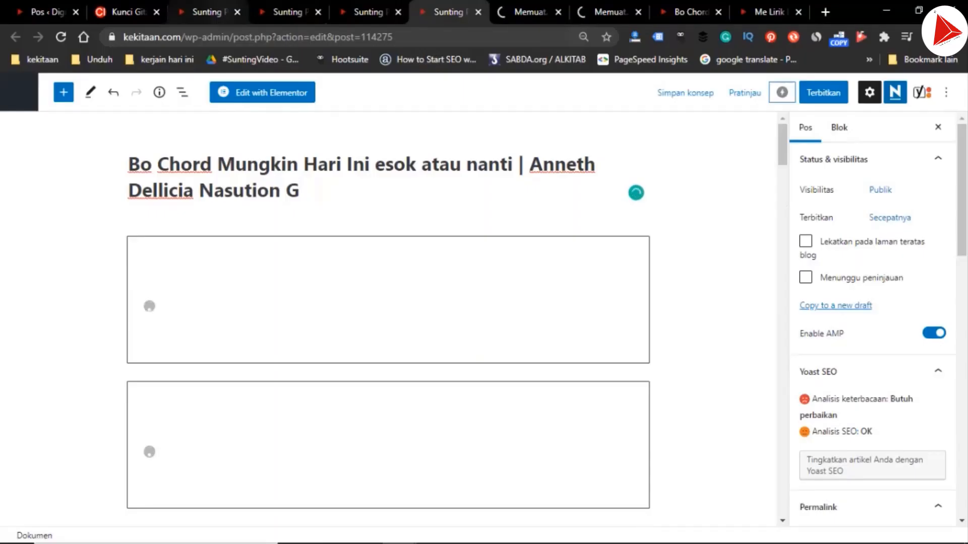
pyautogui.hotkey('ctrl', 'pageup')
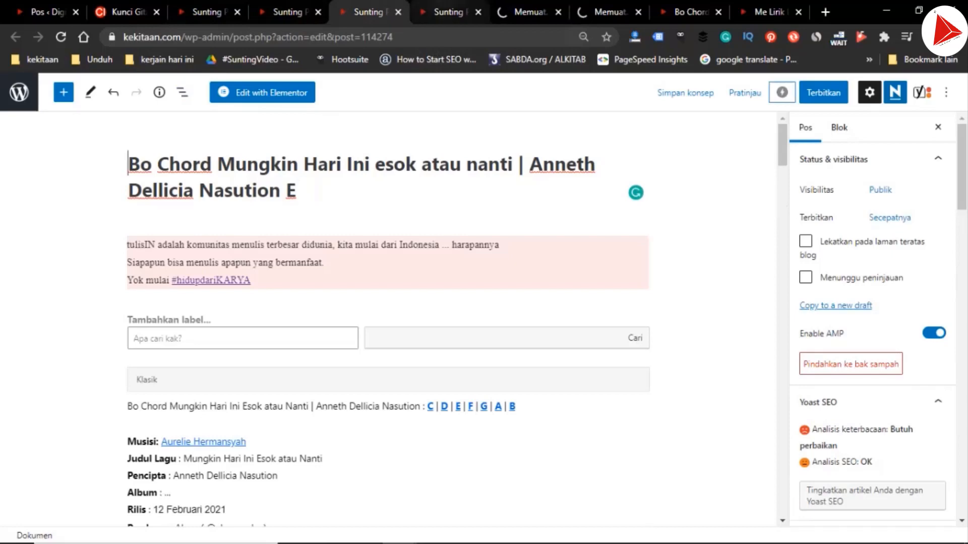
pyautogui.hotkey('ctrl', 'pagedown')
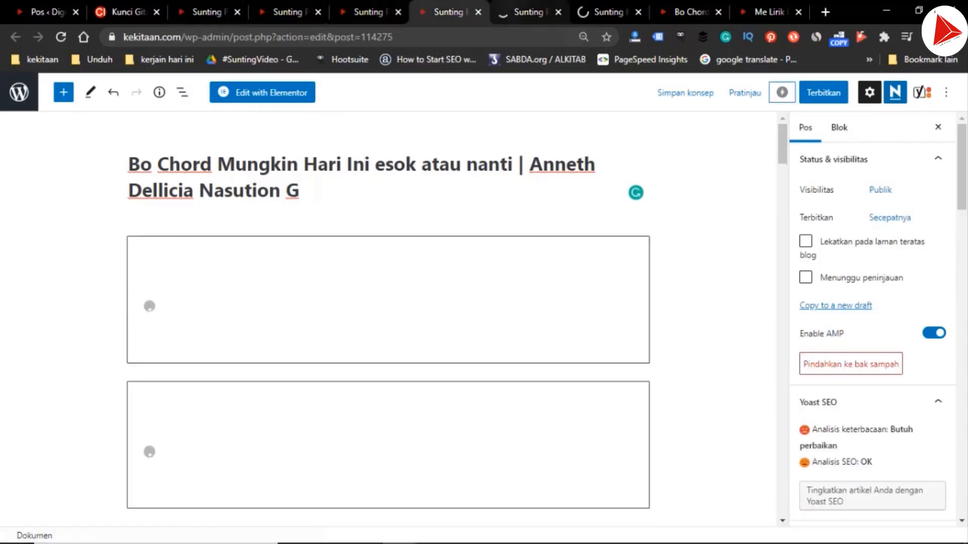
# In the fifth duplicated draft, replace the title's ending "F [Asli]" with "A" and remove the leading "Salinan"
pyautogui.hotkey('ctrl', 'pagedown')
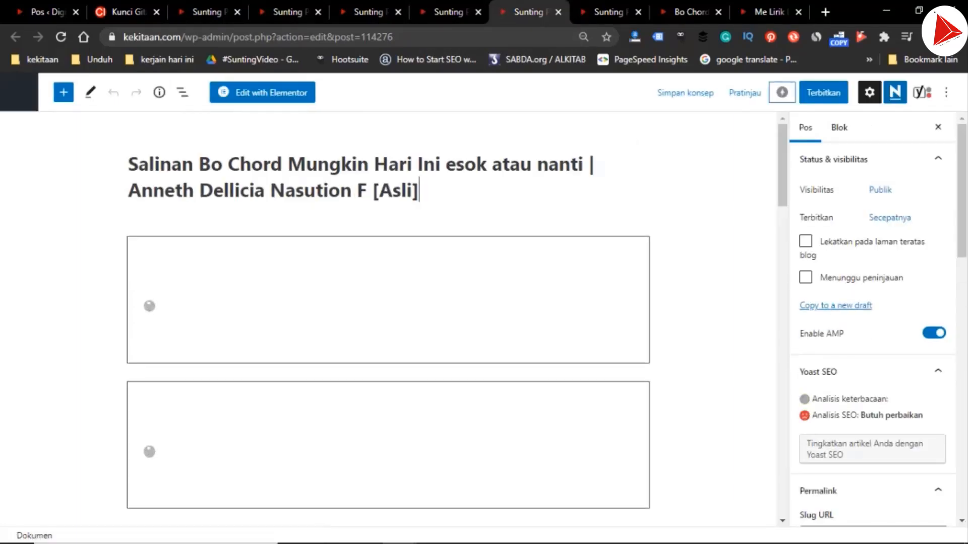
pyautogui.hotkey('ctrl', 'shift', 'Left')
pyautogui.hotkey('shift', 'Left')
pyautogui.hotkey('shift', 'Left')
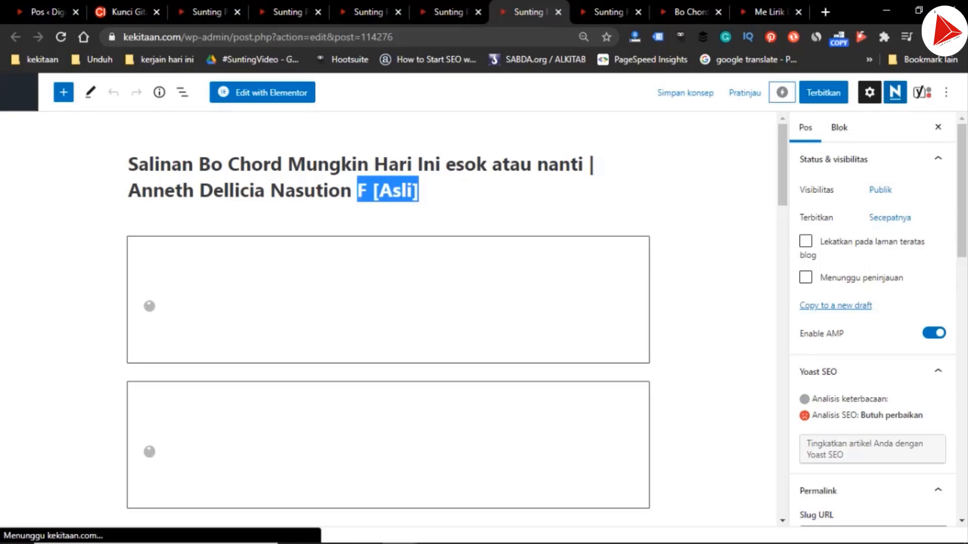
pyautogui.write('A')
pyautogui.click(198, 164)
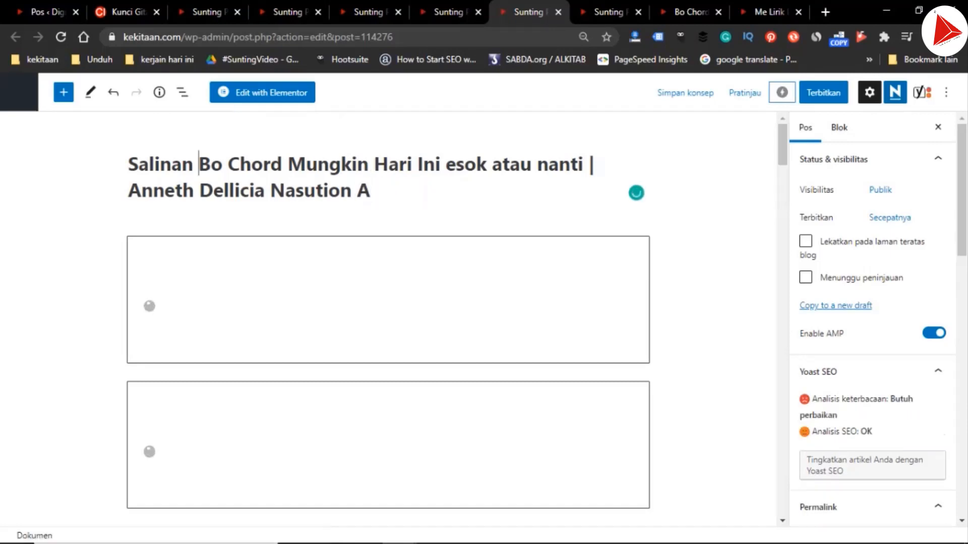
pyautogui.hotkey('ctrl', 'shift', 'Left')
pyautogui.press('BackSpace')
# In the sixth duplicated draft, replace the title's ending "F [Asli]" with "B" and remove the leading "Salinan"
pyautogui.hotkey('ctrl', 'Tab')
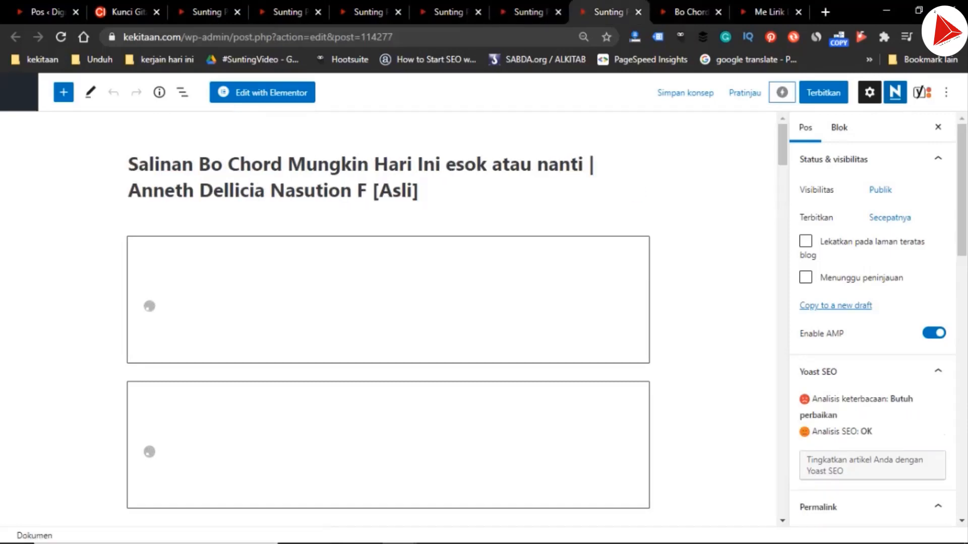
pyautogui.hotkey('ctrl', 'shift', 'Left')
pyautogui.hotkey('ctrl', 'shift', 'Left')
pyautogui.hotkey('ctrl', 'shift', 'Left')
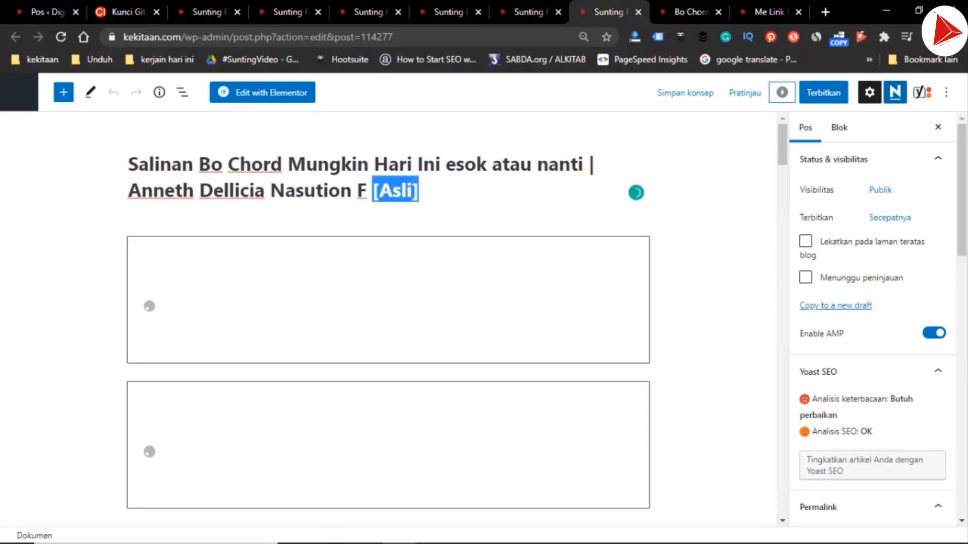
pyautogui.write('B')
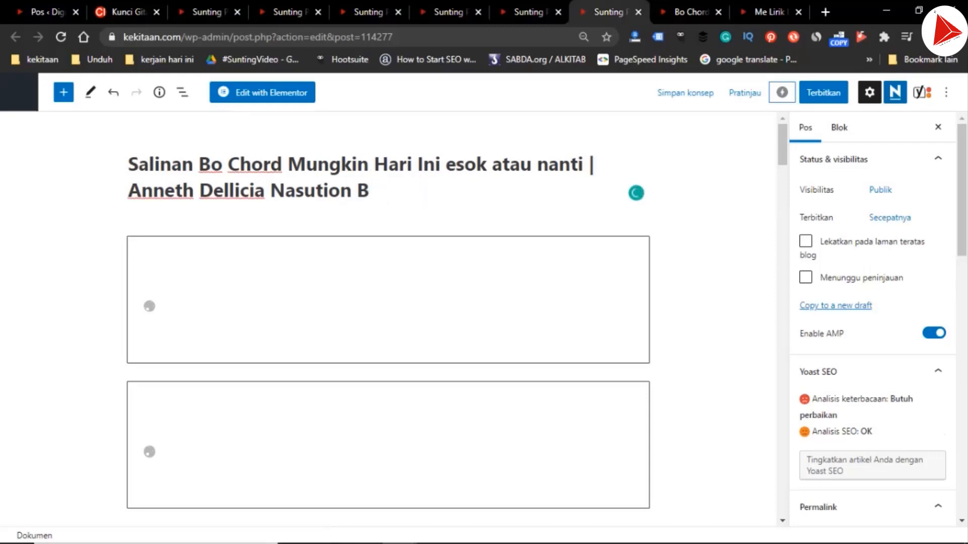
pyautogui.click(199, 165)
pyautogui.hotkey('ctrl', 'shift', 'Left')
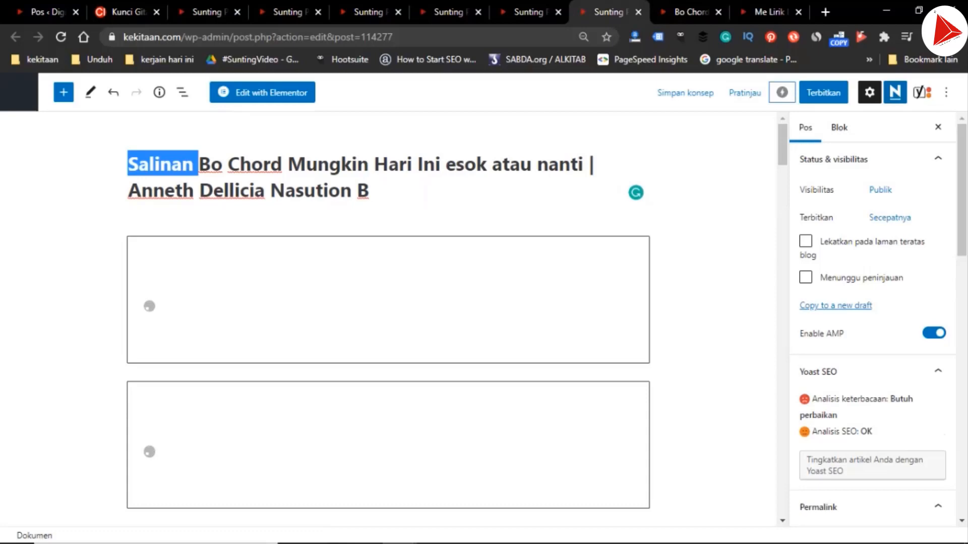
pyautogui.press('BackSpace')
# In the C draft's Yoast SEO settings, change the final key letter of the focus keyphrase to "C"
pyautogui.click(208, 12)
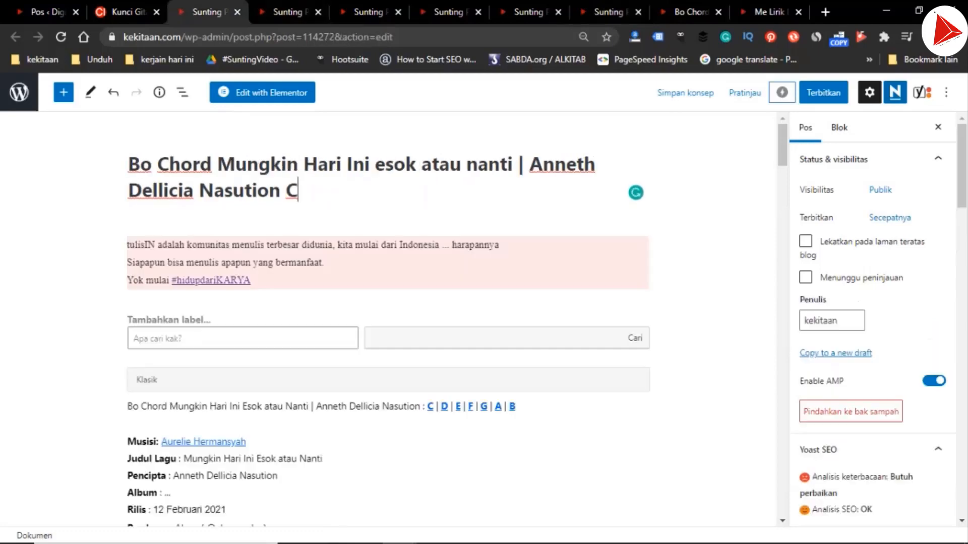
pyautogui.scroll(-15, 388, 323)
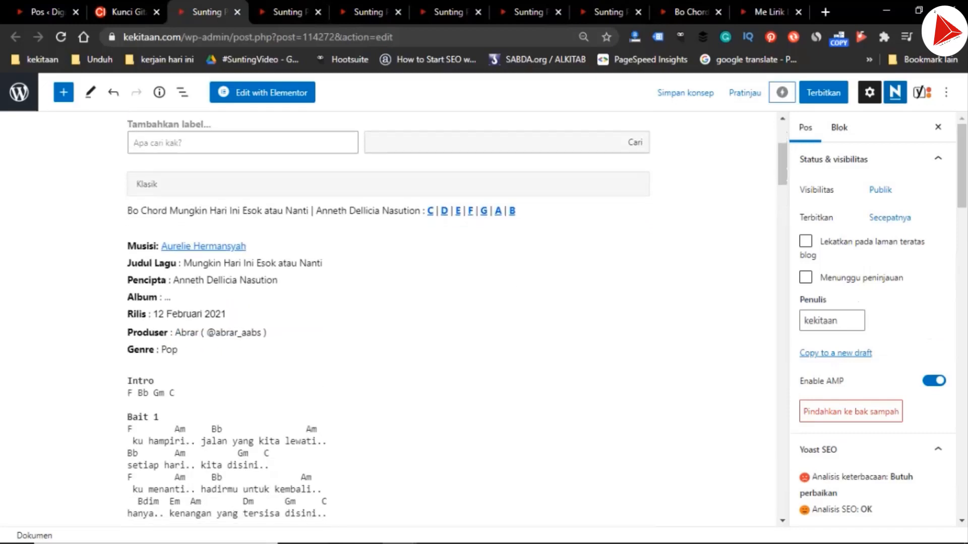
pyautogui.scroll(-10, 388, 323)
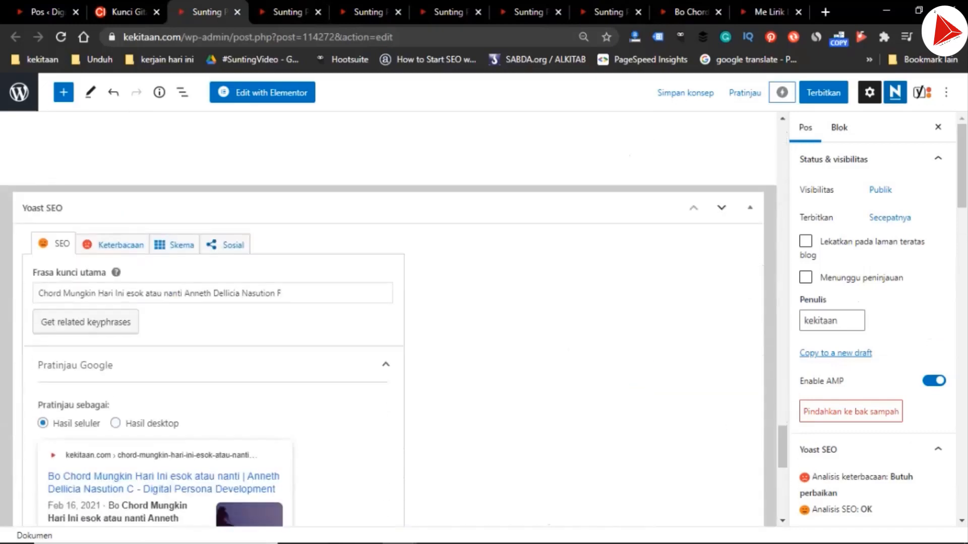
pyautogui.moveTo(283, 205); pyautogui.dragTo(275, 205)
pyautogui.write('C')
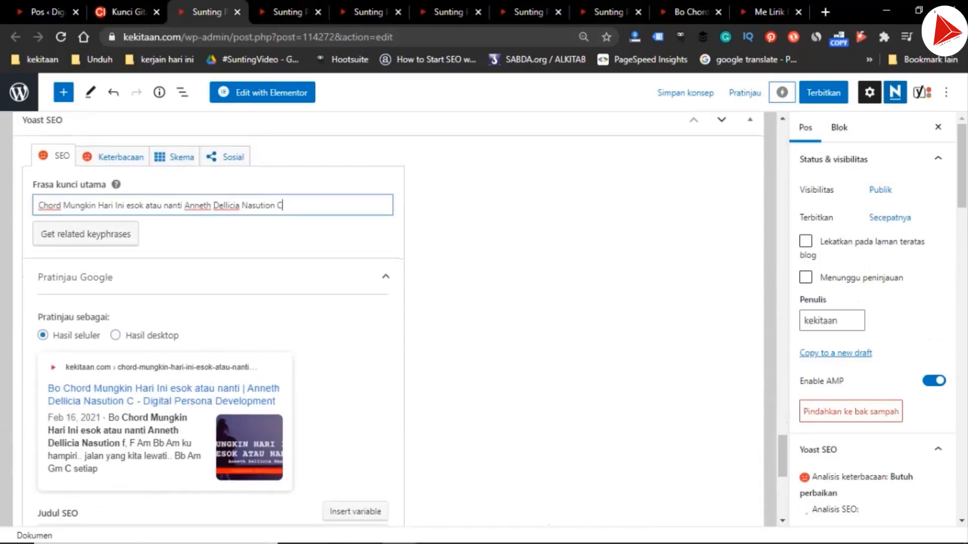
# Replace the key letter at the end of the C draft's slug
pyautogui.scroll(-3, 388, 322)
pyautogui.moveTo(308, 396); pyautogui.dragTo(304, 396)
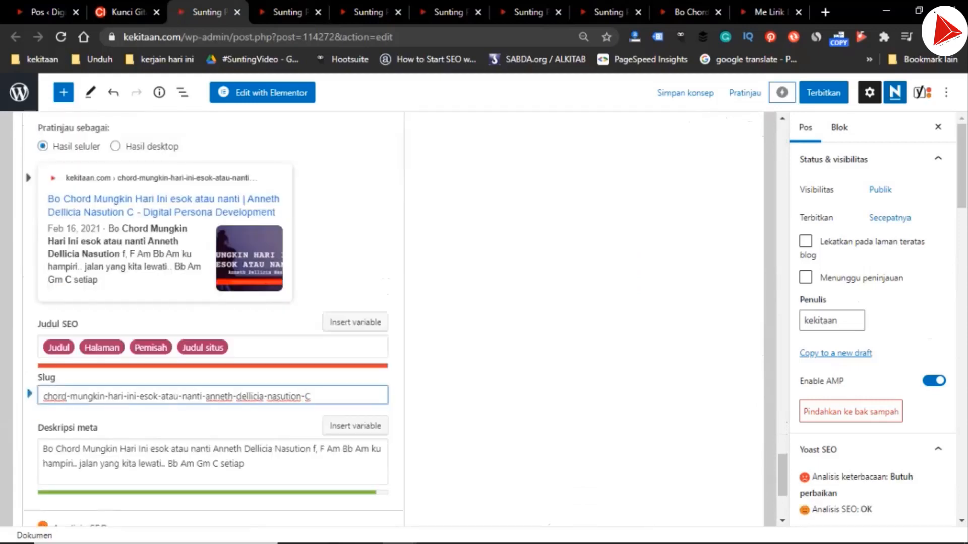
# Replace the key letter after "Nasution" in the C draft's meta description with "C"
pyautogui.moveTo(314, 449); pyautogui.dragTo(309, 449)
pyautogui.write('C')
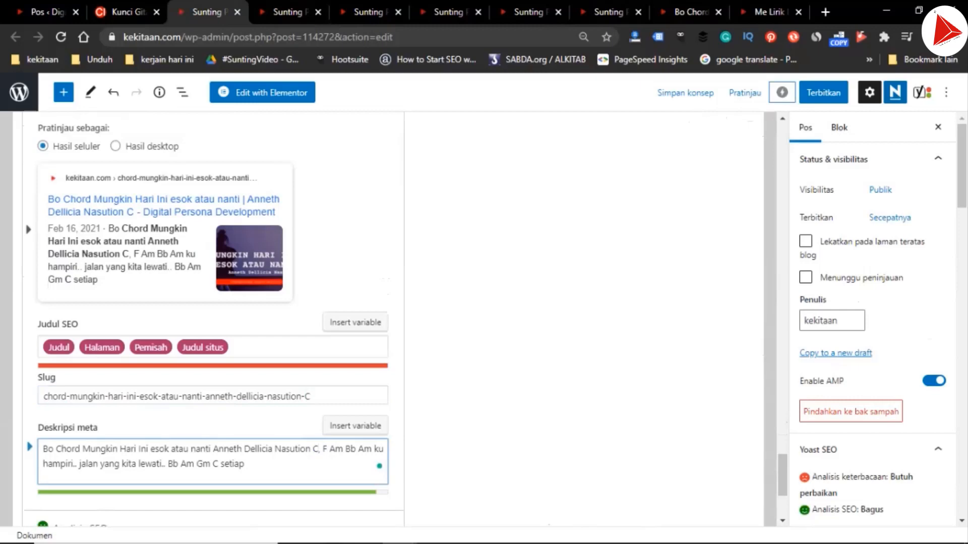
# In the D draft's Yoast SEO settings, change the final key letter of the focus keyphrase to "D"
pyautogui.click(289, 12)
pyautogui.scroll(-20, 388, 323)
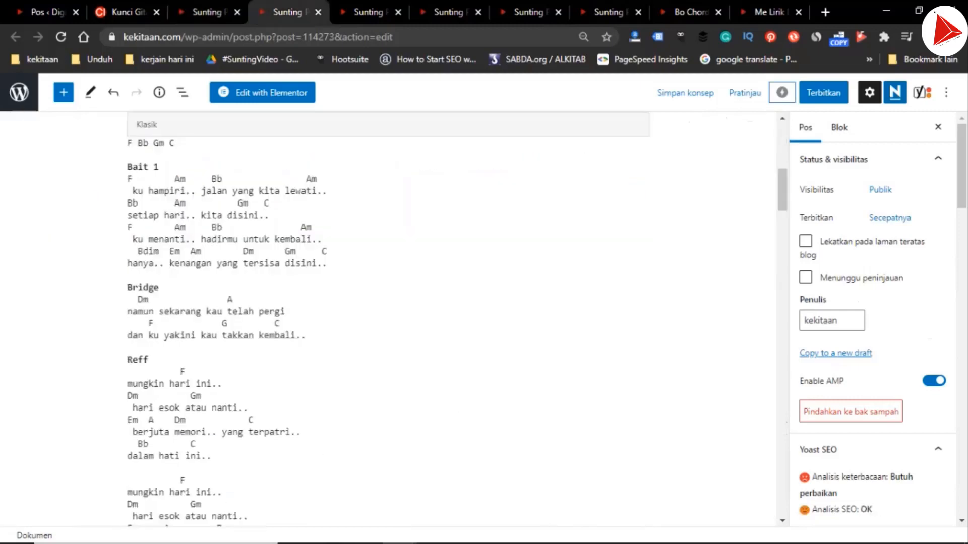
pyautogui.scroll(-20, 388, 322)
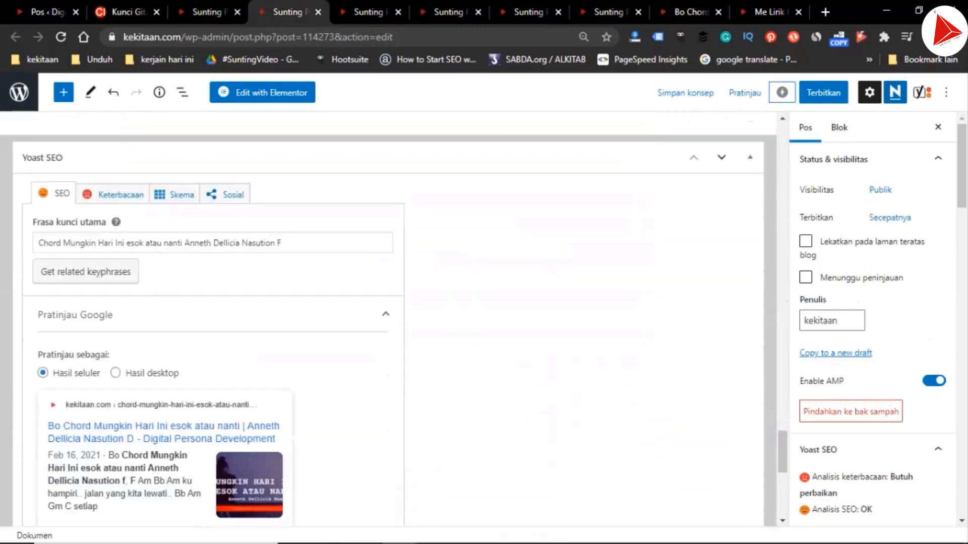
pyautogui.doubleClick(279, 223)
pyautogui.write('D')
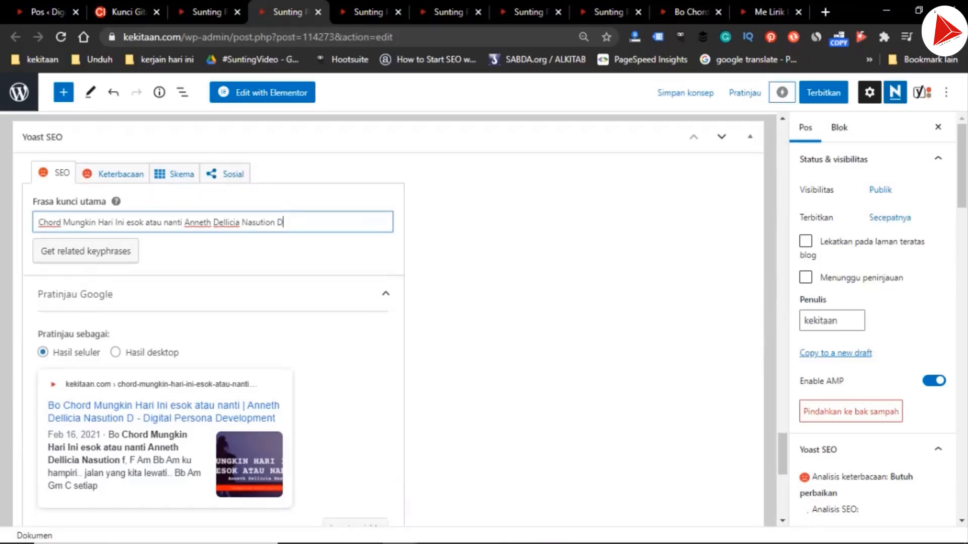
# Change the key letter to "D" at the end of the D draft's slug and after "Nasution" in its meta description
pyautogui.scroll(-5, 281, 222)
pyautogui.doubleClick(306, 321)
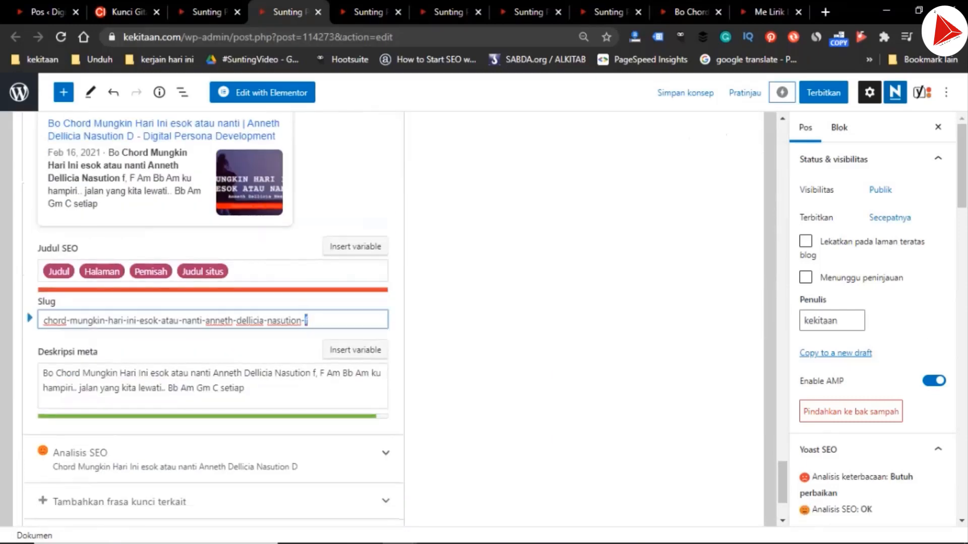
pyautogui.doubleClick(314, 373)
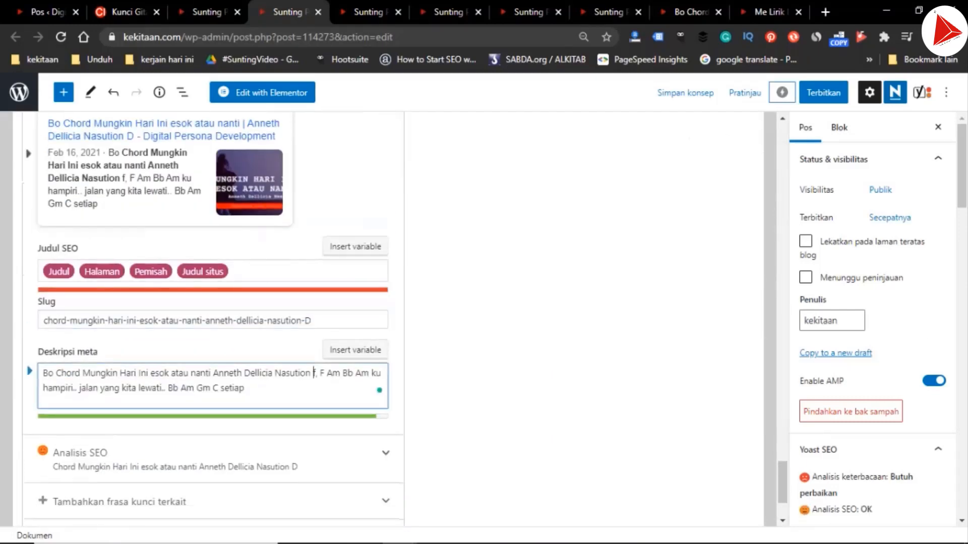
pyautogui.write('D')
# In the E draft's Yoast SEO settings, change the final key letter of the focus keyphrase to "E"
pyautogui.hotkey('ctrl', 'Tab')
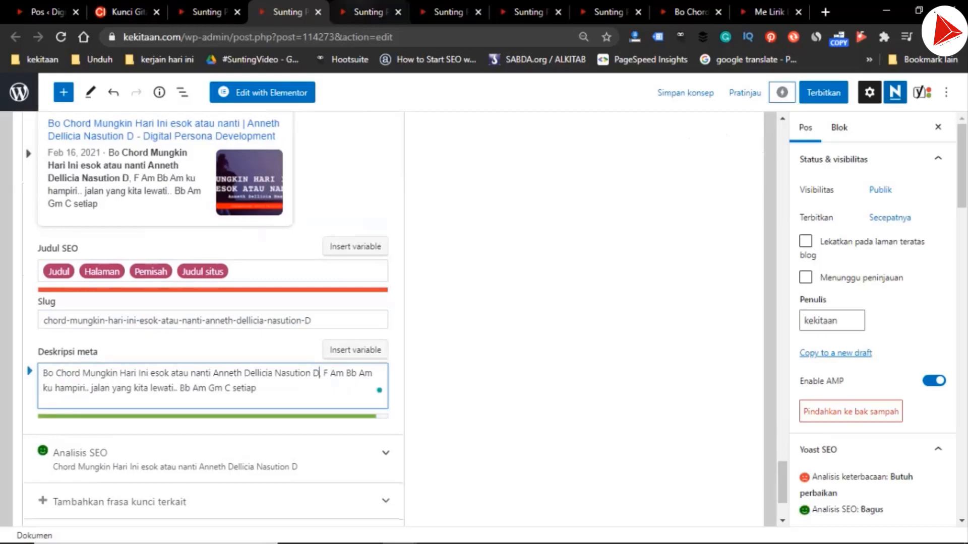
pyautogui.scroll(-20, 388, 318)
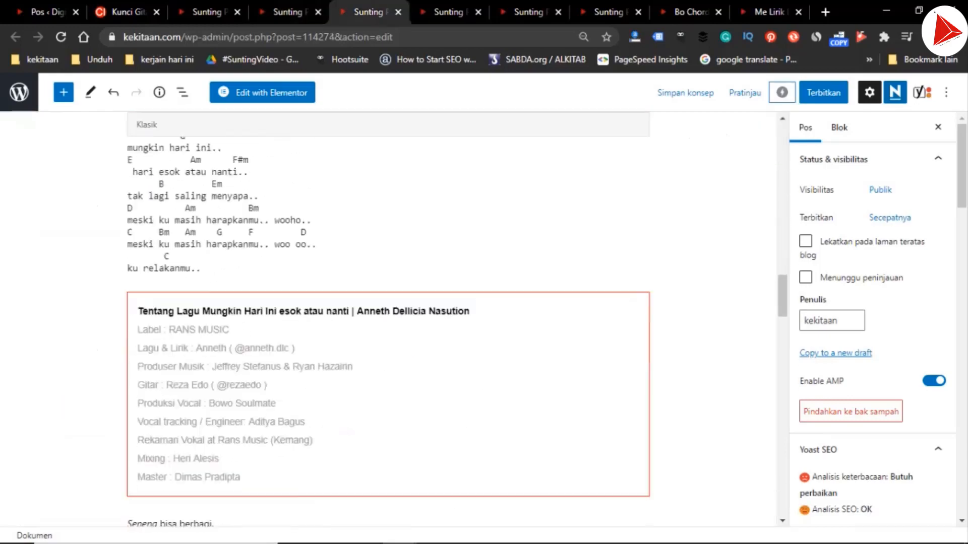
pyautogui.scroll(-5, 389, 318)
pyautogui.scroll(1, 388, 318)
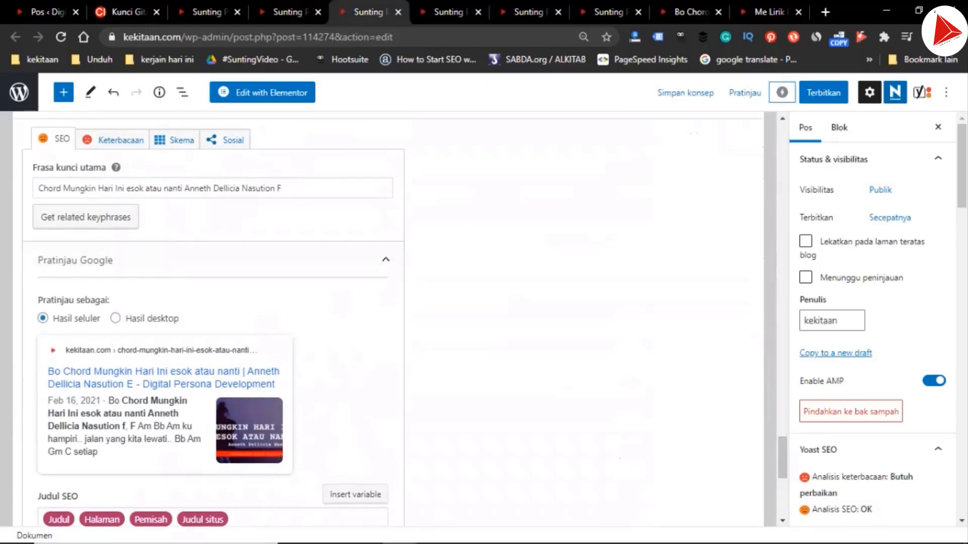
pyautogui.doubleClick(279, 188)
pyautogui.write('E')
# Change the key letter to "E" at the end of the E draft's slug and after "Nasution" in its meta description
pyautogui.scroll(-4, 388, 318)
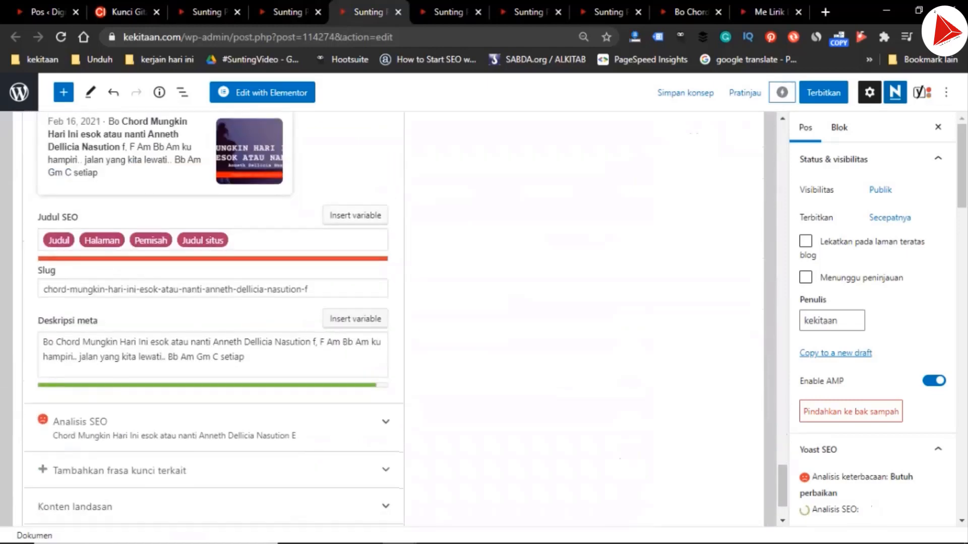
pyautogui.click(306, 289)
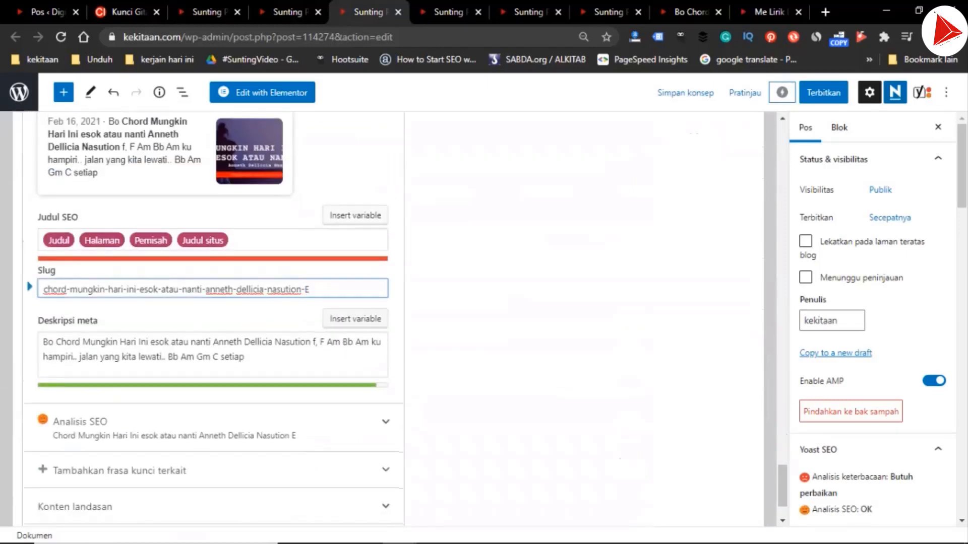
pyautogui.click(316, 343)
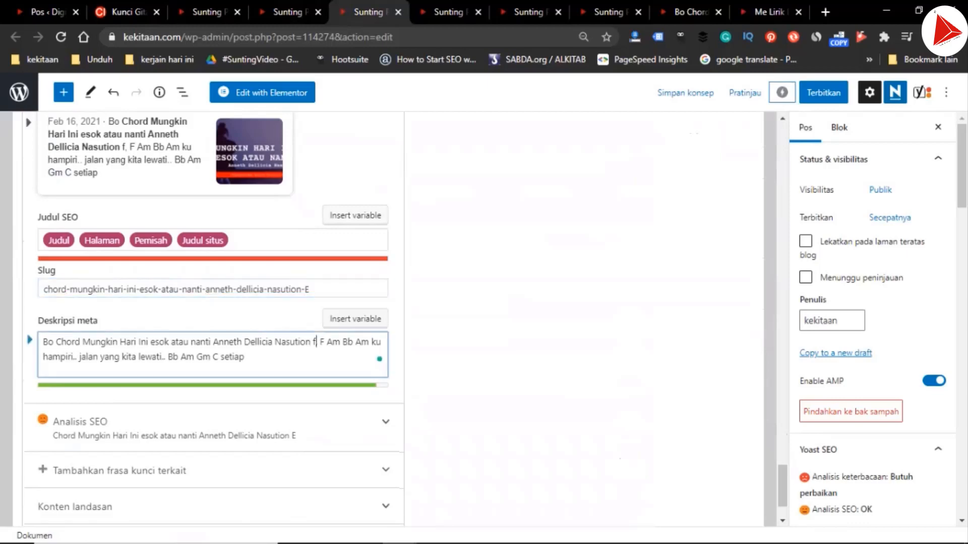
pyautogui.press('BackSpace')
pyautogui.write('E')
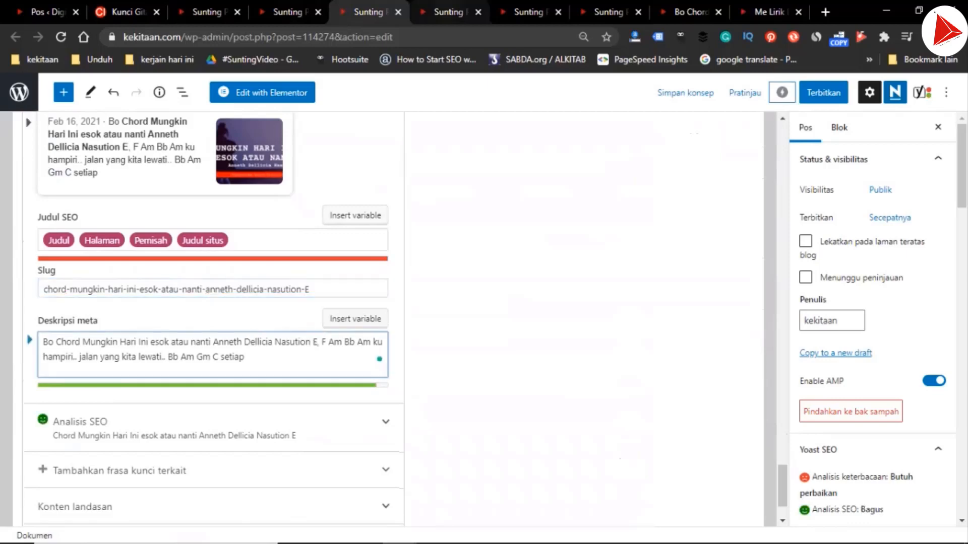
# In the G draft's Yoast SEO settings, change the final key letter of the focus keyphrase to "G"
pyautogui.click(449, 12)
pyautogui.scroll(-20, 388, 317)
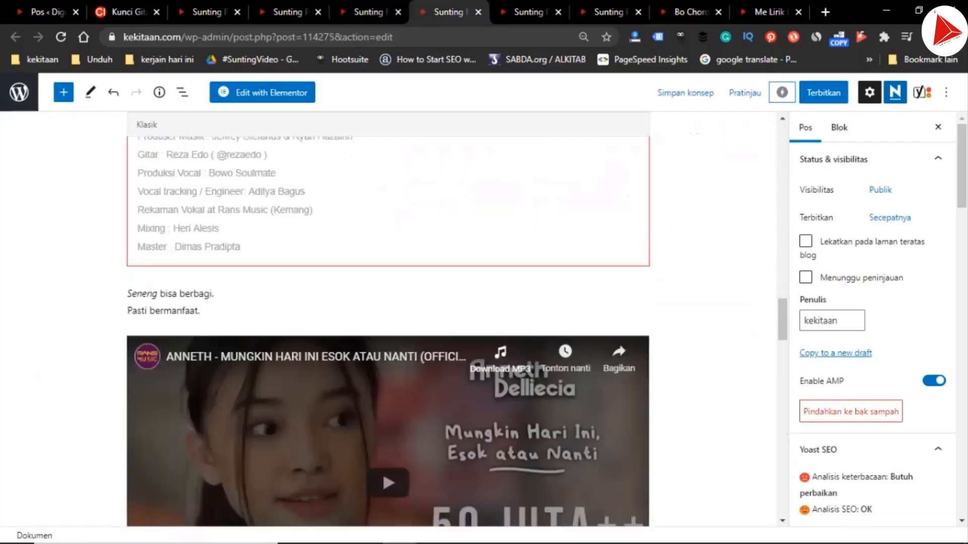
pyautogui.scroll(-12, 388, 318)
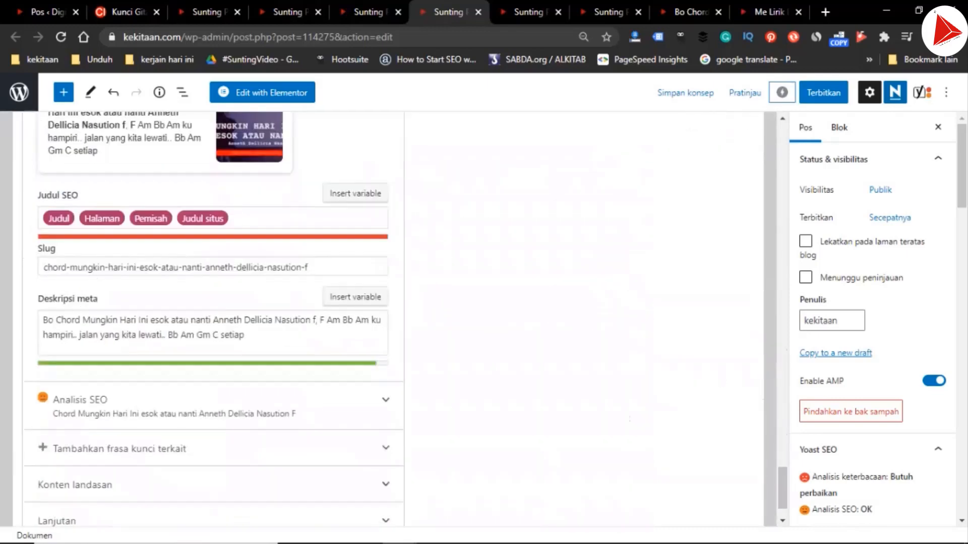
pyautogui.scroll(7, 388, 317)
pyautogui.moveTo(282, 189); pyautogui.dragTo(275, 188)
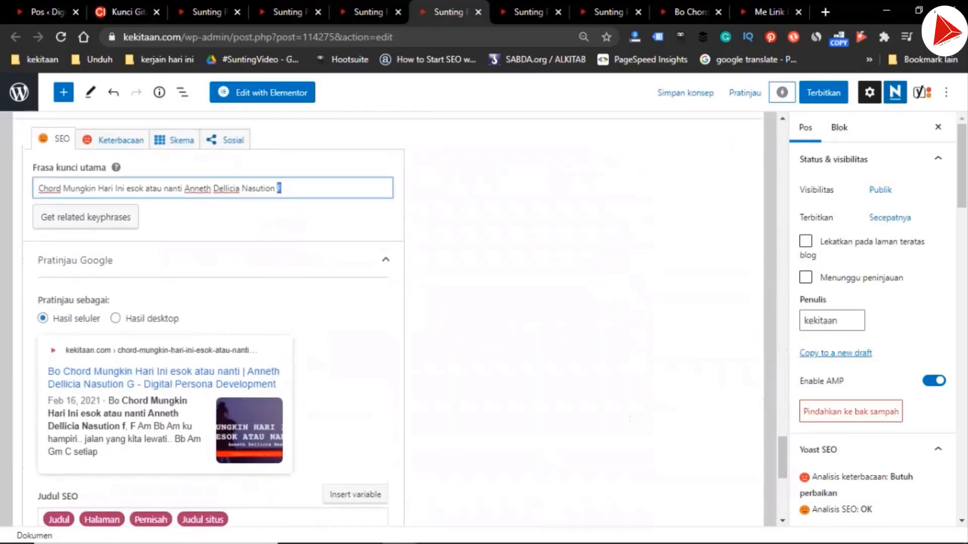
pyautogui.write('G')
# Change the key letter to "G" at the end of the G draft's slug and after "Nasution" in its meta description
pyautogui.scroll(-7, 388, 318)
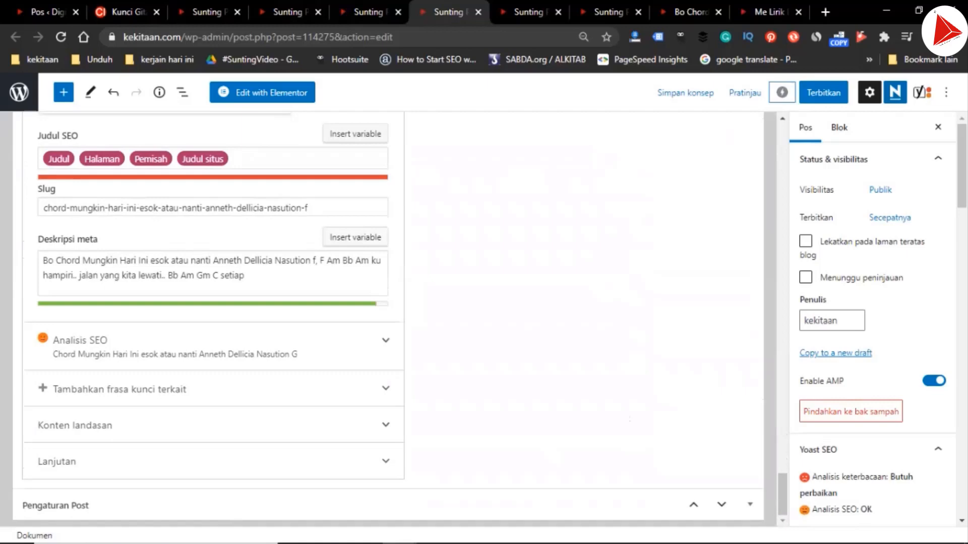
pyautogui.click(306, 208)
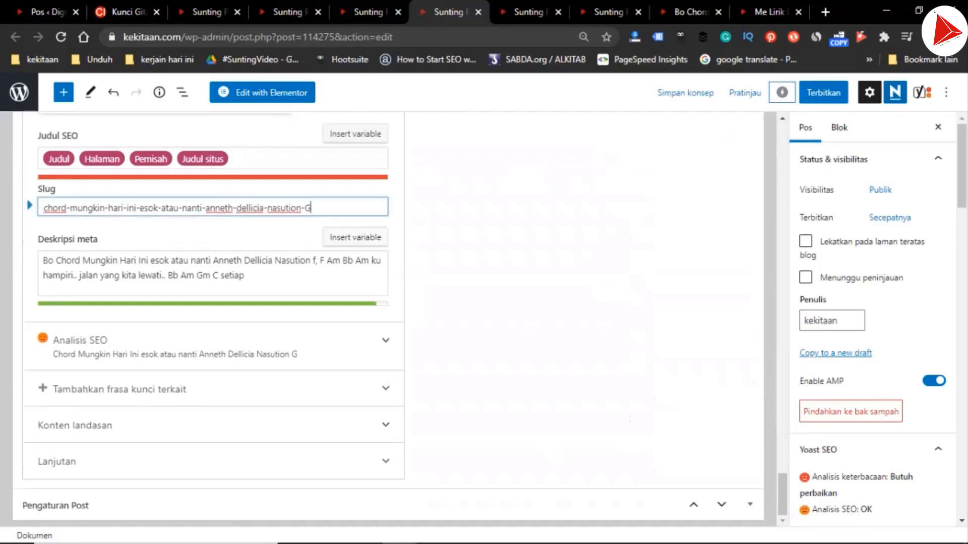
pyautogui.click(317, 260)
pyautogui.write('G')
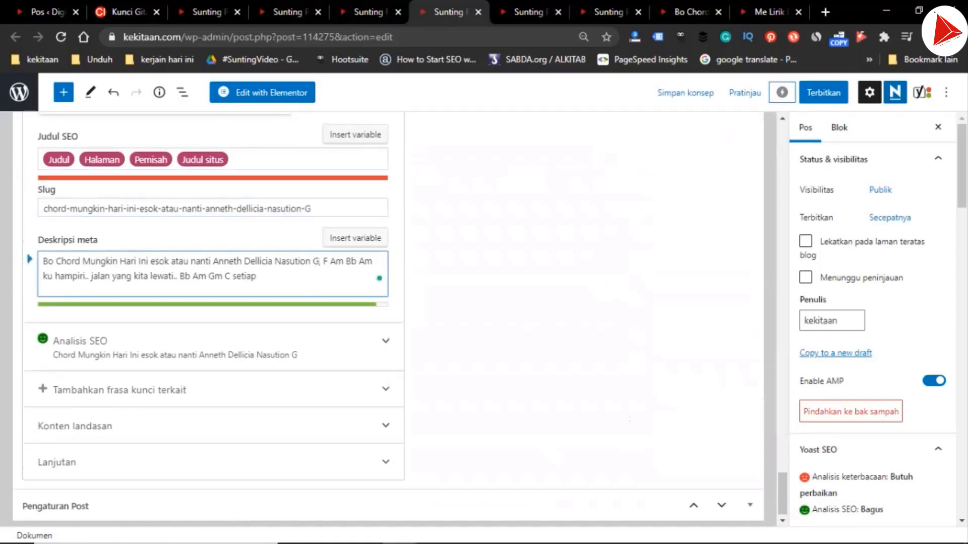
# In the A draft's Yoast SEO settings, change the final key letter of the focus keyphrase to "A"
pyautogui.hotkey('ctrl', 'Tab')
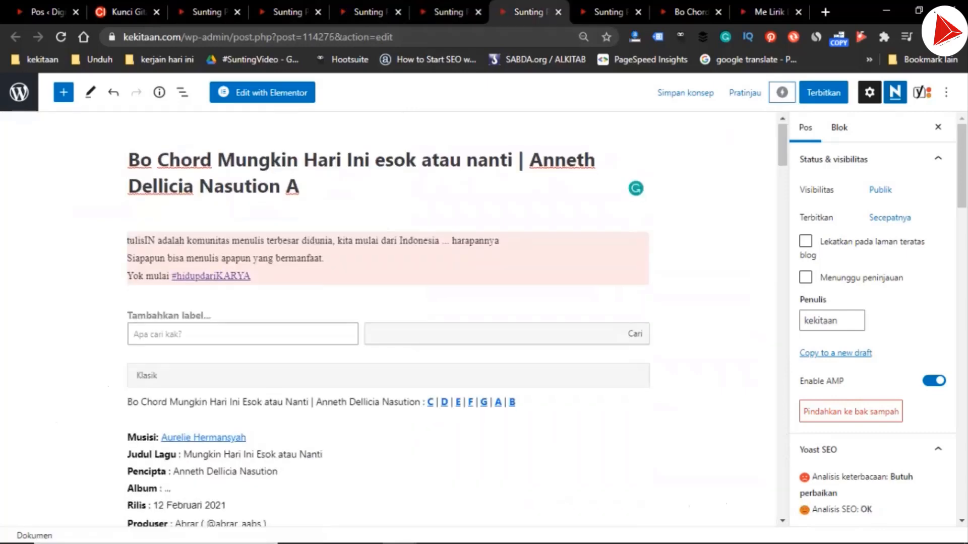
pyautogui.scroll(-20, 388, 319)
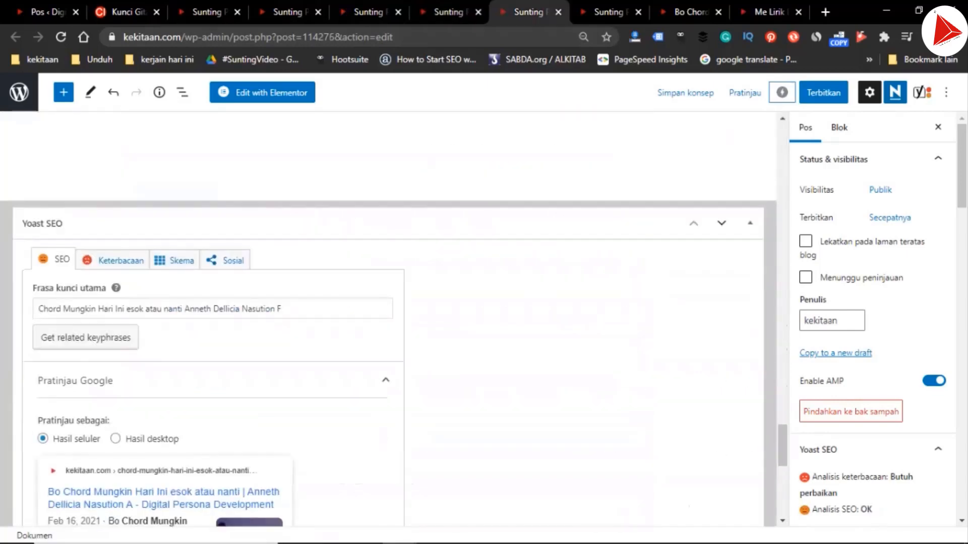
pyautogui.click(283, 309)
pyautogui.press('BackSpace')
pyautogui.write('A')
# Change the key letter to "A" at the end of the A draft's slug and after "Nasution" in its meta description
pyautogui.scroll(-6, 283, 309)
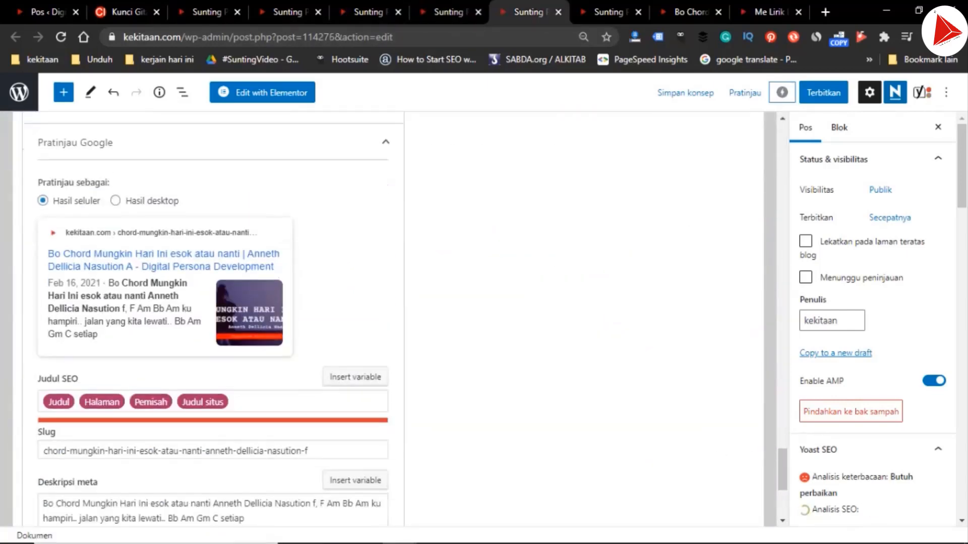
pyautogui.click(328, 285)
pyautogui.press('BackSpace')
pyautogui.write('A')
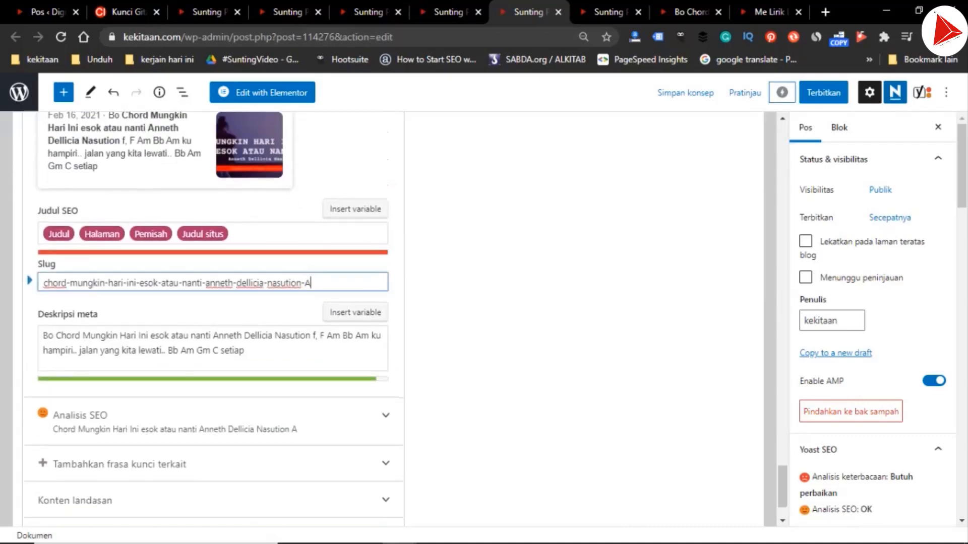
pyautogui.scroll(-1, 327, 285)
pyautogui.scroll(-1, 400, 319)
pyautogui.click(316, 261)
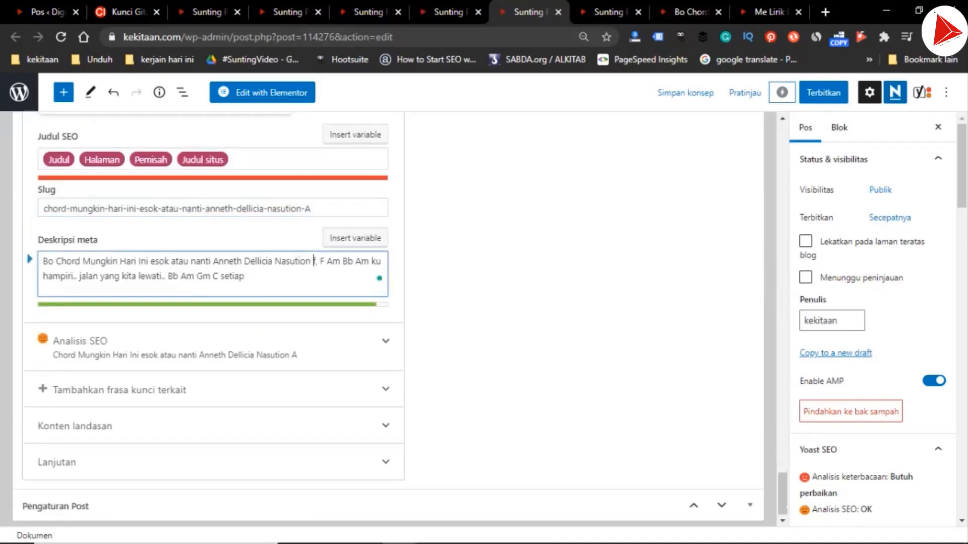
pyautogui.press('BackSpace')
pyautogui.write('A')
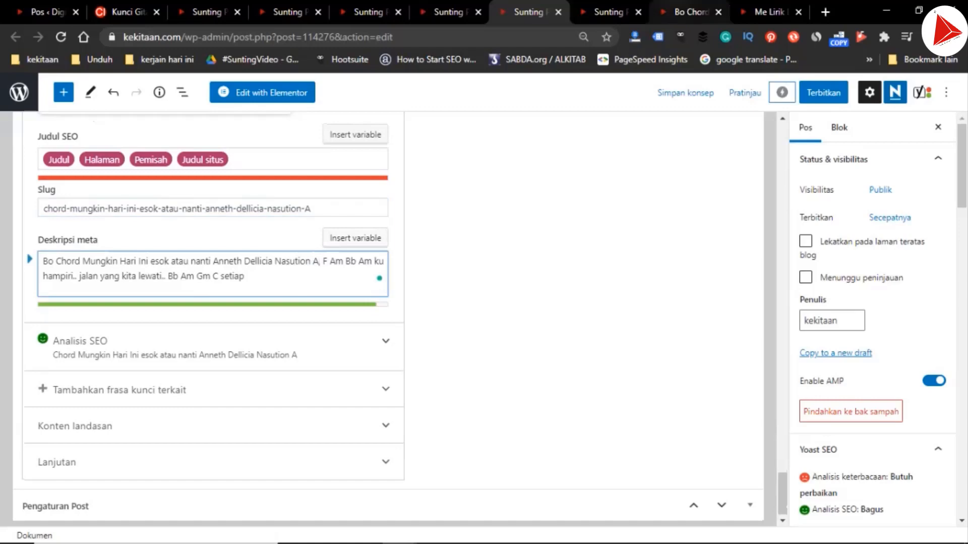
# In the B draft's Yoast SEO settings, change the final key letter of the focus keyphrase to "B"
pyautogui.hotkey('ctrl', 'Tab')
pyautogui.scroll(-20, 388, 323)
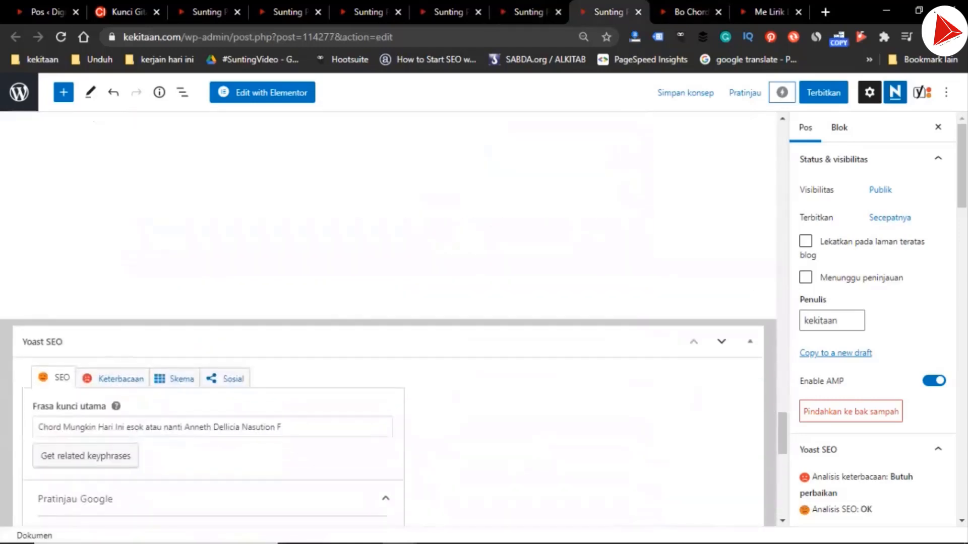
pyautogui.click(281, 427)
pyautogui.press('BackSpace')
pyautogui.write('B')
# Change the key letter to "B" at the end of the B draft's slug and after "Nasution" in its meta description
pyautogui.scroll(-8, 282, 427)
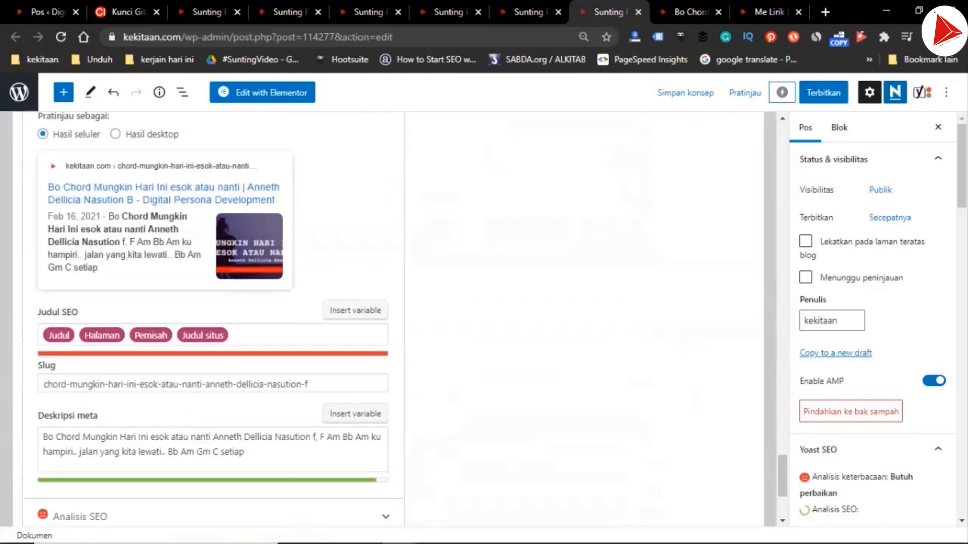
pyautogui.doubleClick(307, 375)
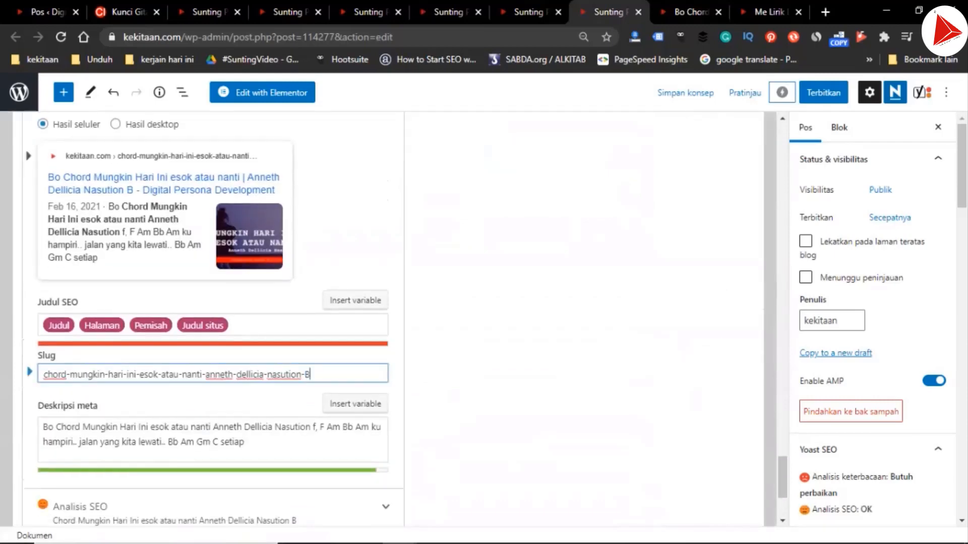
pyautogui.write('B')
pyautogui.scroll(-2, 212, 318)
pyautogui.doubleClick(313, 334)
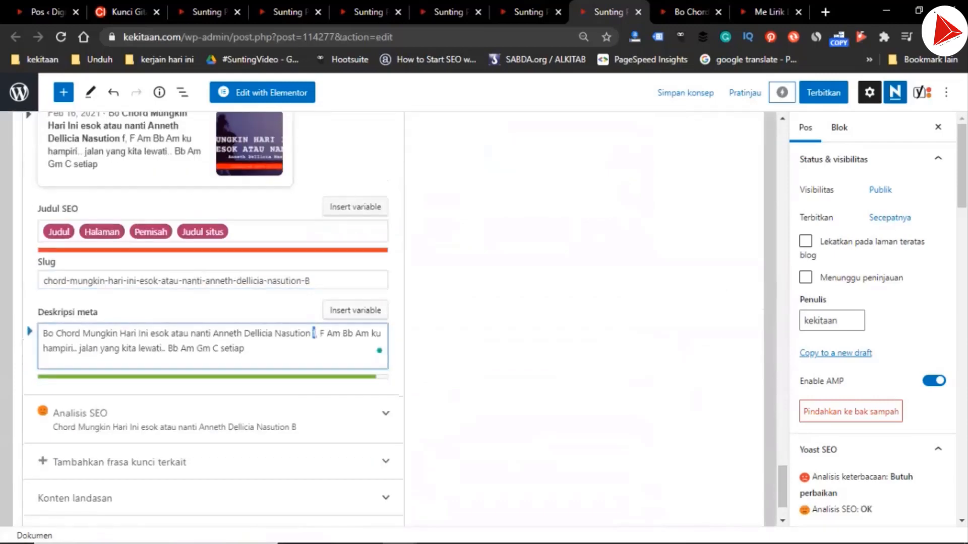
pyautogui.write('B')
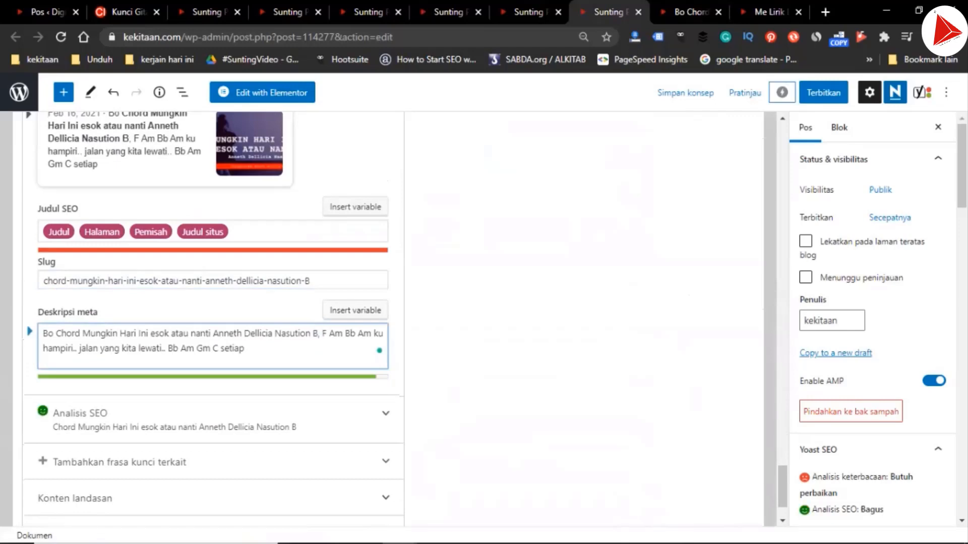
# On the chordindonesia.com song page, select the C-key chords and lyrics from the "C F Dm G" intro through "ku relakanmu.."
pyautogui.click(128, 12)
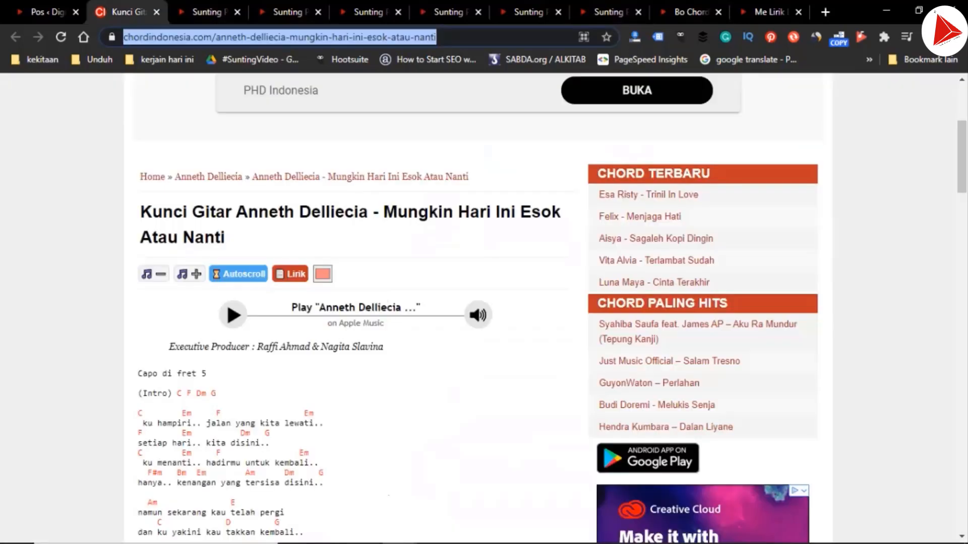
pyautogui.moveTo(138, 394); pyautogui.dragTo(222, 393)
pyautogui.scroll(-9, 222, 394)
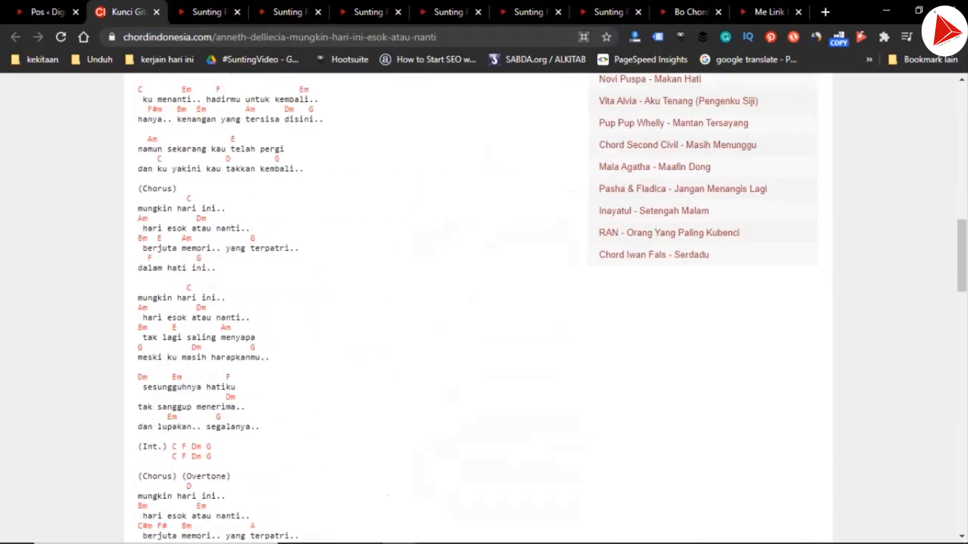
pyautogui.keyDown('shift'); pyautogui.click(208, 399); pyautogui.keyUp('shift')
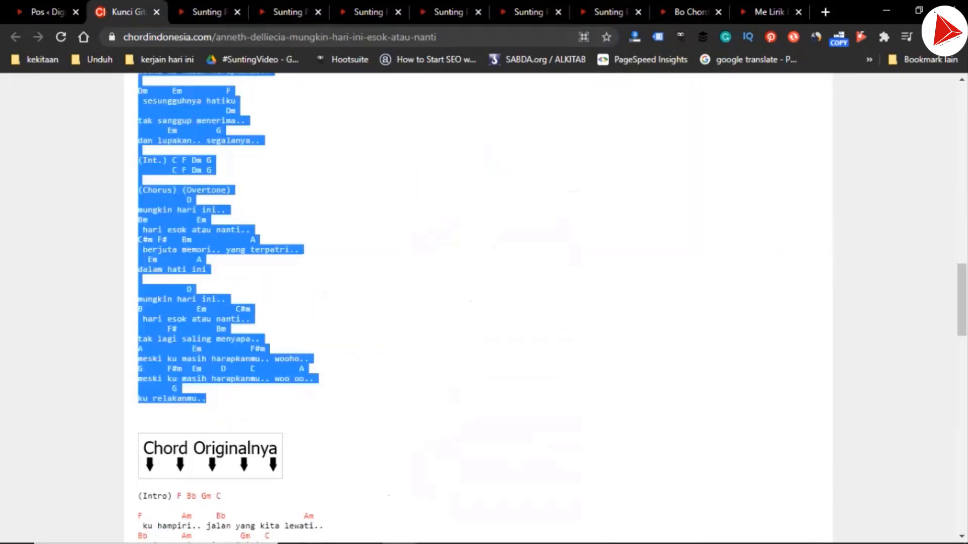
# In the C draft, replace the F-key chords and lyrics from below the "Intro" heading through "ku relakanmu.." with the copied C-key version
pyautogui.click(209, 12)
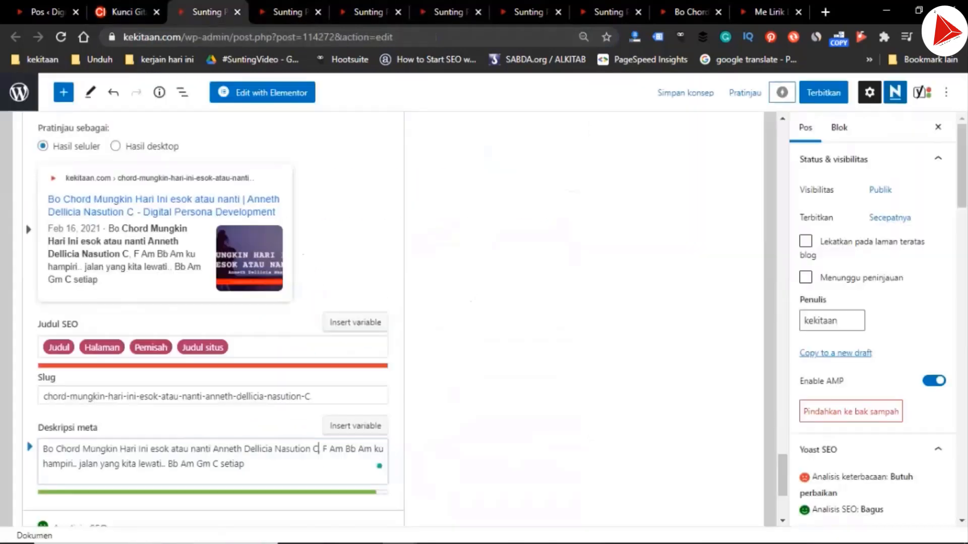
pyautogui.scroll(15, 383, 318)
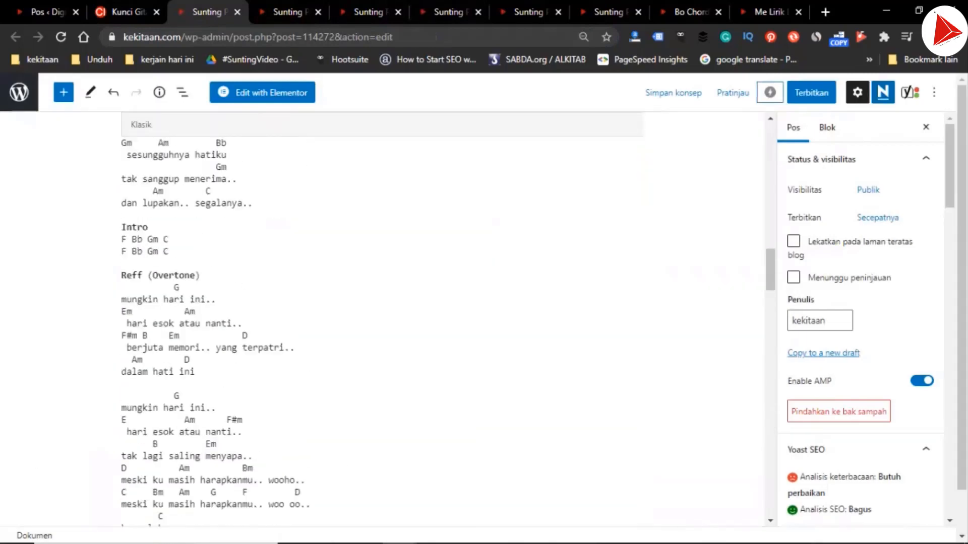
pyautogui.scroll(15, 383, 318)
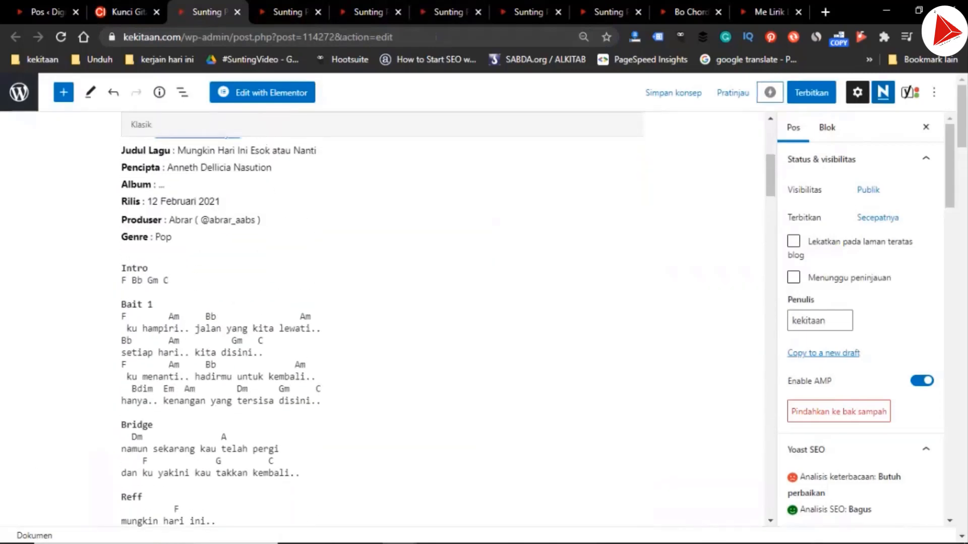
pyautogui.click(122, 281)
pyautogui.scroll(-4, 383, 318)
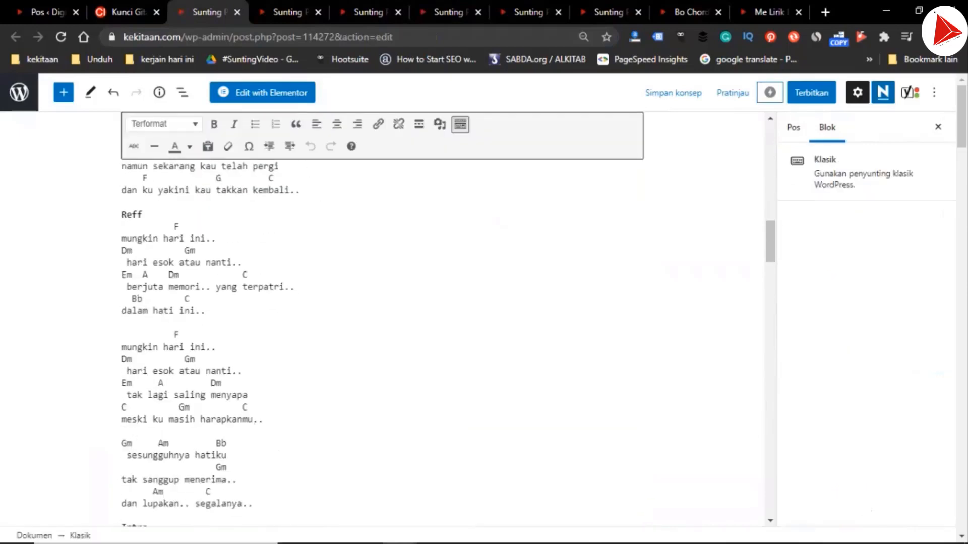
pyautogui.scroll(-7, 383, 317)
pyautogui.keyDown('shift'); pyautogui.click(164, 349); pyautogui.keyUp('shift')
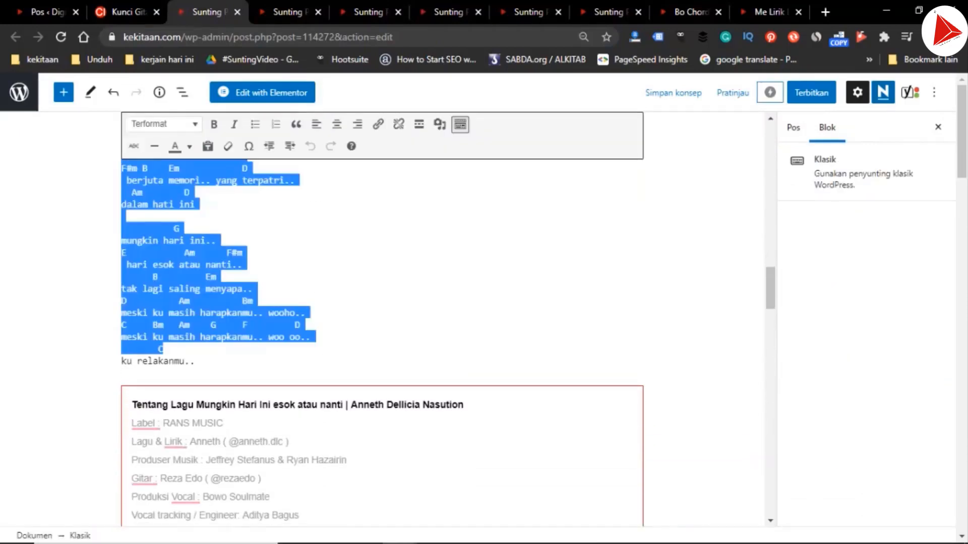
pyautogui.hotkey('shift', 'Down')
pyautogui.hotkey('shift', 'Right')
pyautogui.hotkey('shift', 'Right')
pyautogui.hotkey('shift', 'Right')
pyautogui.hotkey('shift', 'Right')
pyautogui.hotkey('shift', 'Right')
pyautogui.hotkey('shift', 'Right')
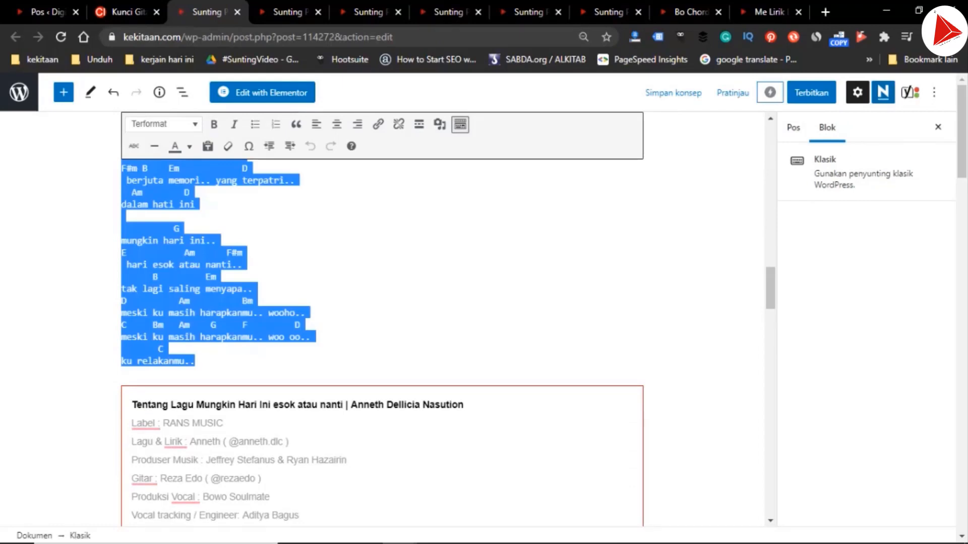
pyautogui.hotkey('ctrl', 'v')
# Remove the hyperlinks from all the chord letters in the pasted C-key chords
pyautogui.scroll(10, 383, 318)
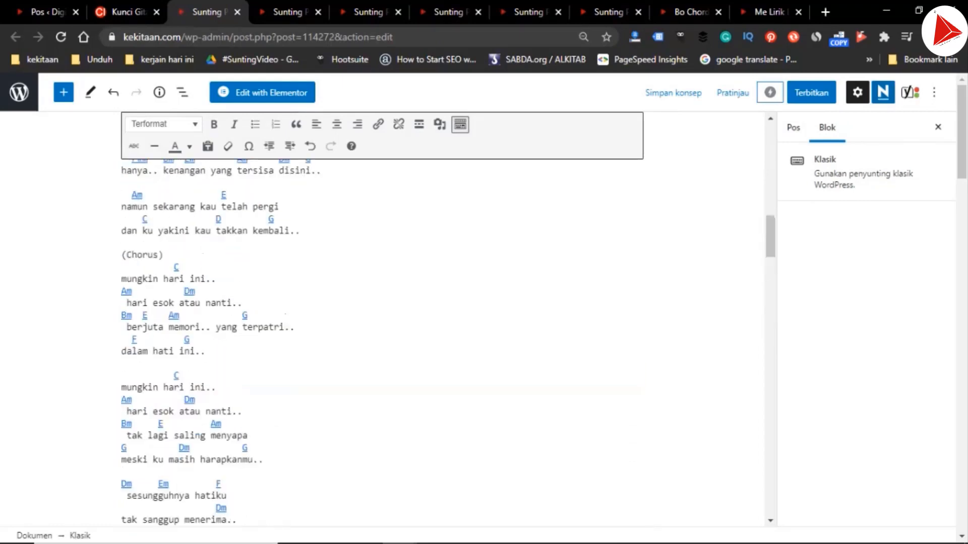
pyautogui.scroll(6, 383, 318)
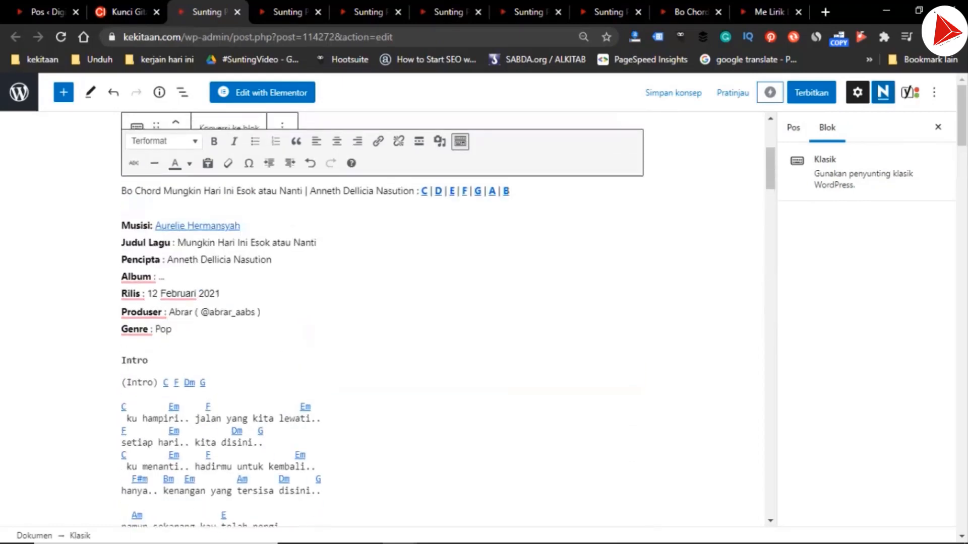
pyautogui.hotkey('ctrl', 'shift', 'End')
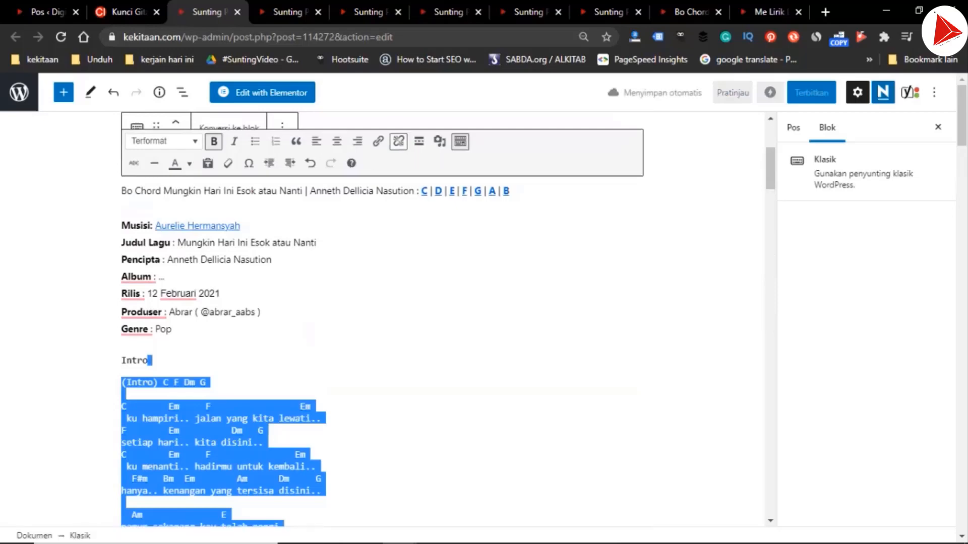
pyautogui.hotkey('ctrl', 'v')
# Delete the duplicate "(Intro)" label and place the "C F Dm G" chords directly below the "Intro" heading
pyautogui.scroll(12, 384, 318)
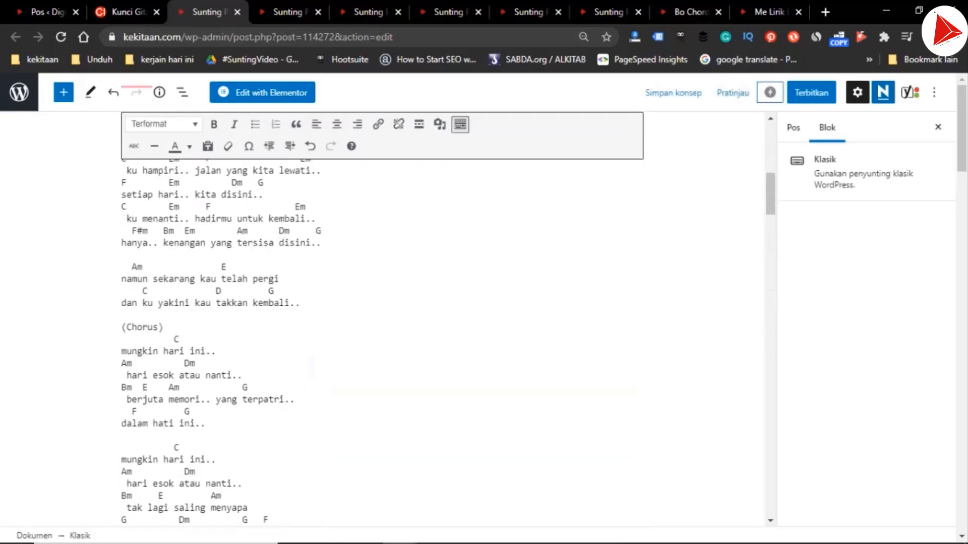
pyautogui.scroll(9, 383, 323)
pyautogui.scroll(-5, 383, 322)
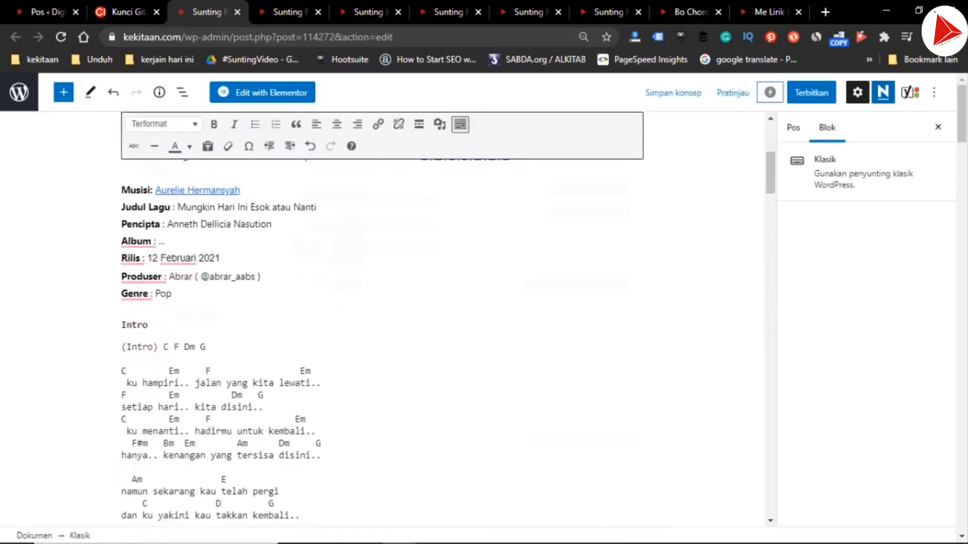
pyautogui.moveTo(121, 346); pyautogui.dragTo(163, 347)
pyautogui.press('BackSpace')
pyautogui.press('BackSpace')
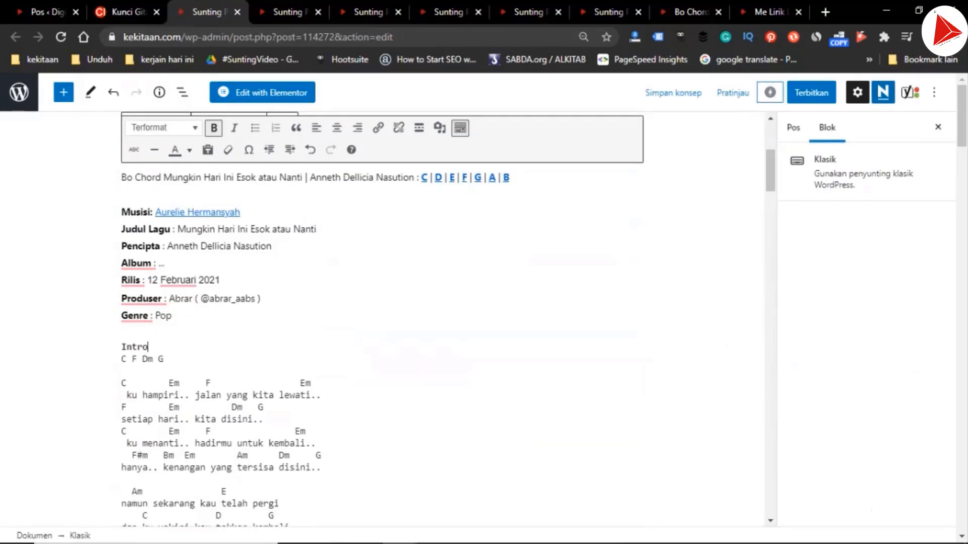
# Add a bold "Bait 1" heading above the first verse and replace the first "(Chorus)" label with a bold "Reff"
pyautogui.press('Return')
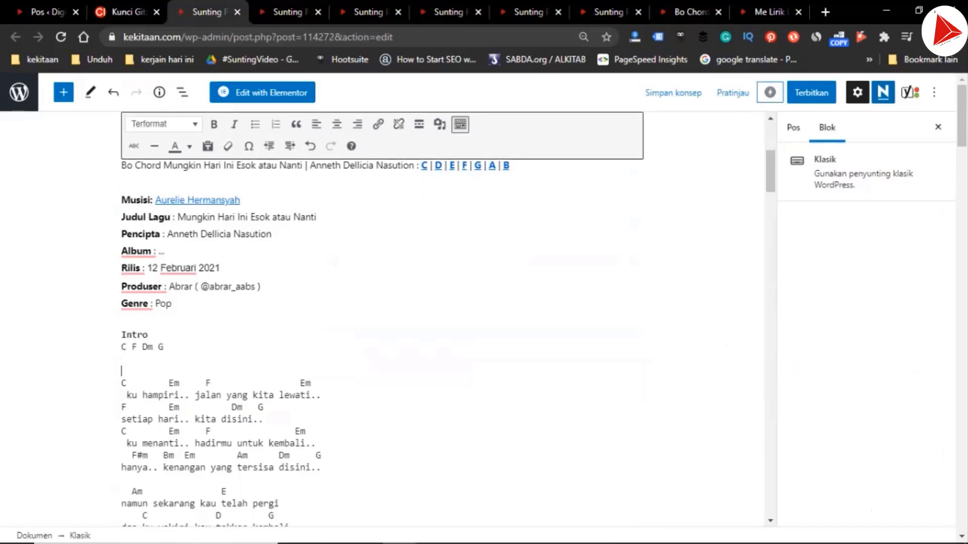
pyautogui.write('Bait I')
pyautogui.scroll(-4, 383, 317)
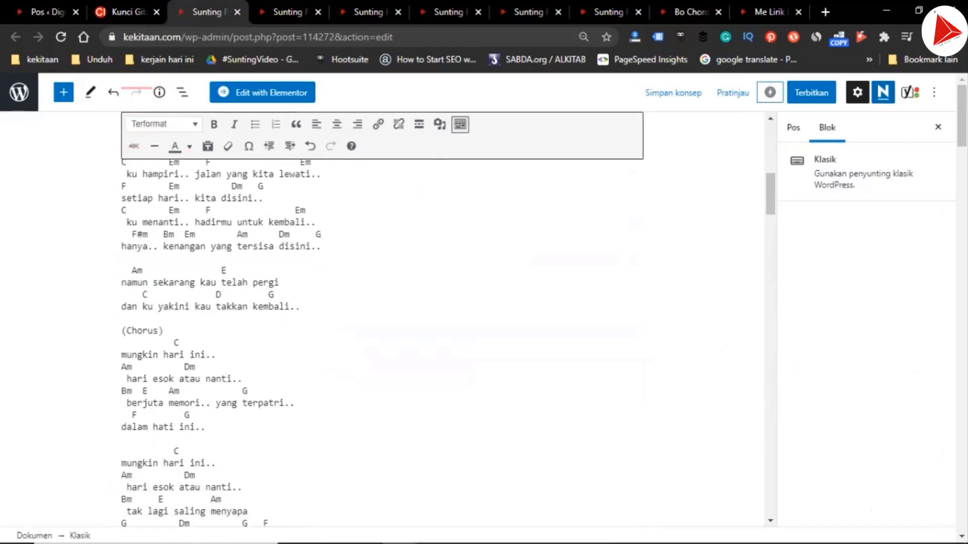
pyautogui.hotkey('shift', 'Home')
pyautogui.hotkey('ctrl', 'b')
pyautogui.write('Bait 1')
pyautogui.hotkey('shift', 'Home')
pyautogui.write('Reff')
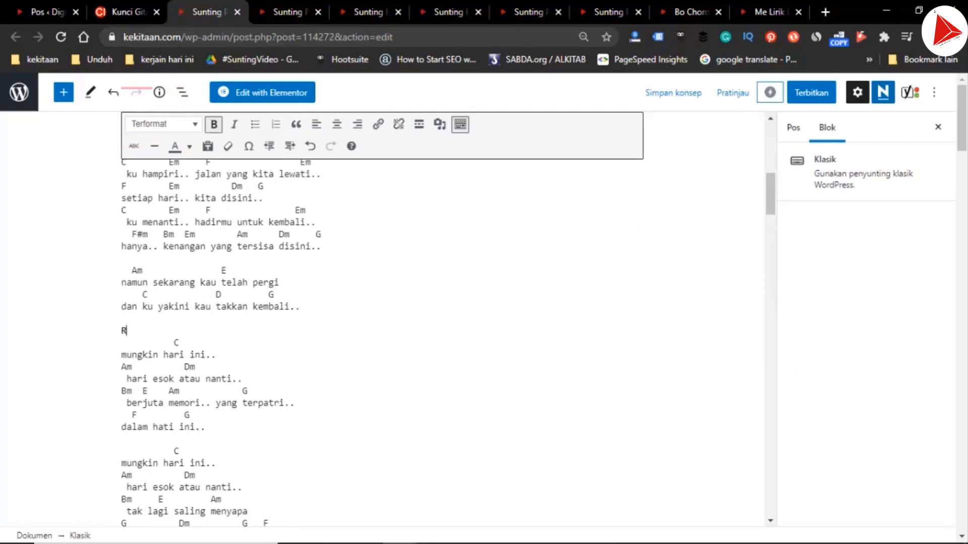
# Add a bold "Bridge" heading above the first "namun sekarang kau telah pergi" section
pyautogui.click(142, 282)
pyautogui.press('Return')
pyautogui.hotkey('ctrl', 'b')
pyautogui.write('Bri')
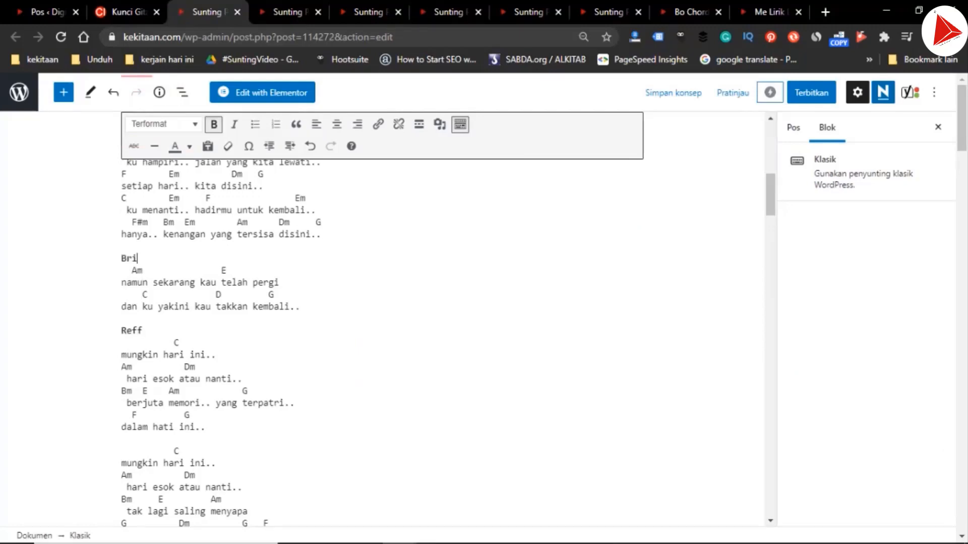
pyautogui.write('dge')
# Replace the second "(Chorus)" label with a bold "Reff"
pyautogui.scroll(-5, 383, 327)
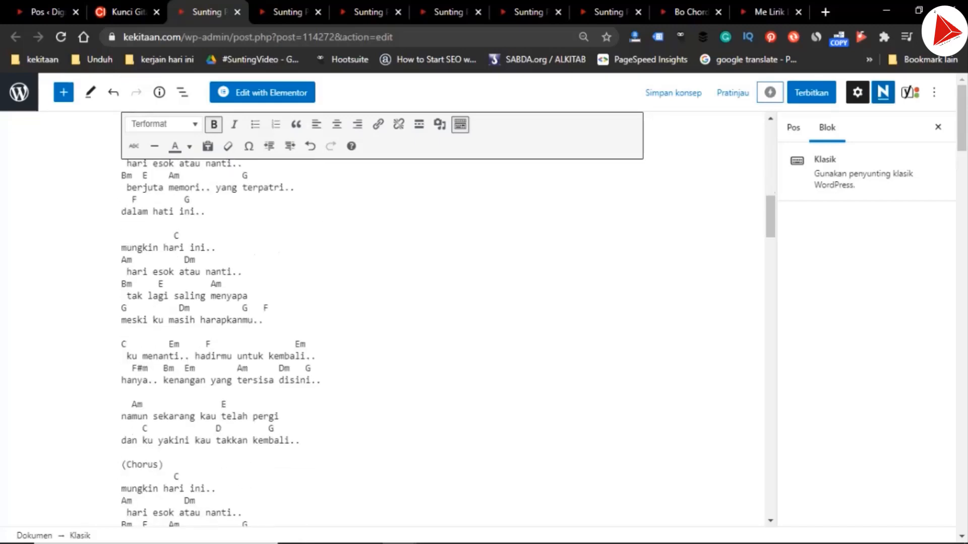
pyautogui.moveTo(163, 425); pyautogui.dragTo(121, 425)
pyautogui.write('Re')
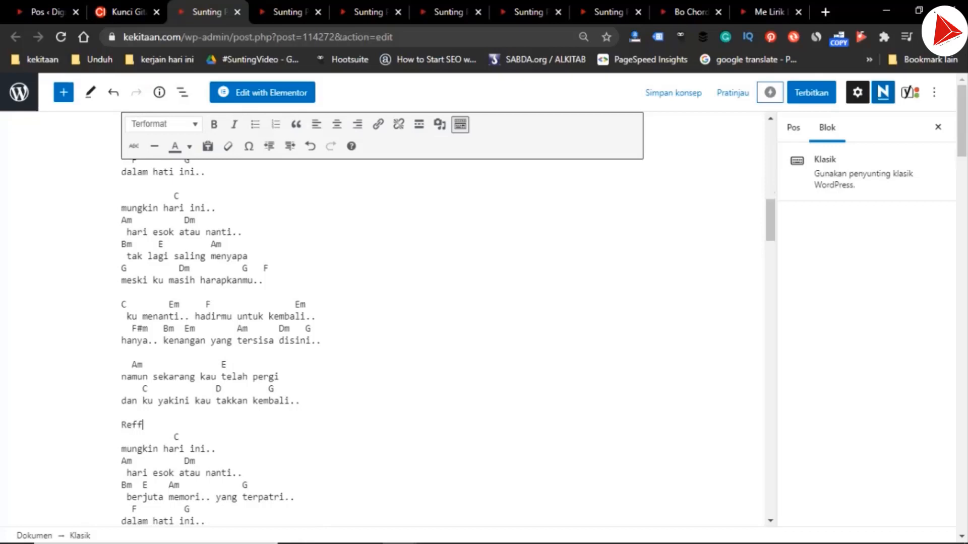
pyautogui.write('ff')
pyautogui.hotkey('shift', 'Home')
pyautogui.hotkey('ctrl', 'b')
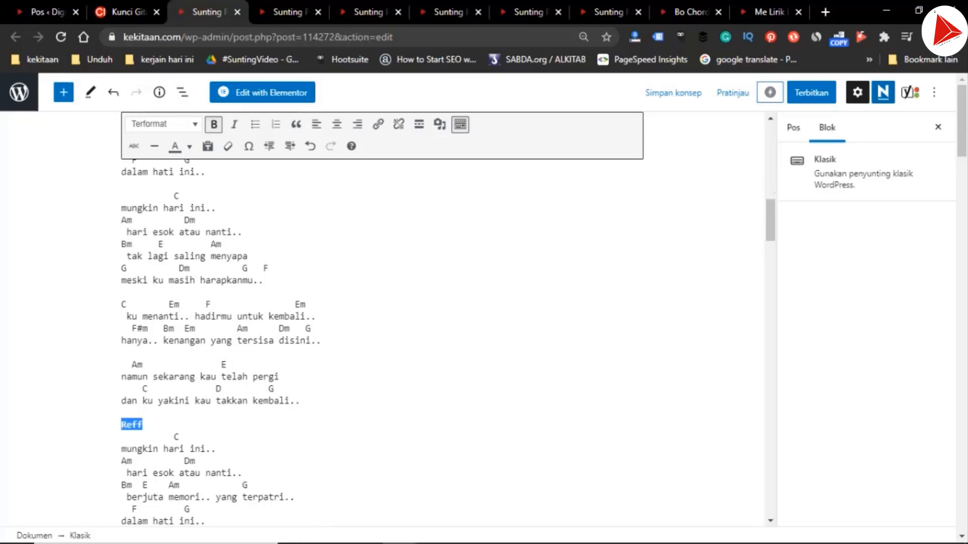
# Insert a bold "Bridge" heading above the second "namun sekarang kau telah pergi" section
pyautogui.press('Down')
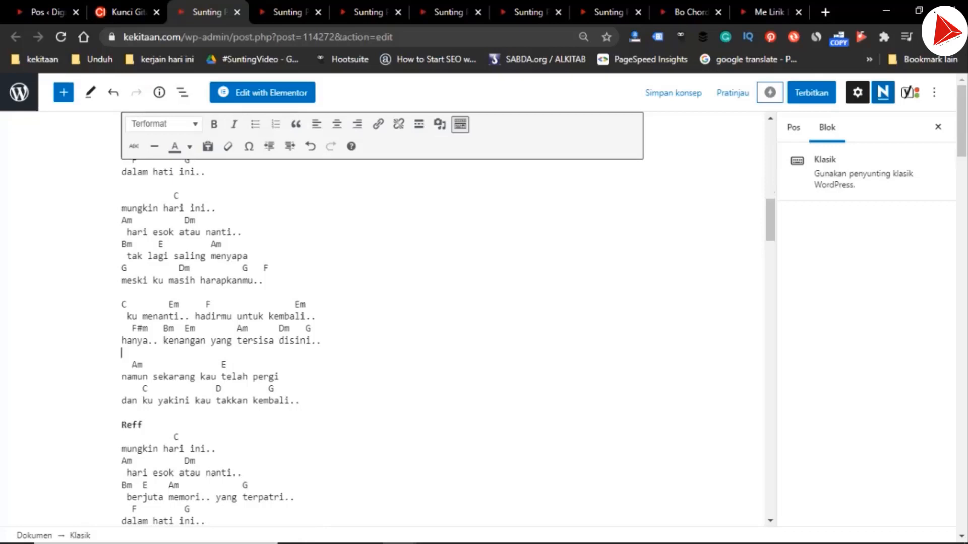
pyautogui.press('Return')
pyautogui.hotkey('ctrl', 'b')
pyautogui.write('Bridge')
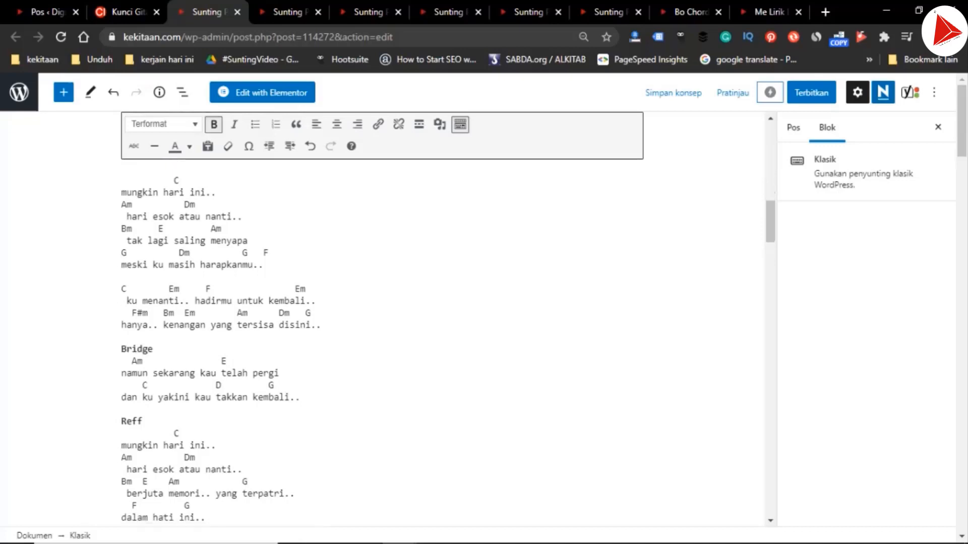
# Change the "(Chorus) (Overtone)" label to "Reff (Overtone)" and make its words bold
pyautogui.scroll(-6, 382, 323)
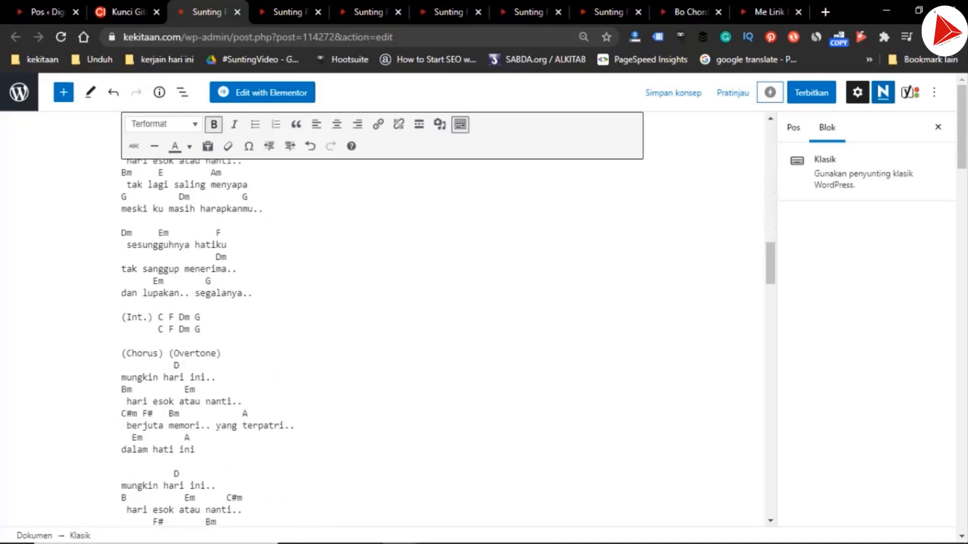
pyautogui.click(159, 354)
pyautogui.press('Right')
pyautogui.hotkey('shift', 'Home')
pyautogui.hotkey('ctrl', 'b')
pyautogui.write('Reff')
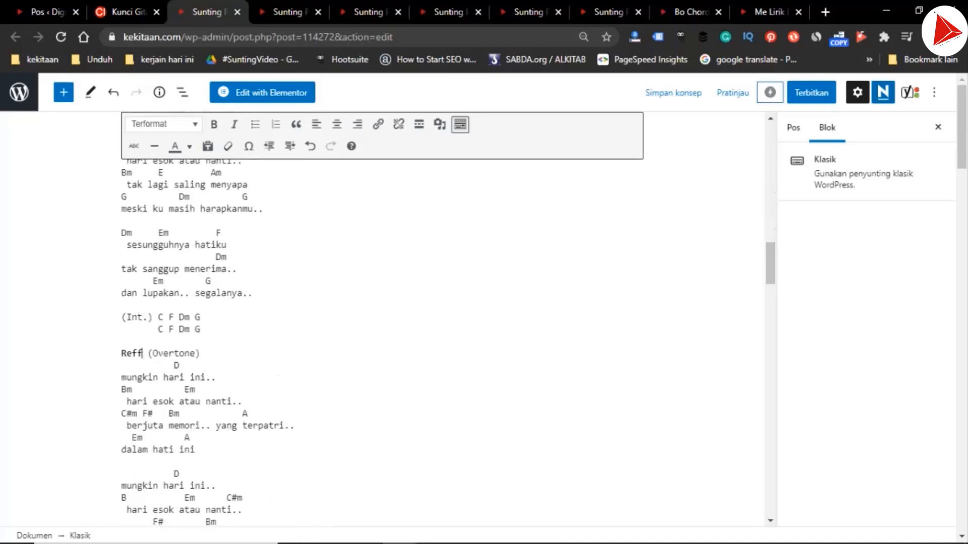
pyautogui.doubleClick(174, 354)
pyautogui.hotkey('ctrl', 'b')
# Change the "(Int.)" label above the overtone chorus to "Intro" on its own line, with the chords starting on the line below
pyautogui.click(122, 342)
pyautogui.press('Left')
pyautogui.write('ro')
pyautogui.hotkey('shift', 'Right')
pyautogui.hotkey('shift', 'Right')
pyautogui.press('Return')
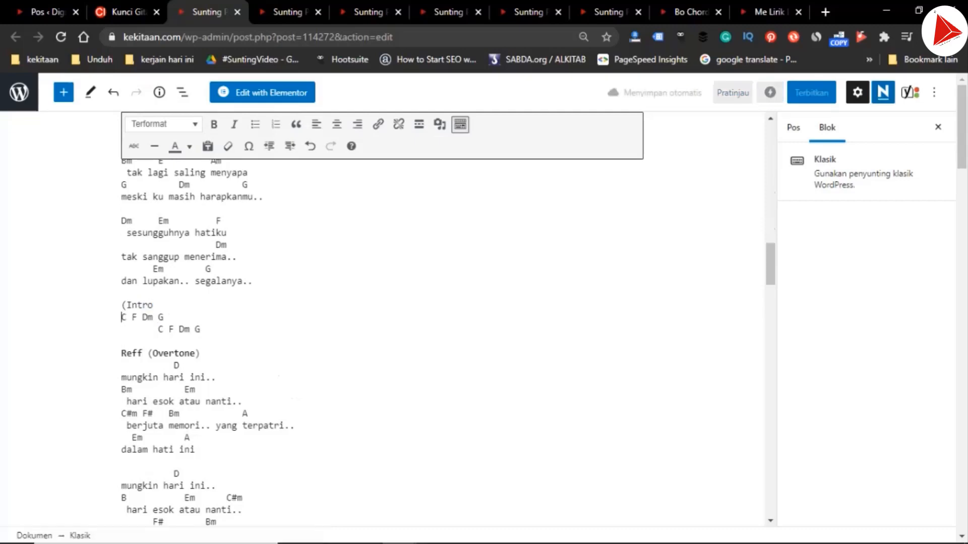
pyautogui.press('Up')
pyautogui.hotkey('shift', 'Right')
pyautogui.press('Delete')
# Remove the leading spaces from the second "C F Dm G" line of the interlude
pyautogui.press('Down')
pyautogui.press('Down')
pyautogui.hotkey('ctrl', 'shift', 'Right')
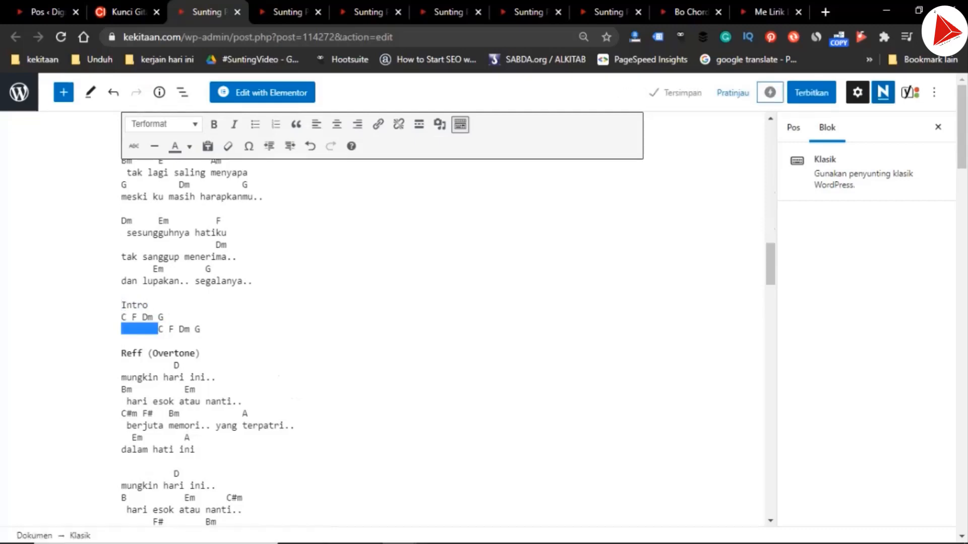
pyautogui.press('Delete')
pyautogui.scroll(-4, 383, 317)
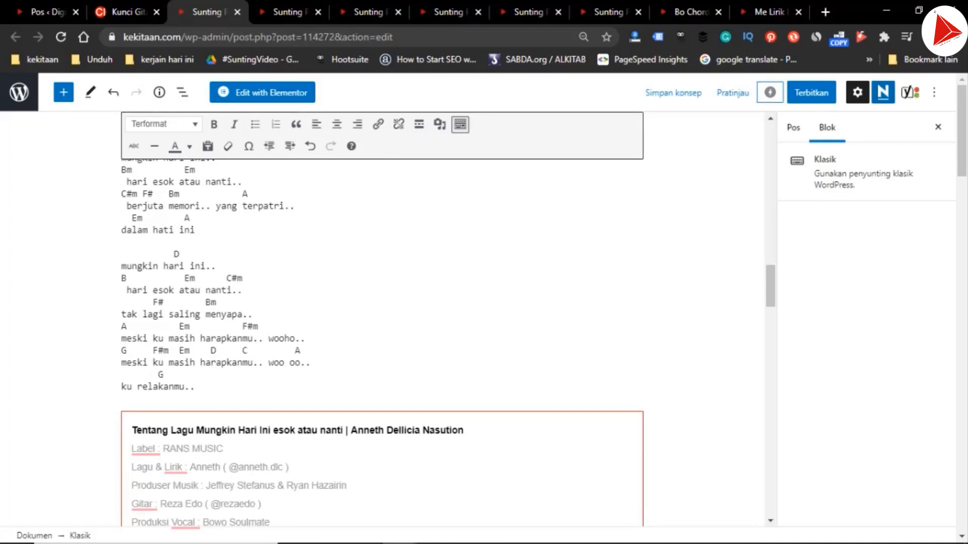
pyautogui.scroll(1, 373, 313)
# Select the old chords in the D draft and transpose the chordindonesia.com song page up two semitones to the key of D
pyautogui.click(290, 12)
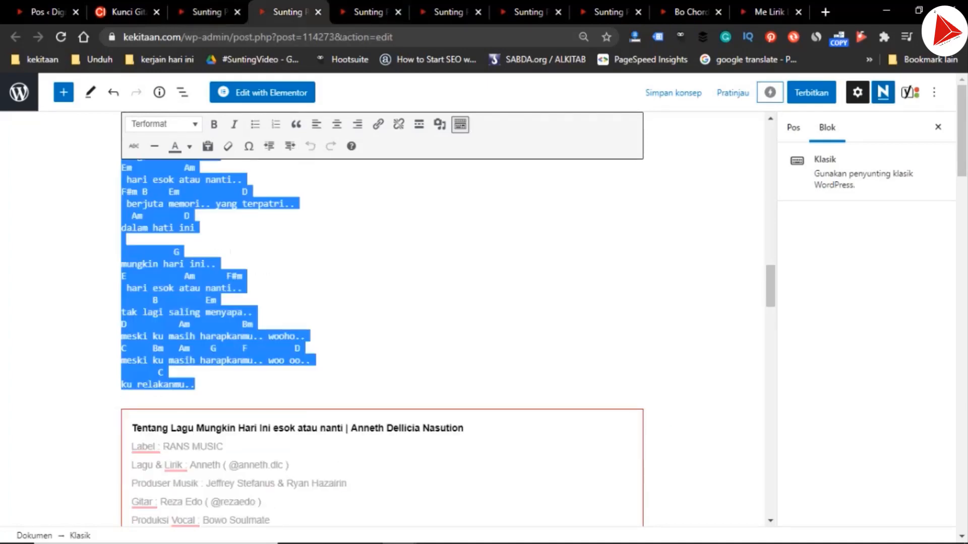
pyautogui.click(128, 12)
pyautogui.scroll(20, 479, 303)
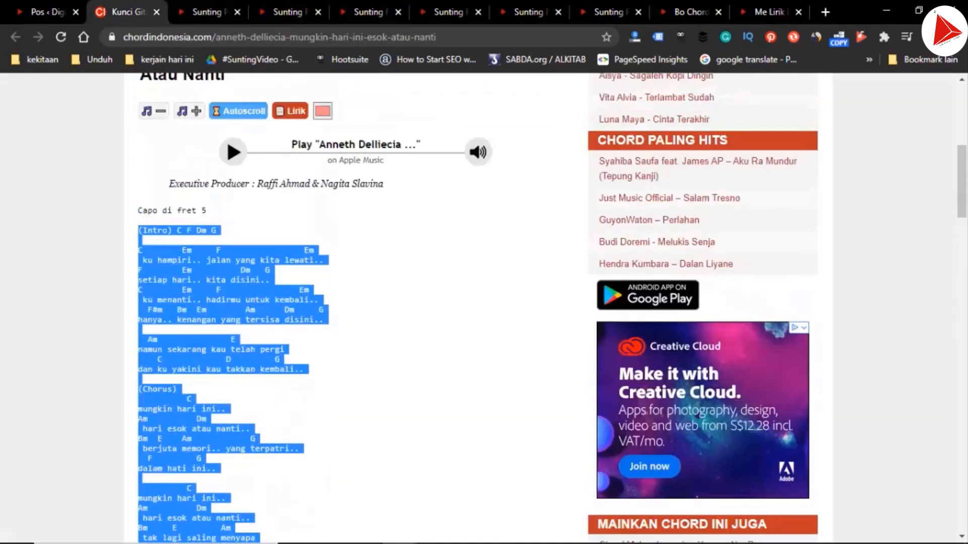
pyautogui.doubleClick(189, 204)
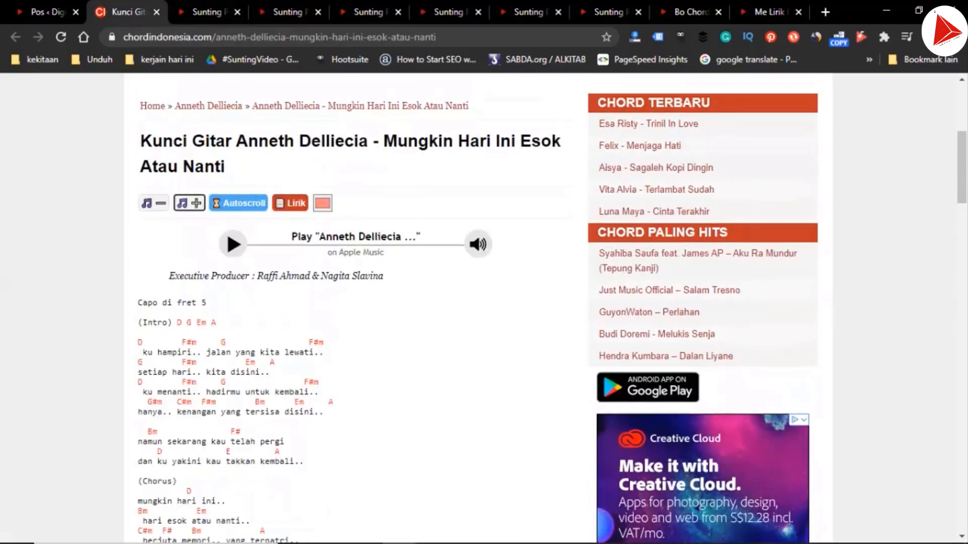
# Select the D-key chords and lyrics on the song page from the "D G Em A" intro through "ku relakanmu.."
pyautogui.moveTo(138, 323); pyautogui.dragTo(141, 332)
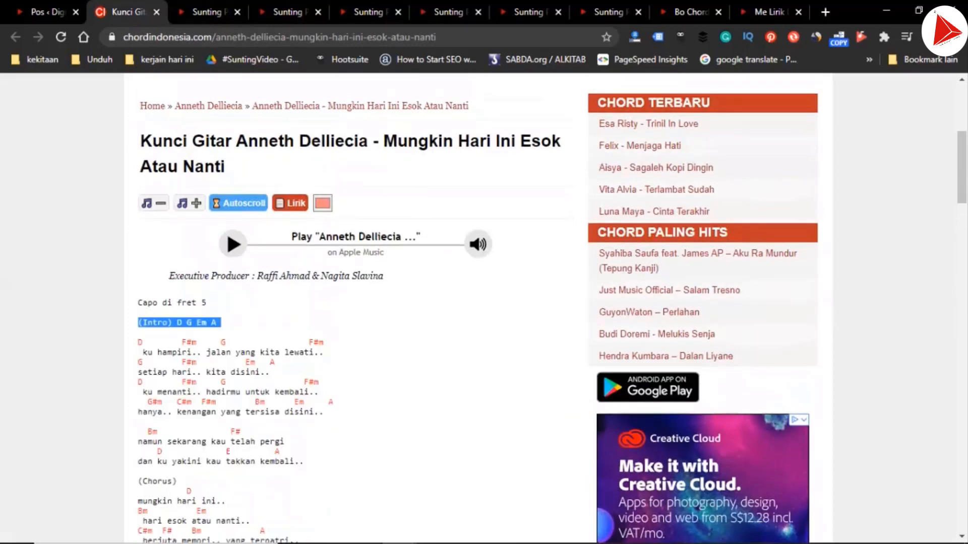
pyautogui.scroll(-15, 152, 330)
pyautogui.scroll(2, 202, 303)
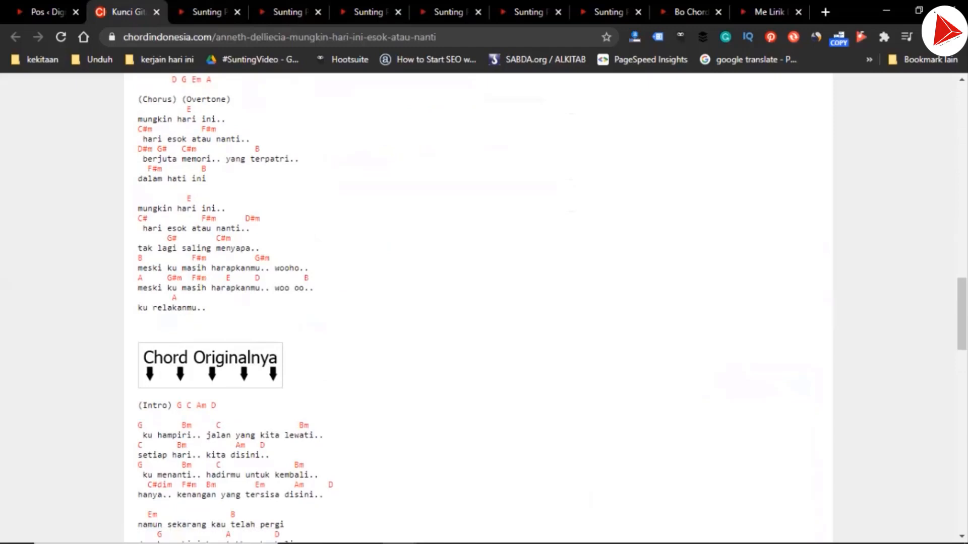
pyautogui.keyDown('shift'); pyautogui.click(207, 308); pyautogui.keyUp('shift')
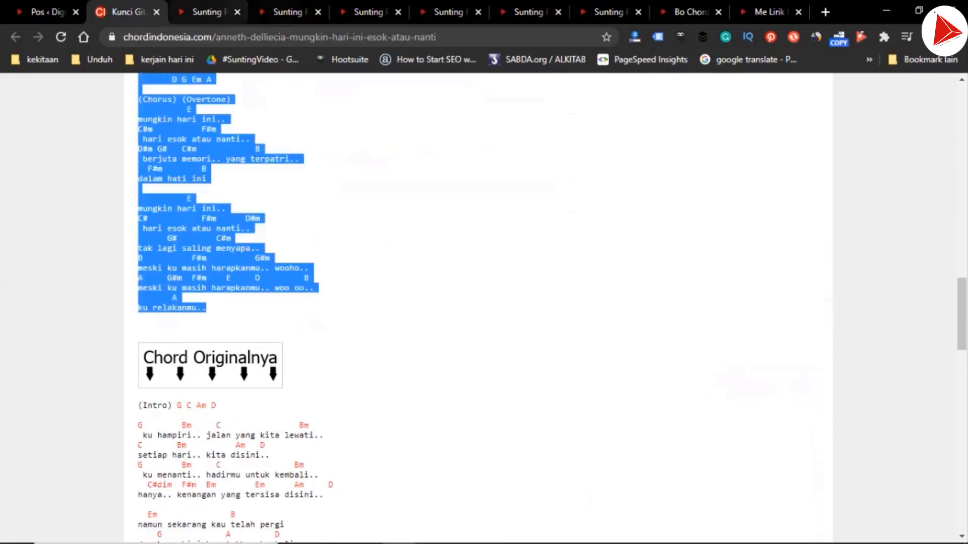
# In the D draft, replace the selected old chords and lyrics with the copied D-key version
pyautogui.click(289, 12)
pyautogui.hotkey('ctrl', 'v')
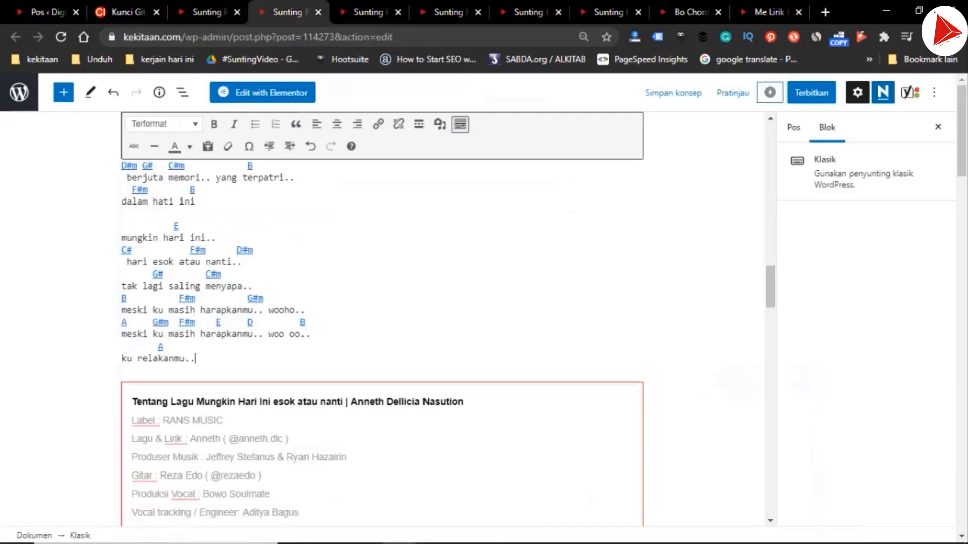
pyautogui.scroll(15, 382, 317)
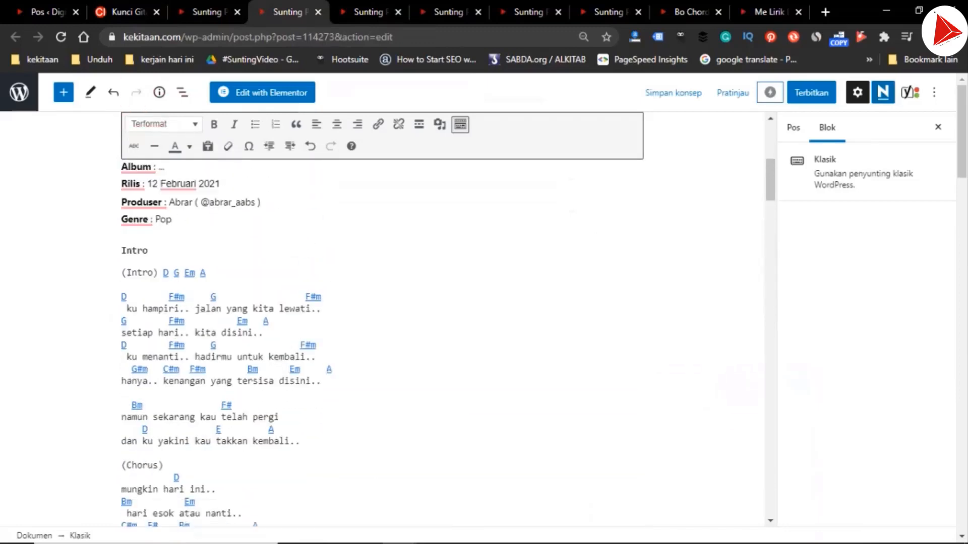
pyautogui.scroll(-4, 382, 317)
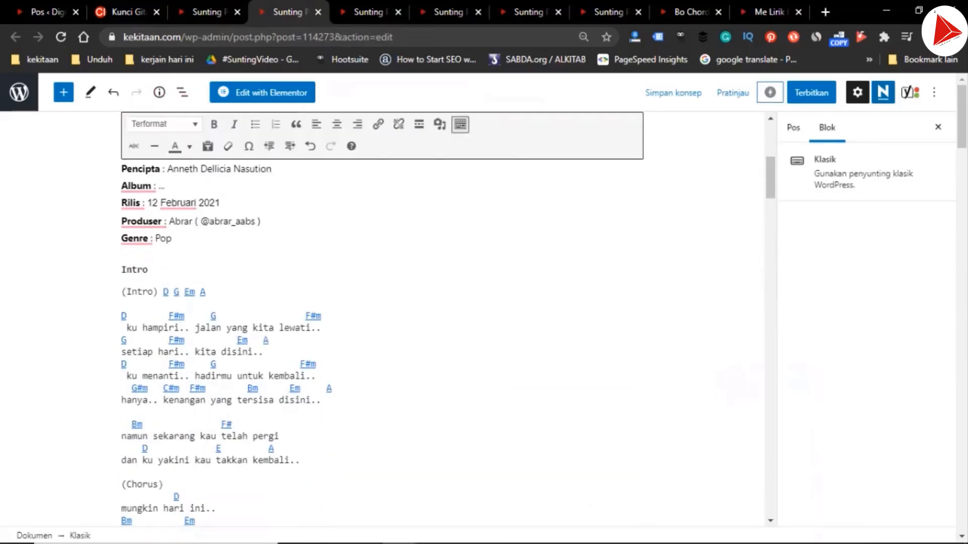
# In the D draft, remove the pasted chord links and place "D G Em A" directly under the Intro heading without its "(Intro)" label
pyautogui.keyDown('shift'); pyautogui.click(150, 270); pyautogui.keyUp('shift')
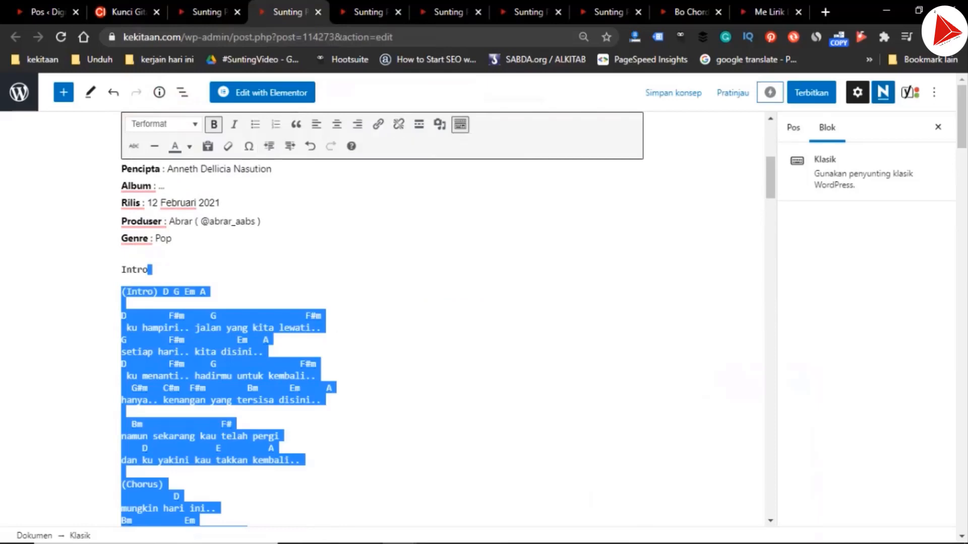
pyautogui.press('Left')
pyautogui.press('Right')
pyautogui.hotkey('ctrl', 'shift', 'Right')
pyautogui.hotkey('ctrl', 'shift', 'Right')
pyautogui.hotkey('ctrl', 'shift', 'Right')
pyautogui.press('BackSpace')
pyautogui.press('BackSpace')
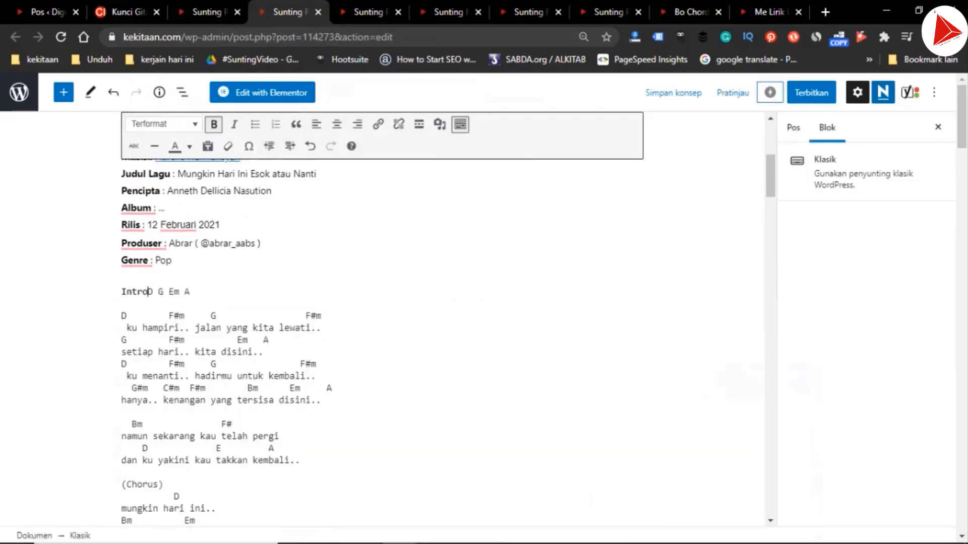
pyautogui.press('Return')
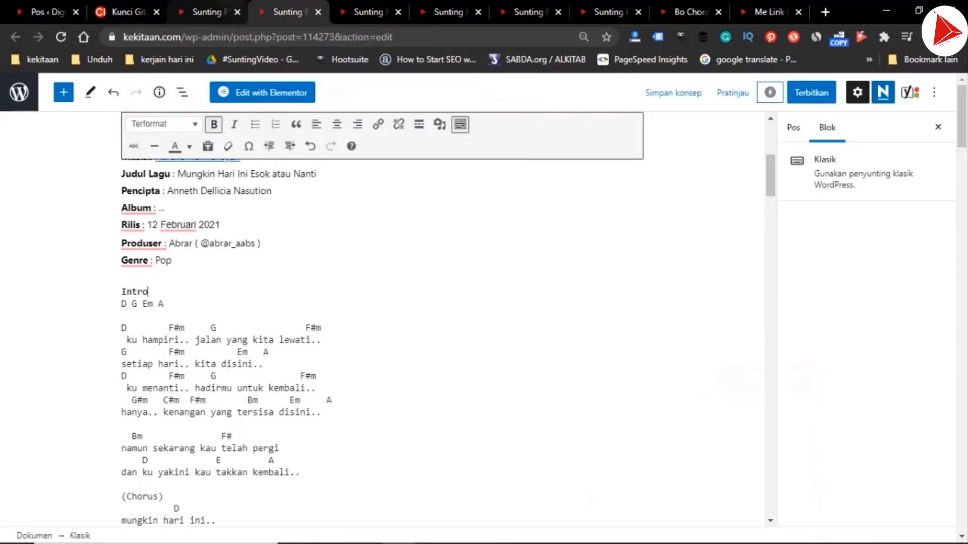
# In the next draft, for key E, select the old chords and lyrics from after the Intro heading through "ku relakanmu.."
pyautogui.hotkey('ctrl', 'Tab')
pyautogui.scroll(15, 383, 318)
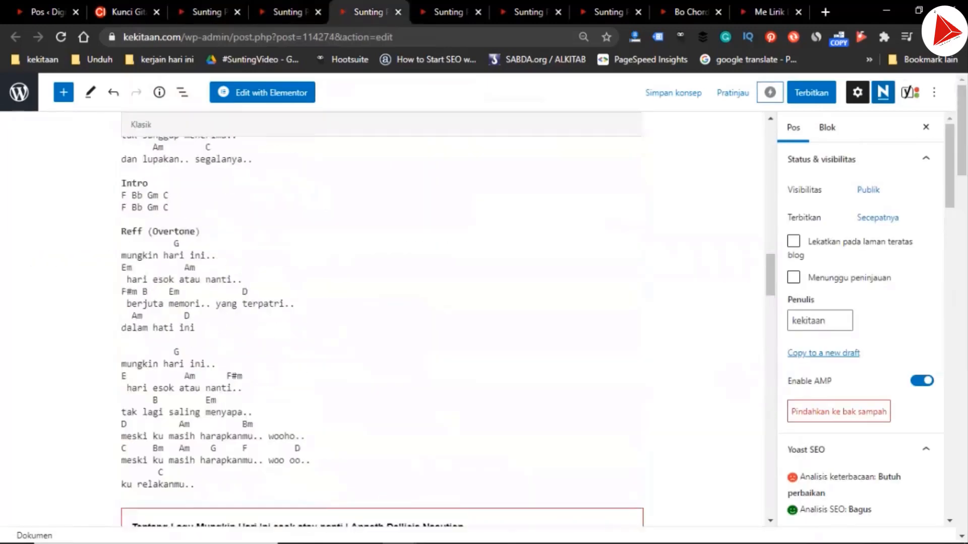
pyautogui.scroll(-1, 383, 317)
pyautogui.scroll(7, 383, 318)
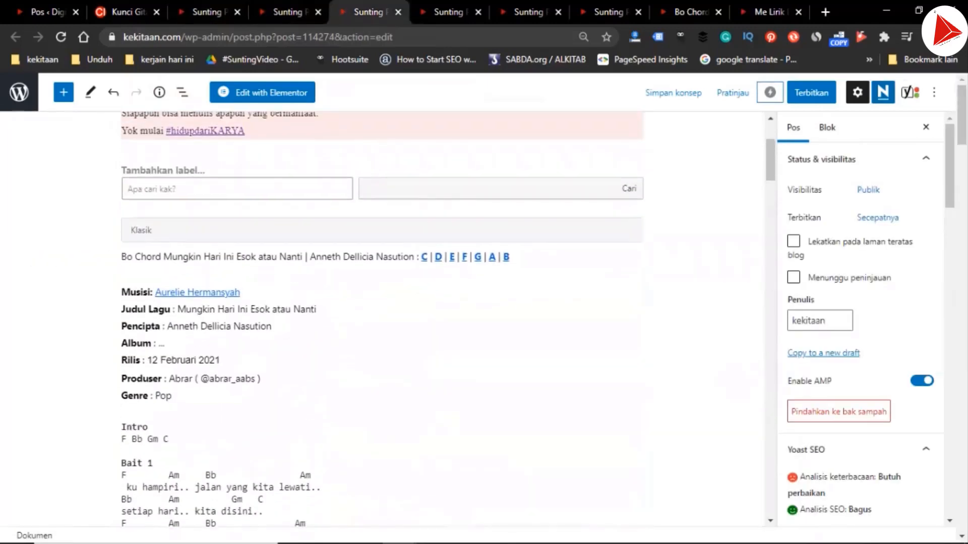
pyautogui.click(149, 428)
pyautogui.scroll(-18, 383, 323)
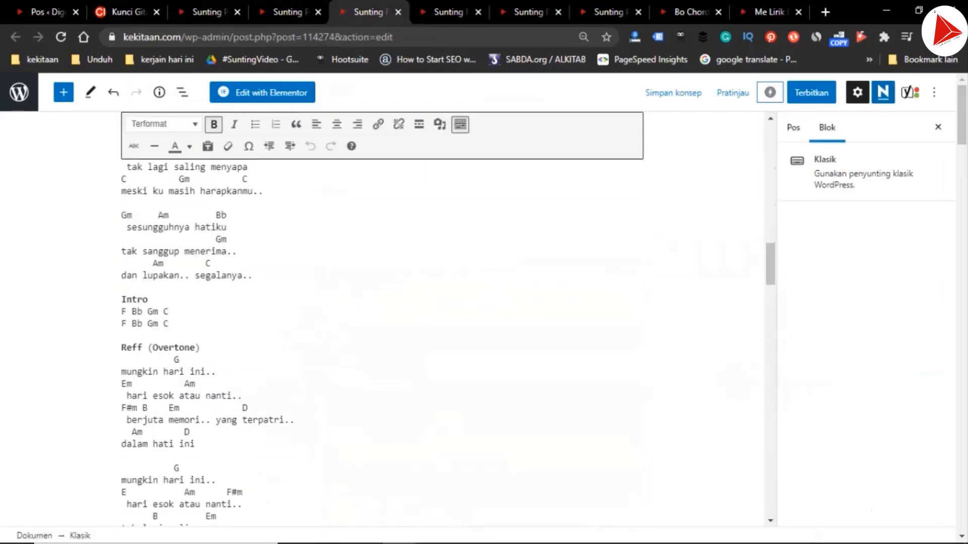
pyautogui.keyDown('shift'); pyautogui.click(195, 369); pyautogui.keyUp('shift')
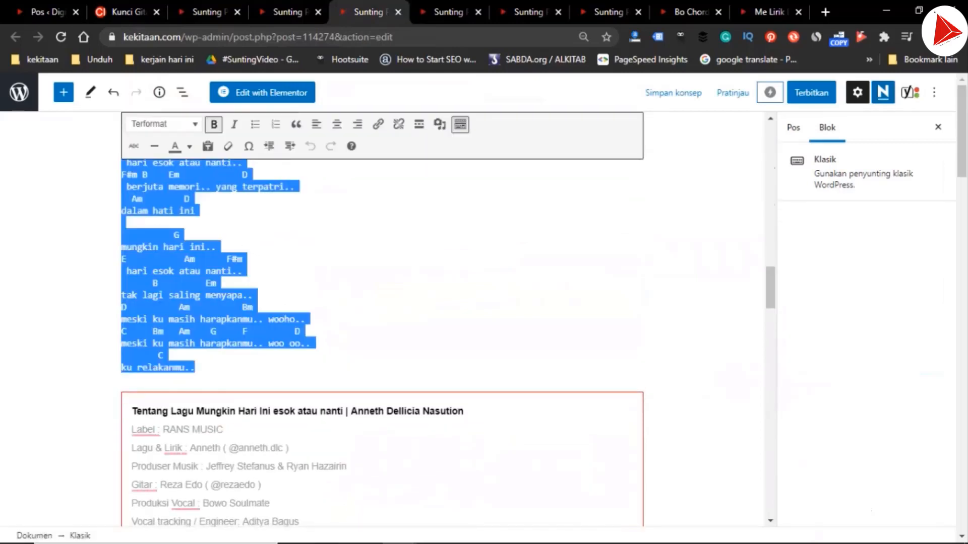
# Transpose the chordindonesia.com song page up two semitones to E and select that version from "(Intro) E A F#m B" through "ku relakanmu.."
pyautogui.click(126, 11)
pyautogui.scroll(20, 353, 302)
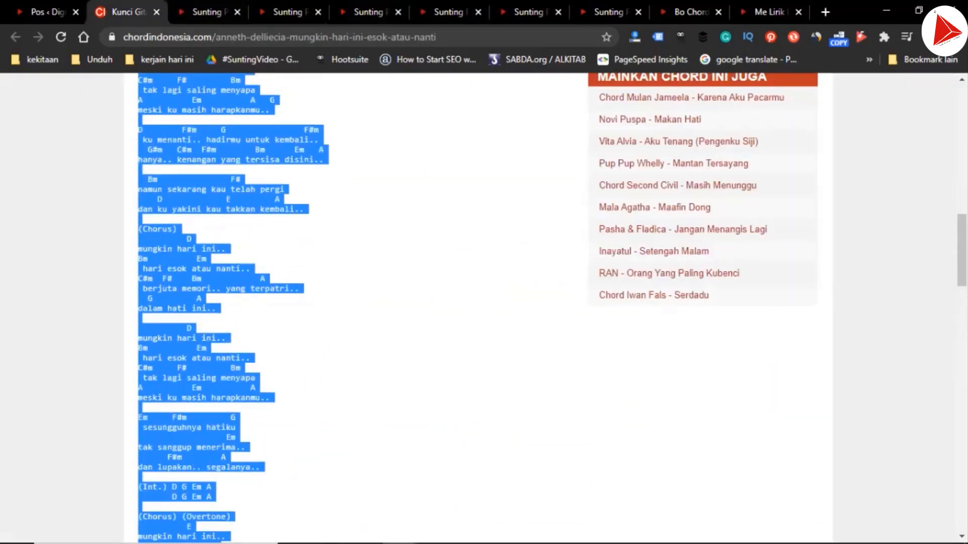
pyautogui.click(190, 248)
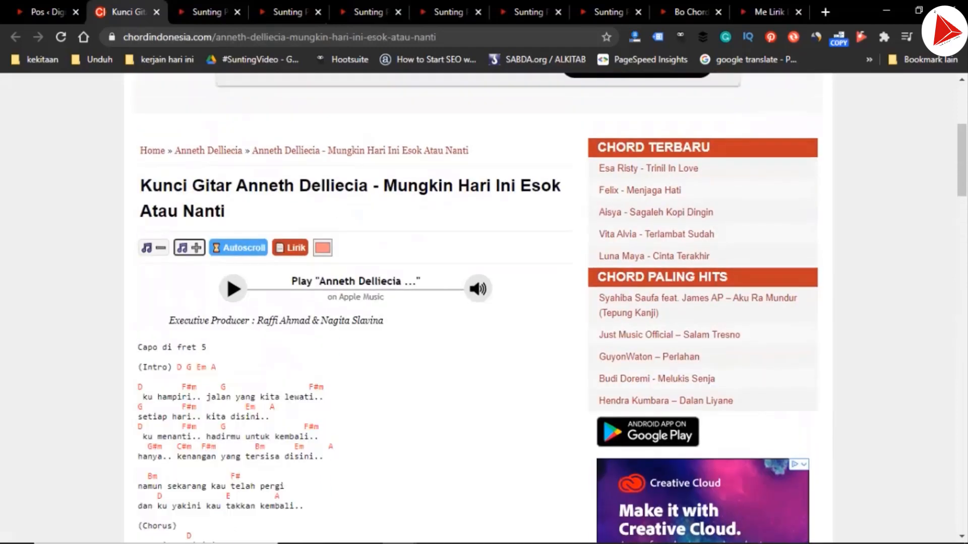
pyautogui.click(190, 248)
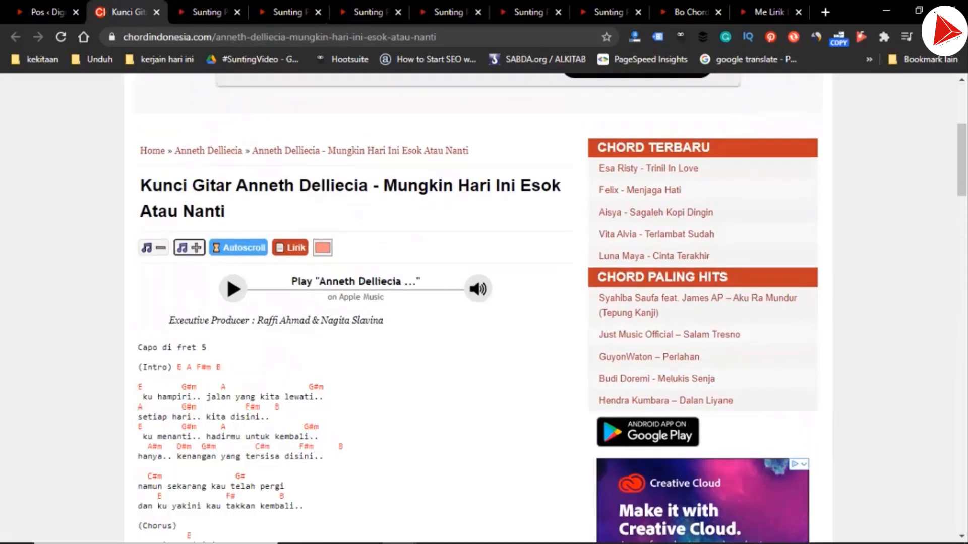
pyautogui.moveTo(138, 368); pyautogui.dragTo(231, 397)
pyautogui.scroll(-14, 231, 397)
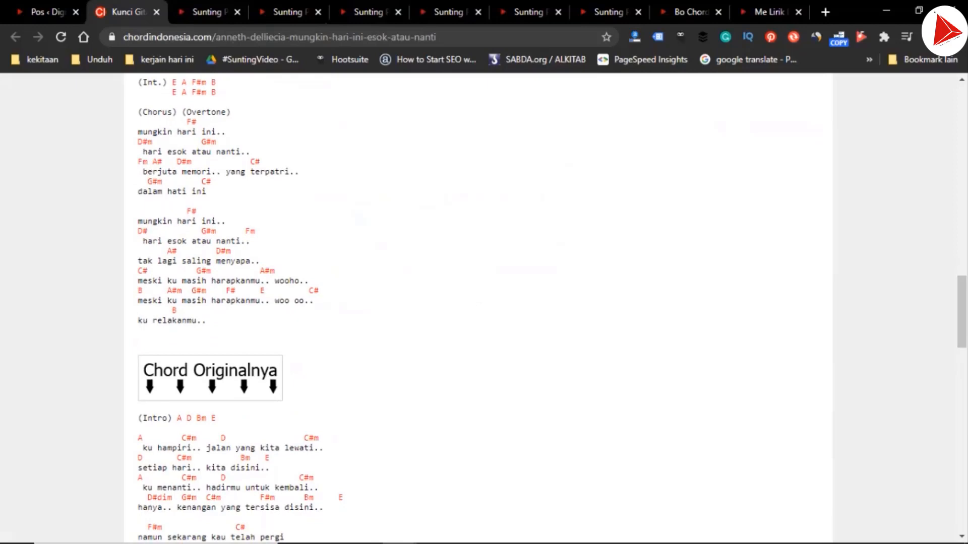
pyautogui.keyDown('shift'); pyautogui.click(206, 321); pyautogui.keyUp('shift')
# Transpose the song page up three semitones to G and select that version from "(Intro) G C Am D" through "ku relakanmu.."
pyautogui.scroll(15, 483, 309)
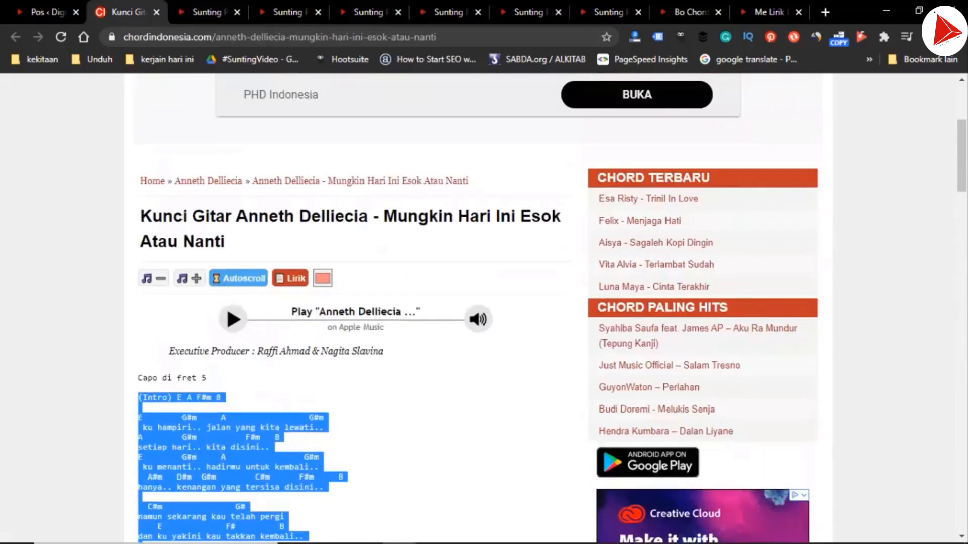
pyautogui.click(189, 278)
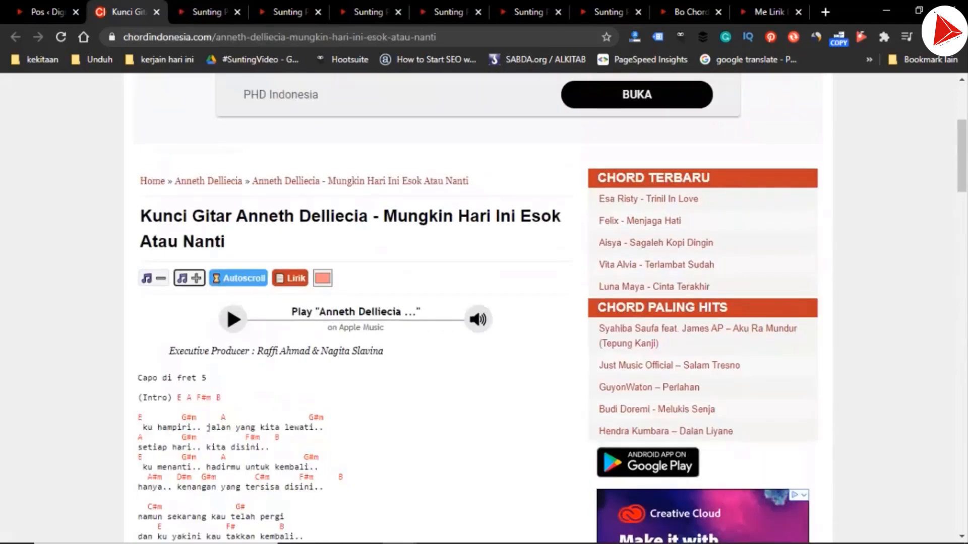
pyautogui.click(189, 278)
pyautogui.click(189, 279)
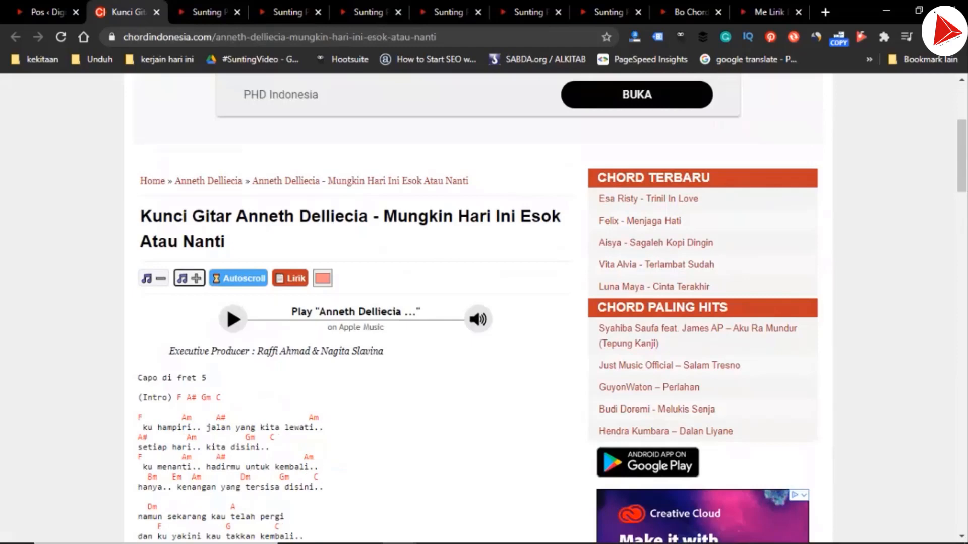
pyautogui.click(189, 278)
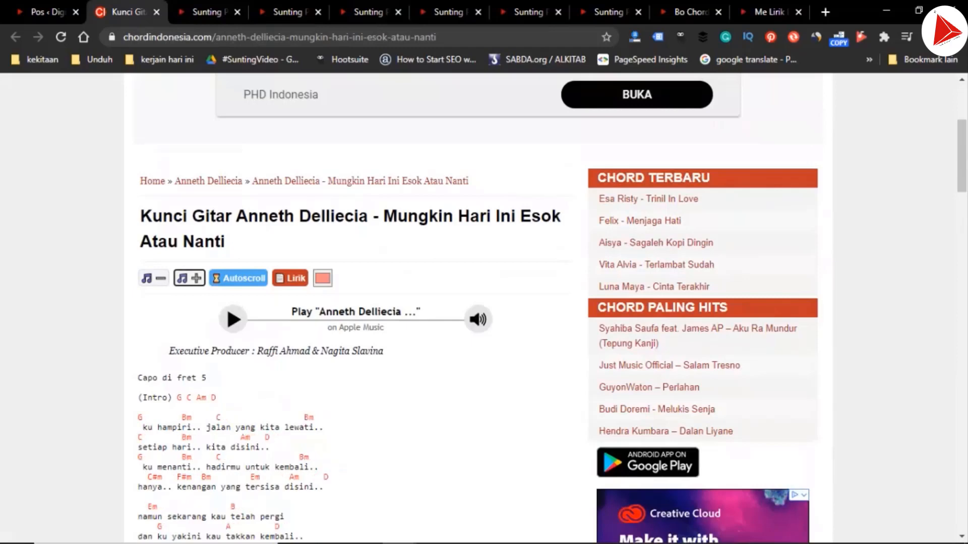
pyautogui.moveTo(138, 398); pyautogui.dragTo(173, 416)
pyautogui.scroll(-18, 173, 416)
pyautogui.scroll(1, 173, 416)
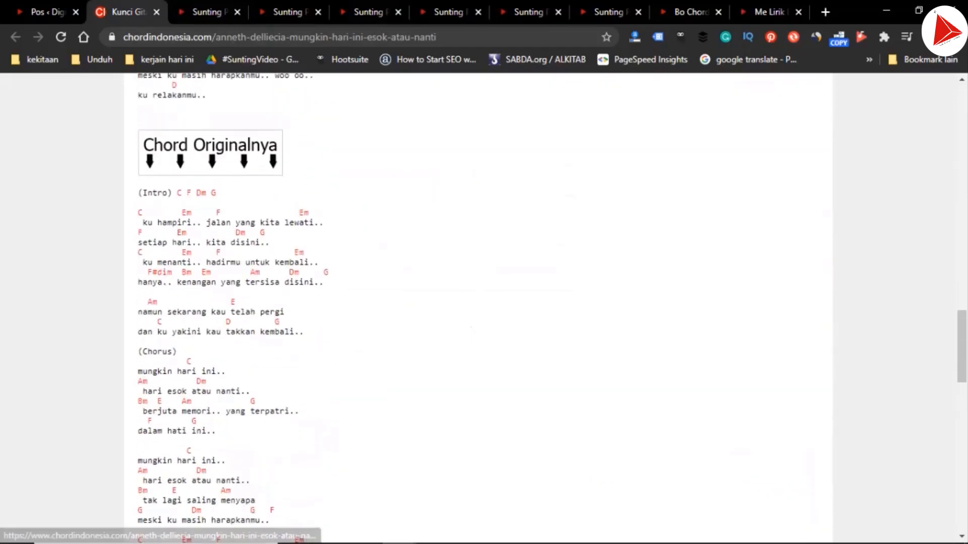
pyautogui.scroll(5, 172, 416)
pyautogui.keyDown('shift'); pyautogui.click(206, 350); pyautogui.keyUp('shift')
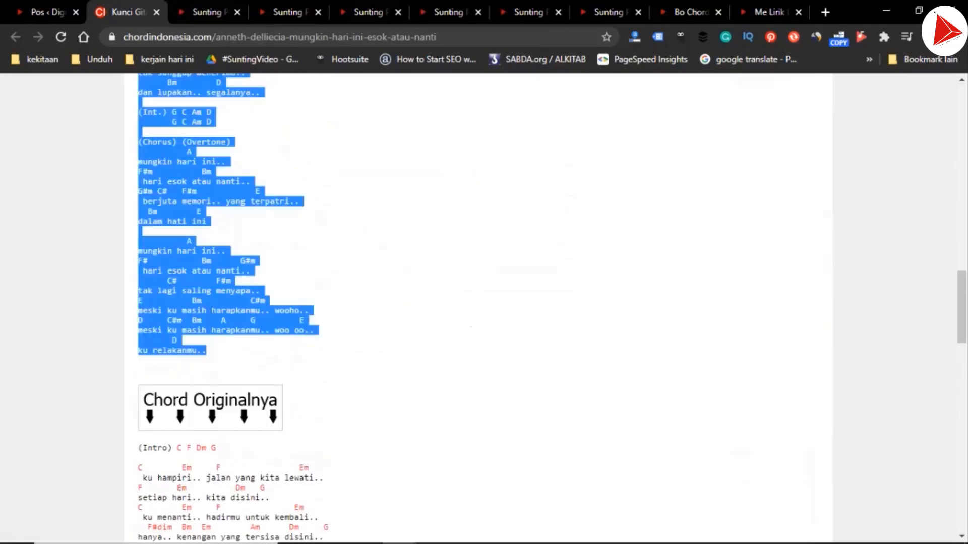
# In the E draft, replace the selected old chords and lyrics with the copied E-key version and remove all its chord links
pyautogui.click(365, 11)
pyautogui.hotkey('ctrl', 'v')
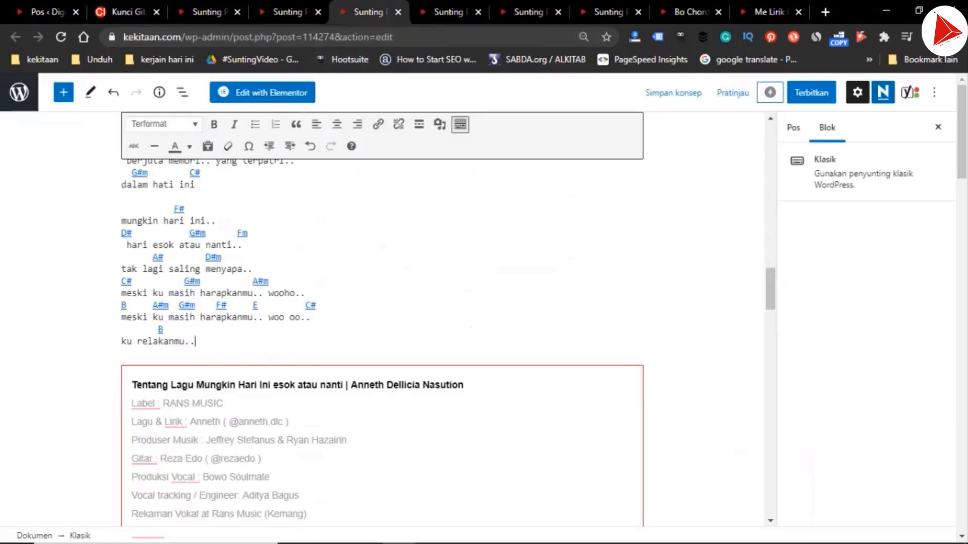
pyautogui.scroll(15, 254, 328)
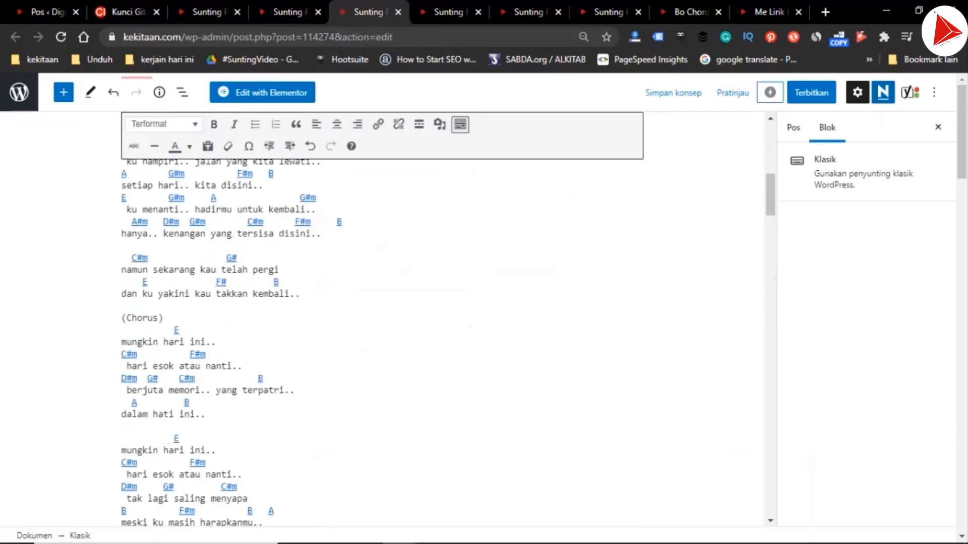
pyautogui.scroll(-5, 255, 327)
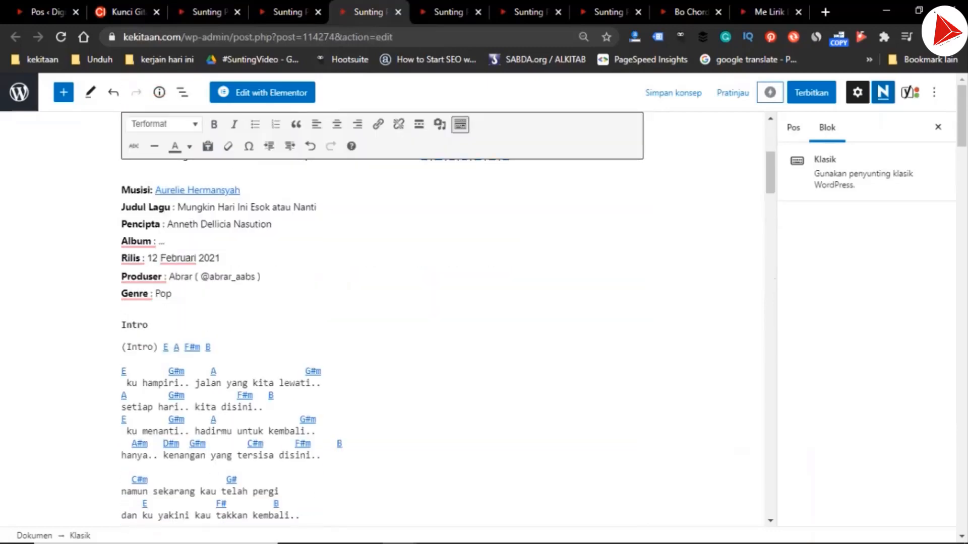
pyautogui.keyDown('shift'); pyautogui.click(121, 347); pyautogui.keyUp('shift')
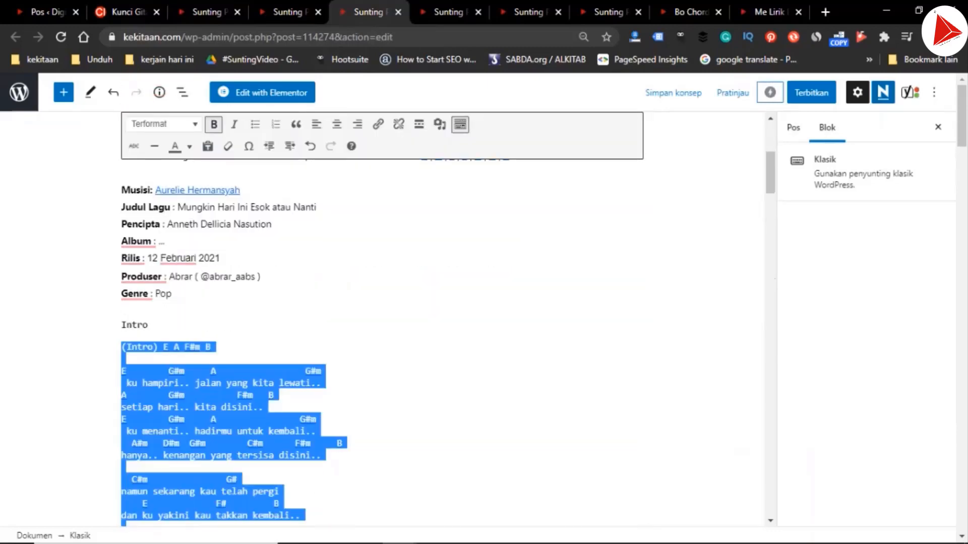
pyautogui.click(399, 124)
pyautogui.hotkey('ctrl', 'End')
pyautogui.scroll(16, 382, 323)
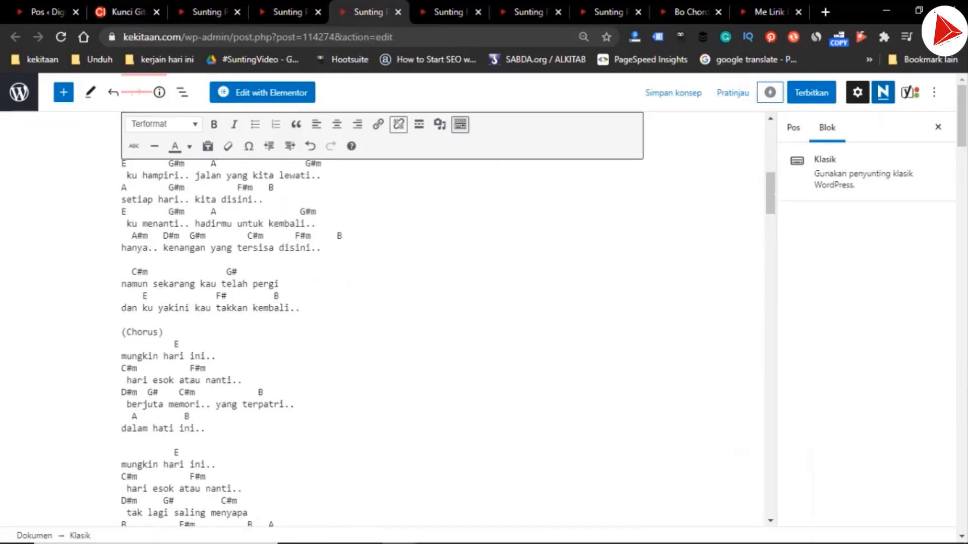
# Delete the duplicate "(Intro)" label in the E draft and place "E A F#m B" directly under the Intro heading
pyautogui.scroll(-6, 382, 323)
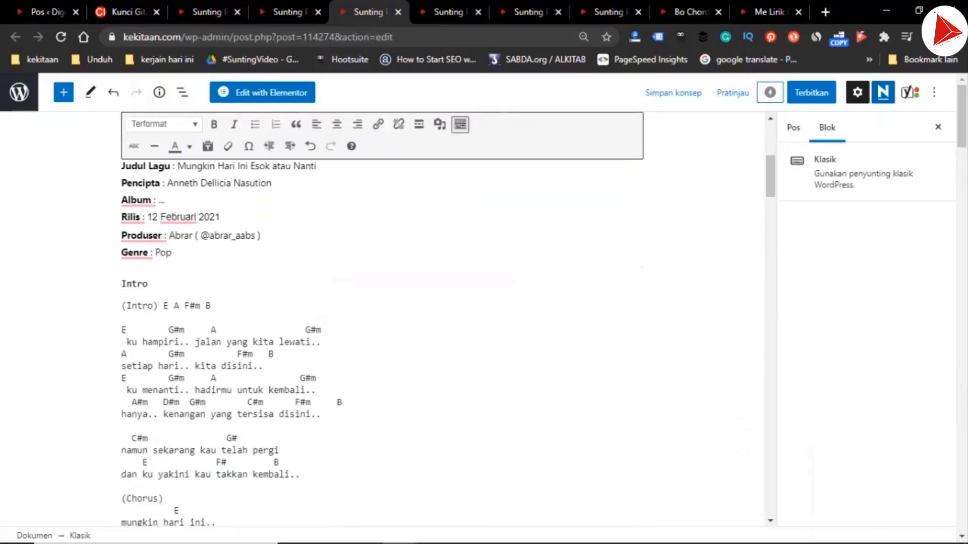
pyautogui.click(149, 284)
pyautogui.moveTo(122, 306); pyautogui.dragTo(162, 306)
pyautogui.press('BackSpace')
pyautogui.press('BackSpace')
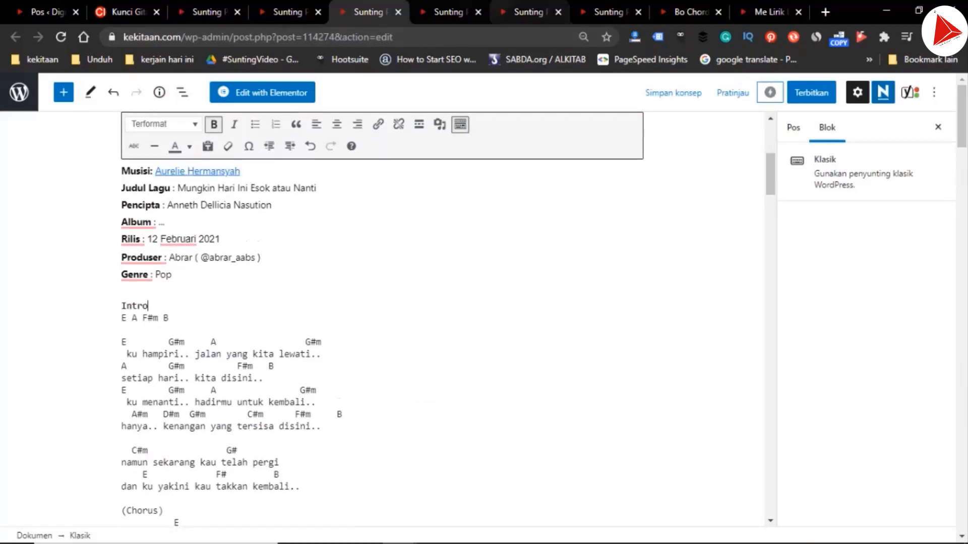
# In the next draft, for key G, select the old chords and lyrics from "F Bb Gm C" through "ku relakanmu.."
pyautogui.hotkey('ctrl', 'Tab')
pyautogui.scroll(15, 388, 318)
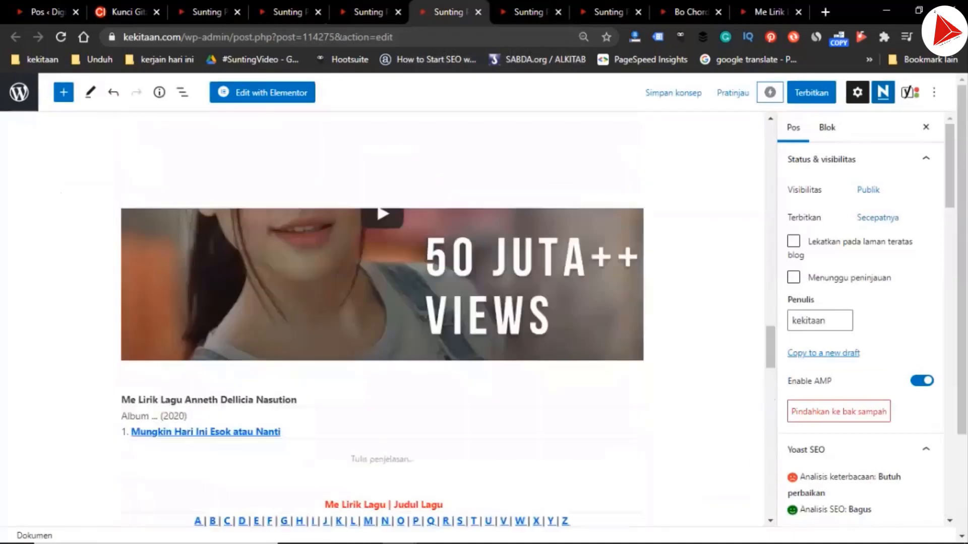
pyautogui.scroll(-2, 384, 322)
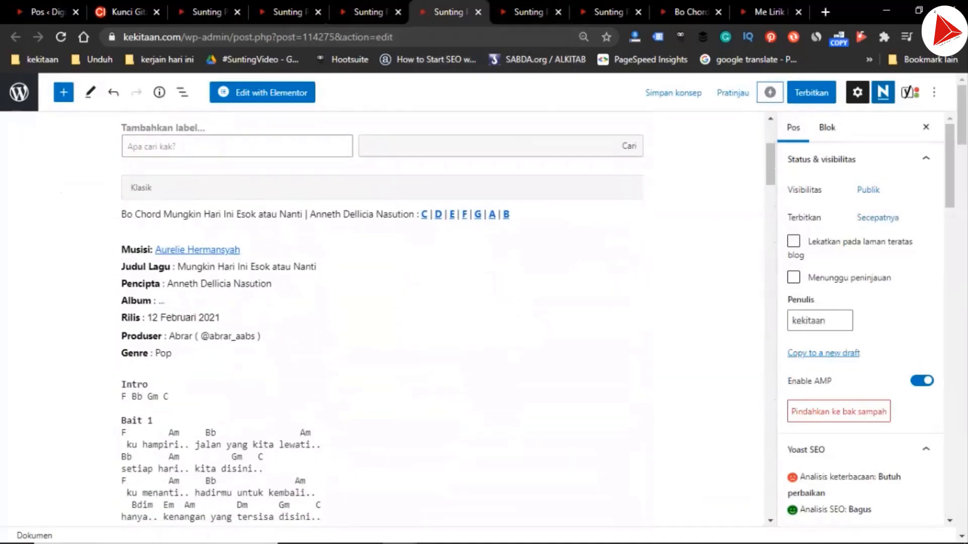
pyautogui.click(124, 396)
pyautogui.scroll(-20, 383, 323)
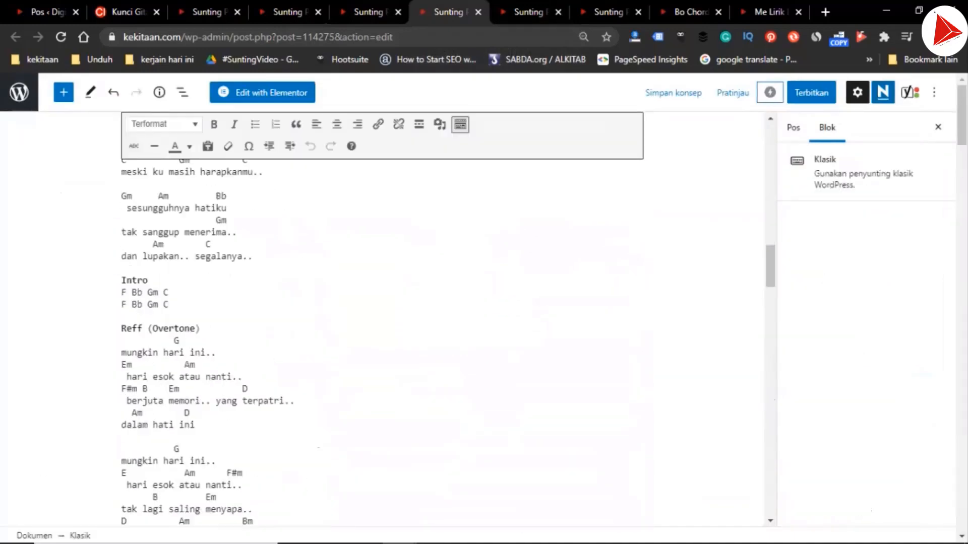
pyautogui.scroll(9, 383, 323)
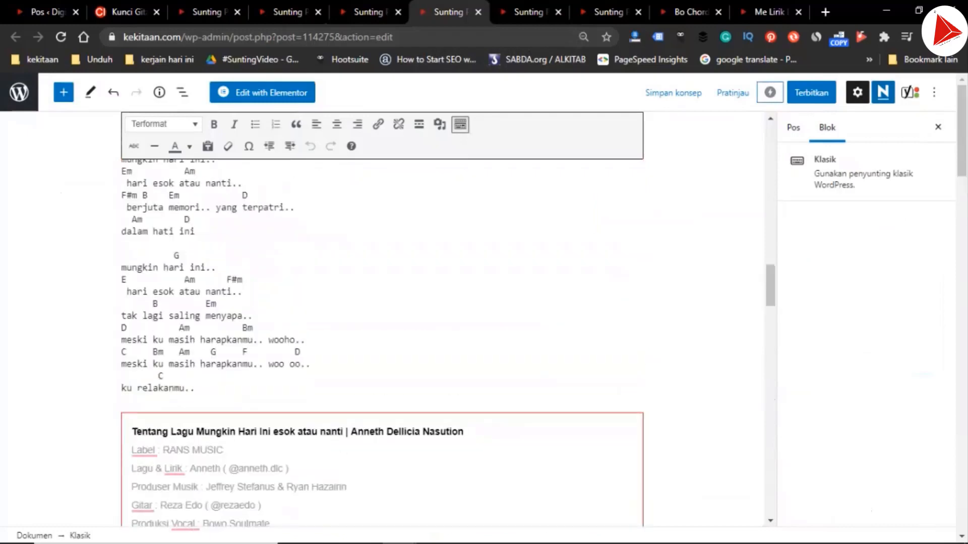
pyautogui.keyDown('shift'); pyautogui.click(195, 388); pyautogui.keyUp('shift')
# Transpose the song page up two semitones to A and select that version from "(Intro) A D Bm E" through "ku relakanmu.."
pyautogui.click(128, 12)
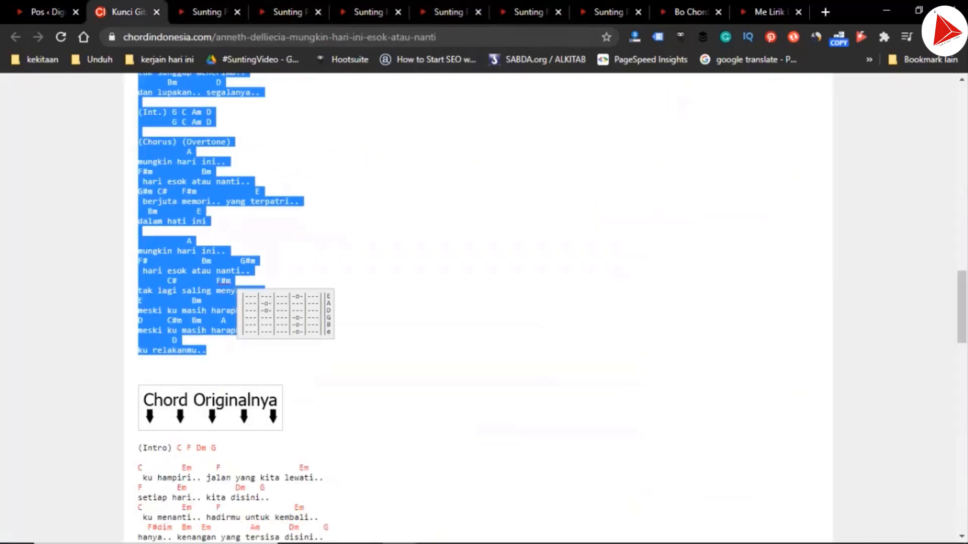
pyautogui.scroll(15, 353, 303)
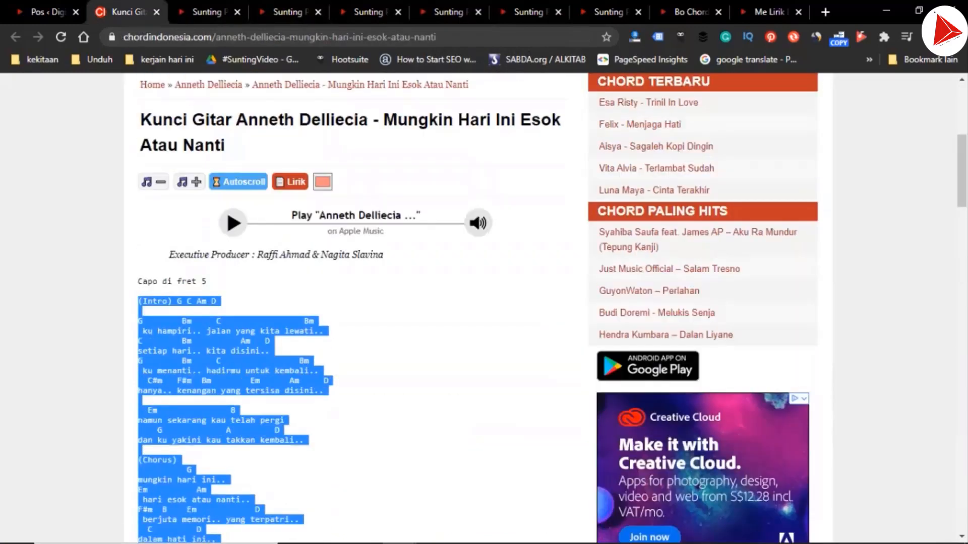
pyautogui.click(189, 199)
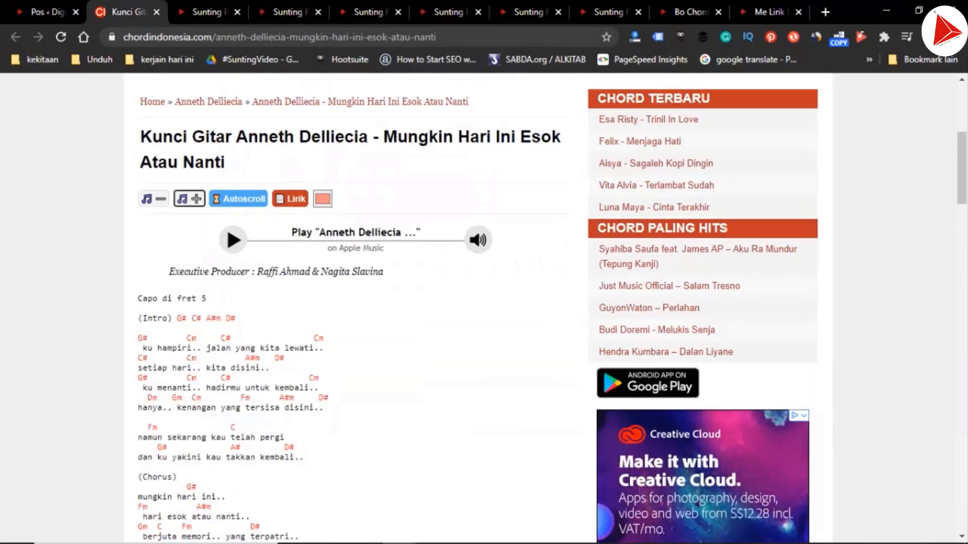
pyautogui.click(189, 199)
pyautogui.moveTo(138, 318); pyautogui.dragTo(322, 347)
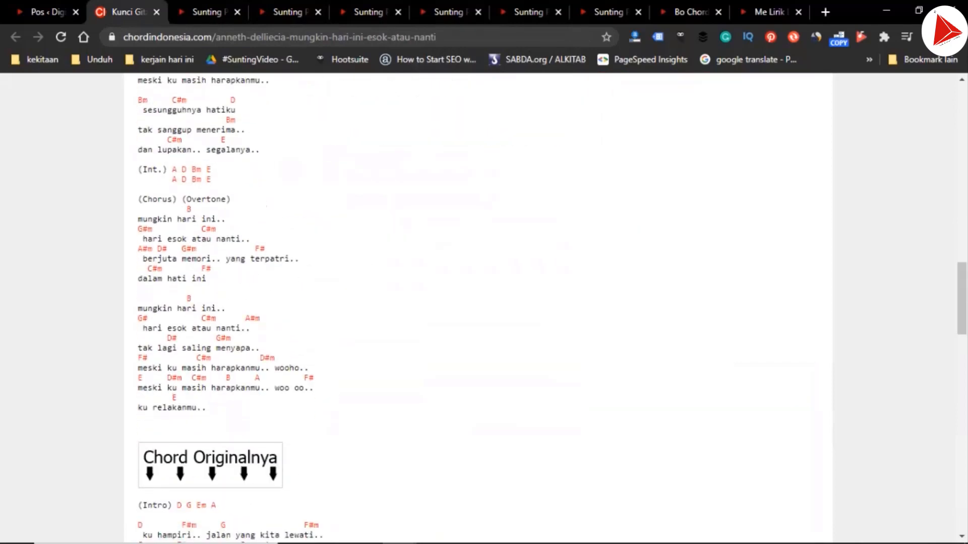
pyautogui.keyDown('shift'); pyautogui.click(207, 408); pyautogui.keyUp('shift')
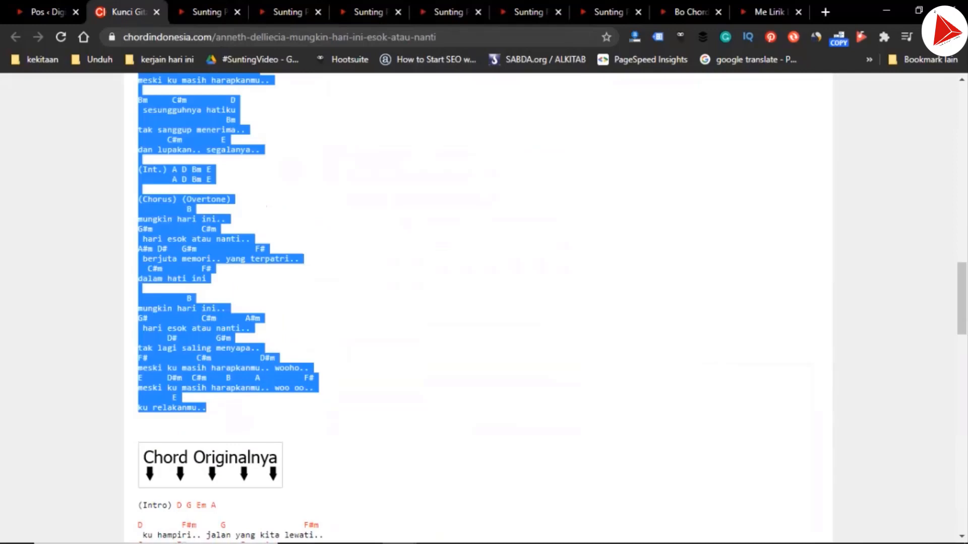
# In the G draft, replace the selected old chords and lyrics with the copied G-key version and remove all its chord links
pyautogui.click(529, 12)
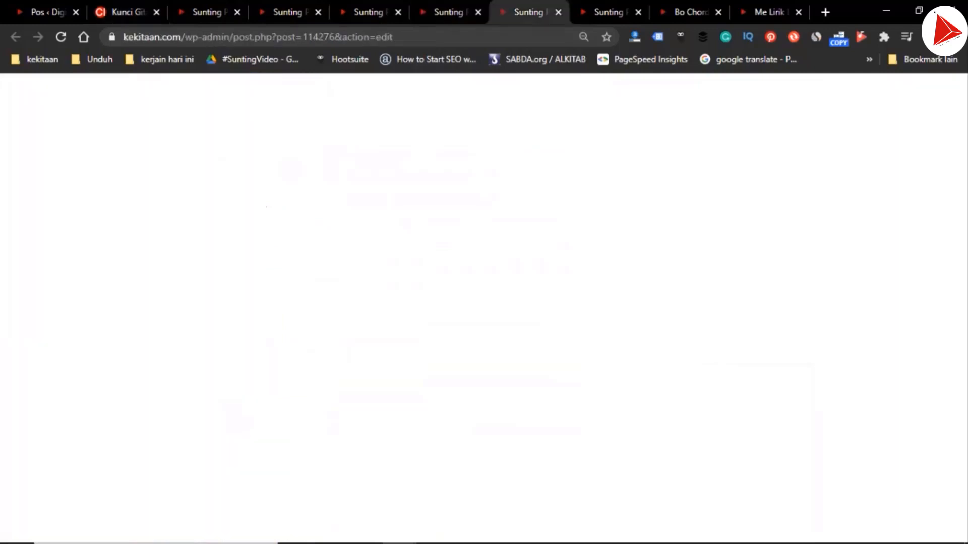
pyautogui.click(450, 12)
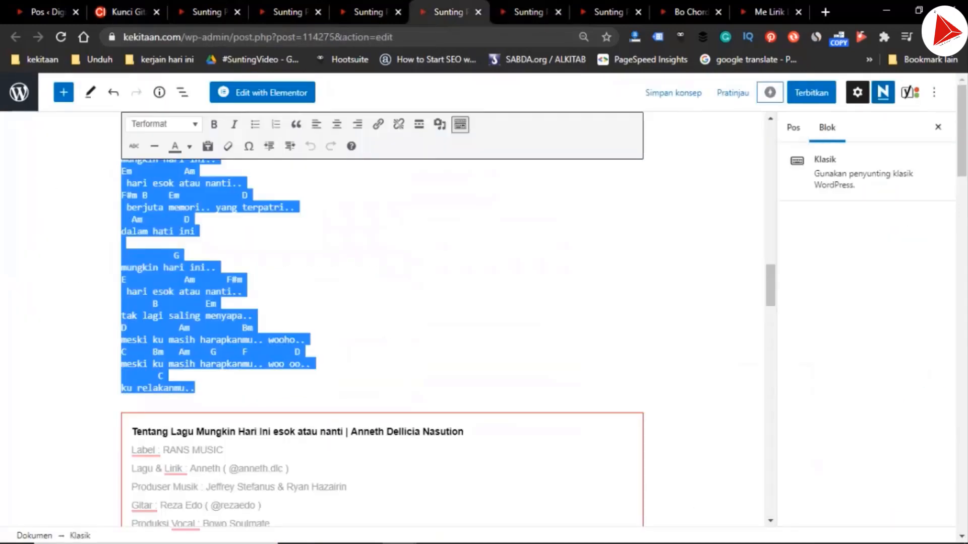
pyautogui.hotkey('ctrl', 'v')
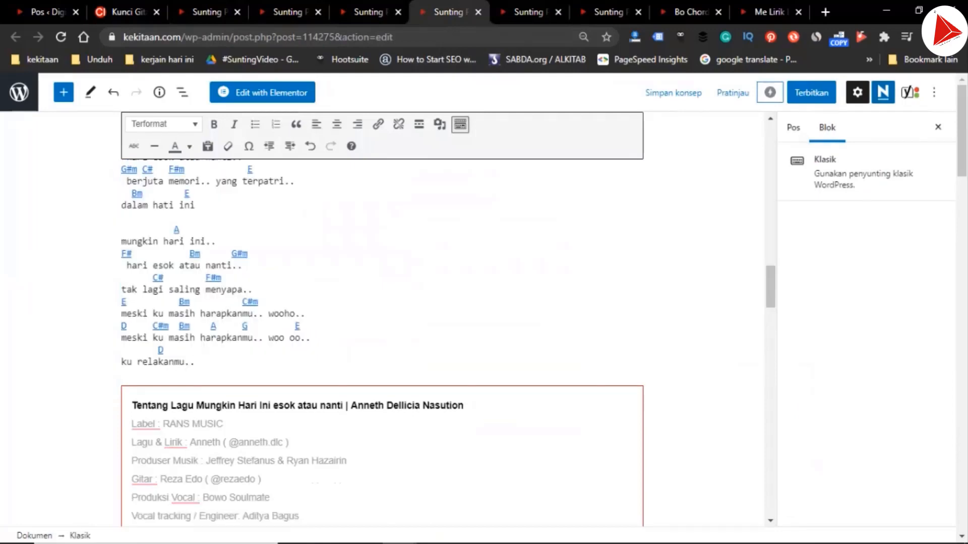
pyautogui.scroll(15, 382, 317)
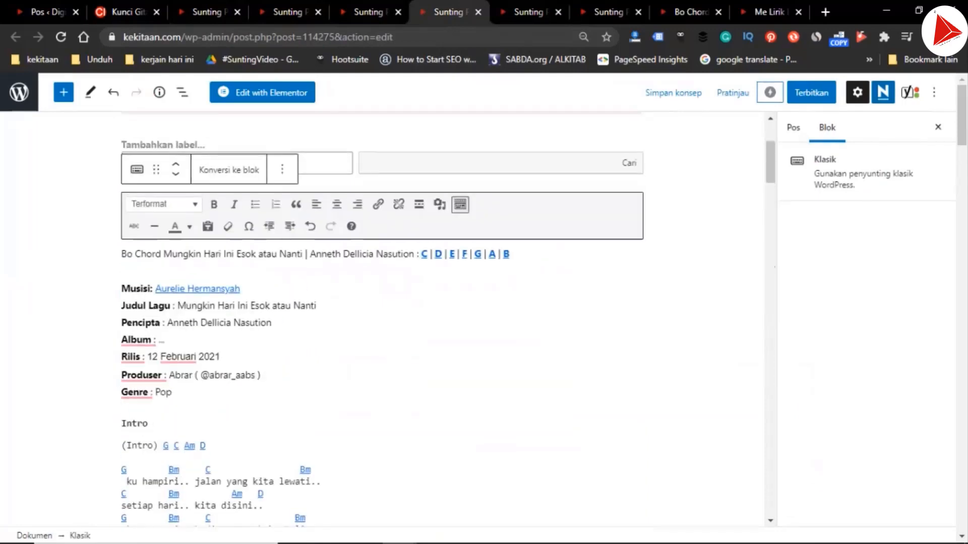
pyautogui.keyDown('shift'); pyautogui.click(149, 424); pyautogui.keyUp('shift')
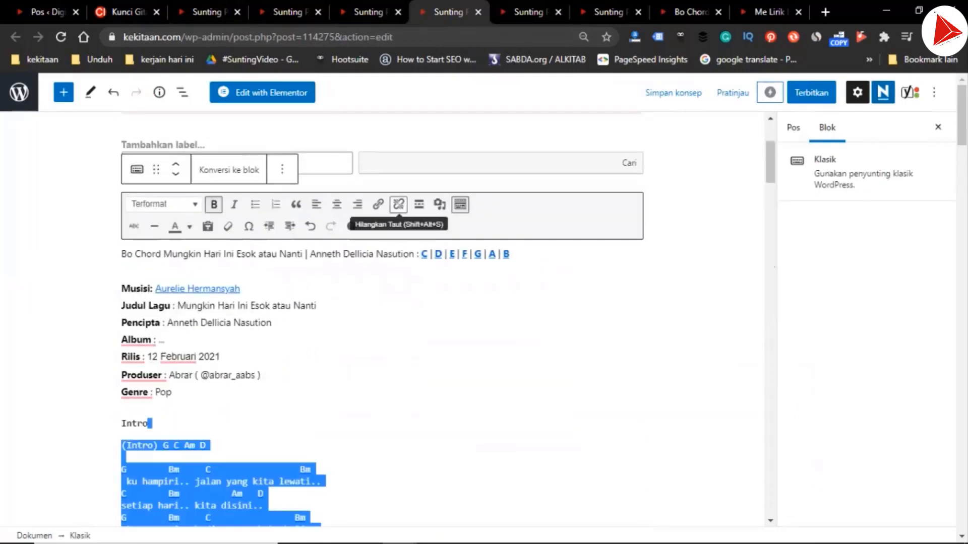
pyautogui.click(399, 204)
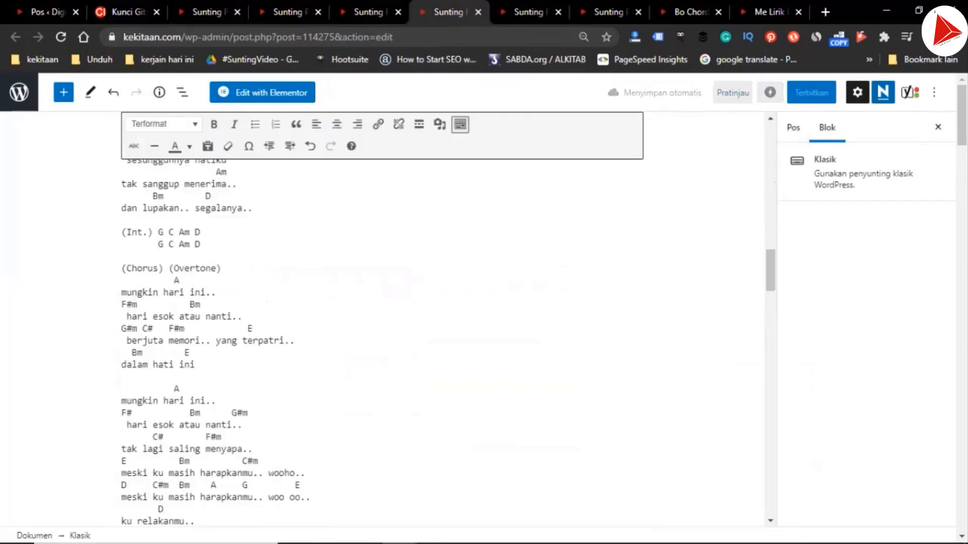
# Delete the duplicate "(Intro)" label in the G draft and place "G C Am D" directly under the Intro heading
pyautogui.scroll(15, 382, 322)
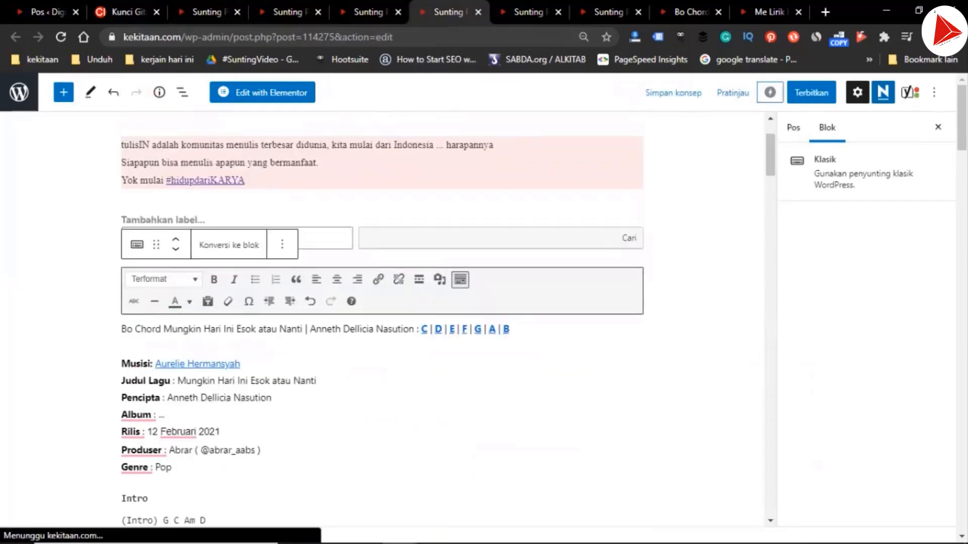
pyautogui.click(149, 498)
pyautogui.scroll(-3, 382, 323)
pyautogui.click(121, 315)
# In the A draft, select the old chords and lyrics from "F Bb Gm C" under the Intro heading onward
pyautogui.hotkey('ctrl', 'Tab')
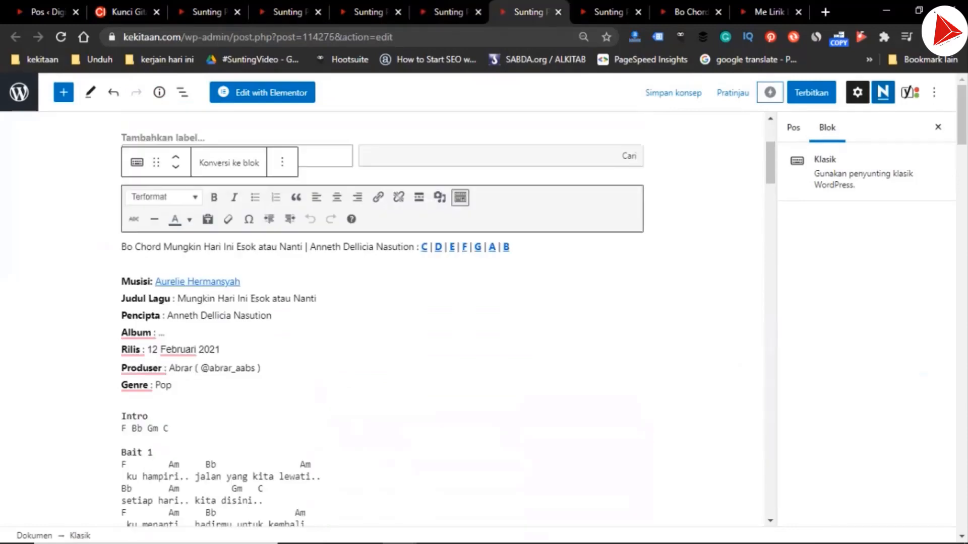
pyautogui.keyDown('shift'); pyautogui.click(149, 417); pyautogui.keyUp('shift')
# Transpose the song page up two semitones to B and select that version from "(Intro) B E C#m F#" through "ku relakanmu.."
pyautogui.hotkey('ctrl', 'shift', 'Tab')
pyautogui.hotkey('ctrl', 'shift', 'Tab')
pyautogui.hotkey('ctrl', 'shift', 'Tab')
pyautogui.hotkey('ctrl', 'shift', 'Tab')
pyautogui.hotkey('ctrl', 'shift', 'Tab')
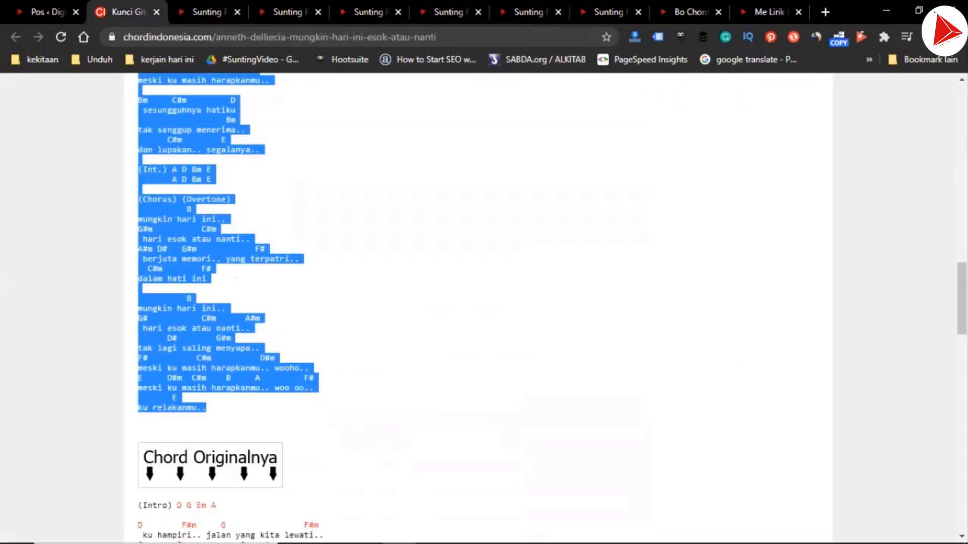
pyautogui.scroll(15, 484, 307)
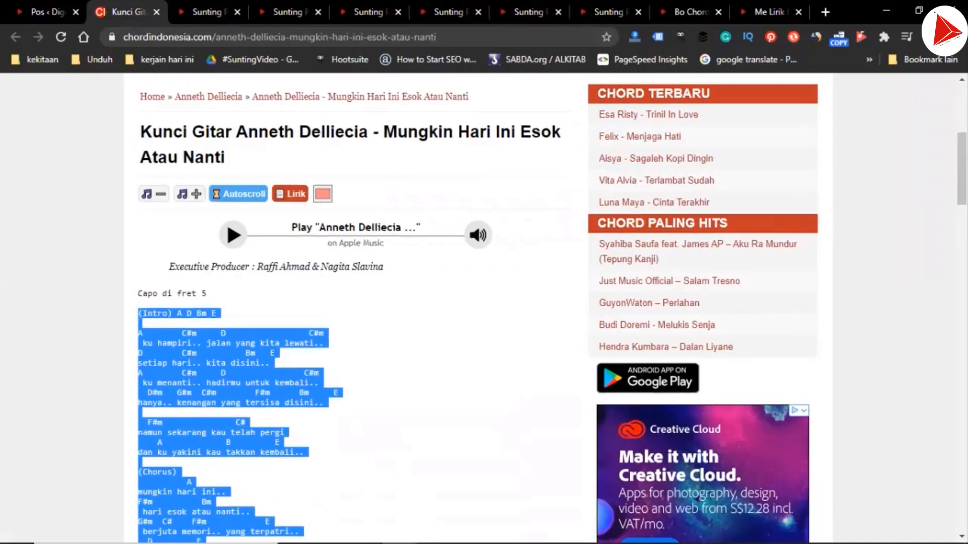
pyautogui.click(190, 194)
pyautogui.click(190, 194)
pyautogui.click(189, 194)
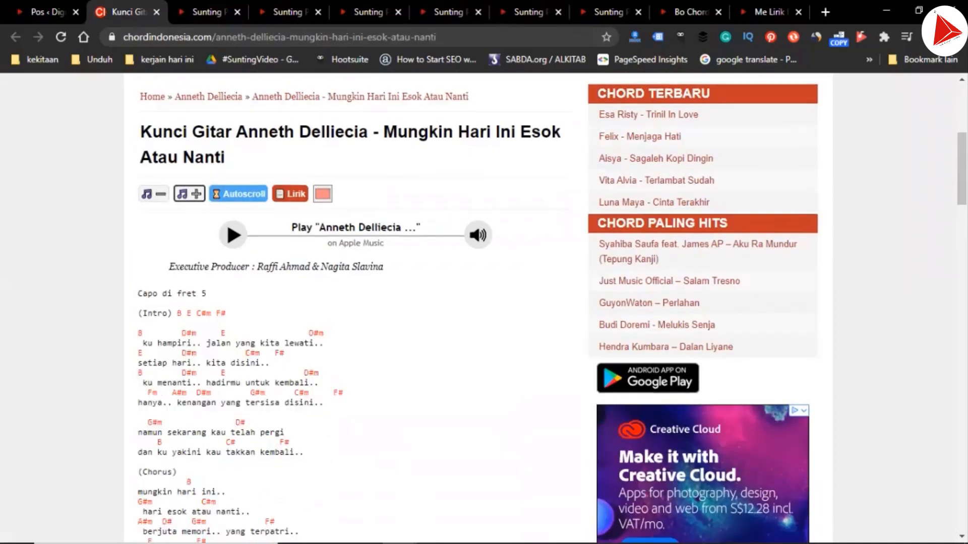
pyautogui.moveTo(138, 313); pyautogui.dragTo(167, 334)
pyautogui.scroll(-14, 167, 333)
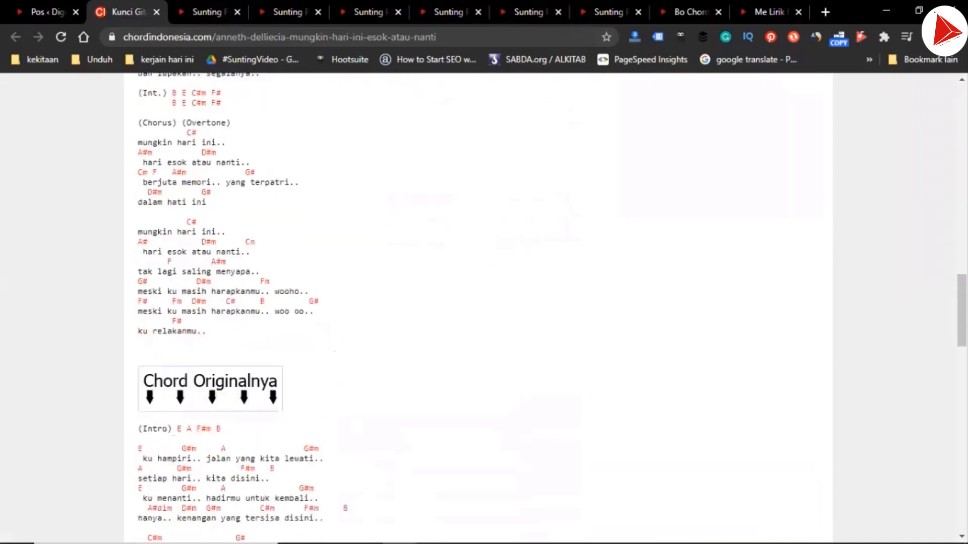
pyautogui.keyDown('shift'); pyautogui.click(214, 291); pyautogui.keyUp('shift')
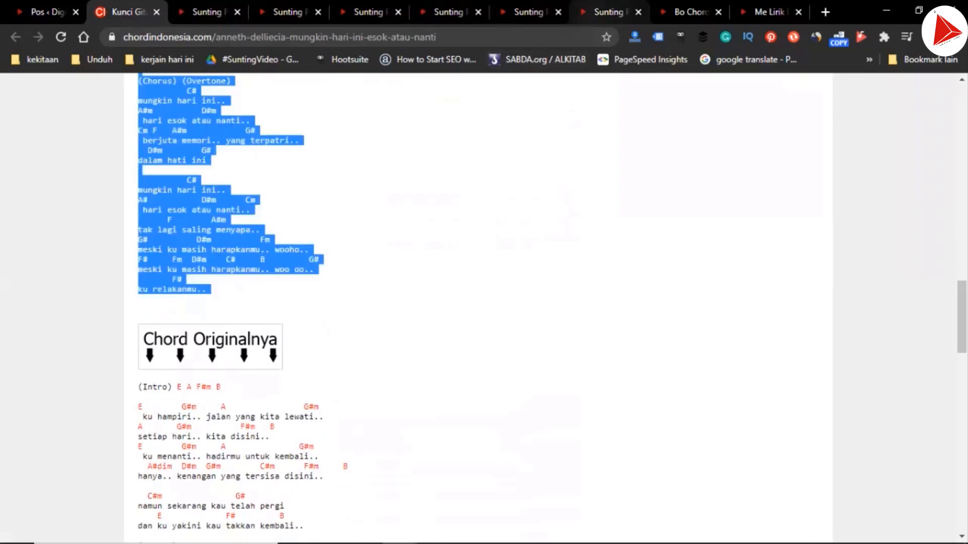
# In the A draft, replace the old chords and lyrics with the A-key version and remove all its chord links
pyautogui.click(530, 11)
pyautogui.hotkey('ctrl', 'v')
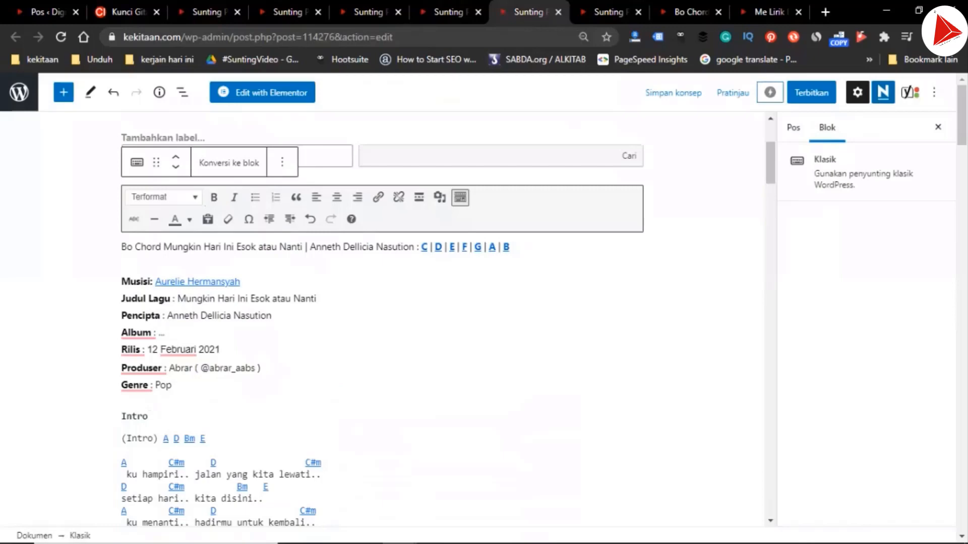
pyautogui.keyDown('shift'); pyautogui.click(122, 438); pyautogui.keyUp('shift')
pyautogui.click(399, 197)
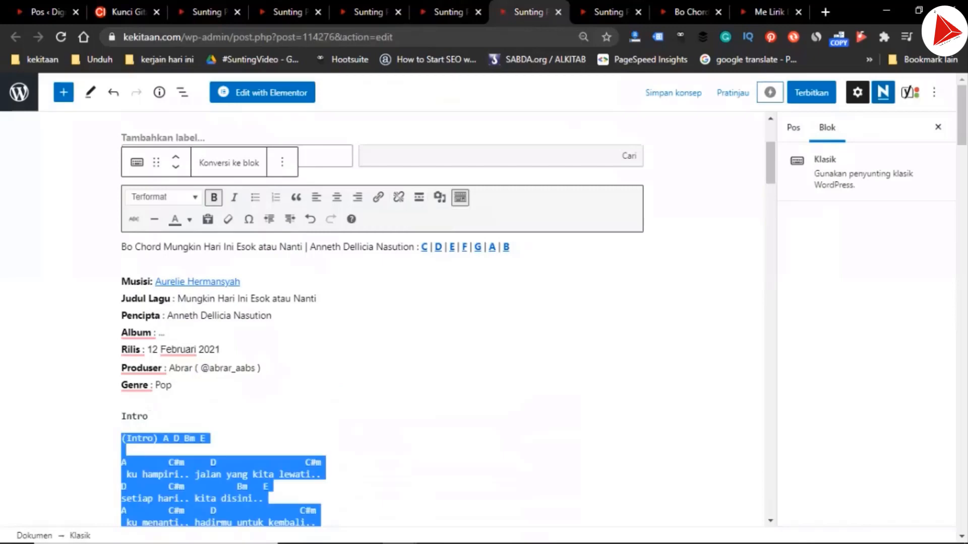
# Delete the duplicate "(Intro)" label in the A draft and place "A D Bm E" directly under the Intro heading
pyautogui.click(150, 417)
pyautogui.scroll(-1, 150, 417)
pyautogui.hotkey('shift', 'Right')
pyautogui.hotkey('shift', 'Right')
pyautogui.hotkey('shift', 'Right')
pyautogui.hotkey('shift', 'Right')
pyautogui.hotkey('shift', 'Right')
pyautogui.hotkey('shift', 'Right')
pyautogui.hotkey('shift', 'Right')
pyautogui.hotkey('shift', 'Right')
pyautogui.hotkey('shift', 'Right')
pyautogui.hotkey('shift', 'Right')
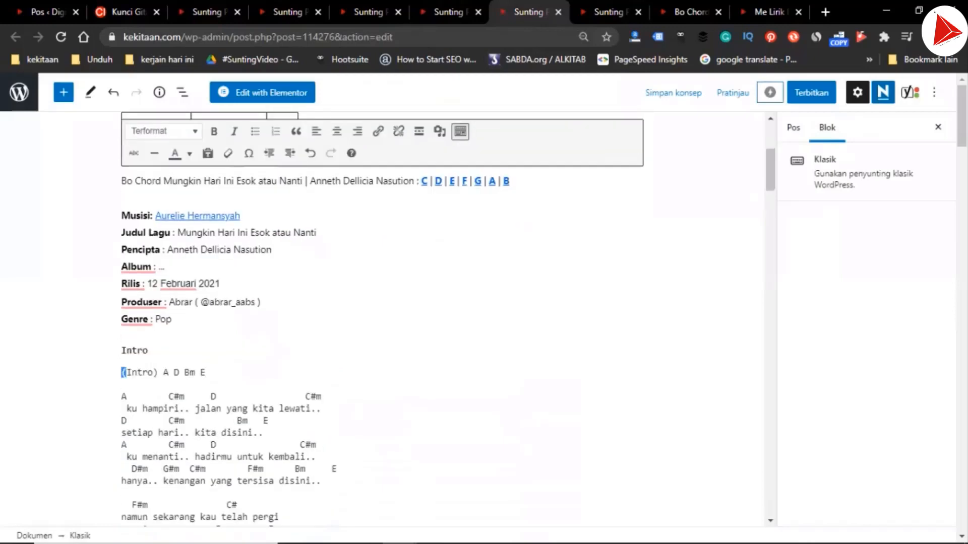
pyautogui.press('Delete')
pyautogui.press('Return')
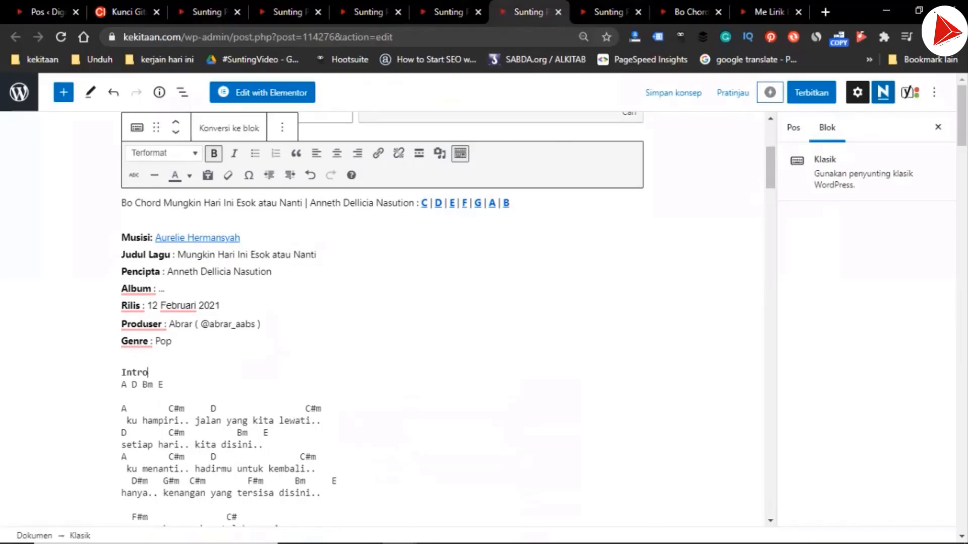
# In the B draft, select the old chords and lyrics from "F Bb Gm C" through "ku relakanmu.."
pyautogui.click(610, 11)
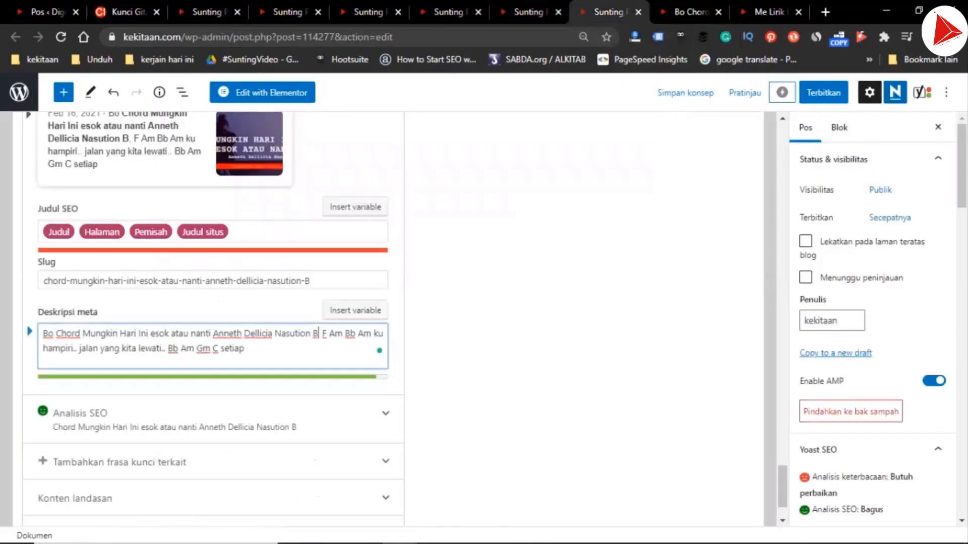
pyautogui.scroll(10, 382, 318)
pyautogui.scroll(10, 382, 318)
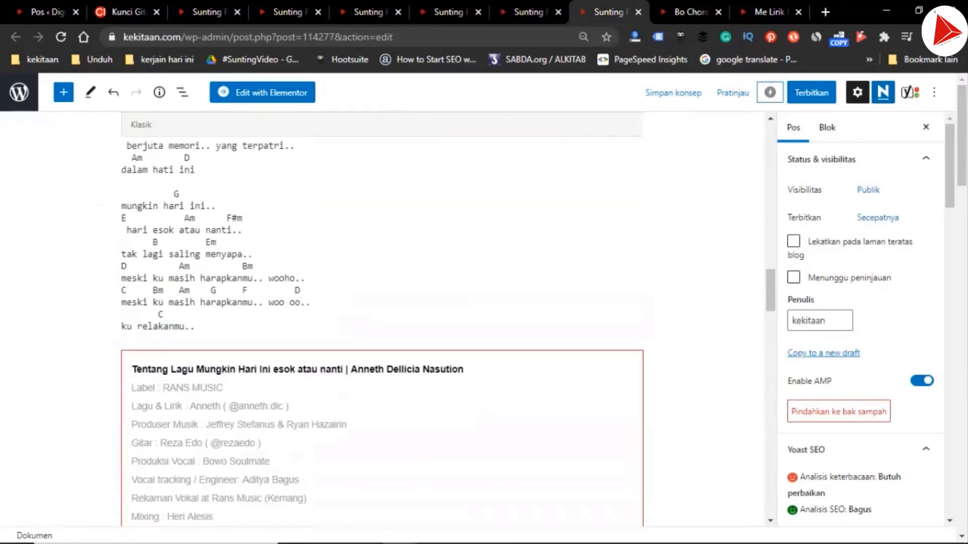
pyautogui.click(195, 319)
pyautogui.scroll(20, 382, 319)
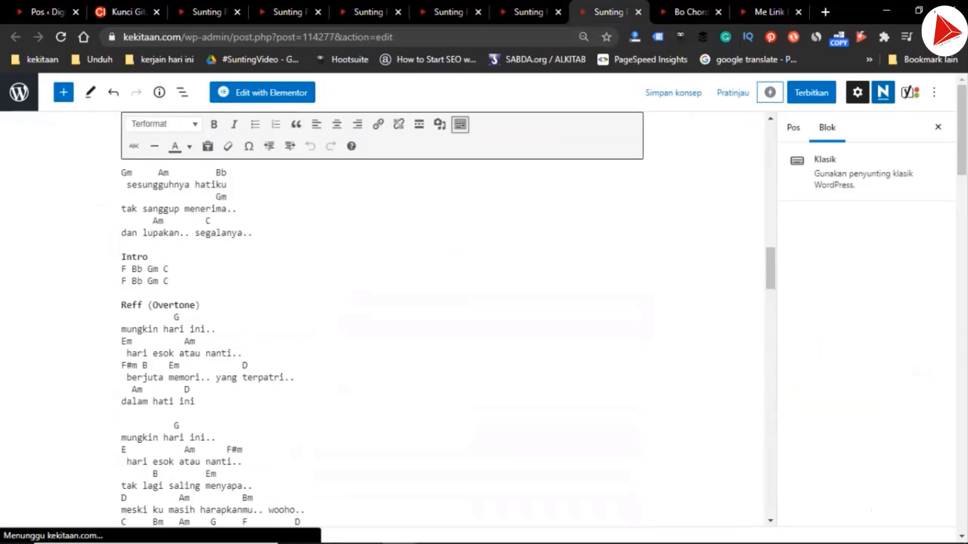
pyautogui.scroll(3, 382, 320)
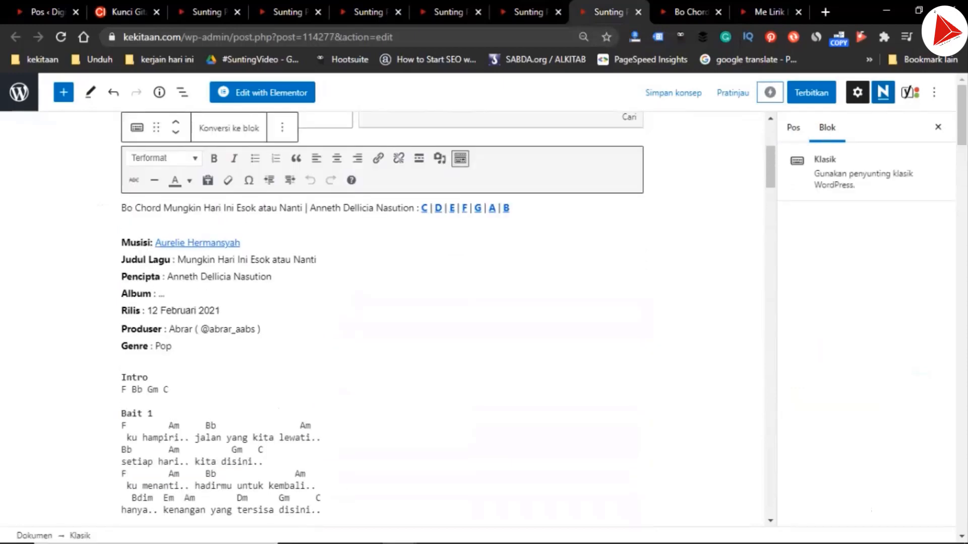
pyautogui.keyDown('shift'); pyautogui.click(152, 378); pyautogui.keyUp('shift')
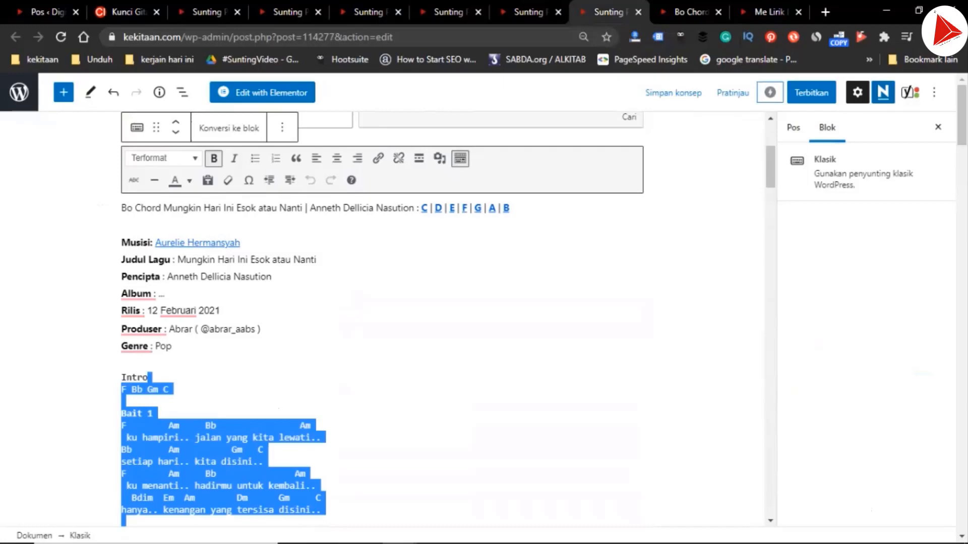
# Copy the song page's selected B-key version over the B draft's old chords and lyrics, and remove all its chord links
pyautogui.click(126, 12)
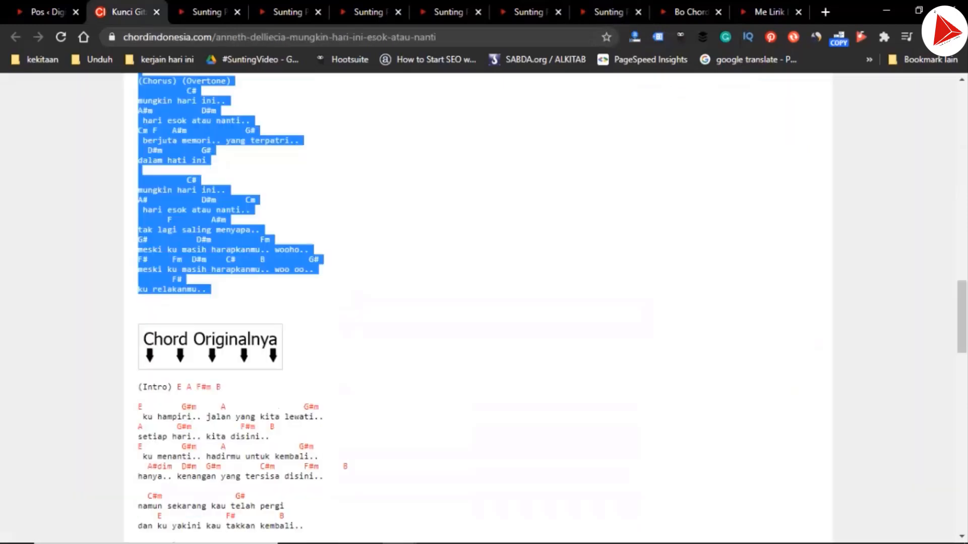
pyautogui.click(609, 12)
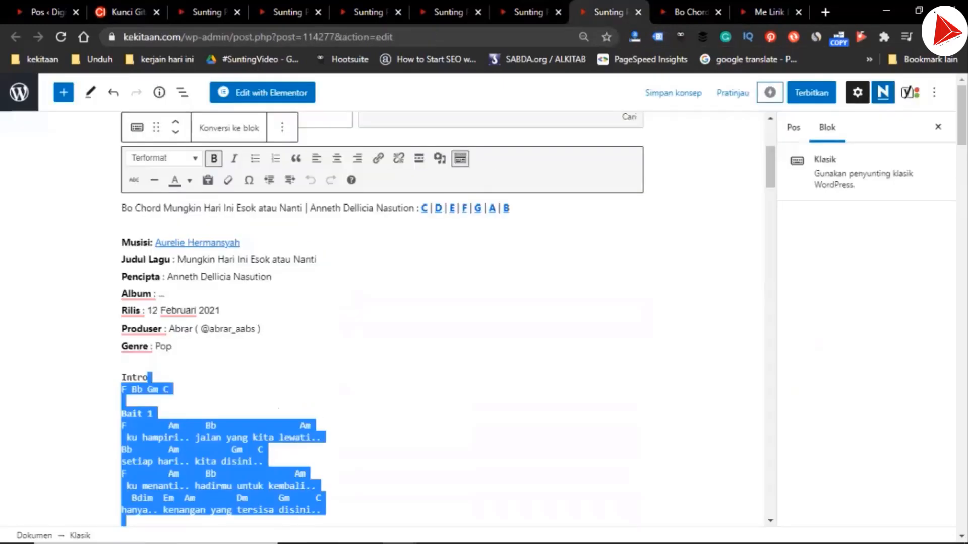
pyautogui.hotkey('ctrl', 'v')
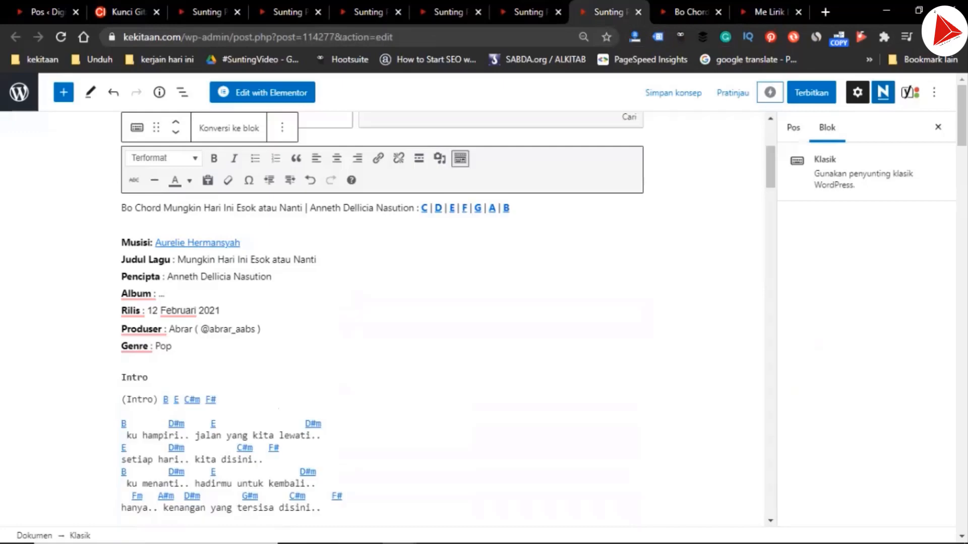
pyautogui.keyDown('shift'); pyautogui.click(148, 377); pyautogui.keyUp('shift')
pyautogui.click(399, 158)
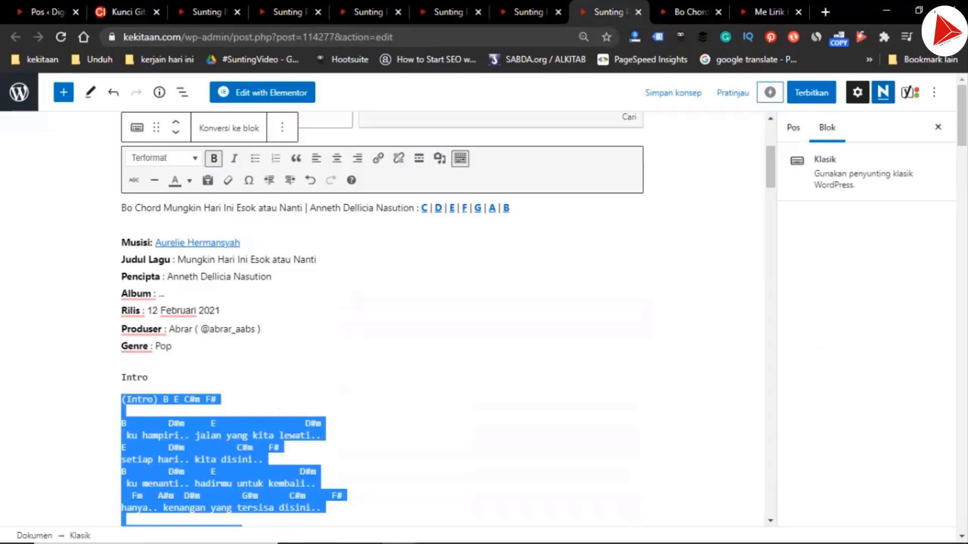
# Delete the duplicate "(Intro)" label in the B draft and place "B E C#m F#" directly under the Intro heading
pyautogui.click(148, 378)
pyautogui.press('Right')
pyautogui.hotkey('ctrl', 'shift', 'Right')
pyautogui.hotkey('ctrl', 'shift', 'Right')
pyautogui.hotkey('ctrl', 'shift', 'Right')
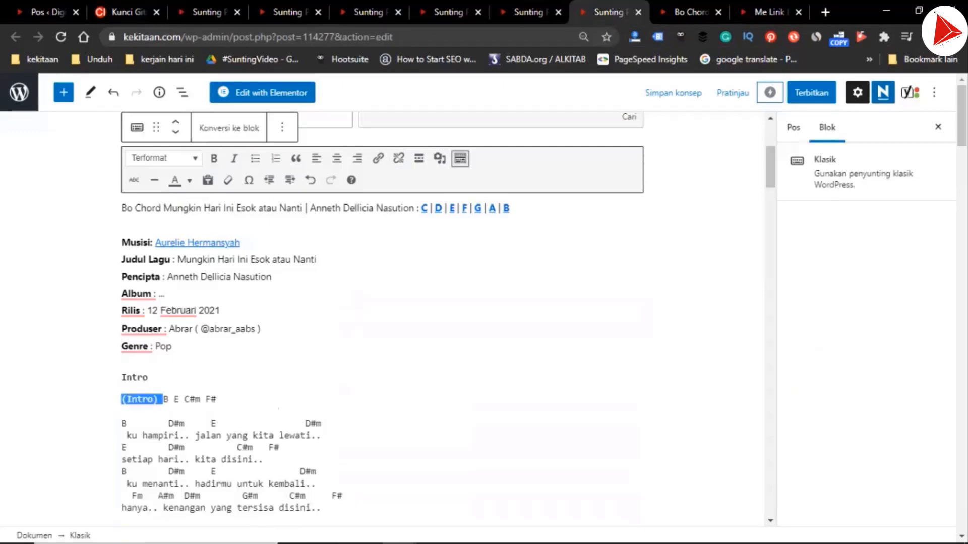
pyautogui.press('BackSpace')
pyautogui.press('BackSpace')
pyautogui.press('Return')
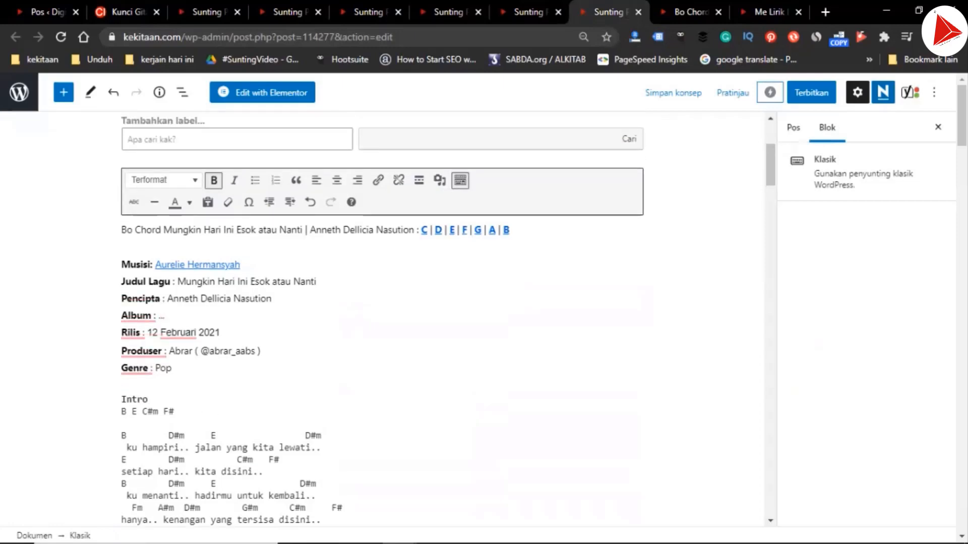
# In the C draft, select and copy the "Bait 1" heading above the first verse
pyautogui.click(207, 11)
pyautogui.scroll(10, 383, 322)
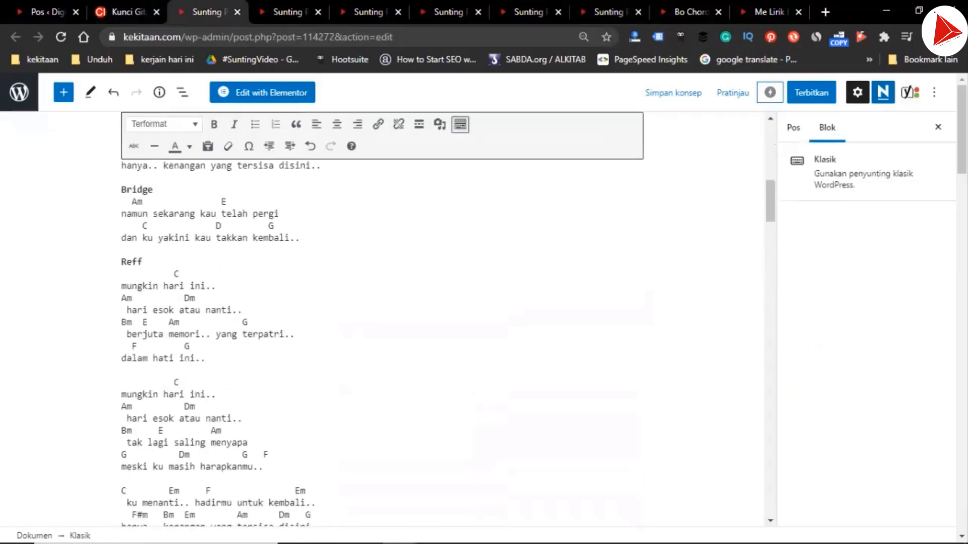
pyautogui.scroll(-2, 383, 323)
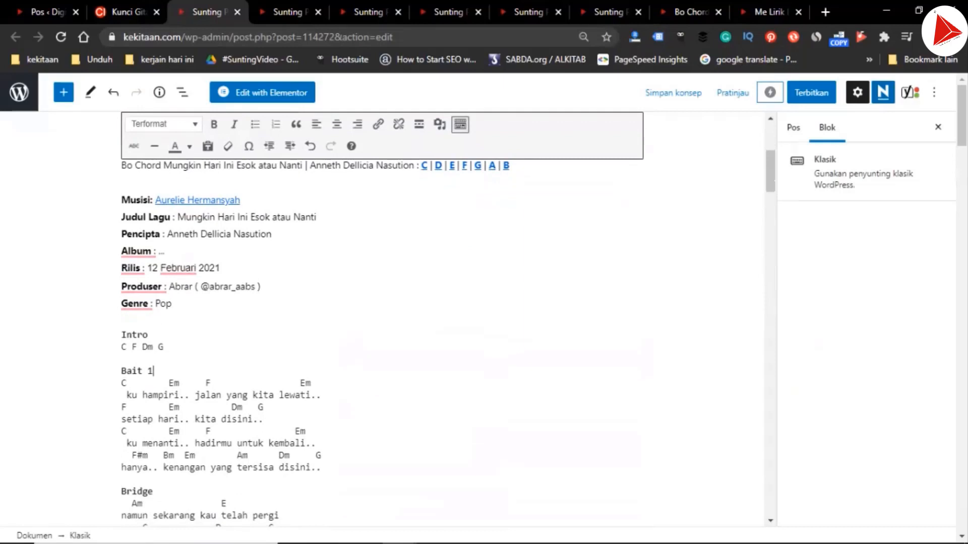
pyautogui.hotkey('shift', 'Home')
pyautogui.hotkey('ctrl', 'c')
# Insert the copied "Bait 1" heading between the intro chords "D G Em A" and the first verse in the D draft
pyautogui.hotkey('ctrl', 'Tab')
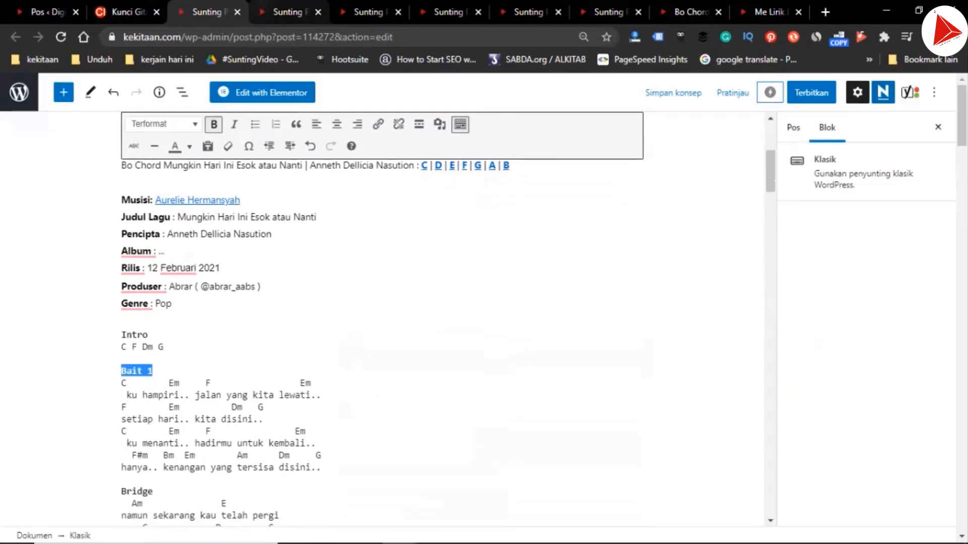
pyautogui.press('Down')
pyautogui.press('Down')
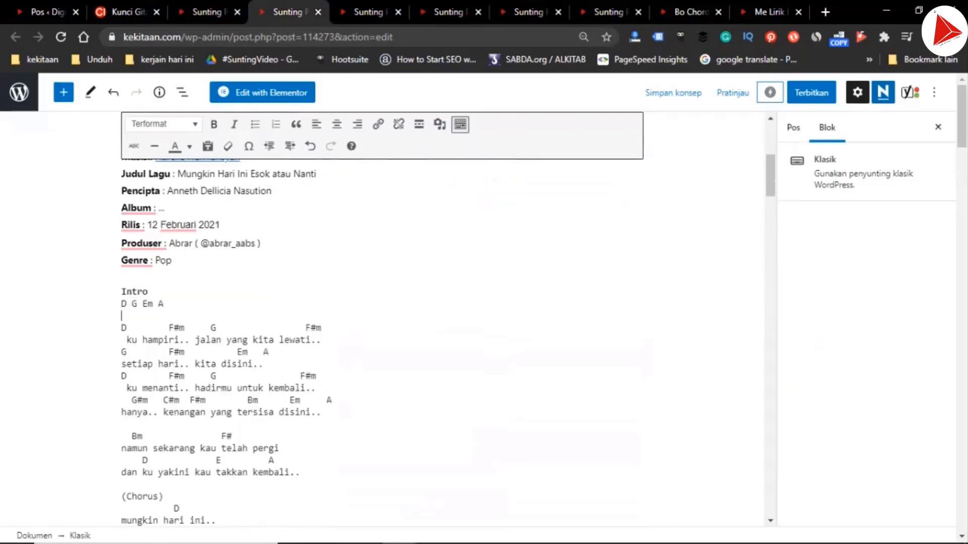
pyautogui.press('Return')
pyautogui.hotkey('ctrl', 'v')
# Insert the "Bait 1" heading between the intro chords and the first verse in the E, G and A drafts
pyautogui.hotkey('ctrl', 'Tab')
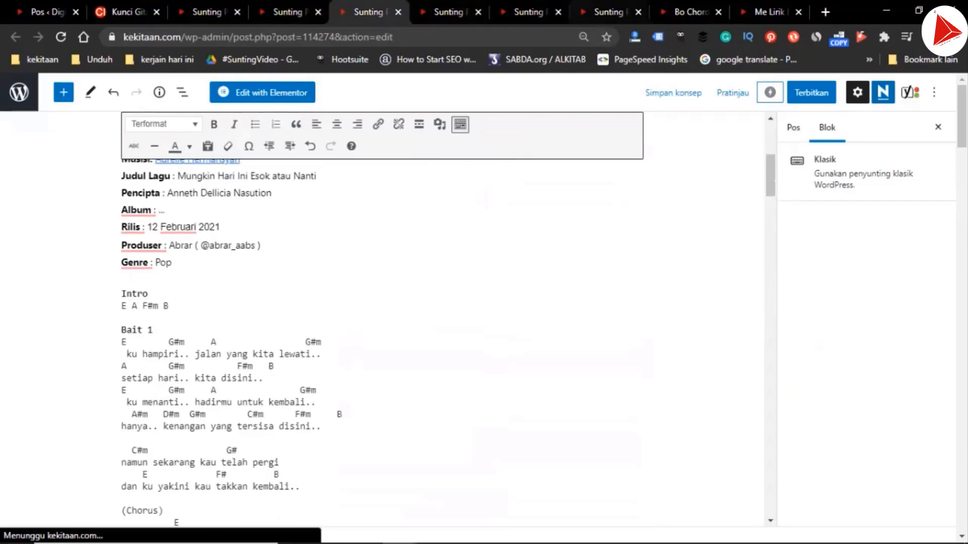
pyautogui.hotkey('ctrl', 'Tab')
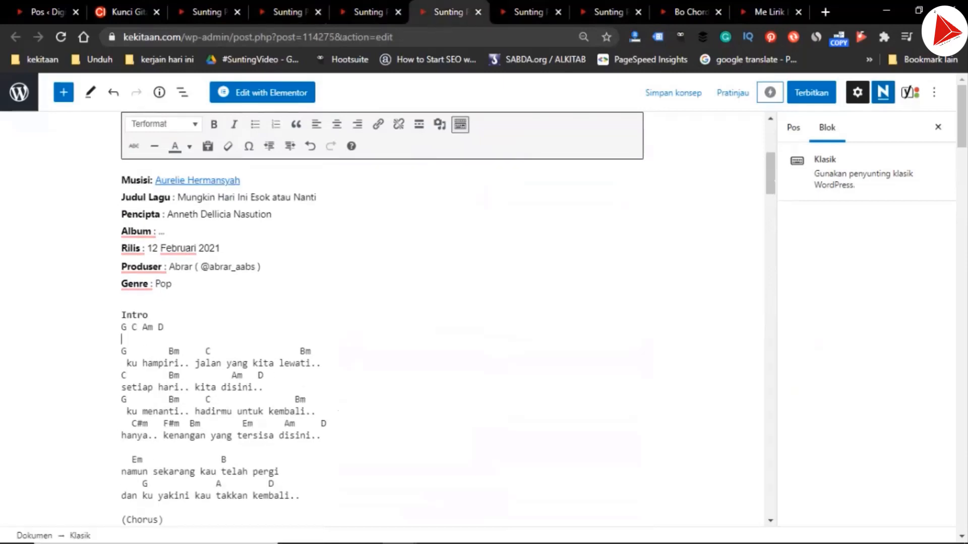
pyautogui.hotkey('ctrl', 'Tab')
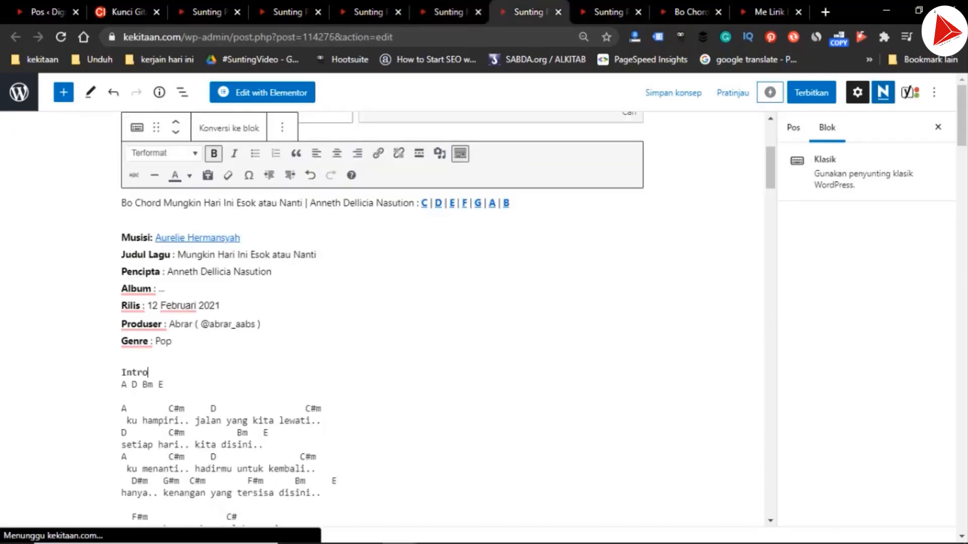
pyautogui.press('Down')
pyautogui.press('Down')
pyautogui.press('Return')
pyautogui.write('Bait 1')
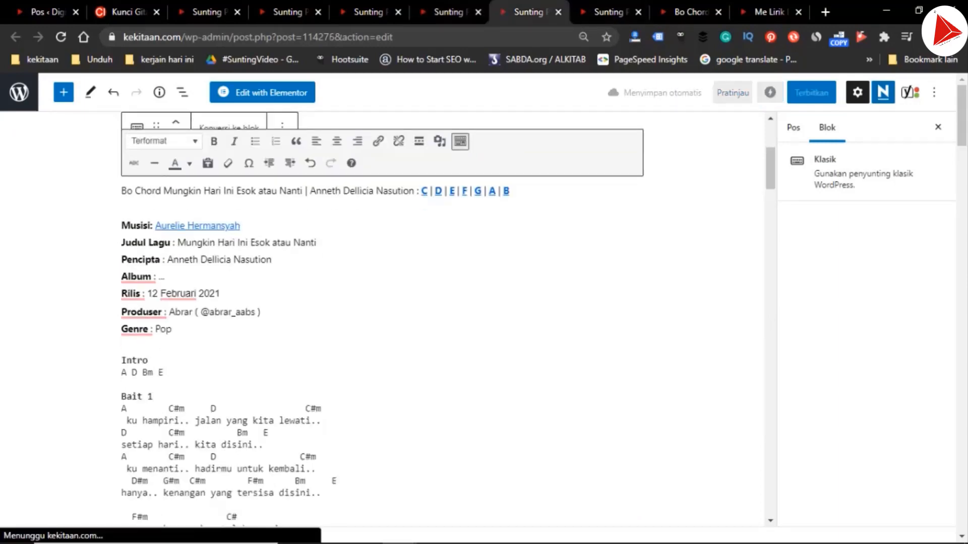
# In the B draft, add the "Bait 1" heading between the intro chords "B E C#m F#" and the first verse
pyautogui.hotkey('ctrl', 'Tab')
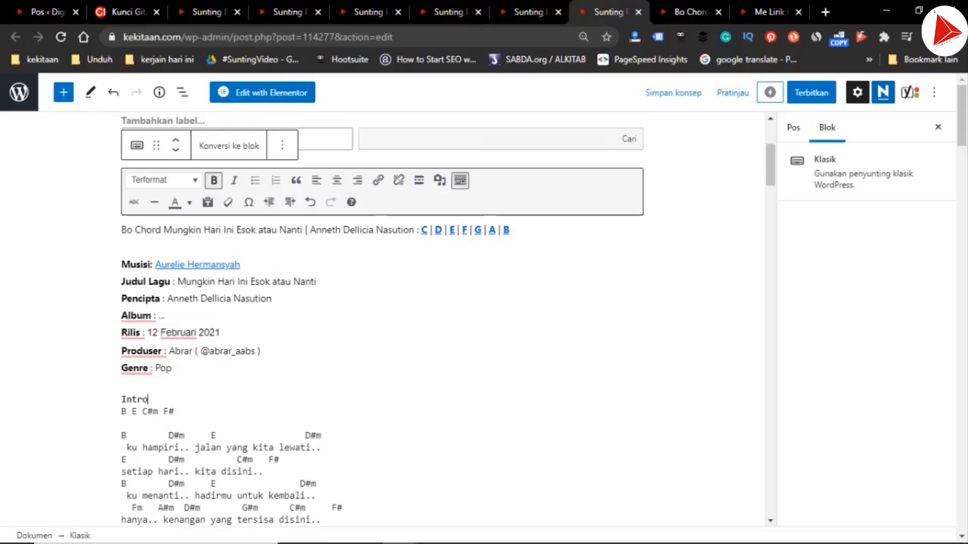
pyautogui.press('Down')
pyautogui.press('Down')
pyautogui.press('Return')
pyautogui.write('Bait 1')
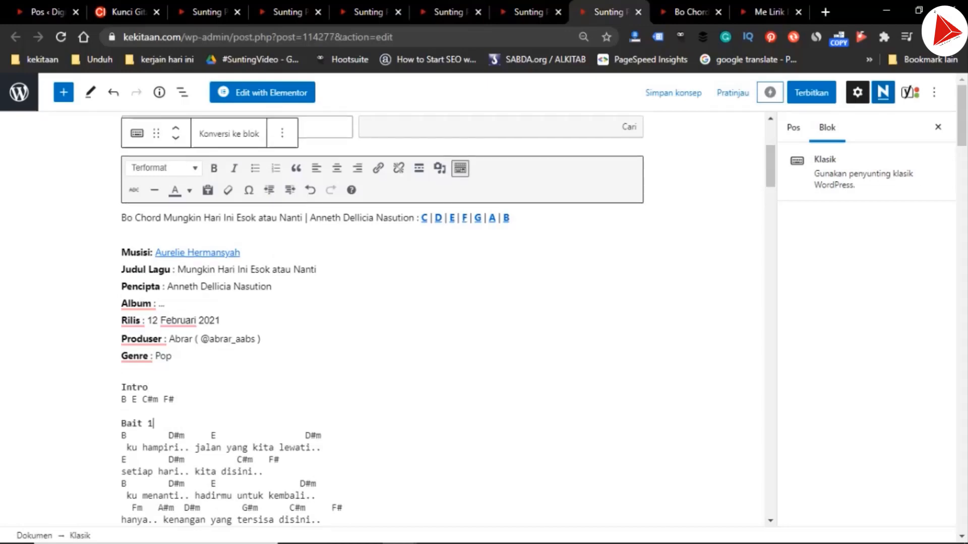
# Copy the "Bridge" heading from the C draft and insert it above the first "namun sekarang kau telah pergi" section in the D draft
pyautogui.hotkey('ctrl', '3')
pyautogui.scroll(-3, 382, 317)
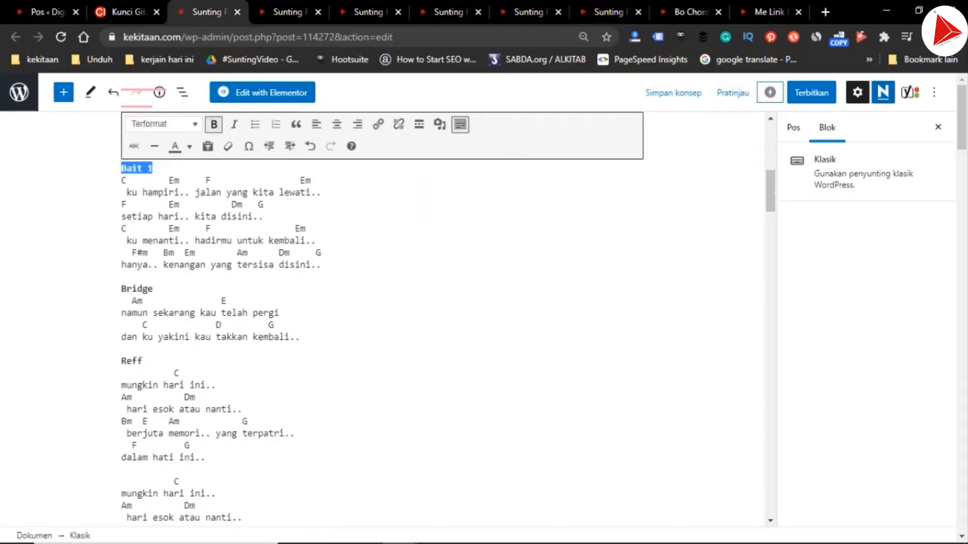
pyautogui.moveTo(152, 289); pyautogui.dragTo(121, 289)
pyautogui.hotkey('ctrl', 'c')
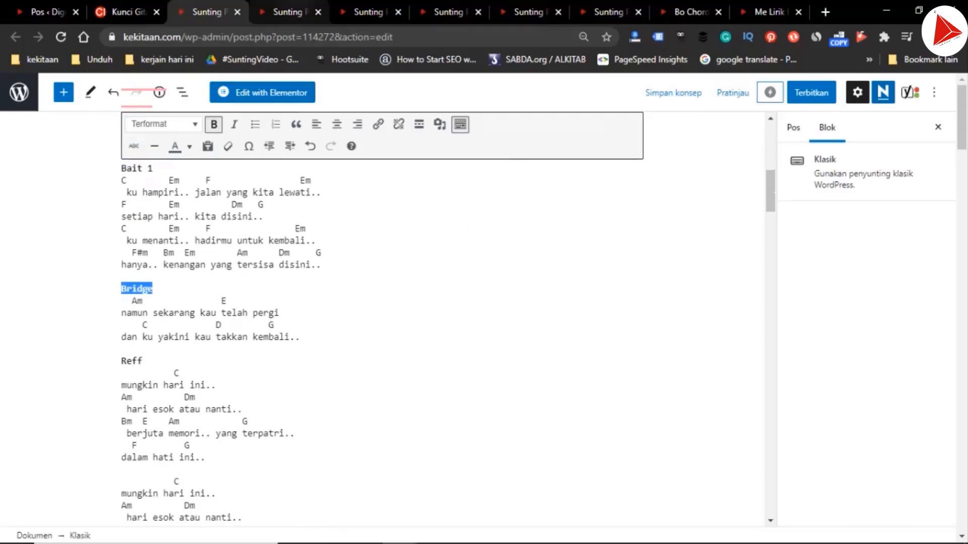
pyautogui.hotkey('ctrl', '4')
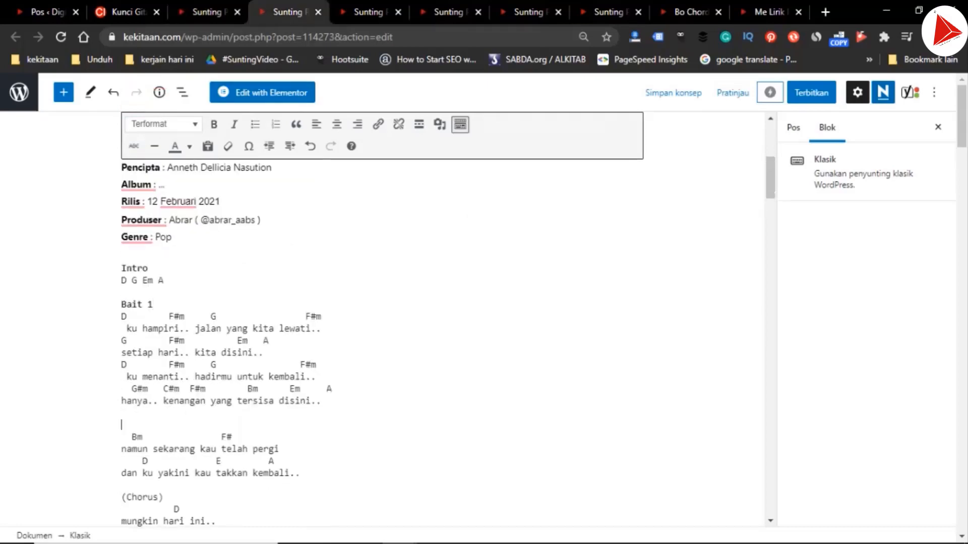
pyautogui.hotkey('ctrl', 'v')
# Insert the copied "Bridge" heading above the first "namun sekarang kau telah pergi" section in the E and G drafts
pyautogui.hotkey('ctrl', '5')
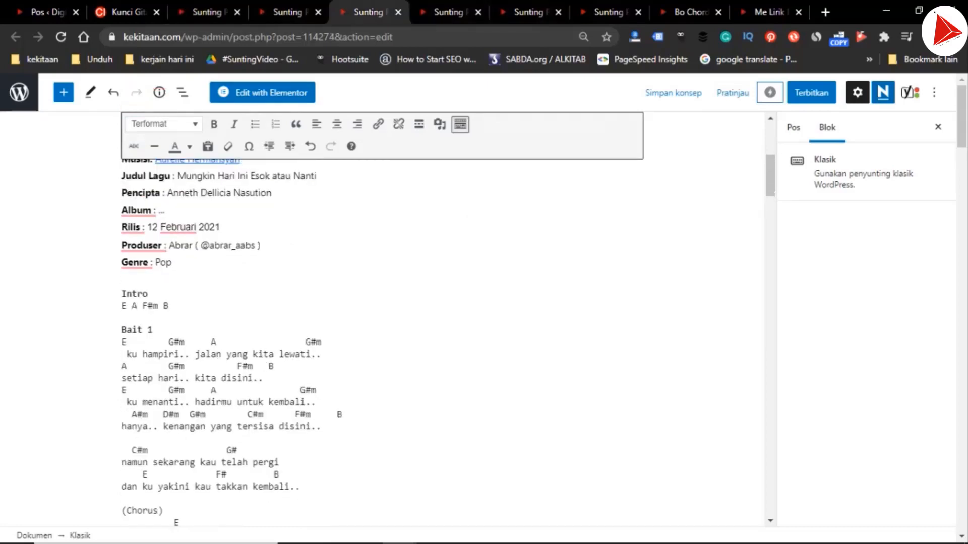
pyautogui.click(132, 439)
pyautogui.press('Return')
pyautogui.hotkey('ctrl', 'v')
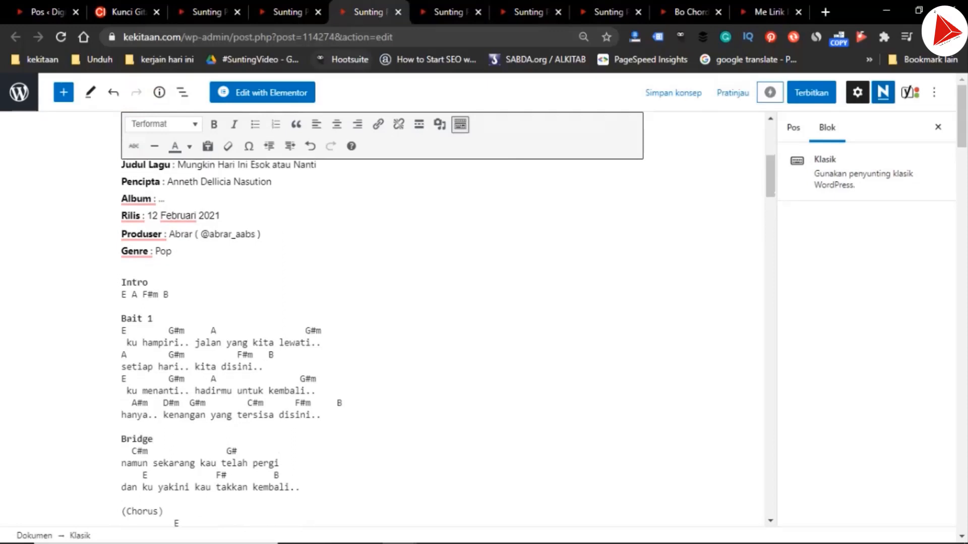
pyautogui.click(446, 12)
pyautogui.click(132, 448)
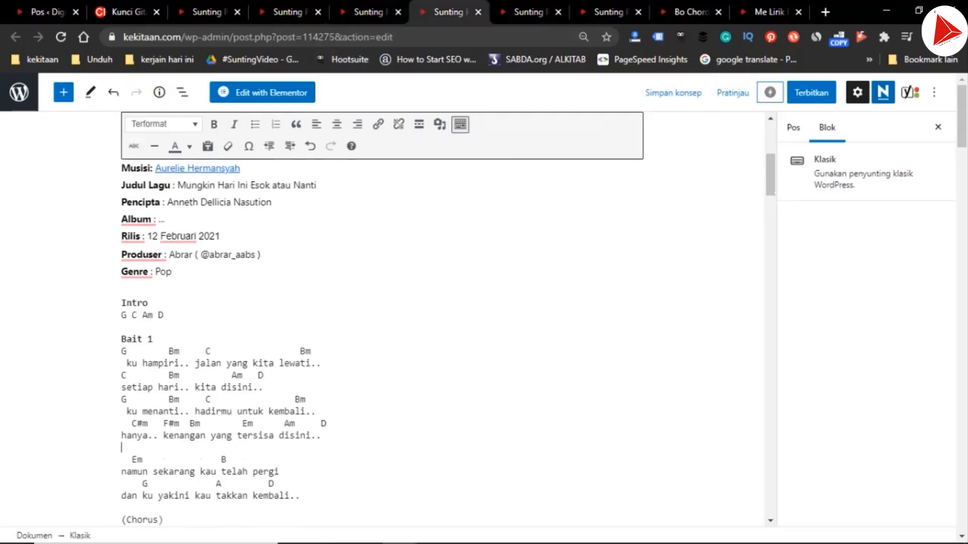
pyautogui.press('Return')
pyautogui.hotkey('ctrl', 'v')
# In the A draft, insert the copied "Bridge" heading above the first "namun sekarang kau telah pergi" section
pyautogui.hotkey('ctrl', '7')
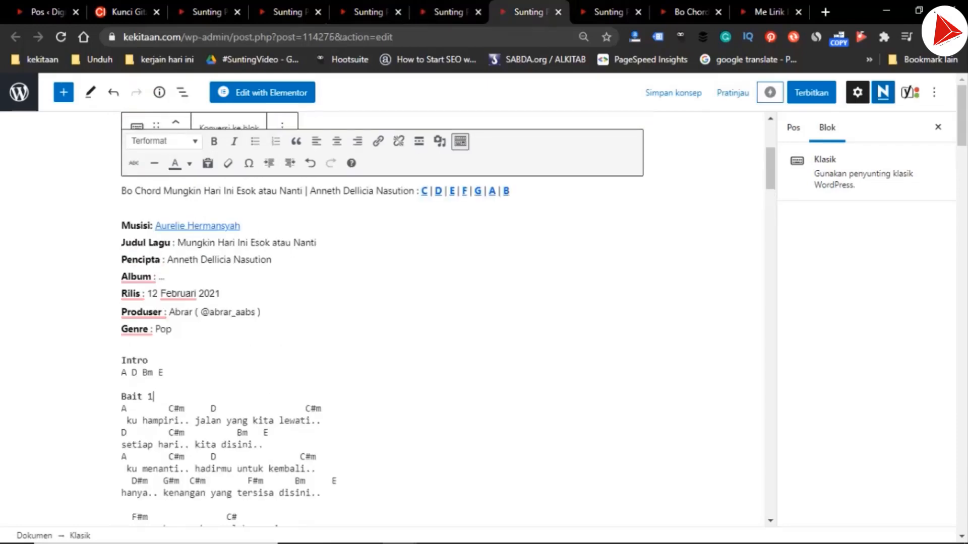
pyautogui.scroll(-2, 382, 323)
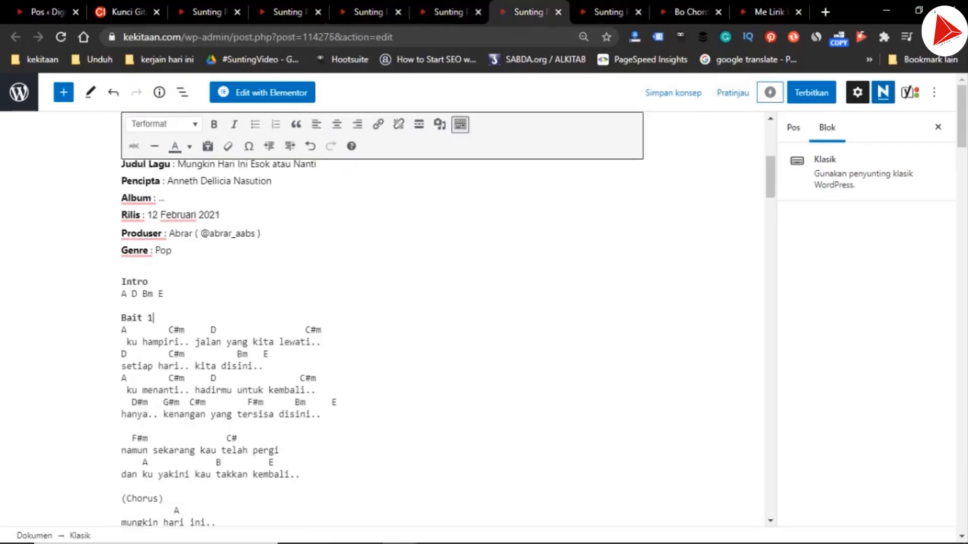
pyautogui.click(132, 426)
pyautogui.press('Return')
pyautogui.hotkey('ctrl', 'v')
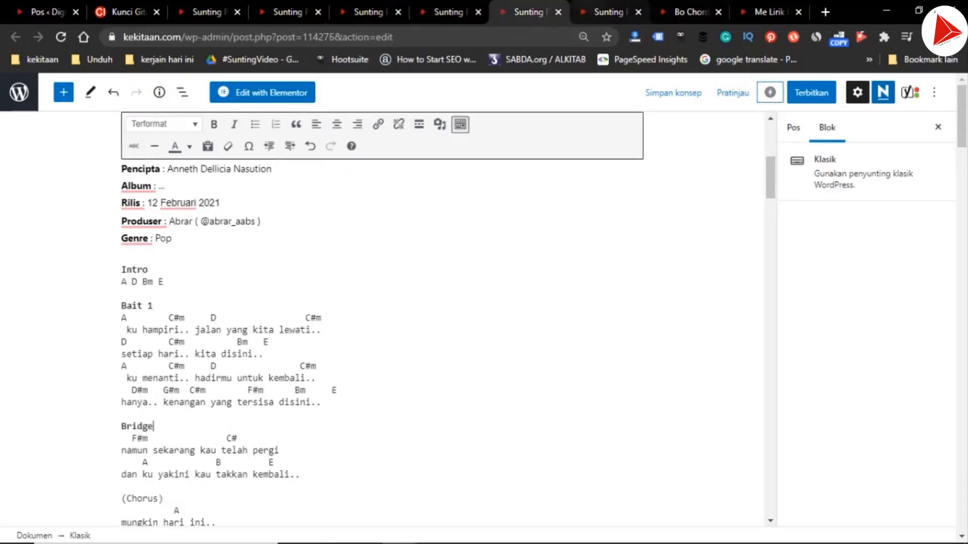
# Insert the copied "Bridge" heading above both "namun sekarang kau telah pergi" sections in the B draft
pyautogui.hotkey('ctrl', 'Tab')
pyautogui.scroll(-6, 382, 323)
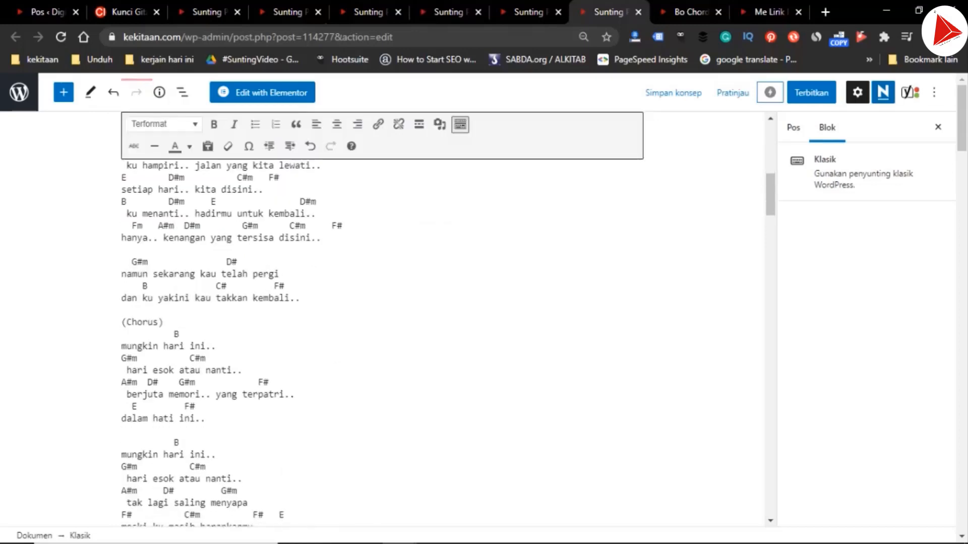
pyautogui.click(122, 250)
pyautogui.press('Return')
pyautogui.hotkey('ctrl', 'v')
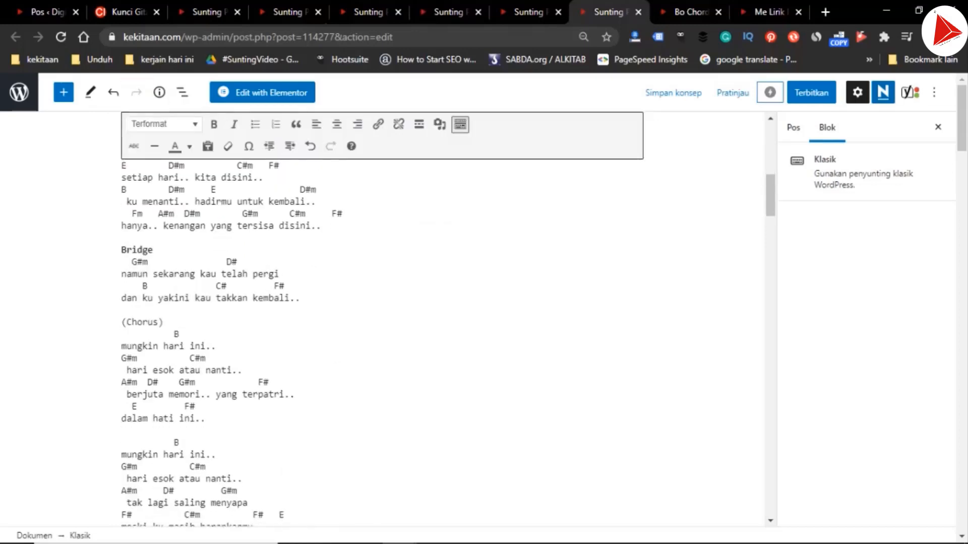
pyautogui.scroll(-4, 382, 322)
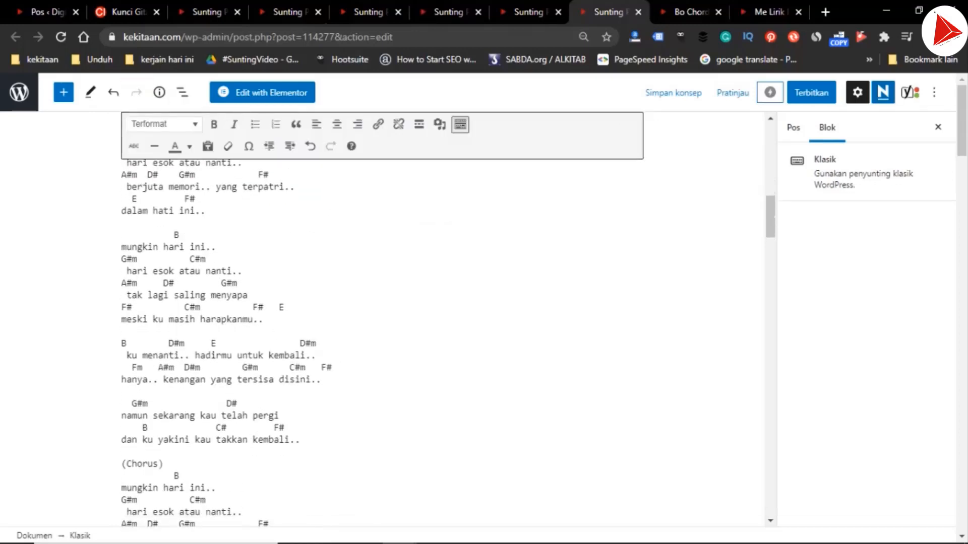
pyautogui.press('Return')
pyautogui.hotkey('ctrl', 'v')
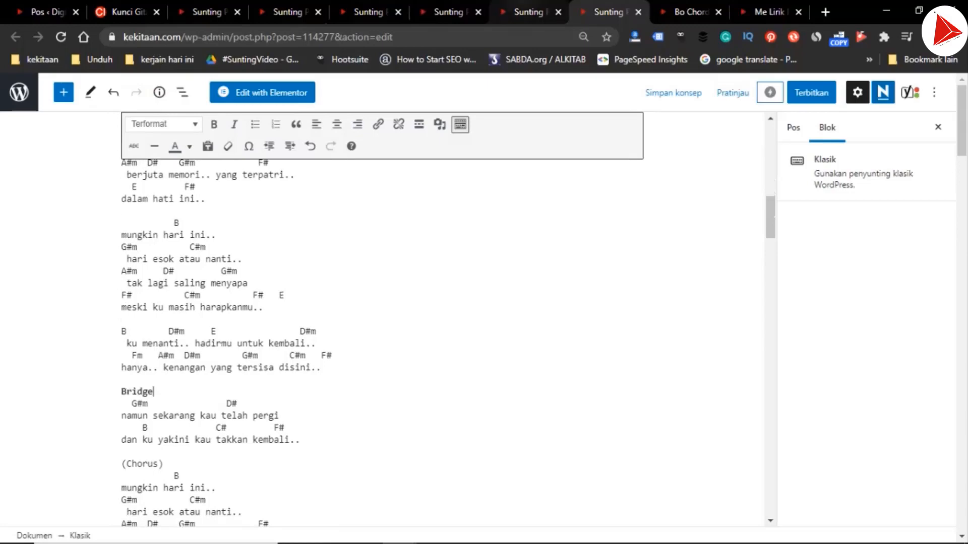
# In the A draft, insert the "Bridge" heading above the second "namun sekarang kau telah pergi" section
pyautogui.hotkey('ctrl', 'pageup')
pyautogui.scroll(-15, 382, 322)
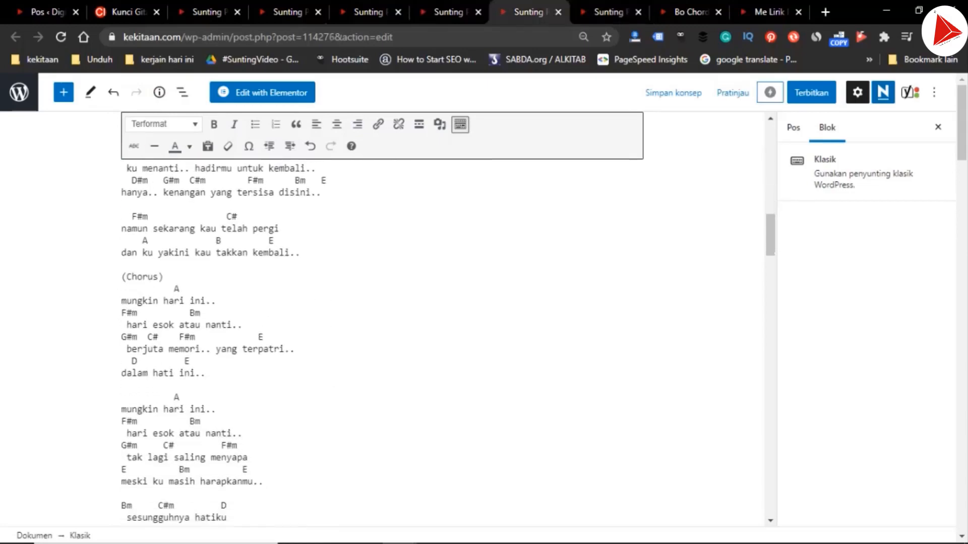
pyautogui.press('Return')
pyautogui.hotkey('ctrl', 'v')
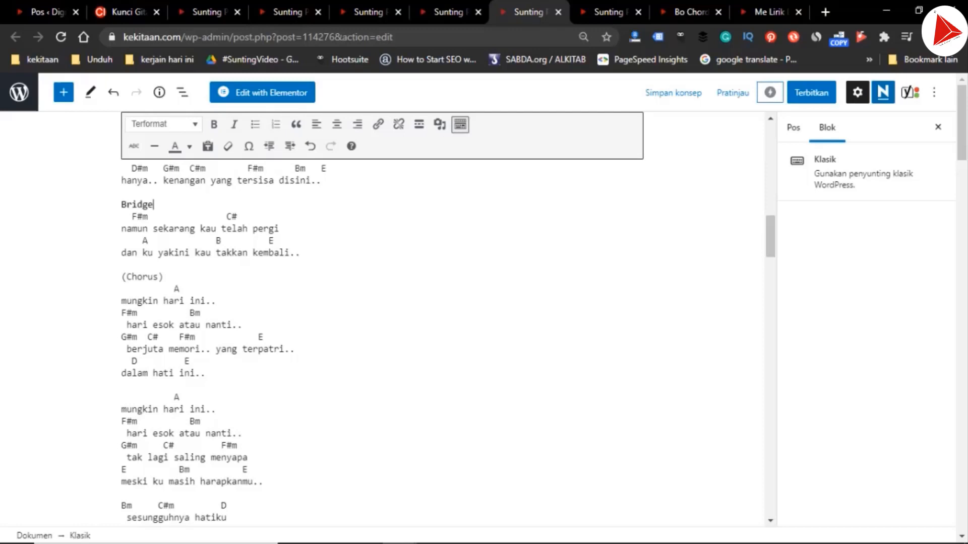
# Insert the "Bridge" heading above the second "namun sekarang kau telah pergi" section in the G, E and D drafts, and return to the C draft
pyautogui.hotkey('ctrl', 'pageup')
pyautogui.scroll(-5, 383, 323)
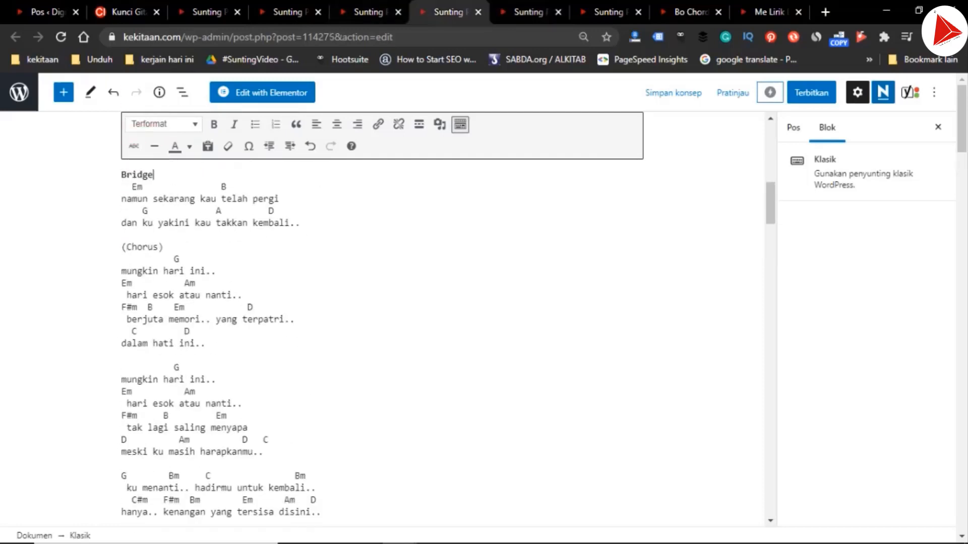
pyautogui.hotkey('ctrl', 'pageup')
pyautogui.hotkey('ctrl', 'pageup')
pyautogui.hotkey('ctrl', 'pageup')
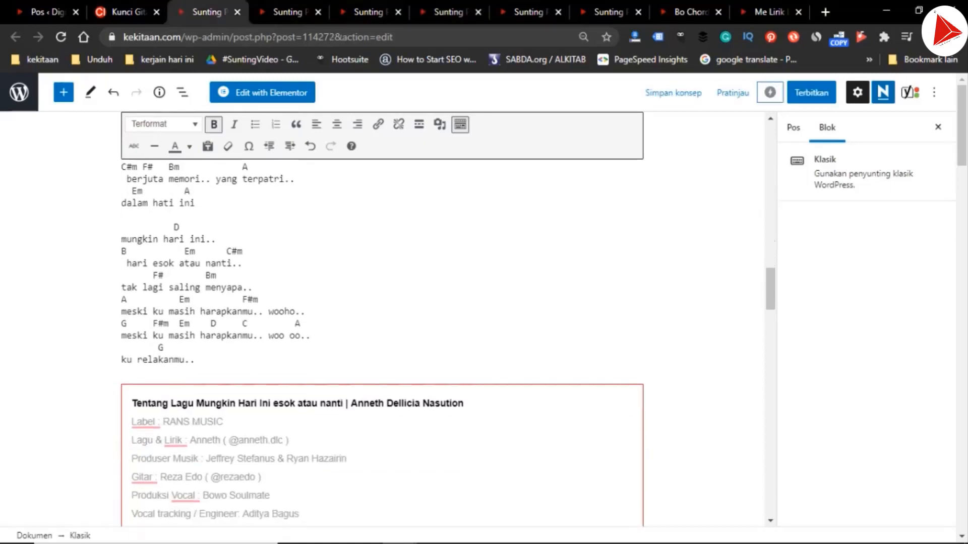
# Copy the "Reff" heading from the C draft over the two "(Chorus)" labels that follow the Bridge sections in the D draft
pyautogui.scroll(6, 382, 323)
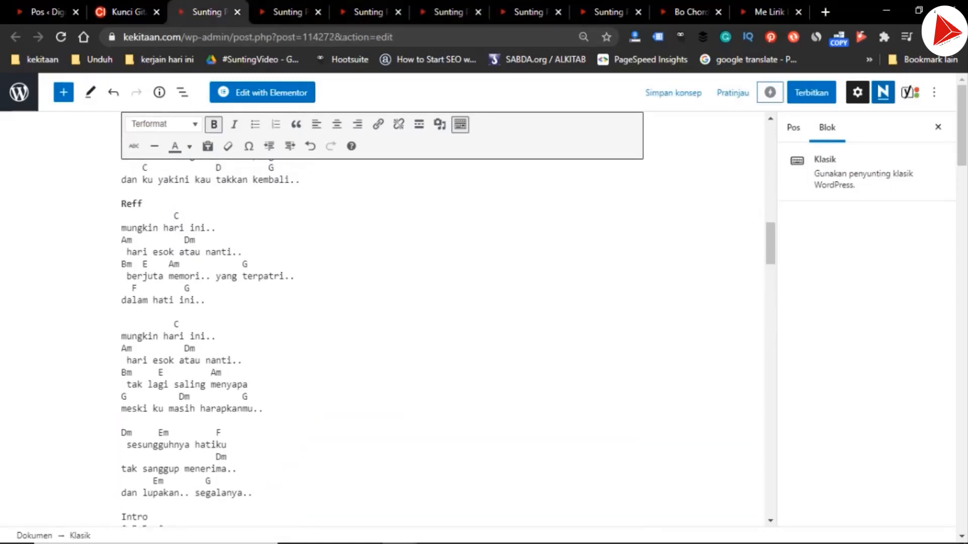
pyautogui.moveTo(143, 347); pyautogui.dragTo(121, 348)
pyautogui.hotkey('ctrl', 'c')
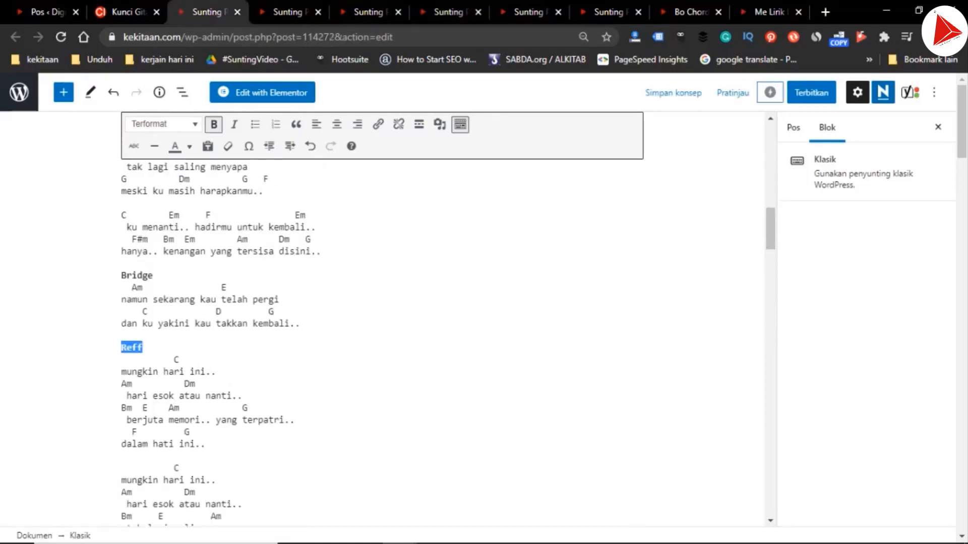
pyautogui.hotkey('ctrl', 'Tab')
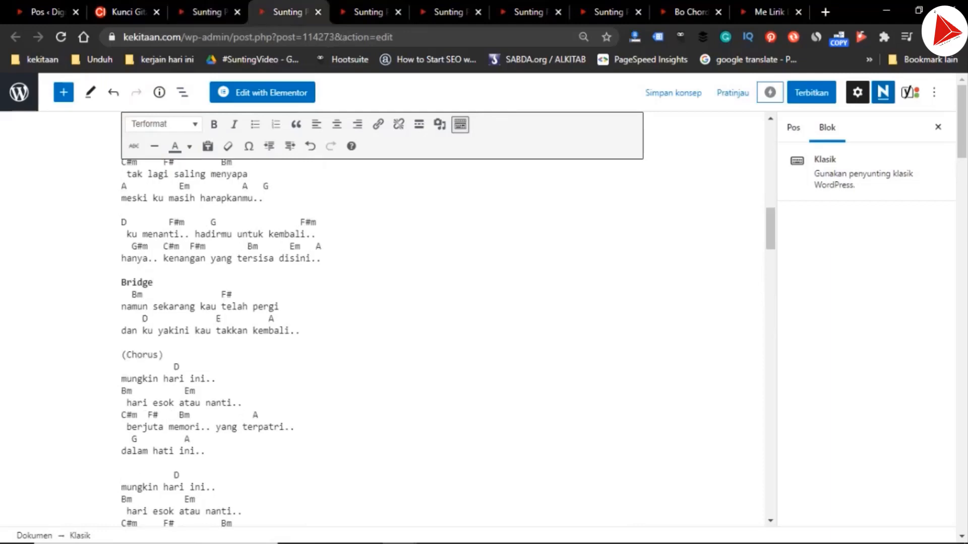
pyautogui.moveTo(163, 355); pyautogui.dragTo(120, 354)
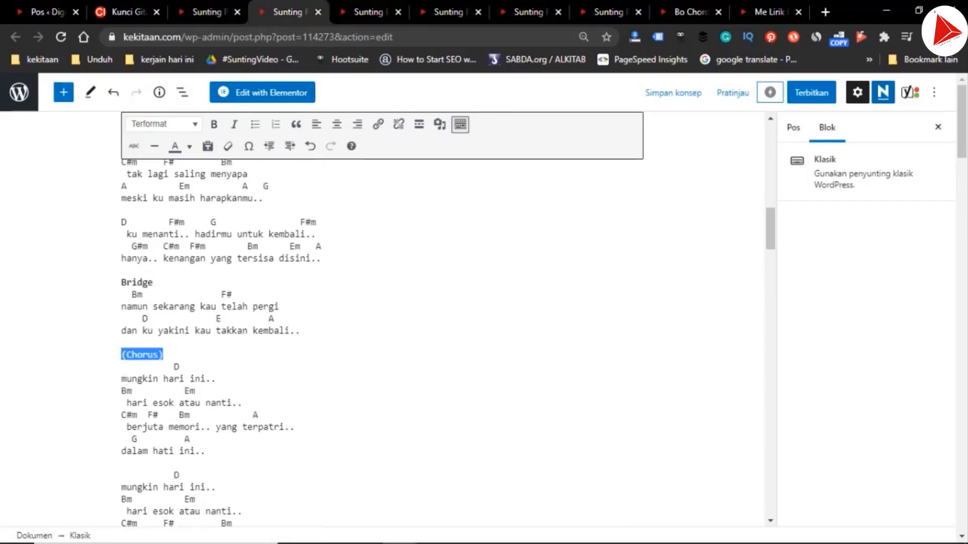
pyautogui.hotkey('ctrl', 'v')
pyautogui.scroll(4, 121, 355)
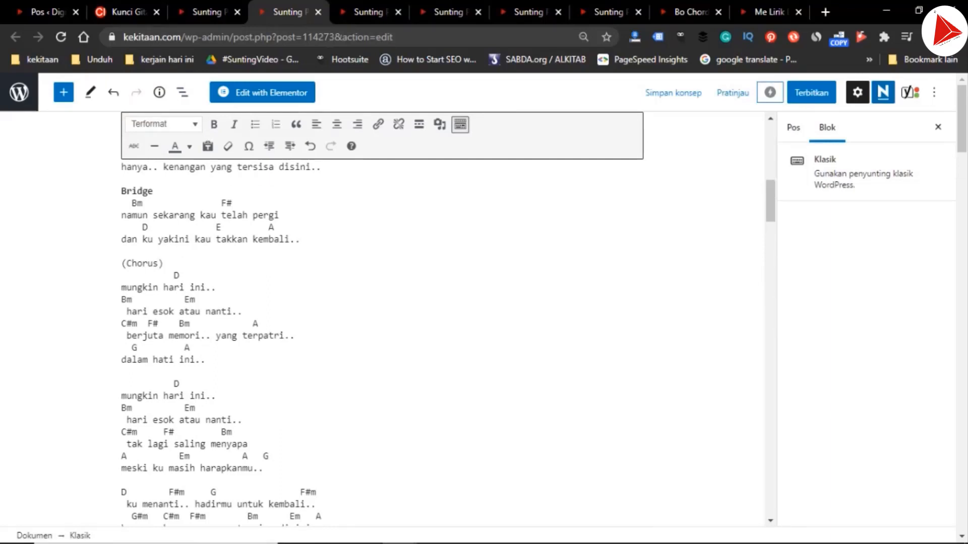
pyautogui.moveTo(163, 263); pyautogui.dragTo(121, 263)
pyautogui.hotkey('ctrl', 'v')
# In the D draft's last chorus label, replace "(Chorus)" with "Reff" and make the word "Overtone" bold
pyautogui.scroll(-10, 353, 318)
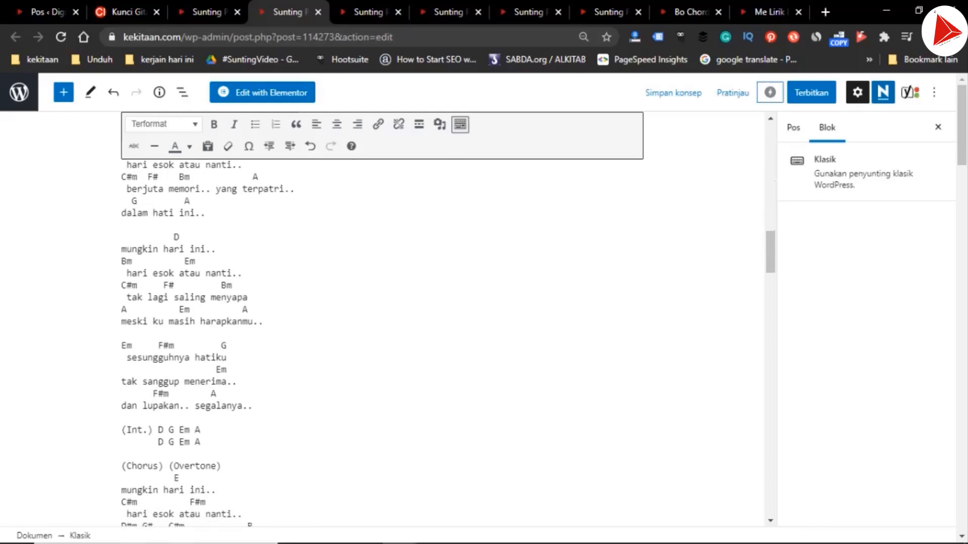
pyautogui.moveTo(163, 466); pyautogui.dragTo(195, 466)
pyautogui.hotkey('ctrl', 'v')
pyautogui.hotkey('ctrl', 'b')
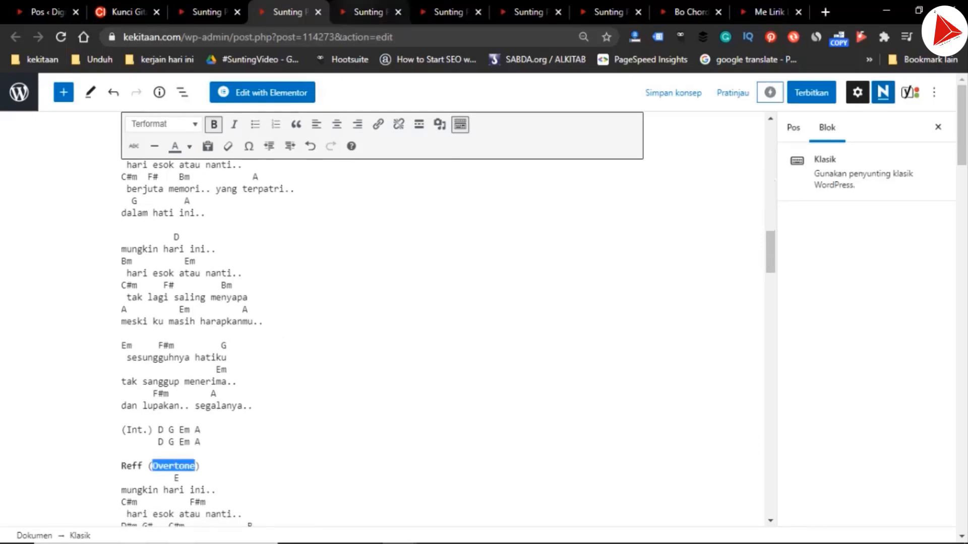
# In the E draft, replace the two "(Chorus)" labels that follow the Bridge sections with the bold "Reff" heading
pyautogui.click(370, 11)
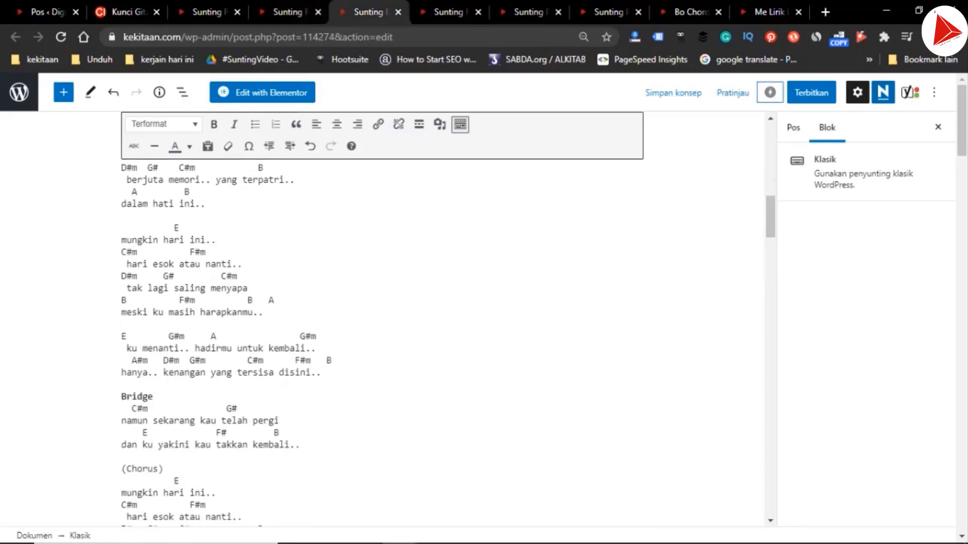
pyautogui.hotkey('ctrl', 'shift', 'Tab')
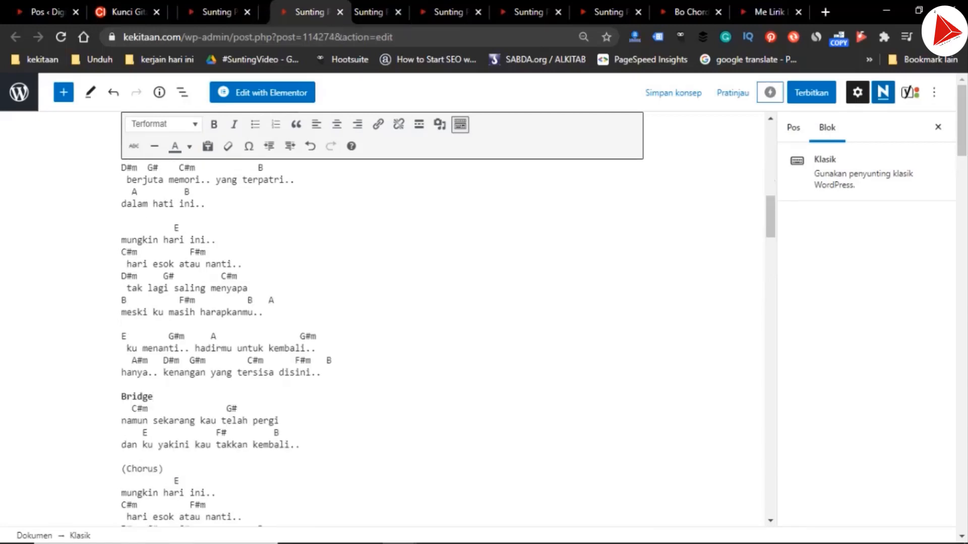
pyautogui.scroll(1, 382, 343)
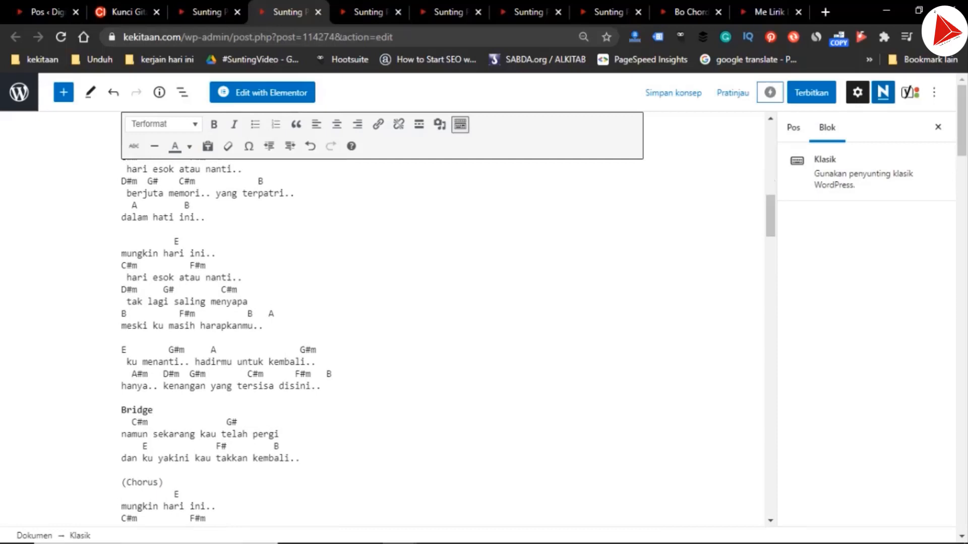
pyautogui.moveTo(163, 482); pyautogui.dragTo(121, 483)
pyautogui.hotkey('ctrl', 'v')
pyautogui.scroll(5, 382, 343)
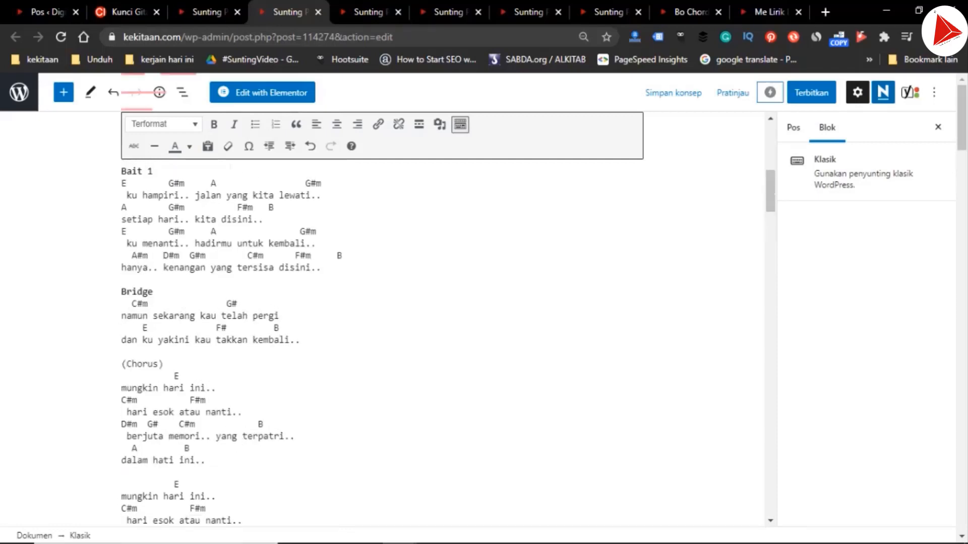
pyautogui.moveTo(164, 364); pyautogui.dragTo(121, 364)
pyautogui.hotkey('ctrl', 'v')
# In the E draft's last chorus label, the one marked "(Overtone)", replace "(Chorus)" with "Reff"
pyautogui.scroll(-1, 382, 343)
pyautogui.scroll(-7, 382, 342)
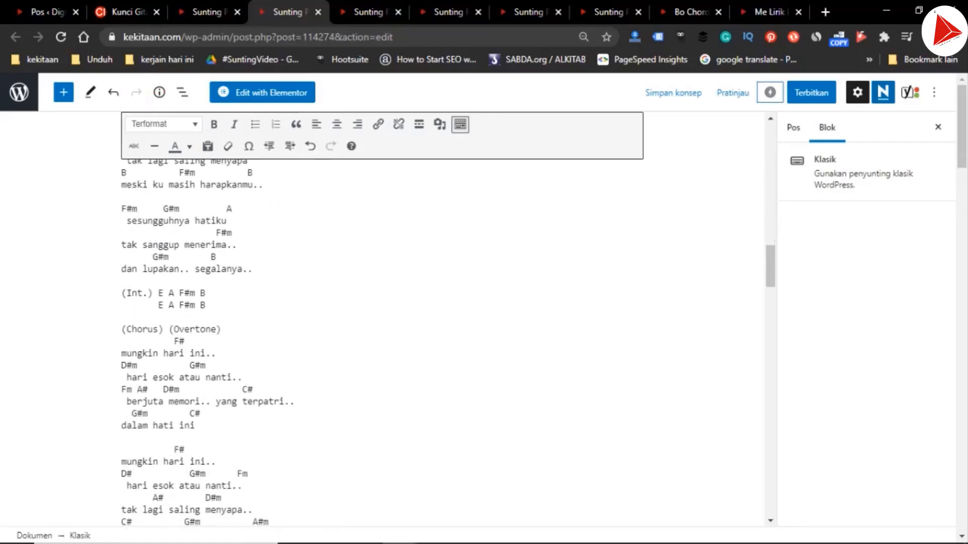
pyautogui.moveTo(163, 329); pyautogui.dragTo(196, 329)
pyautogui.hotkey('ctrl', 'v')
# In the G draft, replace both "(Chorus)" labels that follow the Bridge sections with the bold "Reff" heading
pyautogui.click(365, 11)
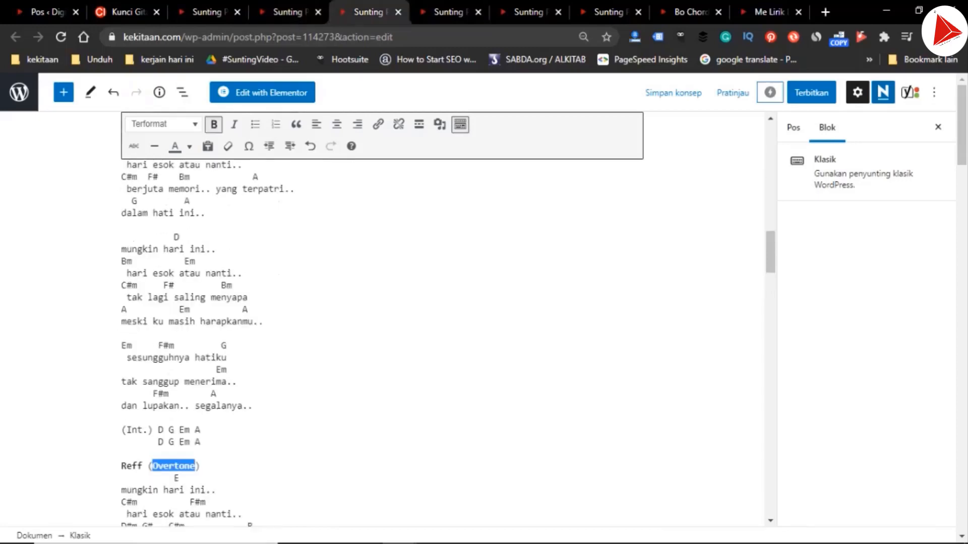
pyautogui.scroll(4, 382, 343)
pyautogui.click(450, 11)
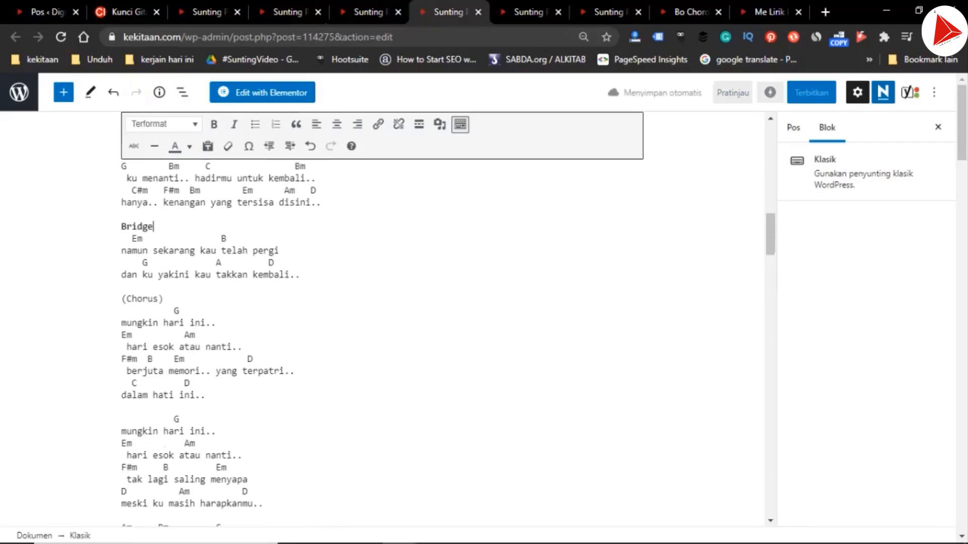
pyautogui.moveTo(163, 299); pyautogui.dragTo(121, 298)
pyautogui.hotkey('ctrl', 'v')
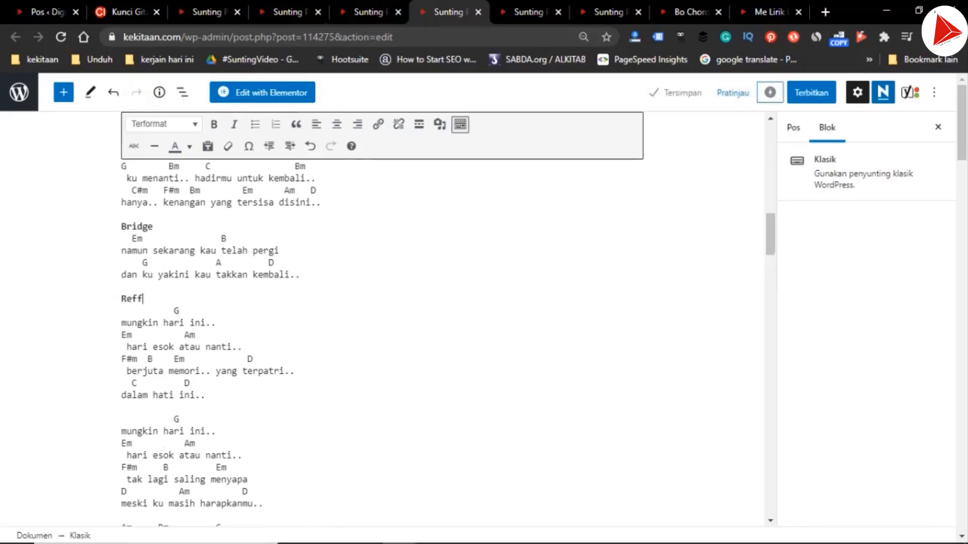
pyautogui.scroll(-5, 382, 342)
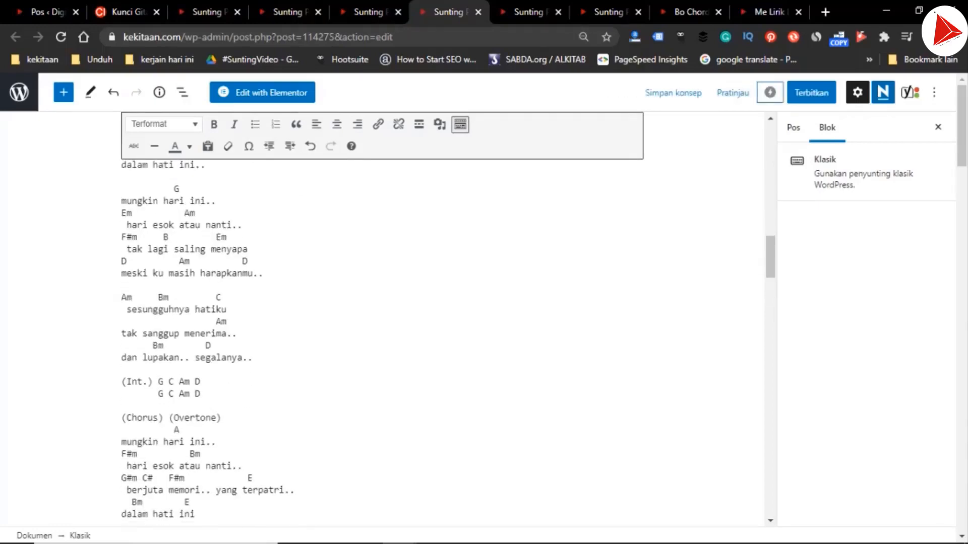
pyautogui.scroll(6, 382, 343)
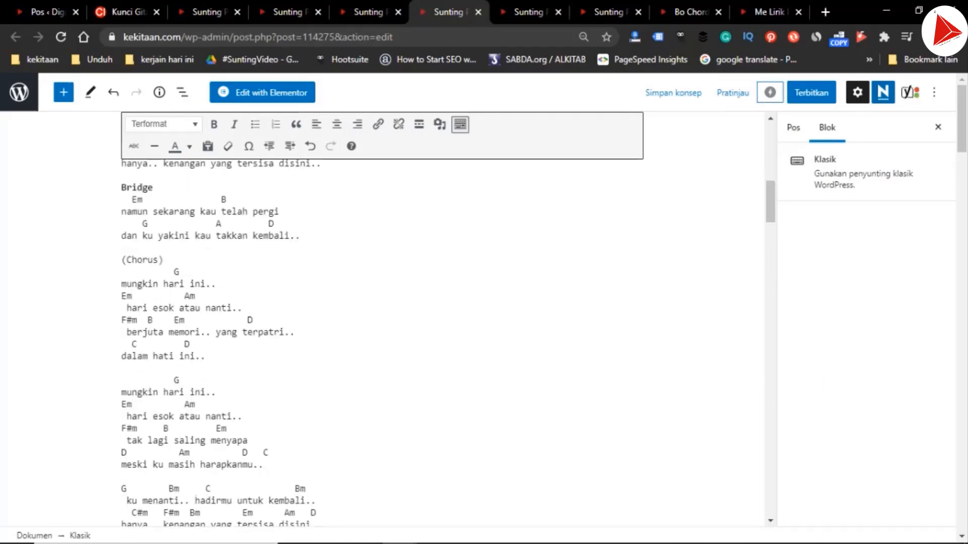
pyautogui.moveTo(163, 259); pyautogui.dragTo(121, 259)
pyautogui.hotkey('ctrl', 'v')
# In the G draft's last chorus label, replace "(Chorus)" with "Reff" and make the word "Overtone" bold
pyautogui.scroll(-8, 382, 342)
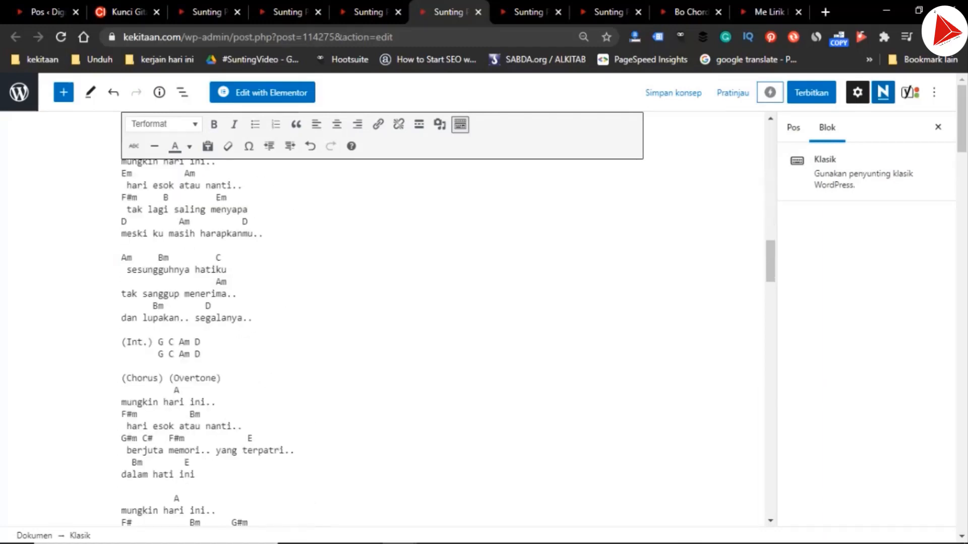
pyautogui.moveTo(164, 310); pyautogui.dragTo(121, 311)
pyautogui.hotkey('ctrl', 'v')
pyautogui.doubleClick(174, 310)
# Change the "(Int.)" label above the G draft's last Reff to a bold "Intro"
pyautogui.press('Up')
pyautogui.press('Up')
pyautogui.press('Up')
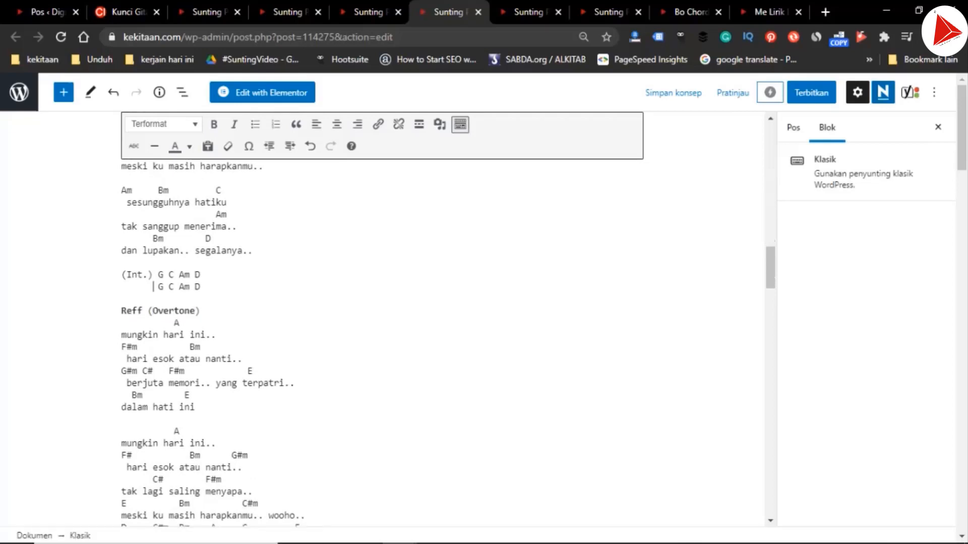
pyautogui.hotkey('shift', 'Left')
pyautogui.hotkey('shift', 'Left')
pyautogui.write('ro')
pyautogui.press('Home')
pyautogui.press('Delete')
pyautogui.hotkey('ctrl', 'shift', 'Right')
pyautogui.hotkey('ctrl', 'b')
pyautogui.press('Right')
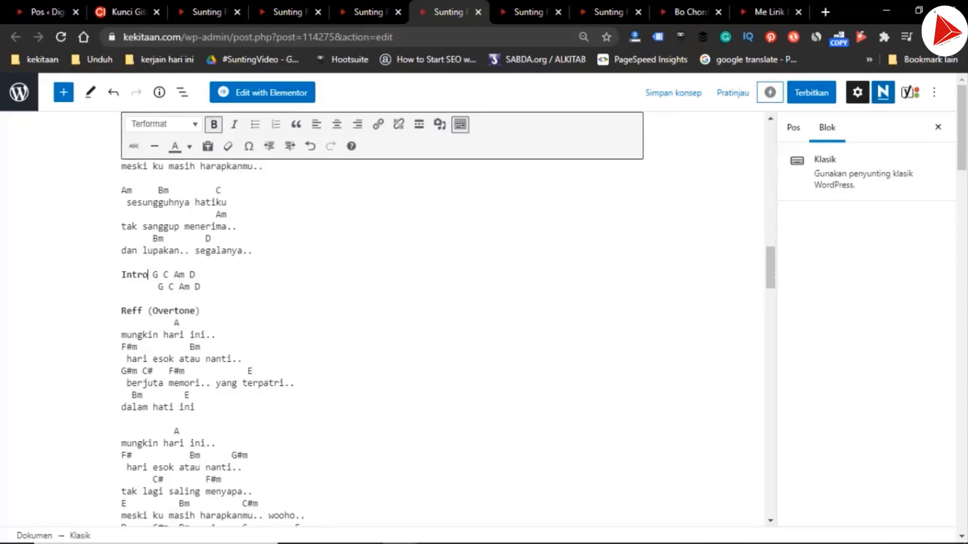
# Put the "G C Am D" chords on their own line below "Intro" and remove the second chord line's indentation
pyautogui.press('Return')
pyautogui.press('Down')
pyautogui.hotkey('ctrl', 'shift', 'Right')
pyautogui.hotkey('shift', 'Left')
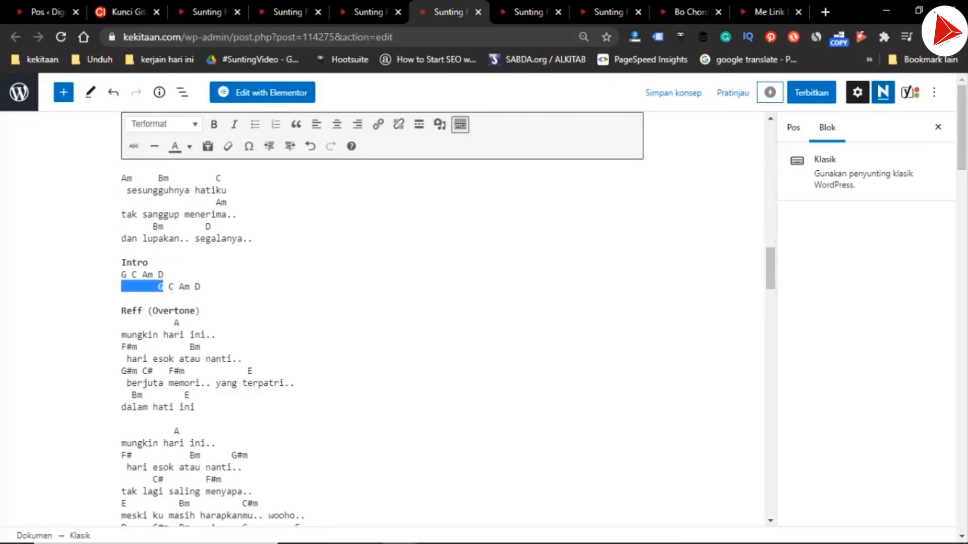
pyautogui.hotkey('shift', 'Left')
pyautogui.press('Delete')
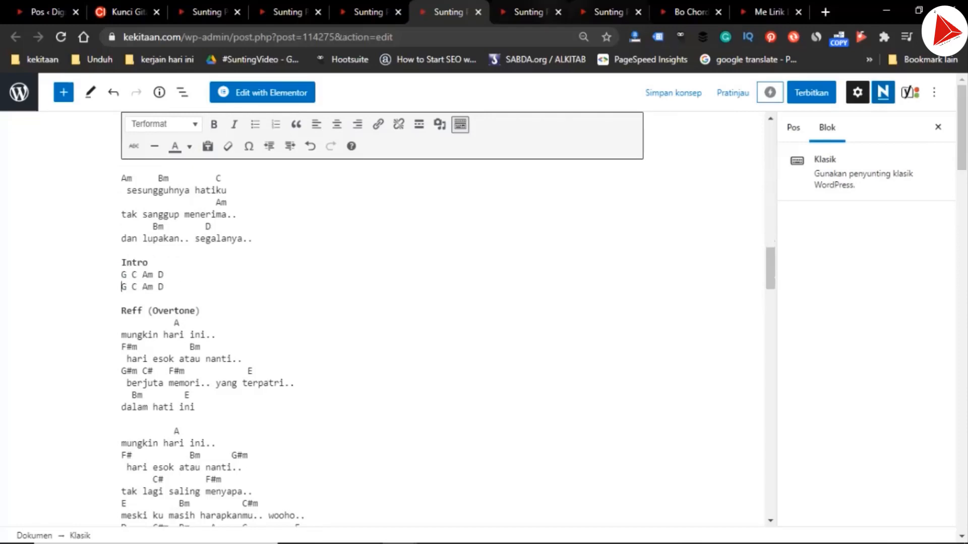
# In the A draft, replace the "(Chorus)" label below the second Bridge section with "Reff", and return to the G draft
pyautogui.hotkey('ctrl', 'Tab')
pyautogui.click(164, 277)
pyautogui.hotkey('ctrl', 'shift', 'Left')
pyautogui.hotkey('ctrl', 'shift', 'Left')
pyautogui.hotkey('ctrl', 'shift', 'Left')
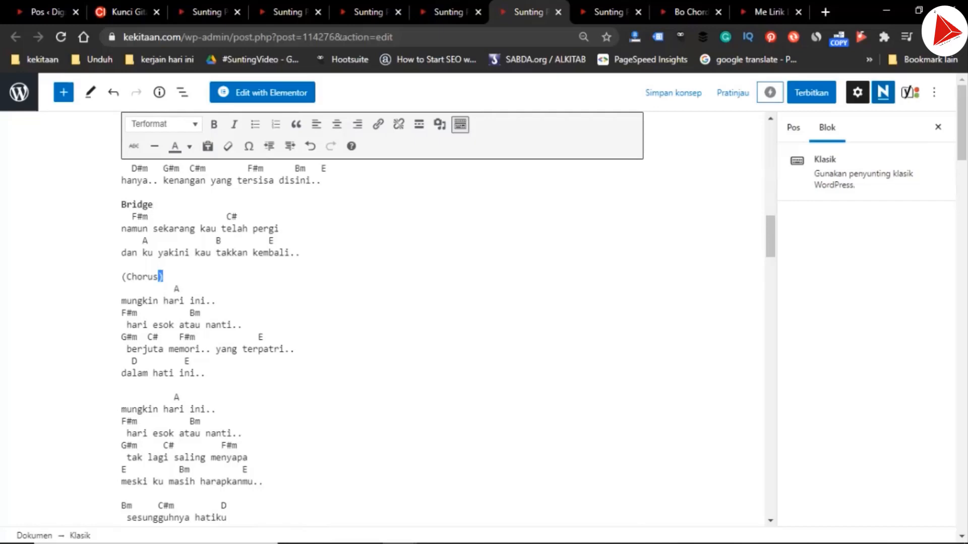
pyautogui.hotkey('ctrl', 'v')
pyautogui.hotkey('ctrl', 'z')
pyautogui.hotkey('ctrl', 'shift', 'Tab')
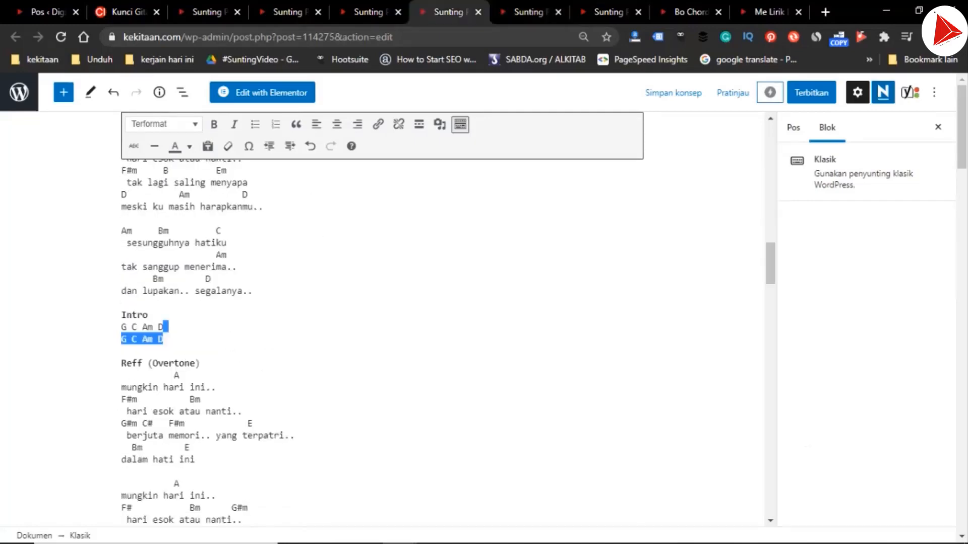
# In the B draft, move the chords after "(Int.)" to their own line, dropping ".)" and the second chord line's indentation
pyautogui.hotkey('ctrl', 'Tab')
pyautogui.hotkey('ctrl', 'Tab')
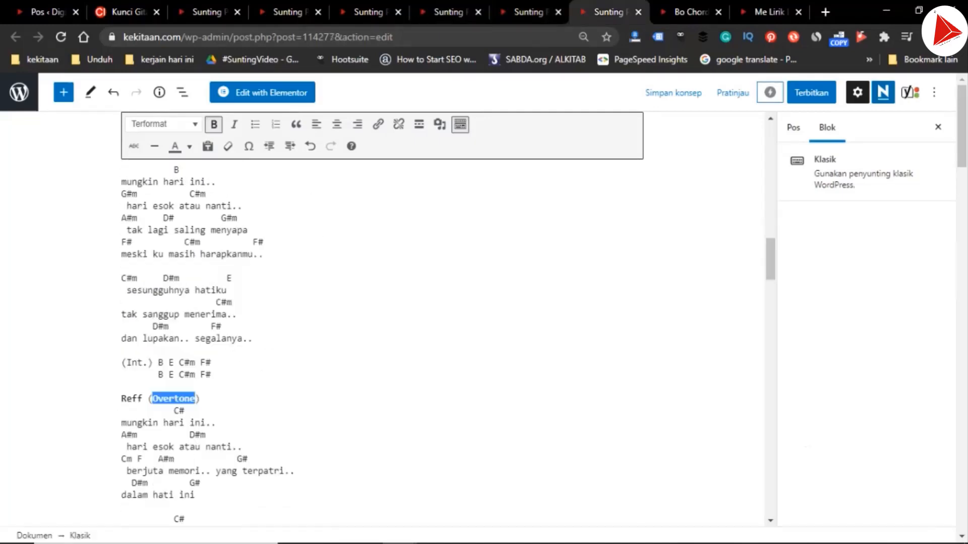
pyautogui.click(148, 362)
pyautogui.press('Left')
pyautogui.hotkey('ctrl', 'shift', 'Right')
pyautogui.hotkey('ctrl', 'shift', 'Right')
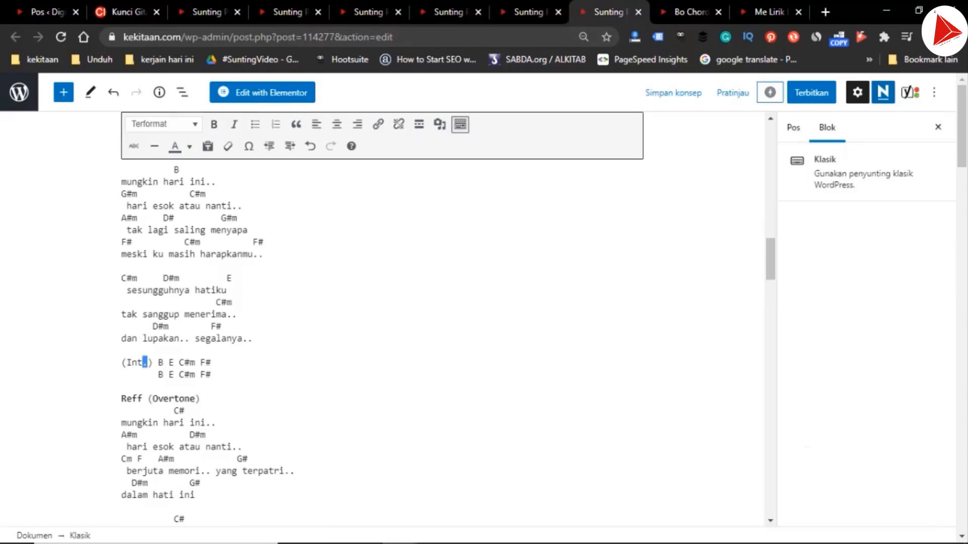
pyautogui.press('Return')
pyautogui.press('Down')
pyautogui.hotkey('ctrl', 'shift', 'Right')
pyautogui.press('Delete')
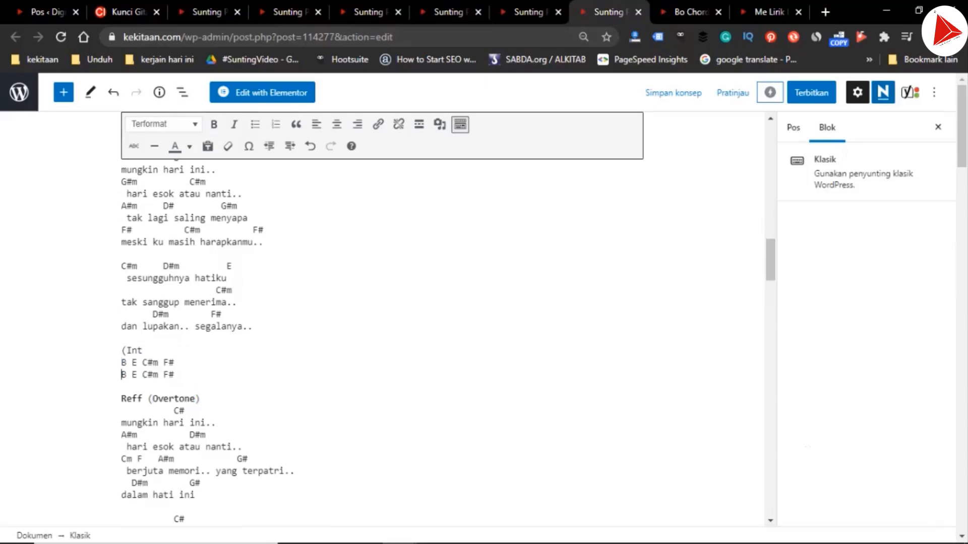
# Change the remaining "(Int" label in the B draft to a bold "Intro" heading
pyautogui.press('Up')
pyautogui.press('Up')
pyautogui.hotkey('shift', 'Right')
pyautogui.press('Delete')
pyautogui.press('Right')
pyautogui.write('ro')
pyautogui.hotkey('shift', 'Home')
pyautogui.hotkey('ctrl', 'b')
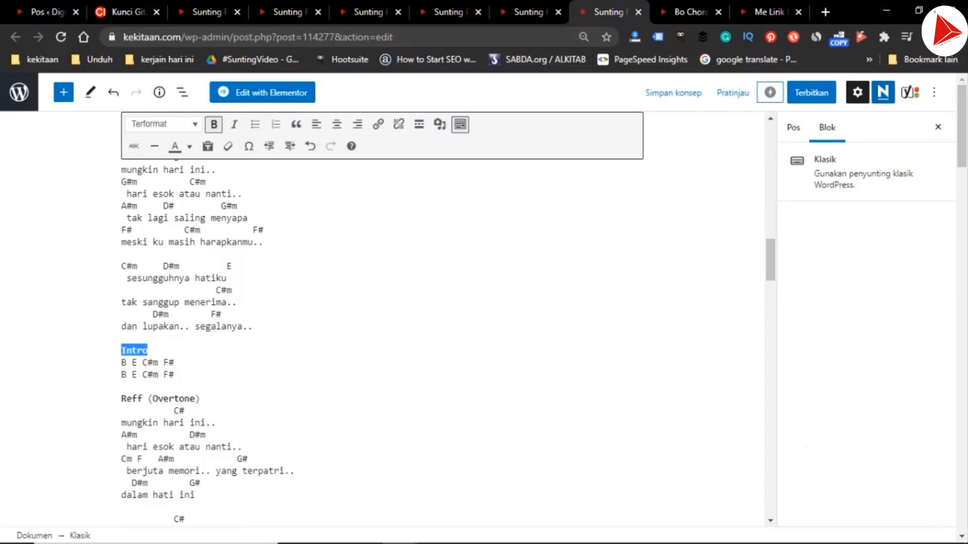
# Return to the C draft and make the "Intro" heading above the last Reff bold
pyautogui.hotkey('ctrl', 'shift', 'Tab')
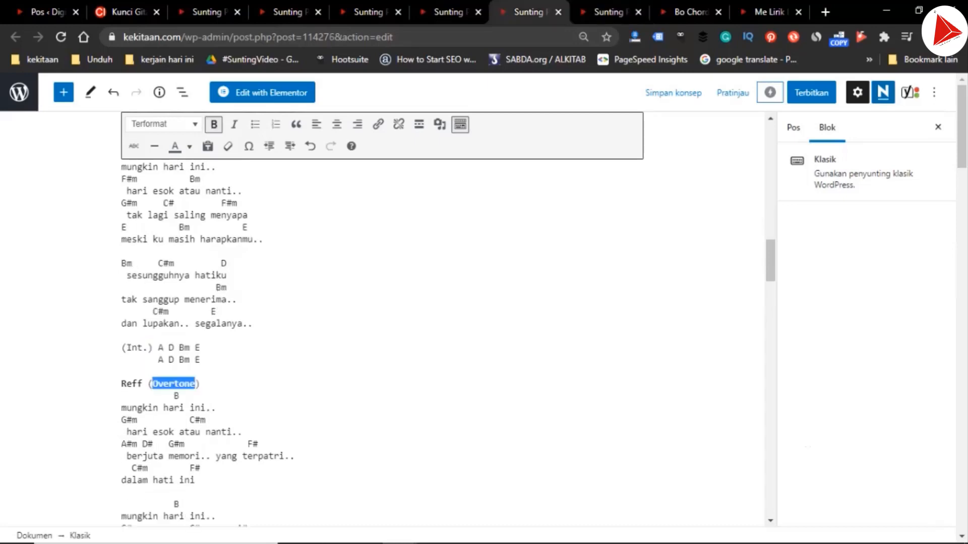
pyautogui.hotkey('ctrl', 'shift', 'Tab')
pyautogui.hotkey('ctrl', 'shift', 'Tab')
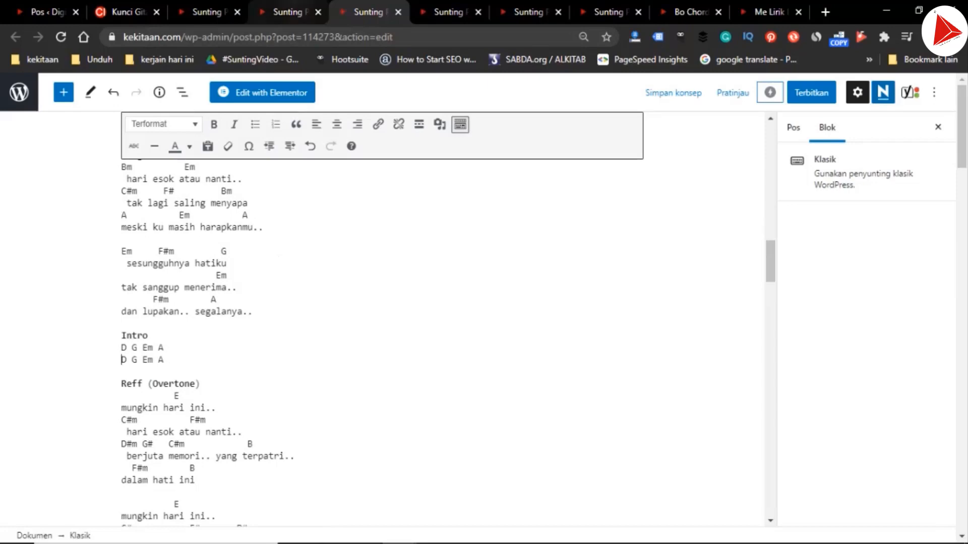
pyautogui.click(287, 11)
pyautogui.hotkey('ctrl', 'shift', 'Tab')
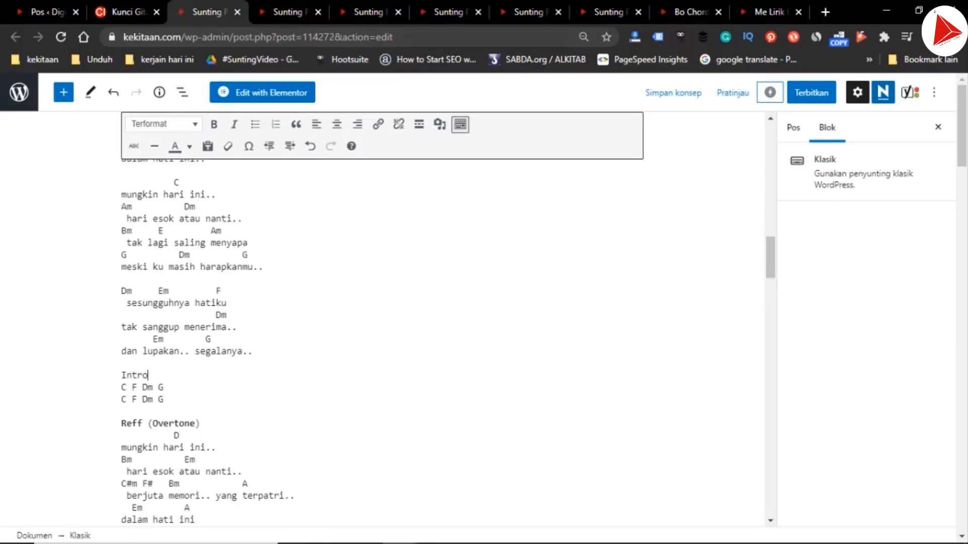
pyautogui.hotkey('shift', 'Home')
pyautogui.hotkey('ctrl', 'b')
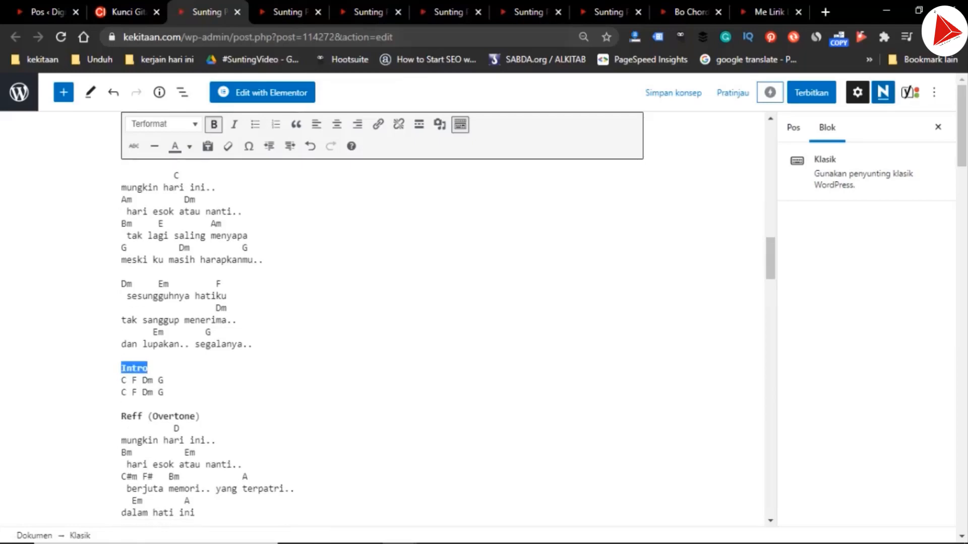
# Copy the first two lyric lines with their chords under "Bait 1" in the C draft
pyautogui.hotkey('ctrl', 'Home')
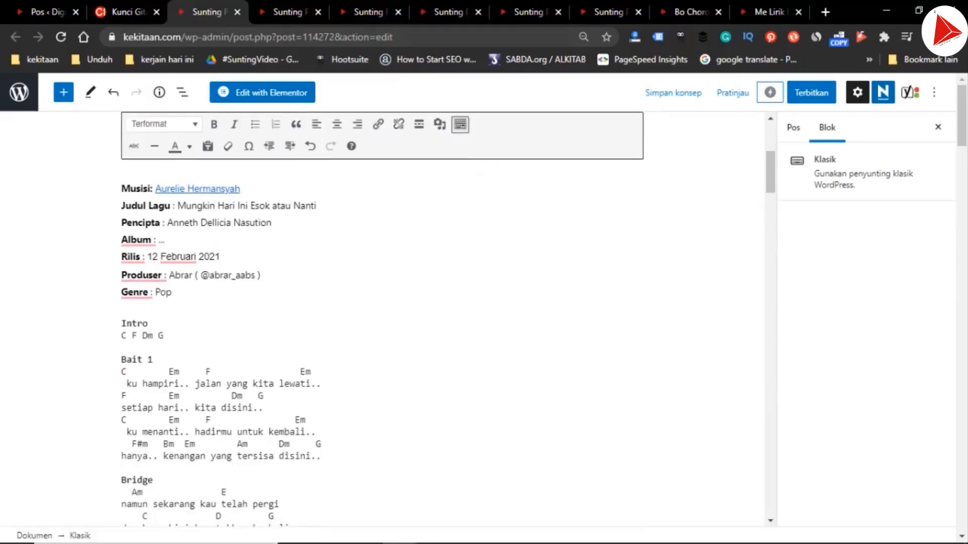
pyautogui.click(153, 360)
pyautogui.press('Right')
pyautogui.hotkey('shift', 'Down')
pyautogui.hotkey('shift', 'Down')
pyautogui.hotkey('shift', 'Down')
pyautogui.hotkey('shift', 'Down')
pyautogui.hotkey('ctrl', 'c')
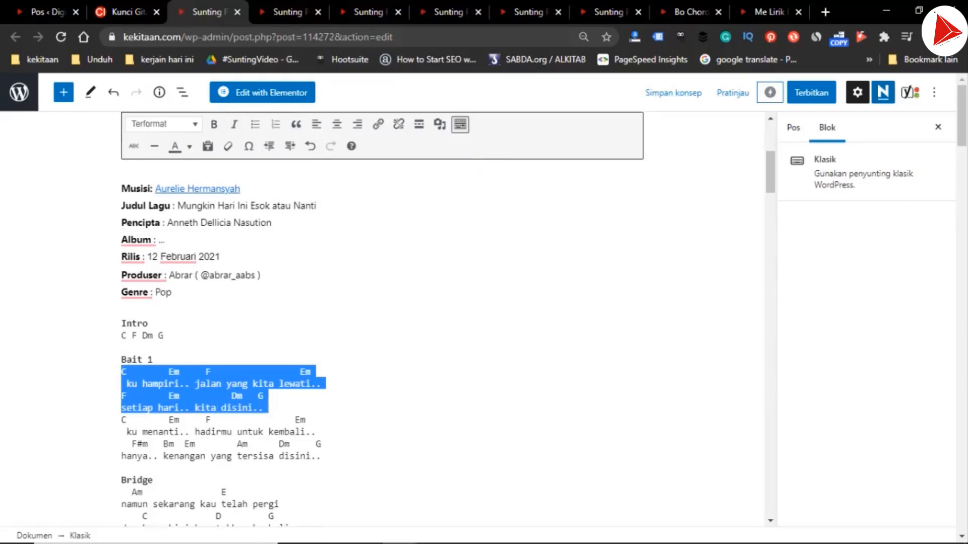
# In the C draft's meta description, replace the text after "Nasution C," with the copied chords and lyrics, ending at "setiap hari.."
pyautogui.scroll(-15, 323, 322)
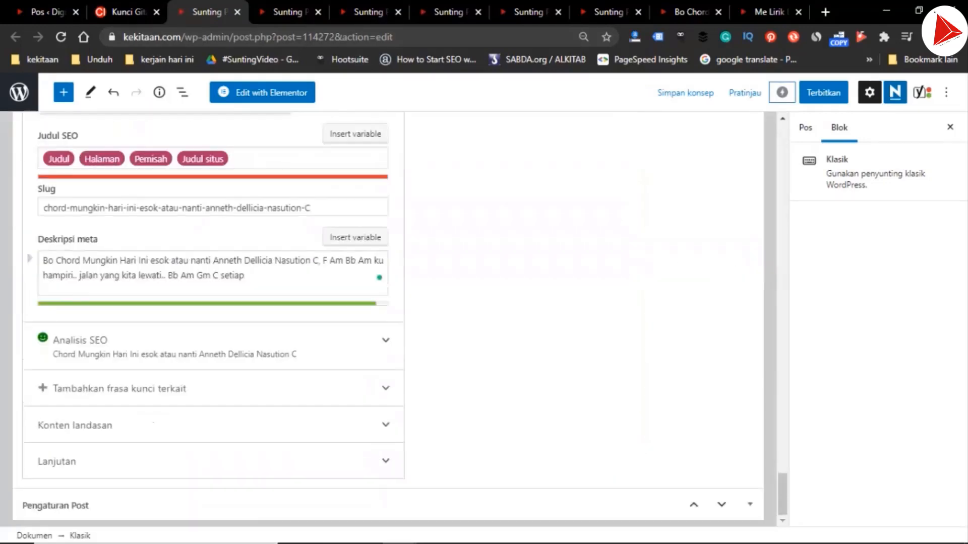
pyautogui.click(328, 261)
pyautogui.press('Left')
pyautogui.hotkey('ctrl', 'shift', 'Right')
pyautogui.hotkey('ctrl', 'shift', 'Right')
pyautogui.hotkey('ctrl', 'shift', 'Right')
pyautogui.hotkey('ctrl', 'shift', 'Right')
pyautogui.hotkey('ctrl', 'shift', 'Right')
pyautogui.hotkey('ctrl', 'shift', 'Right')
pyautogui.hotkey('ctrl', 'shift', 'Right')
pyautogui.hotkey('ctrl', 'shift', 'Right')
pyautogui.hotkey('ctrl', 'shift', 'Right')
pyautogui.hotkey('ctrl', 'shift', 'Right')
pyautogui.hotkey('ctrl', 'shift', 'Right')
pyautogui.hotkey('ctrl', 'shift', 'Right')
pyautogui.hotkey('ctrl', 'shift', 'Right')
pyautogui.hotkey('ctrl', 'shift', 'Right')
pyautogui.hotkey('ctrl', 'shift', 'Right')
pyautogui.hotkey('ctrl', 'shift', 'Right')
pyautogui.hotkey('ctrl', 'shift', 'Right')
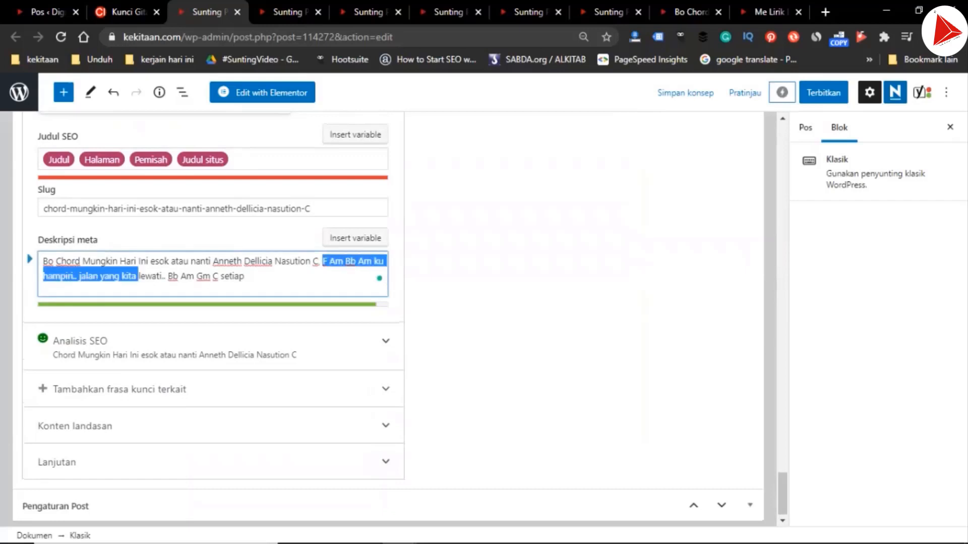
pyautogui.hotkey('ctrl', 'v')
pyautogui.hotkey('ctrl', 'shift', 'Left')
pyautogui.hotkey('ctrl', 'shift', 'Left')
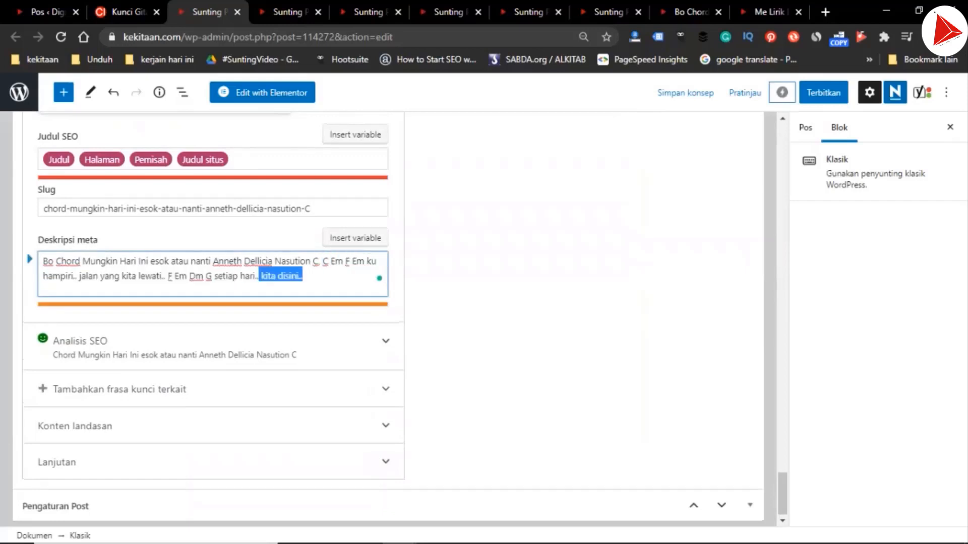
pyautogui.press('BackSpace')
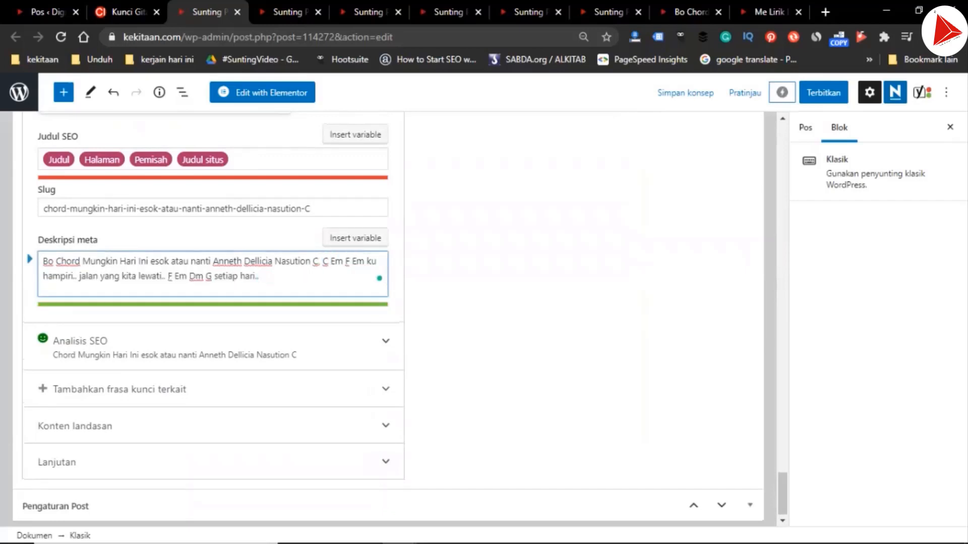
# Publish the C chord draft, confirming the pre-publish check
pyautogui.scroll(15, 388, 317)
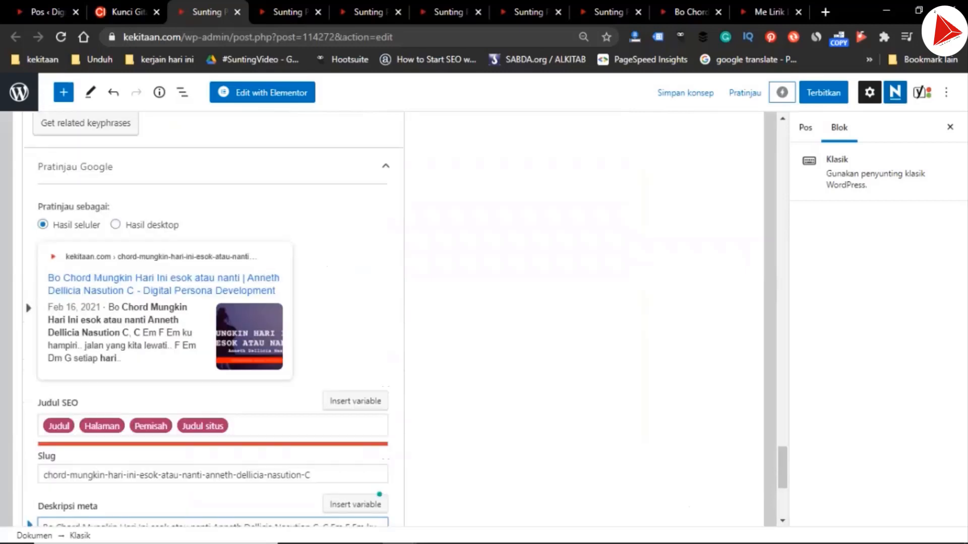
pyautogui.scroll(10, 388, 318)
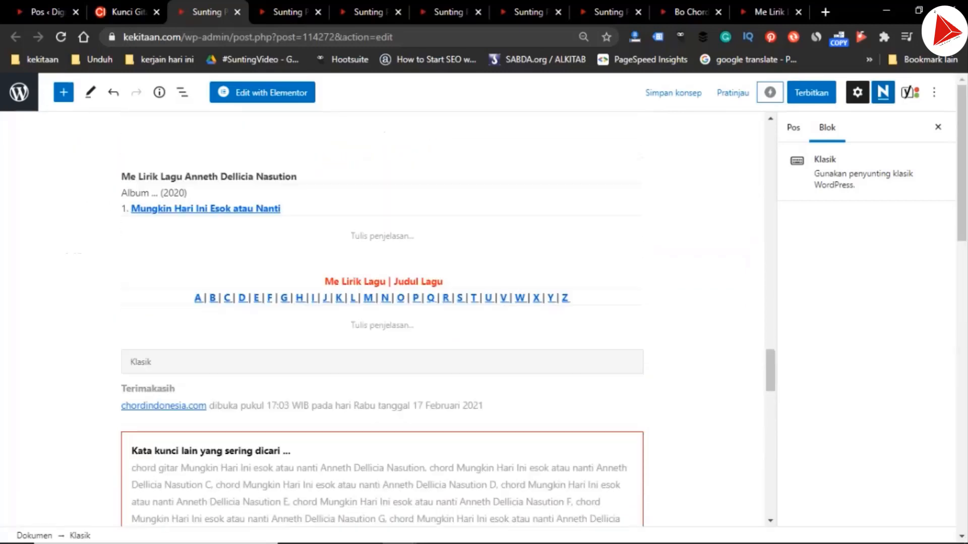
pyautogui.scroll(10, 388, 318)
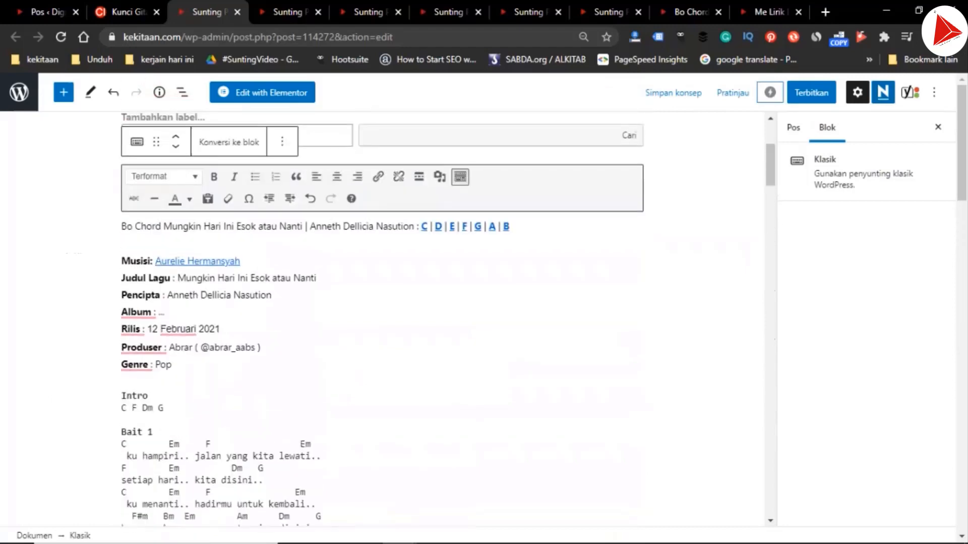
pyautogui.click(811, 92)
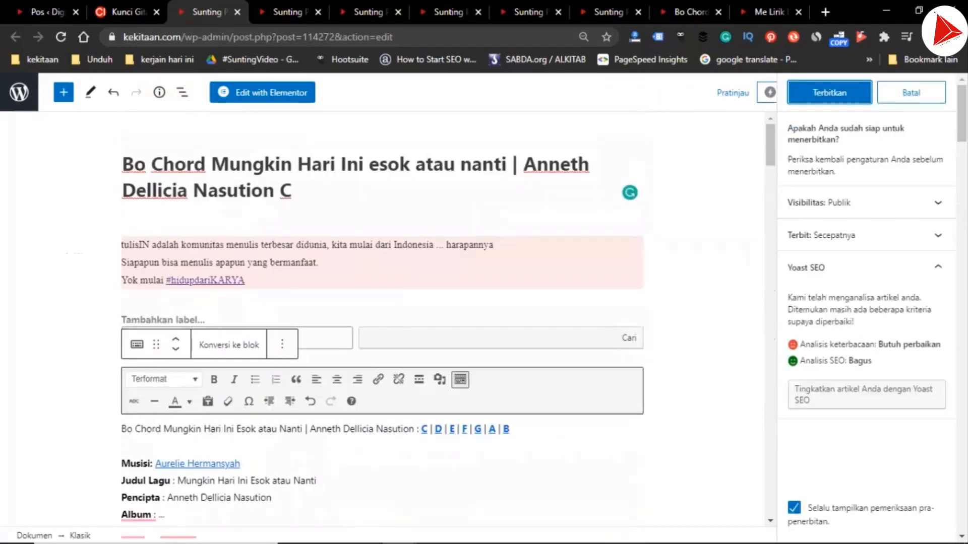
pyautogui.click(832, 93)
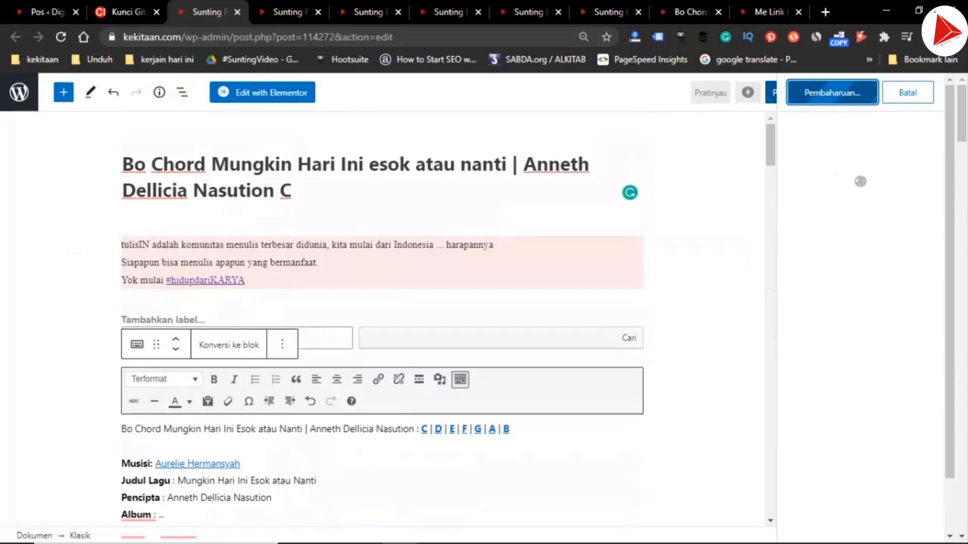
# In the E draft, copy the text from the "Bait 1" heading through "setiap hari.." with its chords
pyautogui.hotkey('ctrl', 'Tab')
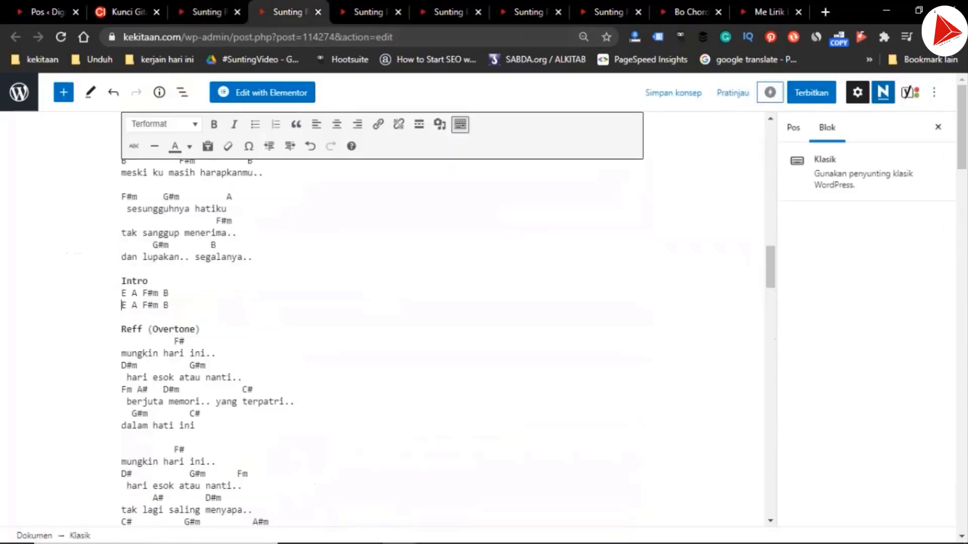
pyautogui.scroll(15, 383, 318)
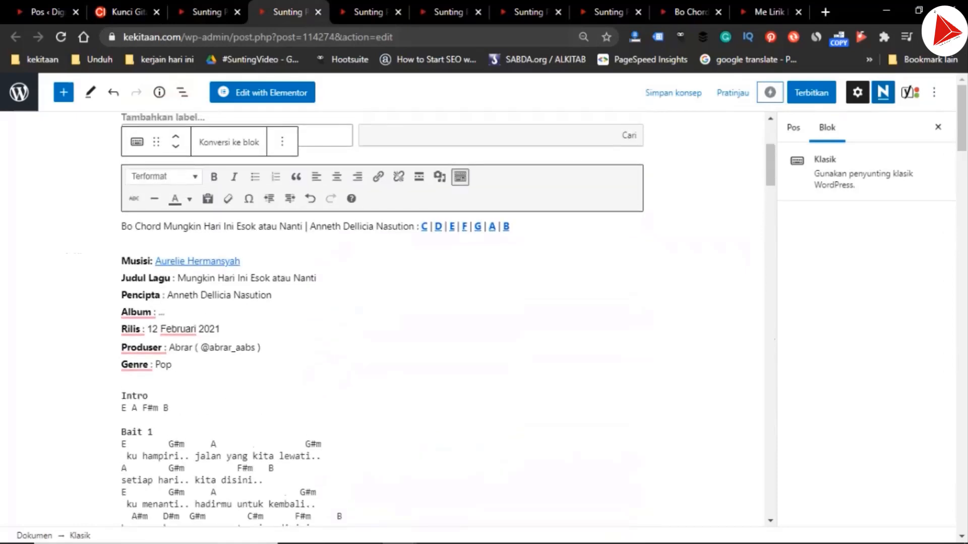
pyautogui.click(121, 419)
pyautogui.moveTo(121, 429); pyautogui.dragTo(188, 480)
pyautogui.hotkey('ctrl', 'c')
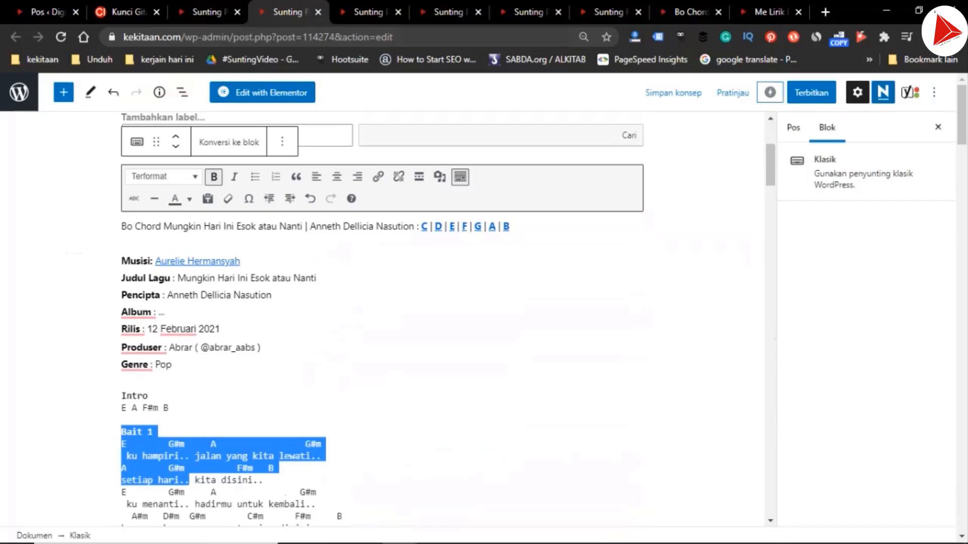
# In the E draft's meta description, replace the text after "Nasution E," with the copied Bait 1 chords and lyrics
pyautogui.scroll(-15, 383, 317)
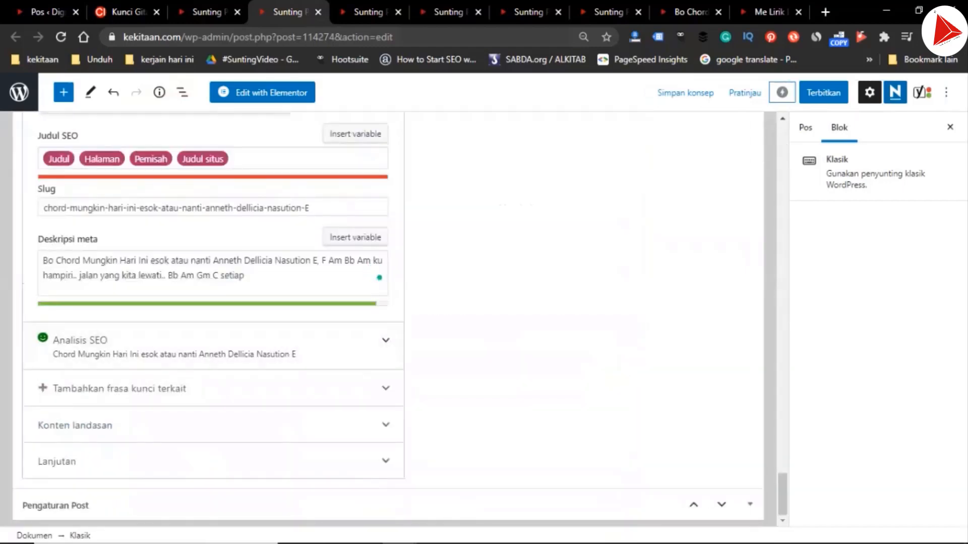
pyautogui.click(246, 276)
pyautogui.moveTo(323, 261); pyautogui.dragTo(245, 277)
pyautogui.hotkey('ctrl', 'v')
# Trim the end of the E draft's meta description so it finishes at "jalan yang kita lewati.."
pyautogui.hotkey('ctrl', 'shift', 'Left')
pyautogui.hotkey('ctrl', 'shift', 'Left')
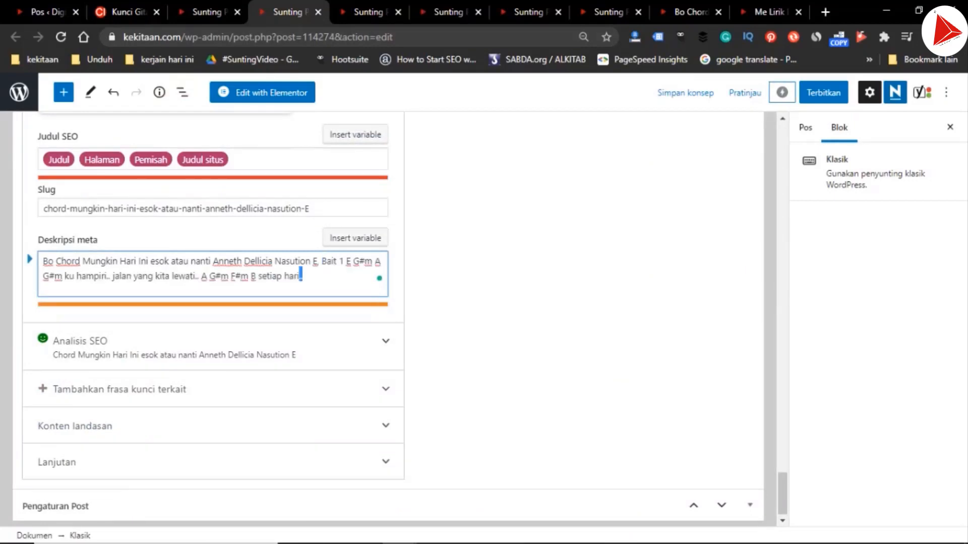
pyautogui.press('BackSpace')
pyautogui.hotkey('ctrl', 'shift', 'Left')
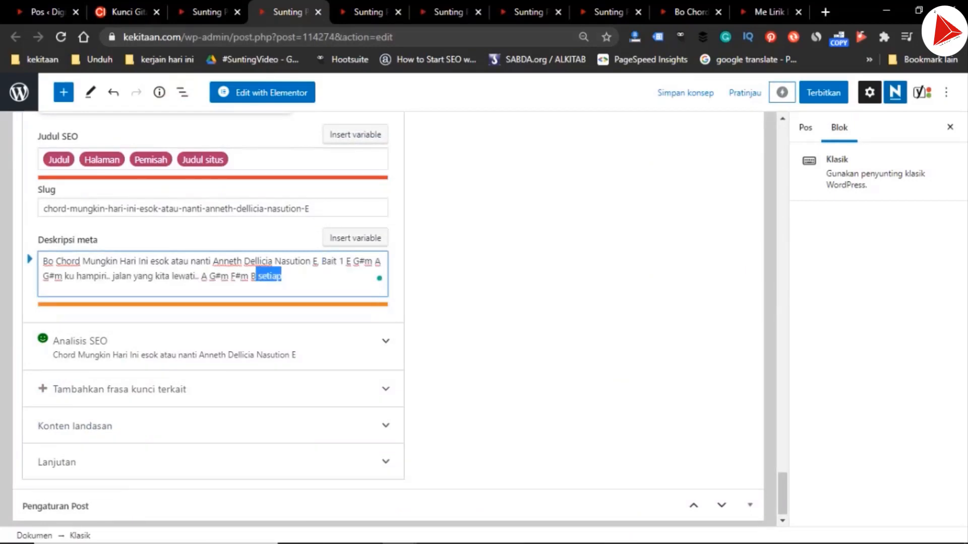
pyautogui.press('BackSpace')
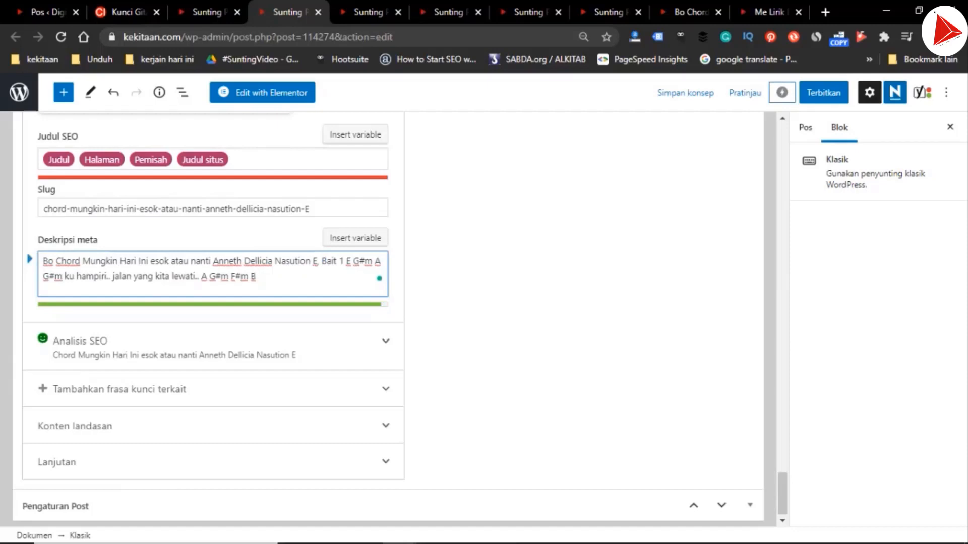
pyautogui.hotkey('ctrl', 'shift', 'Left')
pyautogui.hotkey('ctrl', 'shift', 'Left')
pyautogui.hotkey('ctrl', 'shift', 'Left')
pyautogui.hotkey('ctrl', 'shift', 'Left')
pyautogui.hotkey('ctrl', 'shift', 'Left')
pyautogui.hotkey('ctrl', 'shift', 'Left')
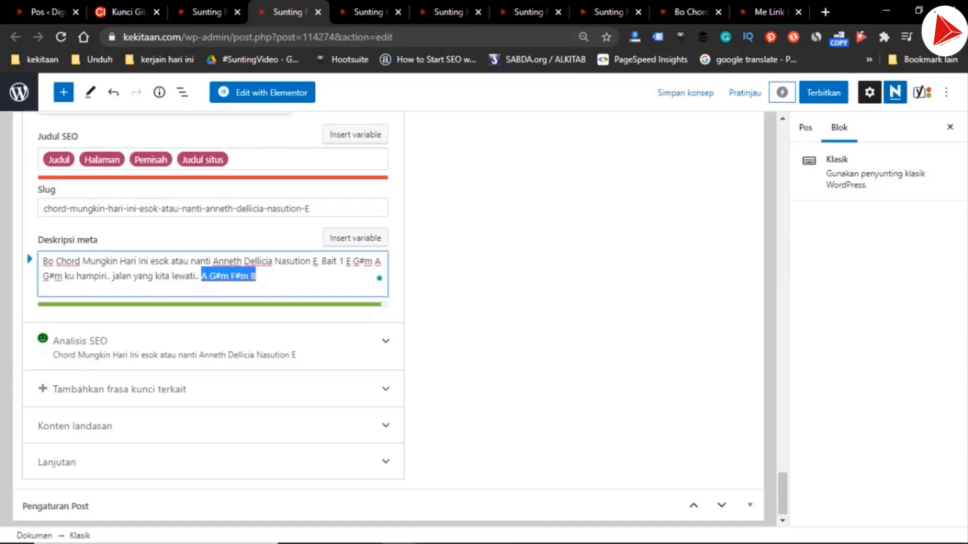
pyautogui.press('BackSpace')
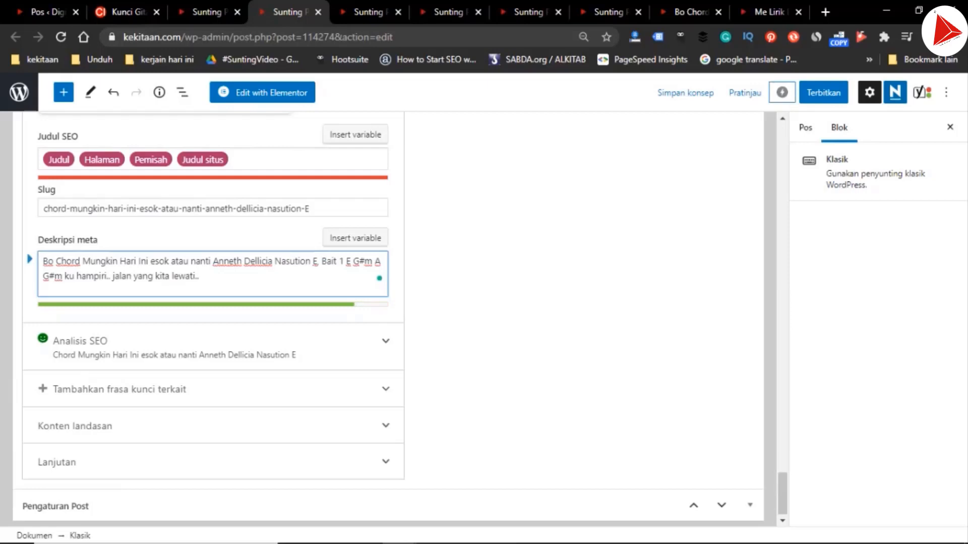
# Publish the E chord draft and open the published C post
pyautogui.click(824, 92)
pyautogui.click(844, 93)
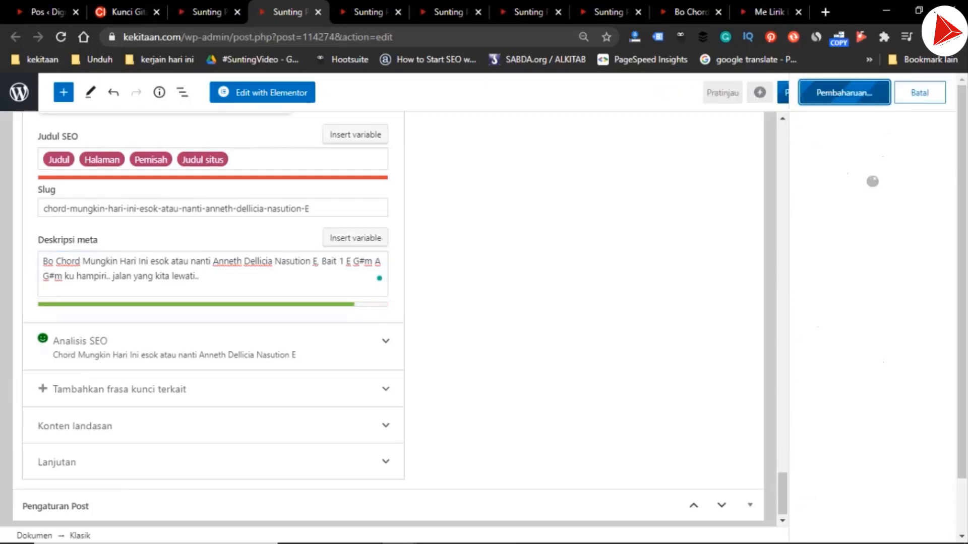
pyautogui.hotkey('ctrl', 'shift', 'Tab')
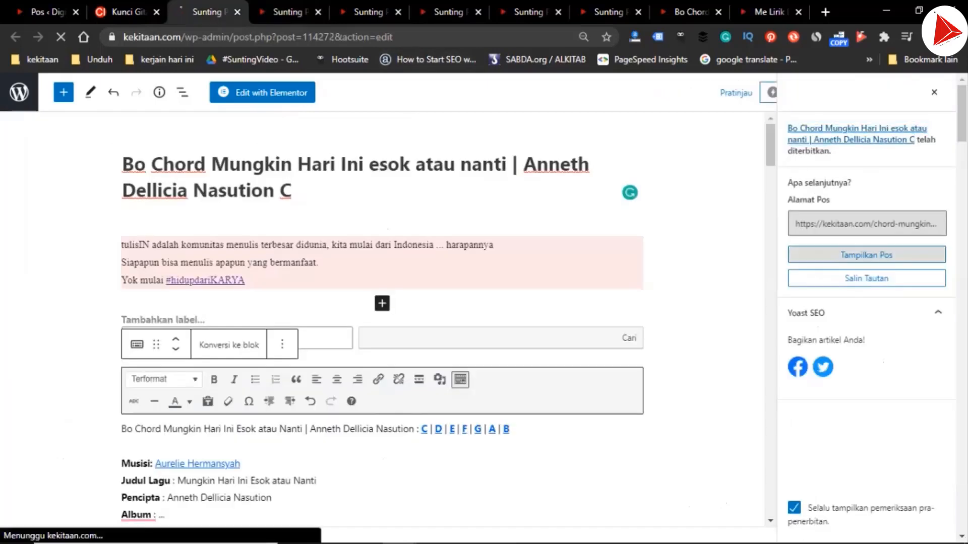
pyautogui.hotkey('ctrl', 'Tab')
# In the D draft, copy the first lyric line under "Bait 1" together with its chord line
pyautogui.click(370, 12)
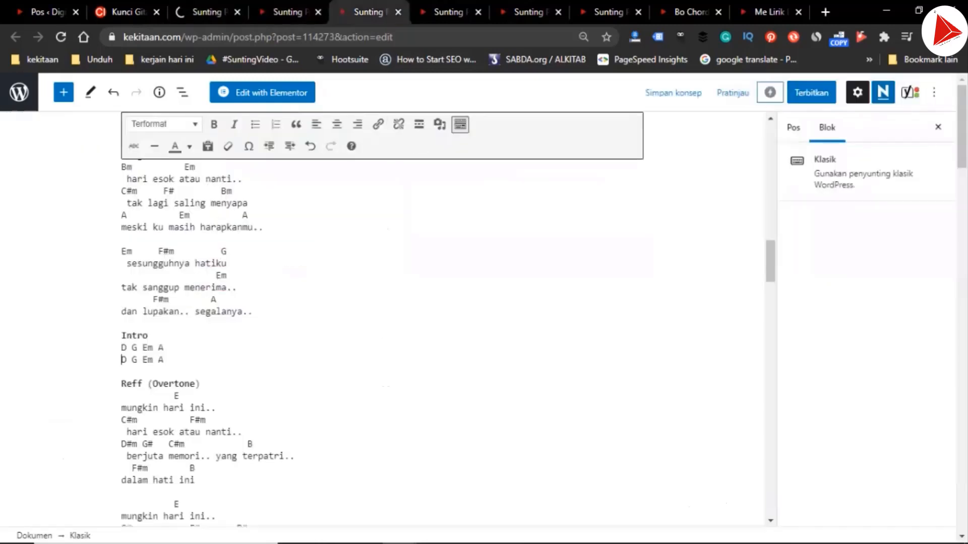
pyautogui.scroll(9, 383, 319)
pyautogui.scroll(-3, 383, 319)
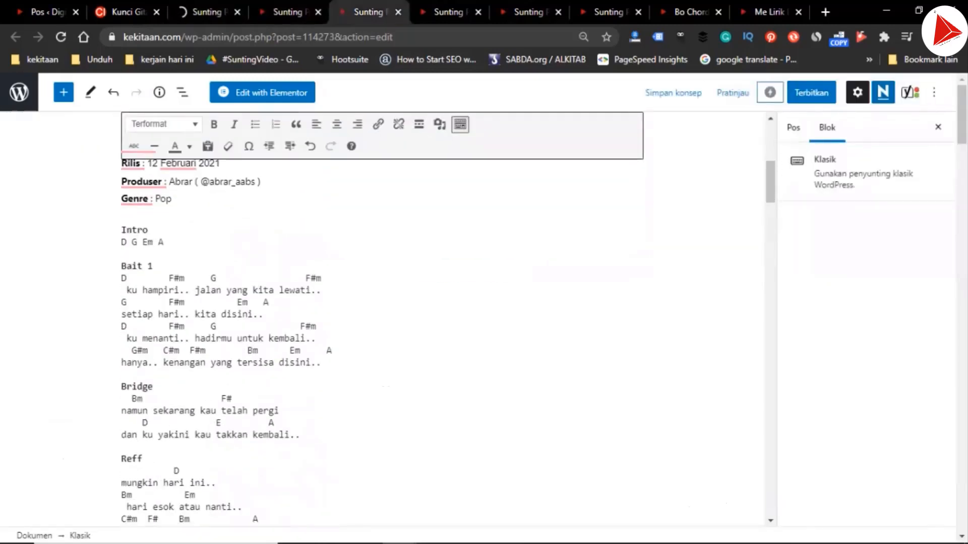
pyautogui.click(153, 266)
pyautogui.press('Right')
pyautogui.hotkey('shift', 'Down')
pyautogui.hotkey('shift', 'Down')
pyautogui.hotkey('shift', 'Down')
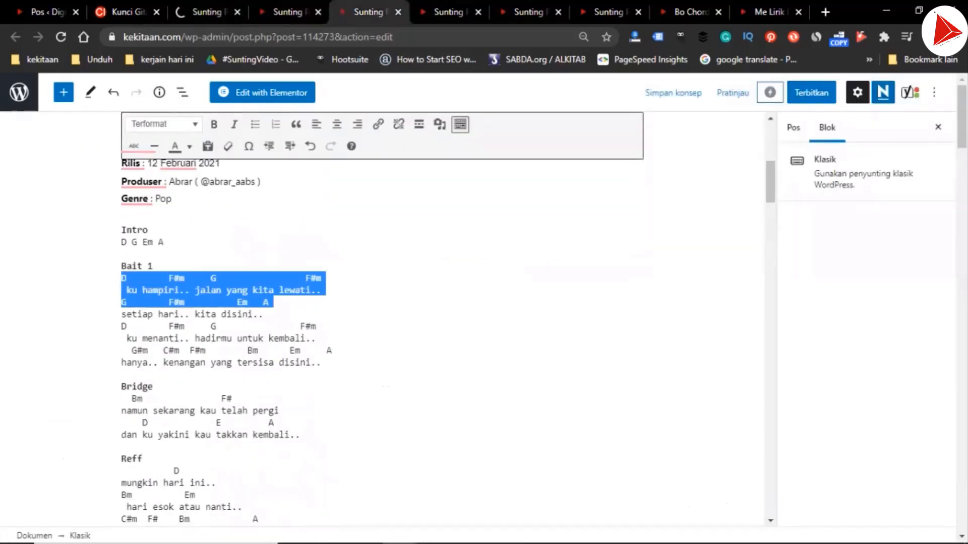
pyautogui.hotkey('shift', 'Up')
pyautogui.hotkey('ctrl', 'c')
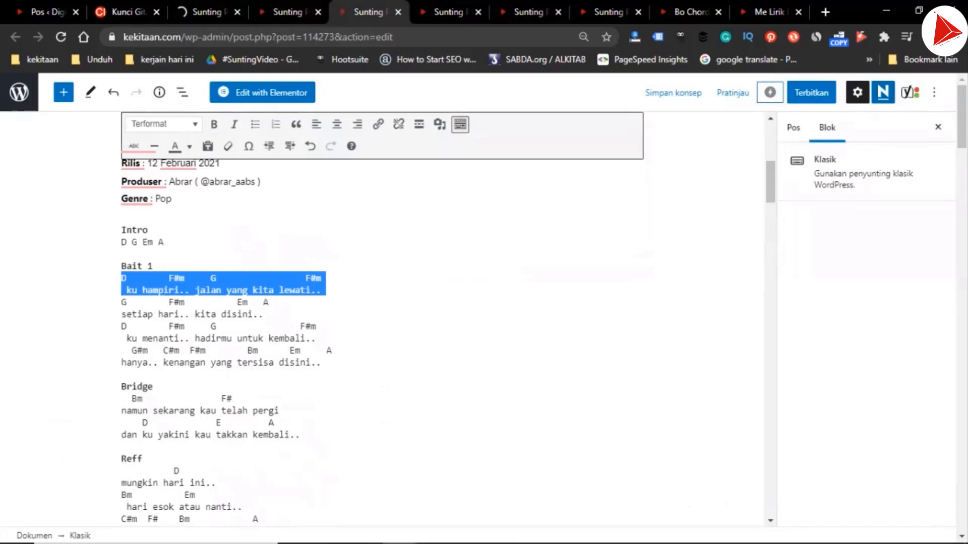
# In the D draft's meta description, replace the text after "Nasution D," with the copied chords and lyric, ending at "lewati.."
pyautogui.scroll(-20, 383, 318)
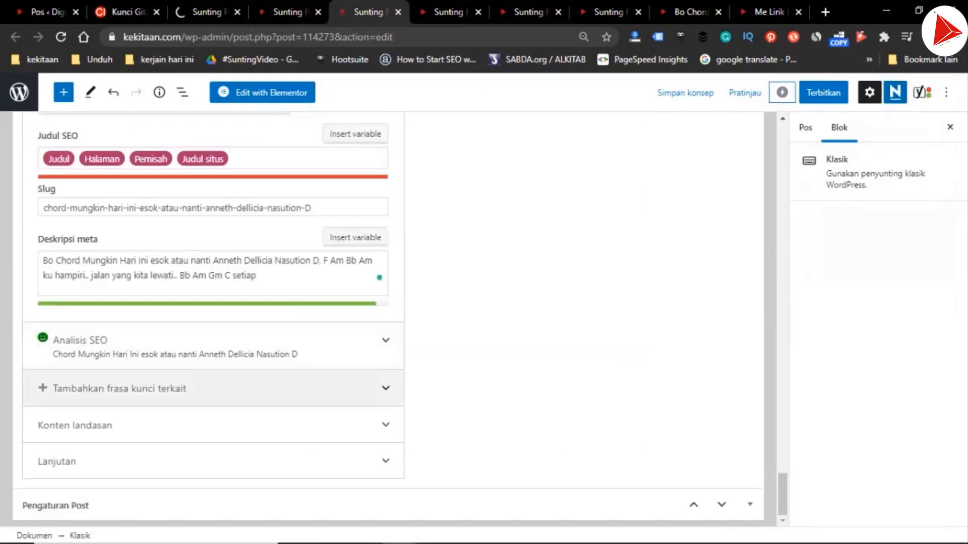
pyautogui.click(324, 262)
pyautogui.hotkey('ctrl', 'shift', 'Right')
pyautogui.hotkey('ctrl', 'shift', 'Right')
pyautogui.hotkey('ctrl', 'shift', 'Right')
pyautogui.hotkey('ctrl', 'shift', 'Right')
pyautogui.hotkey('ctrl', 'shift', 'Right')
pyautogui.hotkey('ctrl', 'shift', 'Right')
pyautogui.hotkey('ctrl', 'shift', 'Right')
pyautogui.hotkey('ctrl', 'shift', 'Right')
pyautogui.hotkey('ctrl', 'shift', 'Right')
pyautogui.hotkey('ctrl', 'shift', 'Right')
pyautogui.hotkey('ctrl', 'shift', 'Right')
pyautogui.hotkey('ctrl', 'shift', 'Right')
pyautogui.hotkey('ctrl', 'shift', 'Right')
pyautogui.hotkey('ctrl', 'shift', 'Right')
pyautogui.hotkey('ctrl', 'shift', 'Right')
pyautogui.hotkey('ctrl', 'shift', 'Right')
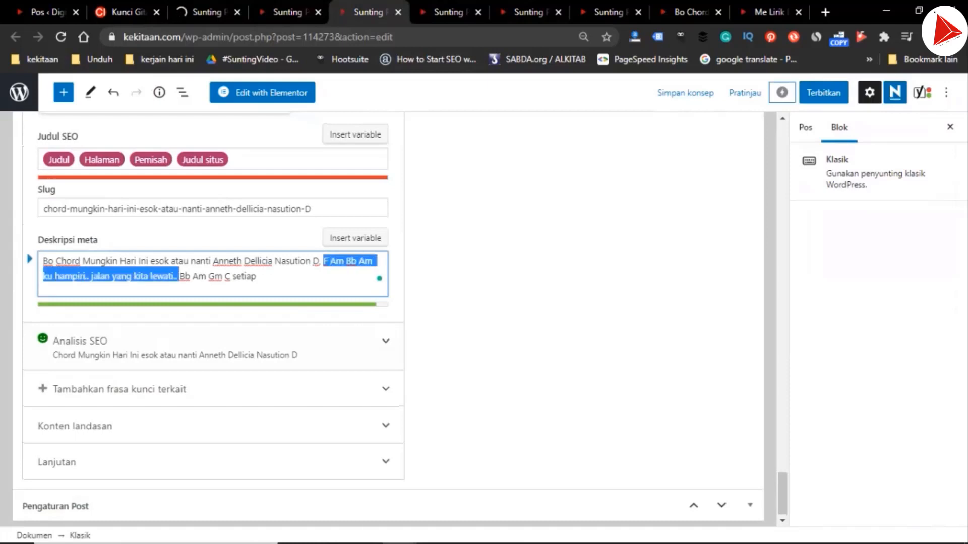
pyautogui.hotkey('ctrl', 'v')
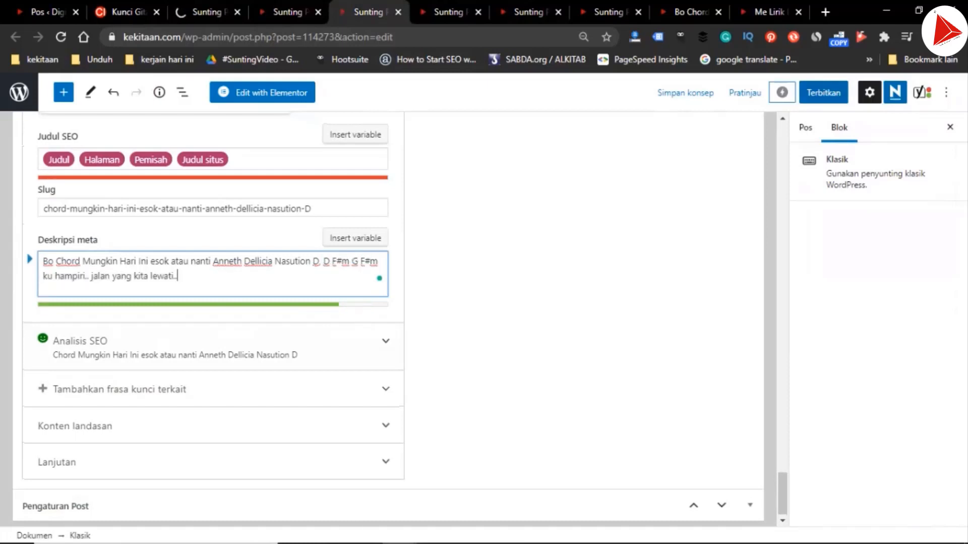
# Publish the D chord draft, confirming the pre-publish check
pyautogui.click(823, 92)
pyautogui.click(842, 93)
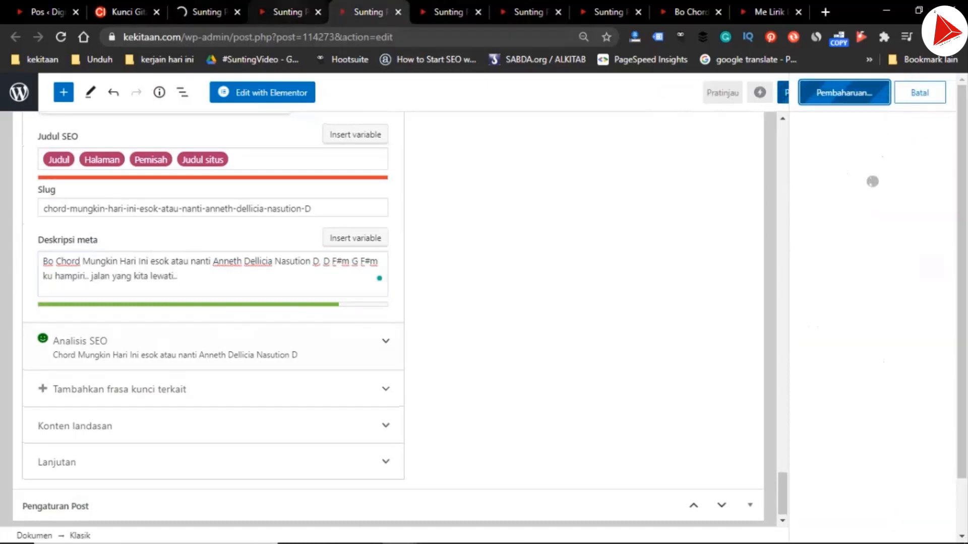
pyautogui.click(290, 12)
# In the G draft, copy the first lyric line under "Bait 1" together with its chord line
pyautogui.click(451, 12)
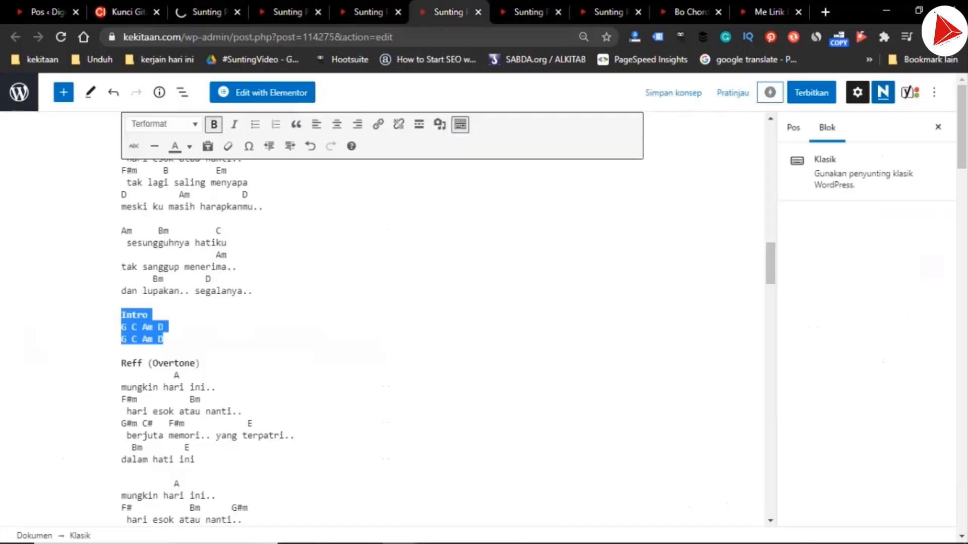
pyautogui.scroll(15, 383, 323)
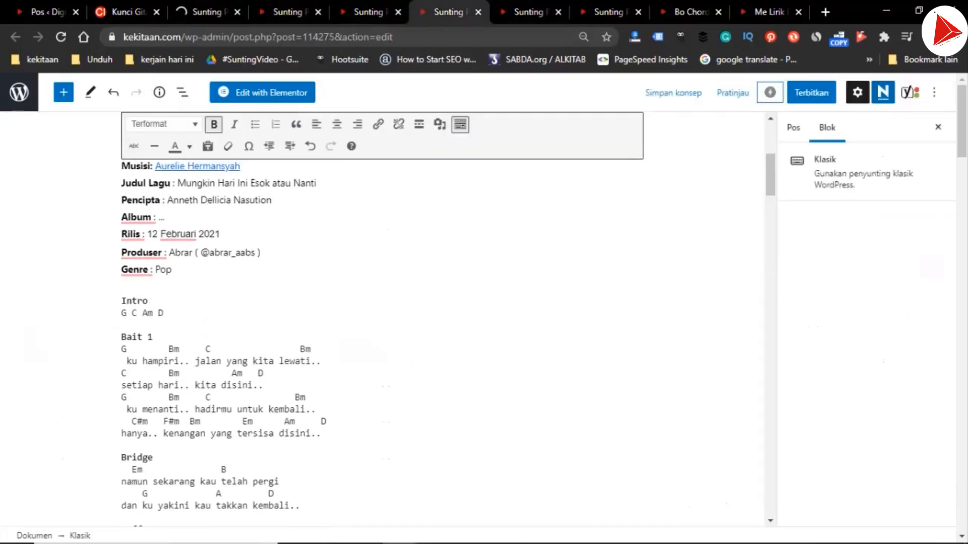
pyautogui.moveTo(122, 349); pyautogui.dragTo(268, 374)
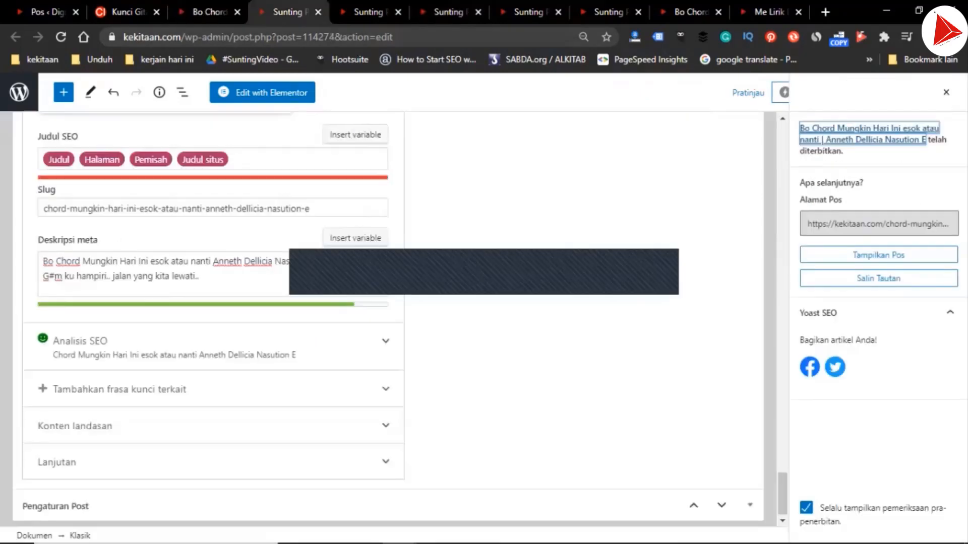
# Open the published E, D and G chord posts for viewing
pyautogui.click(878, 255)
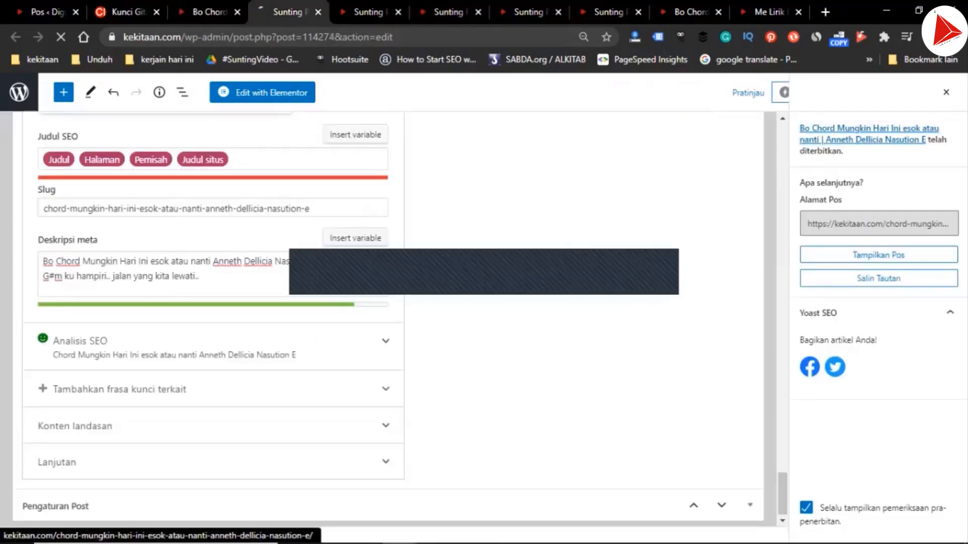
pyautogui.click(371, 12)
pyautogui.click(879, 255)
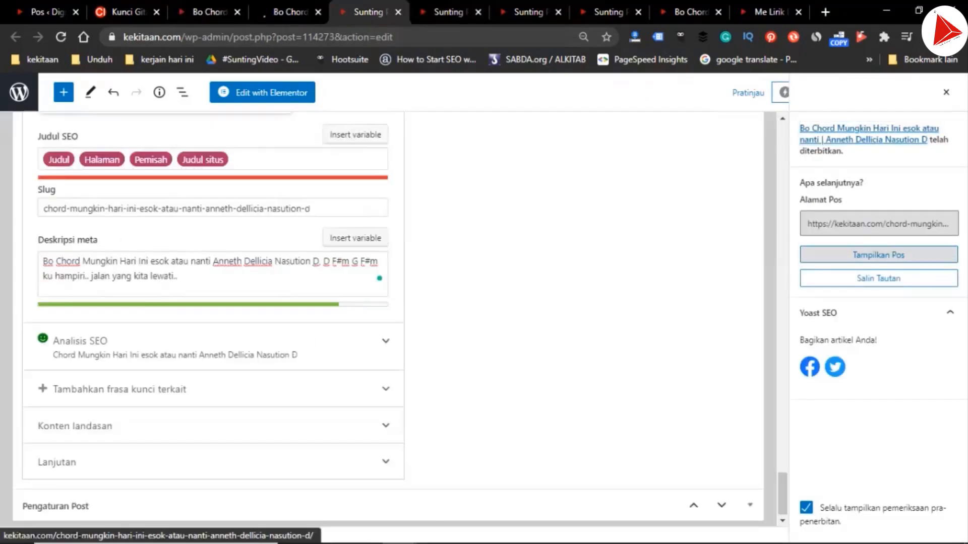
pyautogui.hotkey('ctrl', 'Tab')
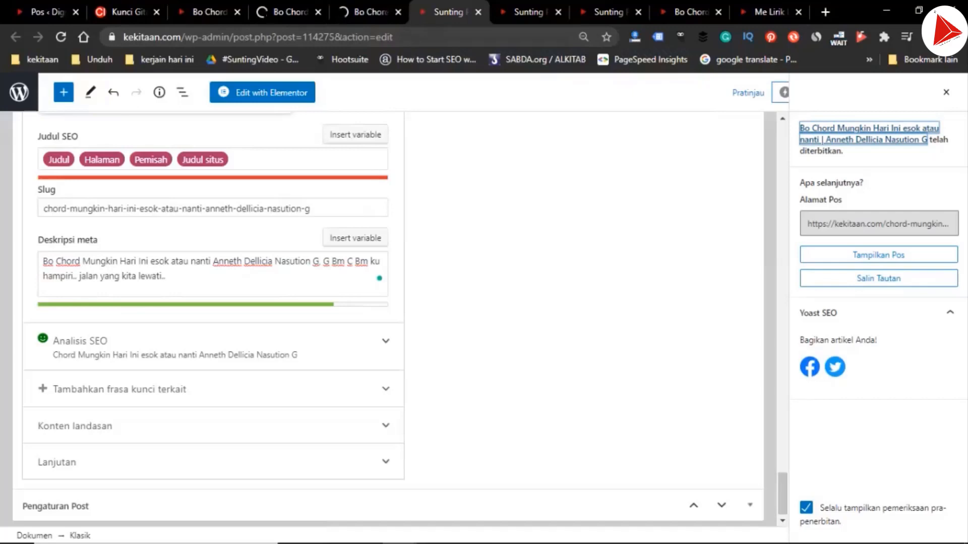
pyautogui.click(878, 255)
# In the A draft, copy the first lyric line under "Bait 1" together with its chord line
pyautogui.hotkey('ctrl', 'Tab')
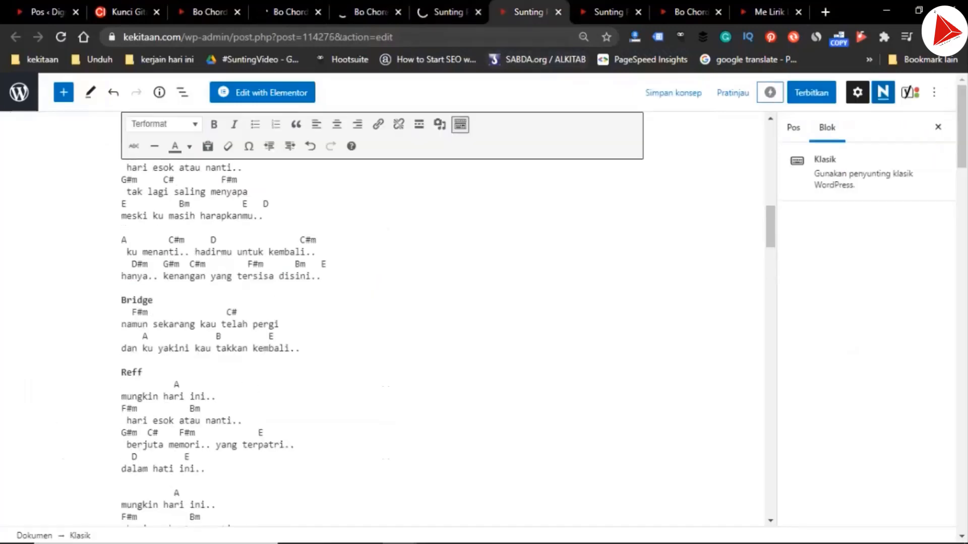
pyautogui.scroll(12, 382, 323)
pyautogui.scroll(-4, 381, 323)
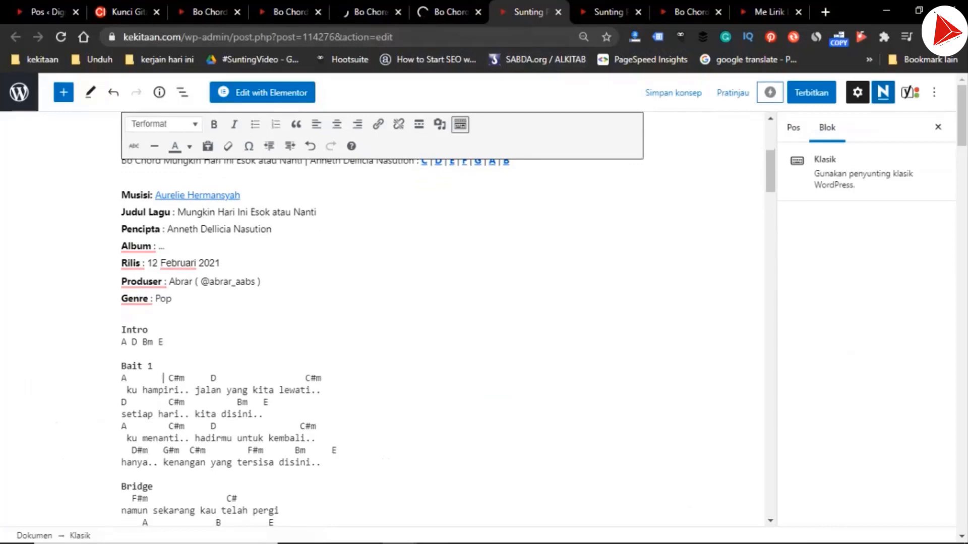
pyautogui.moveTo(122, 378); pyautogui.dragTo(323, 391)
pyautogui.hotkey('ctrl', 'c')
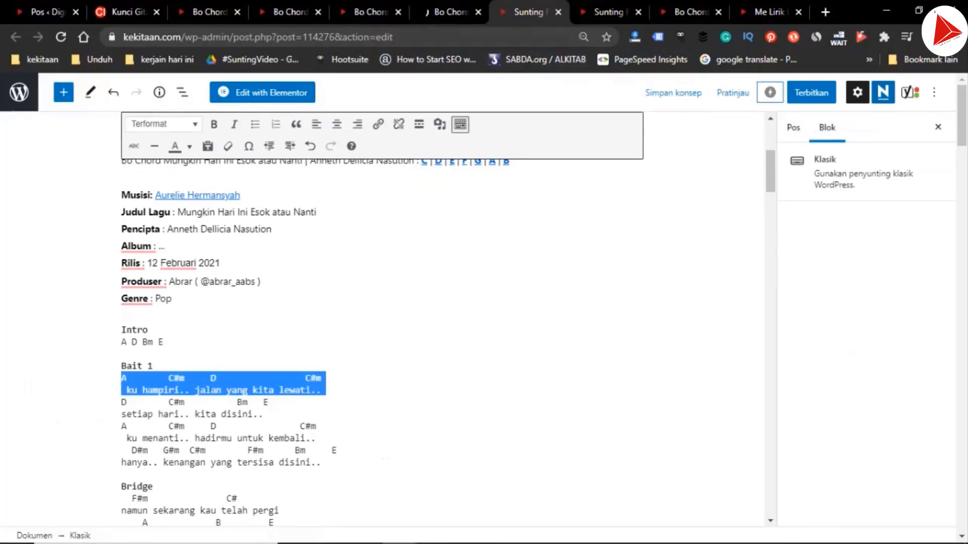
# In the A draft's meta description, replace the text after "Nasution A," with the copied chords and lyric, ending at "lewati.."
pyautogui.scroll(-20, 383, 317)
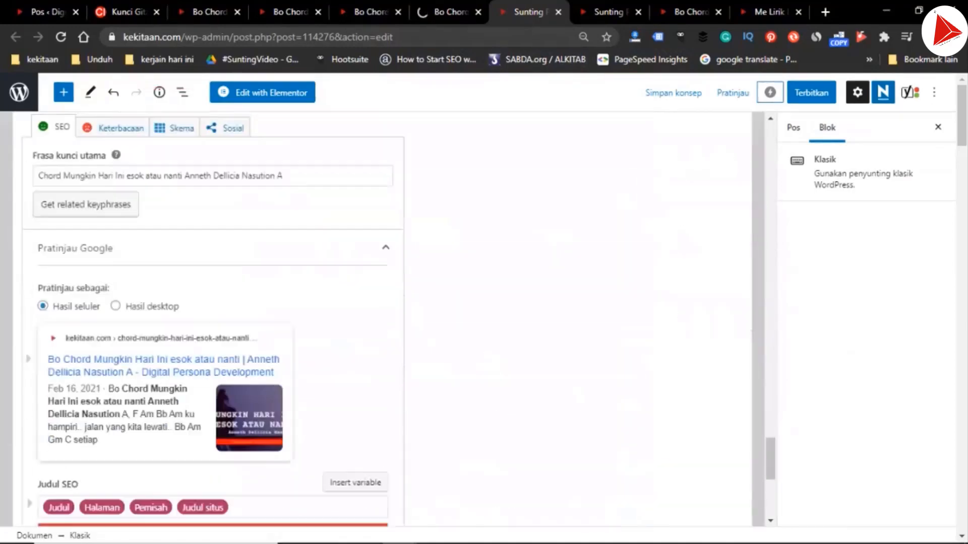
pyautogui.click(325, 260)
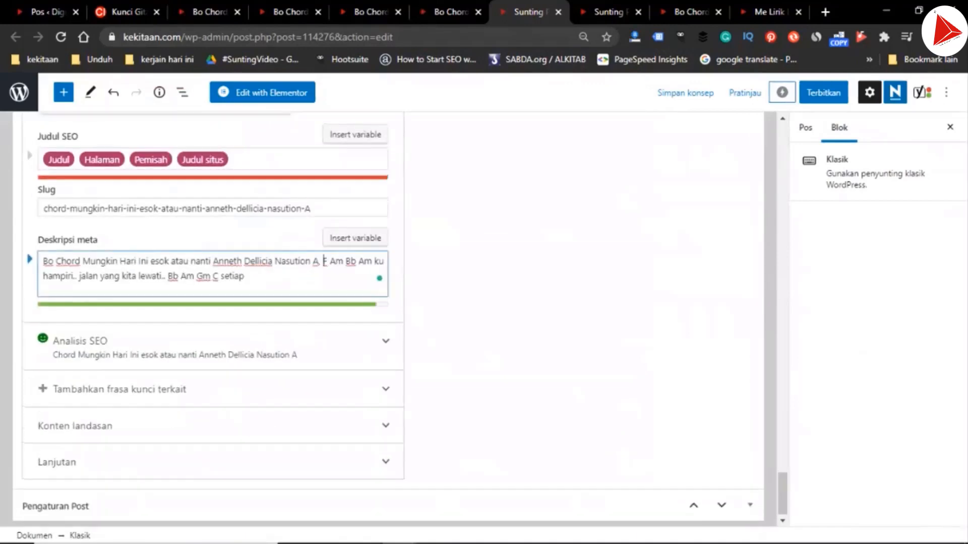
pyautogui.hotkey('ctrl', 'shift', 'End')
pyautogui.hotkey('ctrl', 'v')
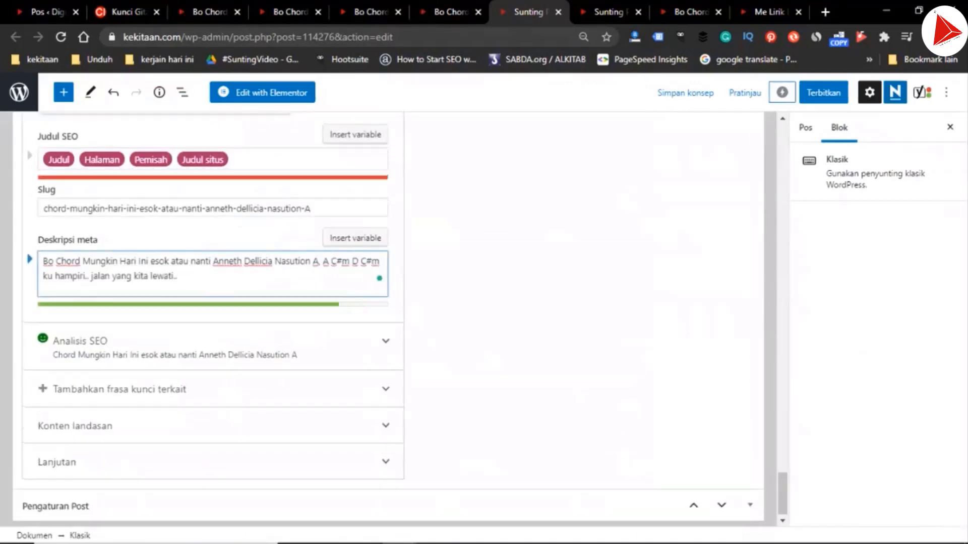
# Publish the A chord draft of "Mungkin Hari Ini esok atau nanti"
pyautogui.click(823, 92)
pyautogui.click(845, 93)
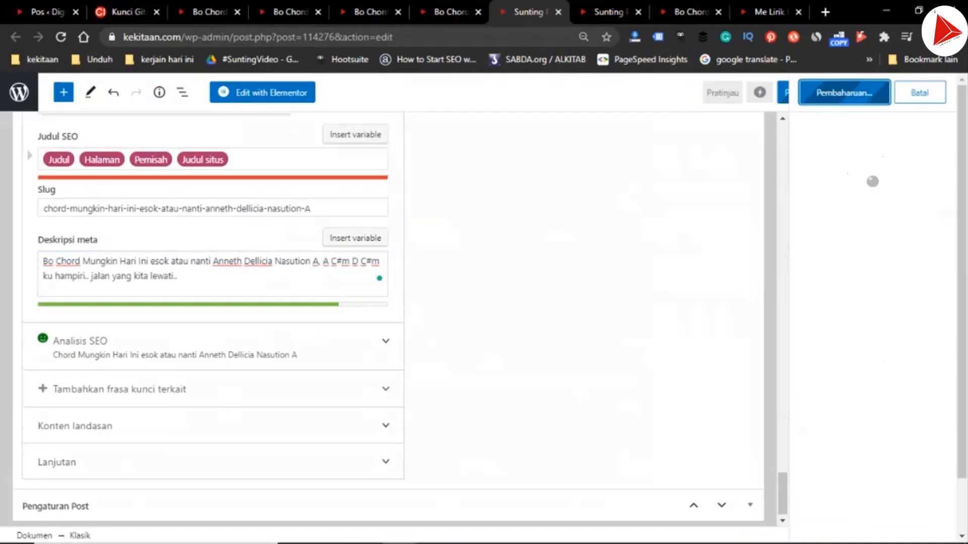
# In the B draft, copy the first lyric line under "Bait 1" together with its chord line
pyautogui.click(611, 12)
pyautogui.scroll(3, 382, 319)
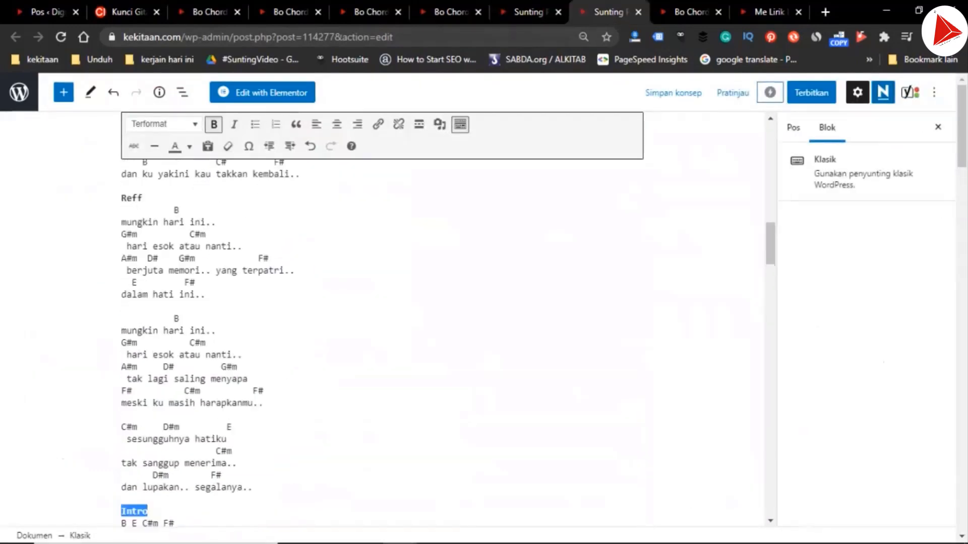
pyautogui.scroll(10, 382, 318)
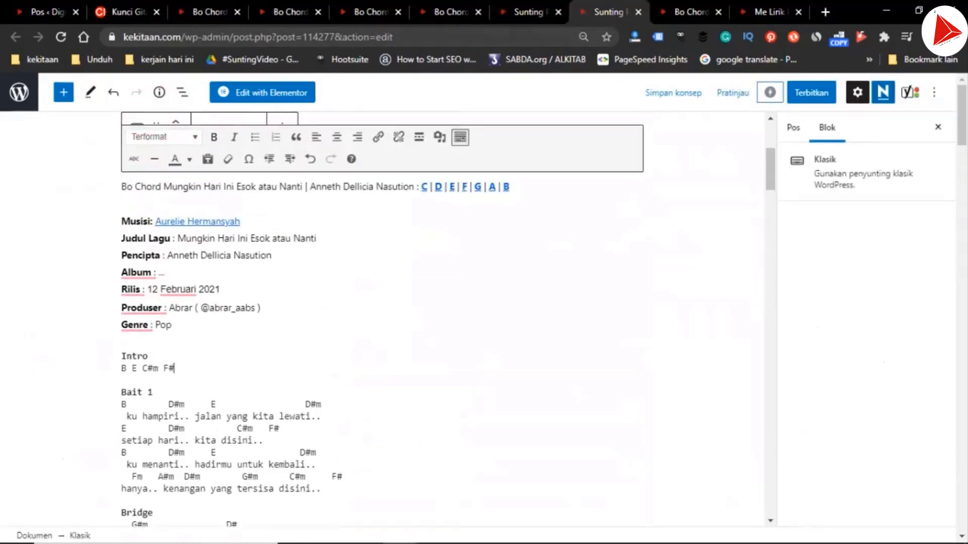
pyautogui.press('Right')
pyautogui.press('Right')
pyautogui.hotkey('shift', 'Down')
pyautogui.press('Right')
pyautogui.hotkey('shift', 'Down')
pyautogui.hotkey('shift', 'Down')
pyautogui.hotkey('ctrl', 'c')
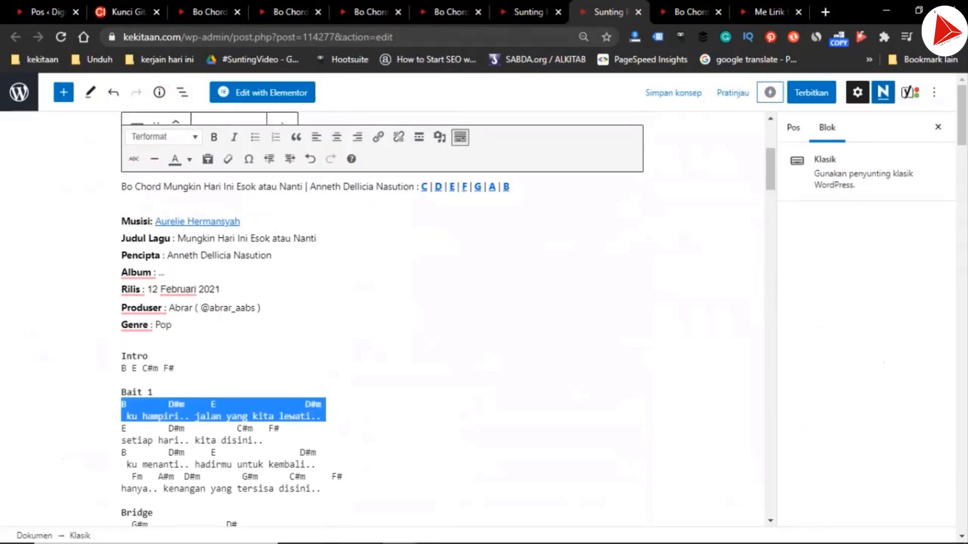
# In the B draft's meta description, replace the text after "Nasution B," with the copied chords and lyric, and publish the post
pyautogui.scroll(-20, 382, 318)
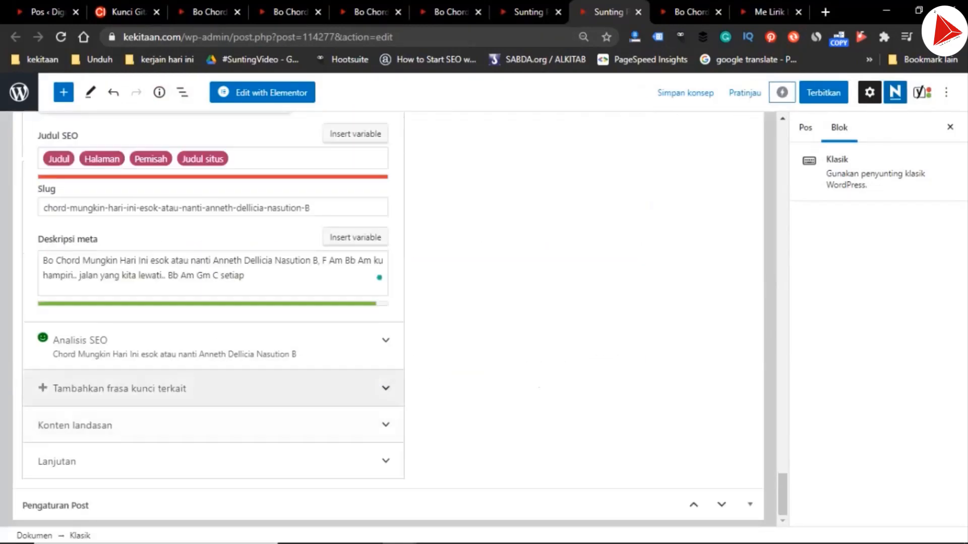
pyautogui.click(323, 261)
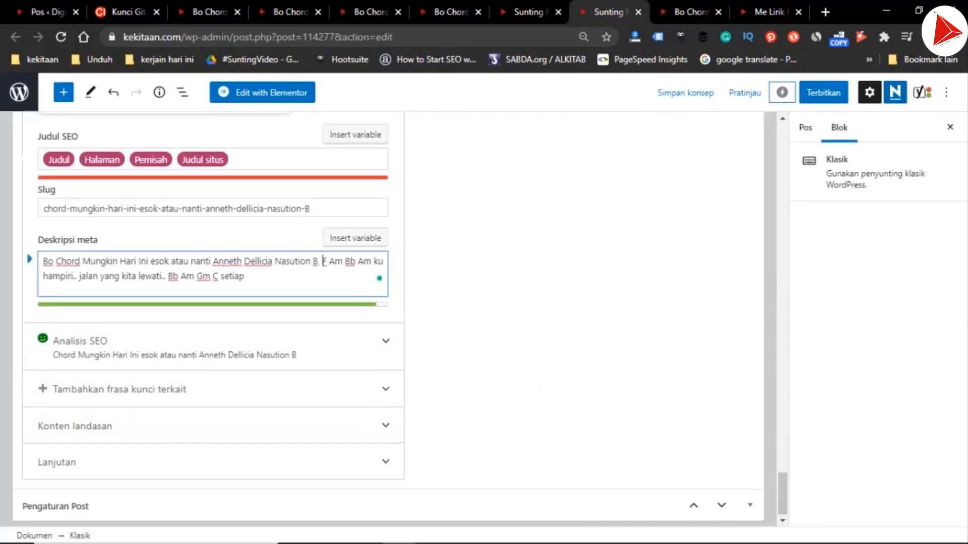
pyautogui.moveTo(325, 261); pyautogui.dragTo(245, 276)
pyautogui.hotkey('ctrl', 'v')
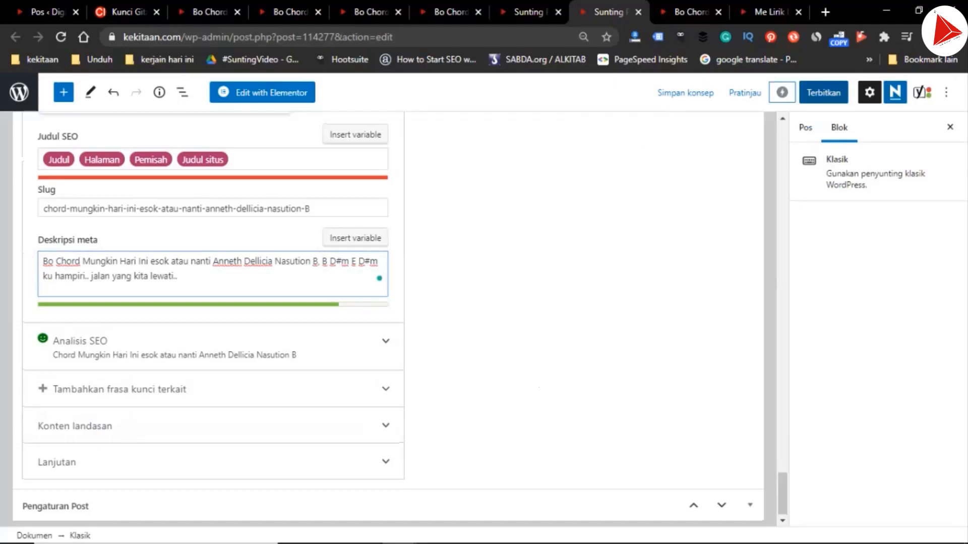
pyautogui.click(823, 92)
pyautogui.click(844, 93)
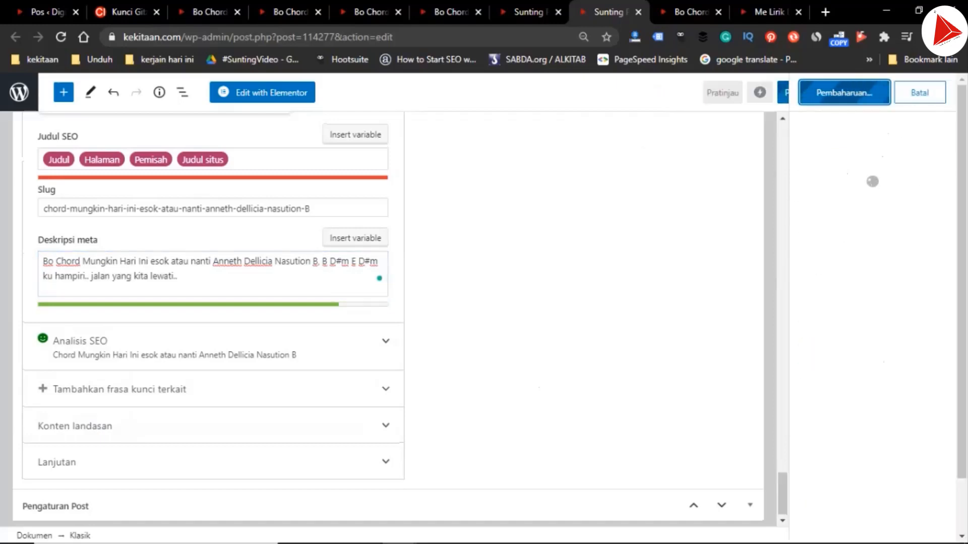
# Open the published A and B chord posts for viewing
pyautogui.click(526, 12)
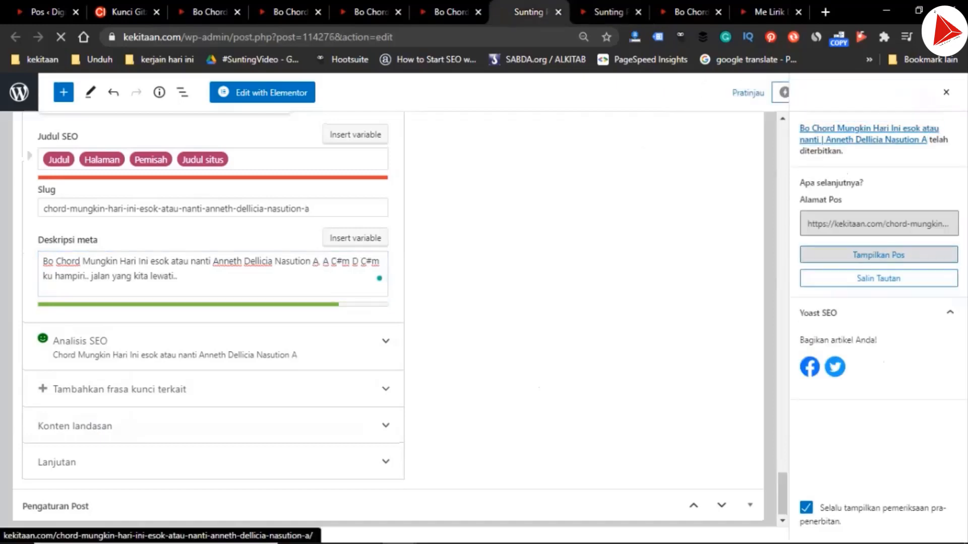
pyautogui.click(879, 255)
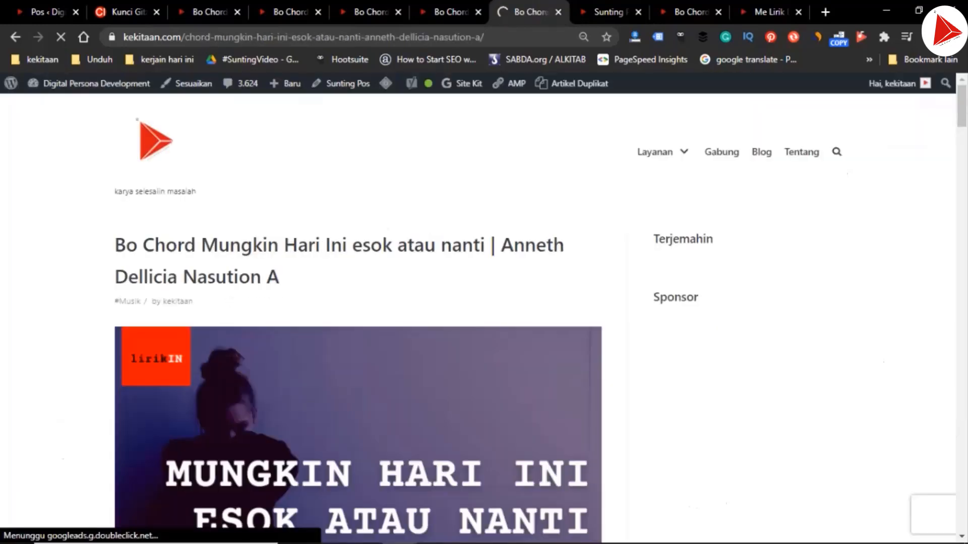
pyautogui.click(608, 11)
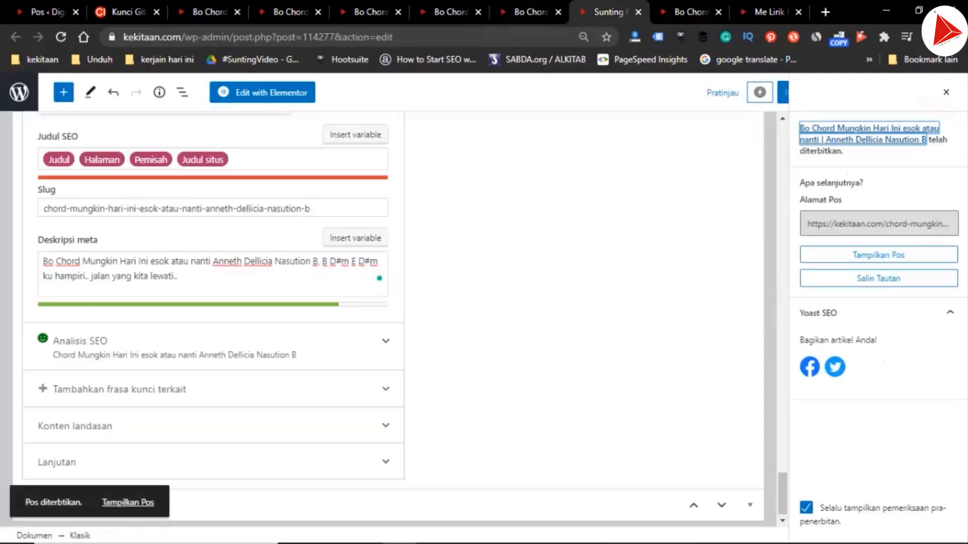
pyautogui.click(878, 254)
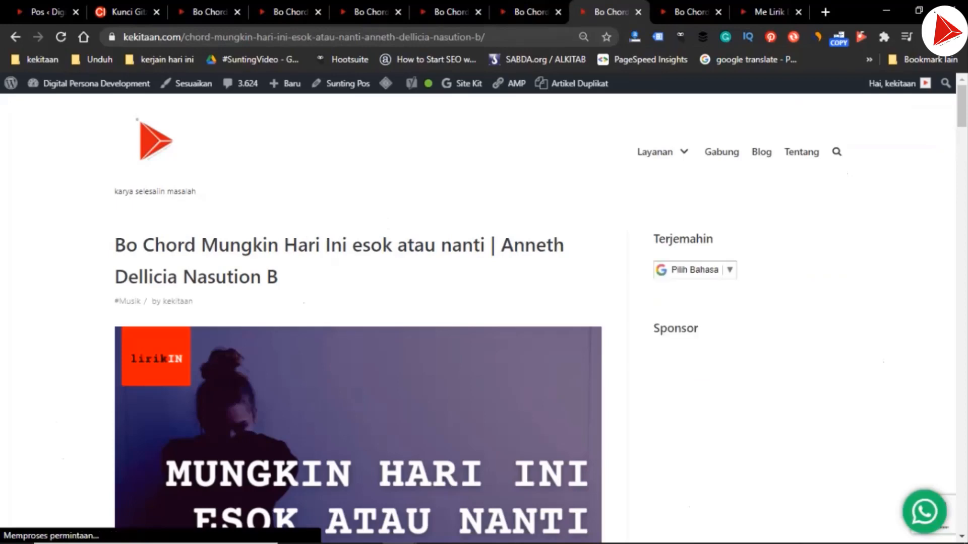
# Reload the published lyric post and the original-key F chord post
pyautogui.click(768, 13)
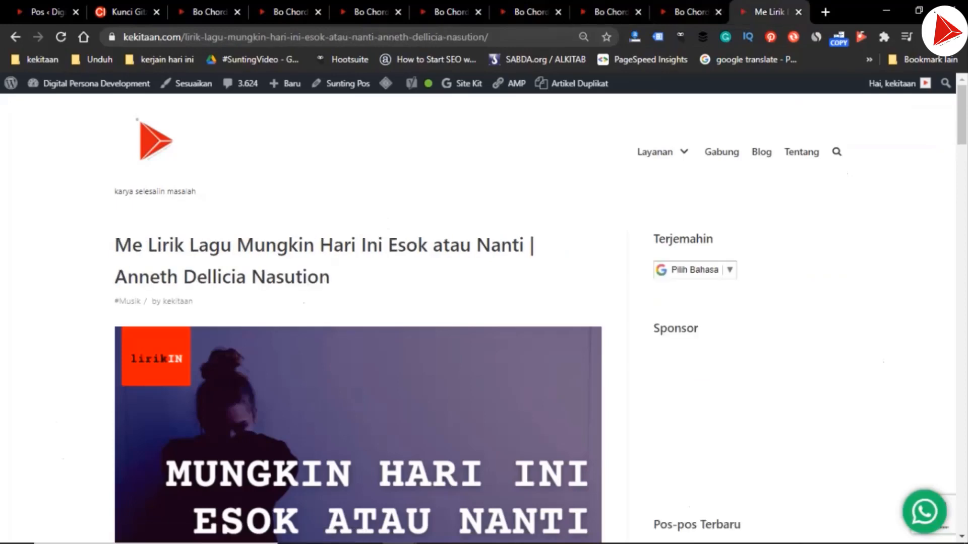
pyautogui.click(61, 37)
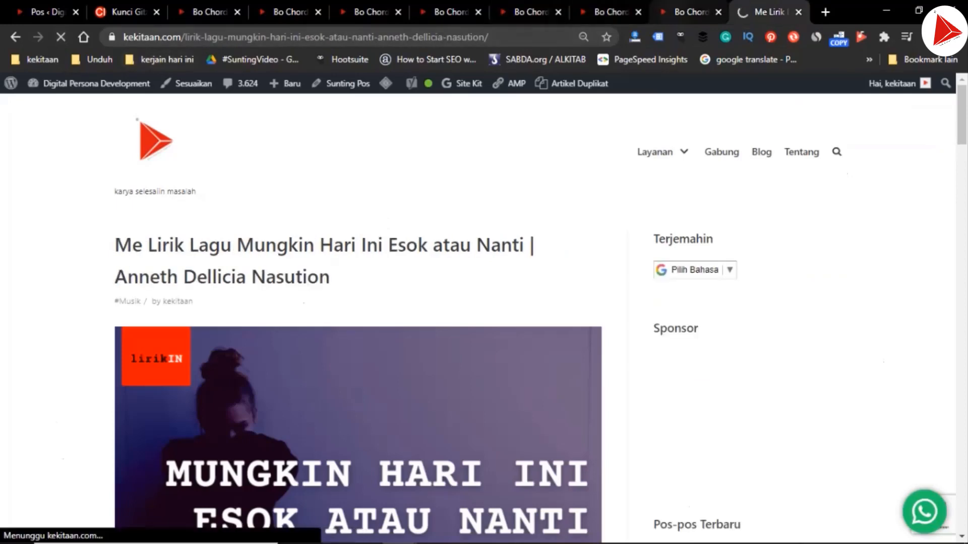
pyautogui.click(690, 12)
pyautogui.scroll(8, 358, 318)
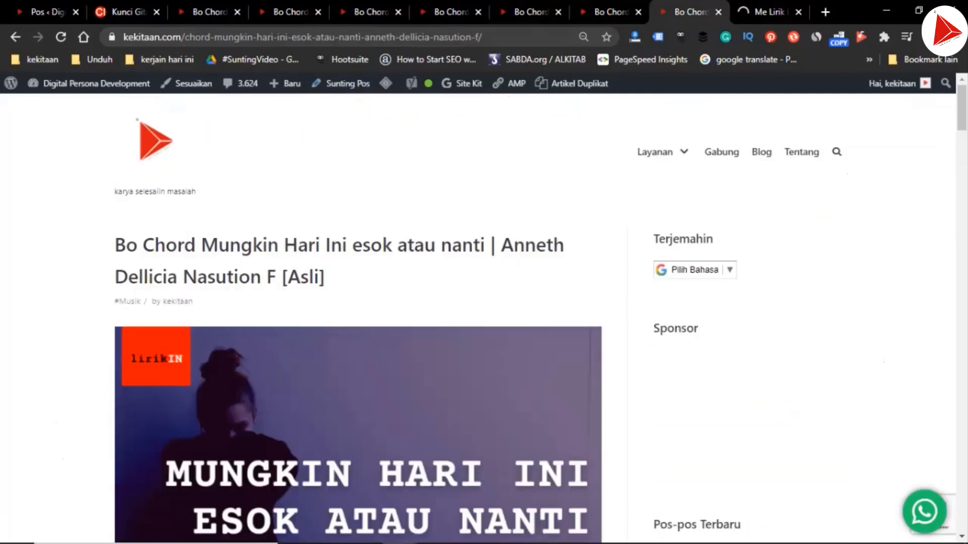
pyautogui.click(61, 36)
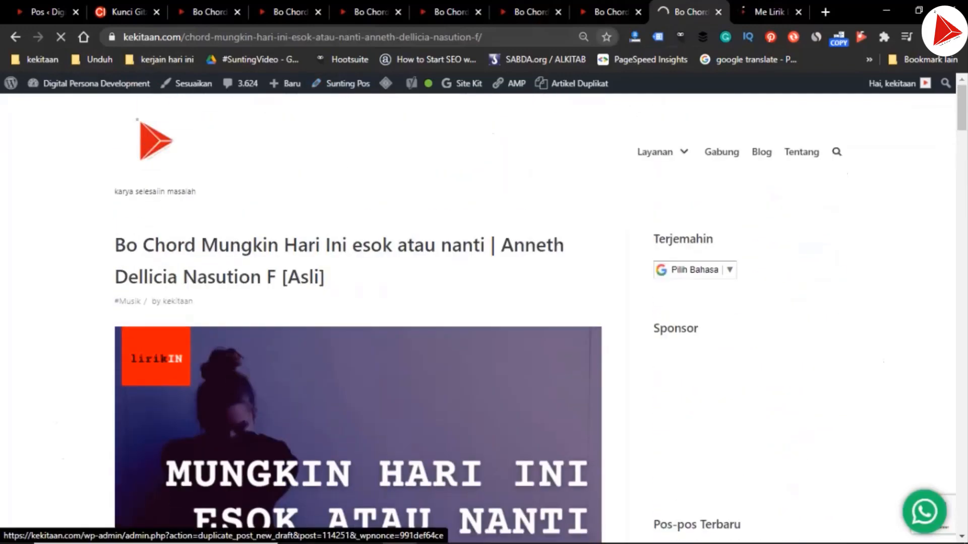
# Look through the published "Me Lirik Lagu Mungkin Hari Ini Esok atau Nanti" post and open it for editing
pyautogui.click(770, 12)
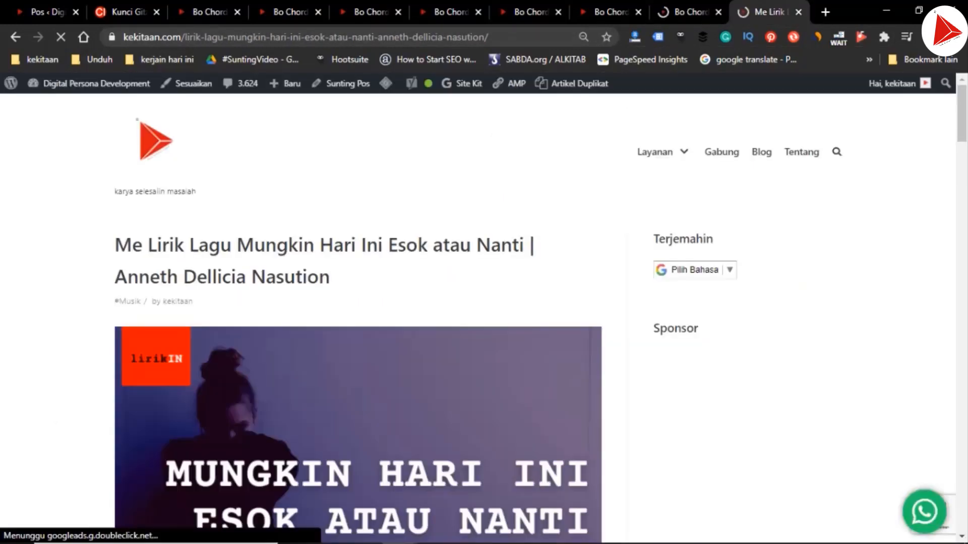
pyautogui.scroll(-1, 358, 338)
pyautogui.scroll(1, 358, 338)
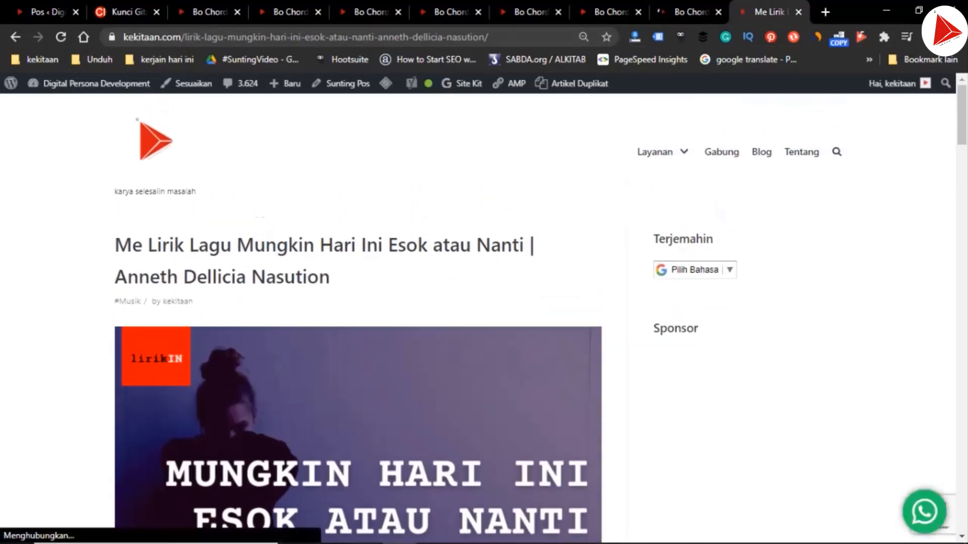
pyautogui.scroll(-3, 358, 338)
pyautogui.scroll(-20, 358, 318)
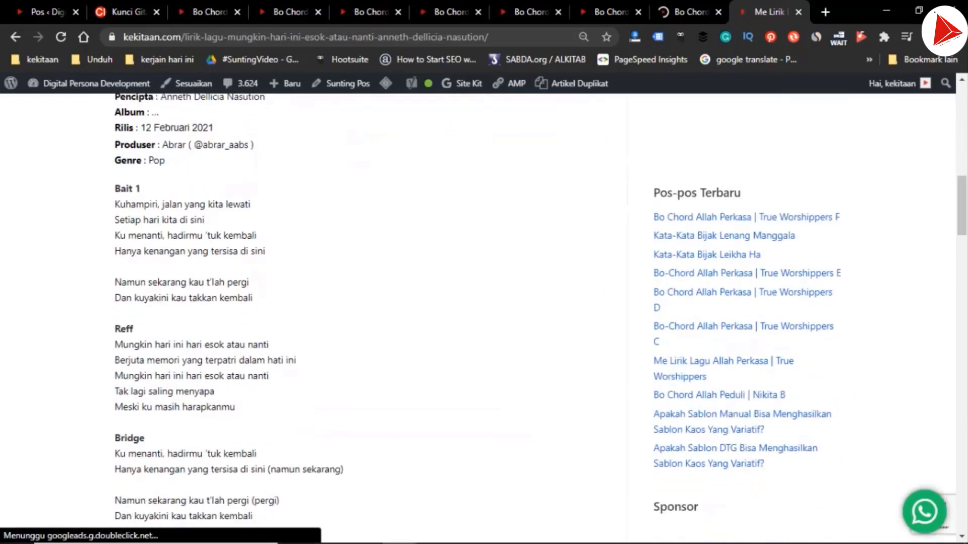
pyautogui.scroll(-3, 358, 318)
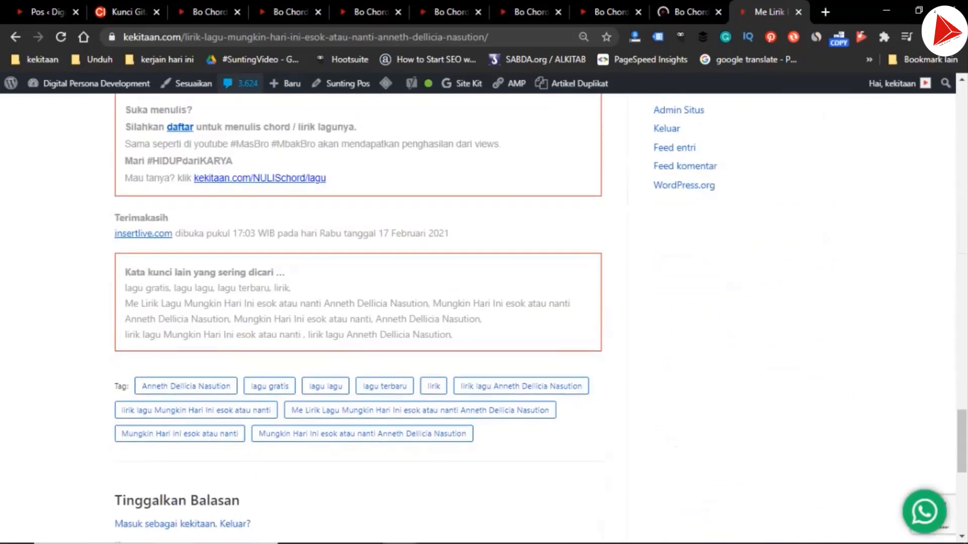
pyautogui.click(347, 83)
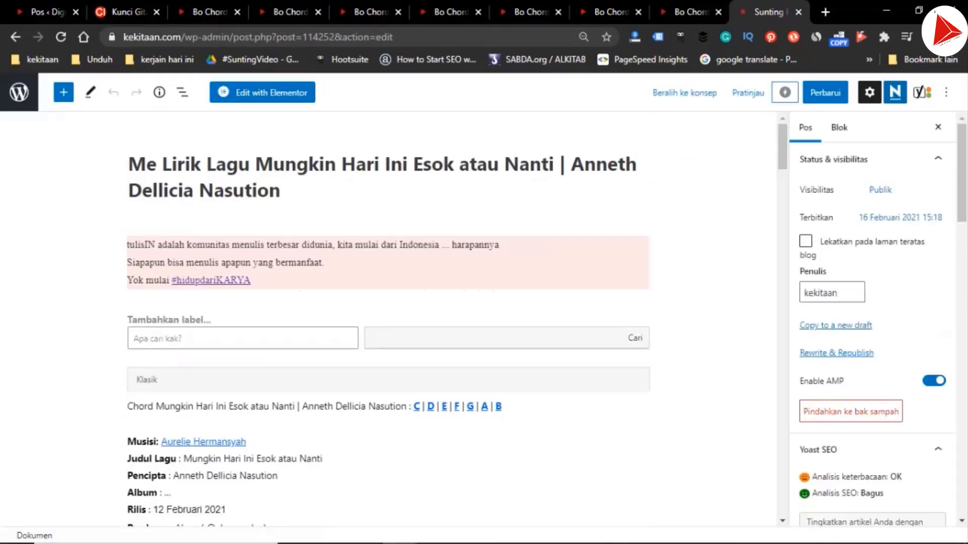
# Remove the "Aurelie Hermansyah" reusable block below the embedded video in the lyric post
pyautogui.scroll(-20, 388, 323)
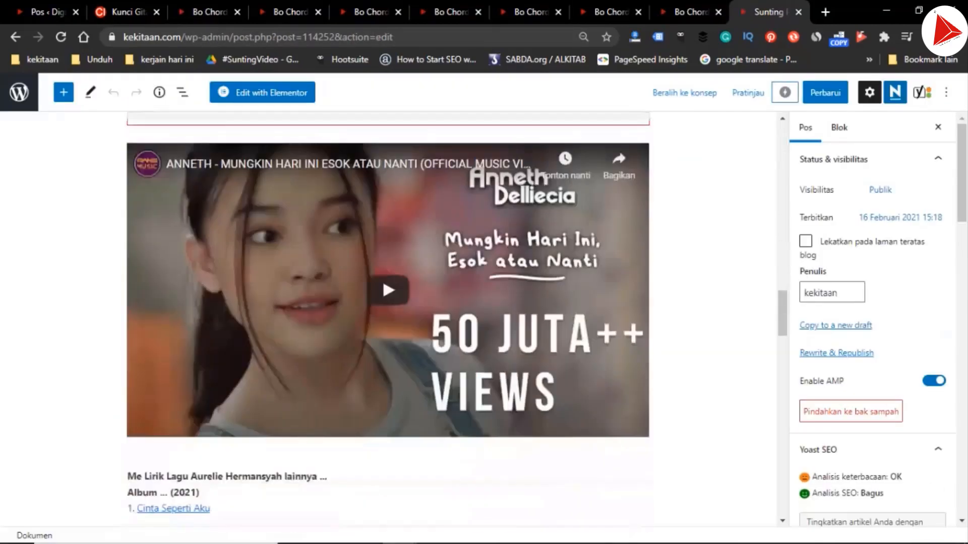
pyautogui.scroll(4, 388, 322)
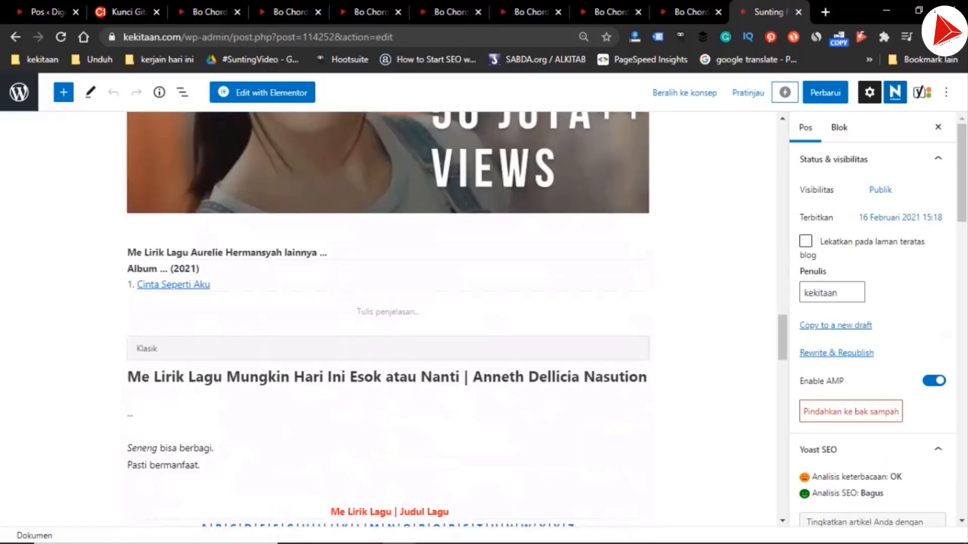
pyautogui.click(363, 281)
pyautogui.click(297, 207)
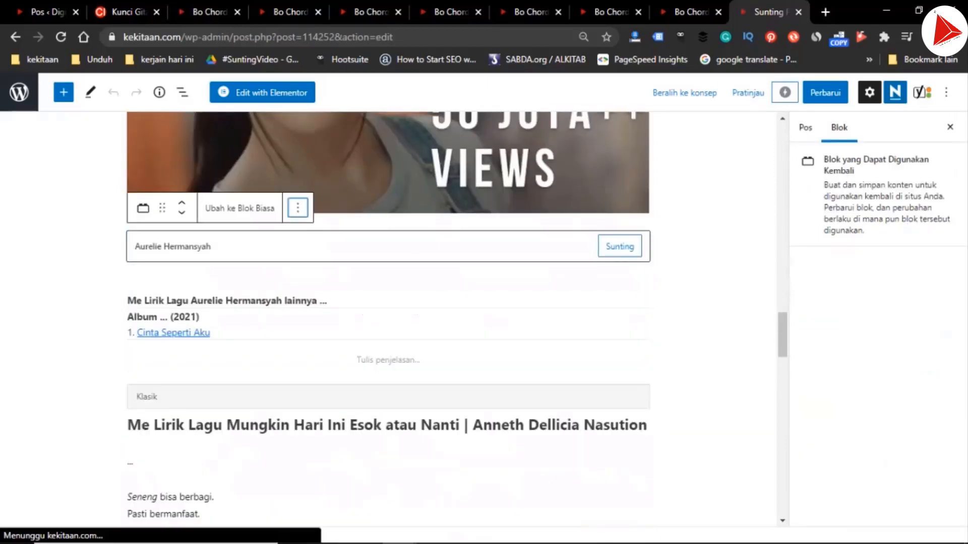
pyautogui.click(365, 474)
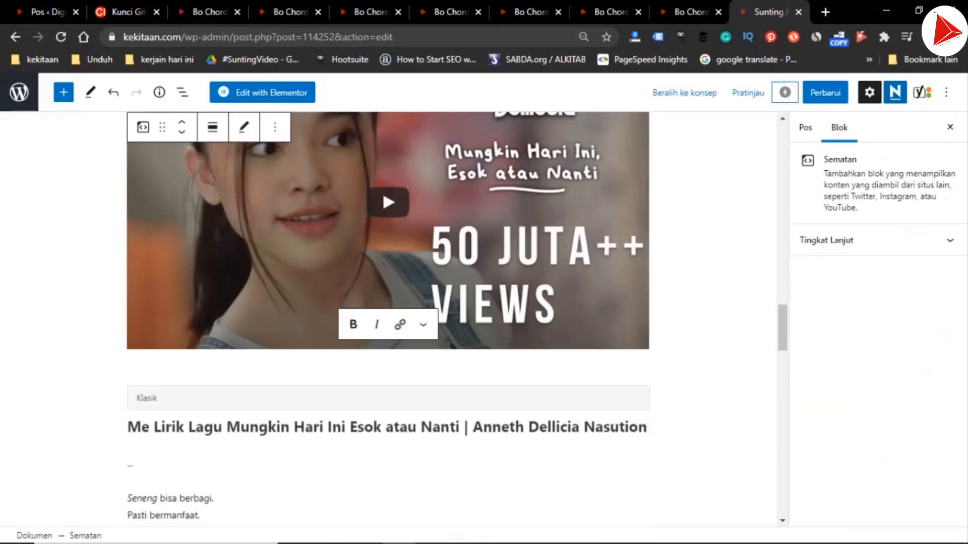
pyautogui.click(63, 92)
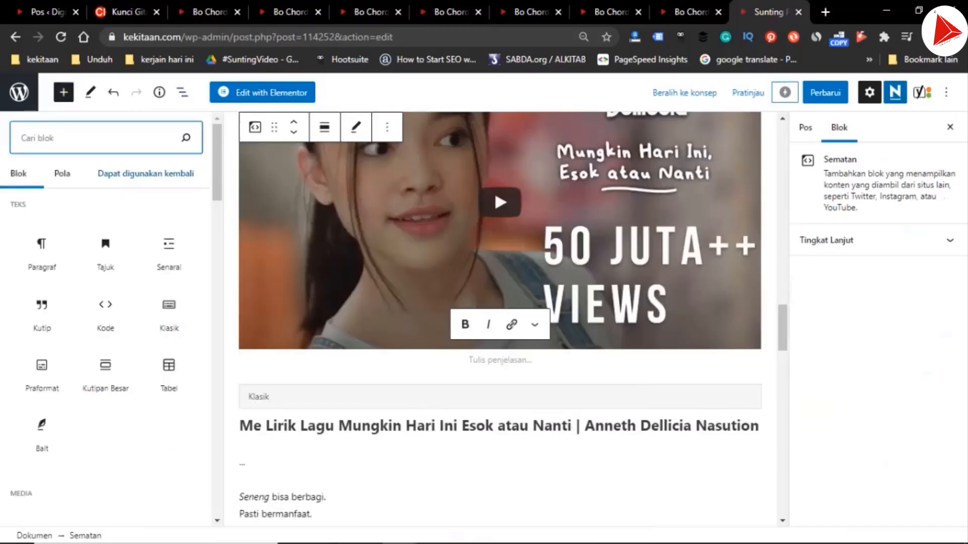
pyautogui.click(145, 174)
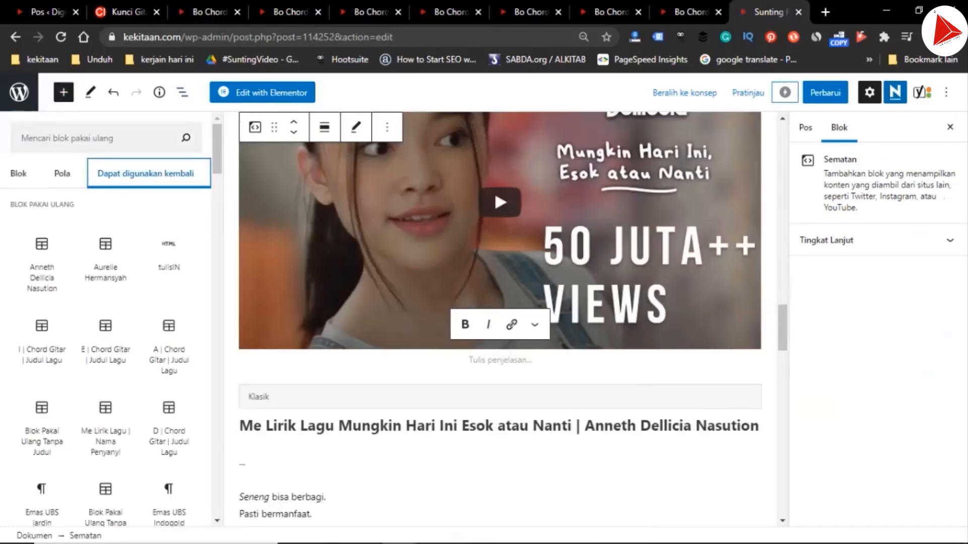
pyautogui.click(169, 255)
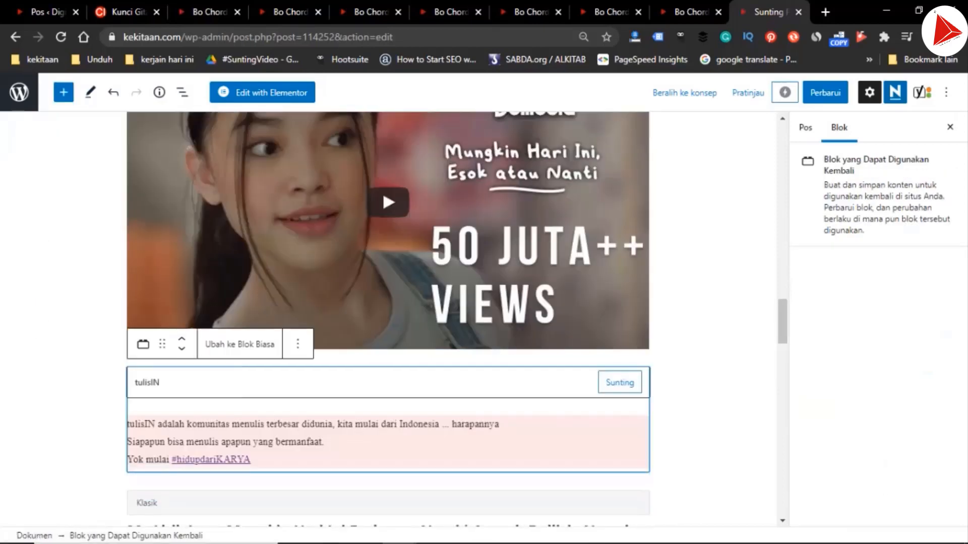
pyautogui.scroll(-2, 388, 312)
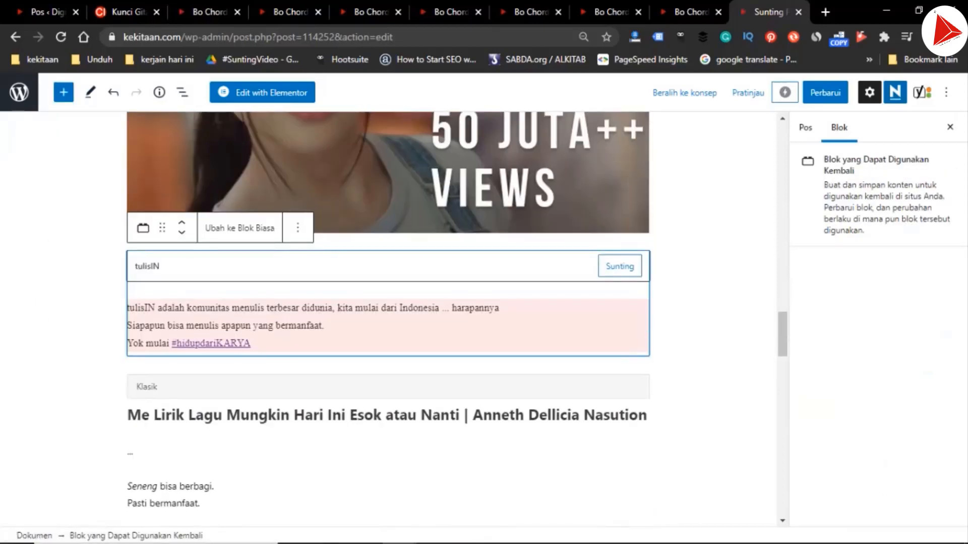
pyautogui.click(298, 227)
pyautogui.click(327, 493)
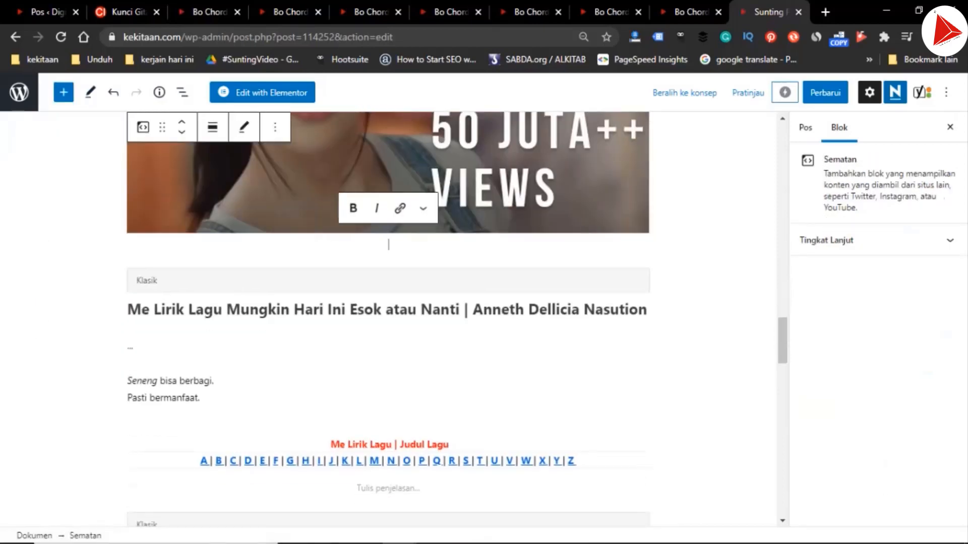
# Insert the "Anneth Dellicia Nasution" reusable block directly below the embedded video in the lyric post
pyautogui.click(63, 92)
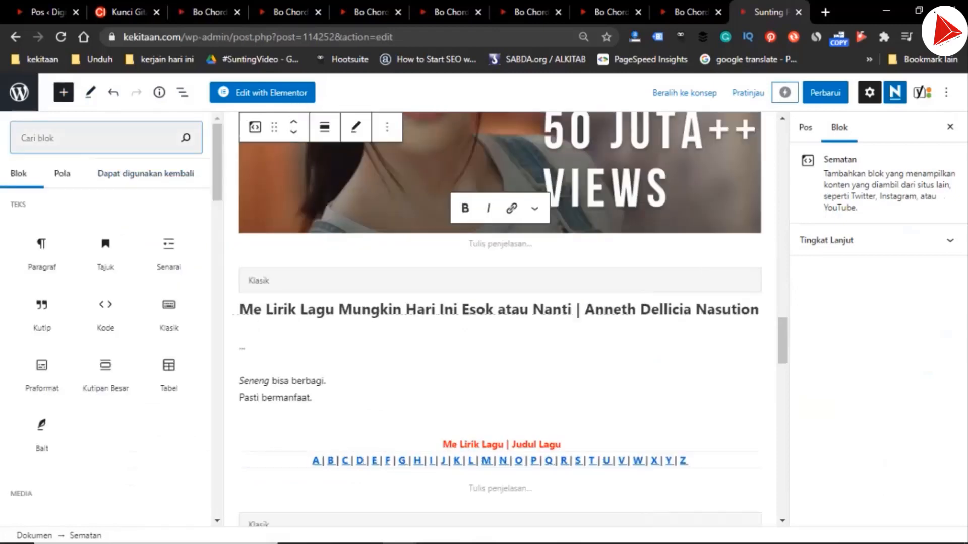
pyautogui.click(146, 174)
pyautogui.click(96, 138)
pyautogui.write('ann')
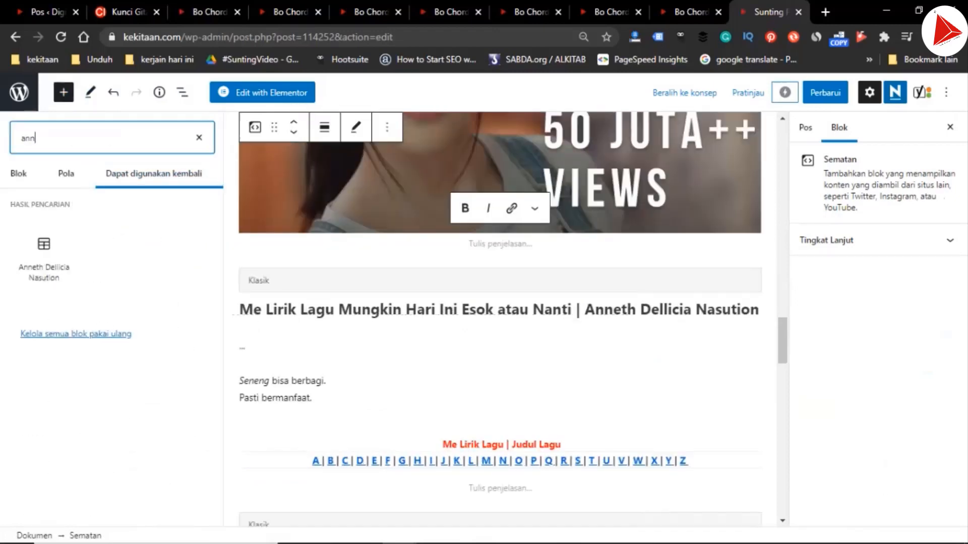
pyautogui.click(43, 254)
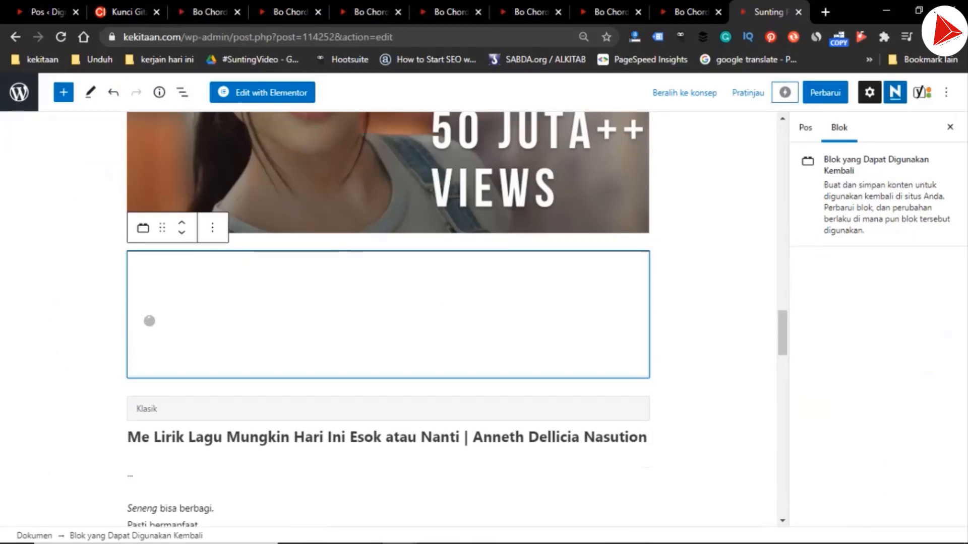
pyautogui.scroll(-10, 388, 318)
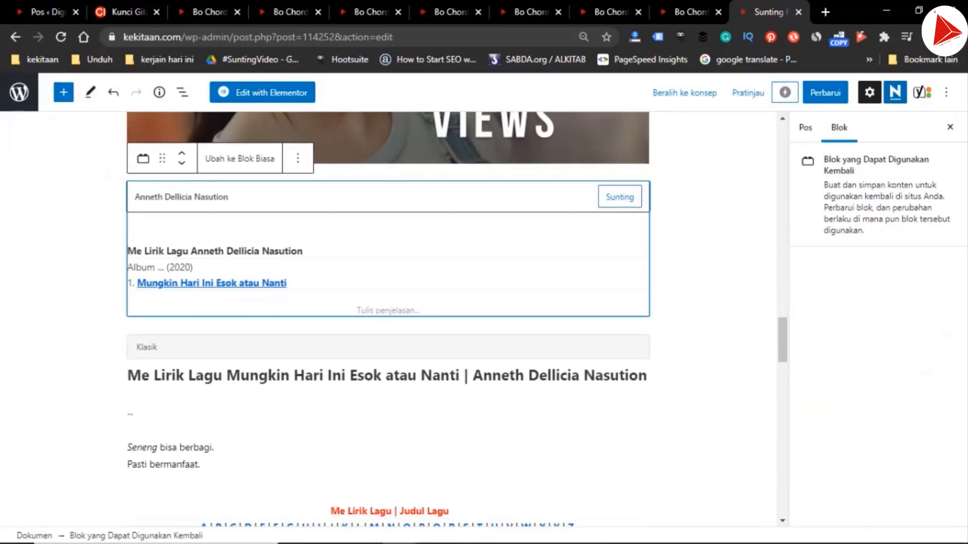
pyautogui.scroll(-5, 388, 318)
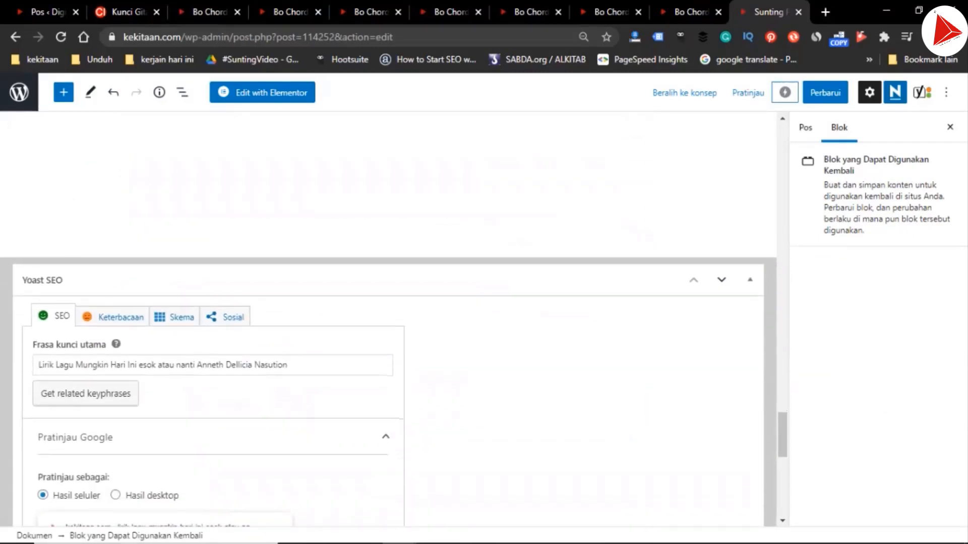
# Update the published lyric post to save its replaced artist block
pyautogui.scroll(10, 389, 317)
pyautogui.scroll(15, 388, 317)
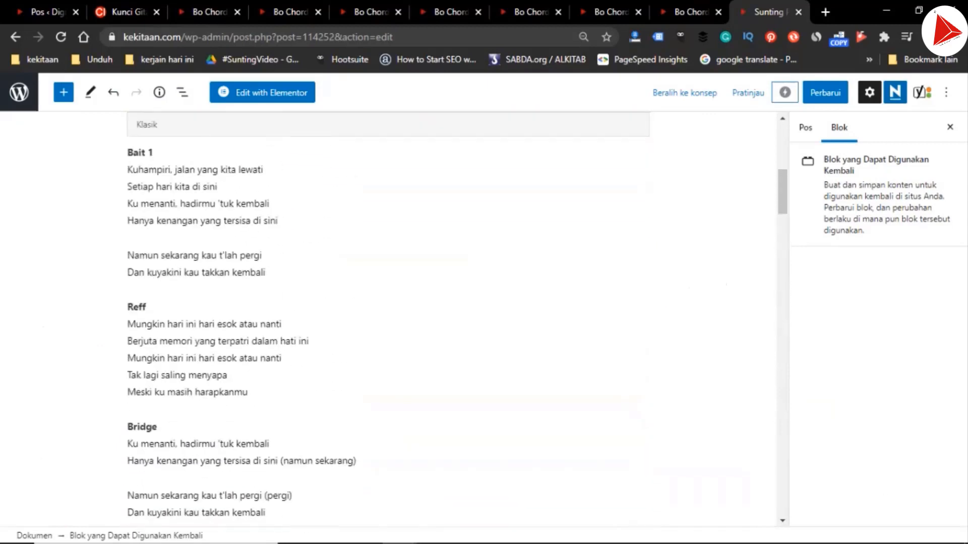
pyautogui.click(825, 93)
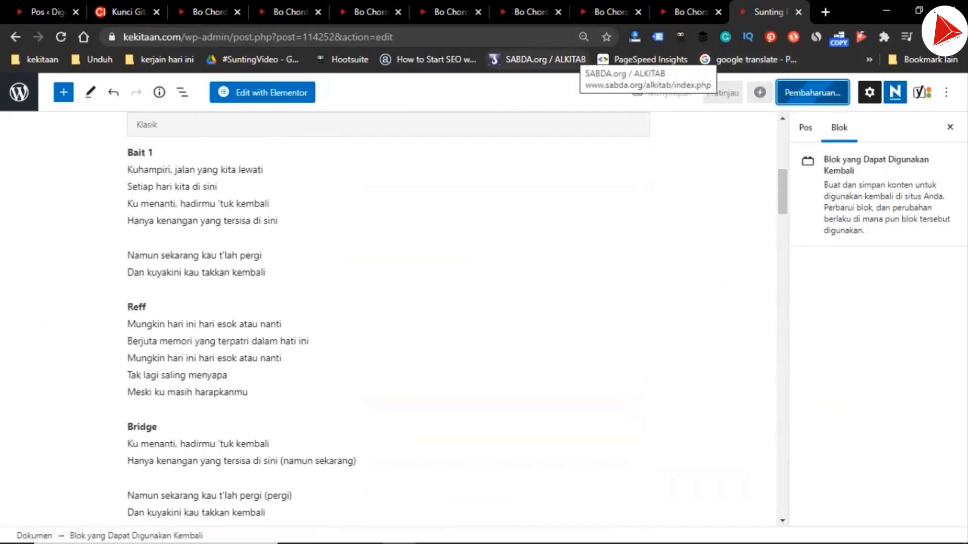
# Check the published C chord post's song details and read through the F chord post down to its comment section
pyautogui.click(210, 12)
pyautogui.scroll(3, 358, 212)
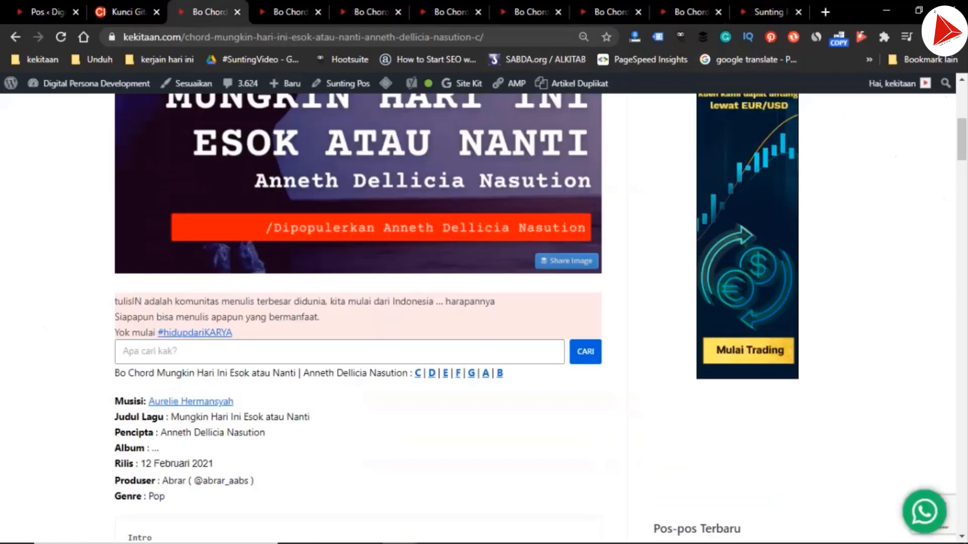
pyautogui.click(691, 12)
pyautogui.scroll(-12, 358, 317)
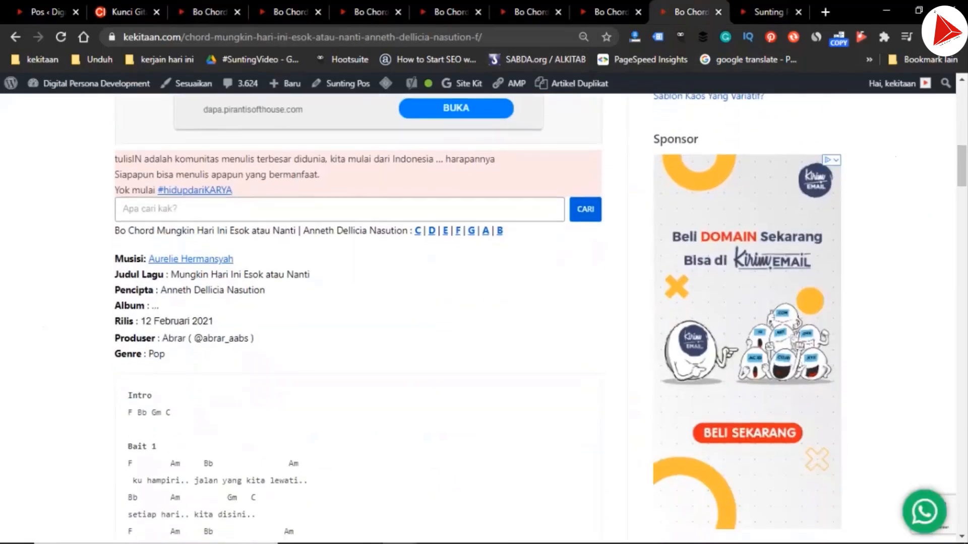
pyautogui.scroll(-15, 358, 318)
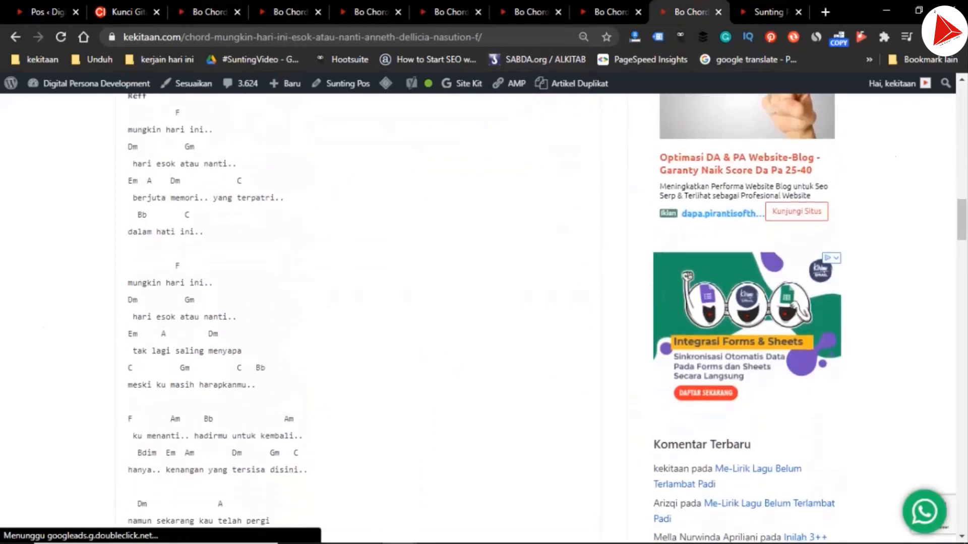
pyautogui.scroll(-15, 358, 318)
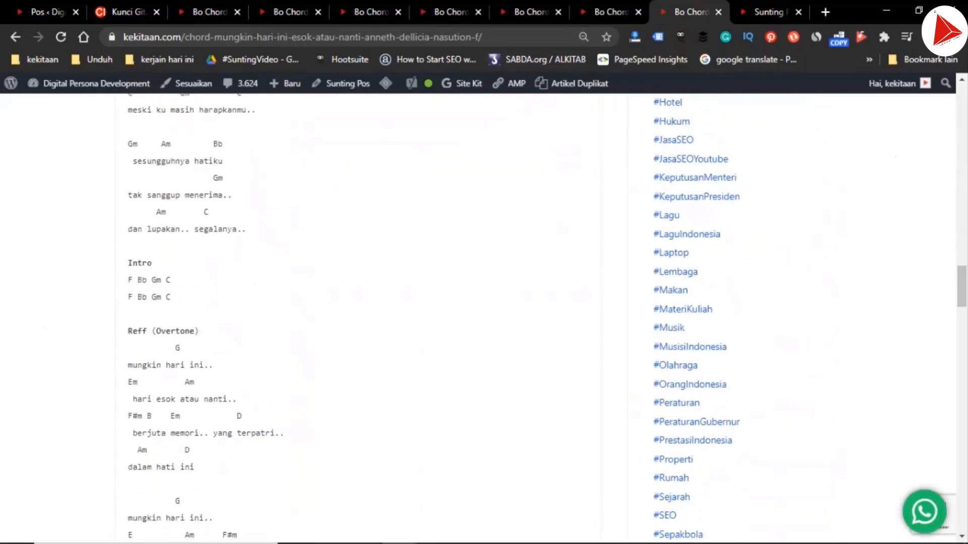
pyautogui.scroll(-7, 358, 318)
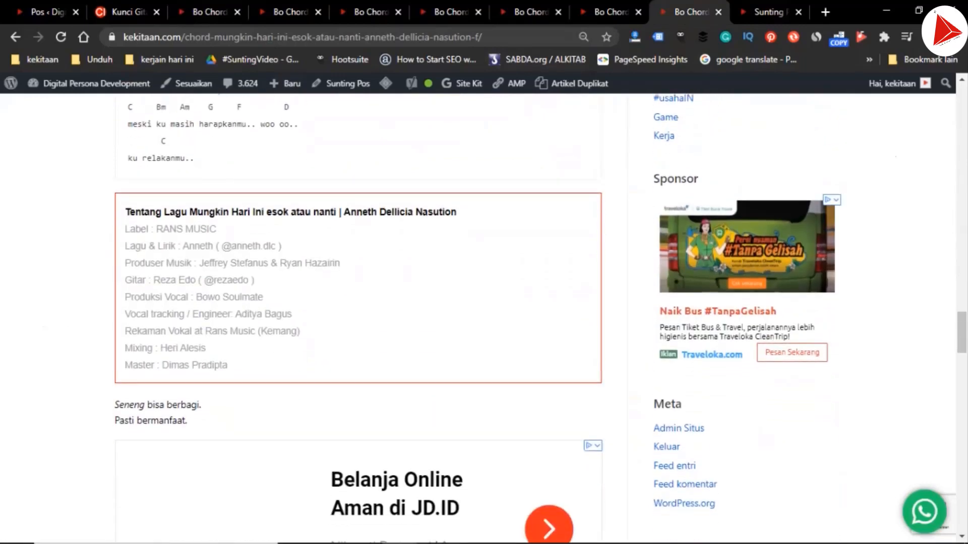
pyautogui.scroll(-5, 358, 318)
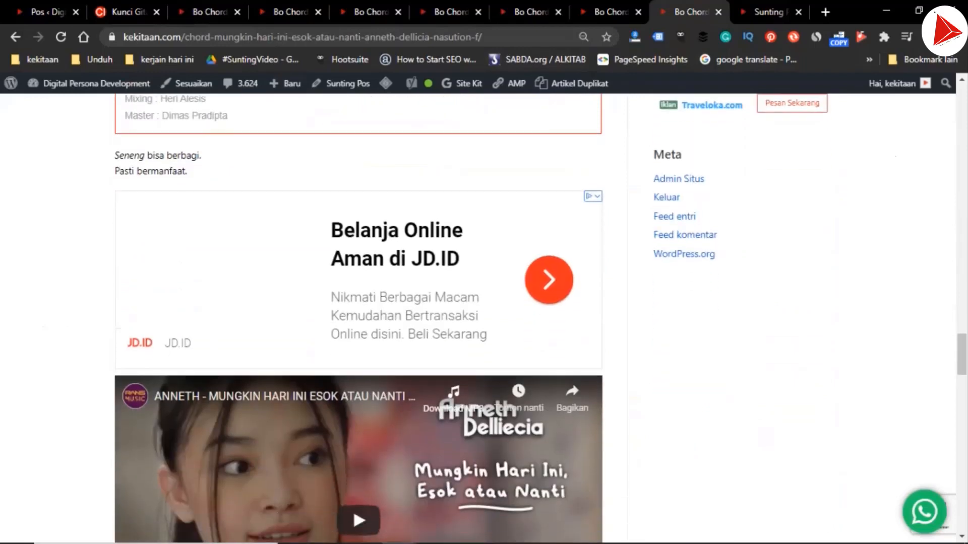
pyautogui.scroll(-10, 358, 318)
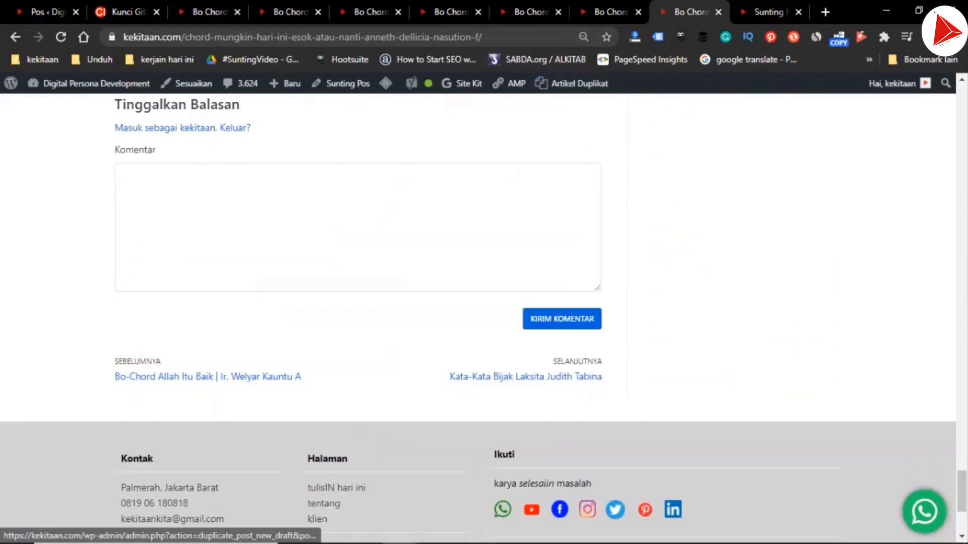
# View the updated lyric post on the site, check its chord links and song details, and return to the C chord post
pyautogui.hotkey('ctrl', 'Tab')
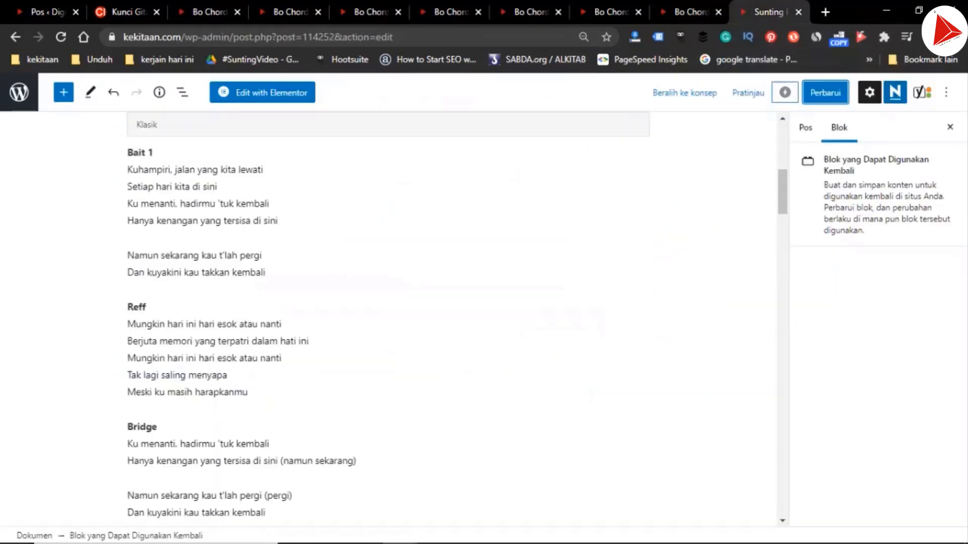
pyautogui.scroll(7, 453, 323)
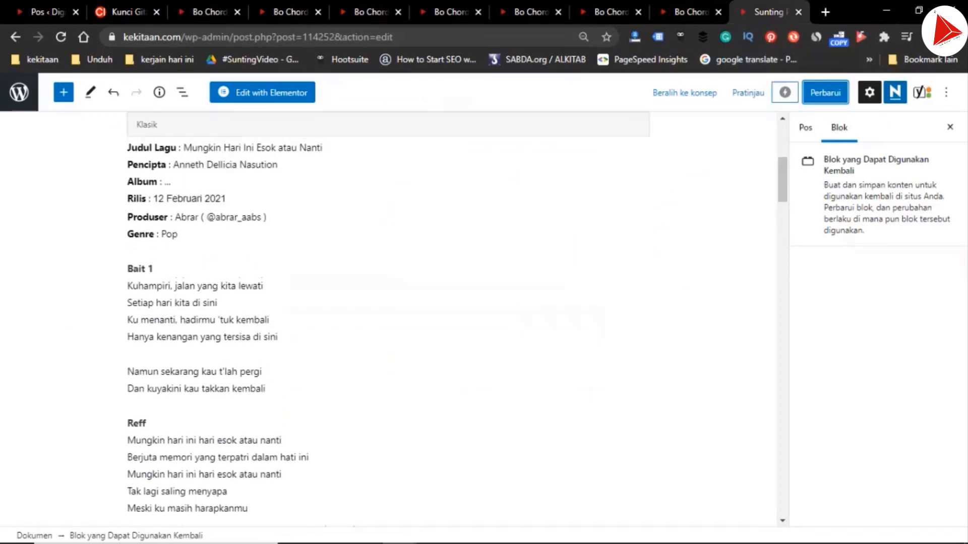
pyautogui.scroll(1, 389, 323)
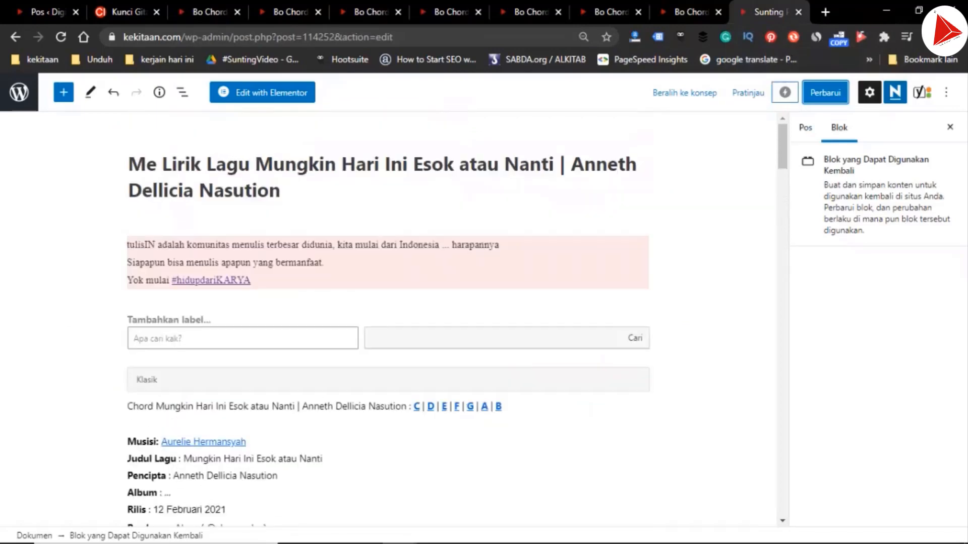
pyautogui.click(806, 127)
pyautogui.scroll(-5, 839, 167)
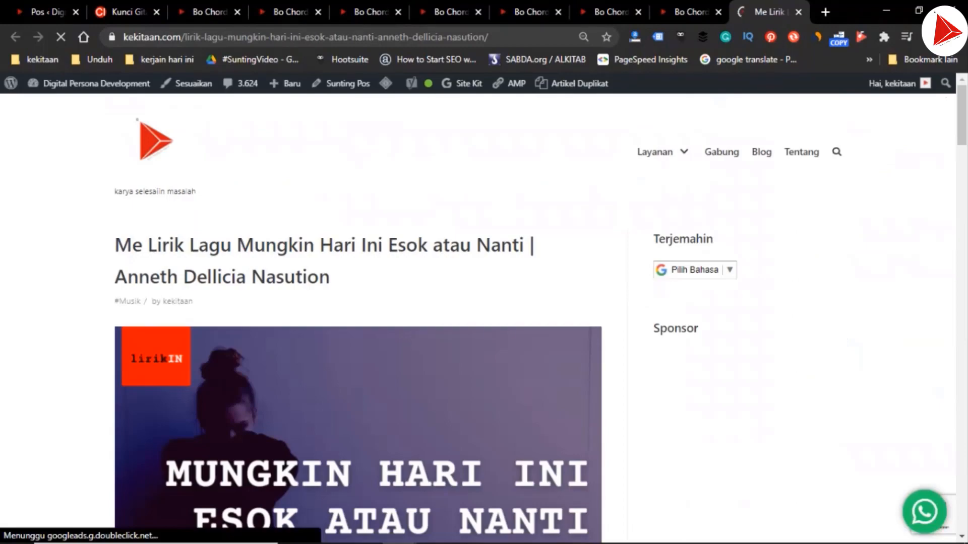
pyautogui.scroll(-2, 358, 317)
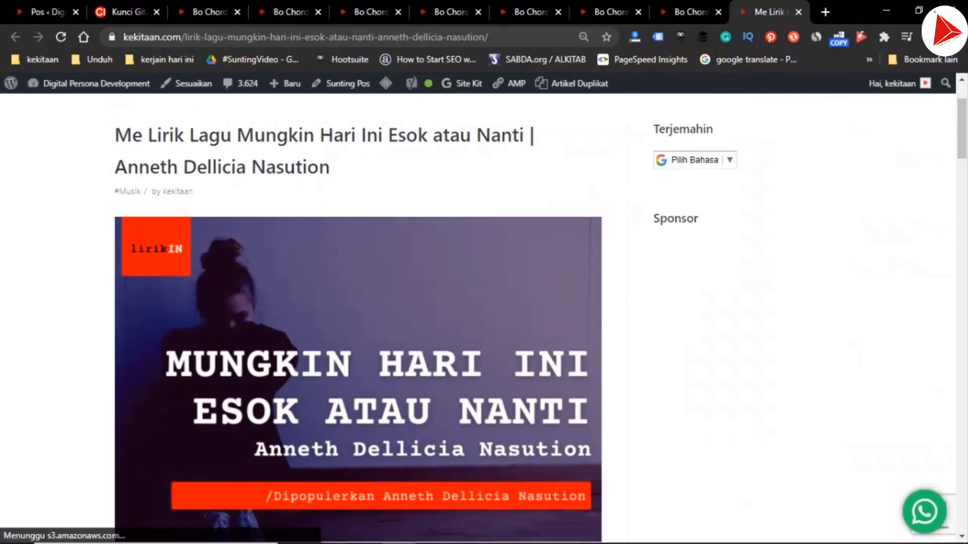
pyautogui.scroll(-9, 358, 318)
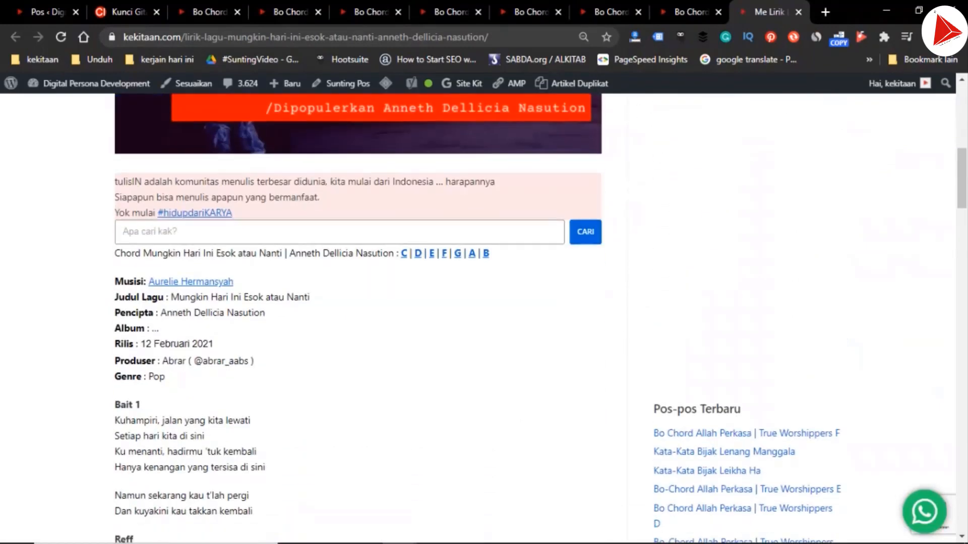
pyautogui.click(214, 11)
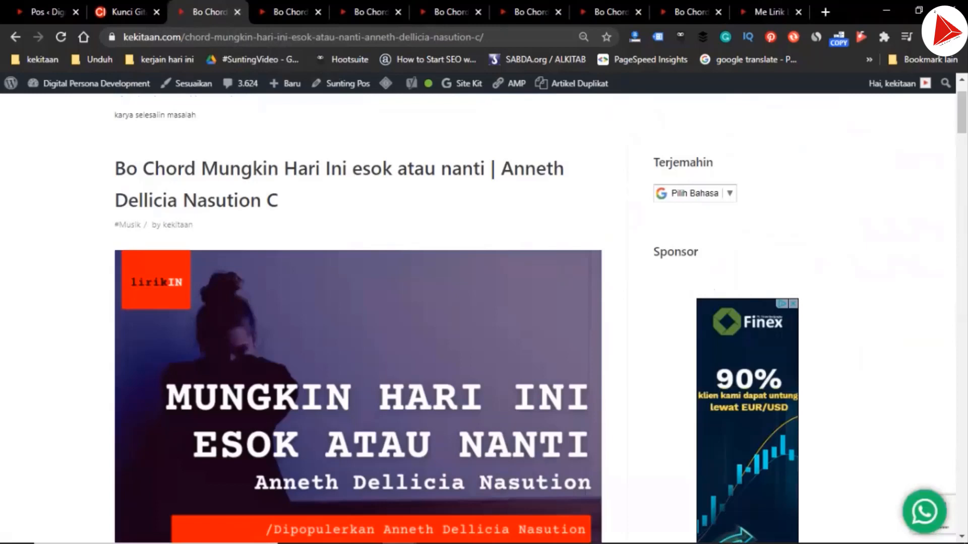